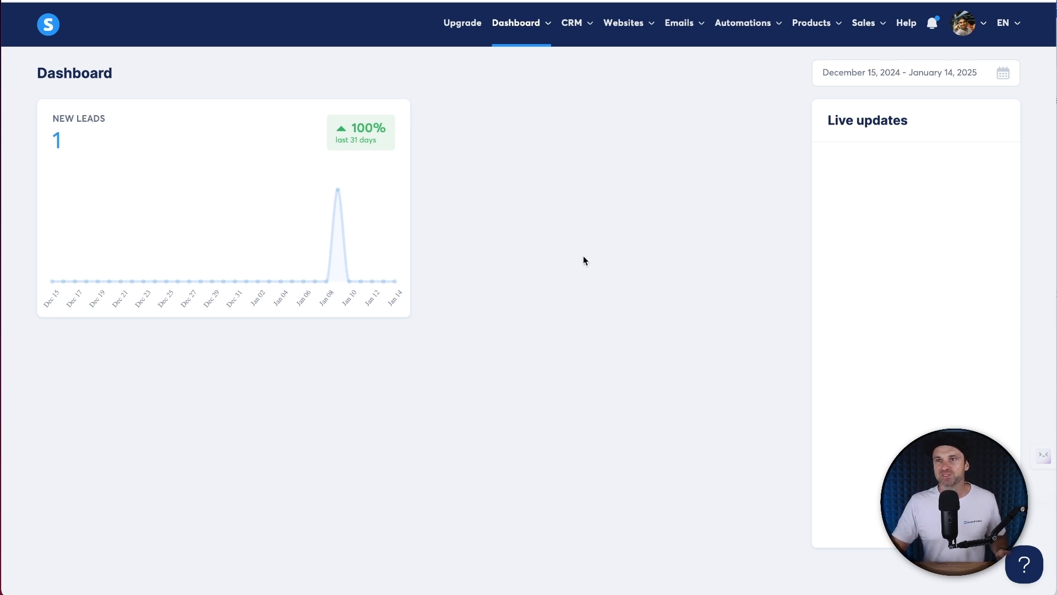
# - Open the account settings and check the connected custom domain
pyautogui.moveTo(967, 32)
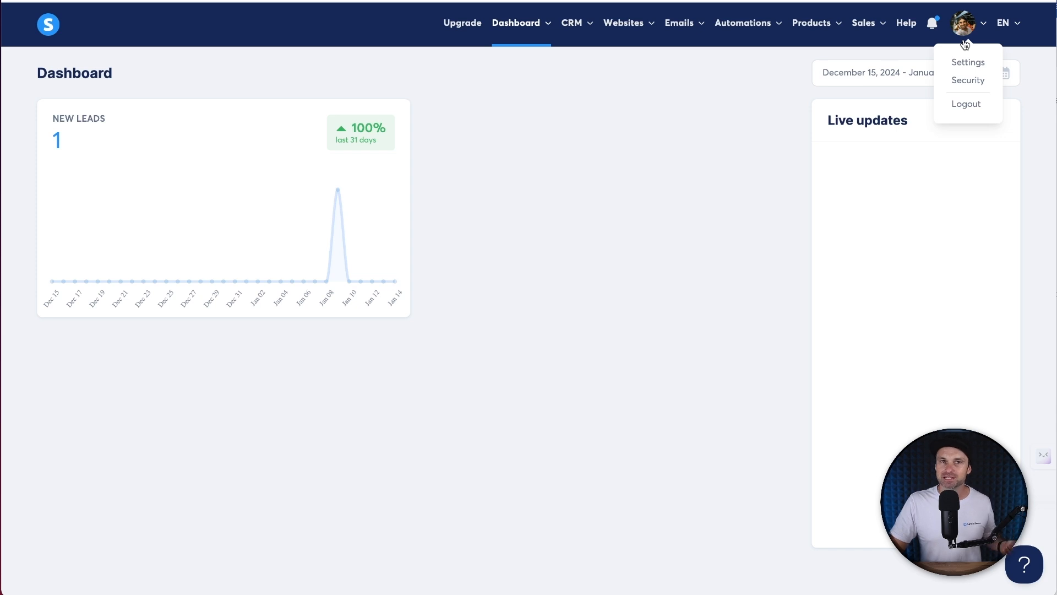
pyautogui.click(968, 62)
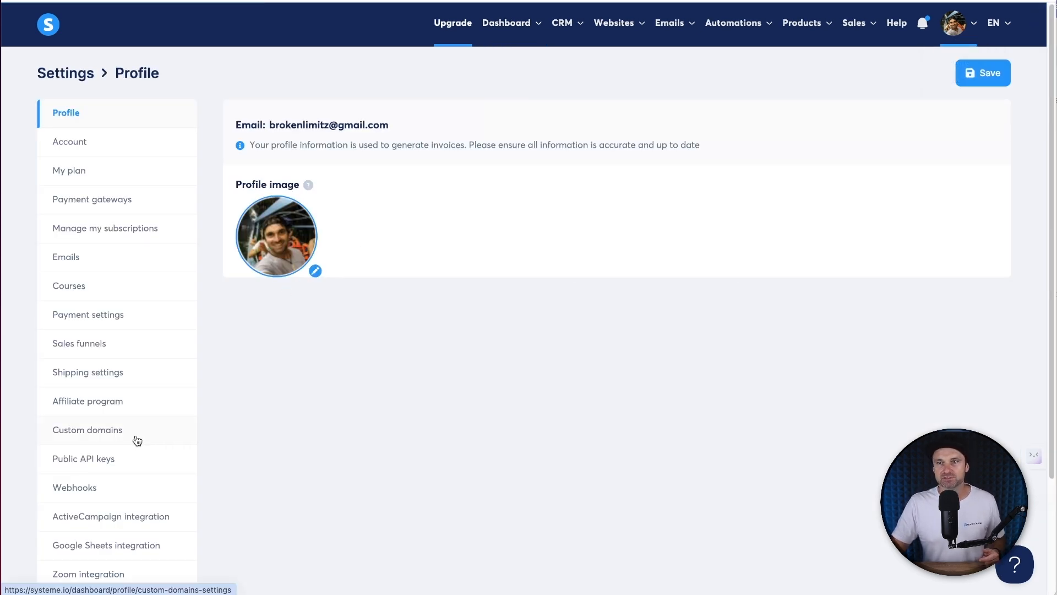
pyautogui.click(136, 440)
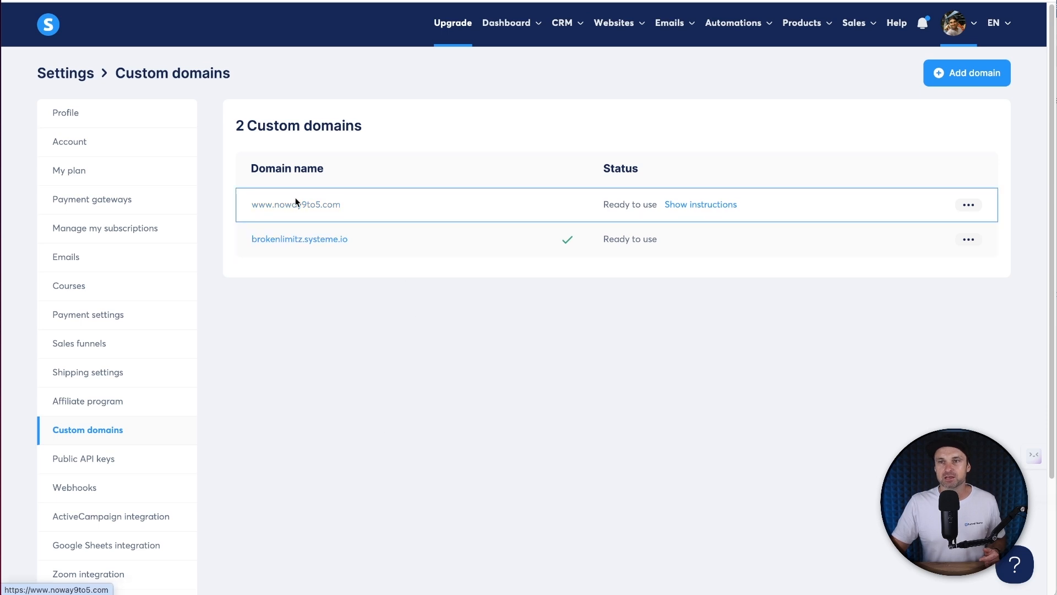
pyautogui.moveTo(229, 208); pyautogui.dragTo(354, 201)
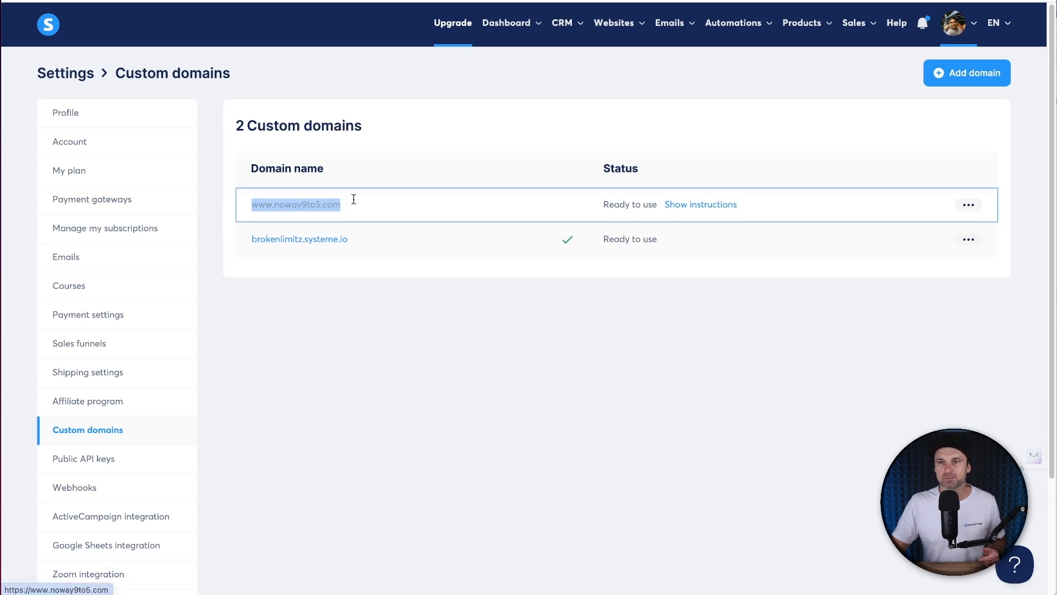
pyautogui.click(357, 322)
# - Review the verified email sending domain and sender address, then go to Payment gateways
pyautogui.click(113, 257)
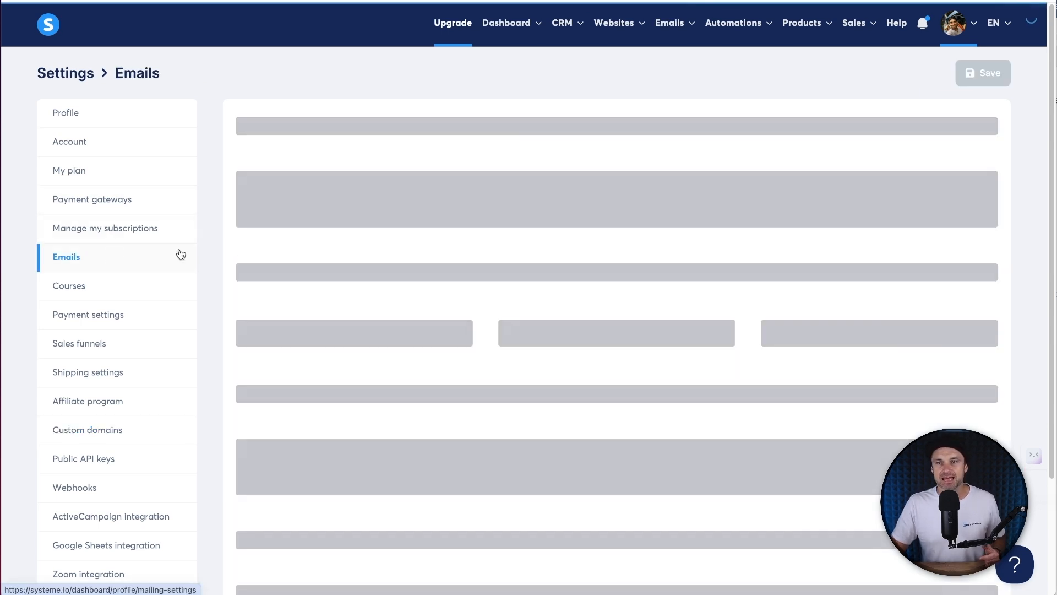
pyautogui.moveTo(248, 266); pyautogui.dragTo(326, 269)
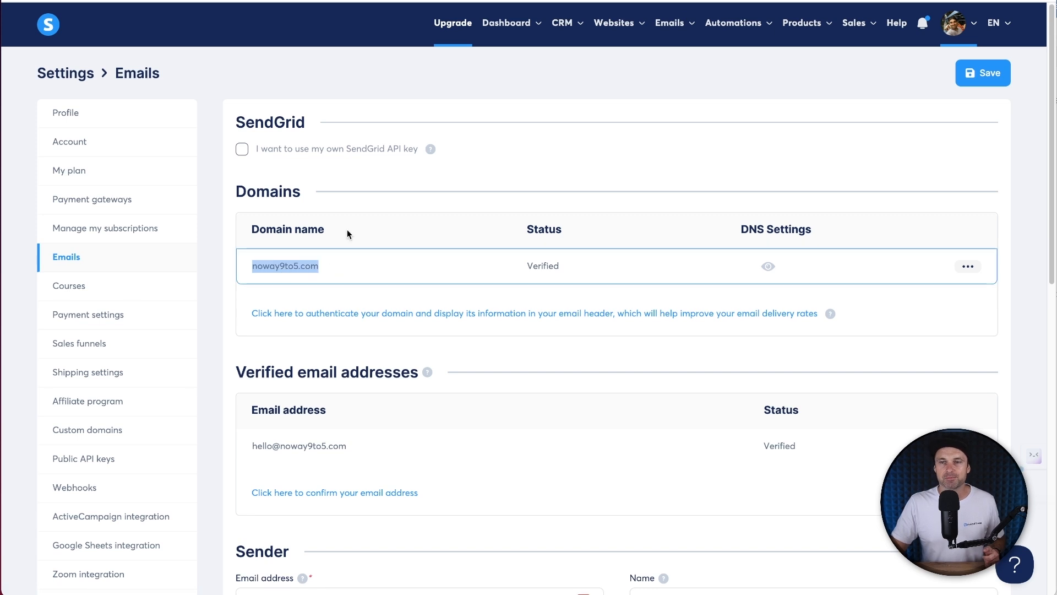
pyautogui.moveTo(230, 454); pyautogui.dragTo(358, 456)
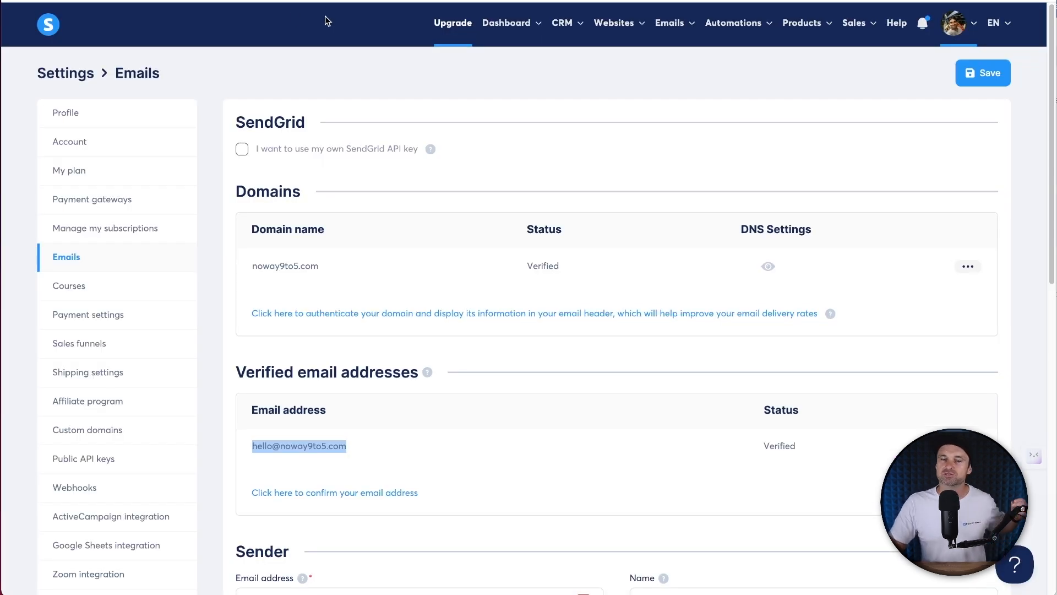
pyautogui.click(88, 202)
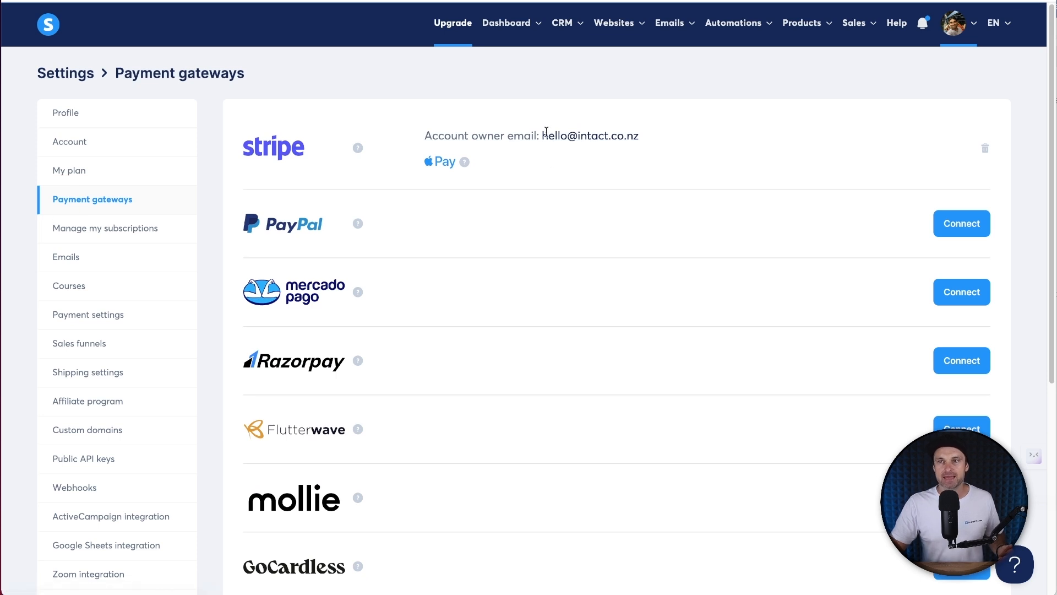
# - Scroll the payment gateways list to confirm Stripe is connected, then head back to the Products menu
pyautogui.scroll(-1, 386, 269)
pyautogui.scroll(-5, 380, 231)
pyautogui.scroll(5, 436, 444)
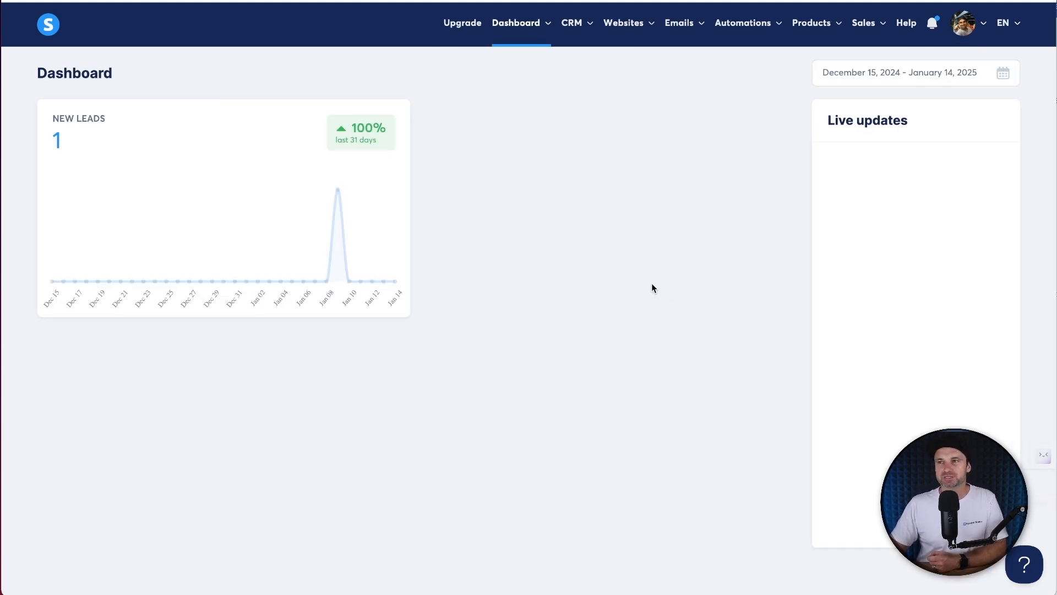
pyautogui.moveTo(814, 23)
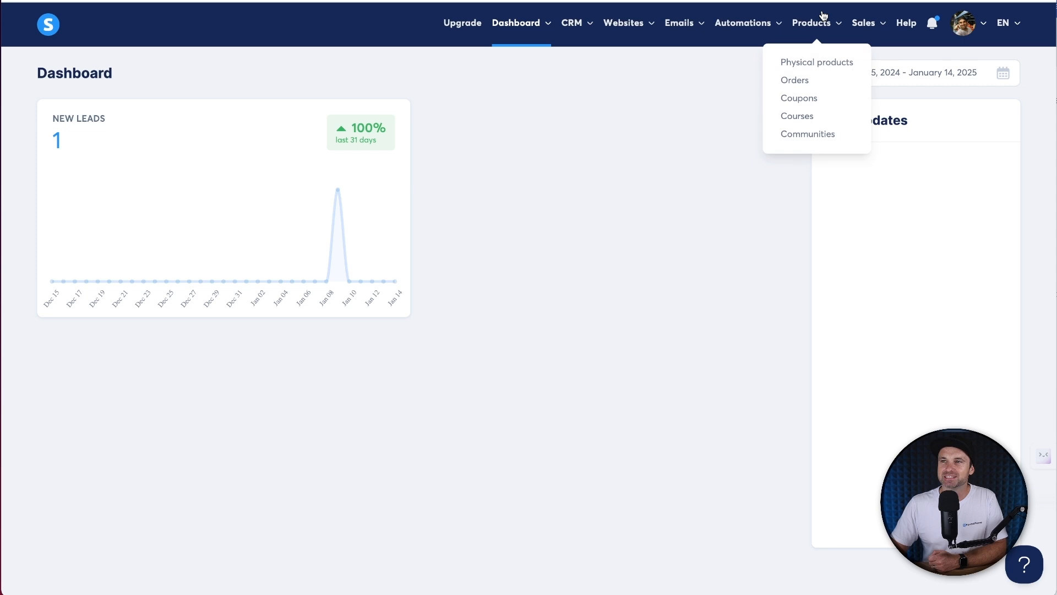
pyautogui.click(803, 119)
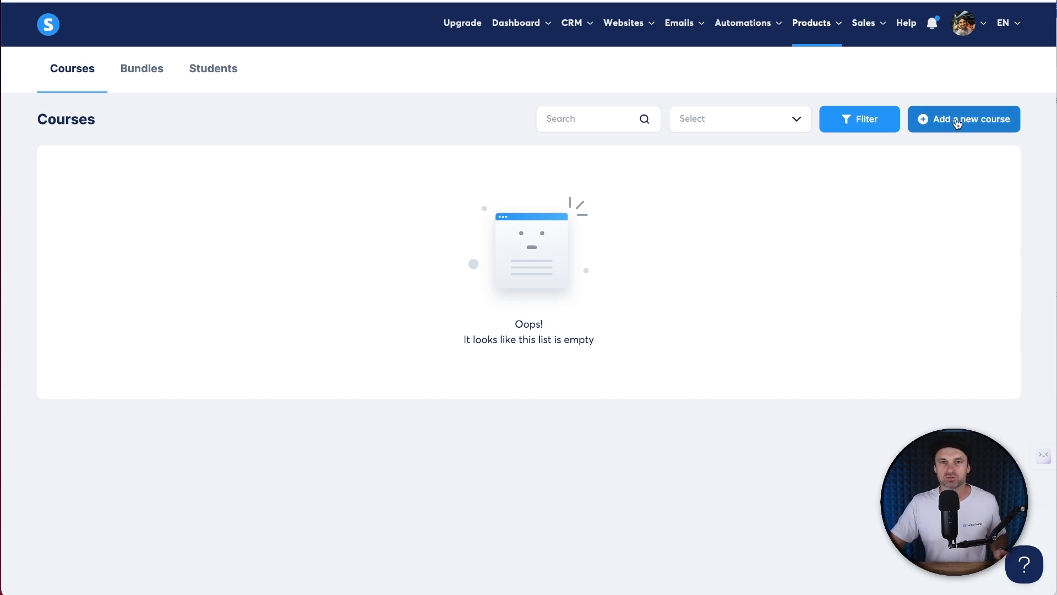
pyautogui.rightClick(957, 122)
pyautogui.click(957, 123)
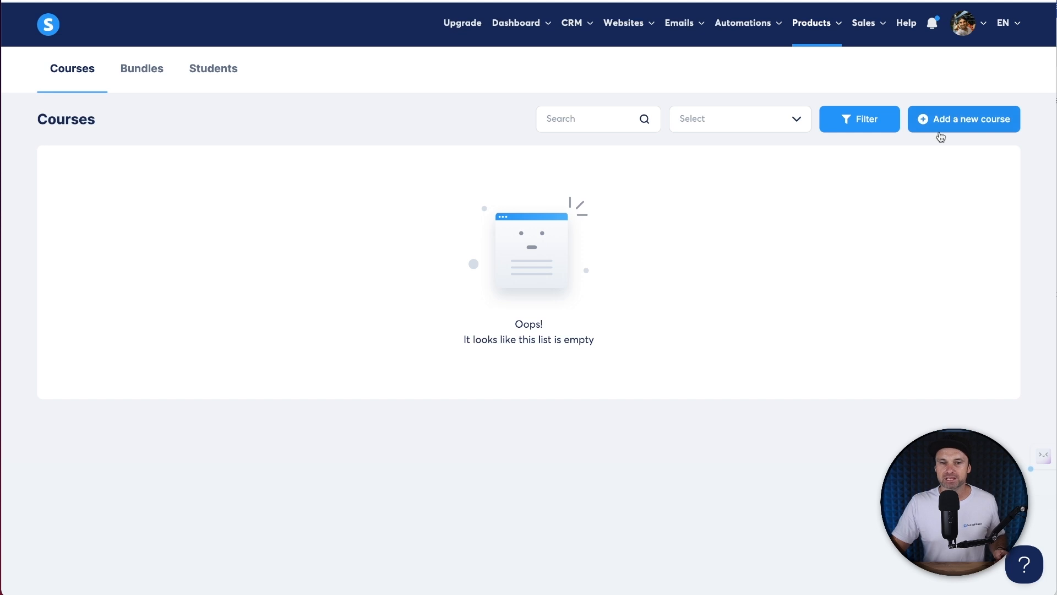
pyautogui.click(942, 129)
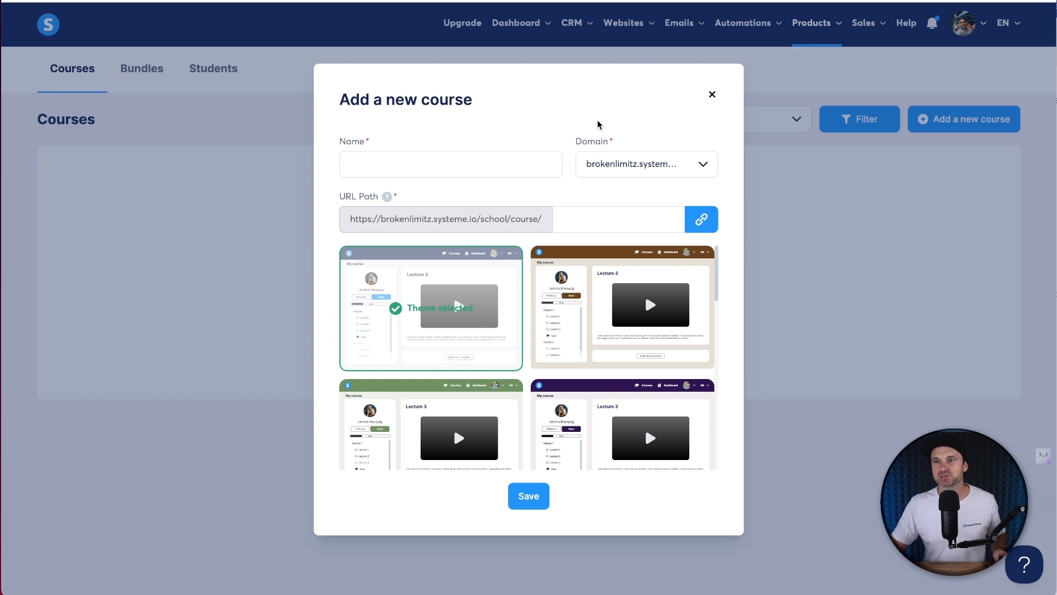
pyautogui.moveTo(561, 136); pyautogui.dragTo(629, 159)
pyautogui.click(629, 163)
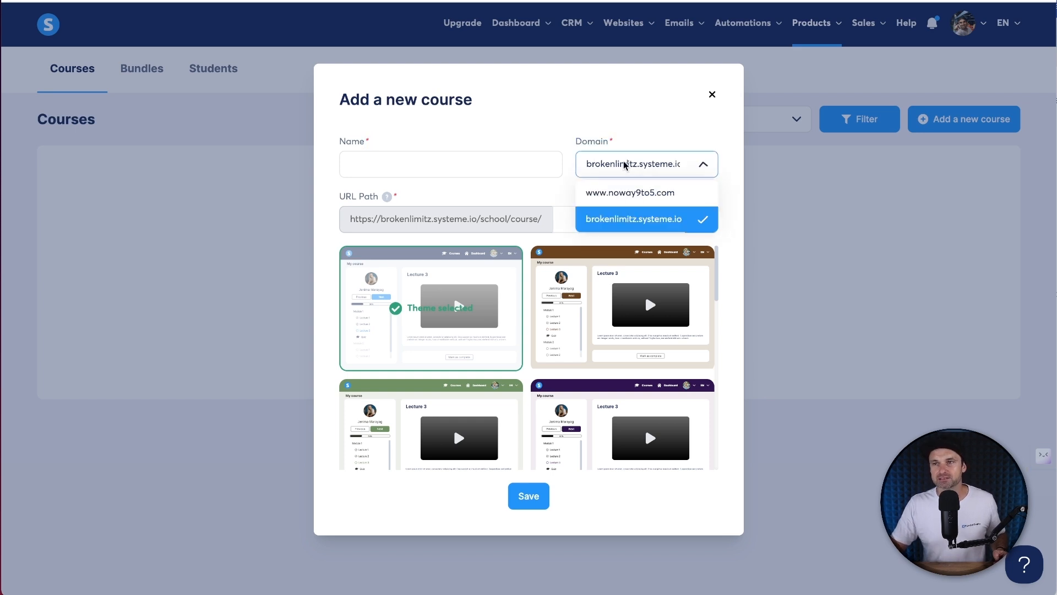
pyautogui.click(620, 188)
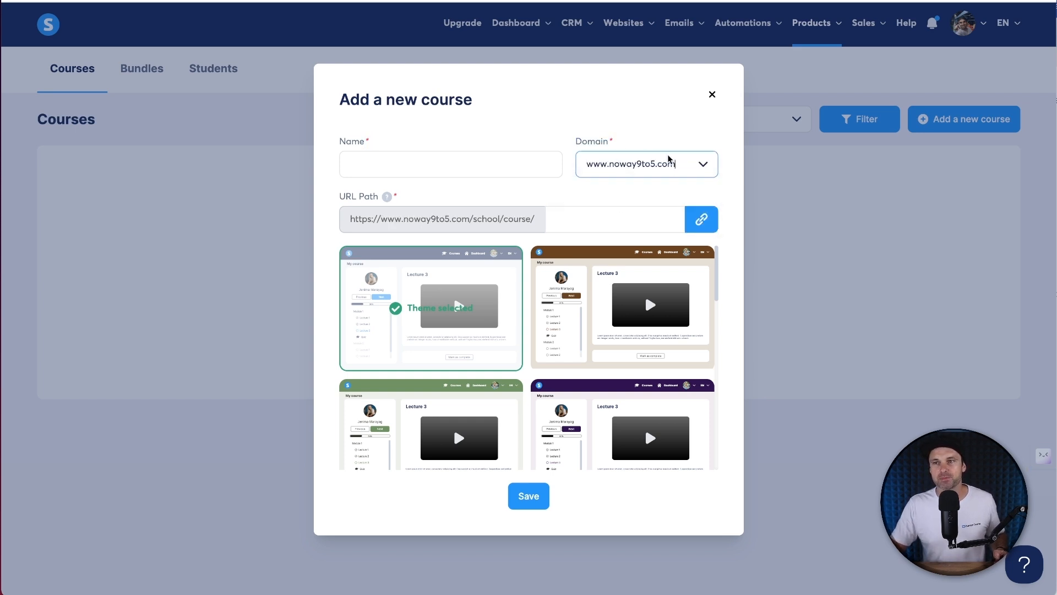
# - Name the course 'YouTube Demo' with URL path youtube-demo and save it
pyautogui.moveTo(345, 220); pyautogui.dragTo(543, 217)
pyautogui.click(417, 168)
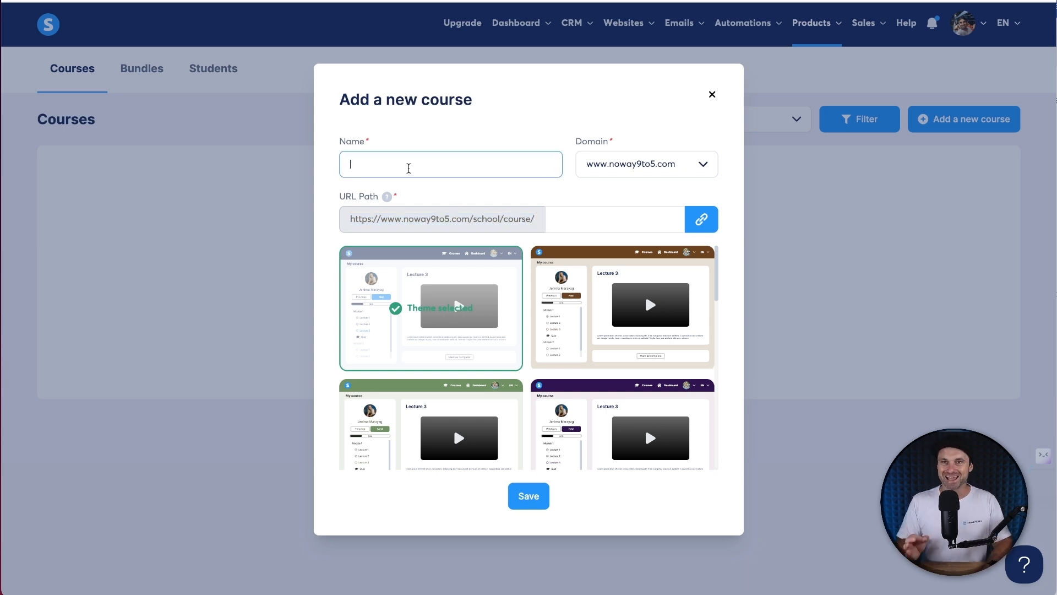
pyautogui.write('YouTube DEmo')
pyautogui.press('BackSpace')
pyautogui.press('BackSpace')
pyautogui.press('BackSpace')
pyautogui.write('emo')
pyautogui.press('BackSpace')
pyautogui.press('BackSpace')
pyautogui.write('mo')
pyautogui.click(583, 217)
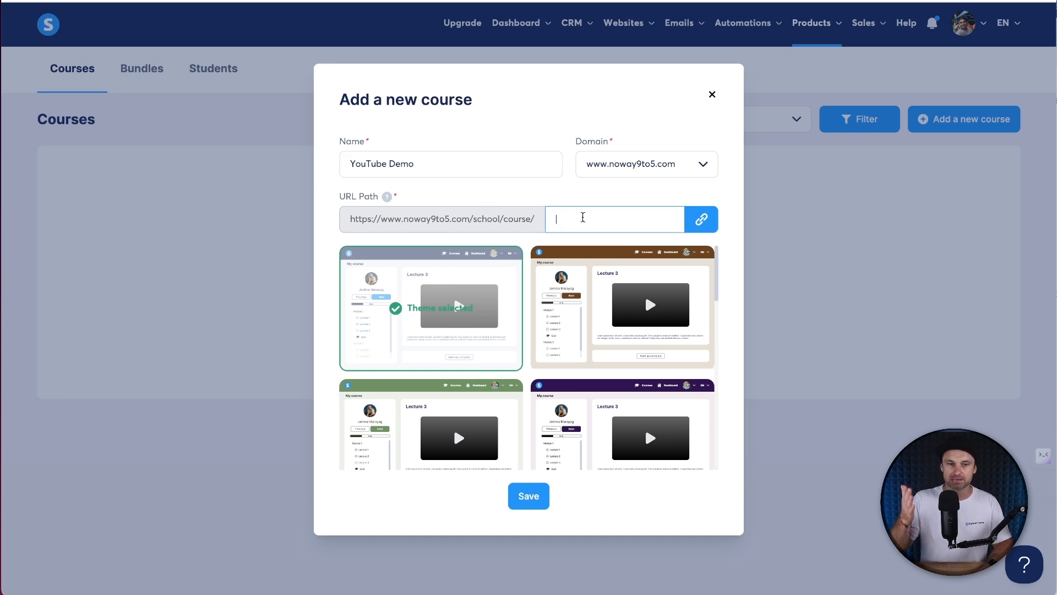
pyautogui.write('youtube-demo')
pyautogui.scroll(-4, 603, 411)
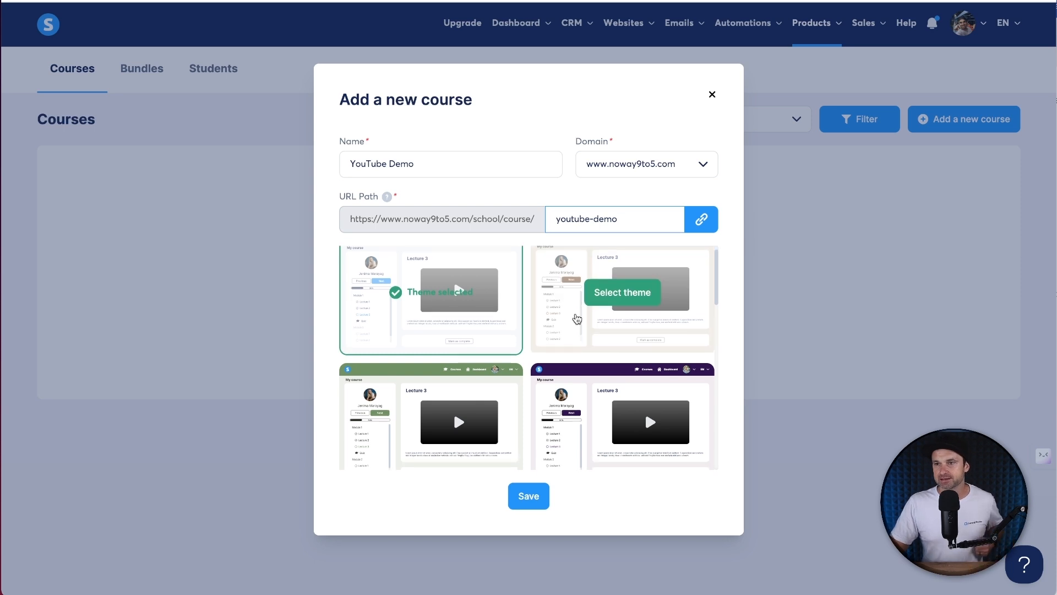
pyautogui.scroll(-10, 603, 411)
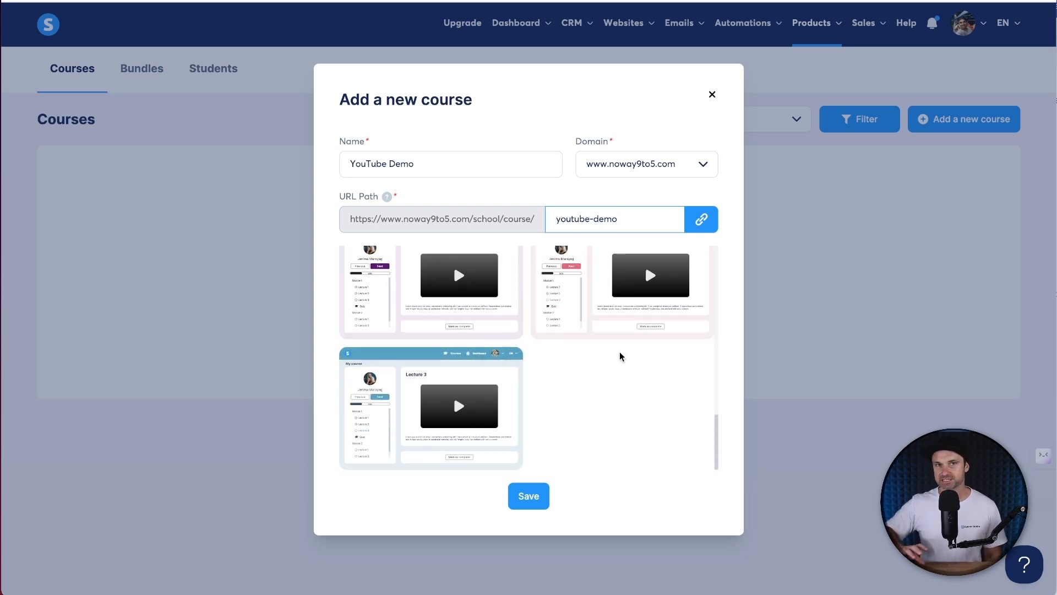
pyautogui.scroll(14, 600, 366)
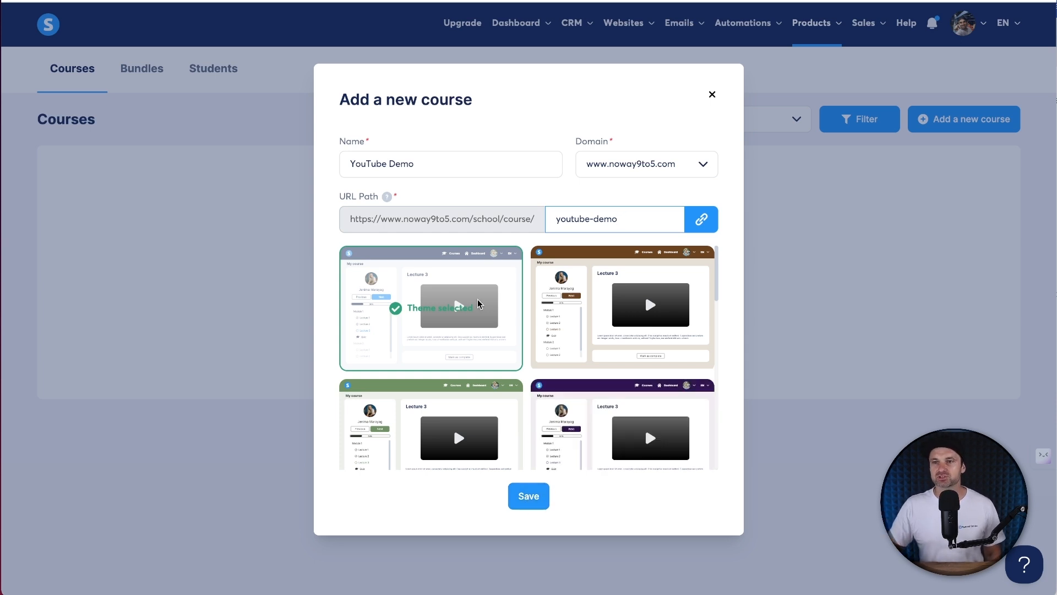
pyautogui.click(538, 499)
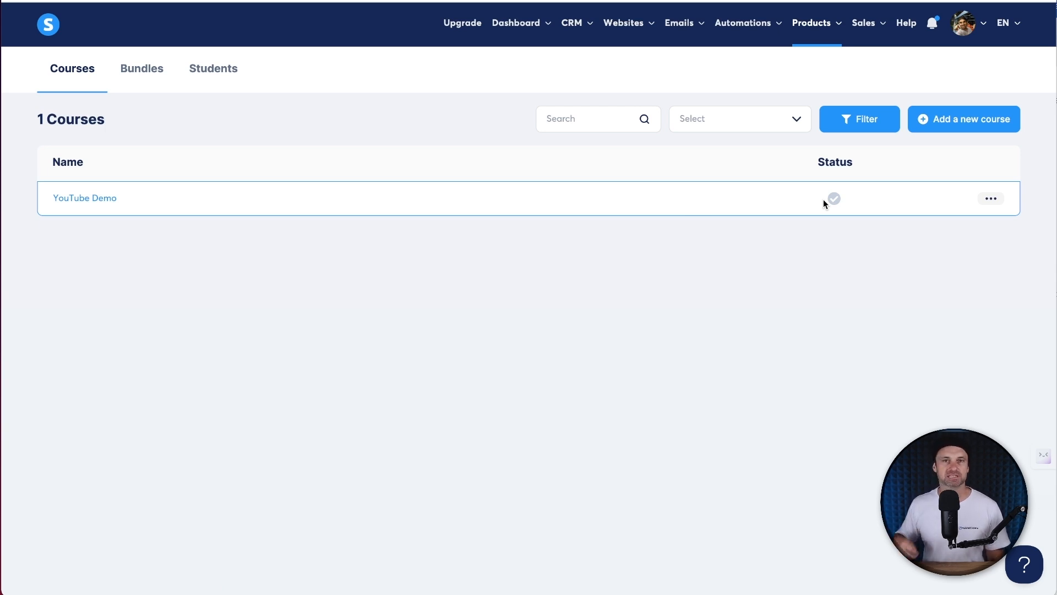
# - Open YouTube Demo's settings, enter the instructor's name, and begin a description about quick online course setup
pyautogui.click(107, 203)
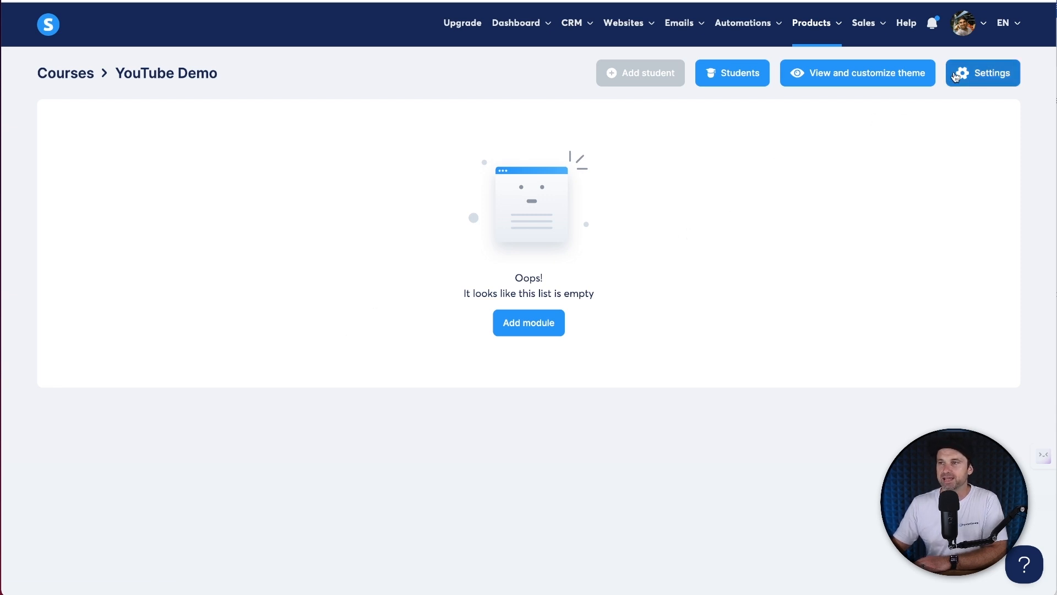
pyautogui.click(956, 77)
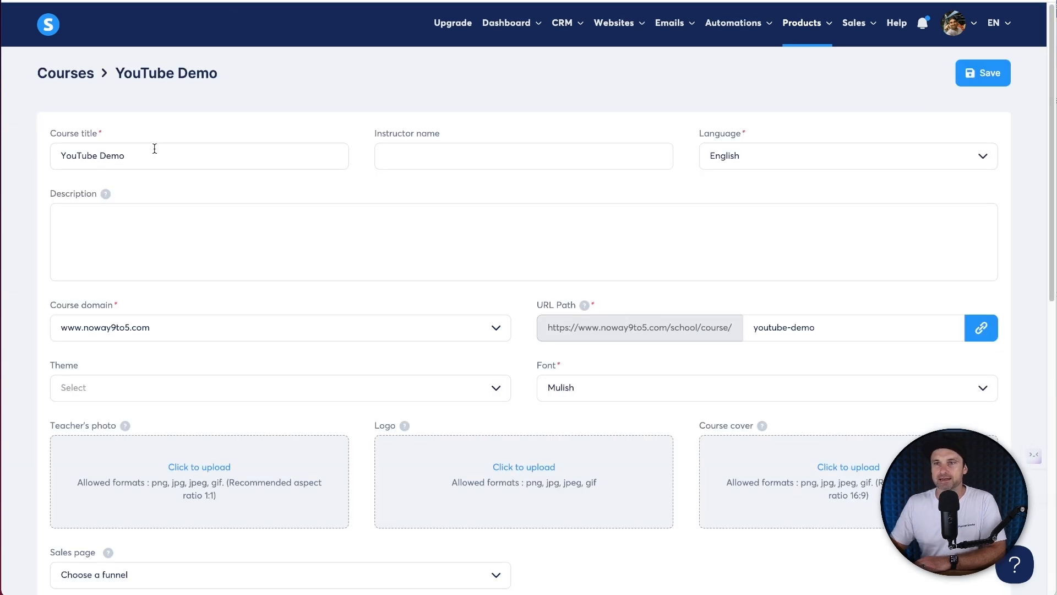
pyautogui.click(443, 161)
pyautogui.write('Phil Wilson')
pyautogui.click(361, 240)
pyautogui.write('T')
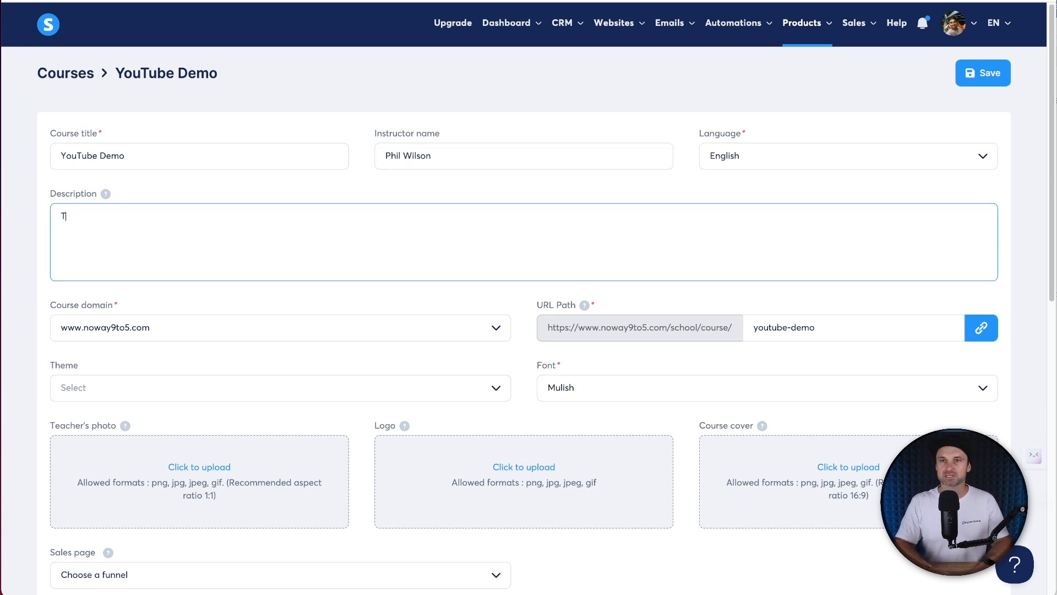
pyautogui.write('his is a course de')
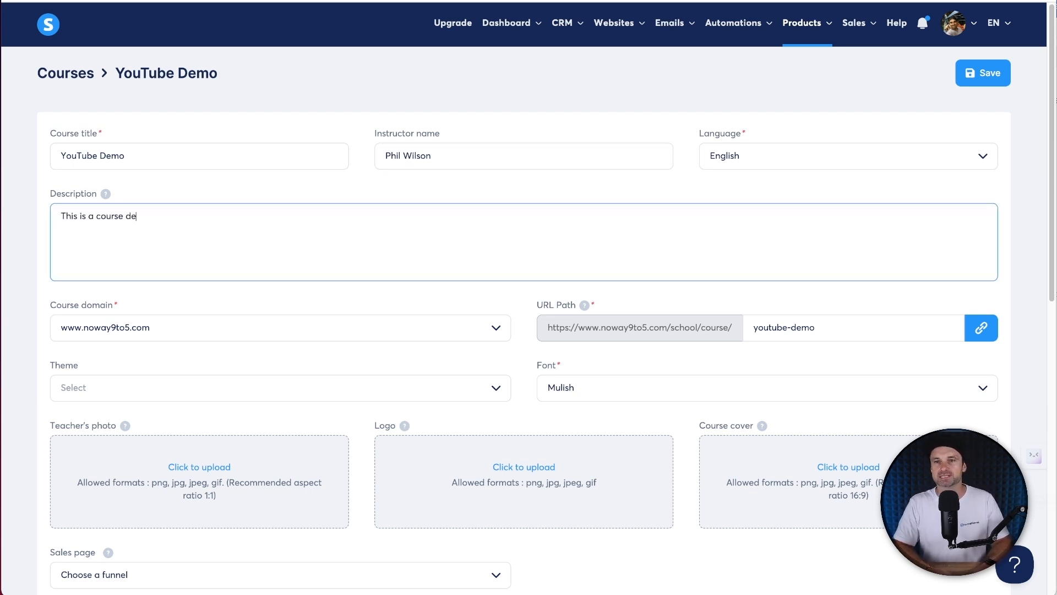
pyautogui.write('dicated to showing ')
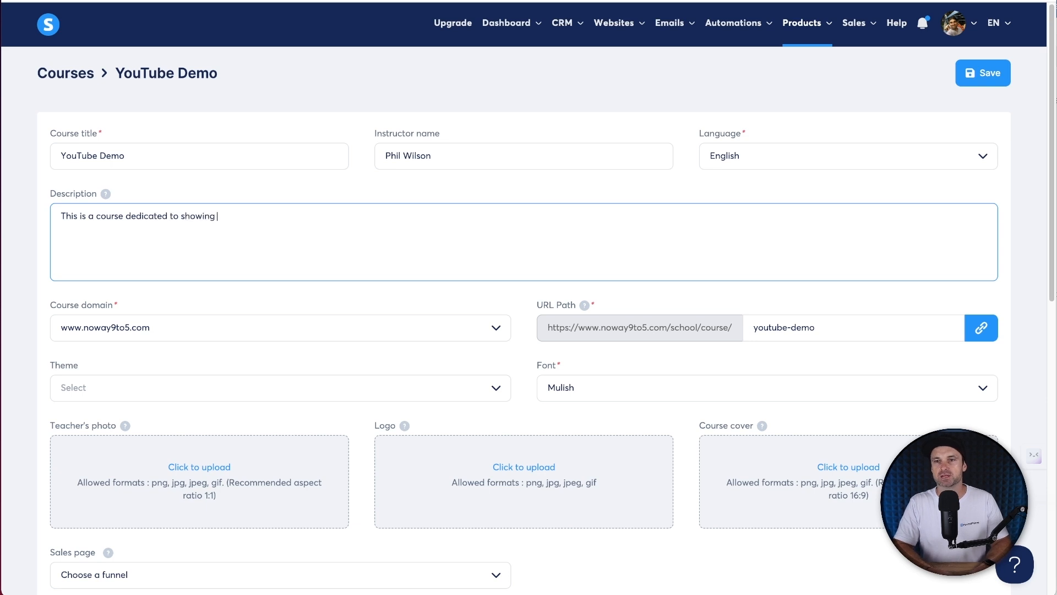
pyautogui.write('people how to setu')
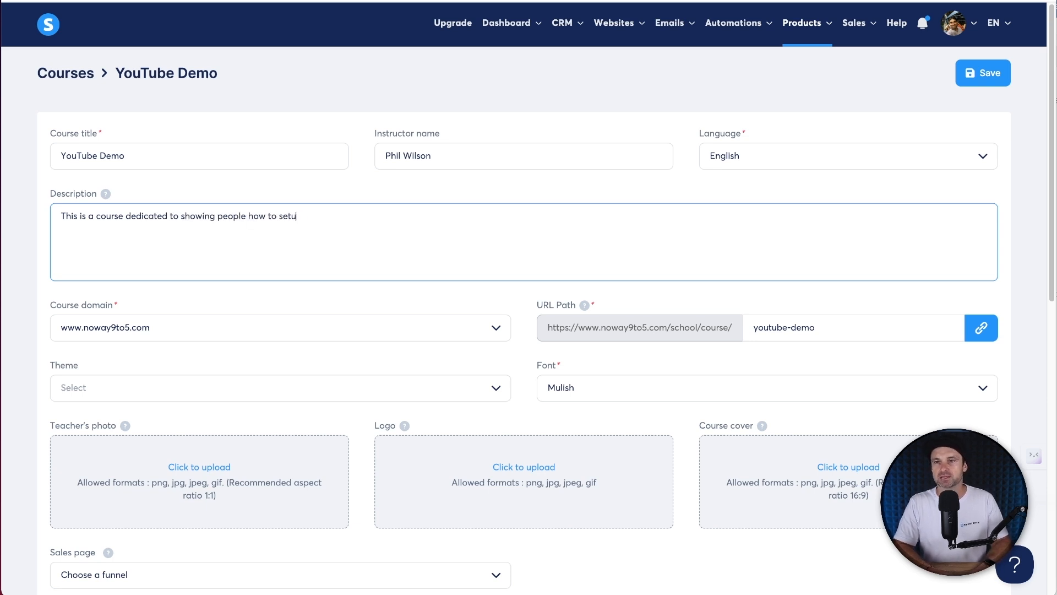
pyautogui.write('p their own online ')
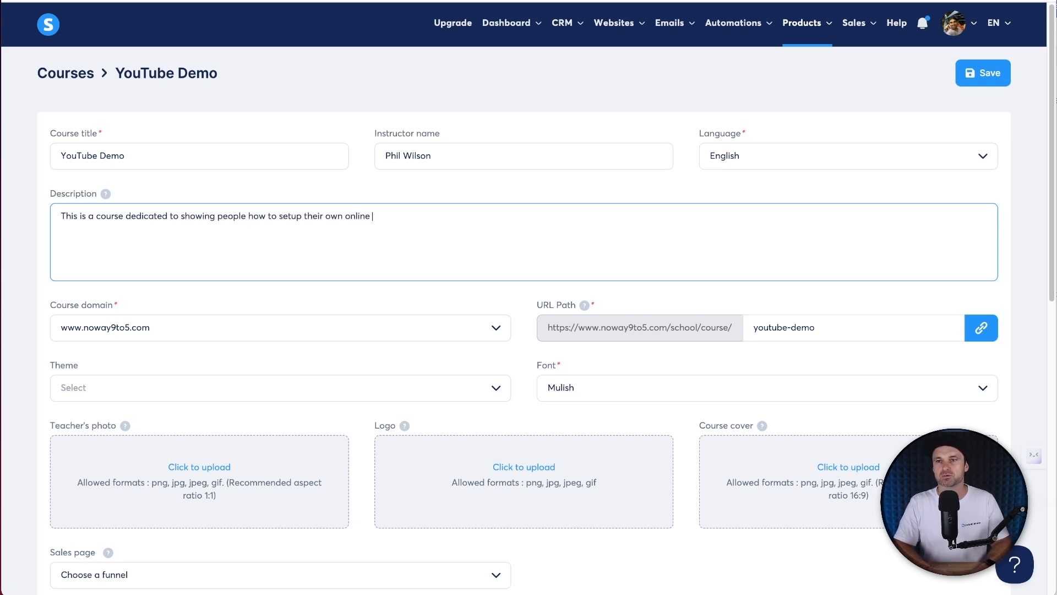
pyautogui.write('course, in the ')
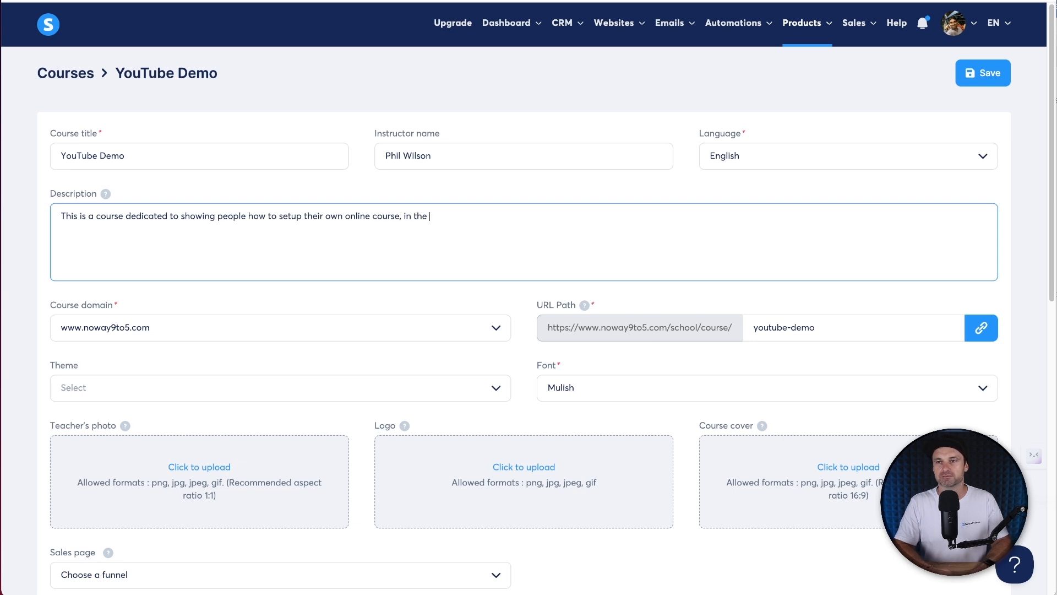
pyautogui.write('fastest time possible.')
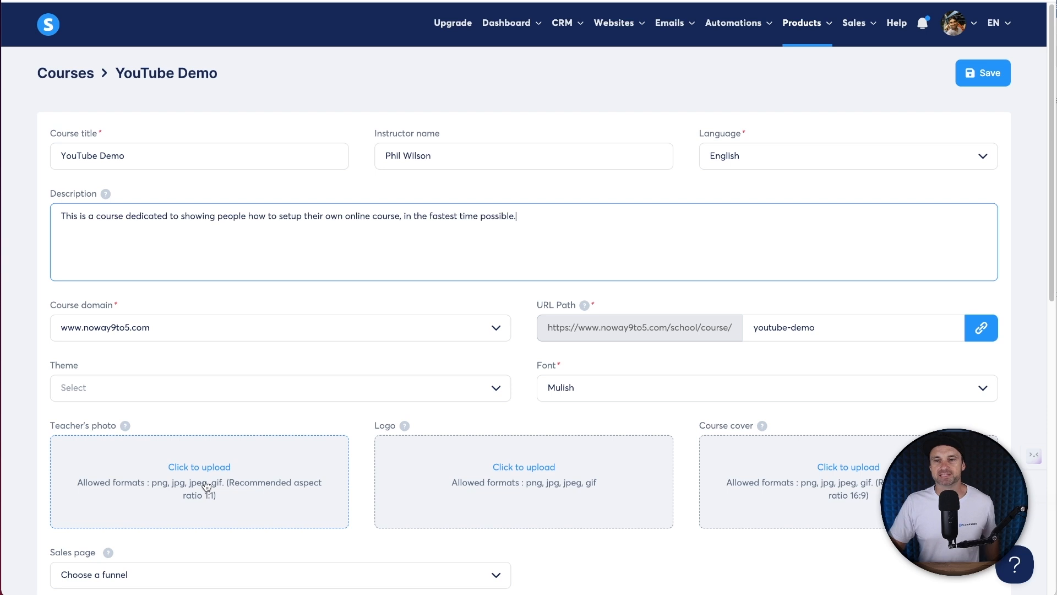
# - Upload the cropped round teacher's photo and the fs logo
pyautogui.scroll(-2, 203, 474)
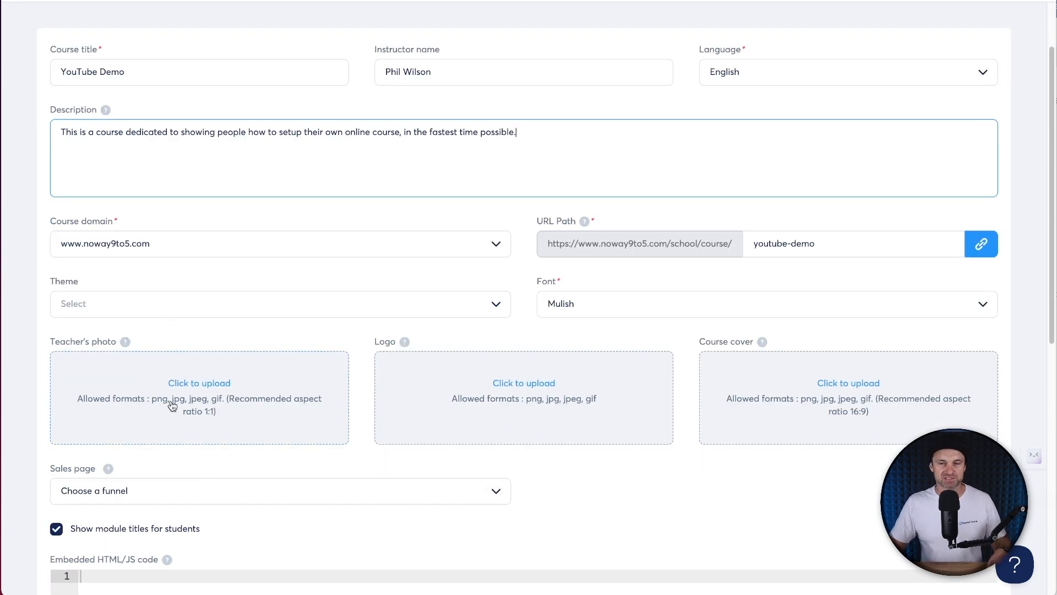
pyautogui.click(205, 390)
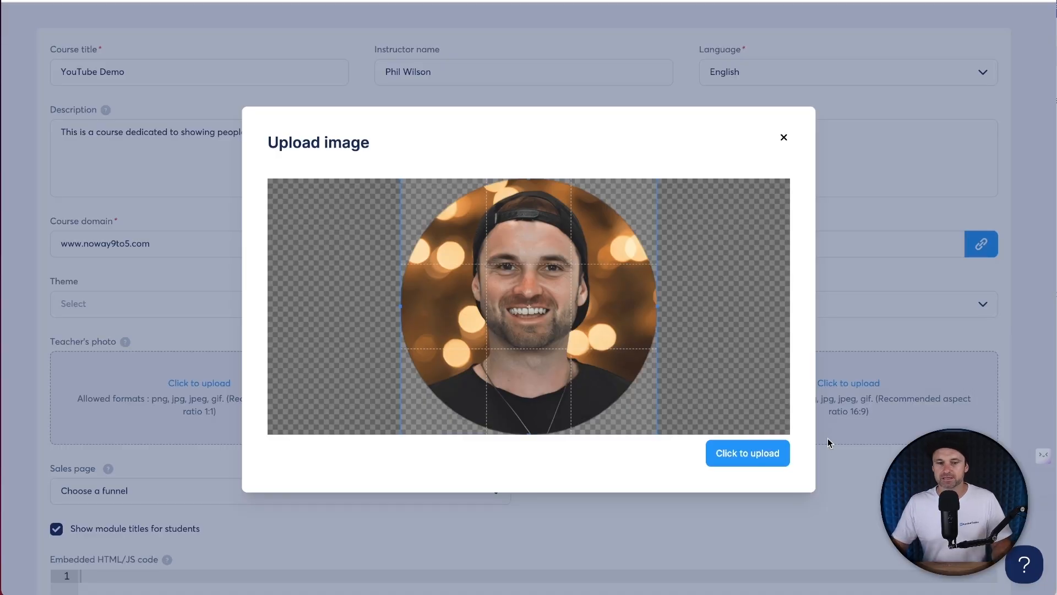
pyautogui.click(773, 446)
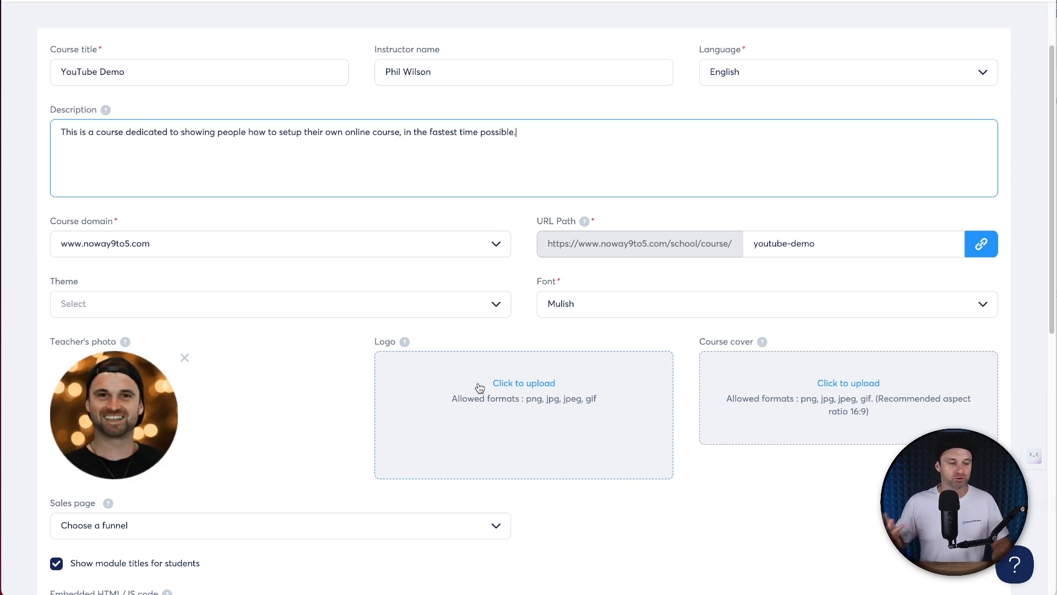
pyautogui.click(518, 408)
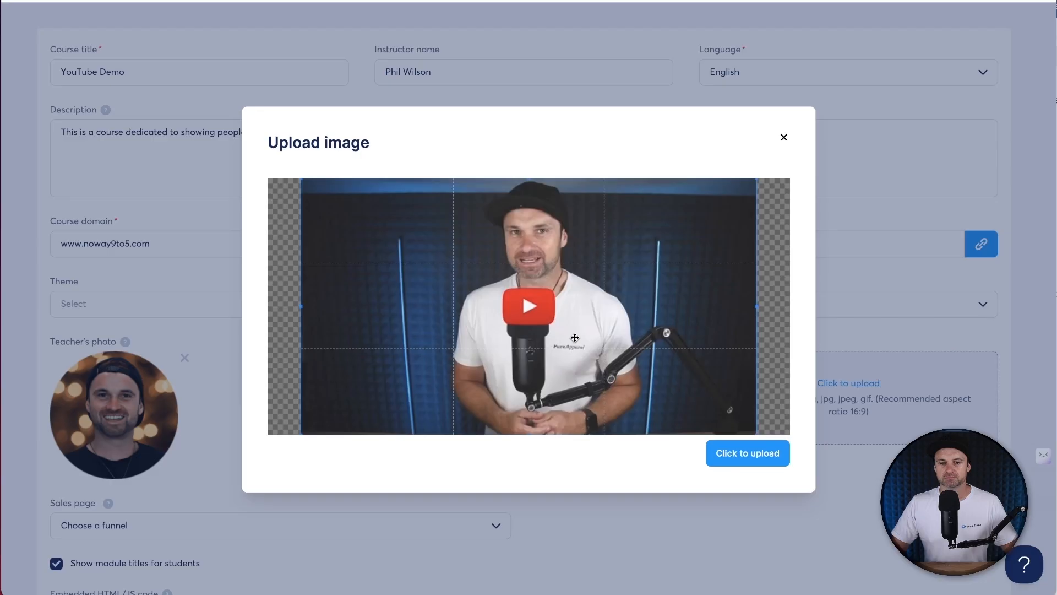
# - Crop and upload the presenter course cover image
pyautogui.click(842, 385)
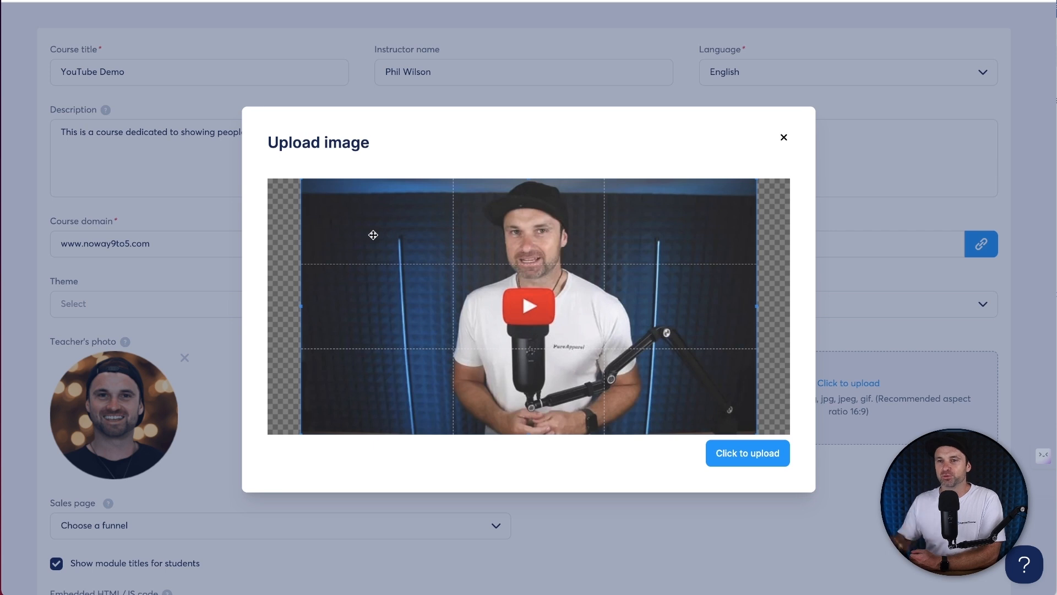
pyautogui.click(738, 447)
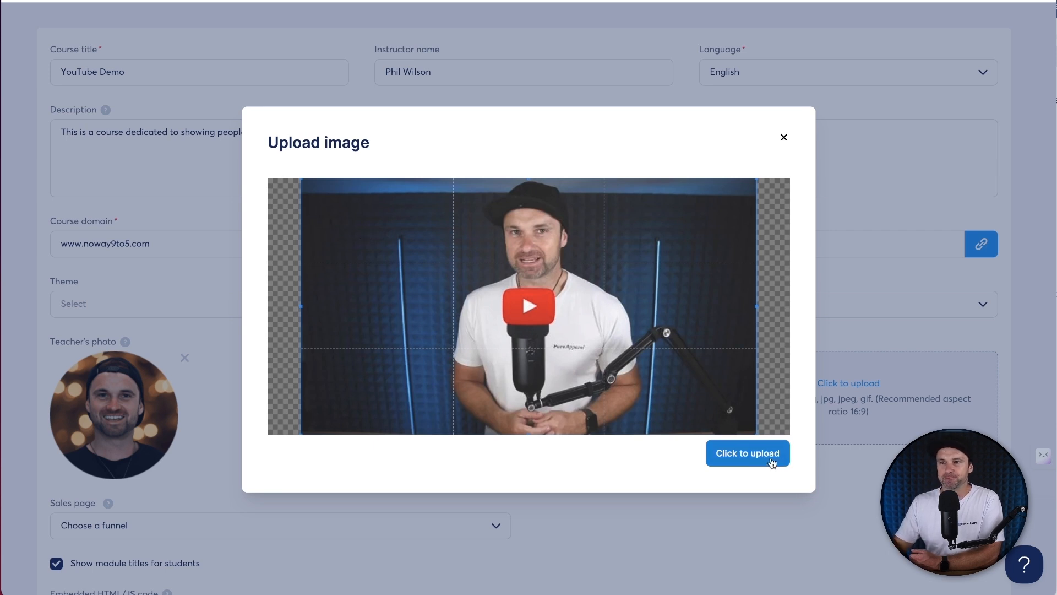
pyautogui.scroll(-3, 610, 424)
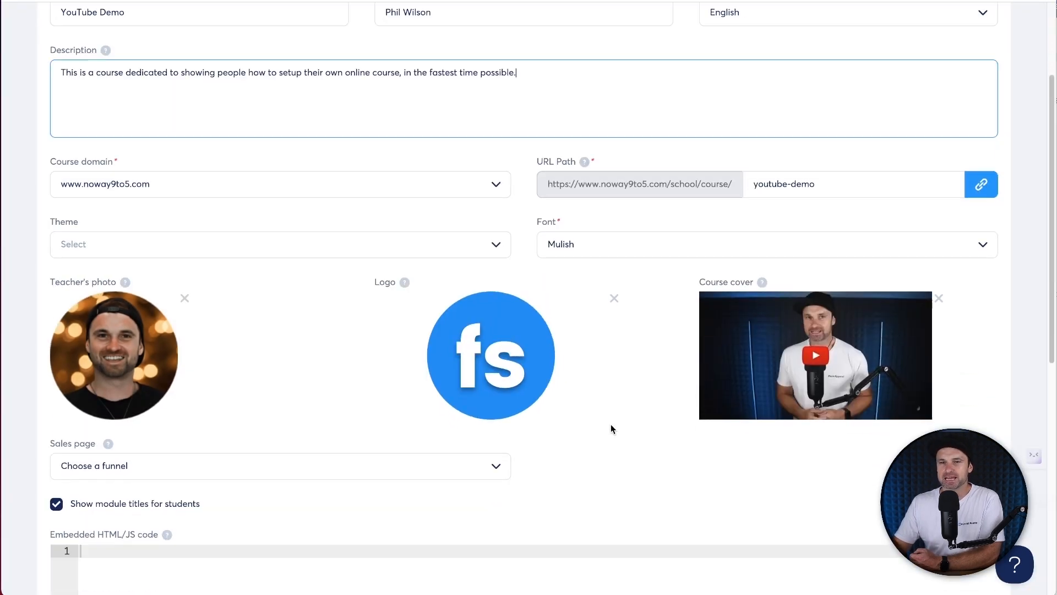
pyautogui.moveTo(43, 332); pyautogui.dragTo(146, 337)
pyautogui.click(143, 331)
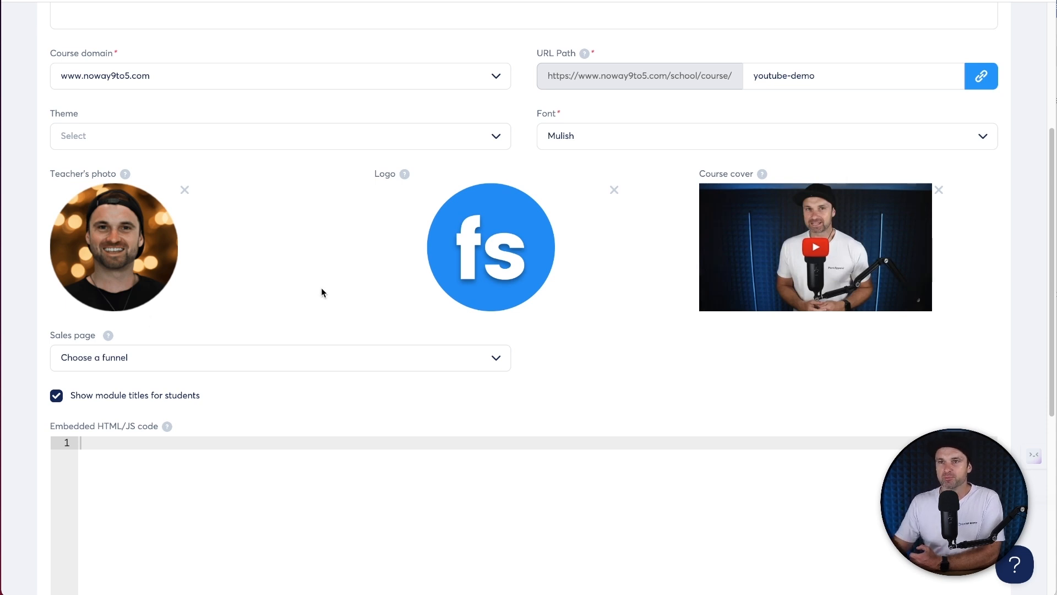
# - Search the font list for 'lat' and set the course font to Lato
pyautogui.scroll(-6, 321, 289)
pyautogui.scroll(8, 321, 286)
pyautogui.click(592, 238)
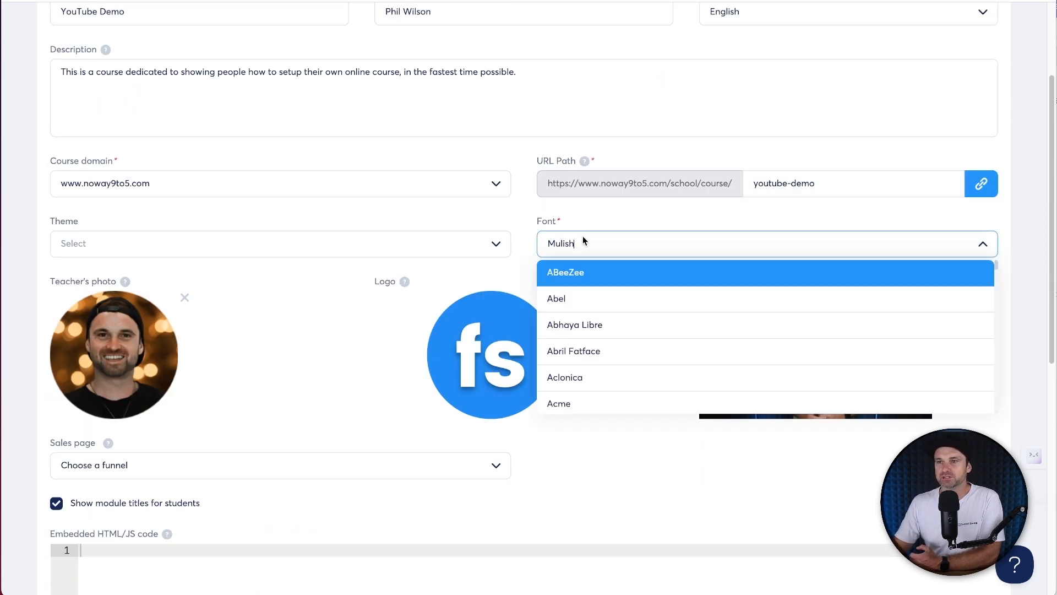
pyautogui.scroll(-1, 610, 312)
pyautogui.scroll(1, 597, 280)
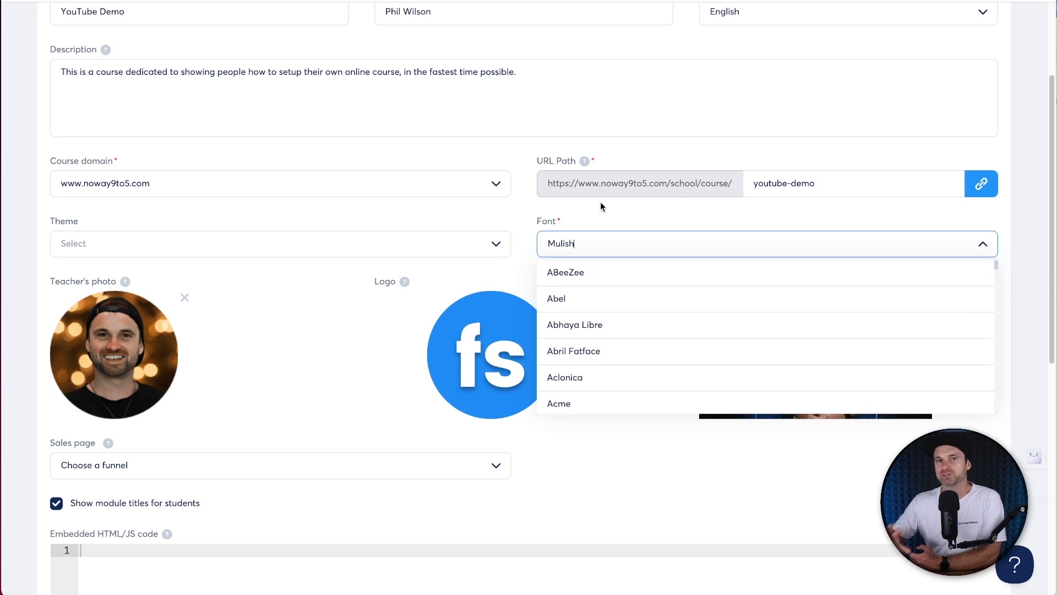
pyautogui.scroll(-2, 620, 287)
pyautogui.write('lato')
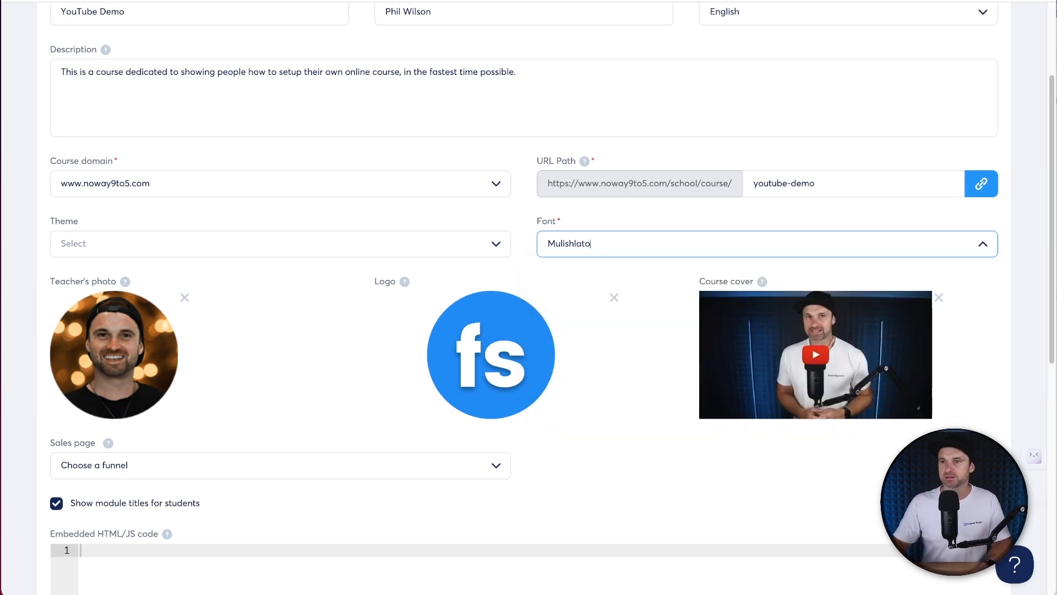
pyautogui.click(611, 249)
pyautogui.click(612, 250)
pyautogui.write('laro')
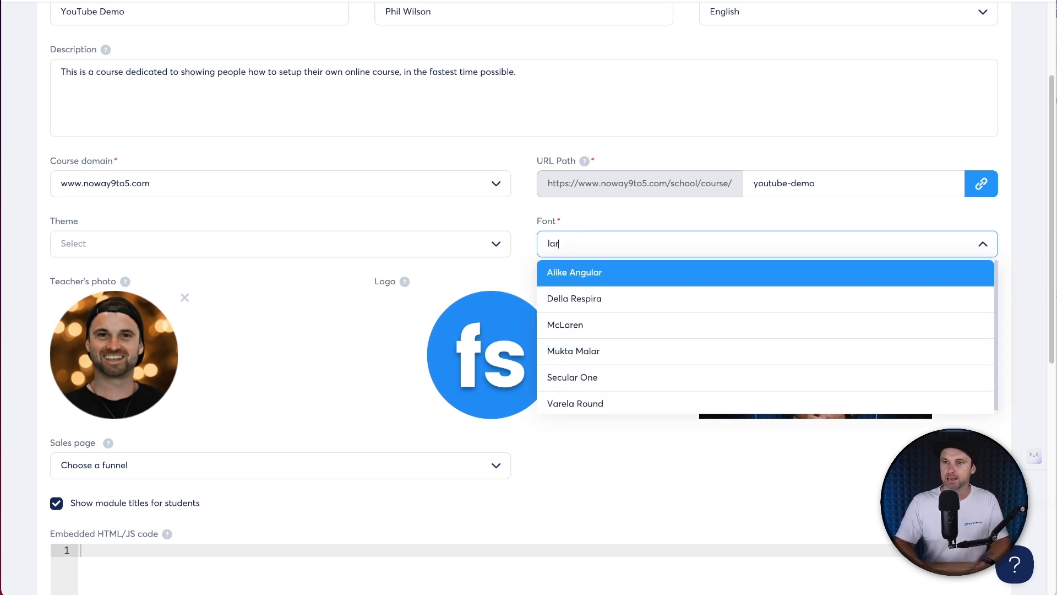
pyautogui.press('BackSpace')
pyautogui.press('BackSpace')
pyautogui.write('t')
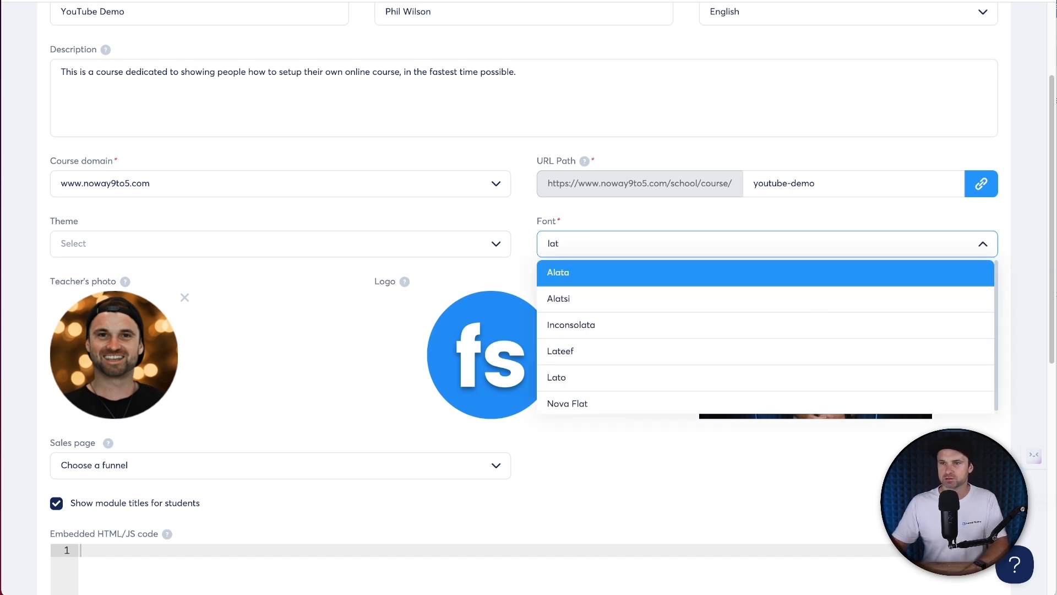
pyautogui.click(669, 366)
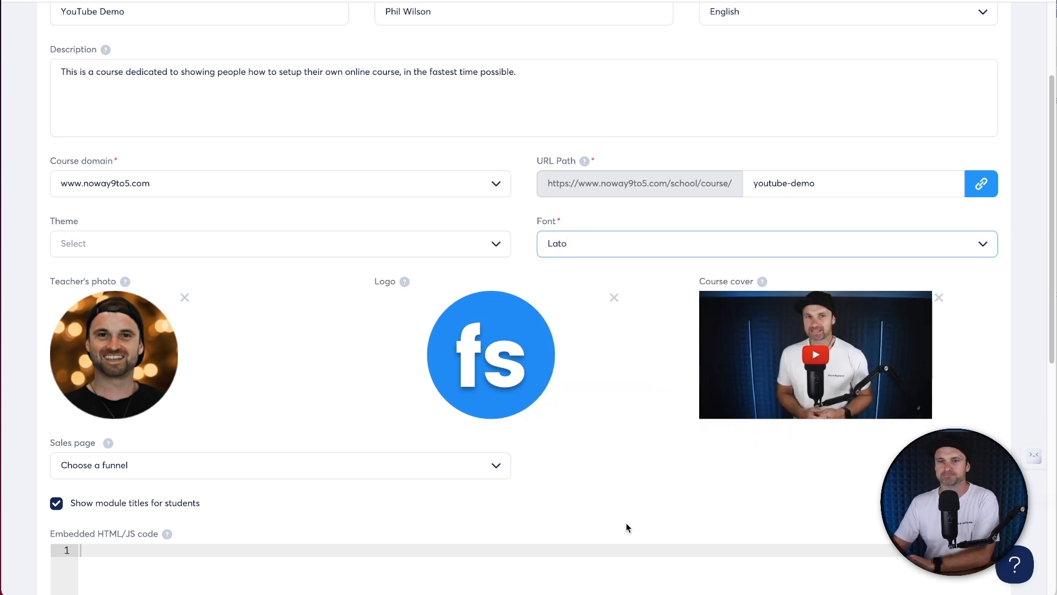
# - Save the course settings and return to the courses list
pyautogui.scroll(-8, 626, 528)
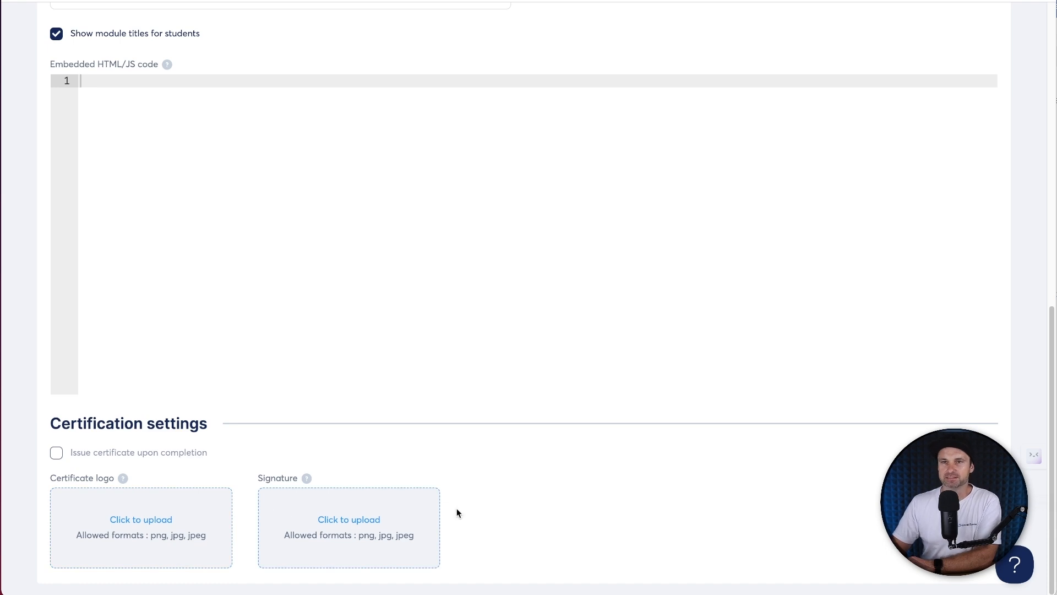
pyautogui.scroll(15, 477, 427)
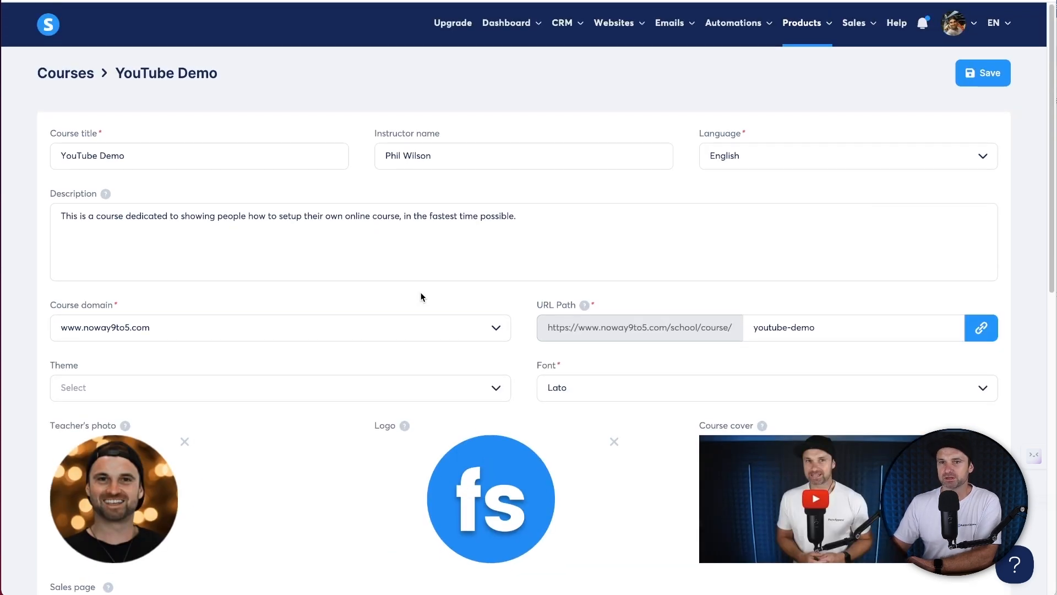
pyautogui.click(970, 75)
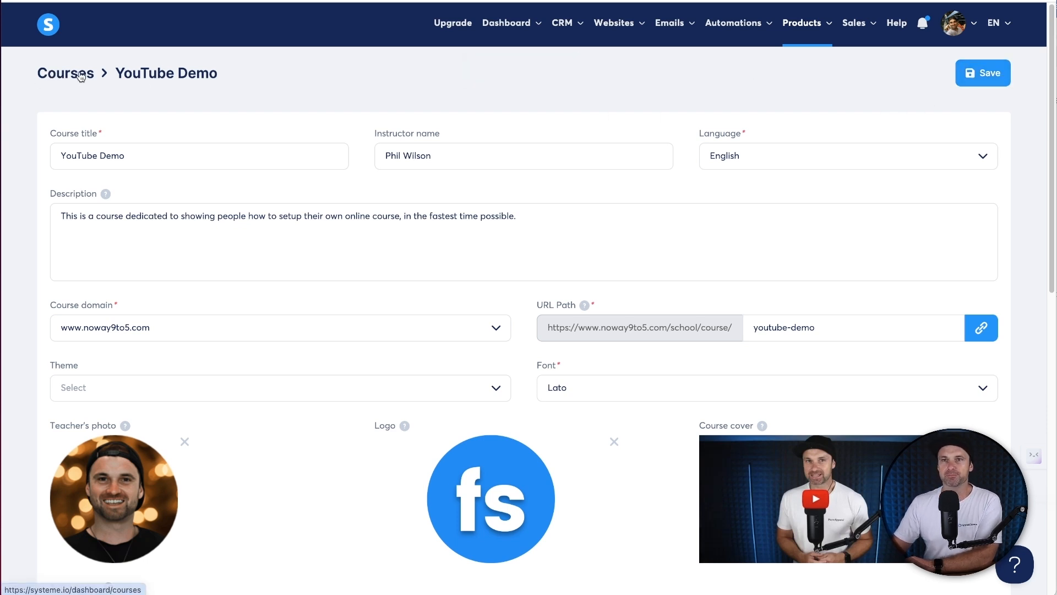
pyautogui.click(57, 77)
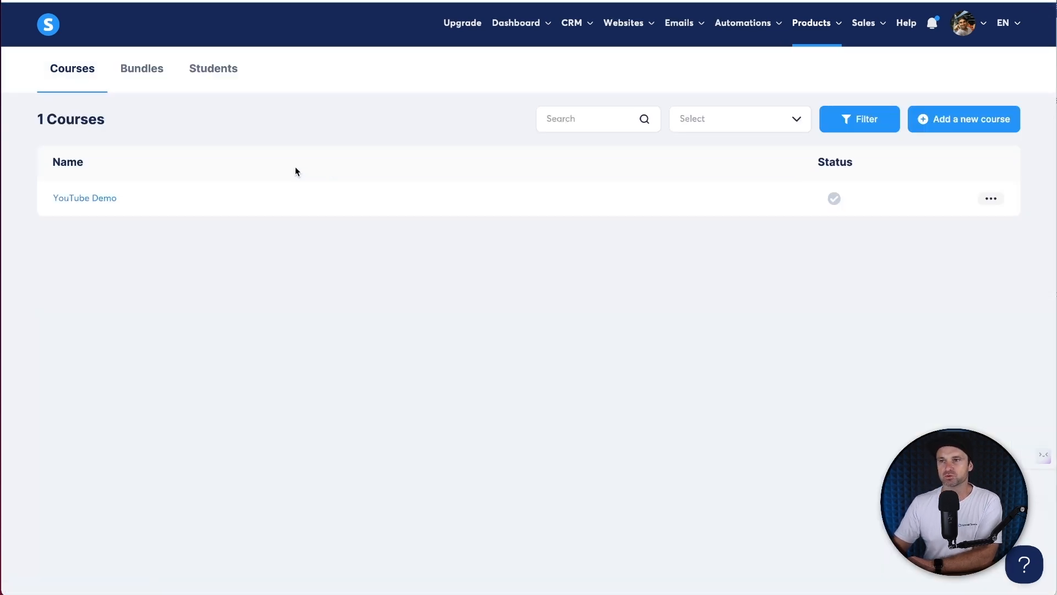
# - Open YouTube Demo, preview its Classic theme and theme settings, then close back to the course
pyautogui.click(77, 201)
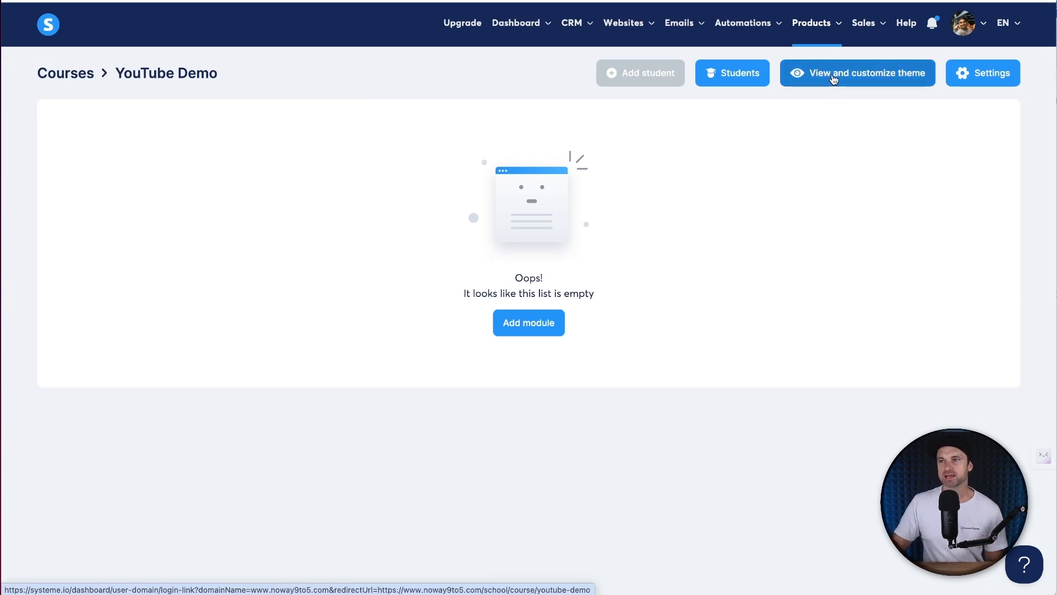
pyautogui.click(836, 81)
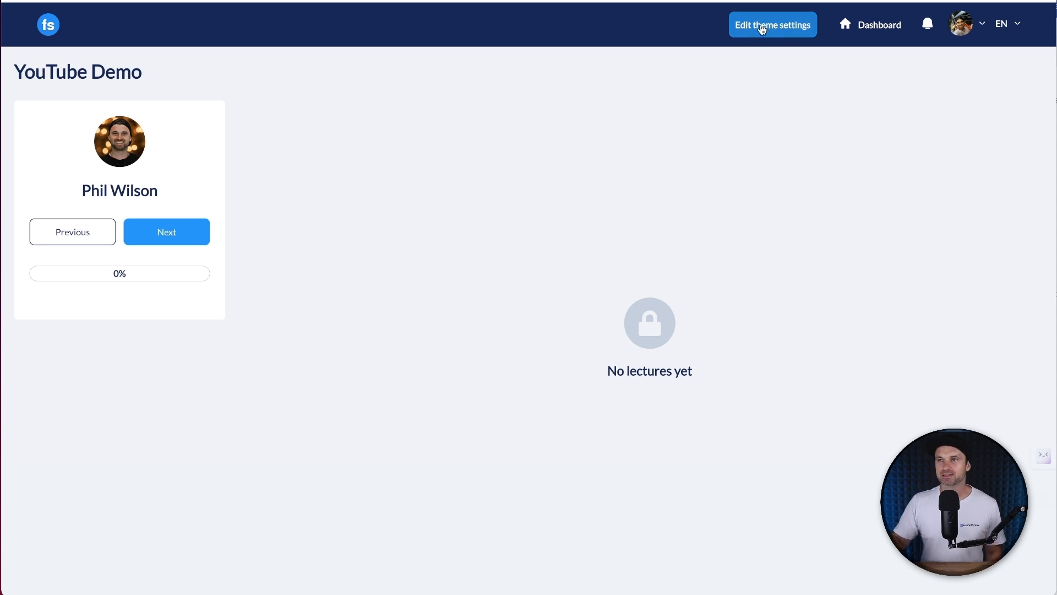
pyautogui.click(762, 27)
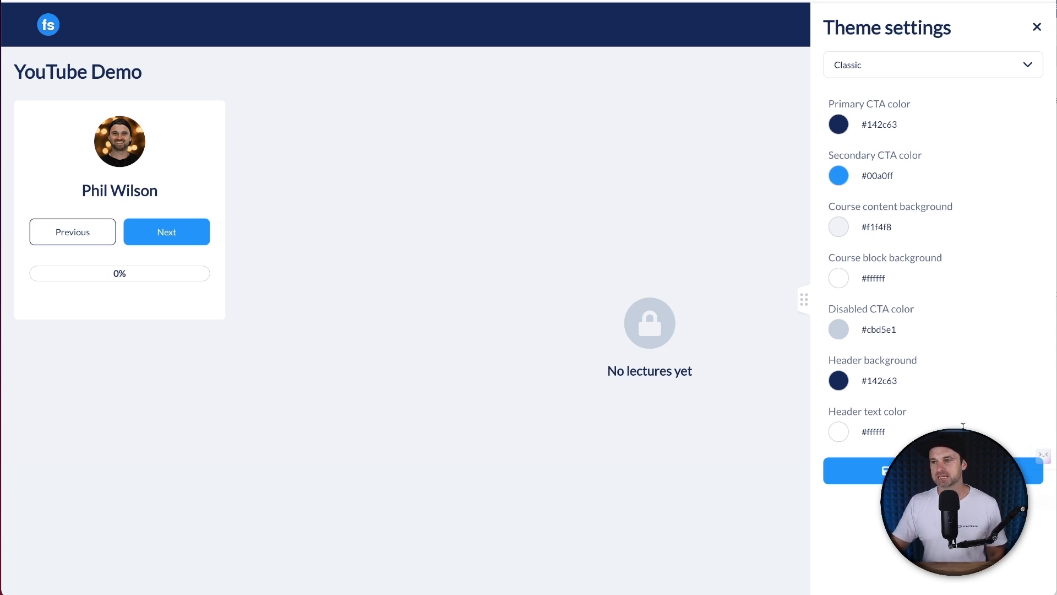
pyautogui.click(1038, 24)
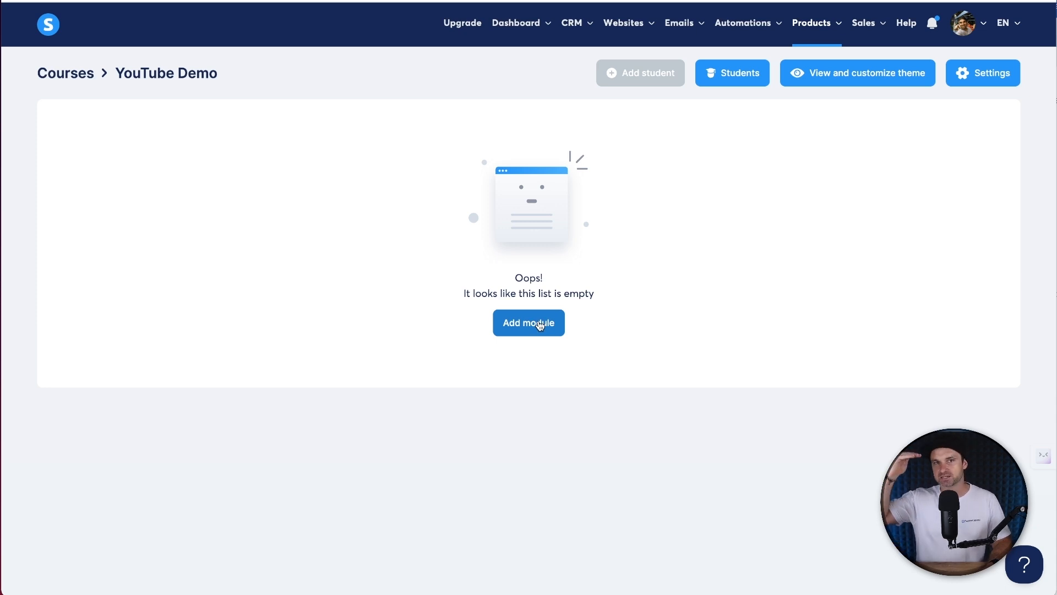
# - Add a module named 'Module 1: Getting Started'
pyautogui.click(540, 325)
pyautogui.click(550, 303)
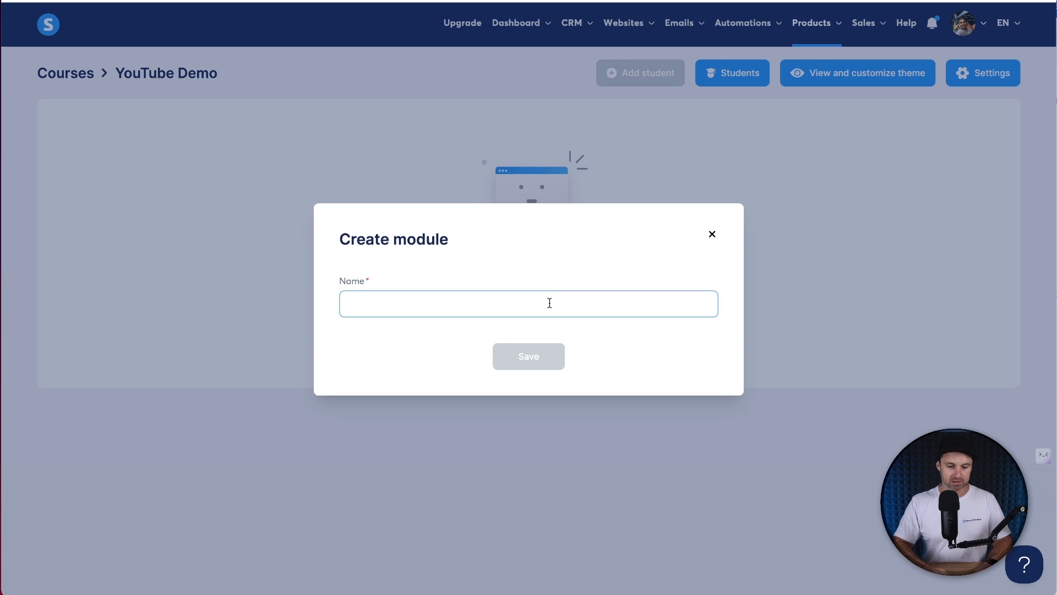
pyautogui.write('Module 1')
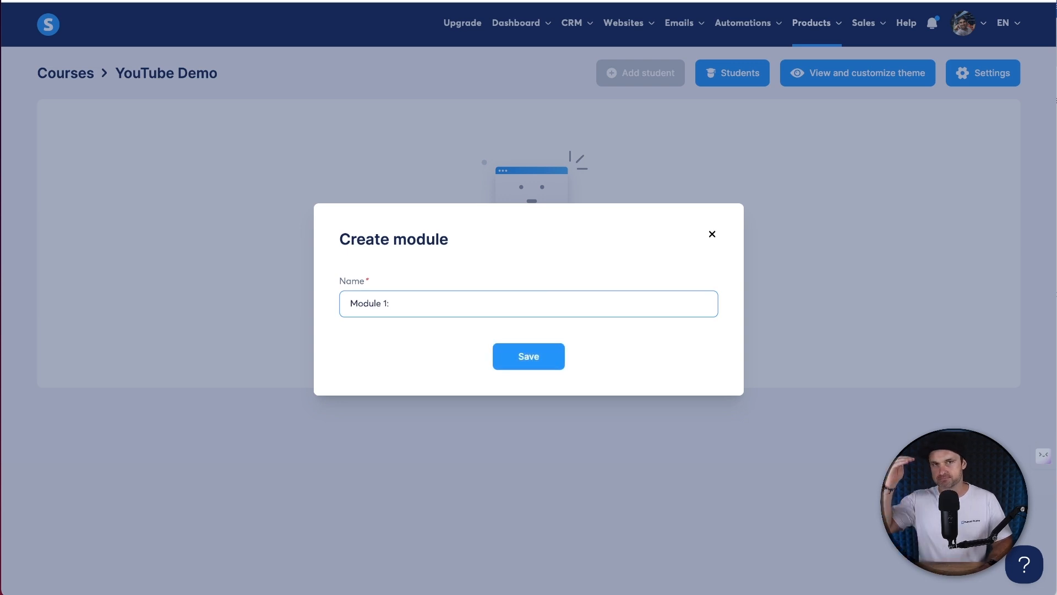
pyautogui.write(': Getting Started')
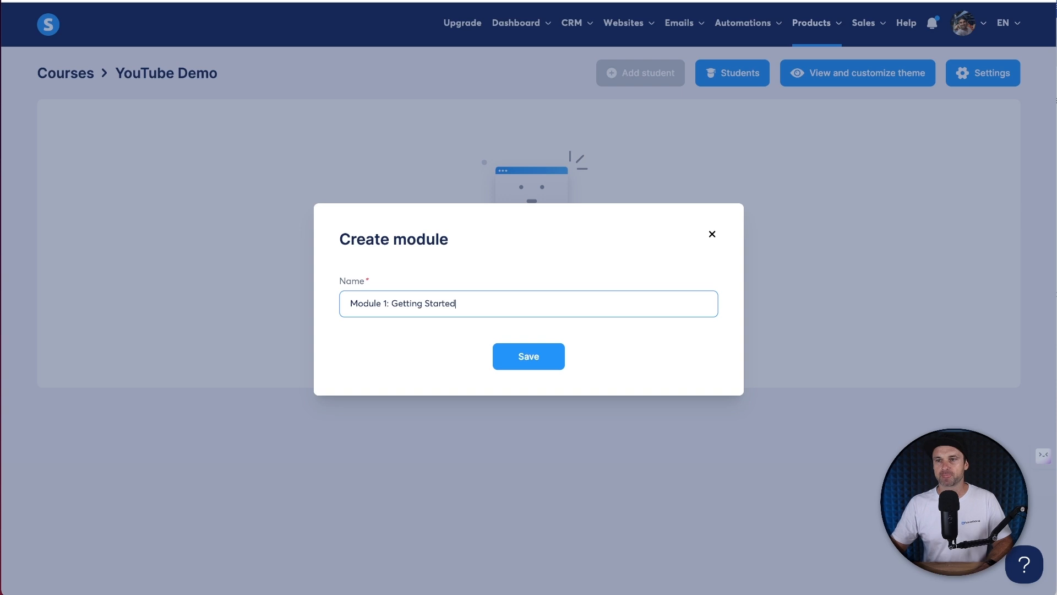
pyautogui.click(526, 355)
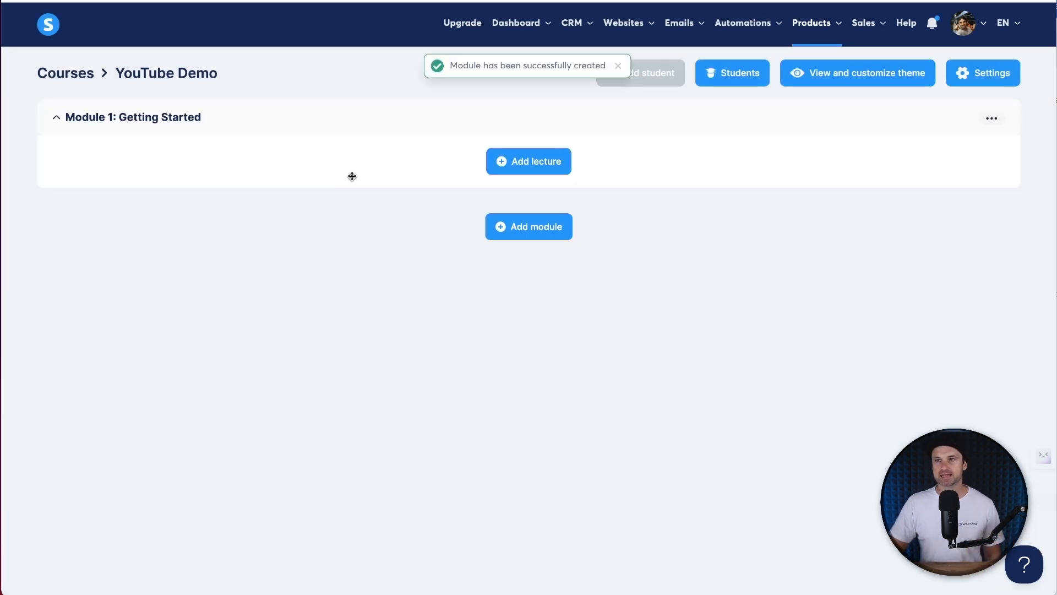
# - Add a 'Welcome' lecture to the module and activate it
pyautogui.click(514, 162)
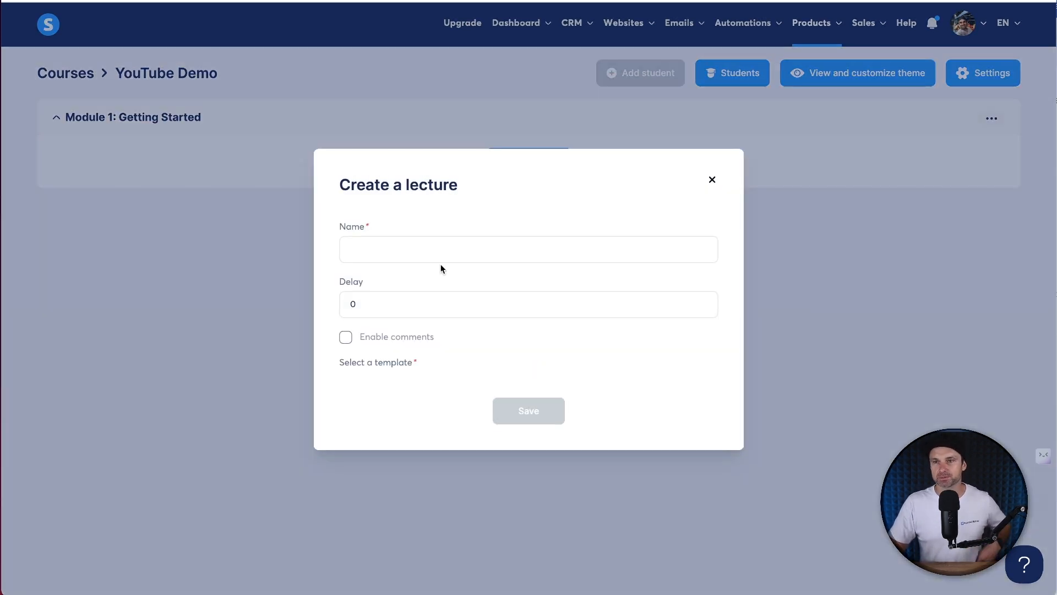
pyautogui.write('1. ')
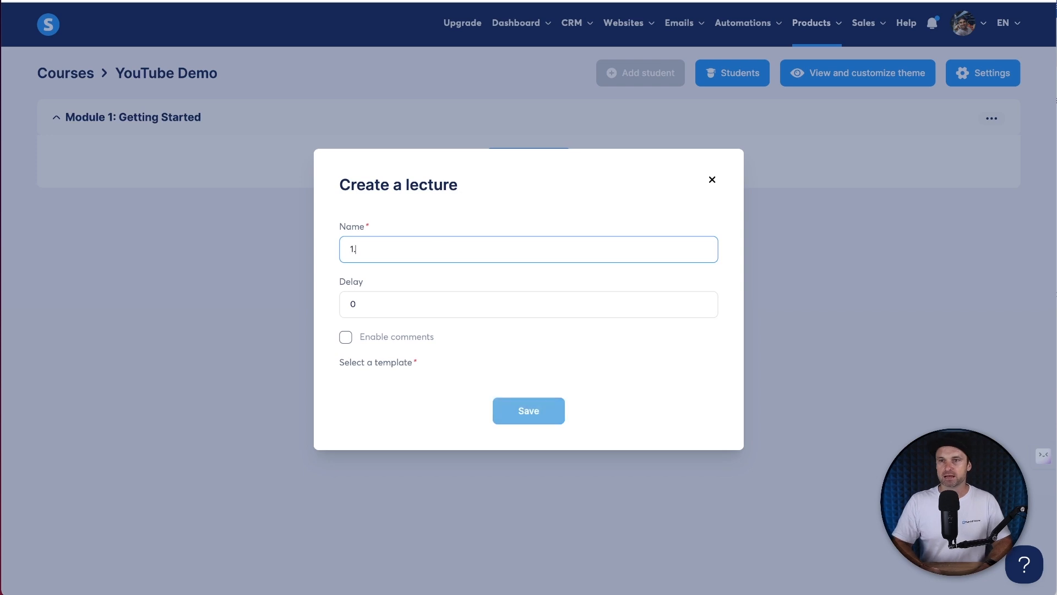
pyautogui.write('WElcome')
pyautogui.press('BackSpace')
pyautogui.press('BackSpace')
pyautogui.press('BackSpace')
pyautogui.press('BackSpace')
pyautogui.press('BackSpace')
pyautogui.press('BackSpace')
pyautogui.write('Welcome')
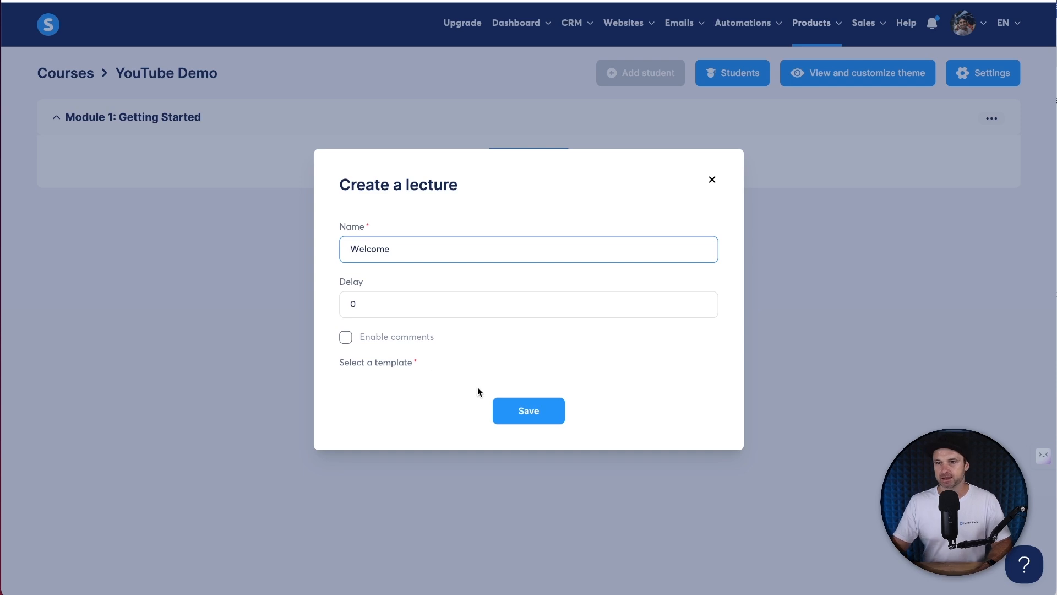
pyautogui.click(531, 405)
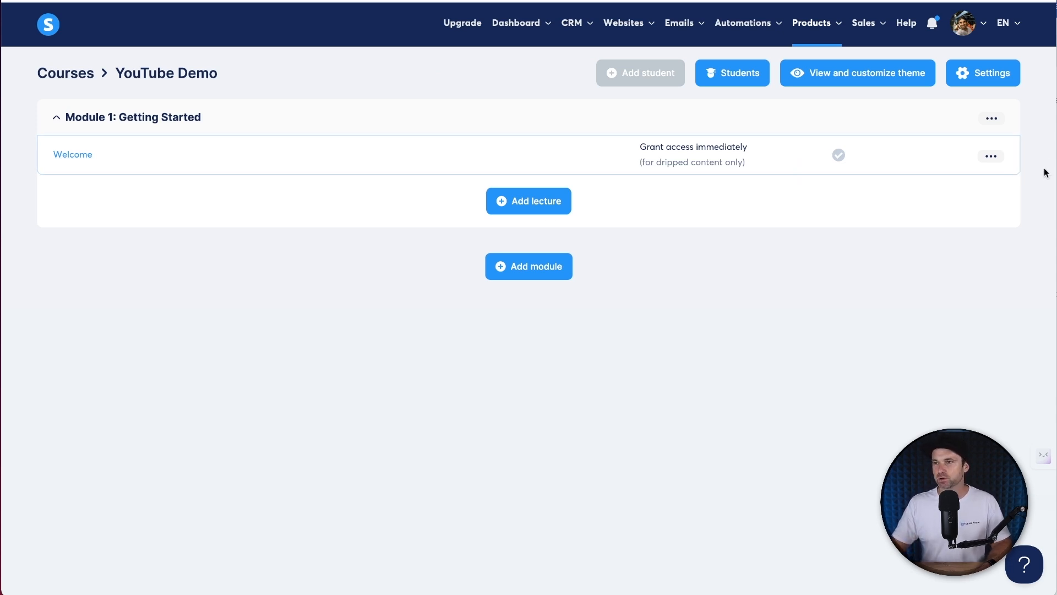
pyautogui.click(987, 156)
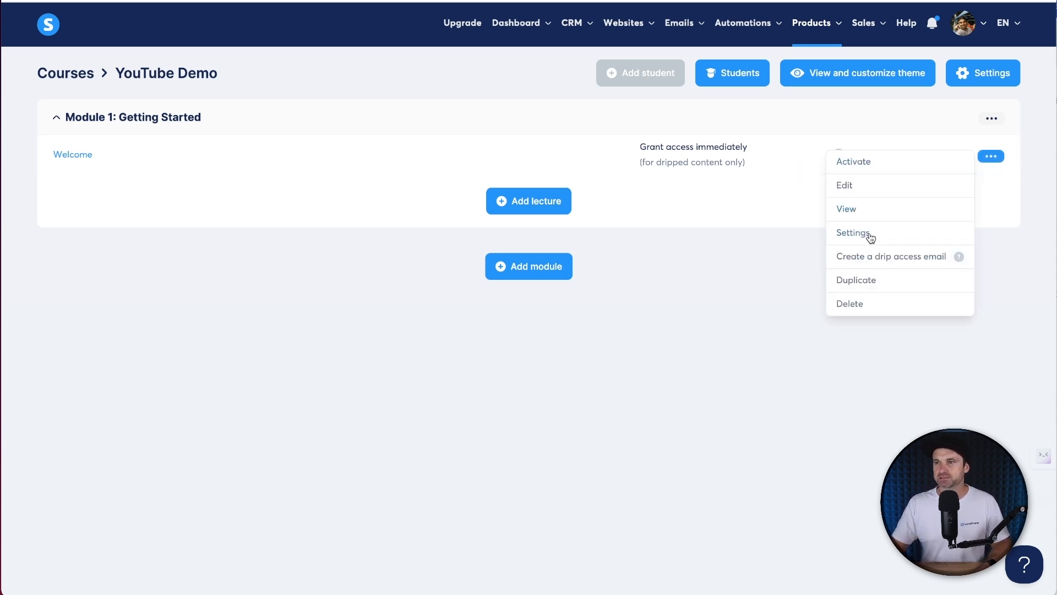
pyautogui.click(868, 164)
pyautogui.click(457, 347)
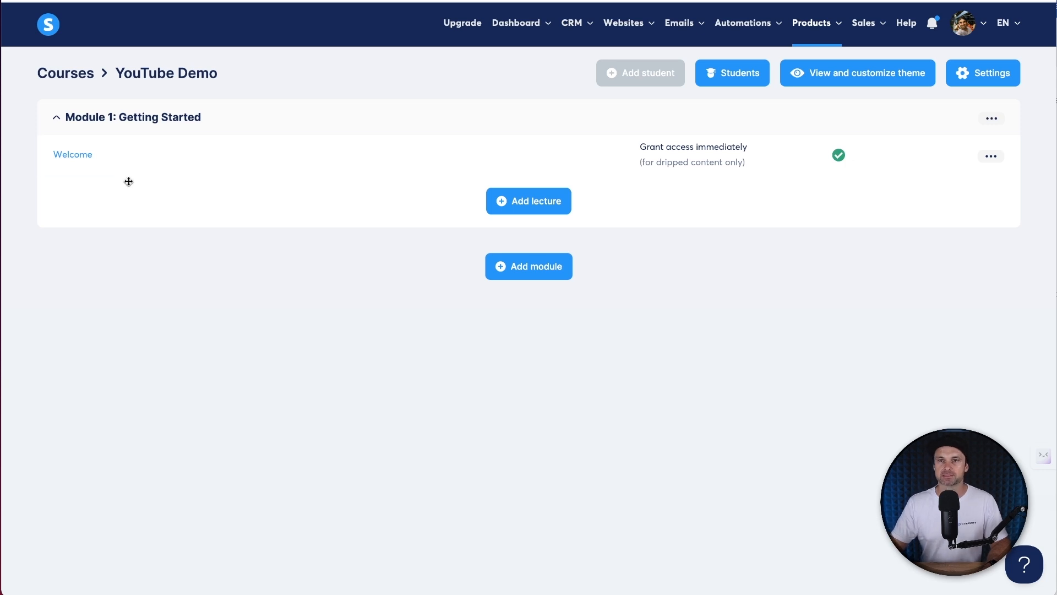
# - Open the Welcome lecture in the page editor and look over its template content
pyautogui.click(76, 159)
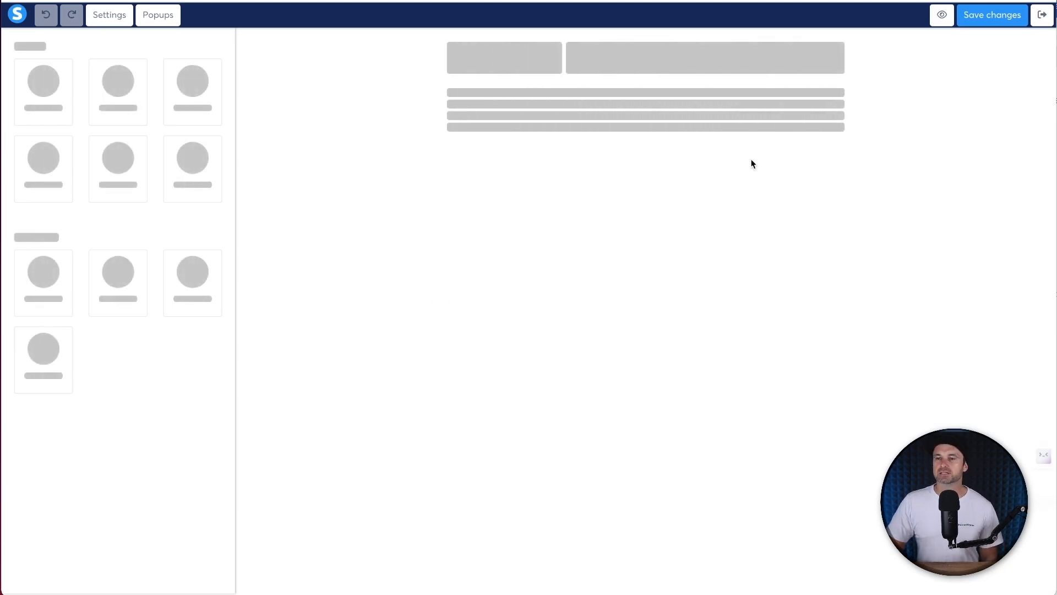
pyautogui.scroll(-15, 767, 371)
pyautogui.scroll(-10, 781, 369)
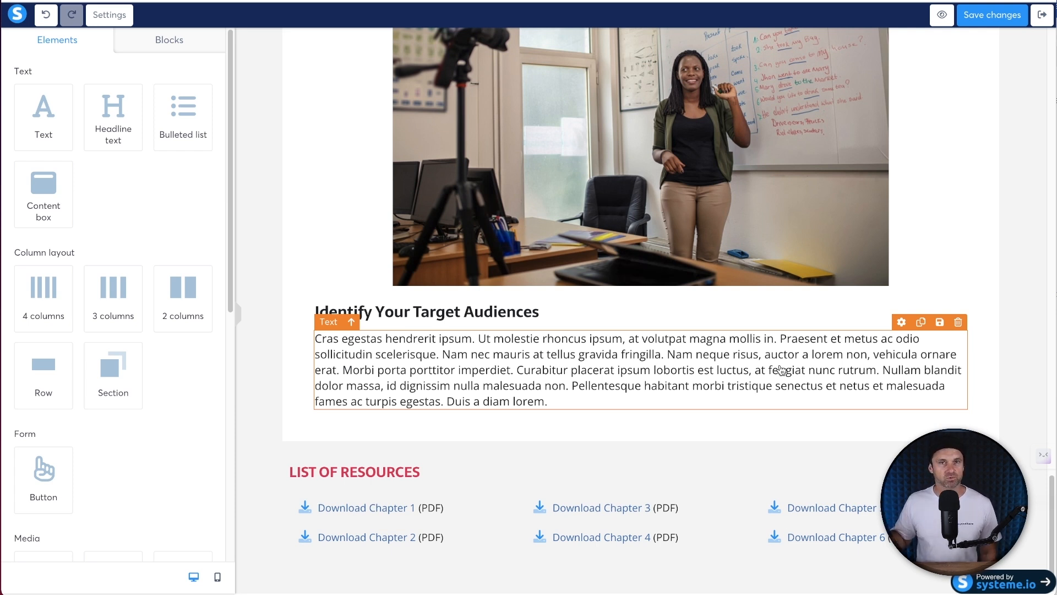
pyautogui.scroll(20, 780, 369)
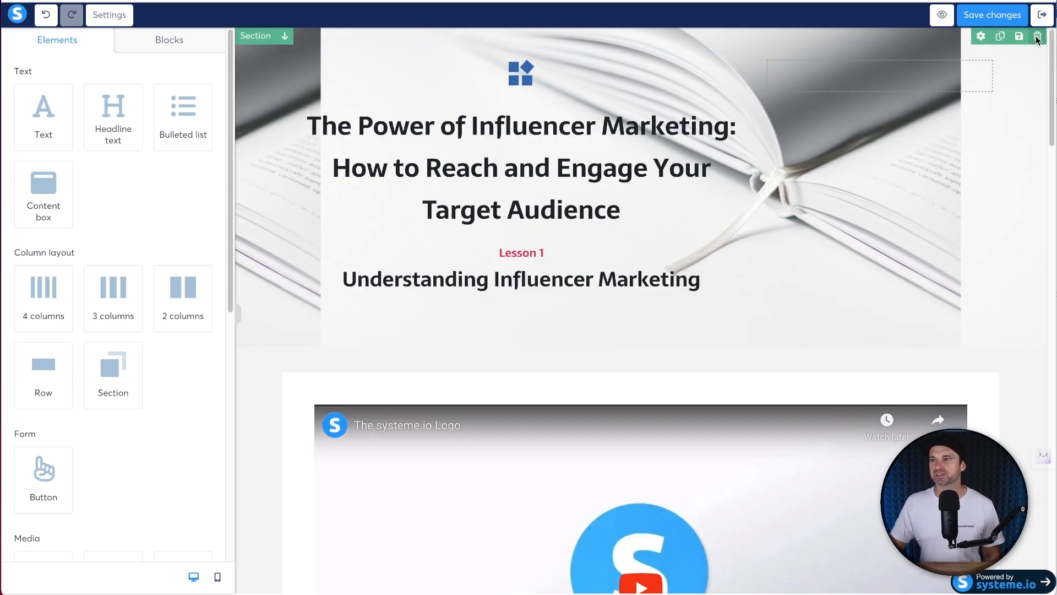
# - Delete the hero section and the video section, leaving an empty drop zone
pyautogui.click(1038, 36)
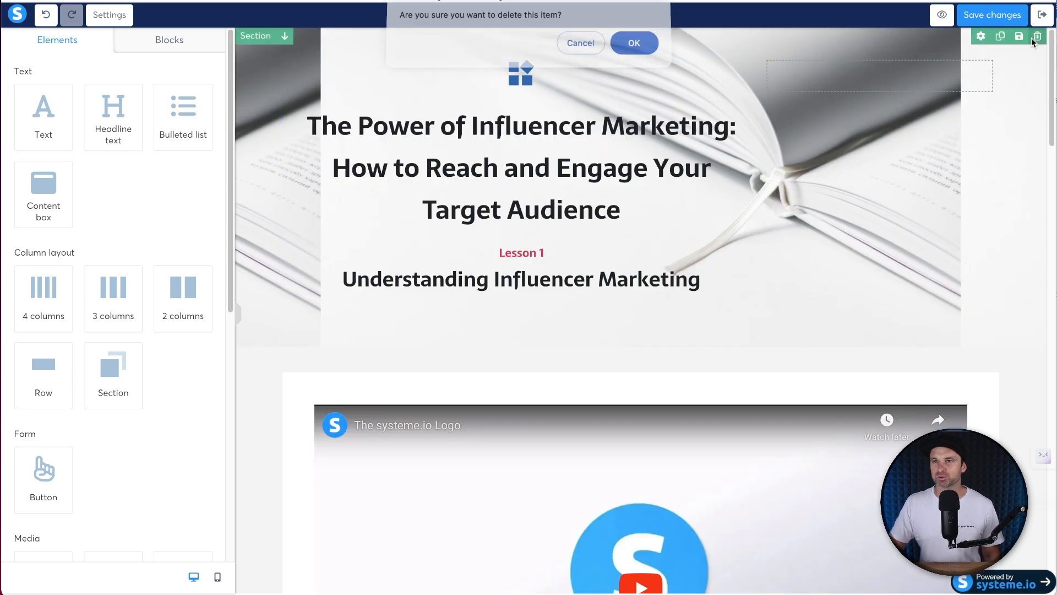
pyautogui.click(631, 44)
pyautogui.click(1037, 36)
pyautogui.click(633, 44)
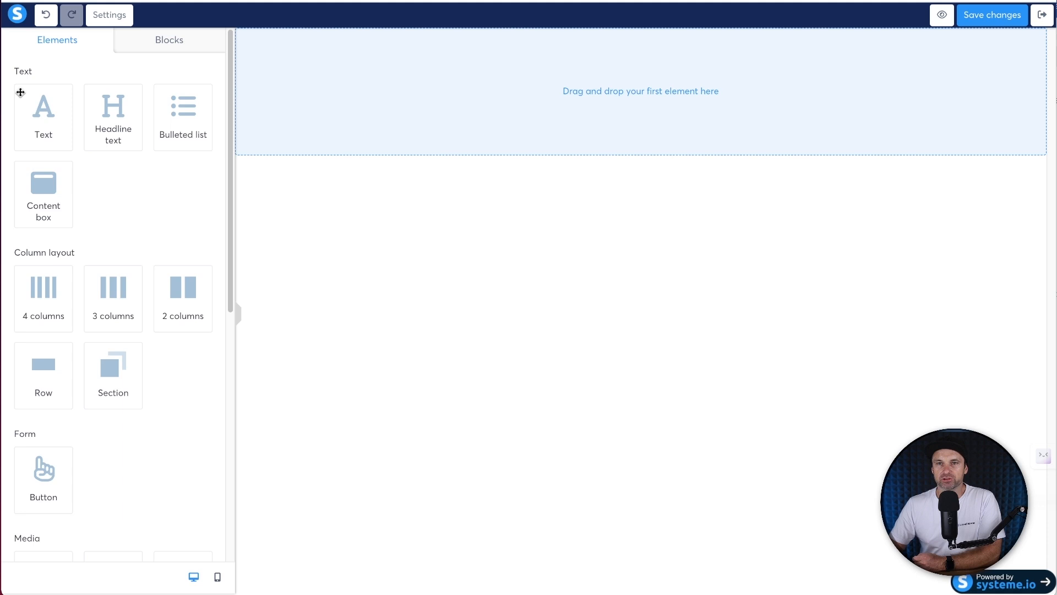
# - Add a text paragraph reading 'Welcome' to the empty page
pyautogui.moveTo(33, 100); pyautogui.dragTo(582, 72)
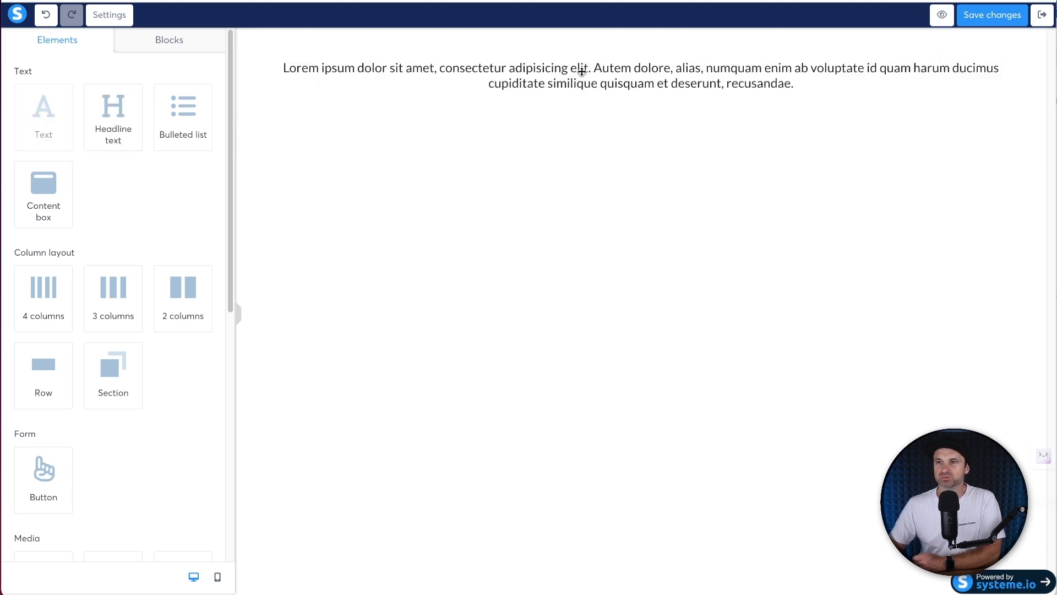
pyautogui.tripleClick(580, 72)
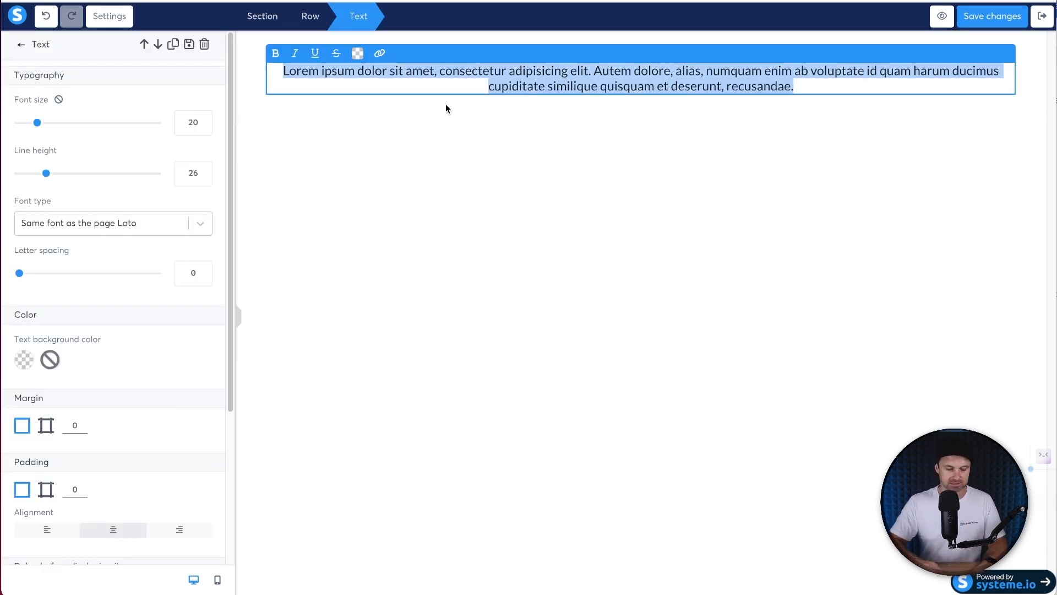
pyautogui.write('Welcome')
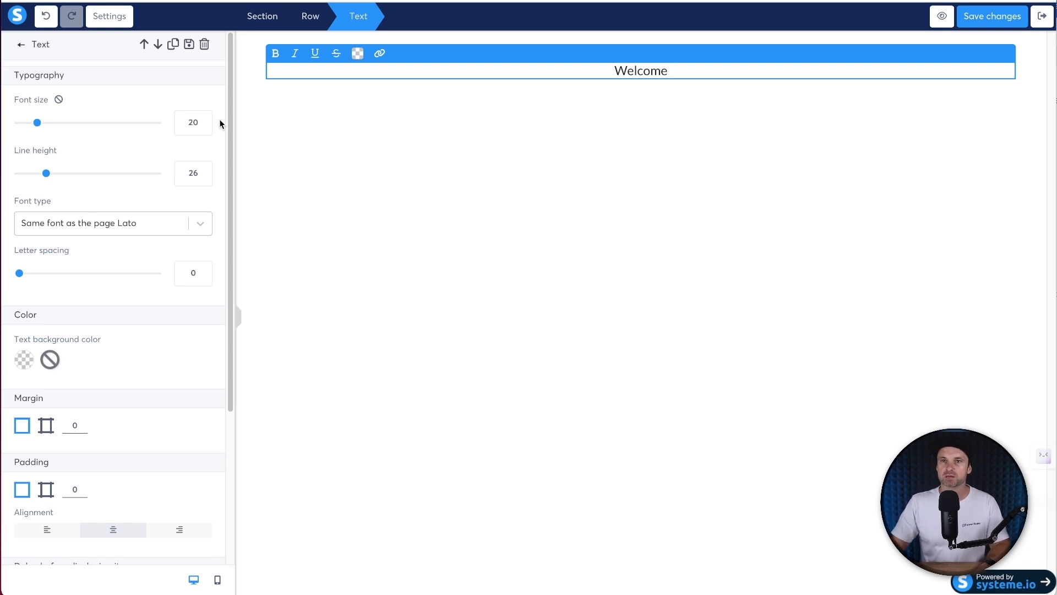
pyautogui.click(283, 137)
# - Add a bold 'Welcome' headline above the text paragraph
pyautogui.moveTo(110, 106); pyautogui.dragTo(627, 60)
pyautogui.write('Welcome')
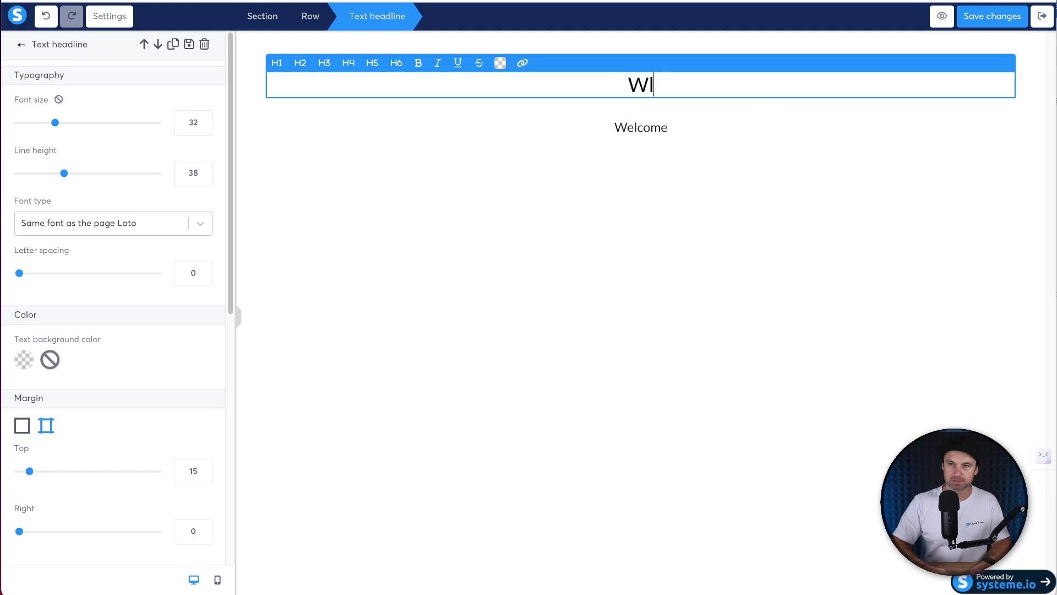
pyautogui.click(639, 122)
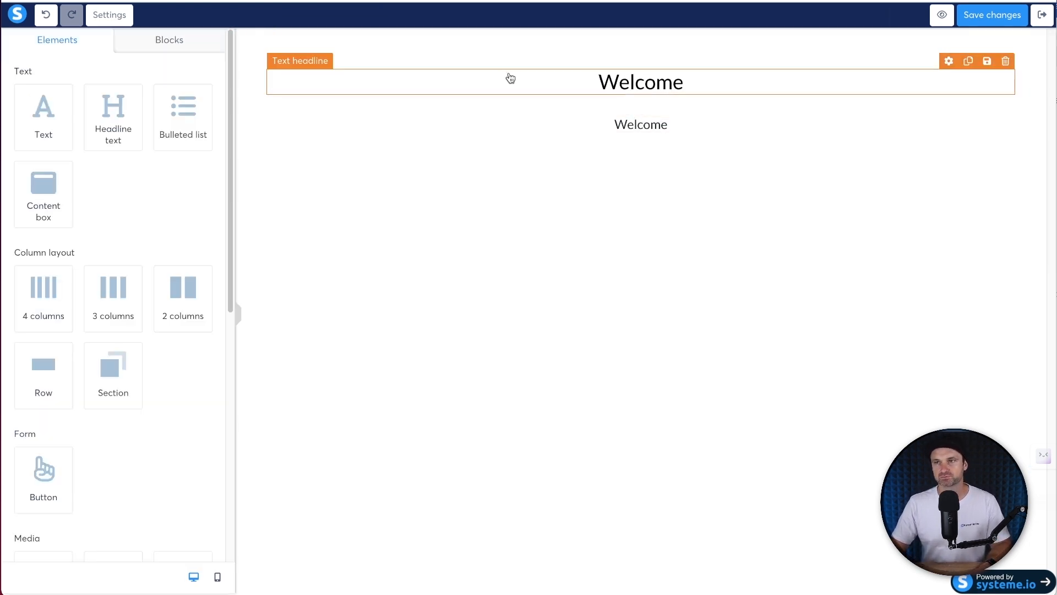
pyautogui.click(589, 79)
pyautogui.click(416, 65)
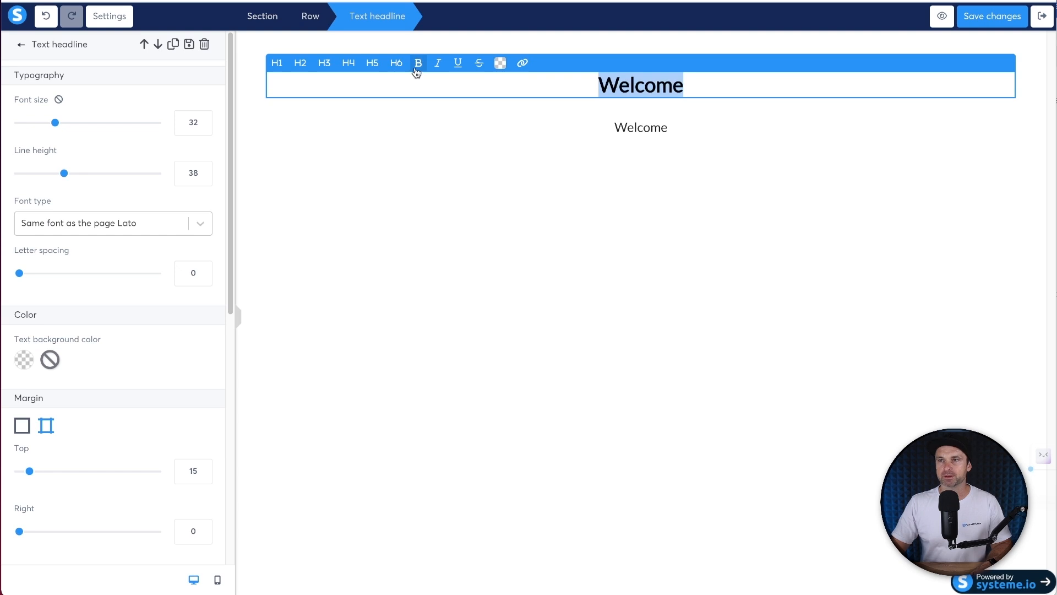
pyautogui.click(286, 125)
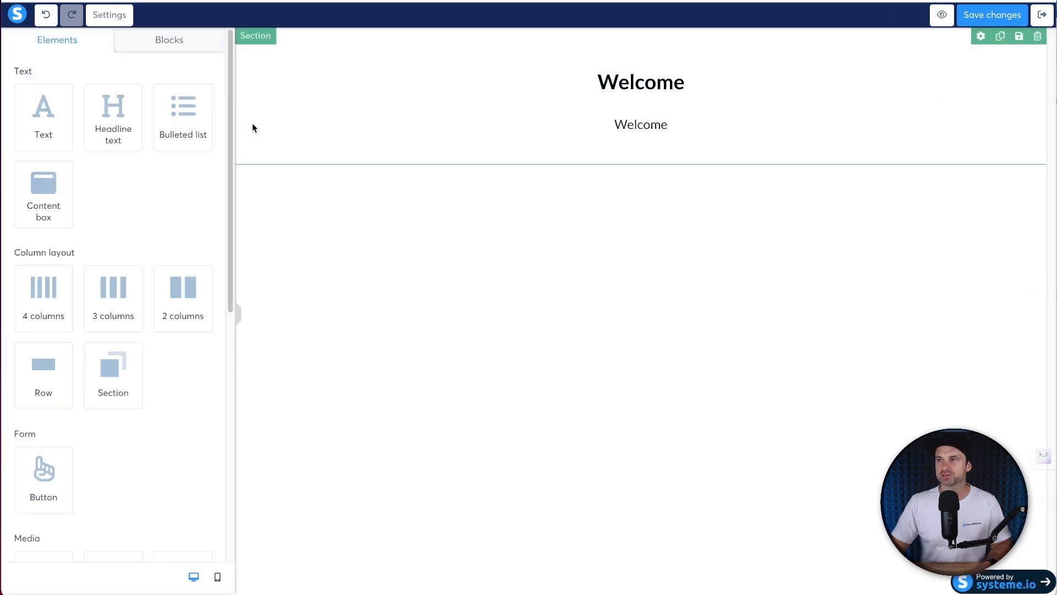
# - Set the section's content width to Wide
pyautogui.click(253, 124)
pyautogui.click(284, 100)
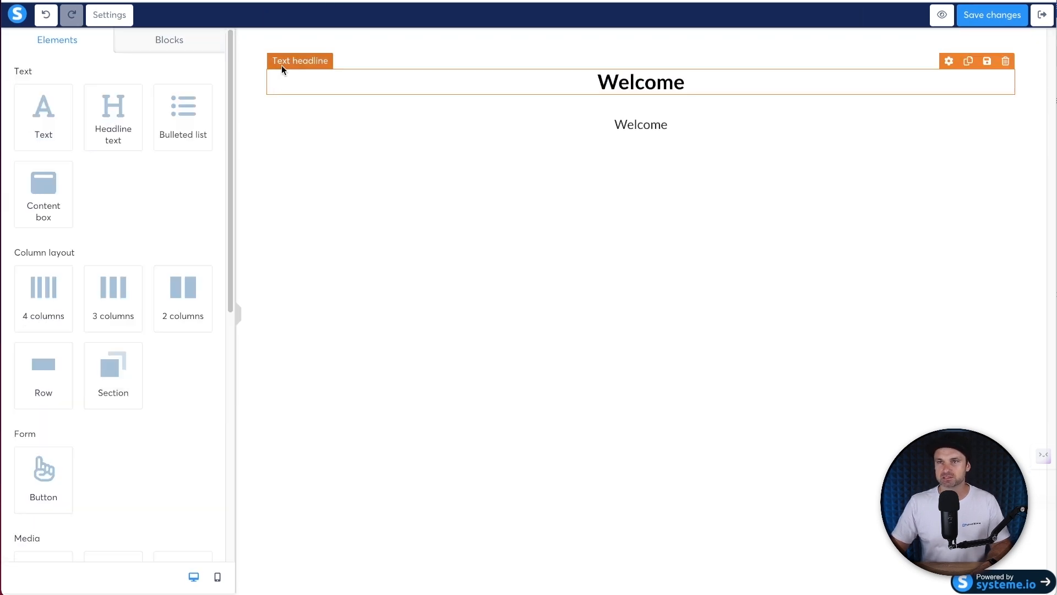
pyautogui.click(246, 79)
pyautogui.scroll(-3, 54, 260)
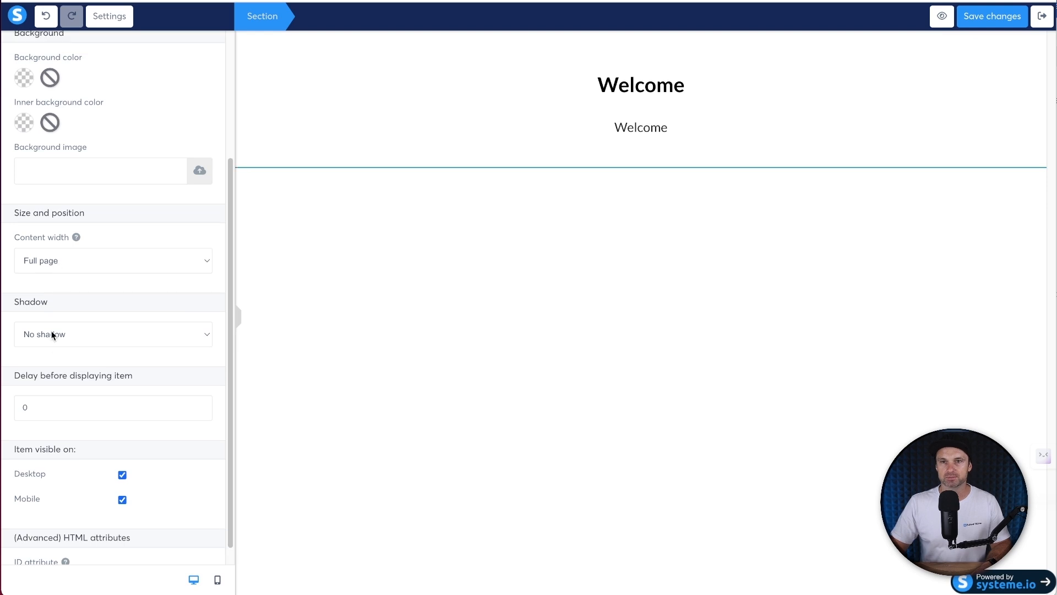
pyautogui.moveTo(7, 236); pyautogui.dragTo(103, 237)
pyautogui.click(94, 254)
pyautogui.click(84, 275)
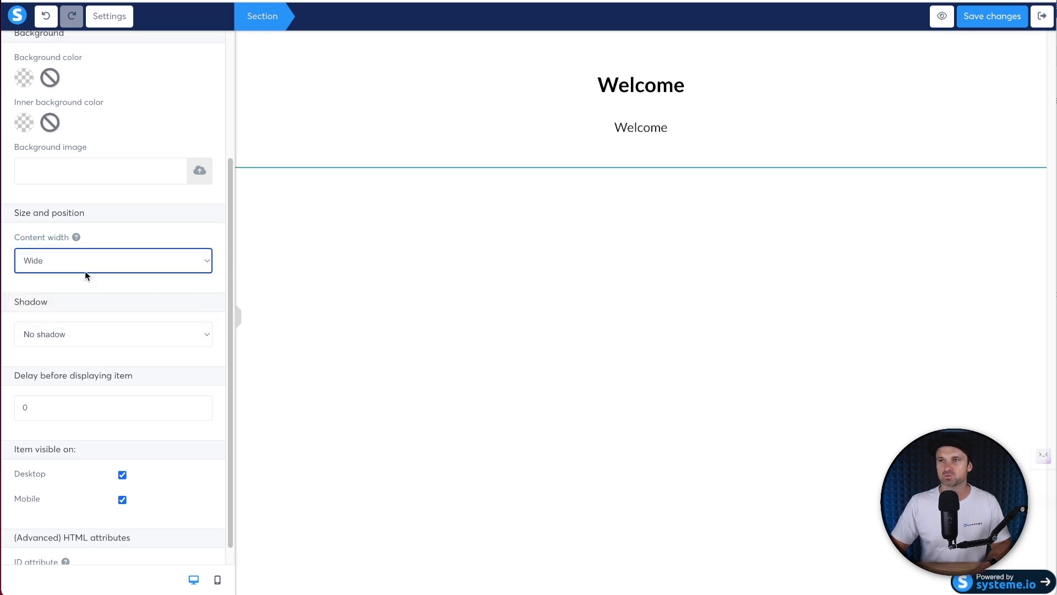
pyautogui.click(289, 84)
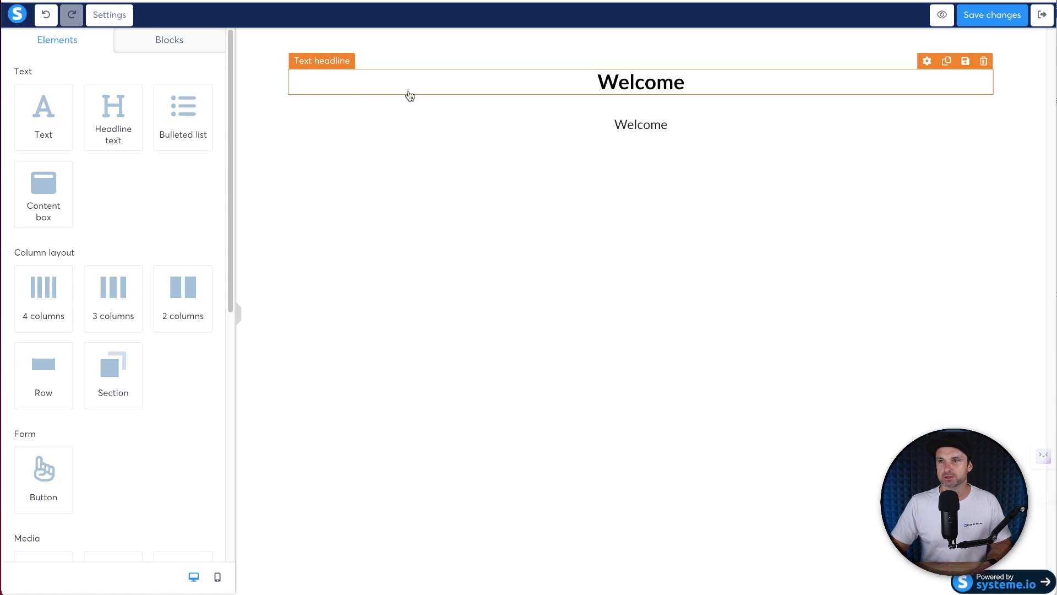
# - Left-align the Welcome headline
pyautogui.doubleClick(531, 78)
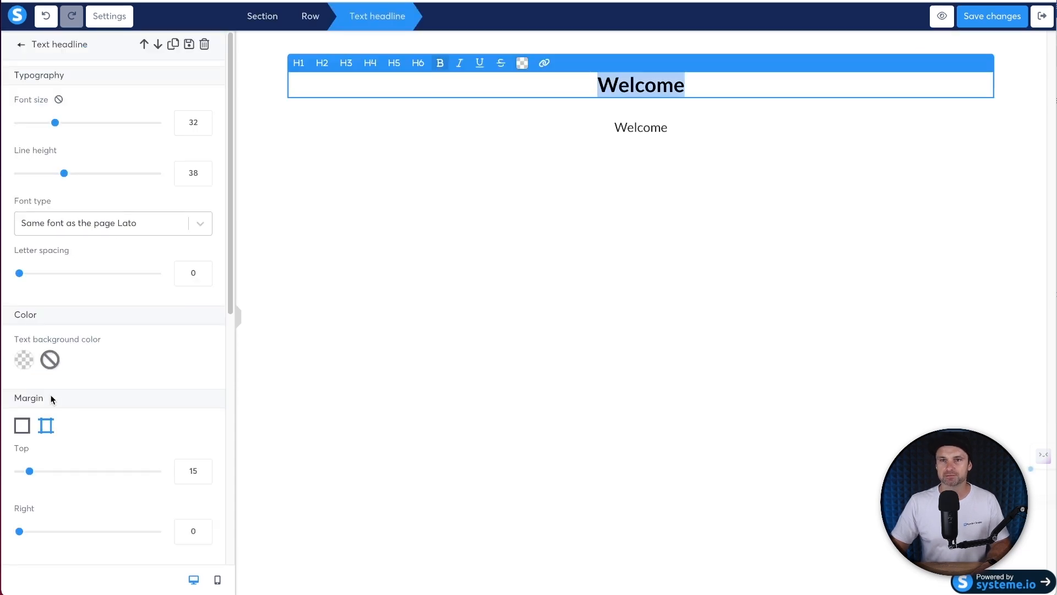
pyautogui.scroll(-5, 51, 338)
pyautogui.click(41, 487)
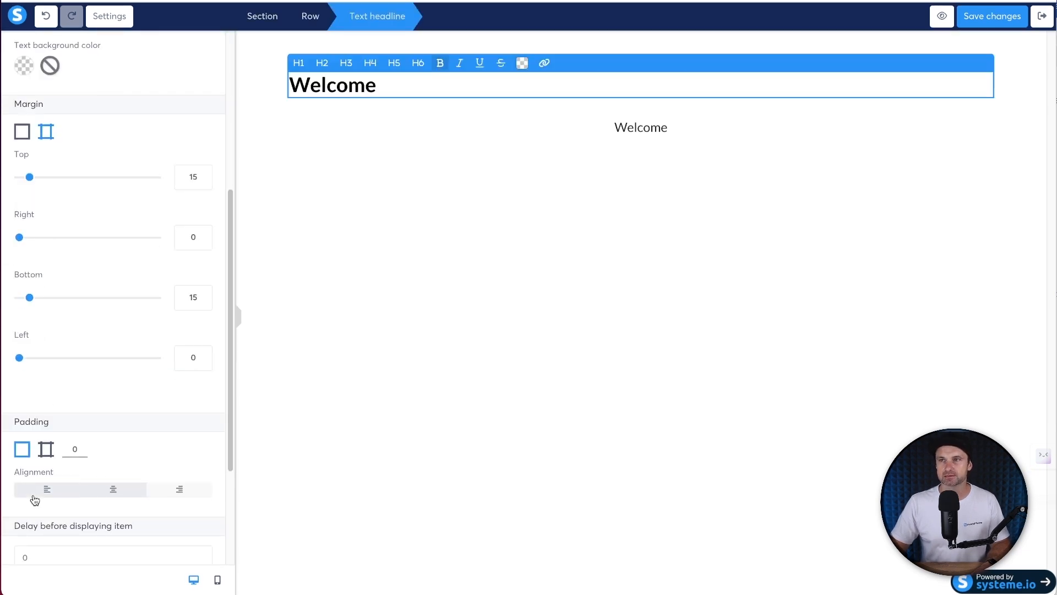
pyautogui.click(243, 118)
# - Narrow the section's content width to Medium and check the result
pyautogui.click(241, 120)
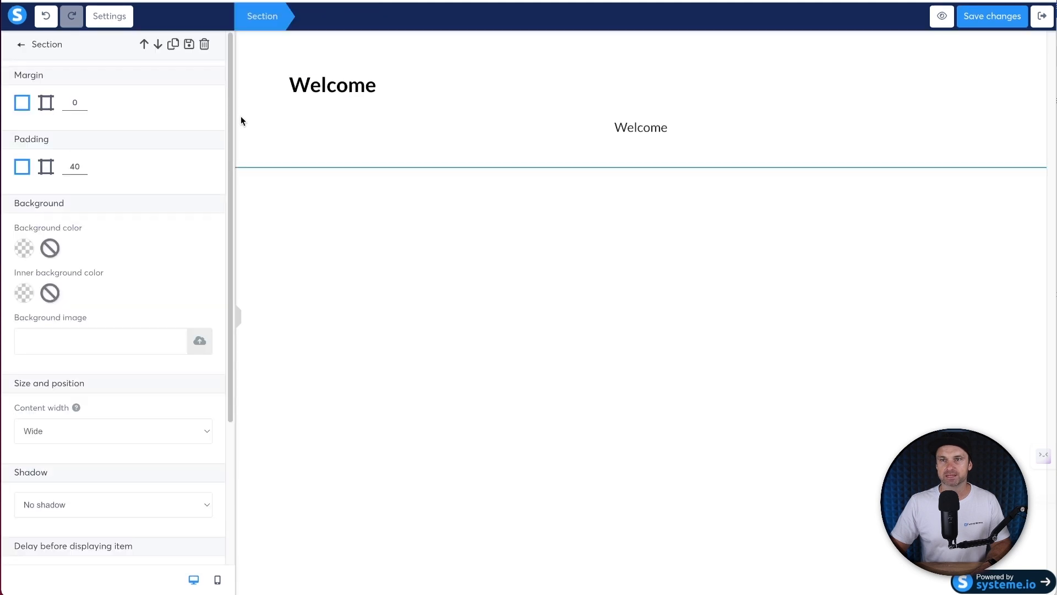
pyautogui.click(84, 430)
pyautogui.click(84, 445)
pyautogui.click(276, 137)
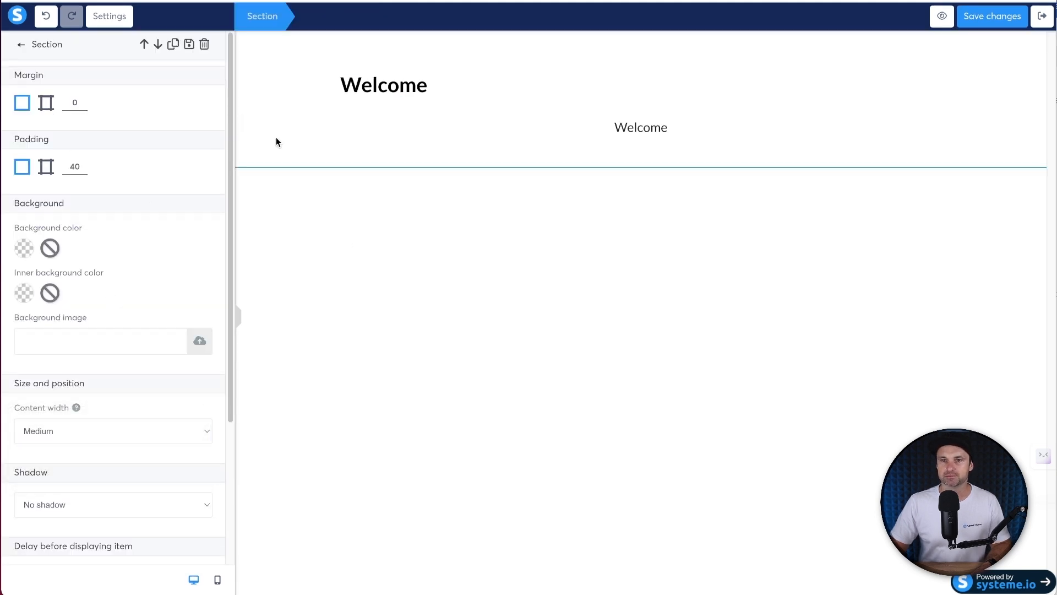
pyautogui.click(233, 104)
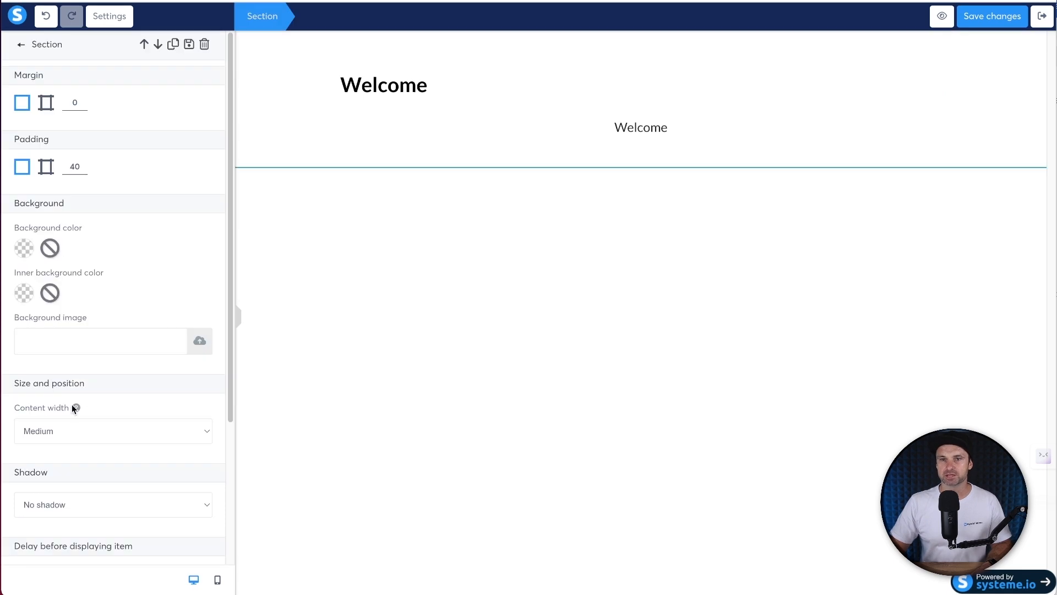
pyautogui.click(450, 199)
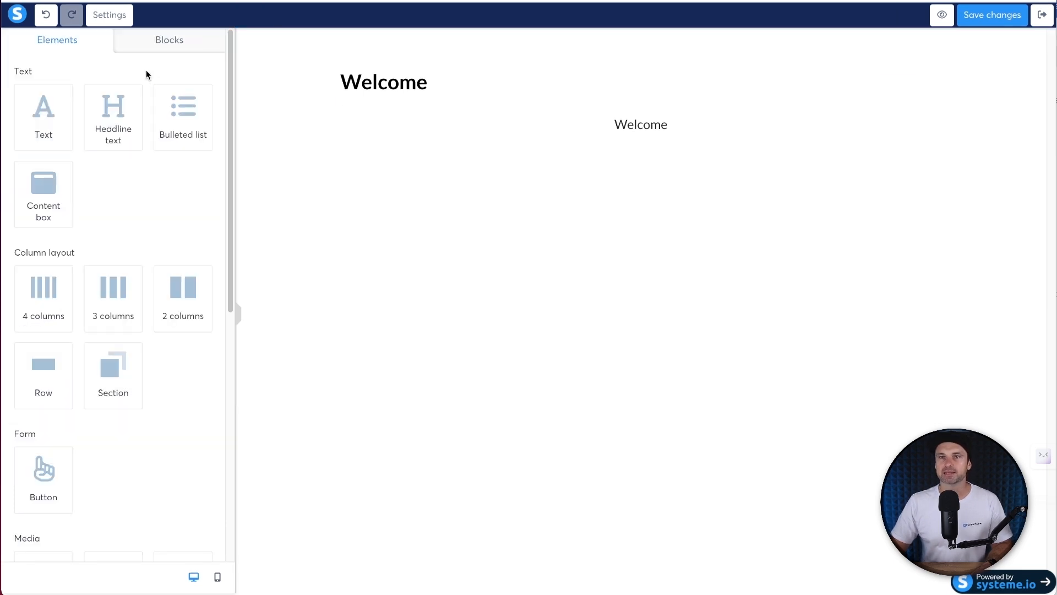
# - Add a video element directly beneath the Welcome headline
pyautogui.scroll(-5, 101, 242)
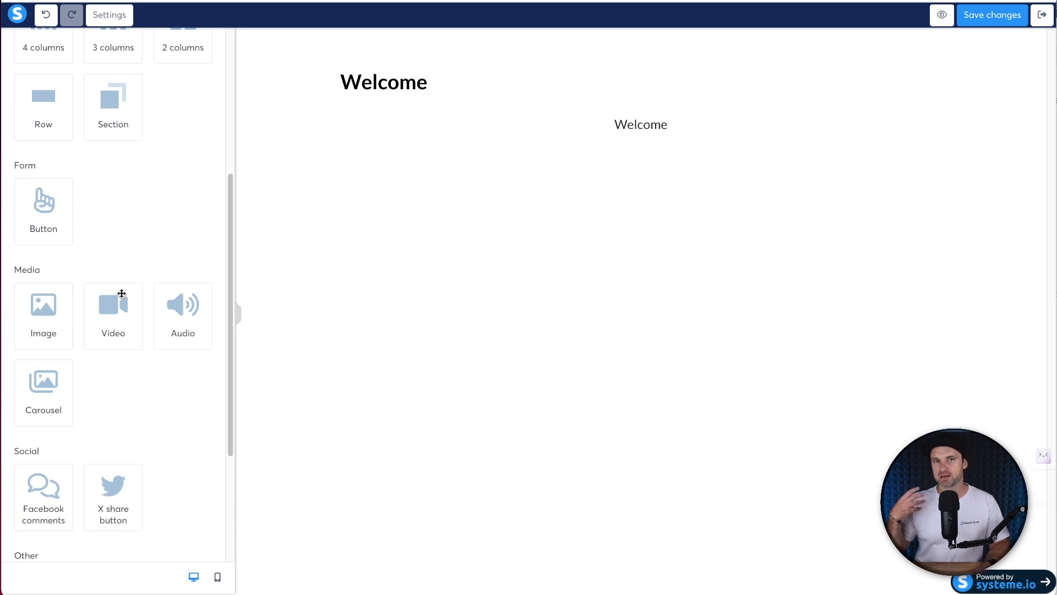
pyautogui.moveTo(113, 286); pyautogui.dragTo(412, 92)
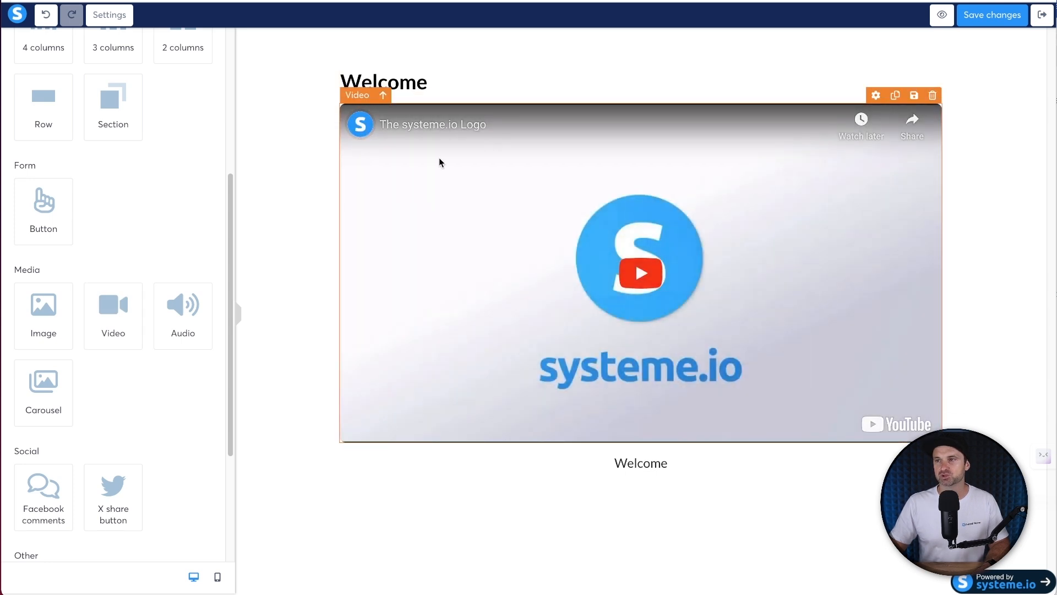
pyautogui.doubleClick(408, 82)
pyautogui.click(548, 84)
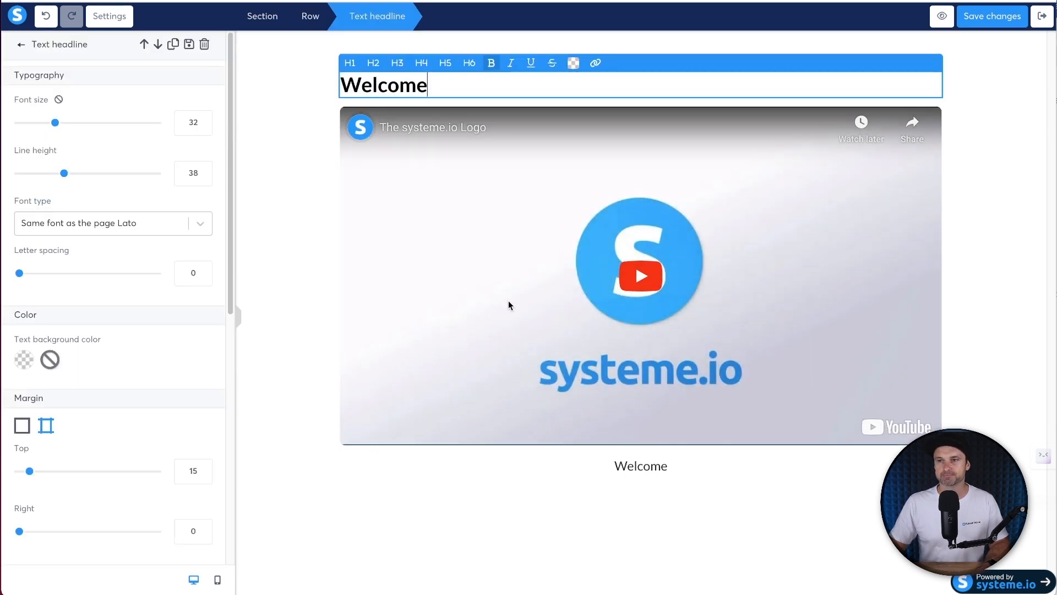
pyautogui.click(562, 479)
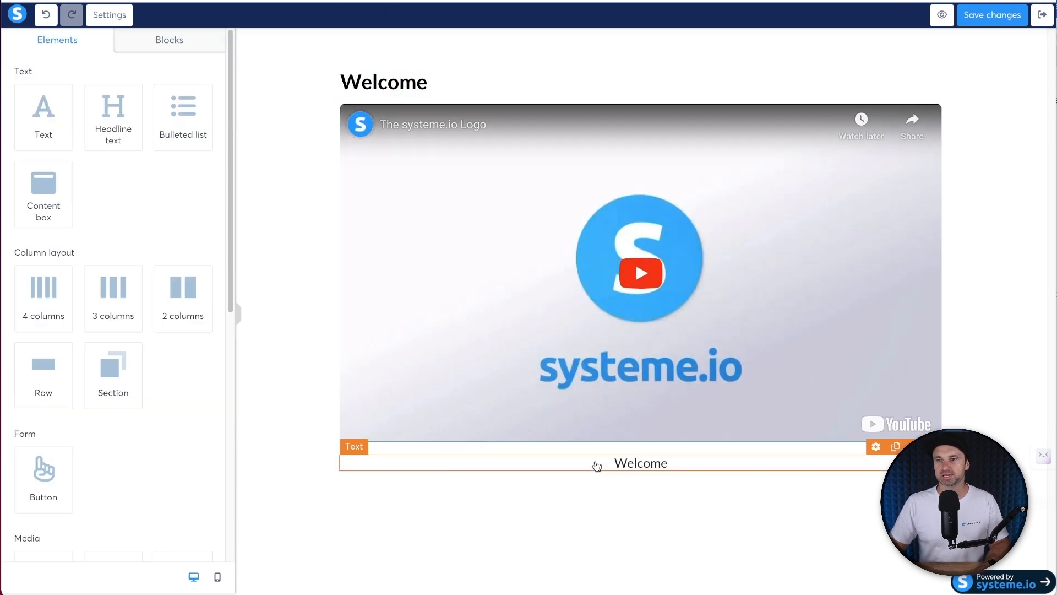
# - Left-align the lower text and start typing the welcome-to-the-course sentence over 'Welcome'
pyautogui.click(597, 465)
pyautogui.click(49, 528)
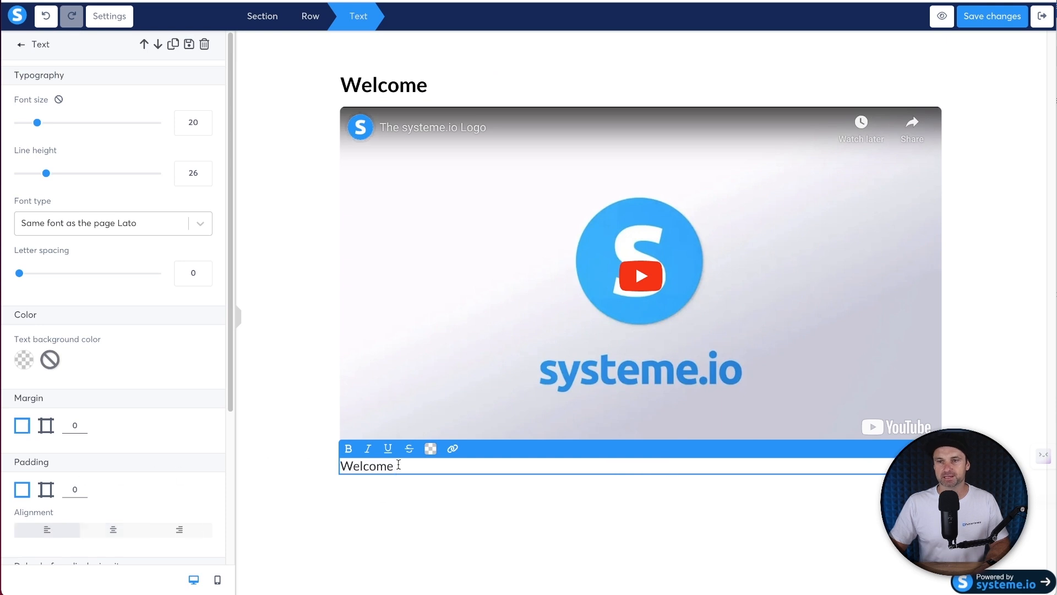
pyautogui.doubleClick(398, 463)
pyautogui.write('Welcome ott he')
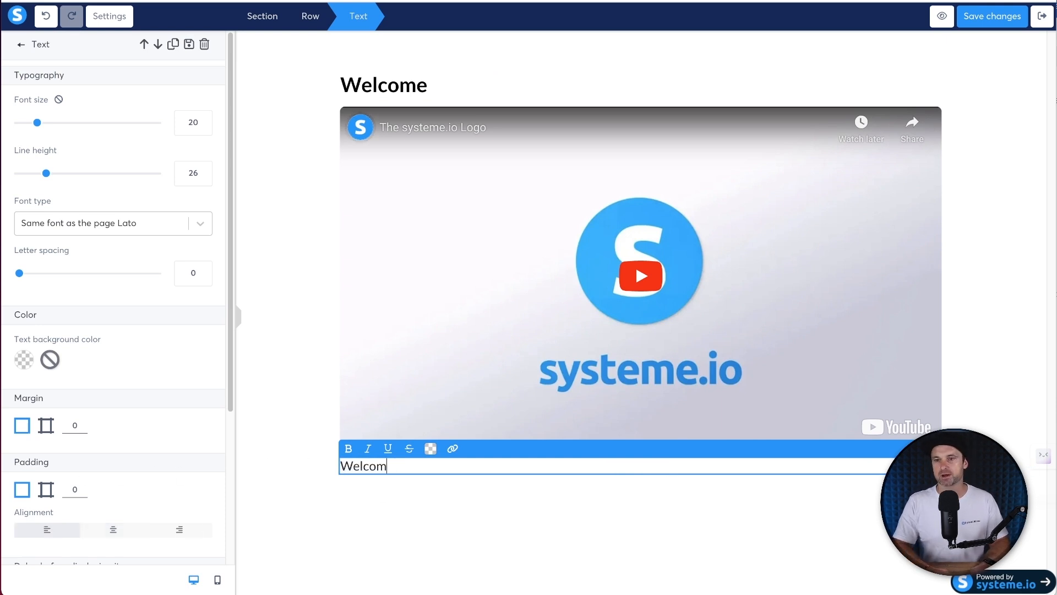
pyautogui.press('BackSpace')
pyautogui.press('BackSpace')
pyautogui.press('BackSpace')
pyautogui.write('o the ')
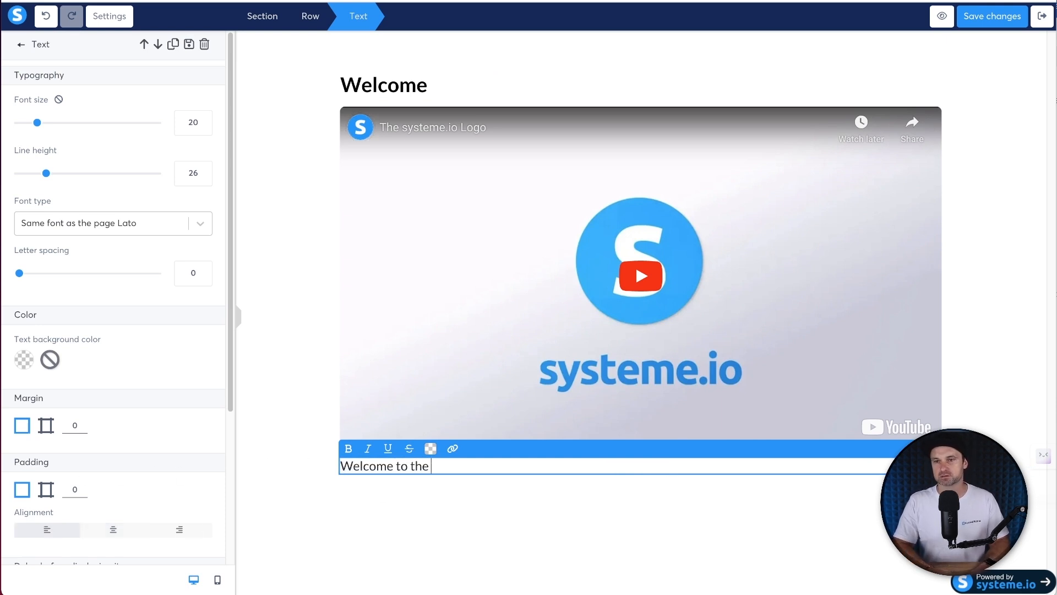
pyautogui.write('course, inside here you will le')
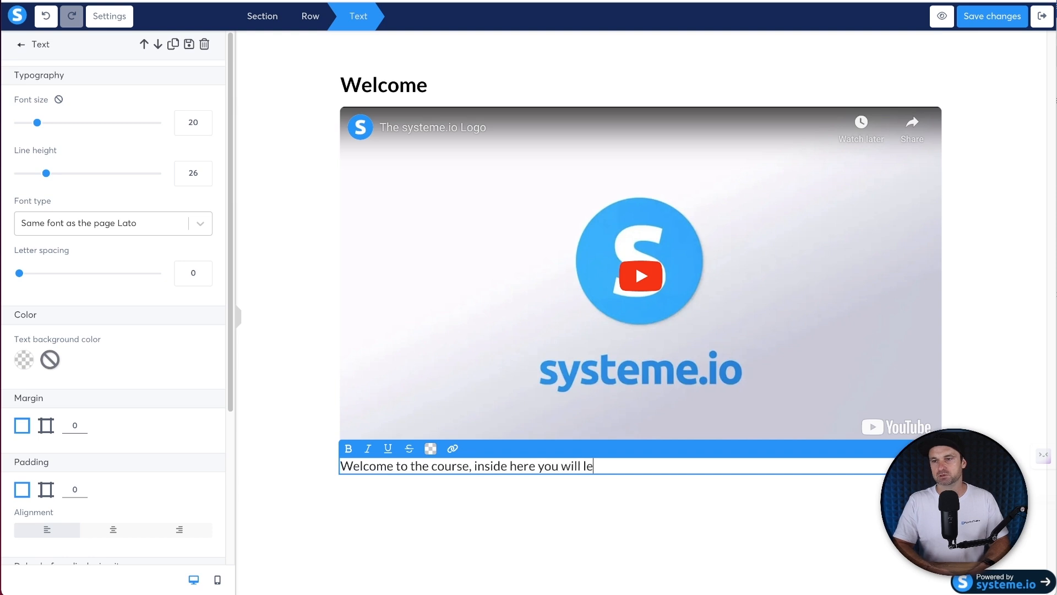
pyautogui.write('arn how to get yor')
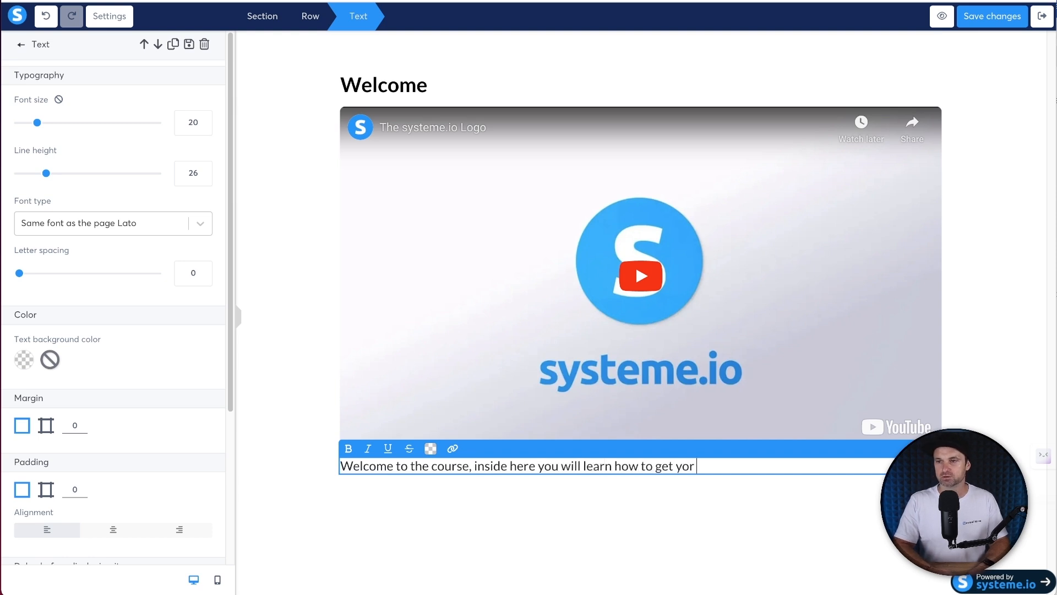
pyautogui.write(' own onlinecour')
pyautogui.write('course bult with')
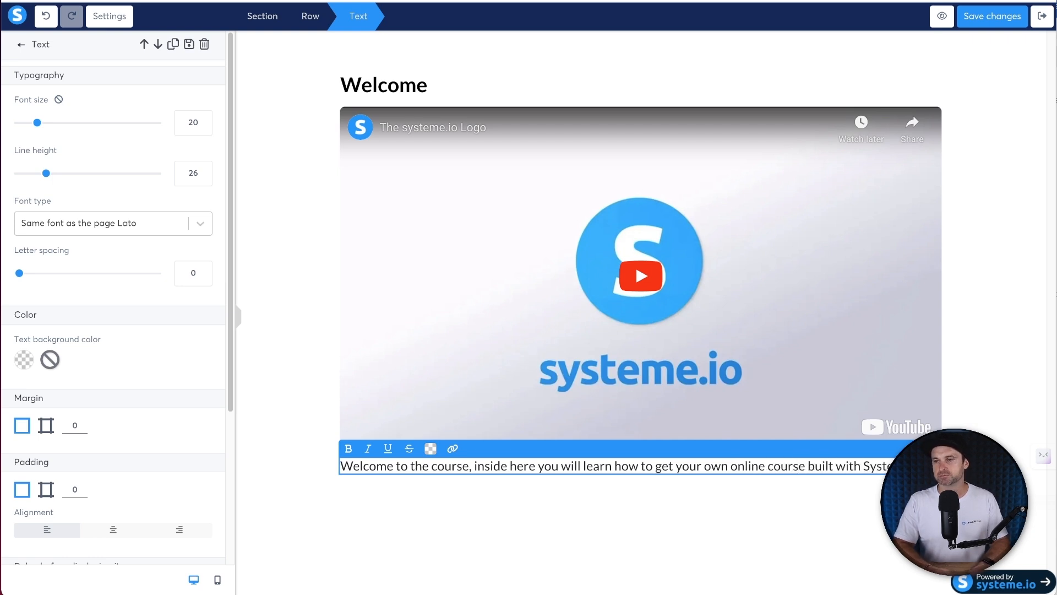
# - Add a three-column row below the welcome paragraph with a top margin of 10, then drop a button in
pyautogui.click(317, 491)
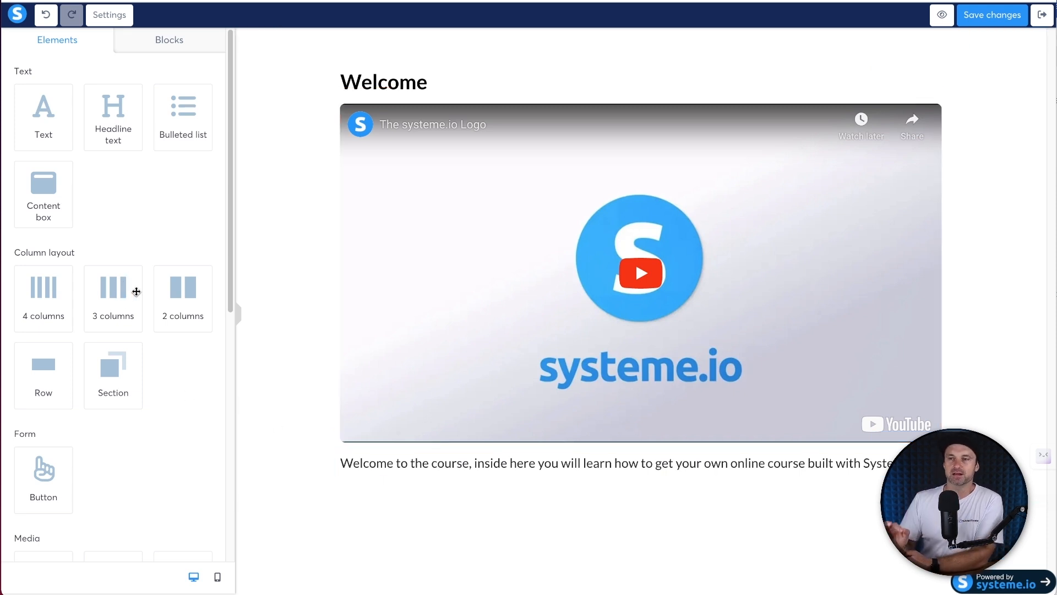
pyautogui.moveTo(134, 292); pyautogui.dragTo(431, 476)
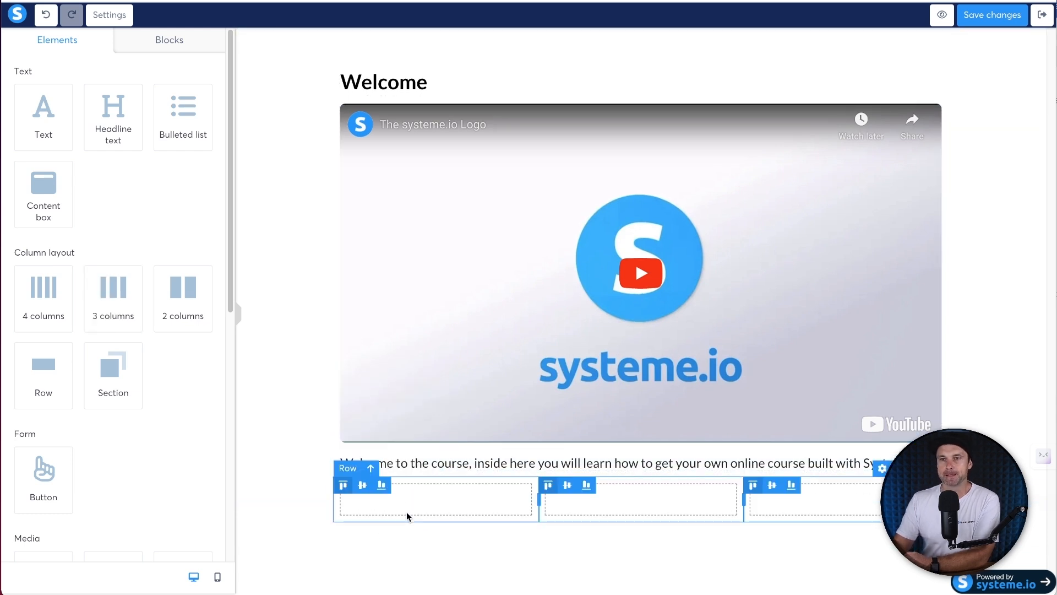
pyautogui.click(403, 476)
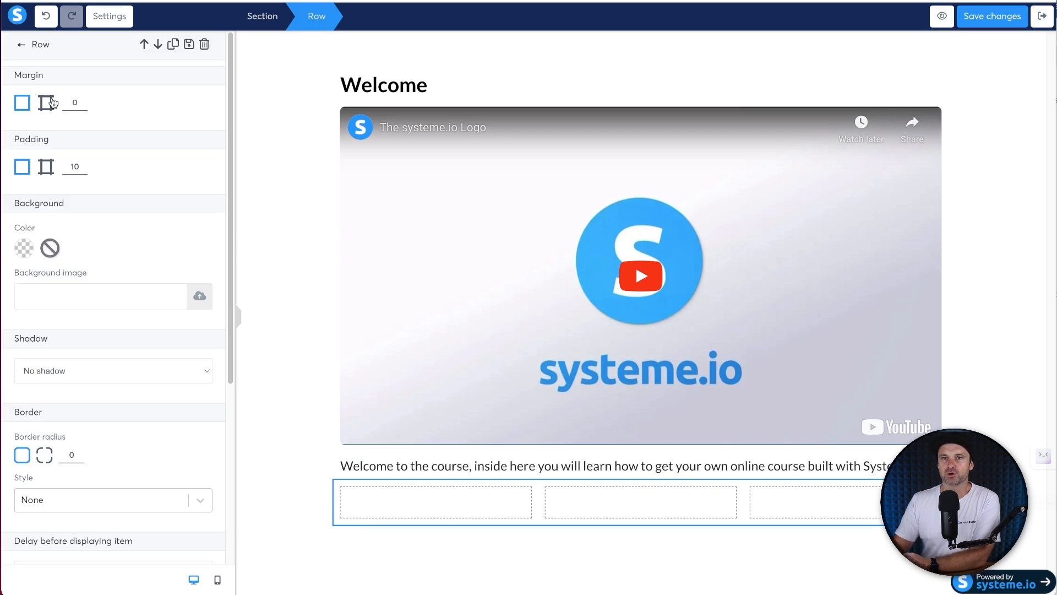
pyautogui.click(53, 102)
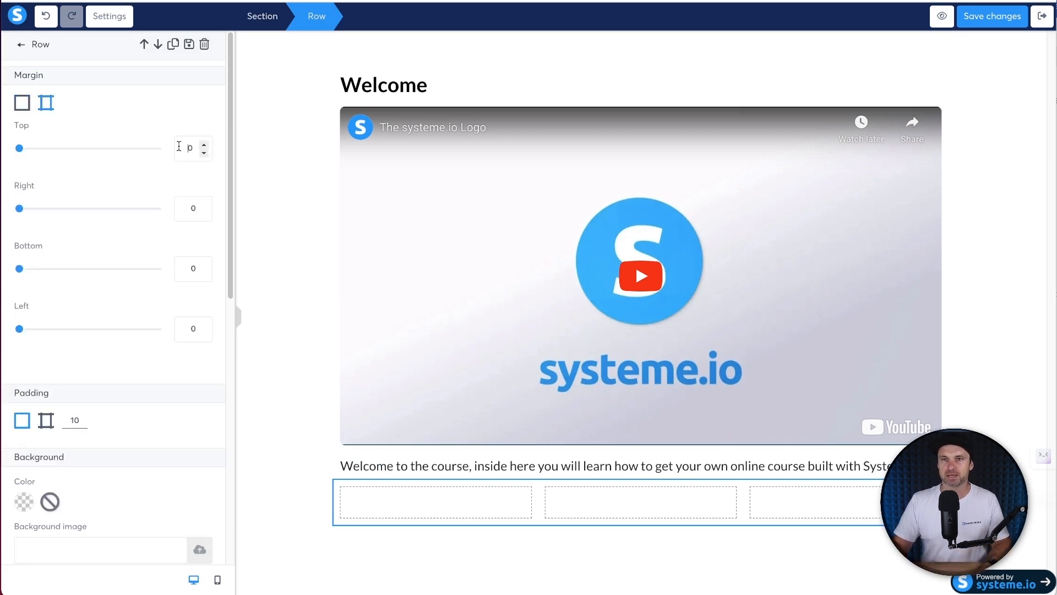
pyautogui.click(179, 145)
pyautogui.write('10')
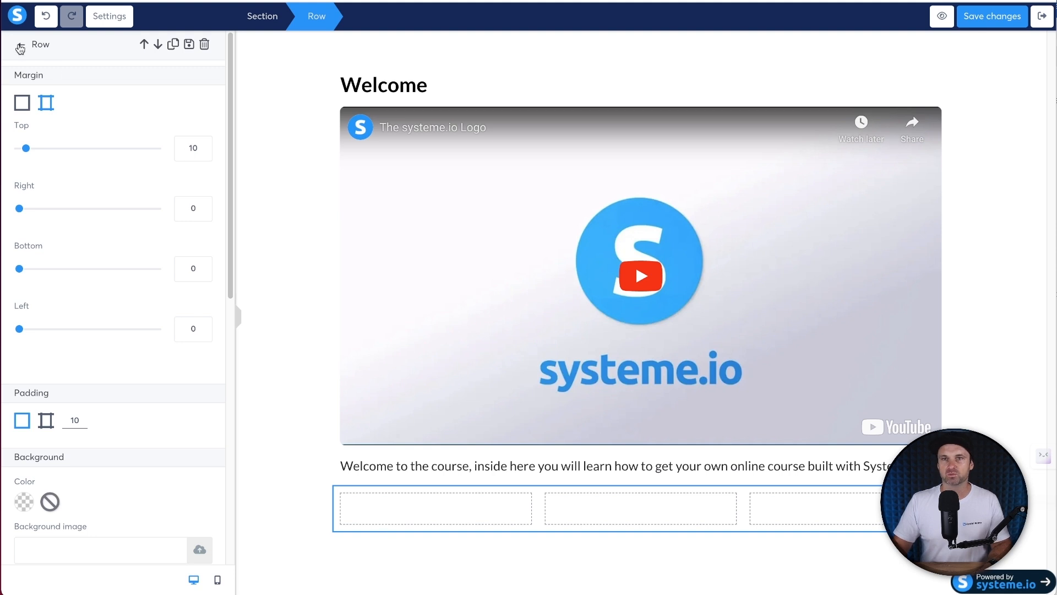
pyautogui.click(20, 45)
pyautogui.scroll(-1, 46, 463)
pyautogui.moveTo(43, 421); pyautogui.dragTo(423, 515)
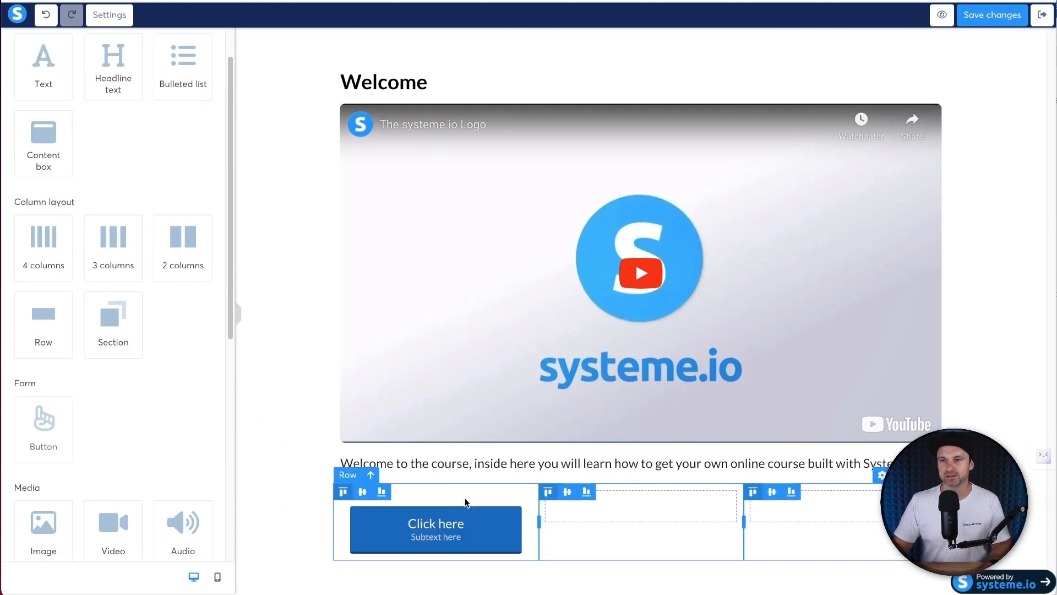
# - Set the Click here button's top margin to 0 and its width to Fill width
pyautogui.click(415, 514)
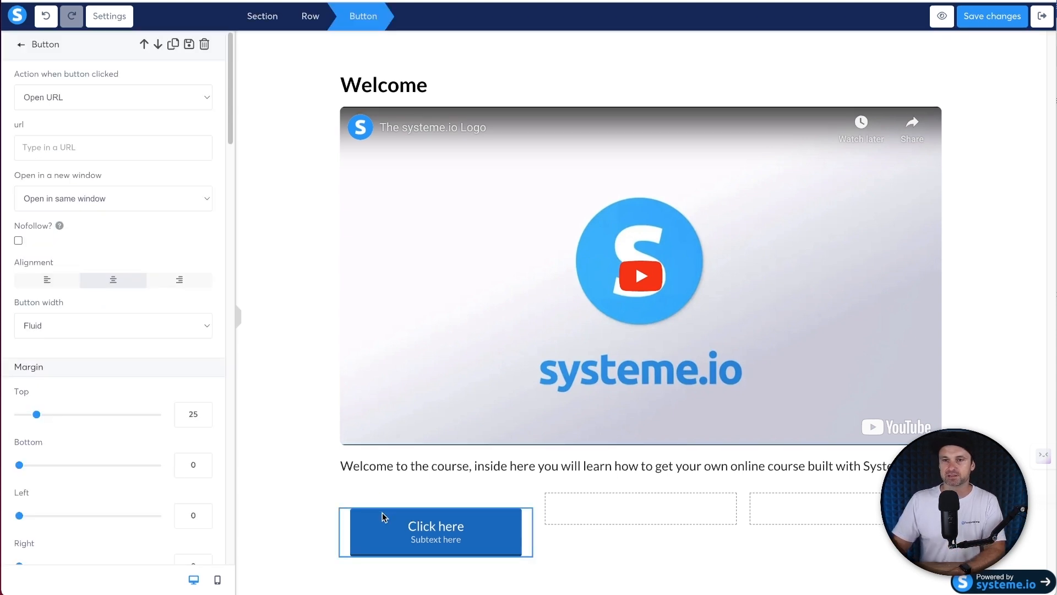
pyautogui.write('0')
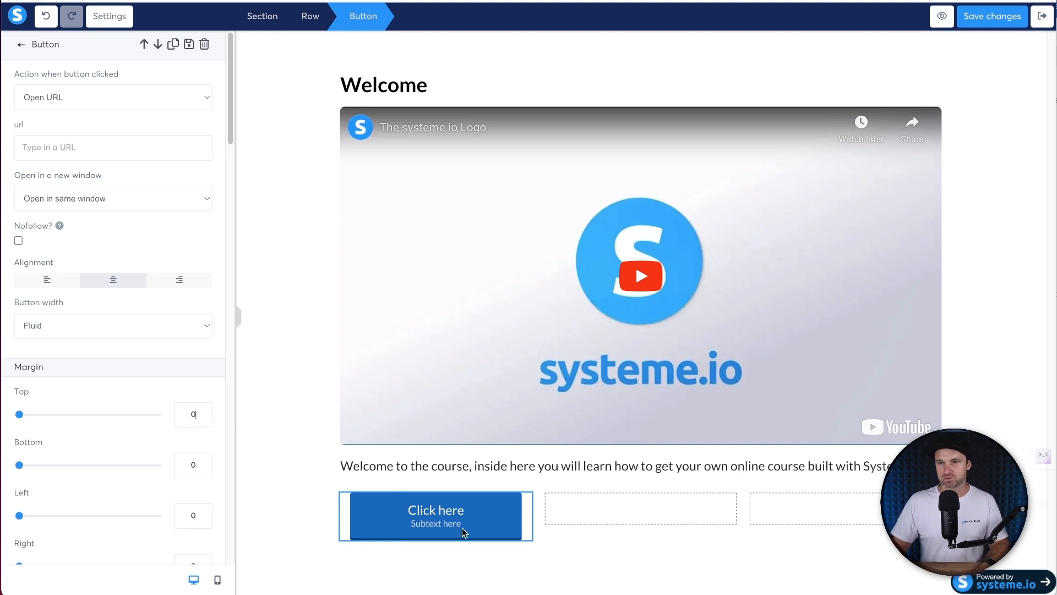
pyautogui.scroll(-1, 101, 503)
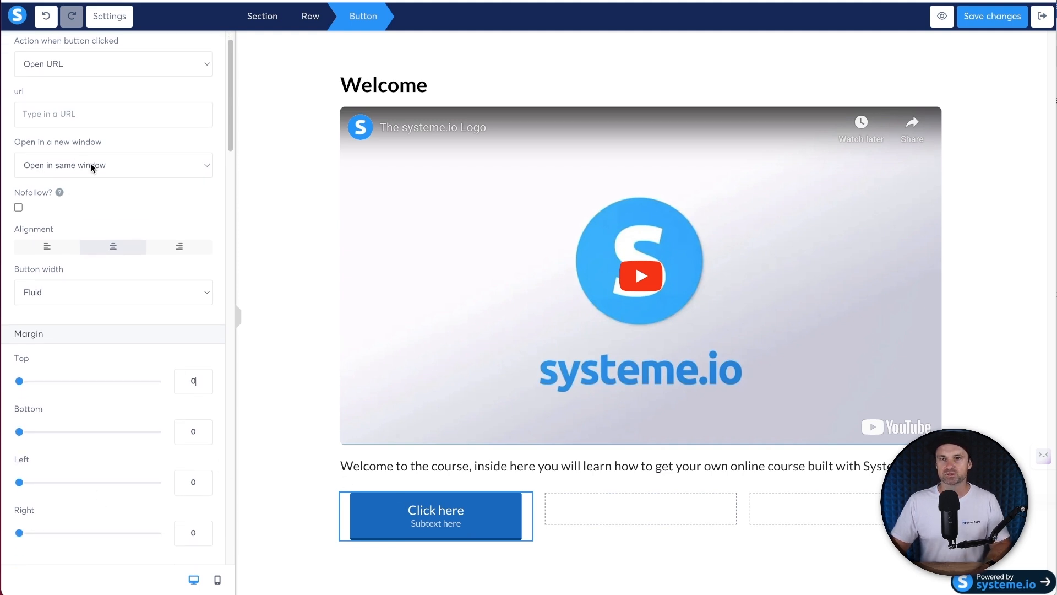
pyautogui.scroll(-2, 117, 266)
pyautogui.click(78, 229)
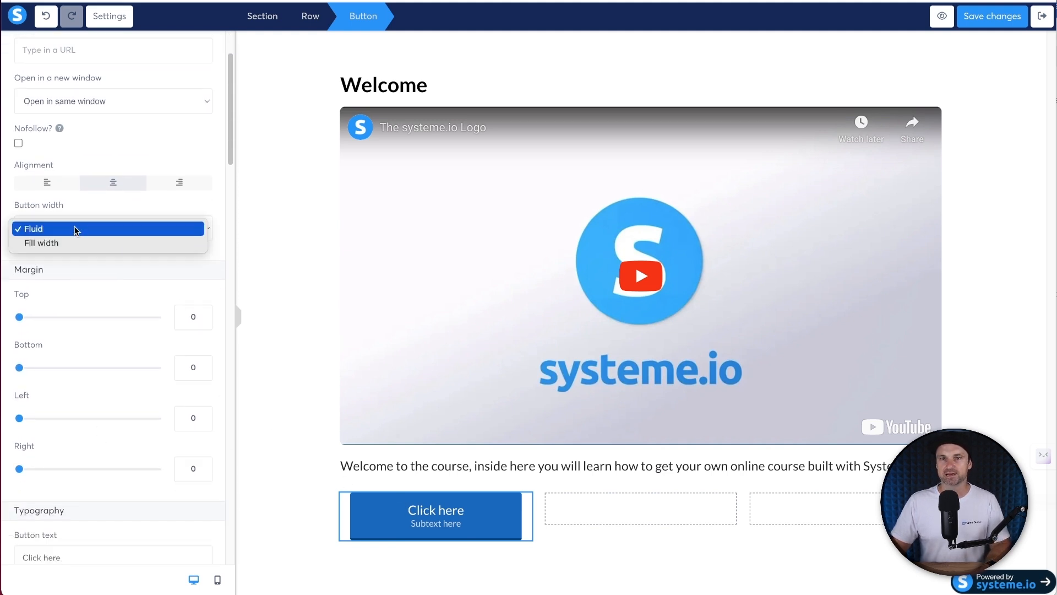
pyautogui.click(46, 246)
pyautogui.click(561, 512)
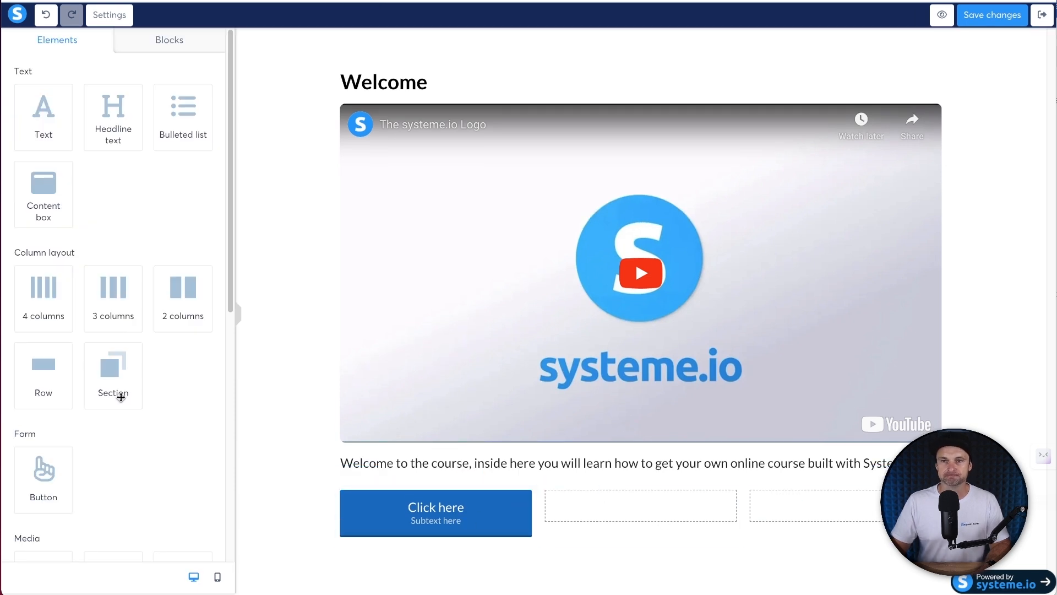
# - Give the Click here button a lighter blue background (4A90E2)
pyautogui.click(385, 515)
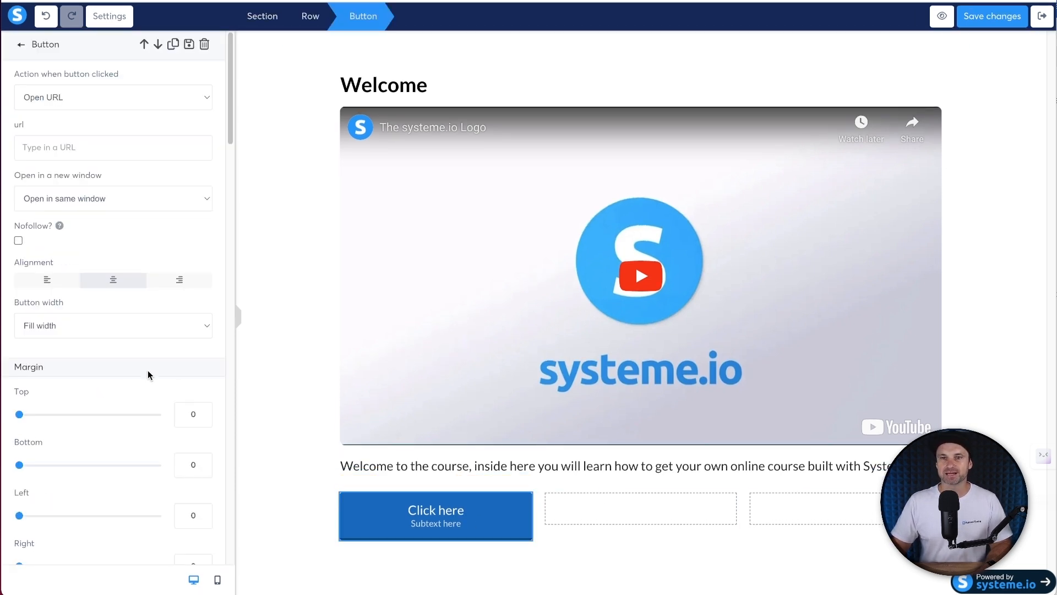
pyautogui.scroll(-15, 156, 370)
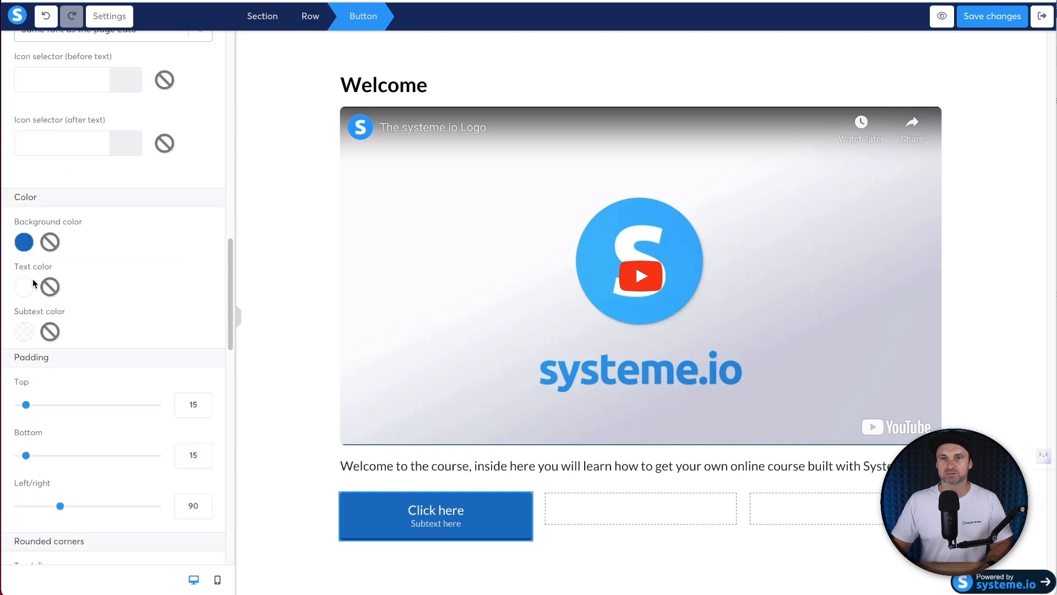
pyautogui.click(23, 242)
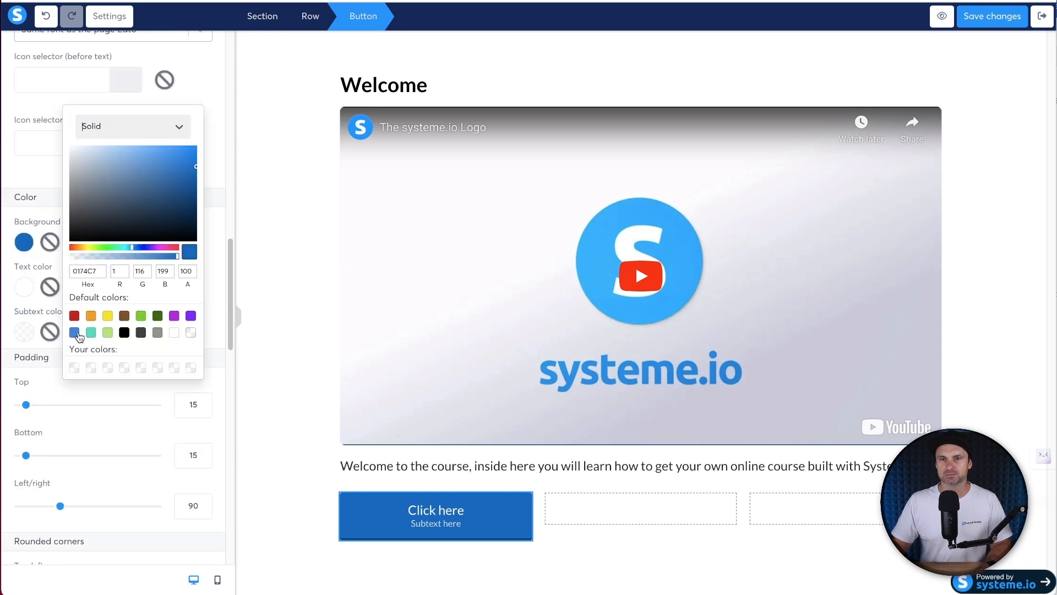
pyautogui.click(74, 333)
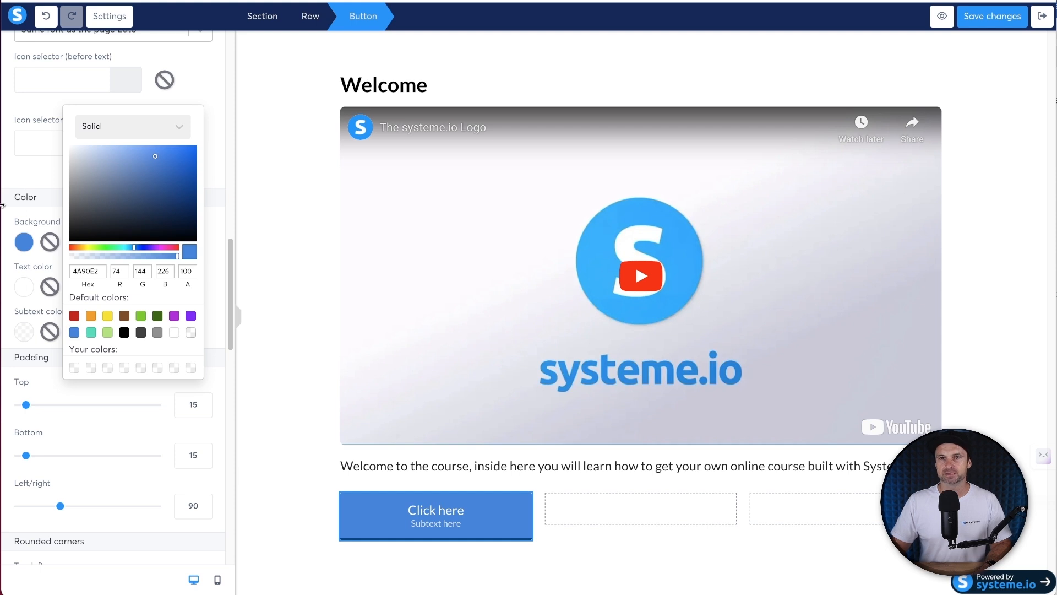
pyautogui.click(210, 176)
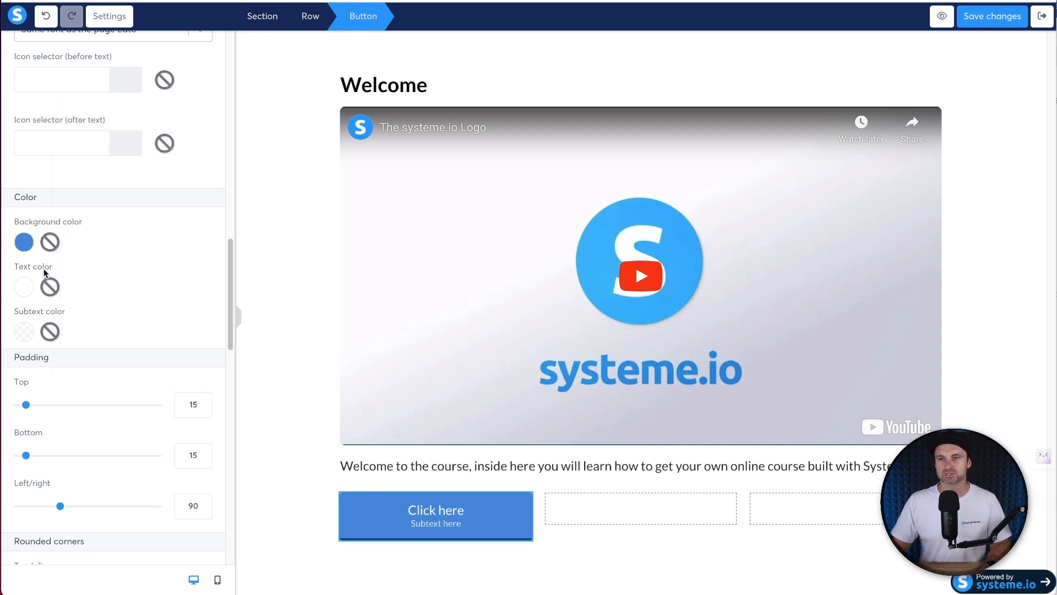
# - Clear the button's border colour so no border shows
pyautogui.scroll(-11, 142, 480)
pyautogui.rightClick(110, 469)
pyautogui.click(89, 486)
pyautogui.scroll(-6, 91, 487)
pyautogui.click(48, 248)
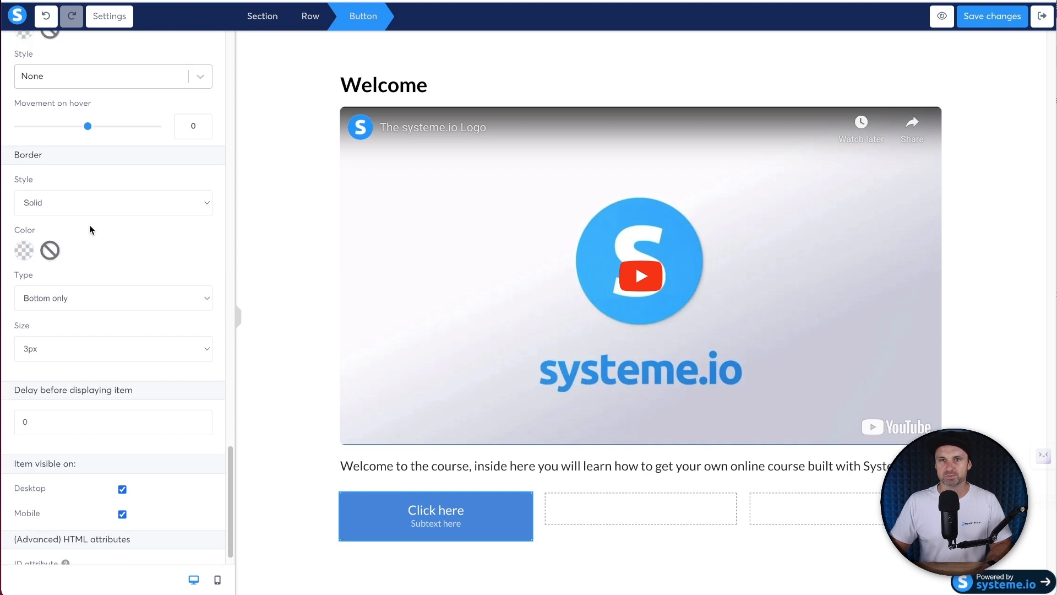
# - Apply the Mid shadow style to the button and close its settings
pyautogui.scroll(5, 110, 302)
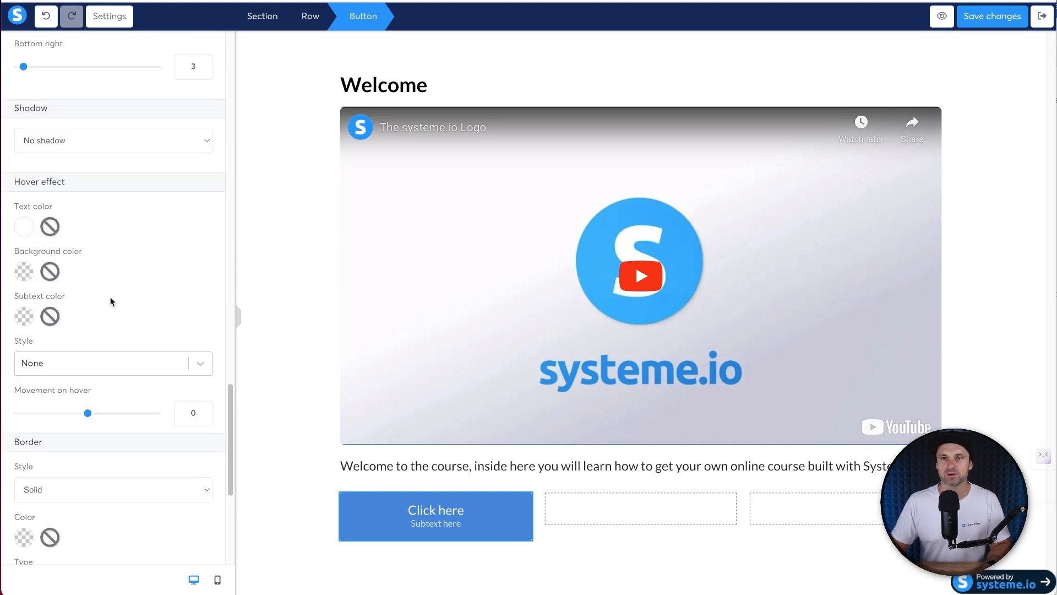
pyautogui.scroll(1, 110, 302)
pyautogui.click(59, 193)
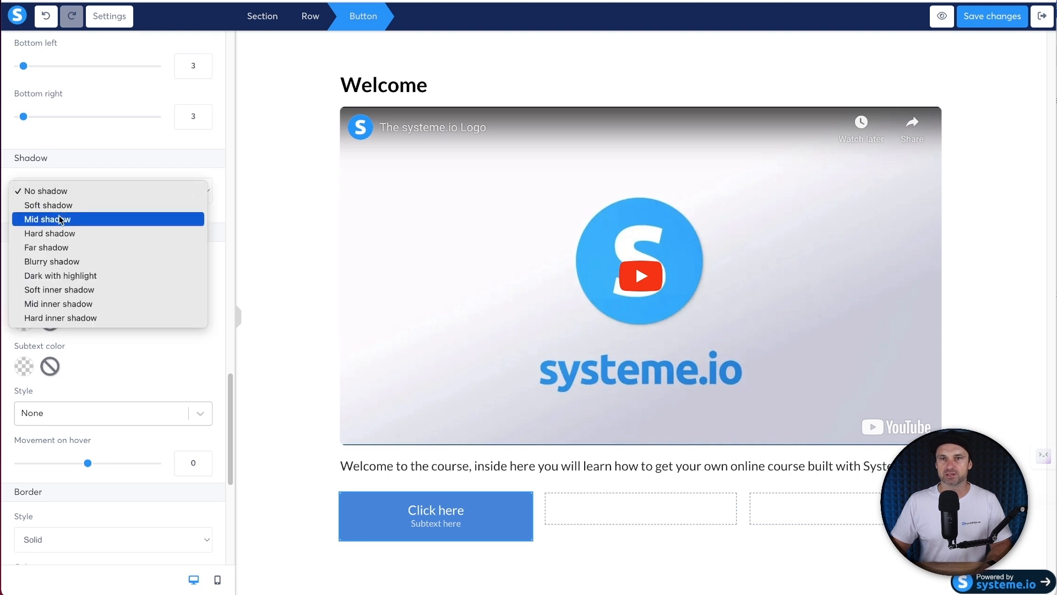
pyautogui.click(59, 219)
pyautogui.click(439, 567)
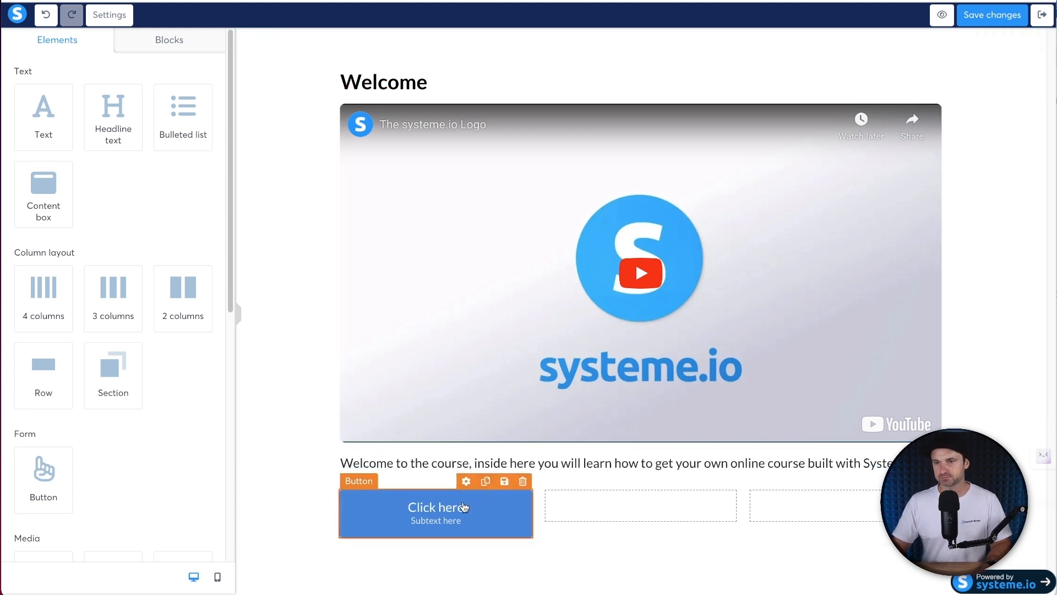
pyautogui.click(292, 492)
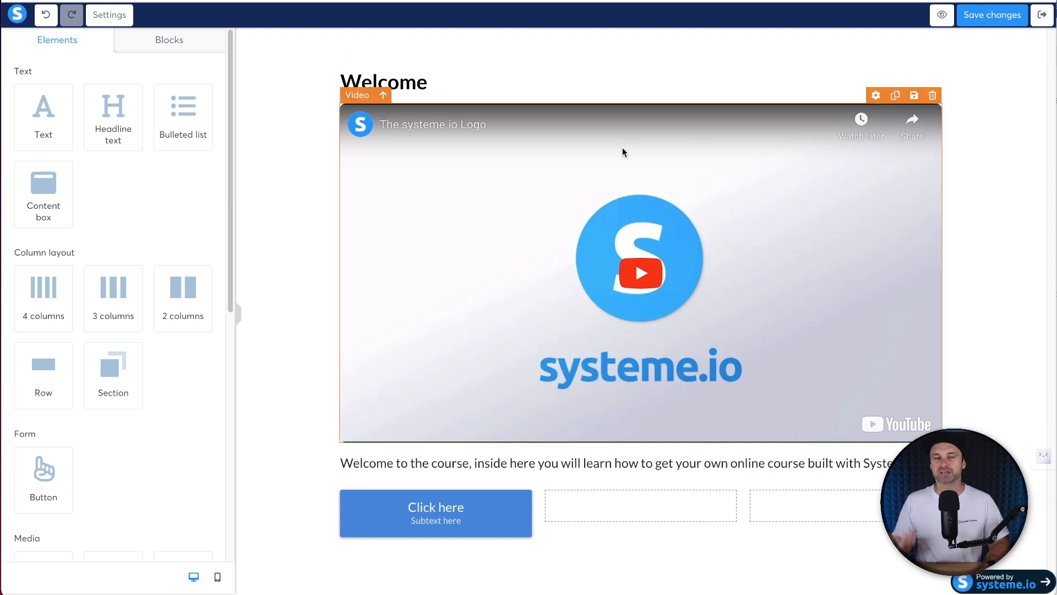
# - Switch the video to an uploaded file and insert MVI_2234.mp4
pyautogui.click(478, 206)
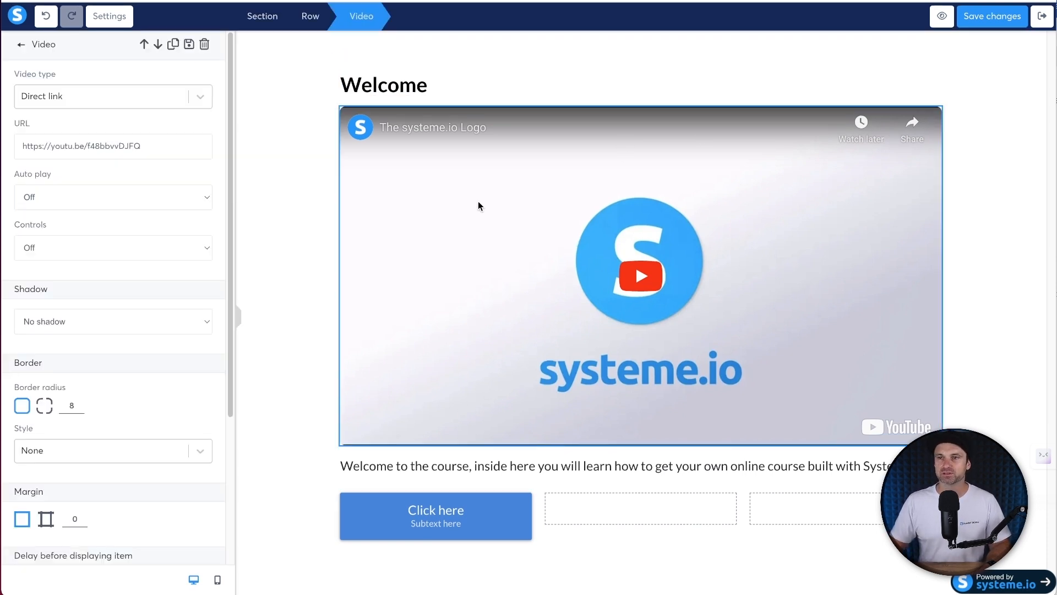
pyautogui.click(110, 96)
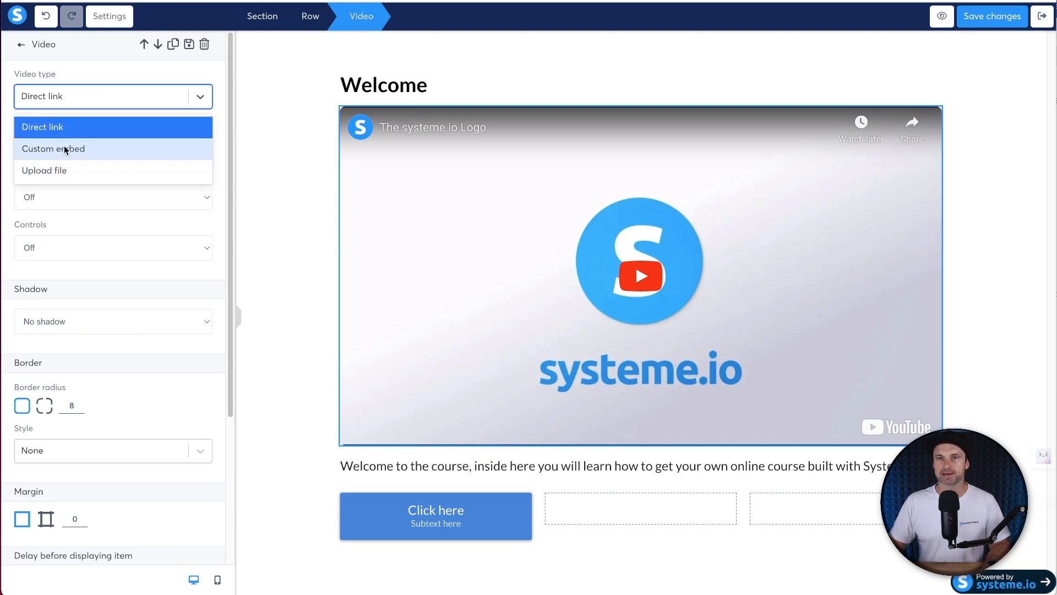
pyautogui.click(68, 169)
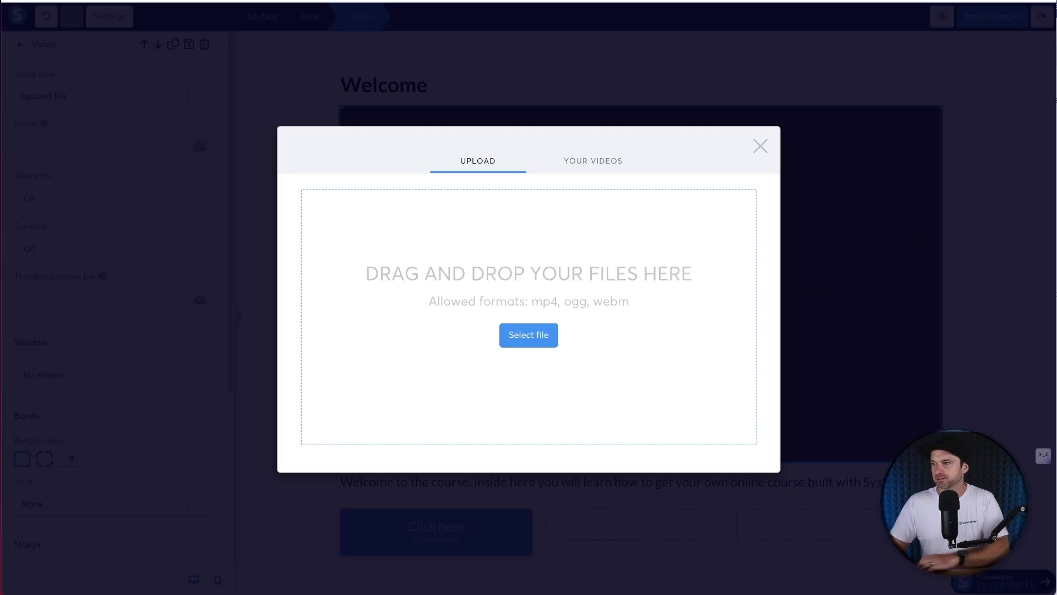
pyautogui.moveTo(623, 369); pyautogui.dragTo(431, 284)
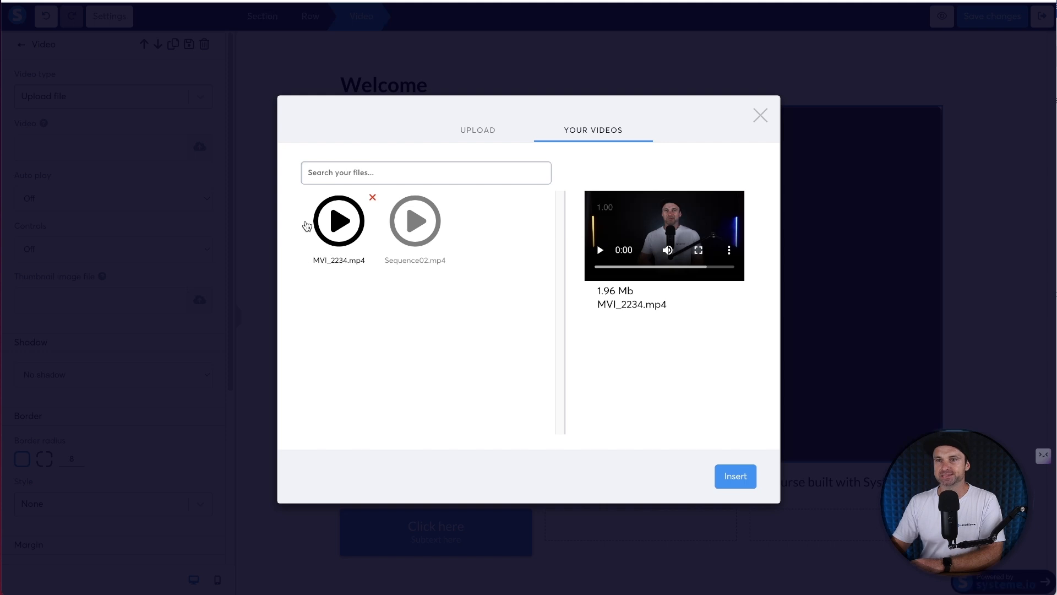
pyautogui.click(737, 477)
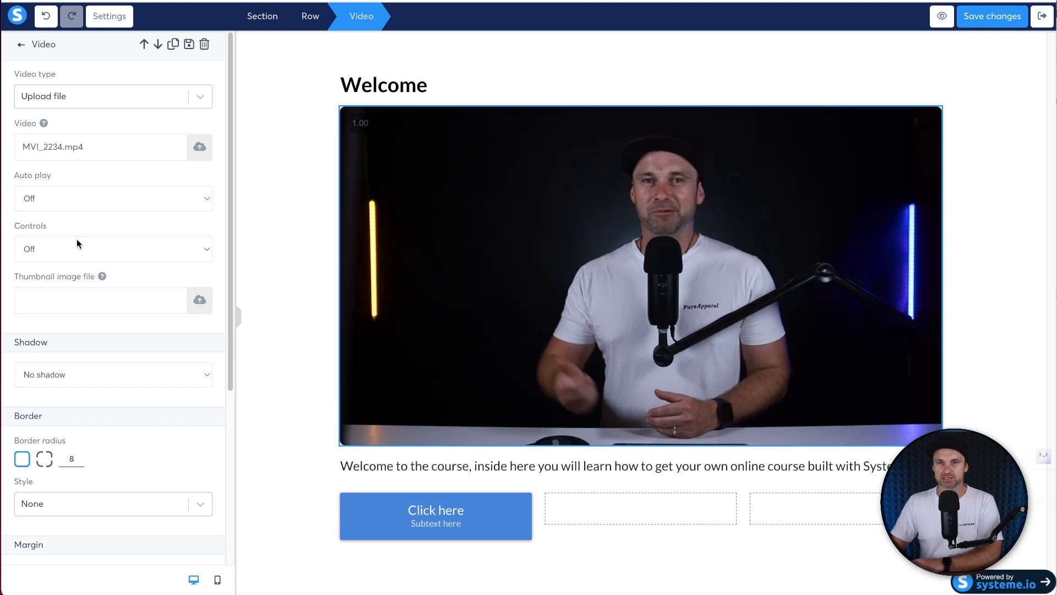
# - Turn player controls on for the video and save the page
pyautogui.click(48, 239)
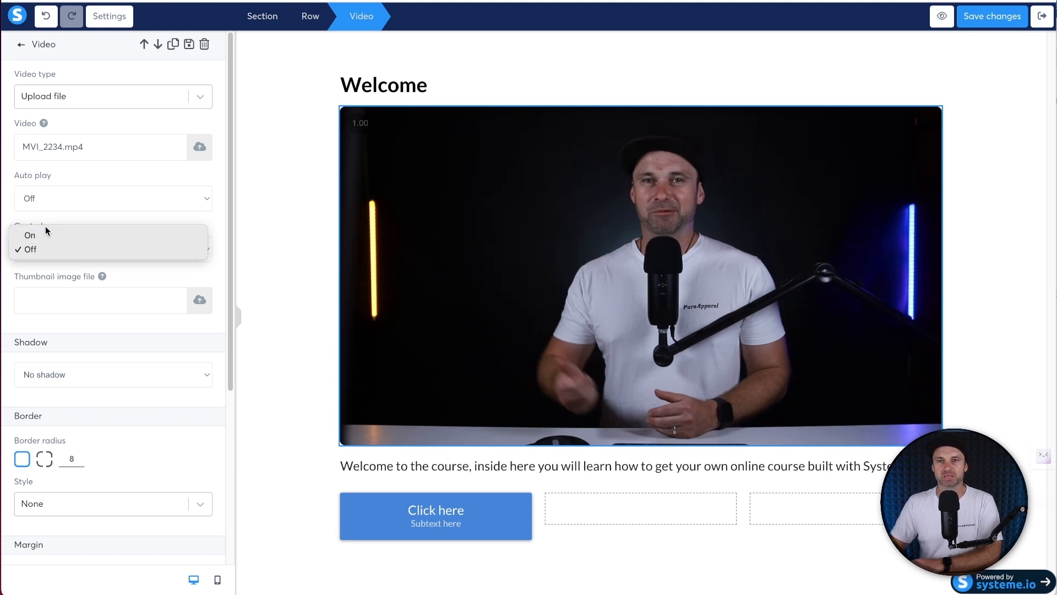
pyautogui.click(44, 236)
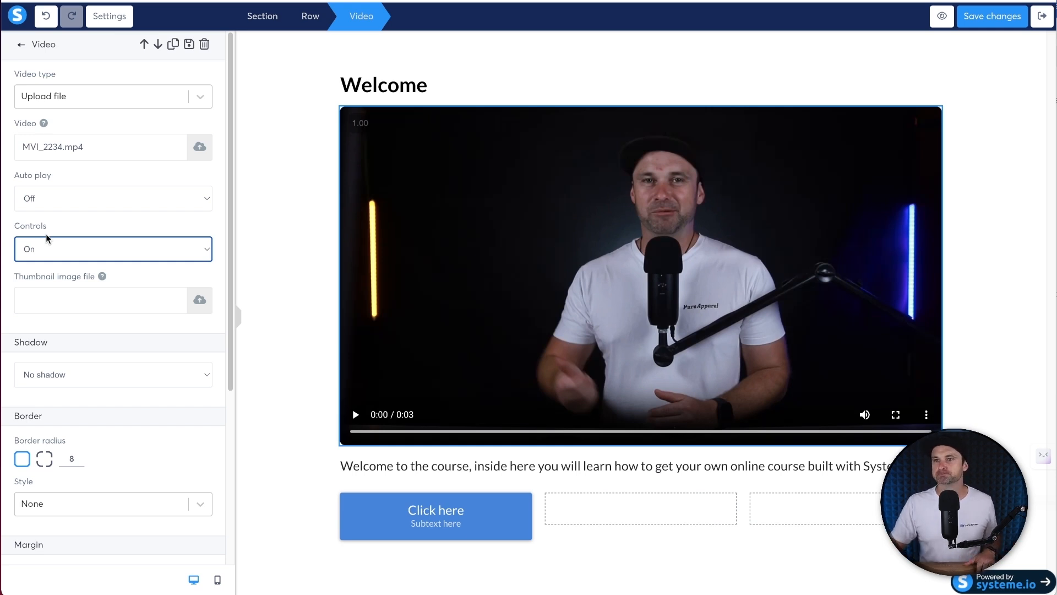
pyautogui.click(305, 283)
pyautogui.click(1001, 16)
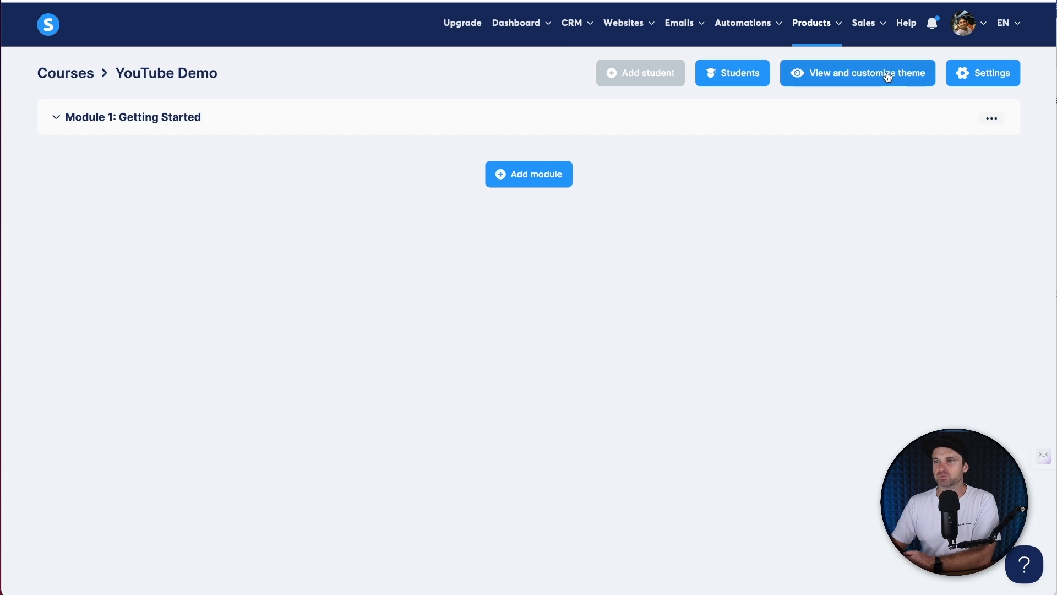
# - View the Welcome lesson as a student and scroll through its video and description
pyautogui.click(888, 76)
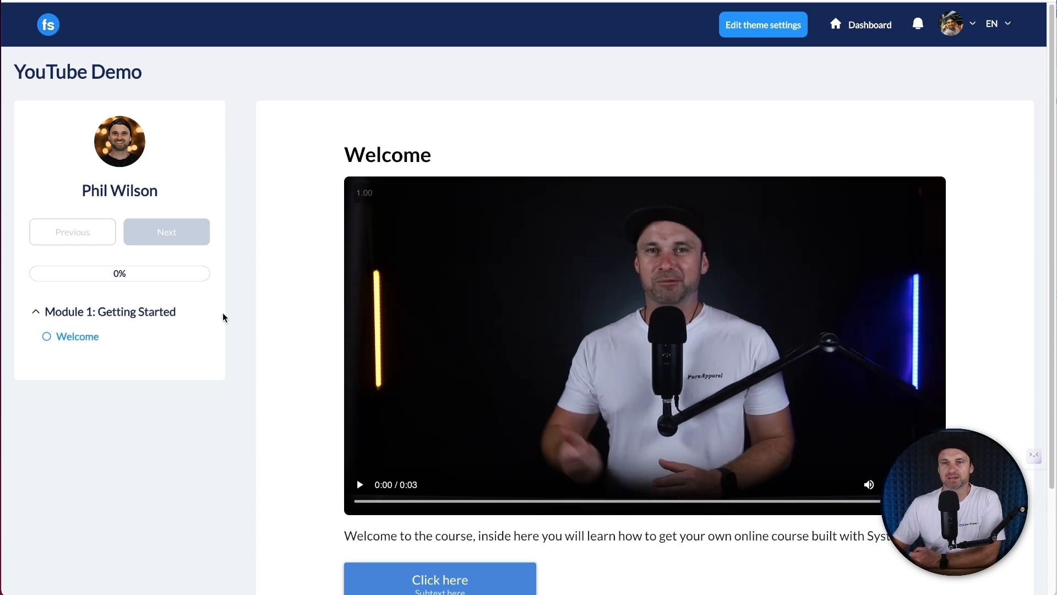
pyautogui.scroll(-2, 347, 508)
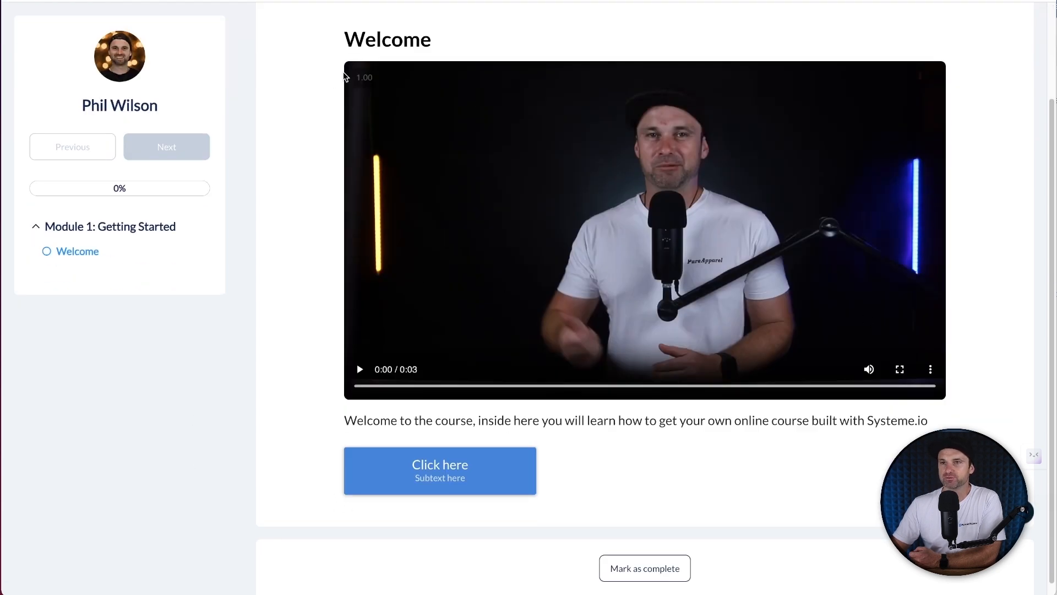
pyautogui.moveTo(344, 419); pyautogui.dragTo(542, 436)
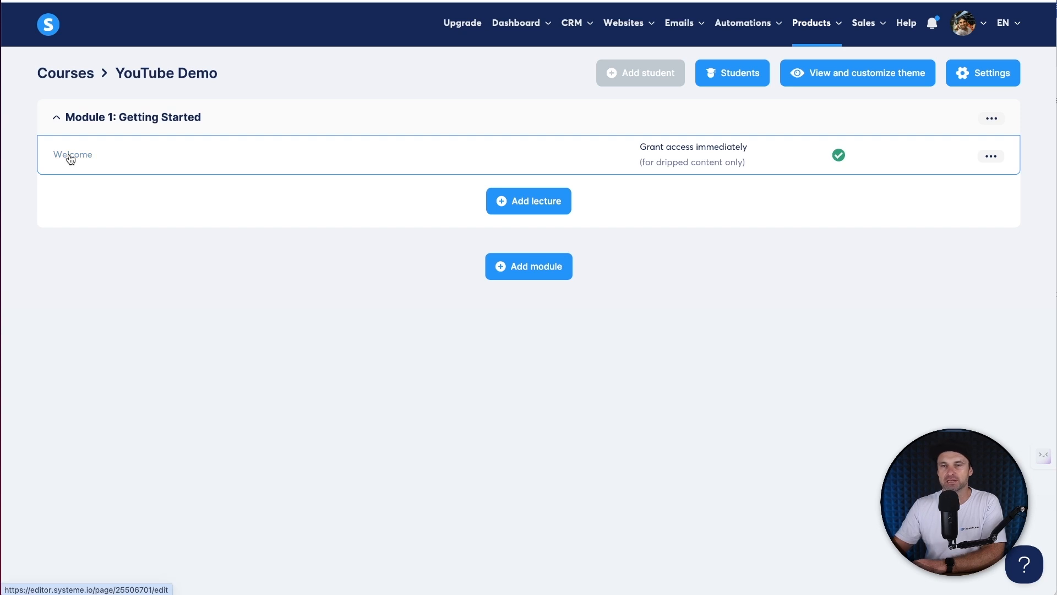
# - Reopen the Welcome lecture, discard old changes, and drop a duplicate Click here button into column two
pyautogui.click(110, 168)
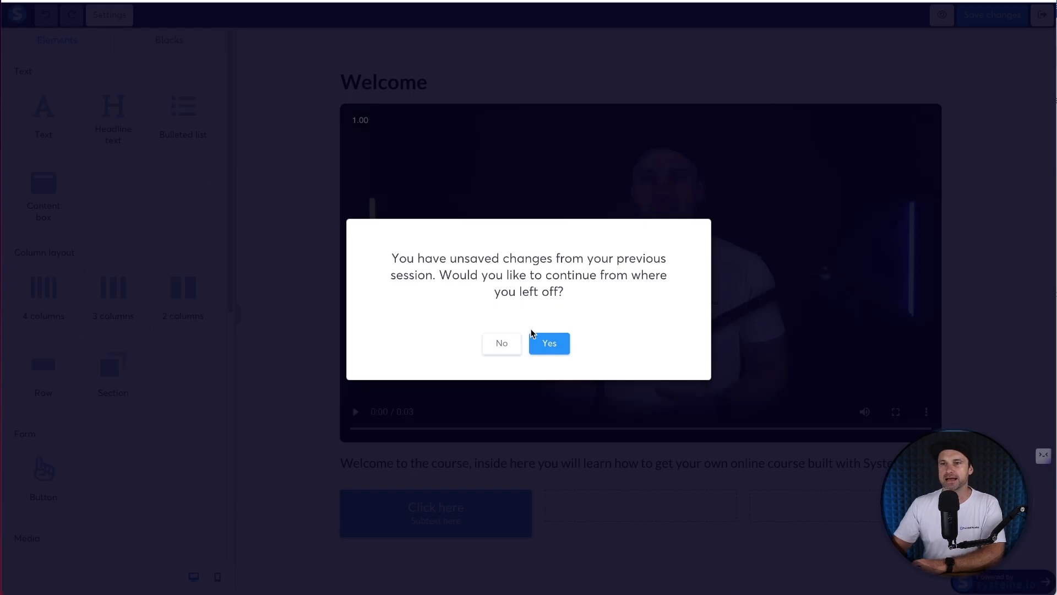
pyautogui.click(502, 342)
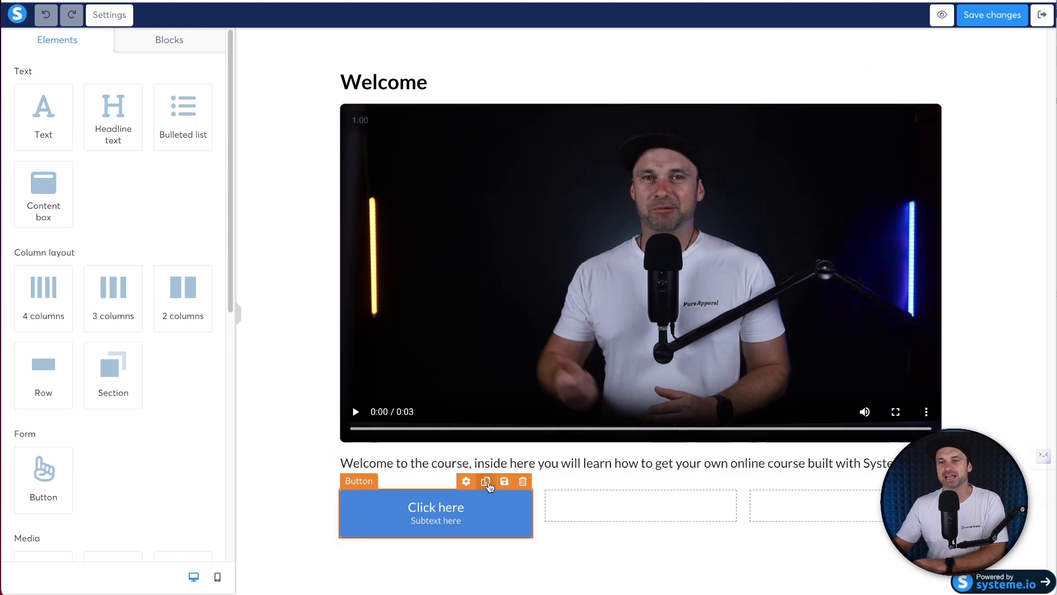
pyautogui.click(486, 487)
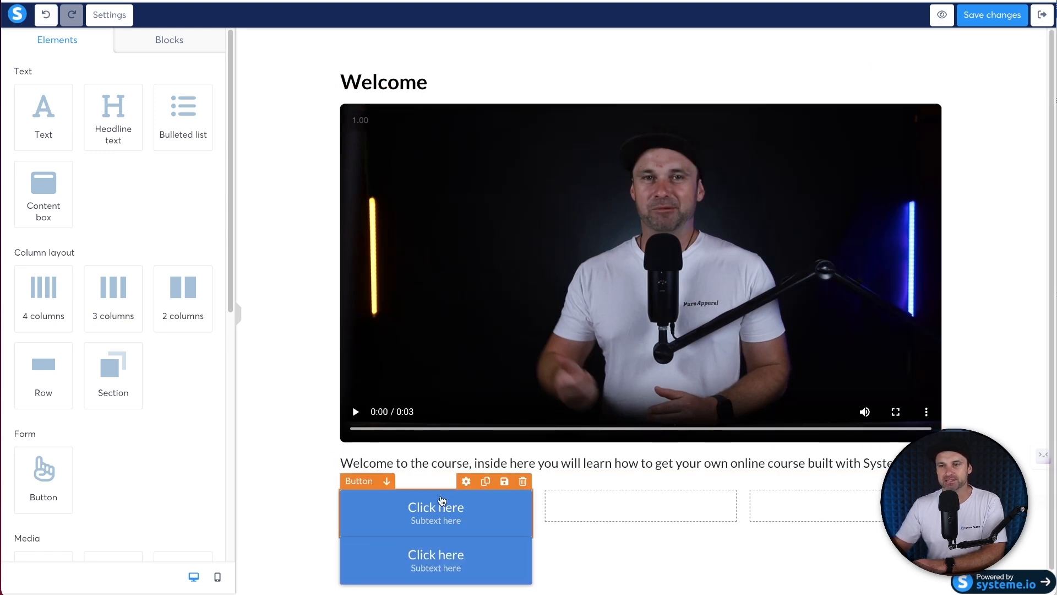
pyautogui.moveTo(432, 537); pyautogui.dragTo(571, 509)
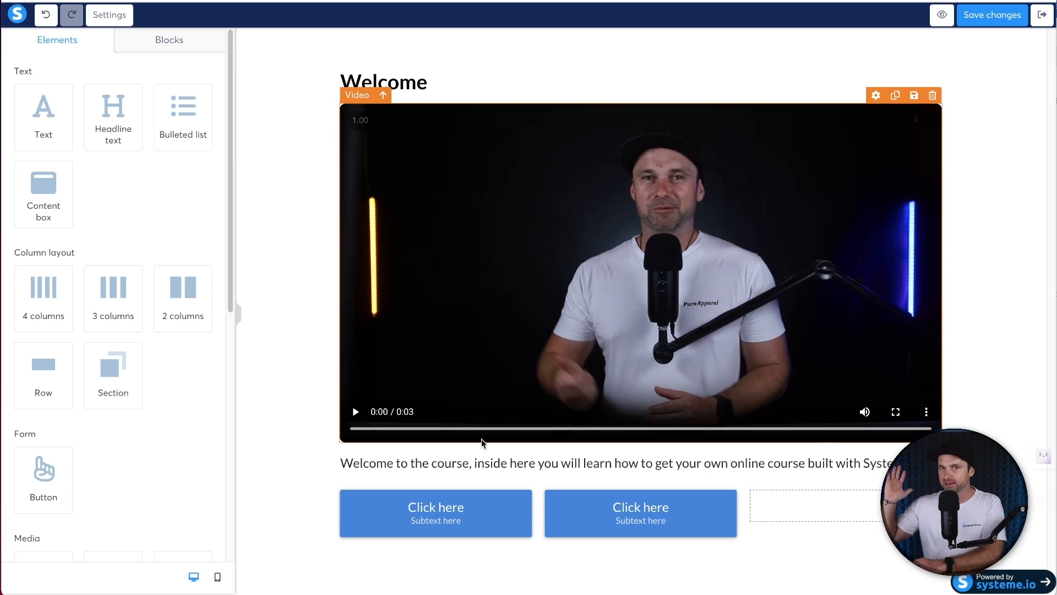
# - In mobile view, set the first button's font size to 18
pyautogui.click(217, 578)
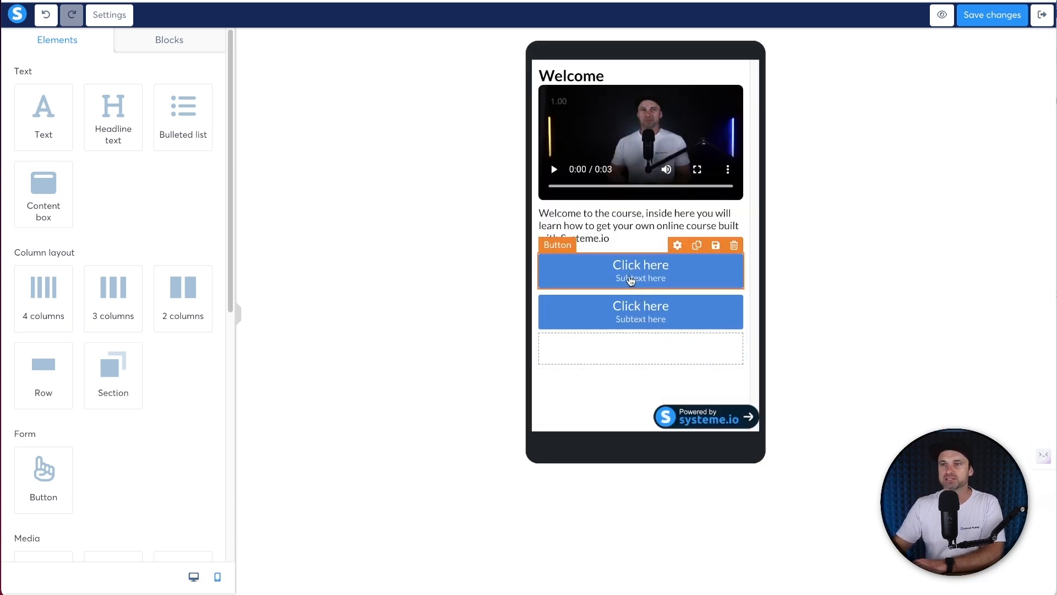
pyautogui.click(194, 577)
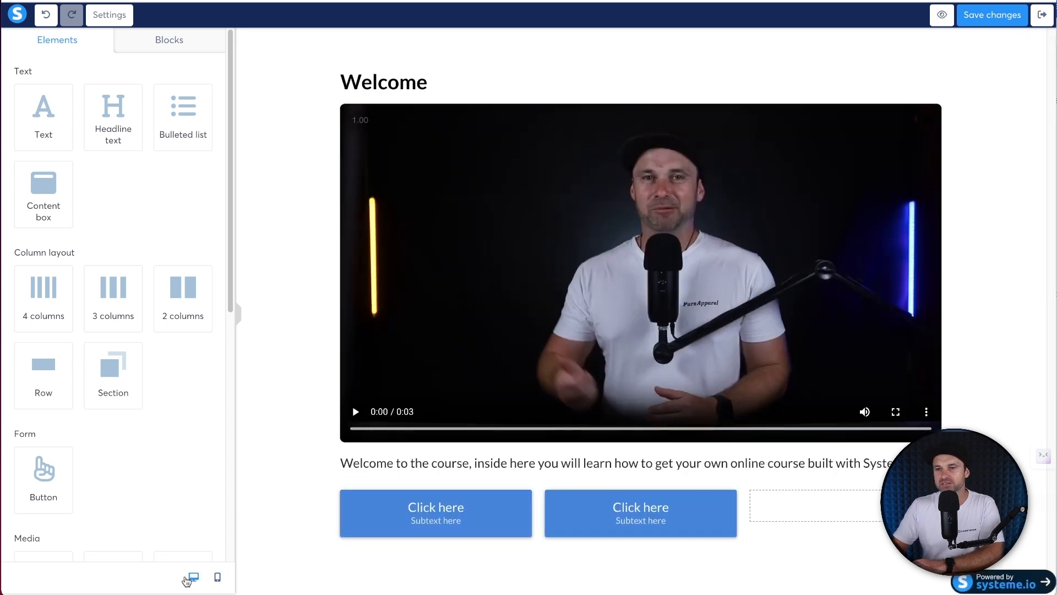
pyautogui.click(217, 577)
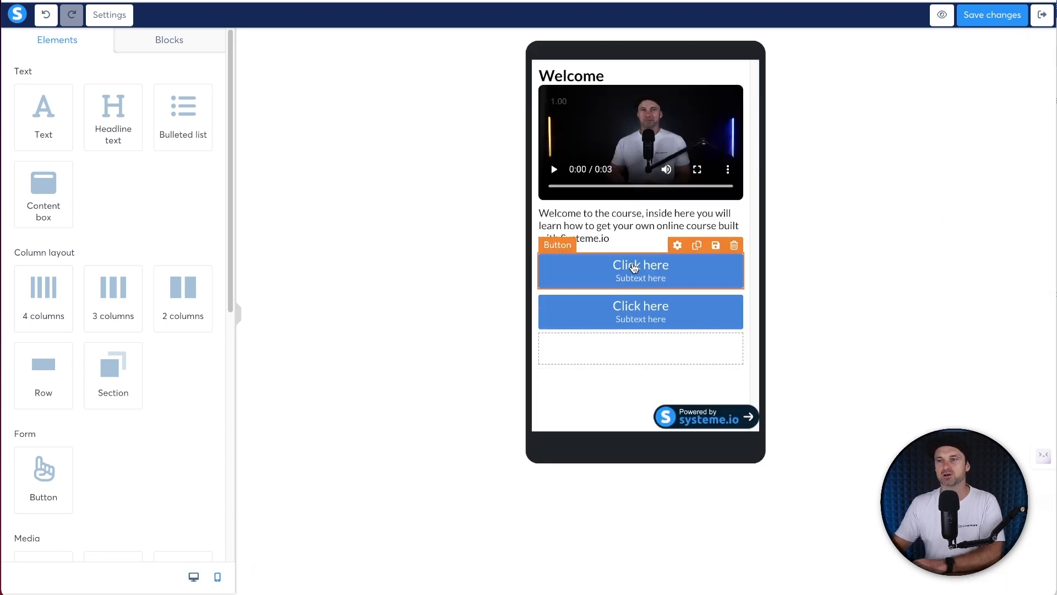
pyautogui.click(580, 286)
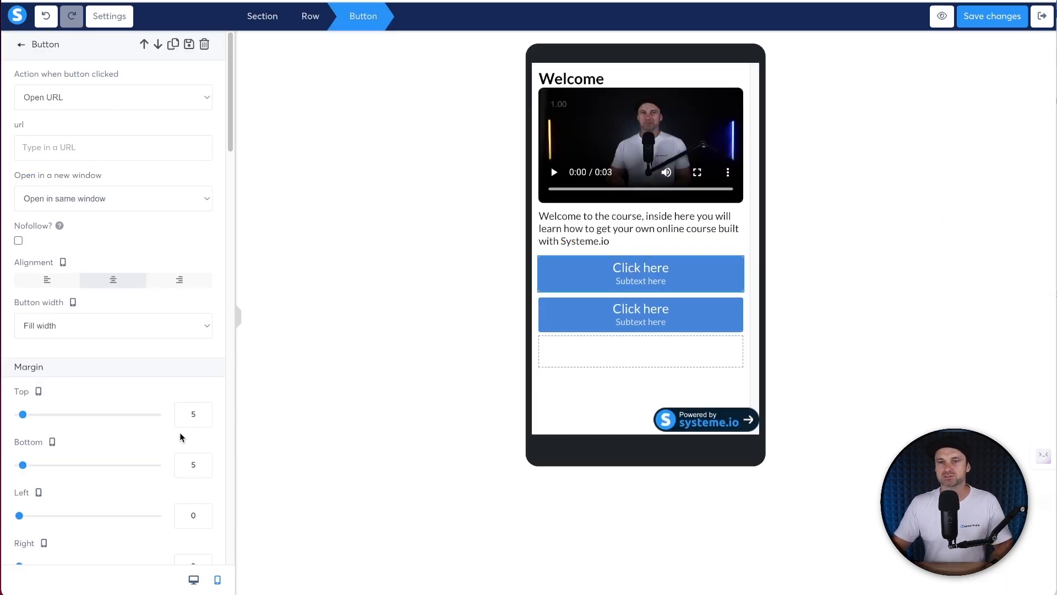
pyautogui.scroll(-1, 181, 438)
pyautogui.scroll(-7, 110, 341)
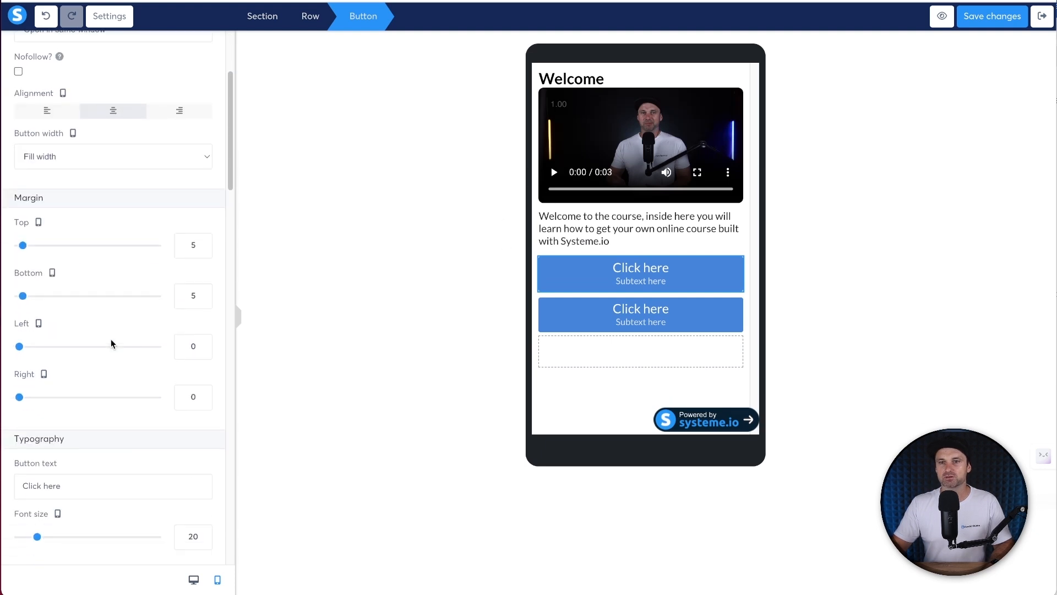
pyautogui.click(204, 335)
pyautogui.click(204, 335)
pyautogui.click(204, 335)
pyautogui.click(204, 332)
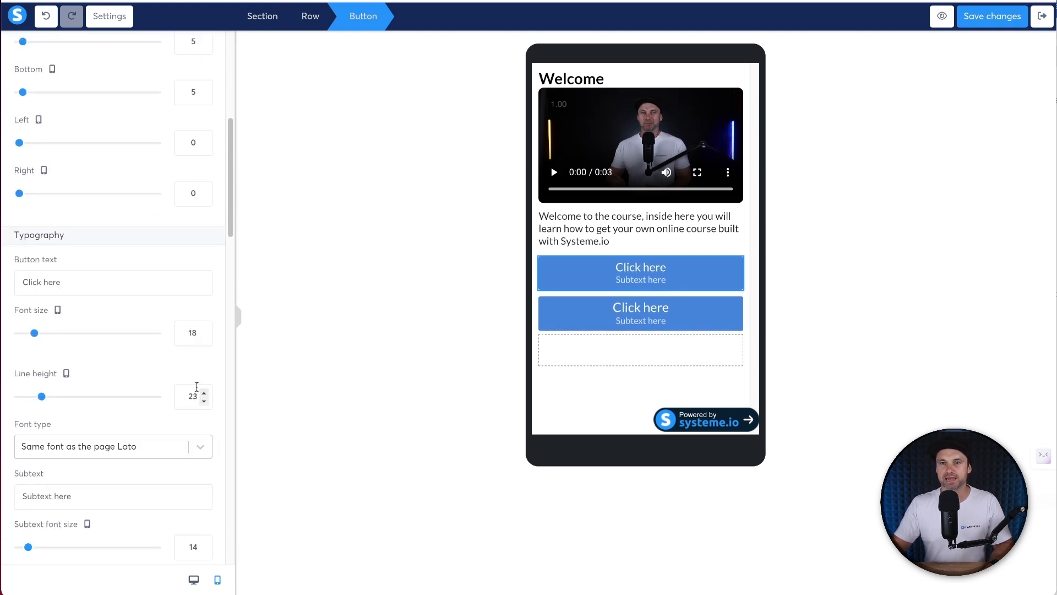
# - Reduce the button's subtext font size to 12
pyautogui.scroll(-1, 177, 431)
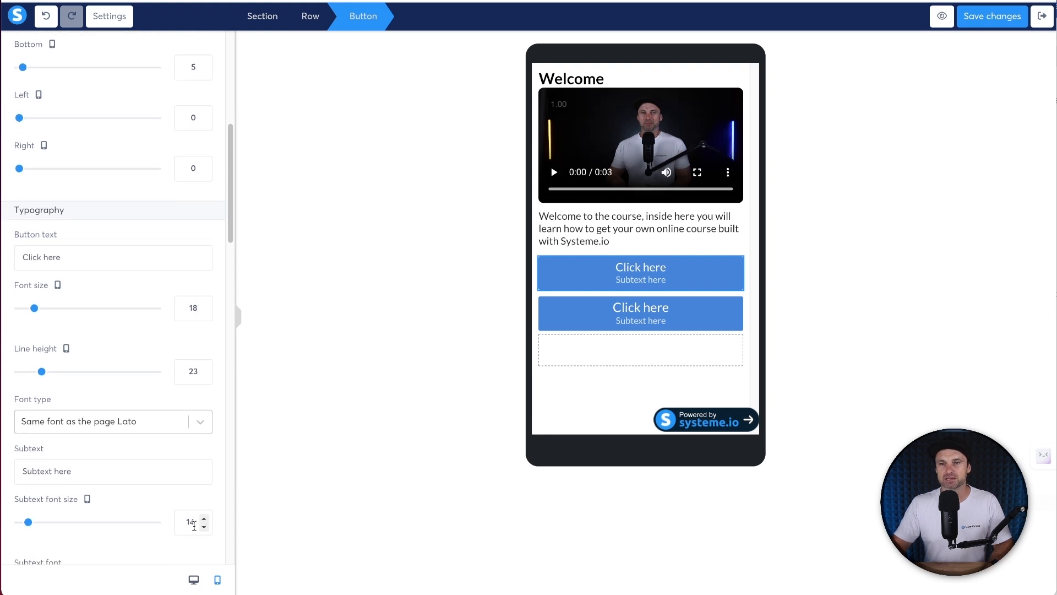
pyautogui.click(204, 527)
pyautogui.click(204, 527)
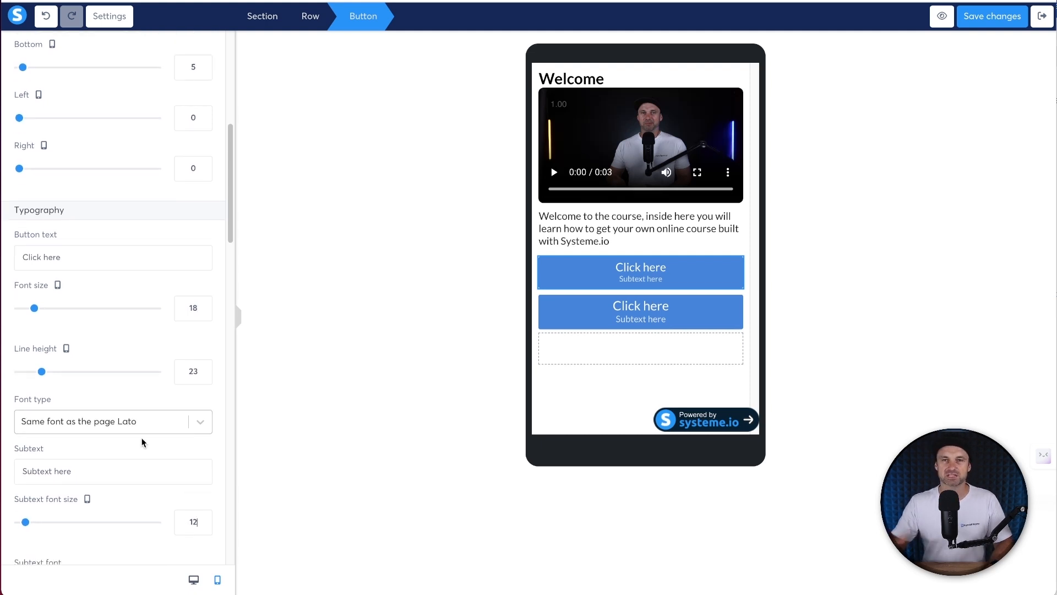
# - Set the button's top and bottom padding to 12, then return to desktop view
pyautogui.scroll(-4, 138, 418)
pyautogui.scroll(5, 138, 400)
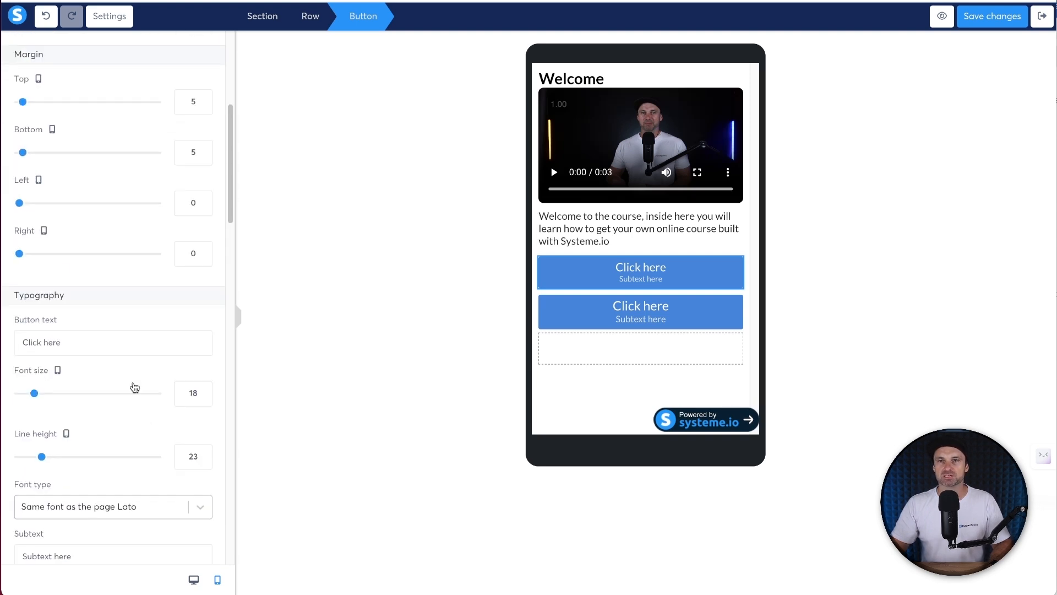
pyautogui.scroll(-5, 78, 347)
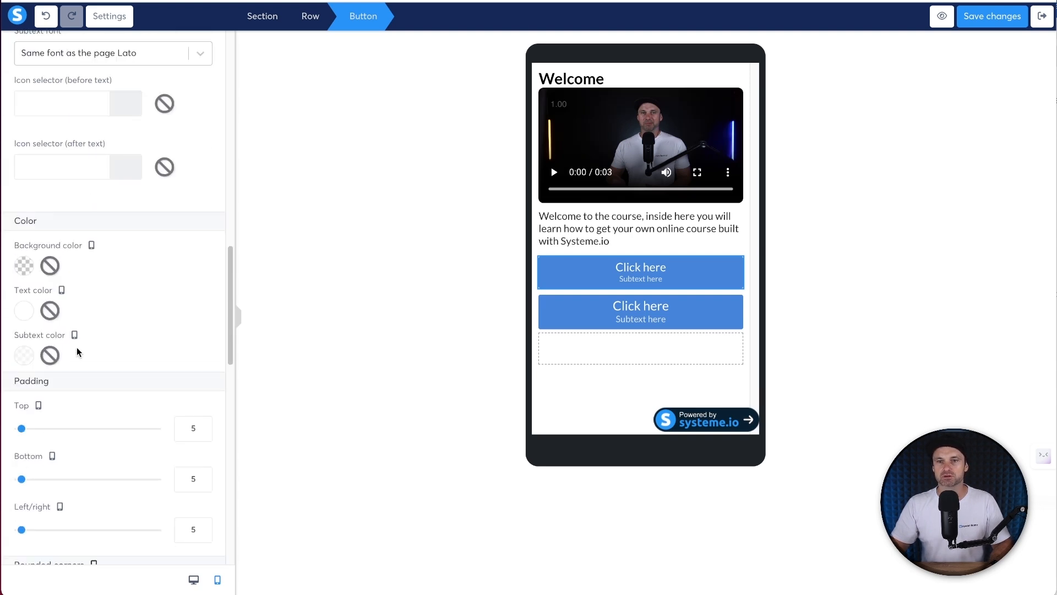
pyautogui.scroll(-1, 77, 353)
pyautogui.click(203, 395)
pyautogui.click(203, 395)
pyautogui.click(204, 395)
pyautogui.click(204, 394)
pyautogui.click(203, 395)
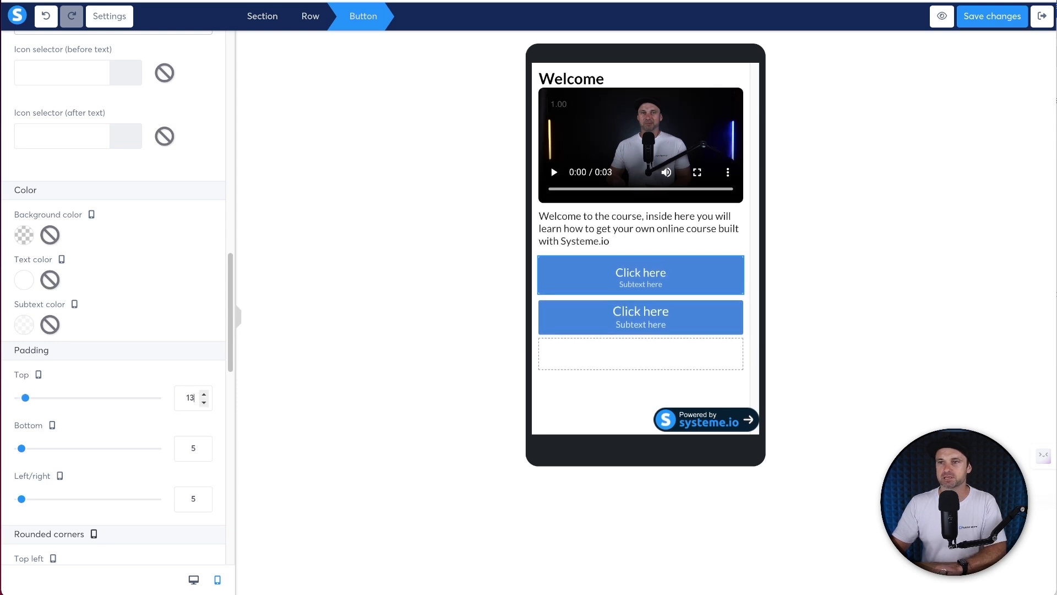
pyautogui.press('Up')
pyautogui.press('Up')
pyautogui.click(185, 442)
pyautogui.press('Up')
pyautogui.press('Up')
pyautogui.press('Up')
pyautogui.press('Up')
pyautogui.press('Up')
pyautogui.press('Up')
pyautogui.press('Up')
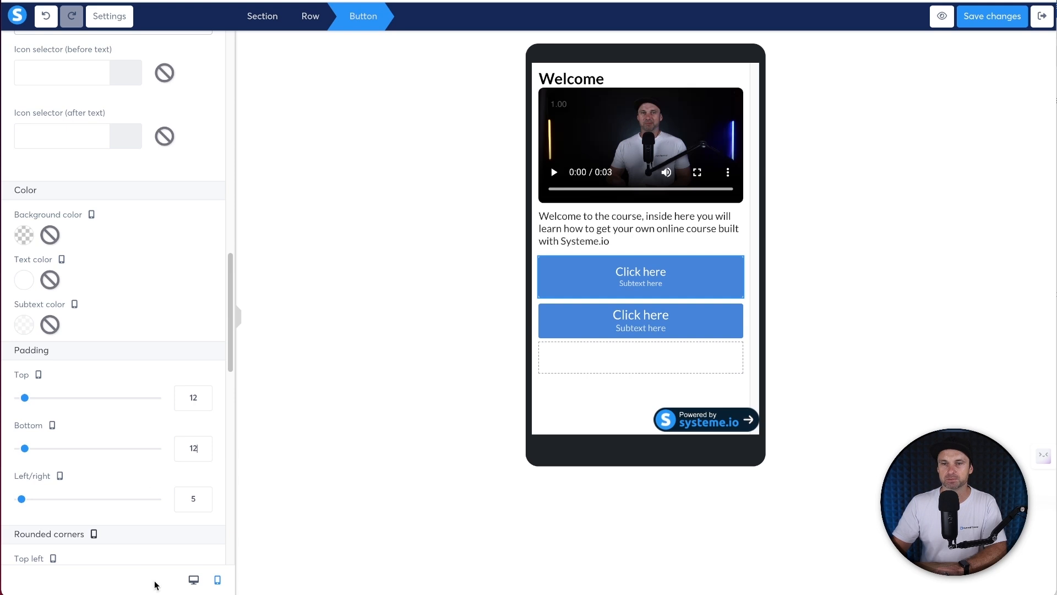
pyautogui.click(195, 579)
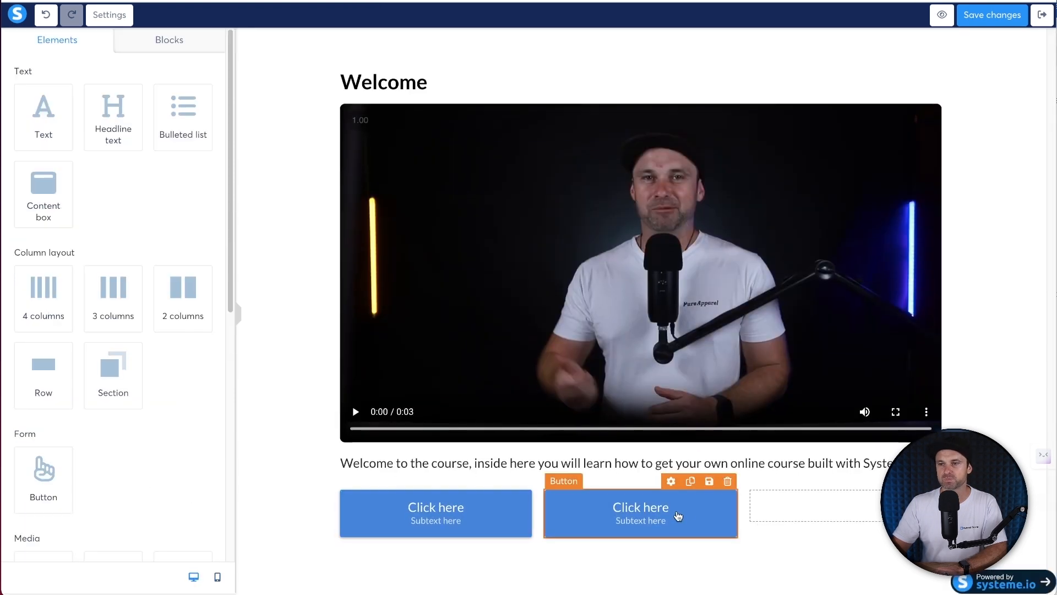
# - Delete the second button, fill columns two and three with copies of the first, and preview on mobile
pyautogui.click(727, 481)
pyautogui.click(633, 44)
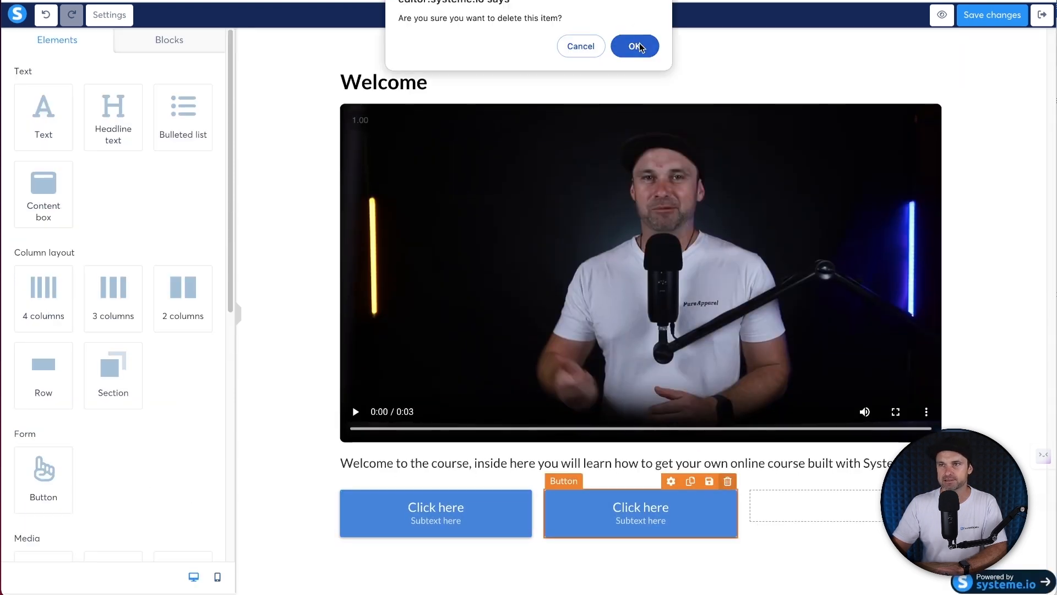
pyautogui.click(486, 481)
pyautogui.moveTo(471, 514); pyautogui.dragTo(612, 512)
pyautogui.click(690, 481)
pyautogui.moveTo(641, 561); pyautogui.dragTo(842, 512)
pyautogui.click(213, 577)
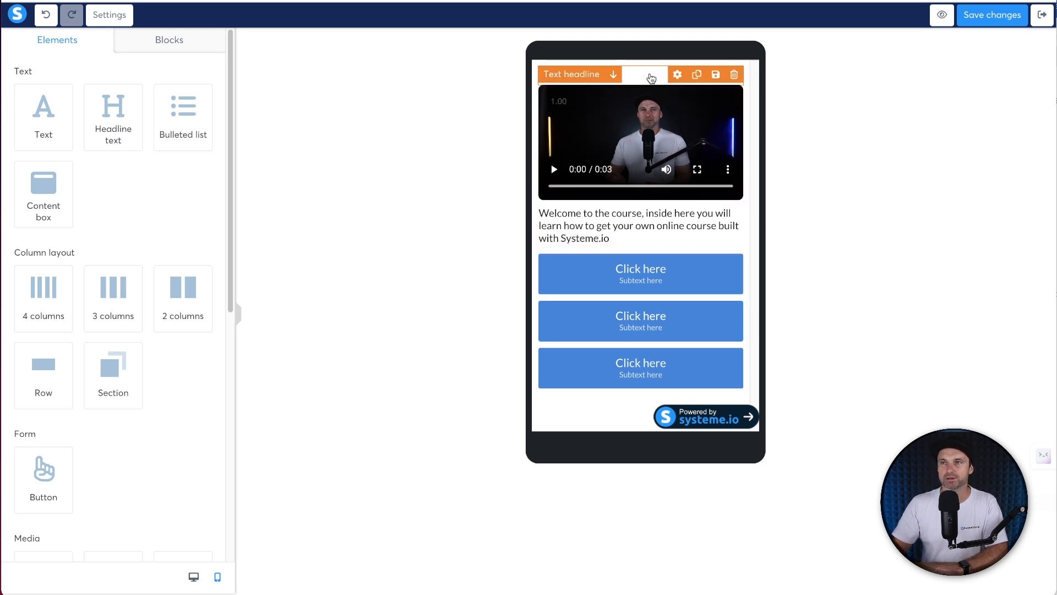
# - Set the Welcome headline's bottom margin to 10 on mobile
pyautogui.click(650, 78)
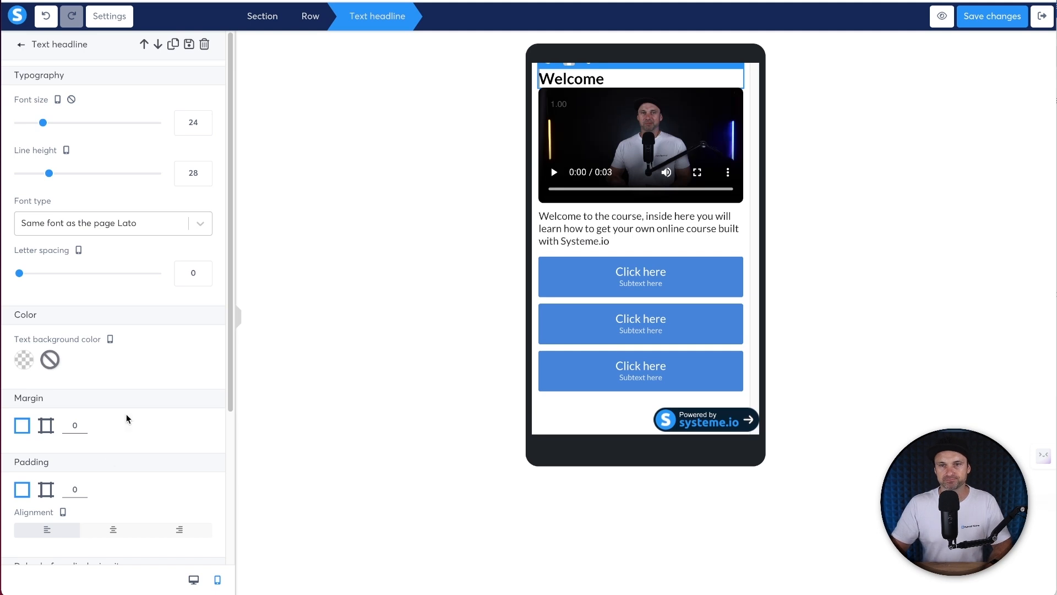
pyautogui.click(46, 426)
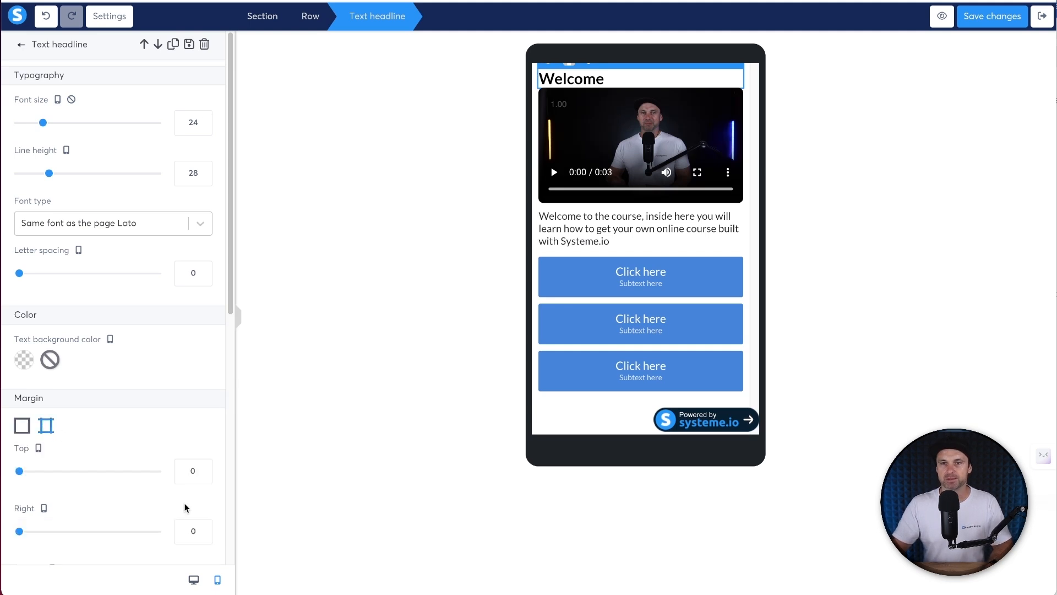
pyautogui.click(22, 426)
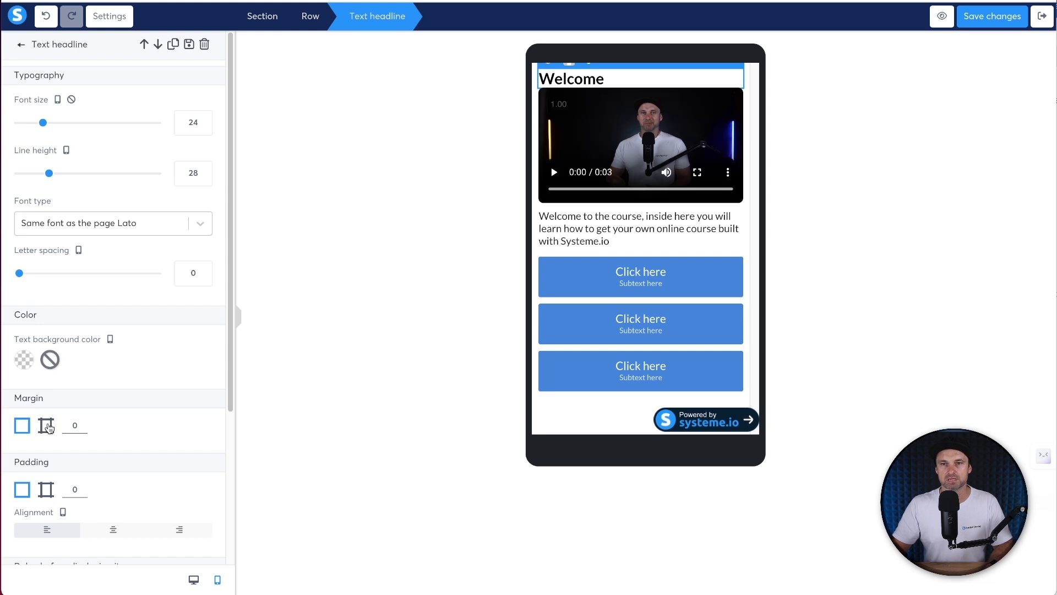
pyautogui.click(47, 425)
pyautogui.scroll(-2, 156, 424)
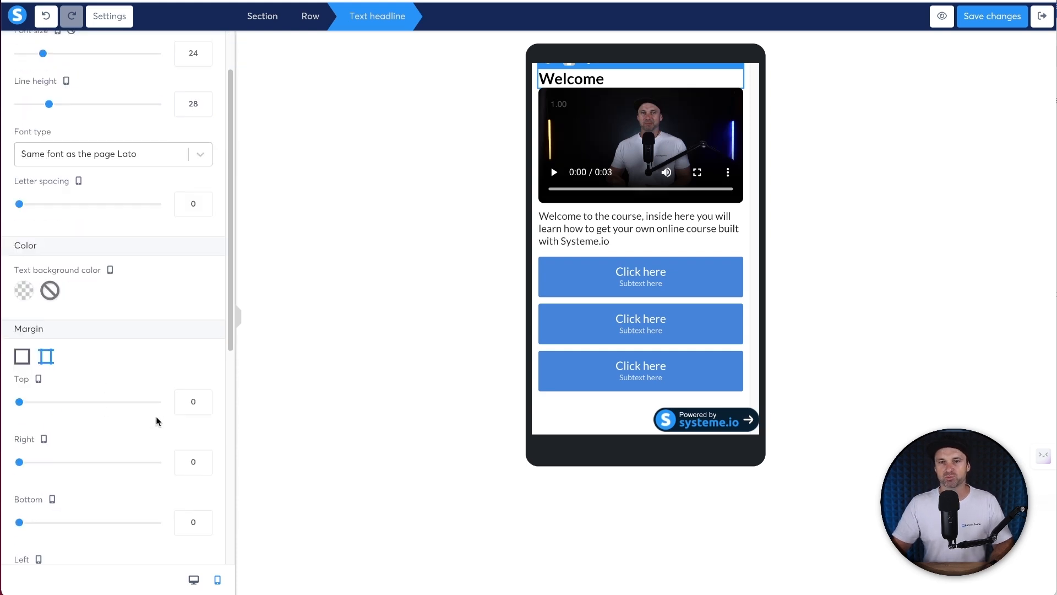
pyautogui.click(182, 480)
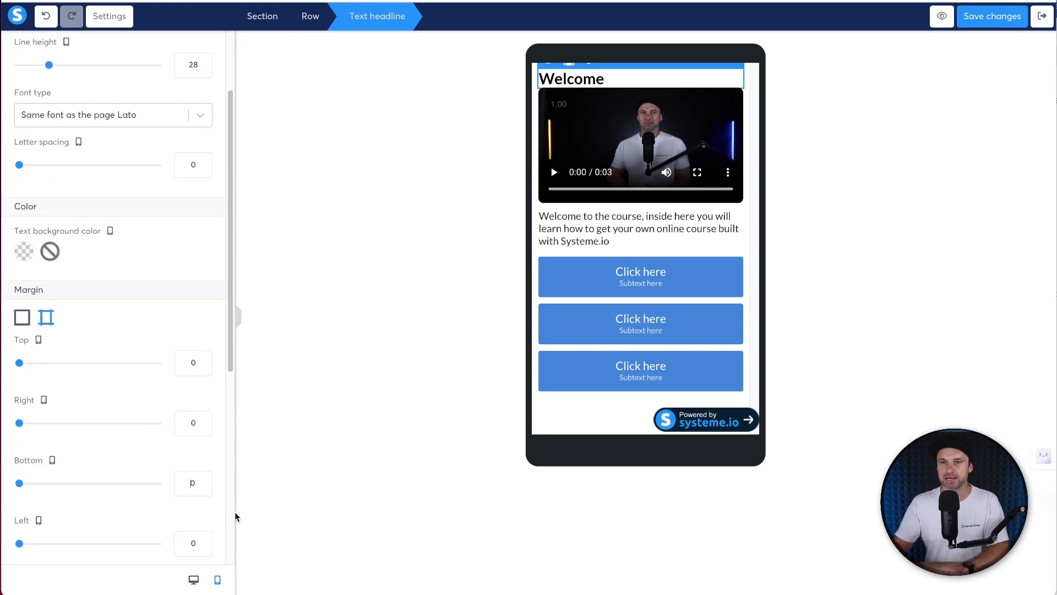
pyautogui.press('Up')
pyautogui.press('Up')
pyautogui.press('Up')
pyautogui.press('Up')
pyautogui.press('Up')
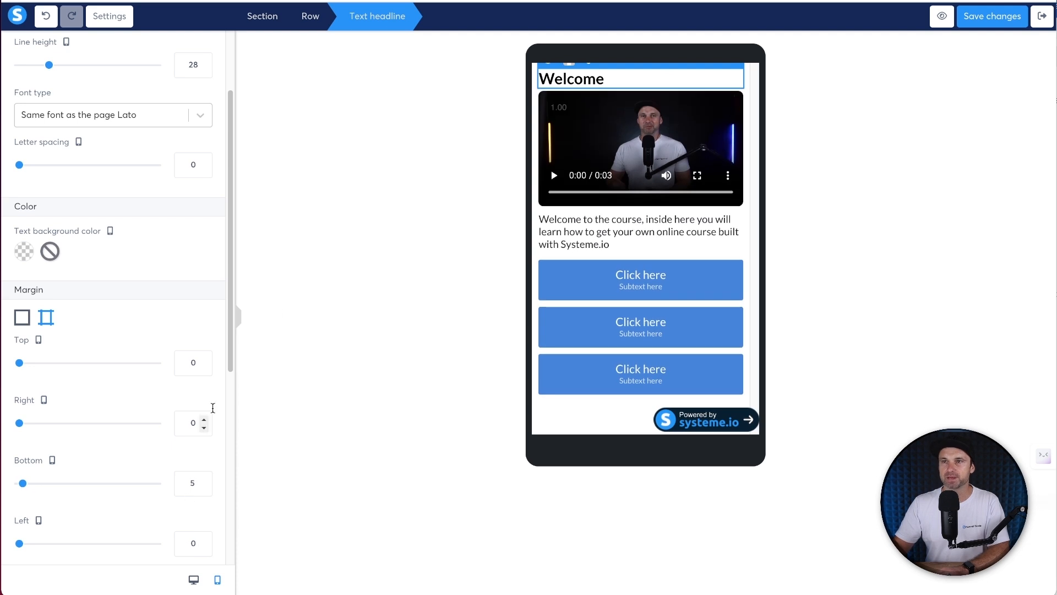
pyautogui.press('Up')
pyautogui.press('Up')
pyautogui.press('Up')
pyautogui.press('Up')
pyautogui.press('Up')
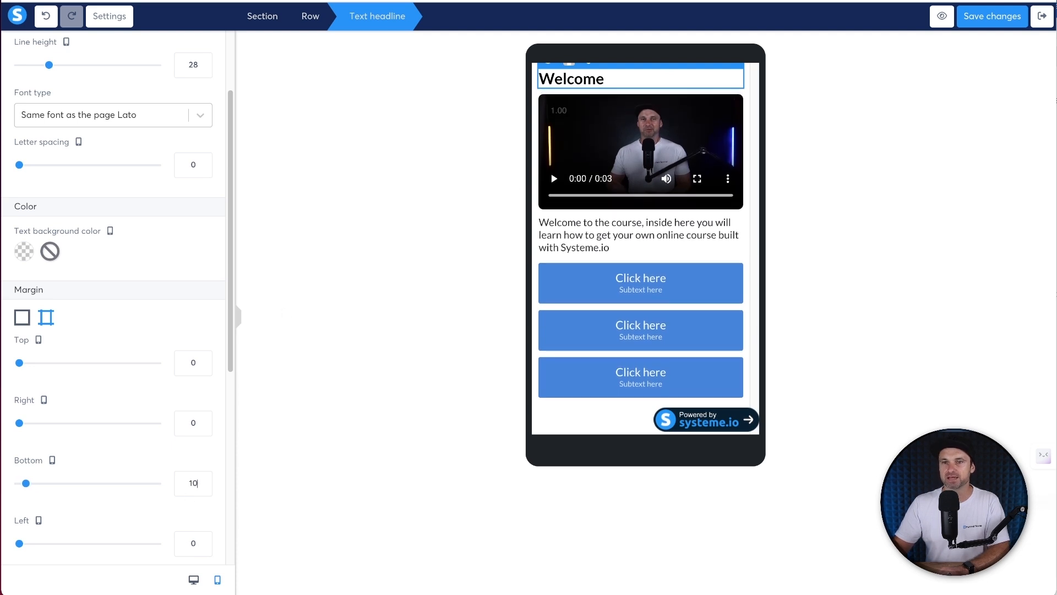
pyautogui.click(631, 227)
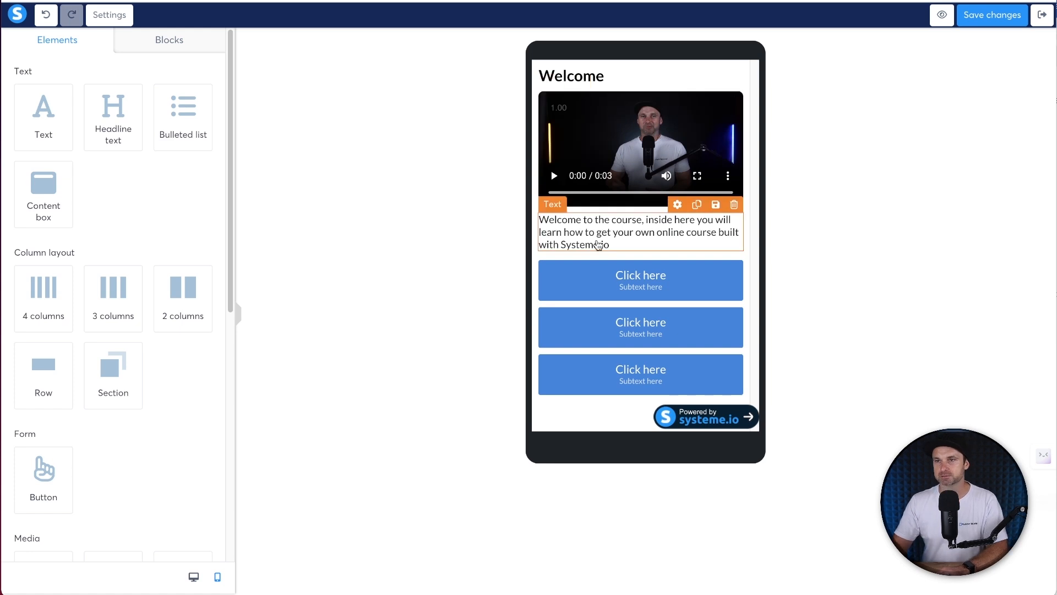
# - Give the course description text top and bottom margins of 5
pyautogui.click(598, 238)
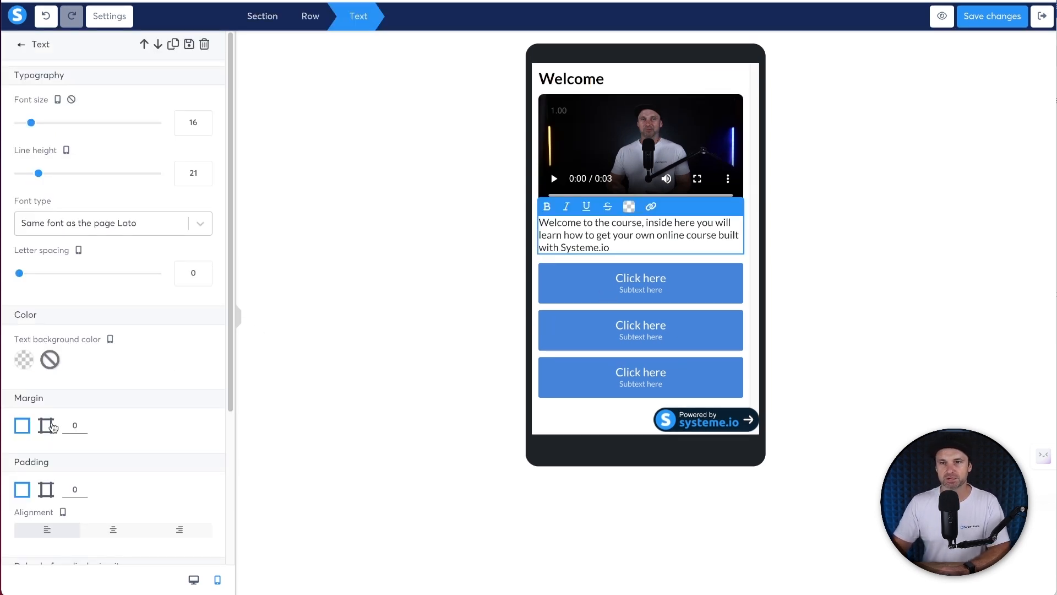
pyautogui.click(47, 425)
pyautogui.scroll(-2, 62, 434)
pyautogui.click(190, 346)
pyautogui.write('5')
pyautogui.click(190, 468)
pyautogui.write('5')
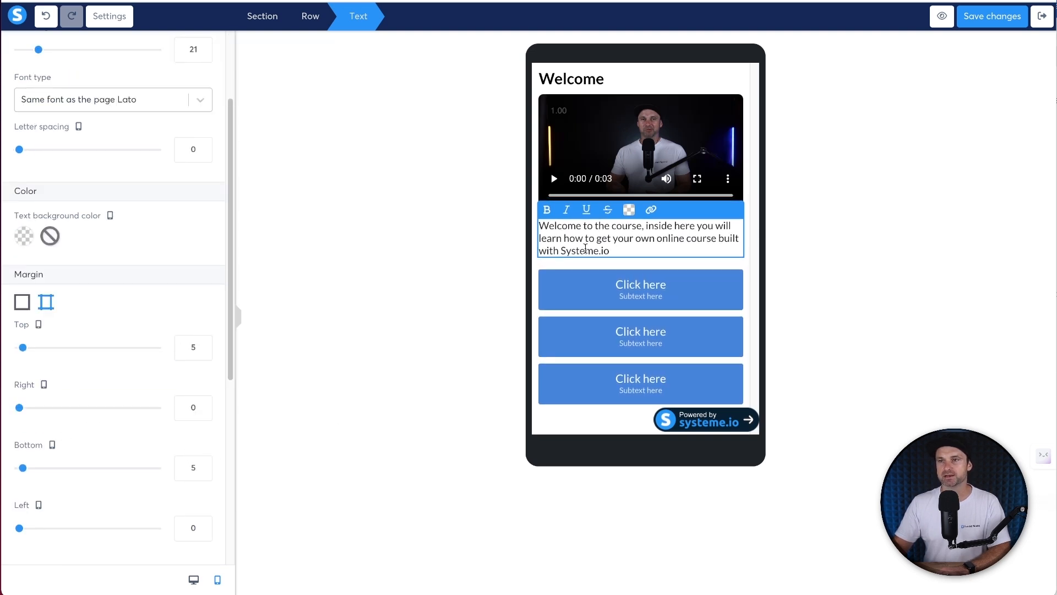
pyautogui.click(650, 265)
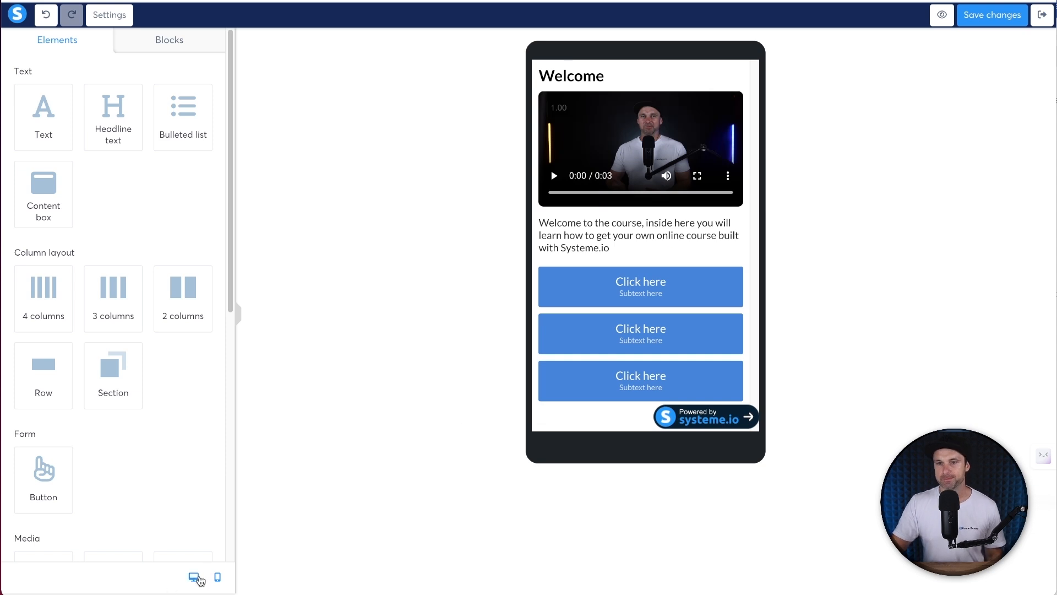
# - Return to desktop preview, save the Welcome lecture page and exit to the YouTube Demo overview
pyautogui.click(195, 577)
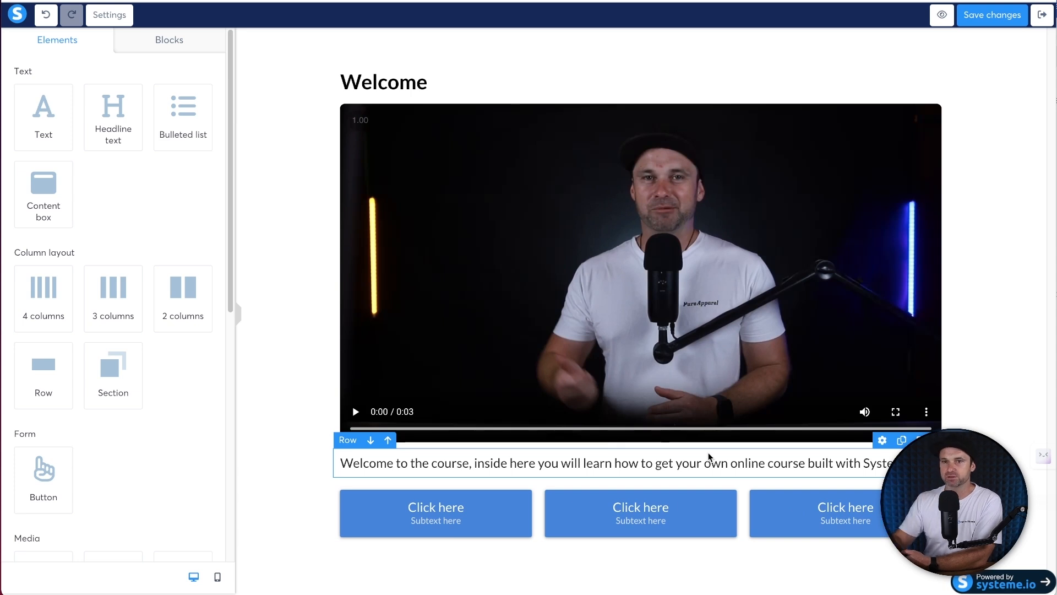
pyautogui.scroll(-6, 104, 402)
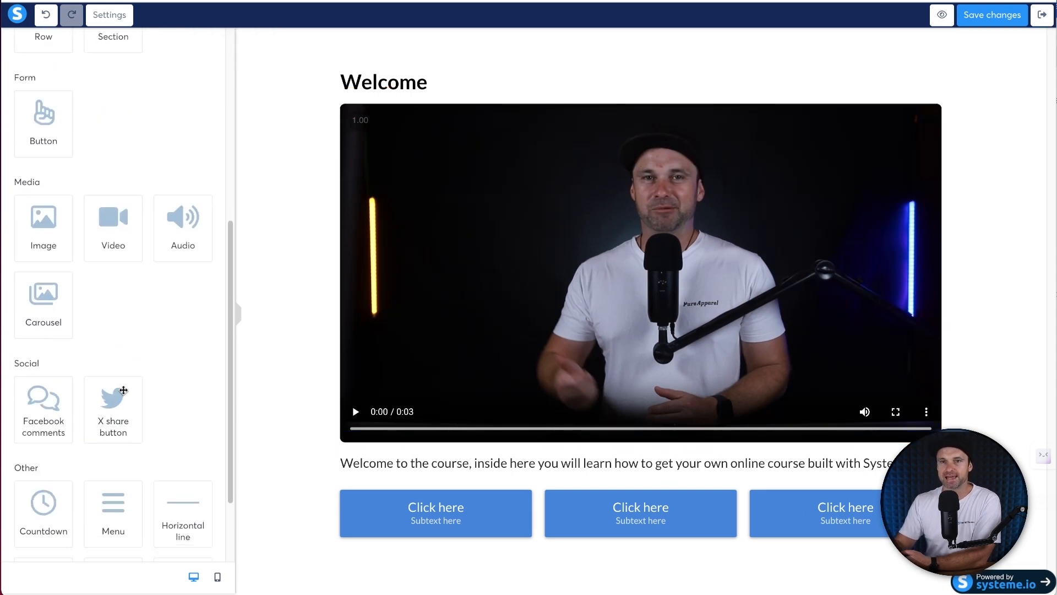
pyautogui.scroll(-2, 121, 385)
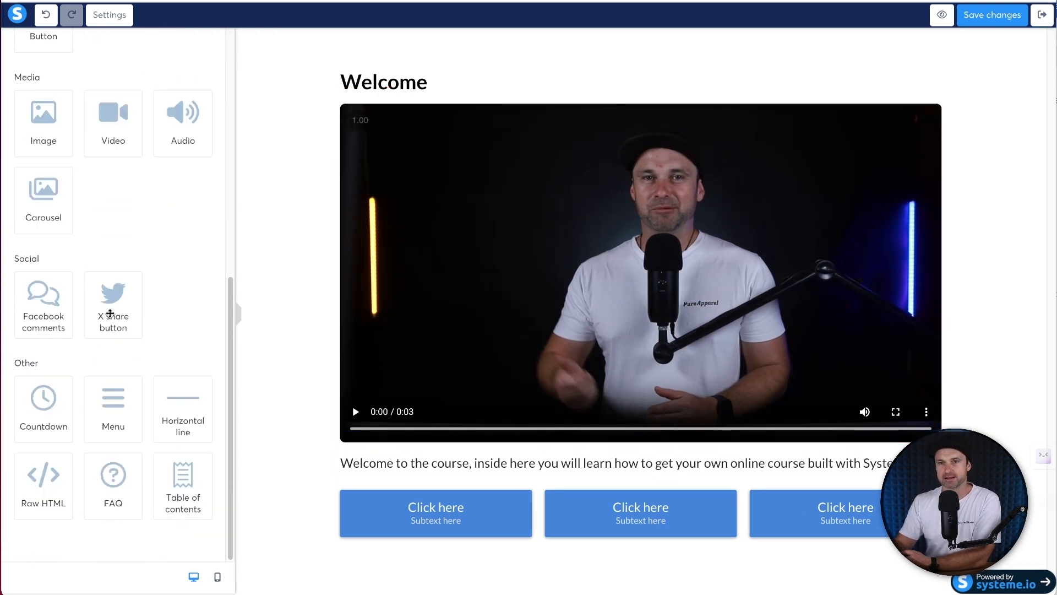
pyautogui.scroll(8, 118, 391)
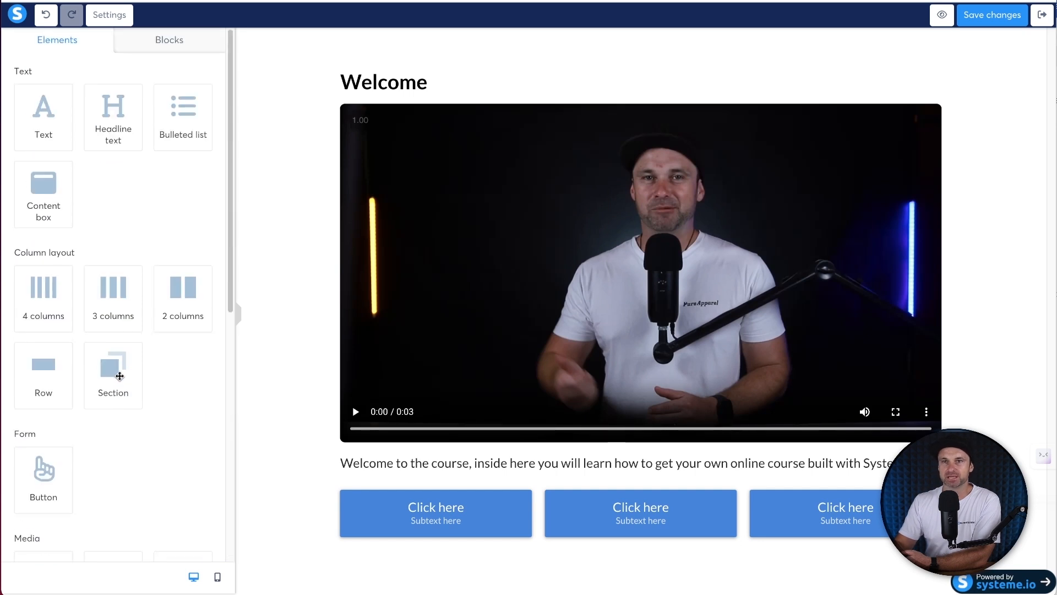
pyautogui.click(1011, 20)
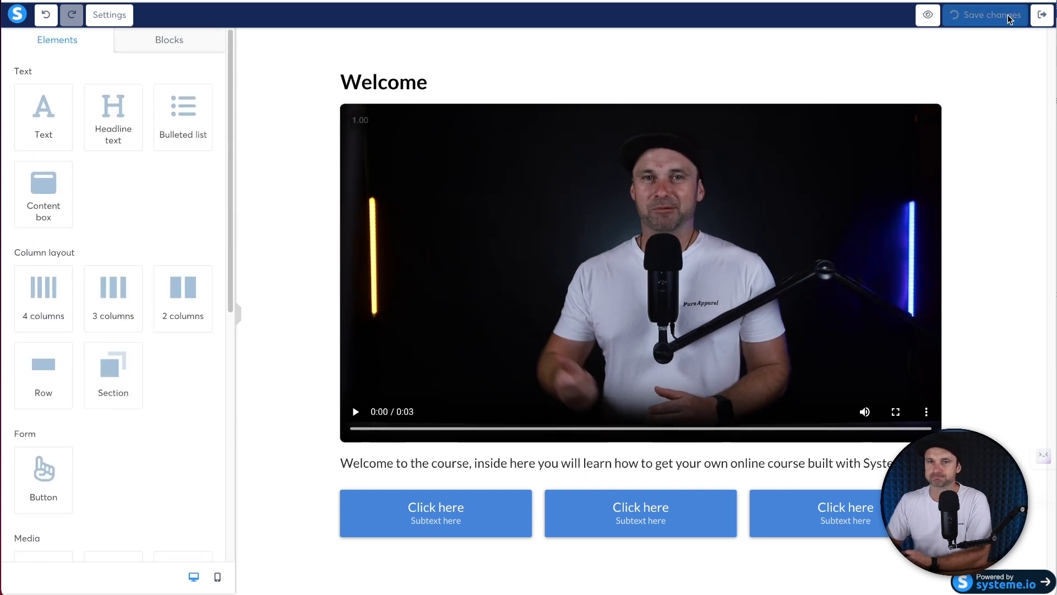
pyautogui.click(1043, 14)
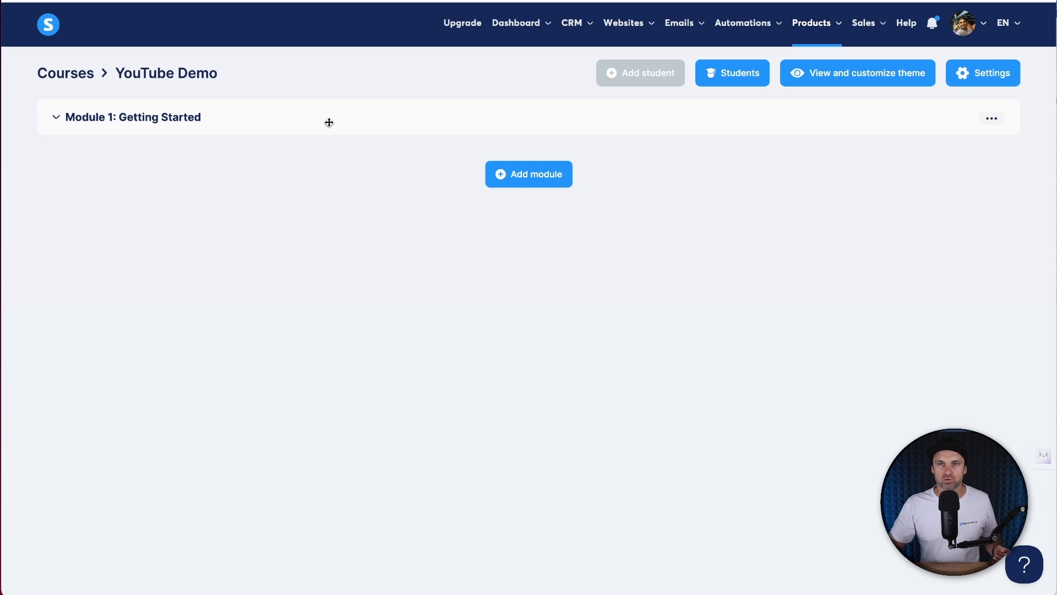
# - Expand Module 1 and duplicate the Welcome lecture three times, copying each new copy in turn
pyautogui.click(69, 121)
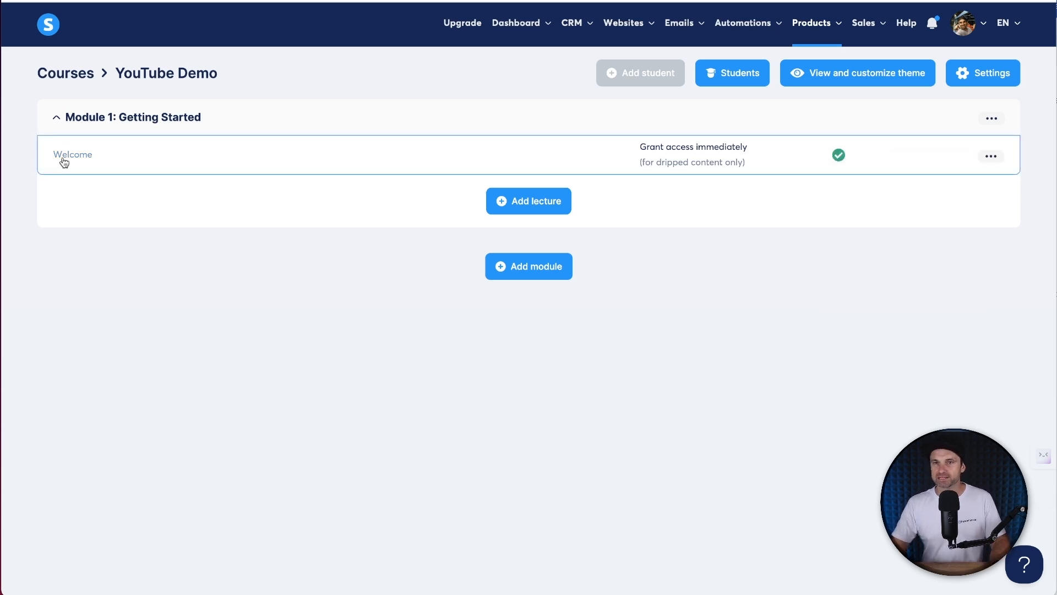
pyautogui.moveTo(990, 159)
pyautogui.click(887, 284)
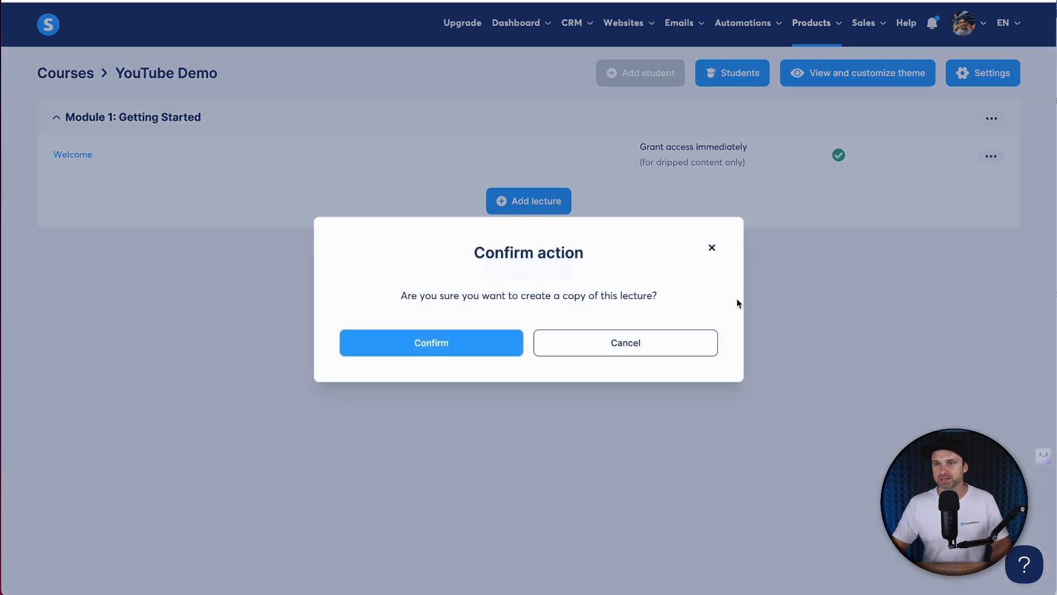
pyautogui.click(430, 338)
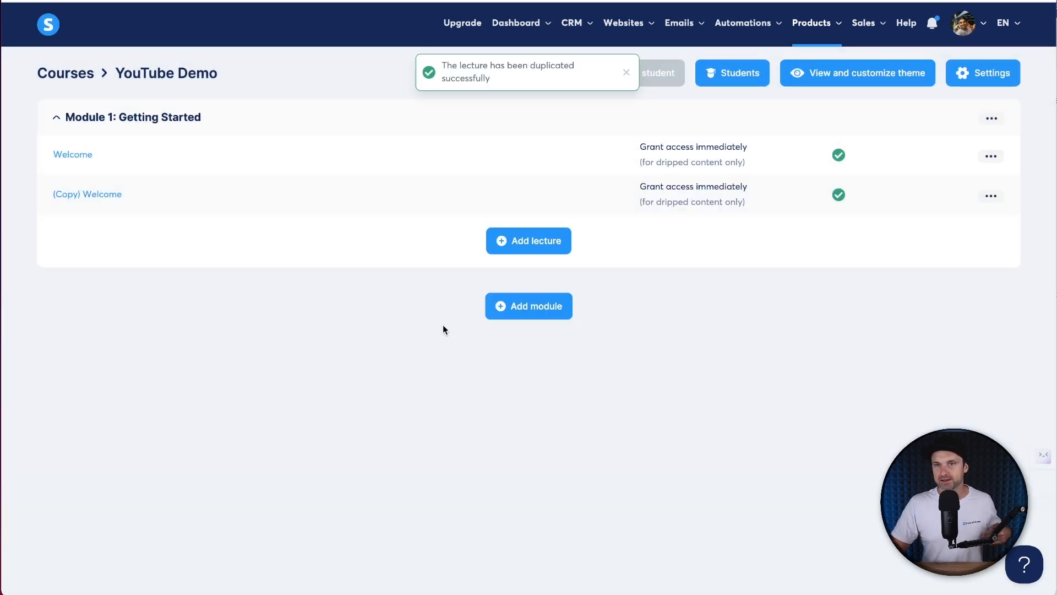
pyautogui.moveTo(991, 200)
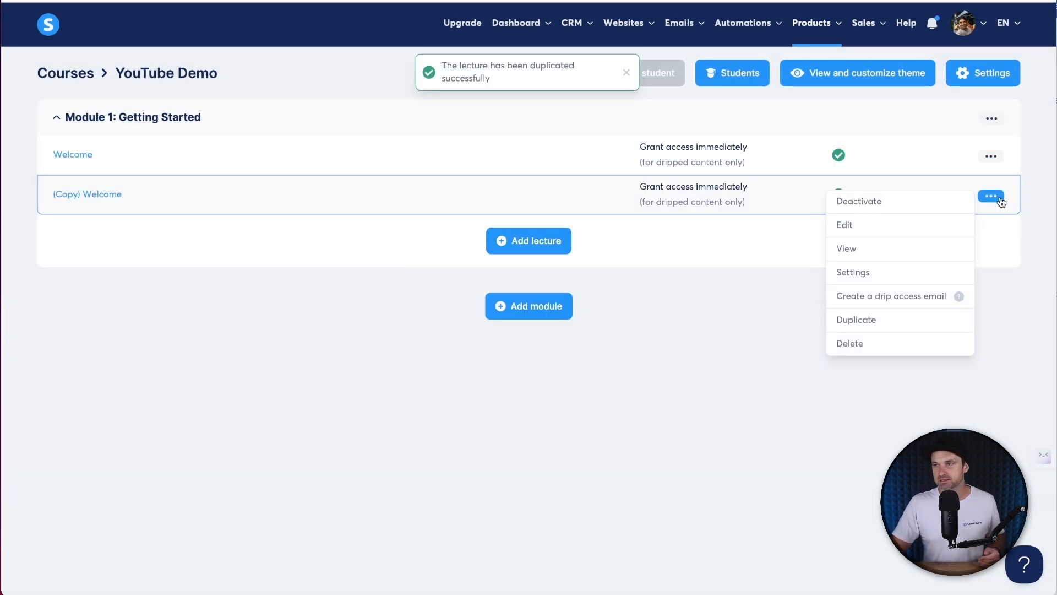
pyautogui.click(846, 321)
pyautogui.click(443, 344)
pyautogui.moveTo(991, 238)
pyautogui.click(862, 359)
pyautogui.click(447, 332)
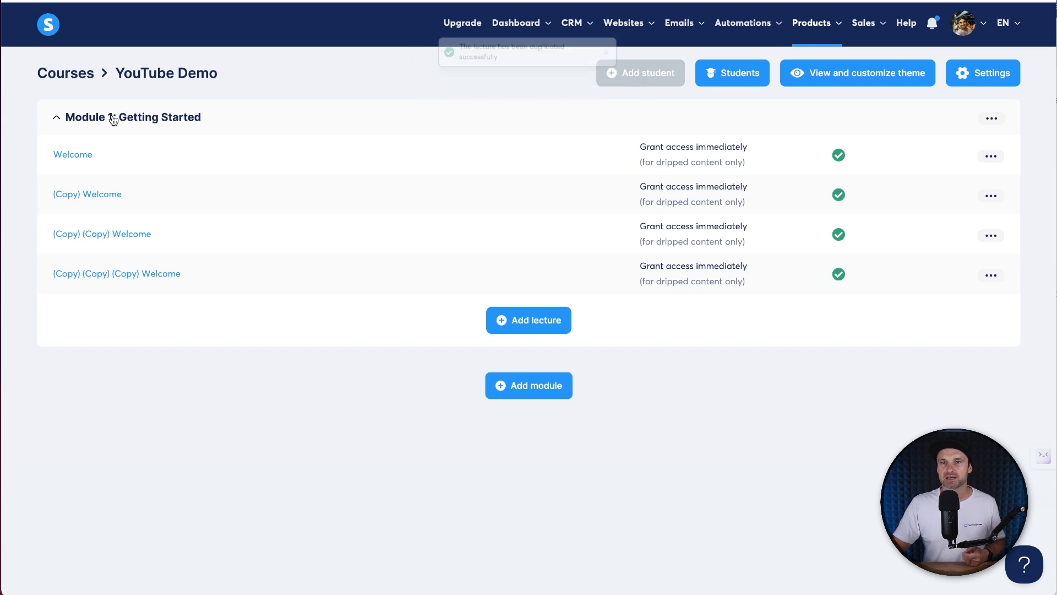
# - Rename the (Copy) Welcome lecture to 'First things first'
pyautogui.click(991, 197)
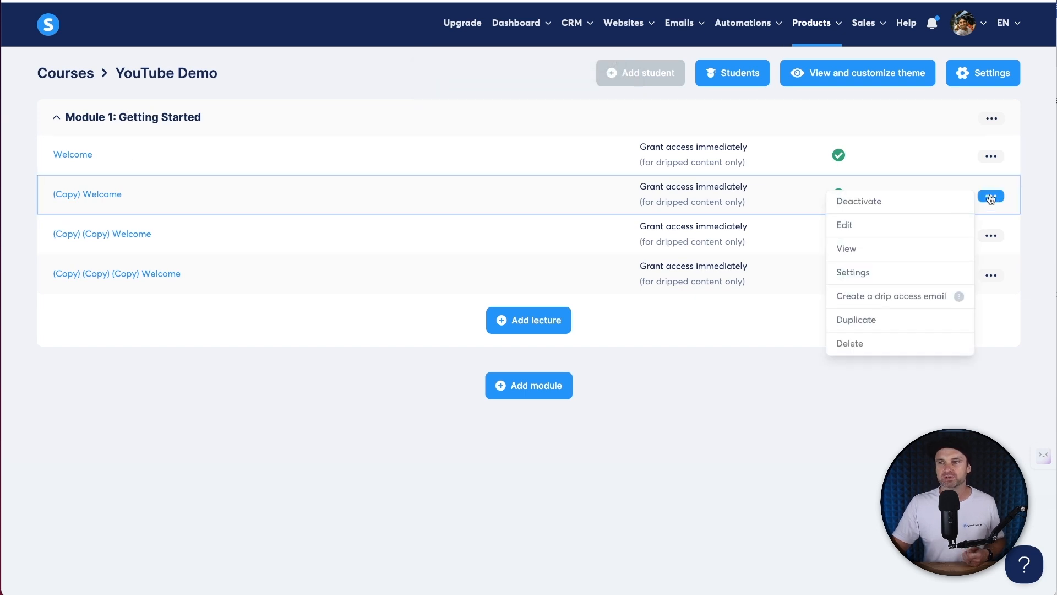
pyautogui.click(990, 197)
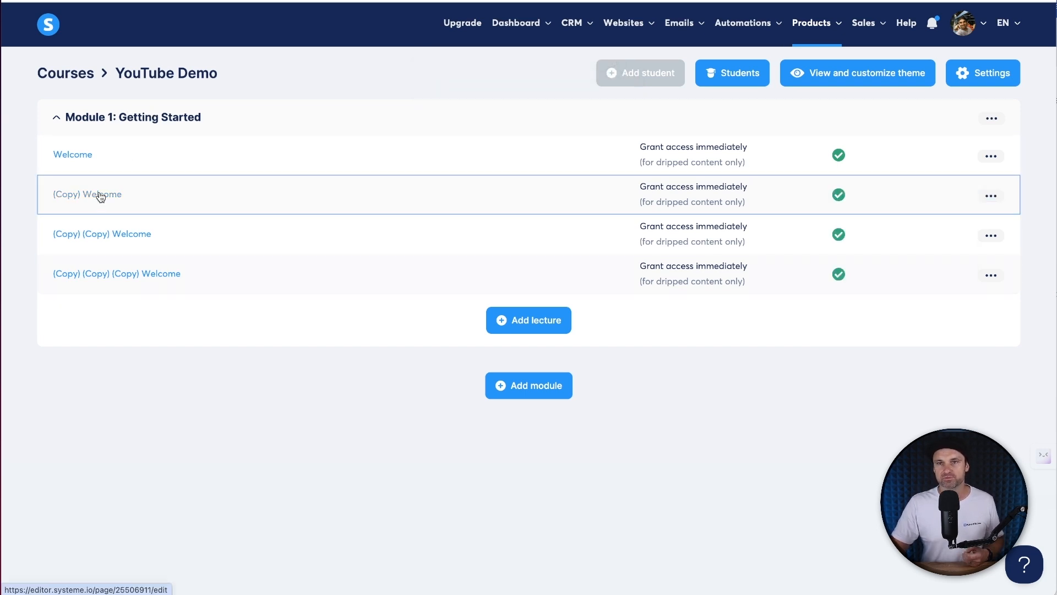
pyautogui.click(991, 196)
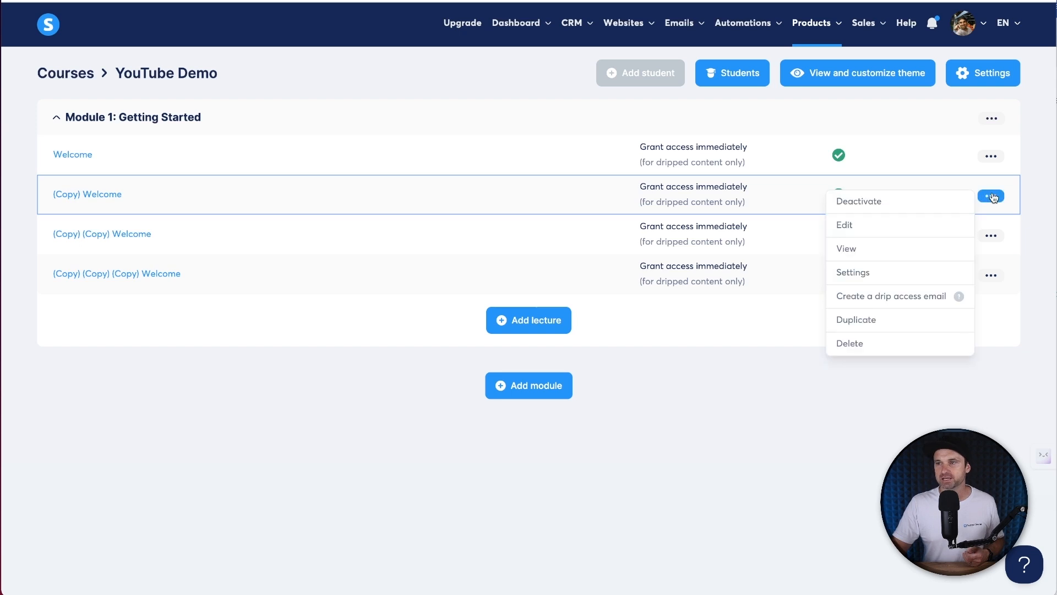
pyautogui.click(854, 273)
pyautogui.tripleClick(400, 255)
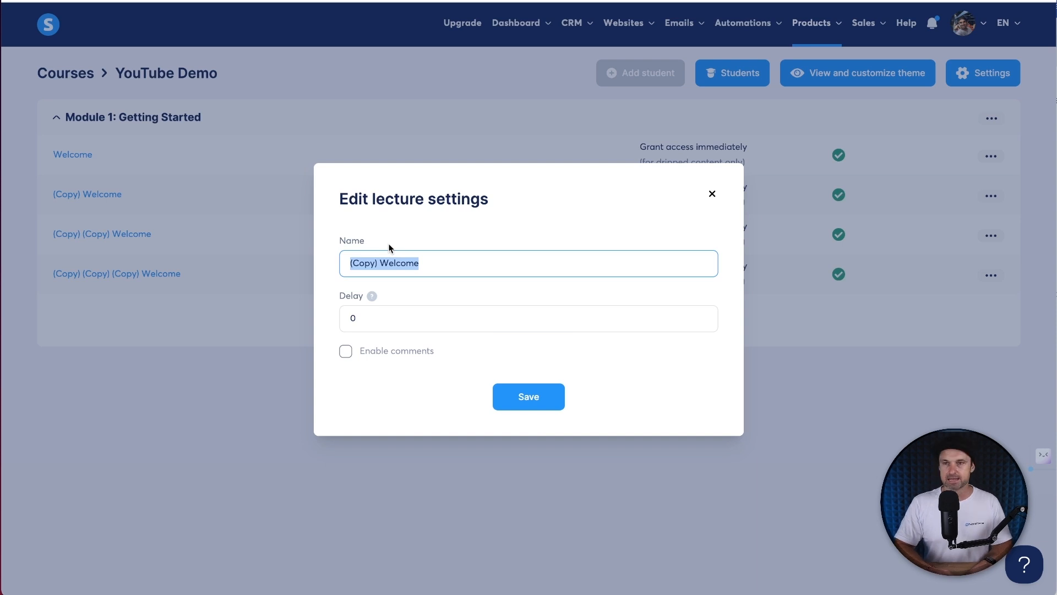
pyautogui.write('First things first')
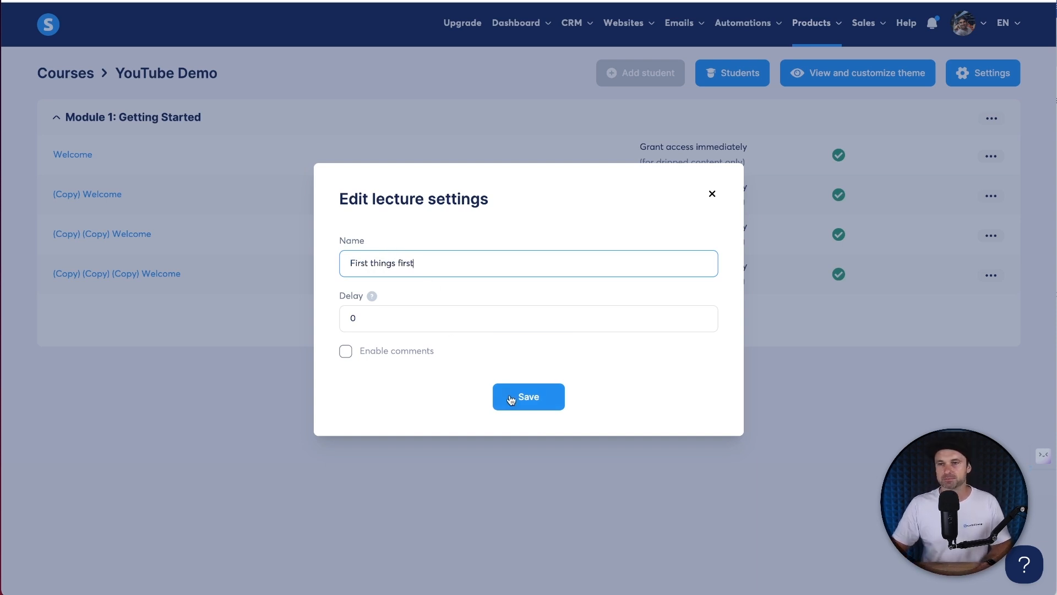
pyautogui.click(511, 399)
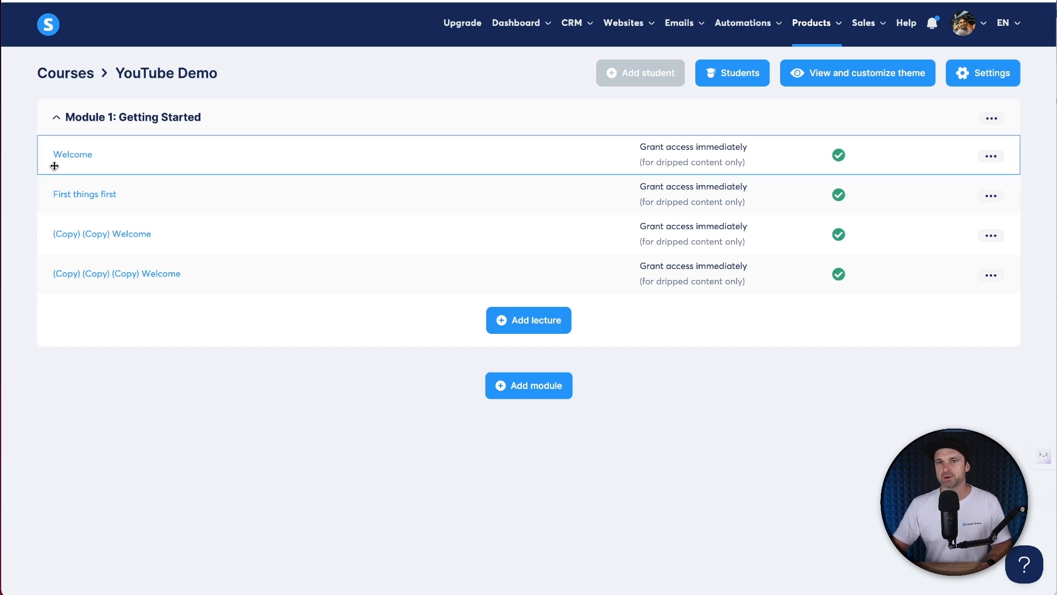
# - Rename the (Copy) (Copy) Welcome lecture to 'YouTube tricks for growth'
pyautogui.click(991, 236)
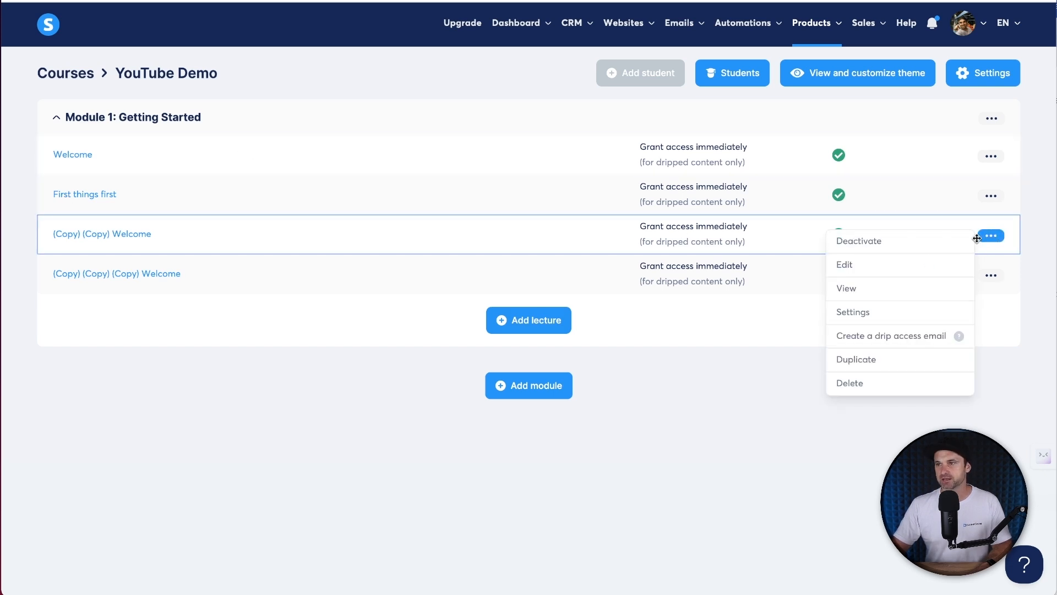
pyautogui.click(890, 309)
pyautogui.click(460, 265)
pyautogui.hotkey('ctrl', 'a')
pyautogui.write('Y')
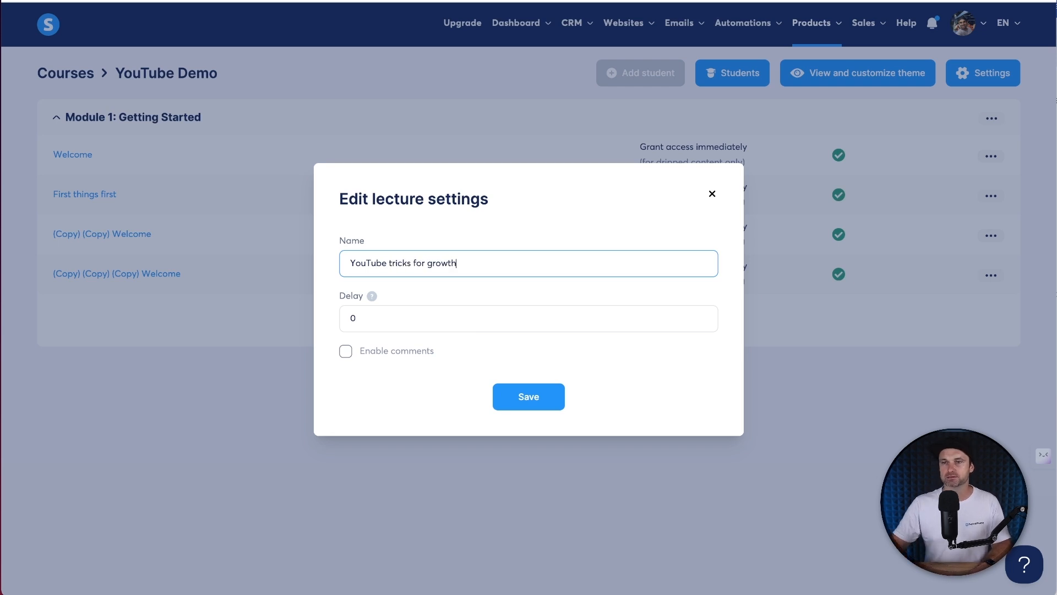
pyautogui.click(517, 388)
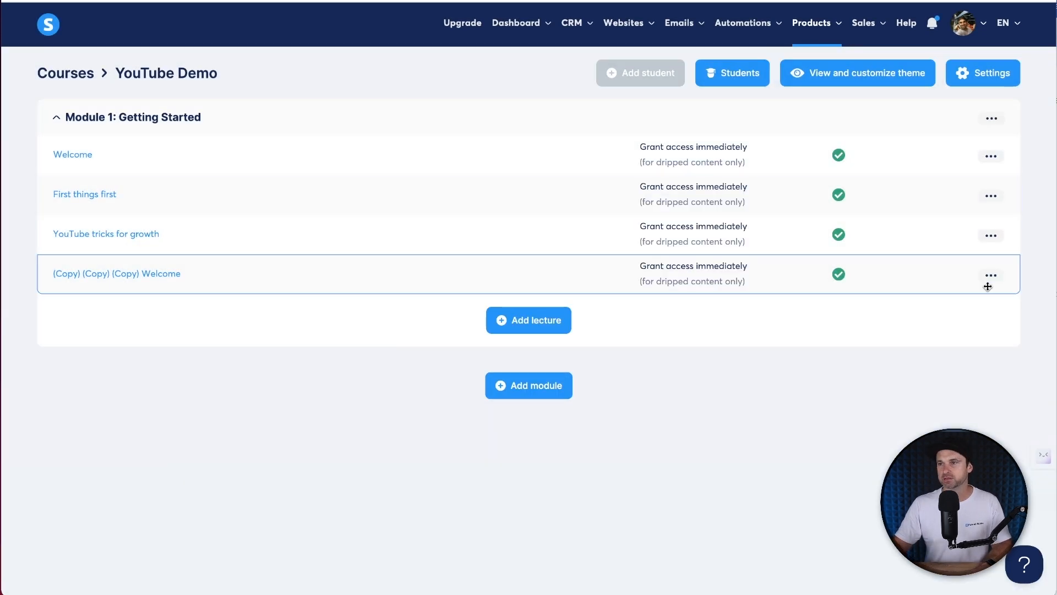
# - Rename the last copied lecture to 'Optimisations before you begin'
pyautogui.click(991, 275)
pyautogui.click(879, 355)
pyautogui.click(455, 257)
pyautogui.hotkey('ctrl', 'a')
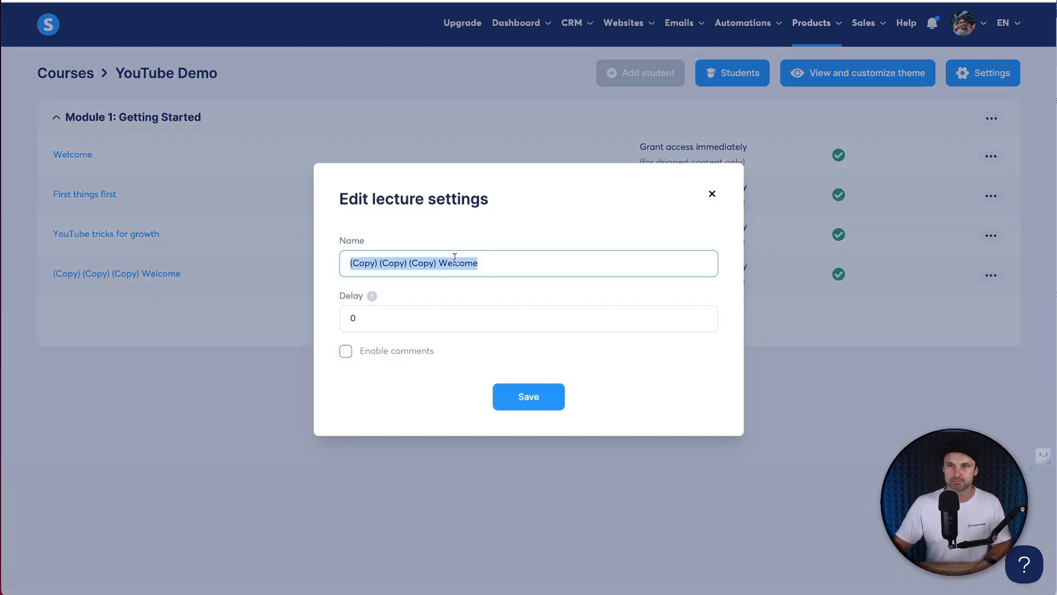
pyautogui.write('Optimisations before you begin')
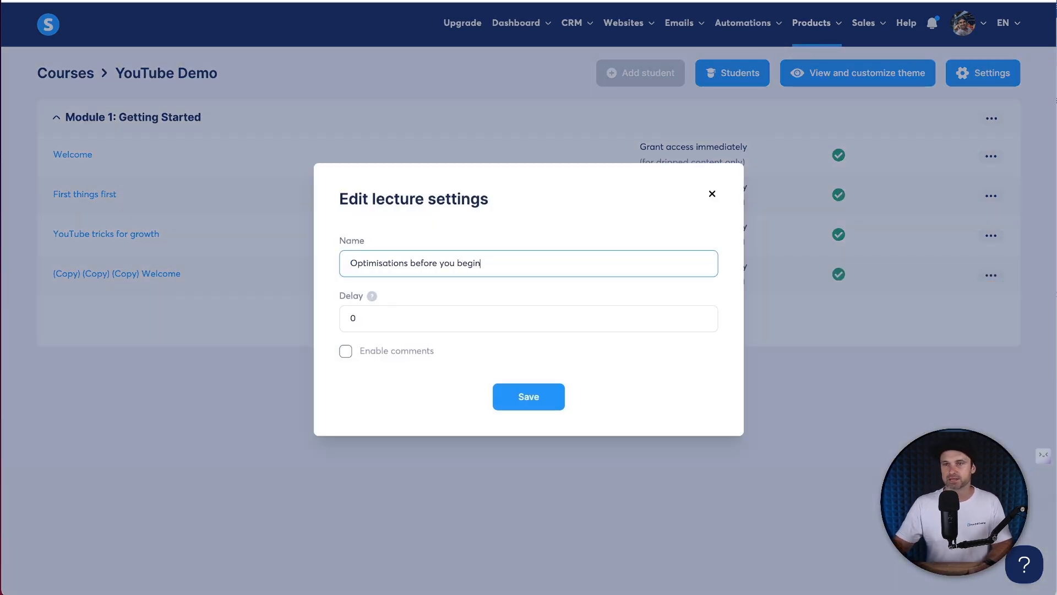
pyautogui.click(531, 399)
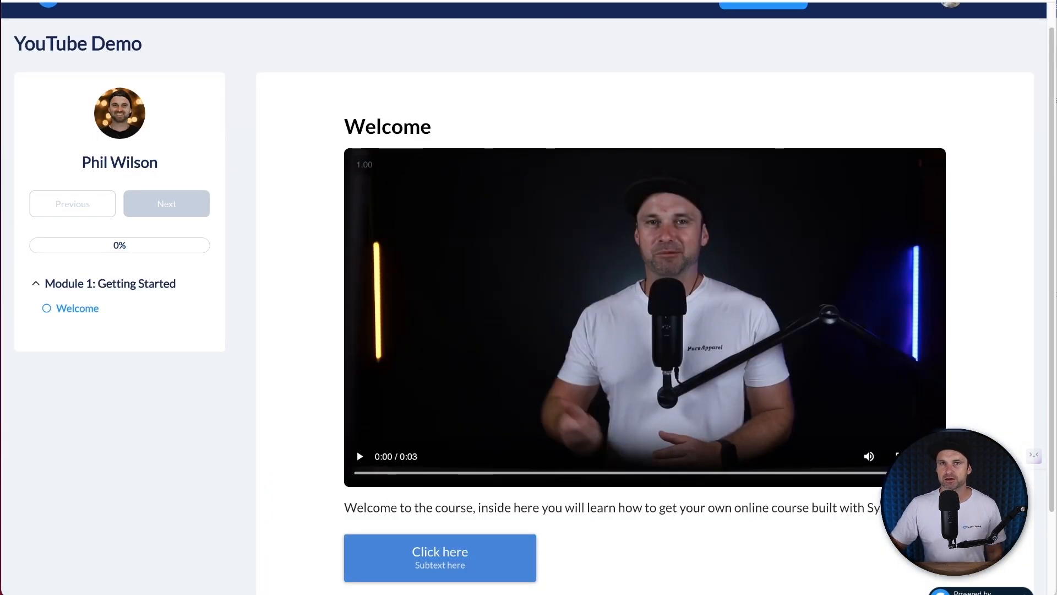
pyautogui.press('super+r')
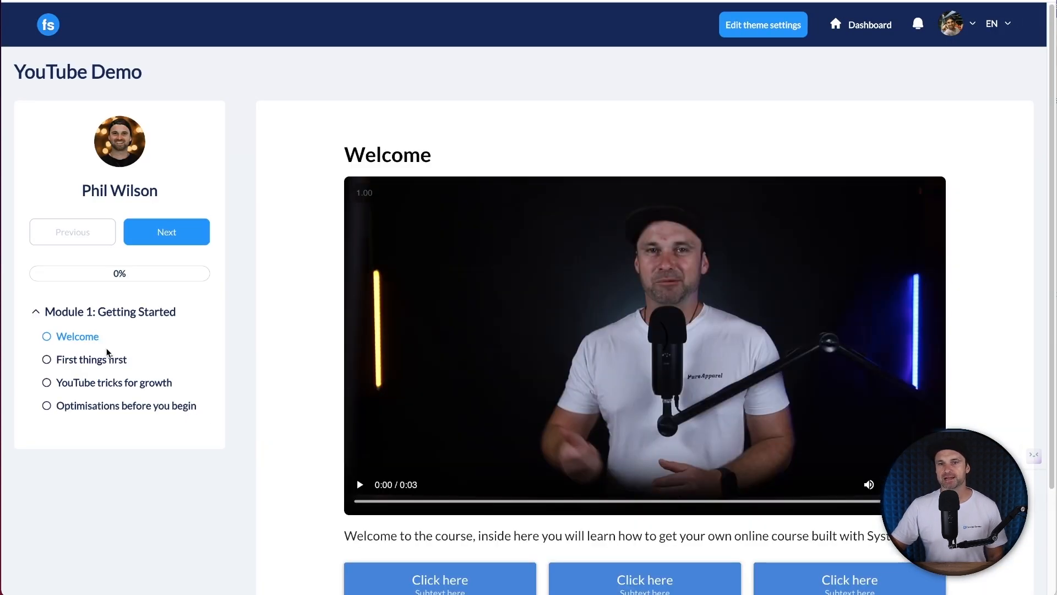
pyautogui.click(84, 352)
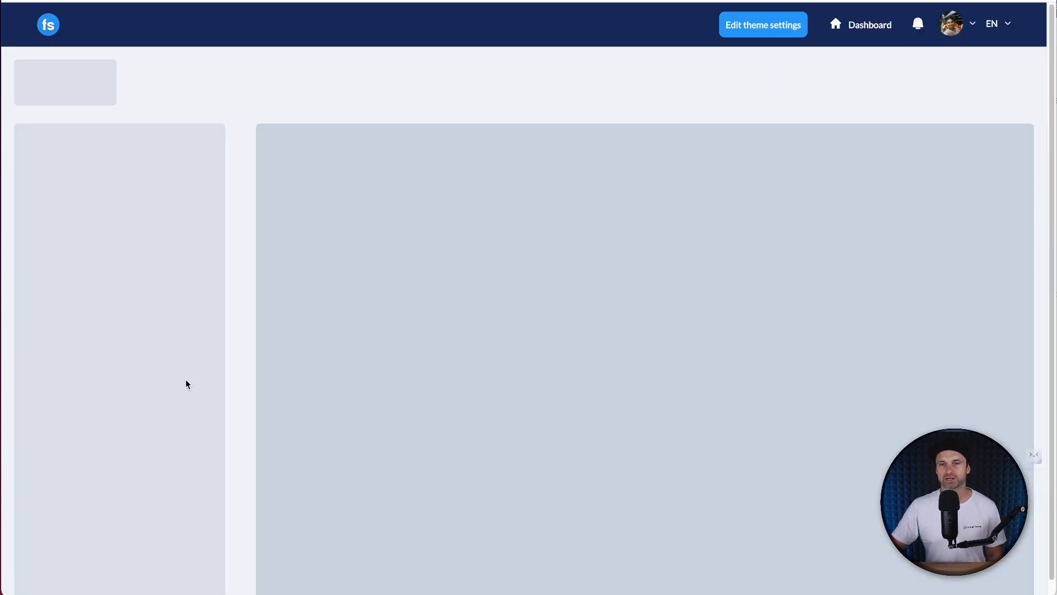
pyautogui.scroll(-2, 475, 346)
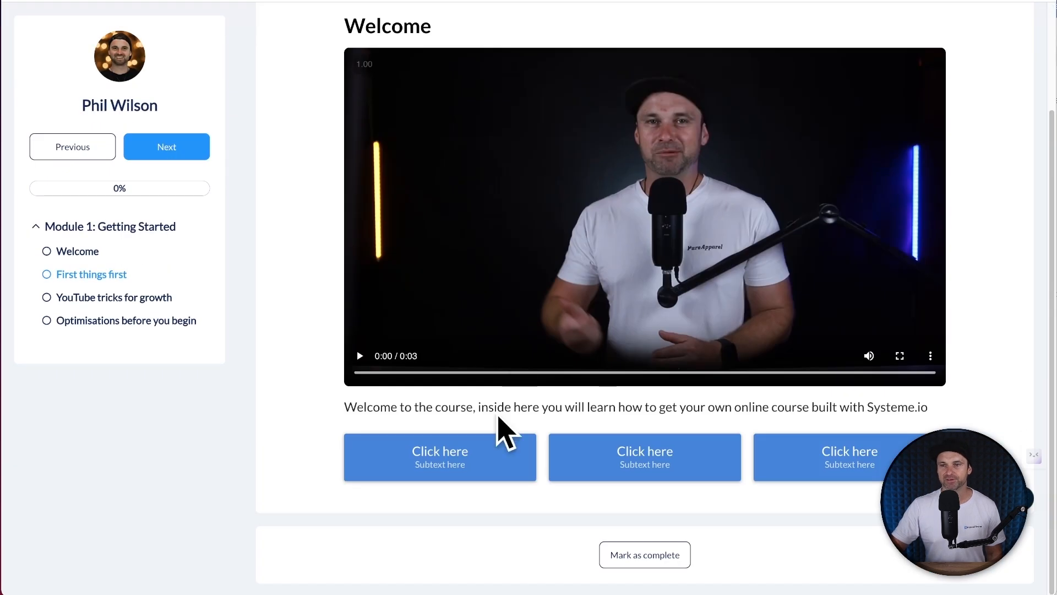
pyautogui.click(91, 297)
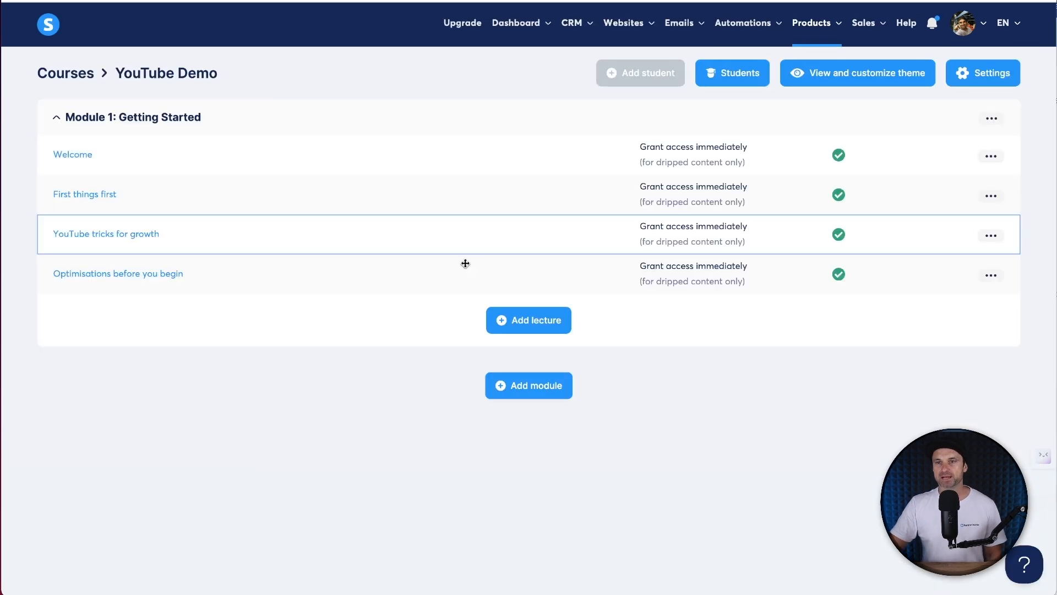
# - Add a new module named 'Module 2: Building Your Foundation' to the course
pyautogui.click(549, 390)
pyautogui.click(501, 302)
pyautogui.write('Module 2: Building')
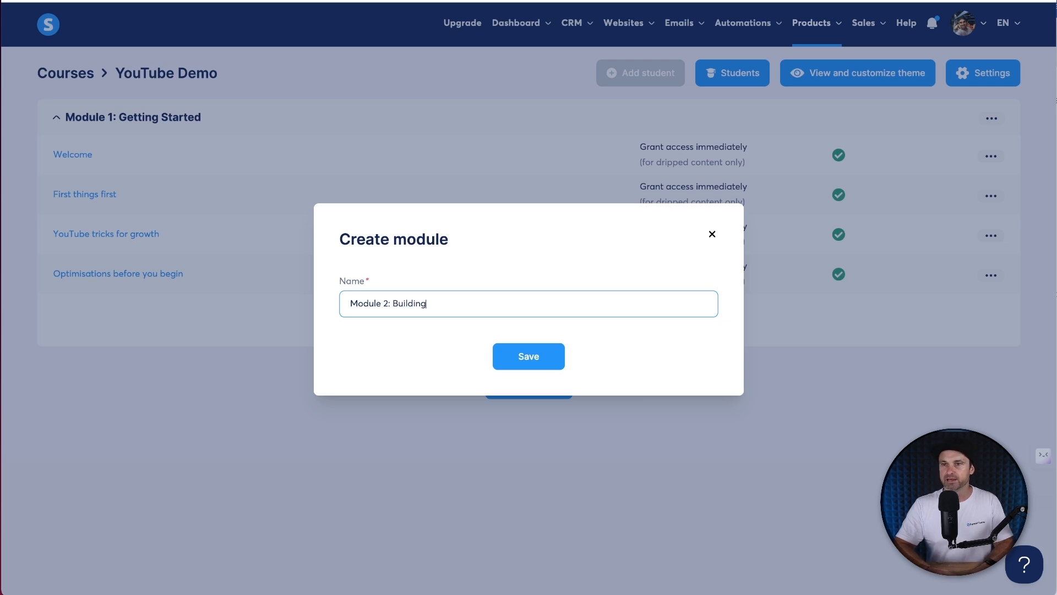
pyautogui.write(' Your Foundation')
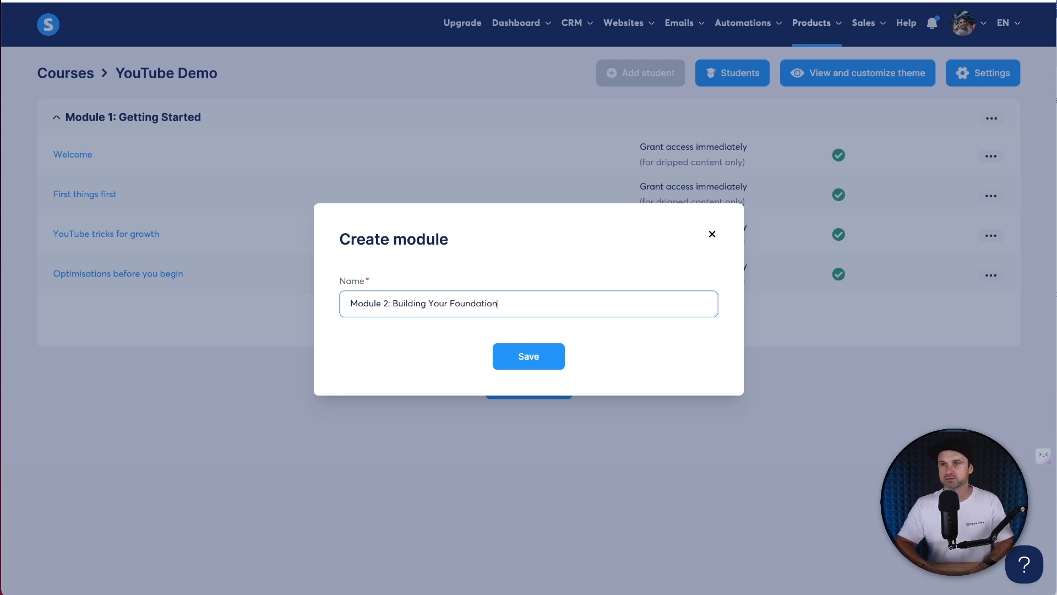
pyautogui.click(539, 357)
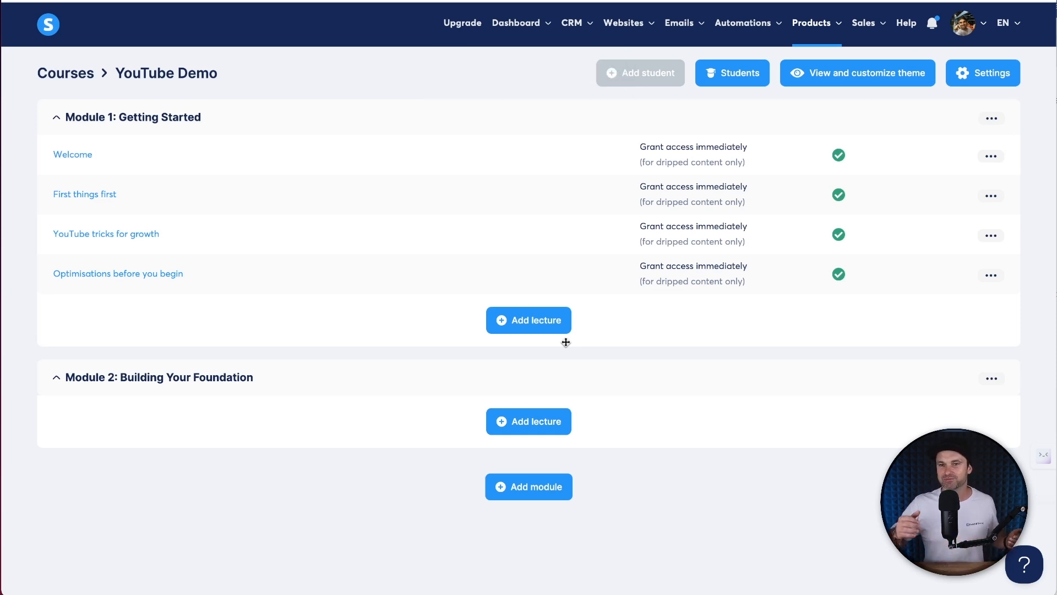
pyautogui.click(991, 275)
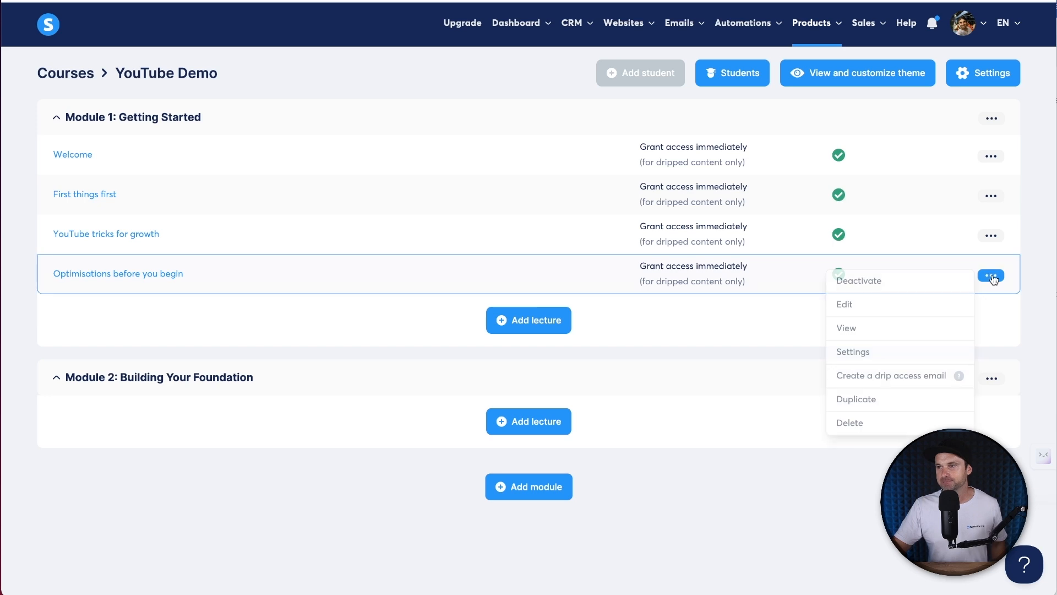
# - Duplicate the 'Optimisations before you begin' lecture and drag the copy into Module 2
pyautogui.click(992, 277)
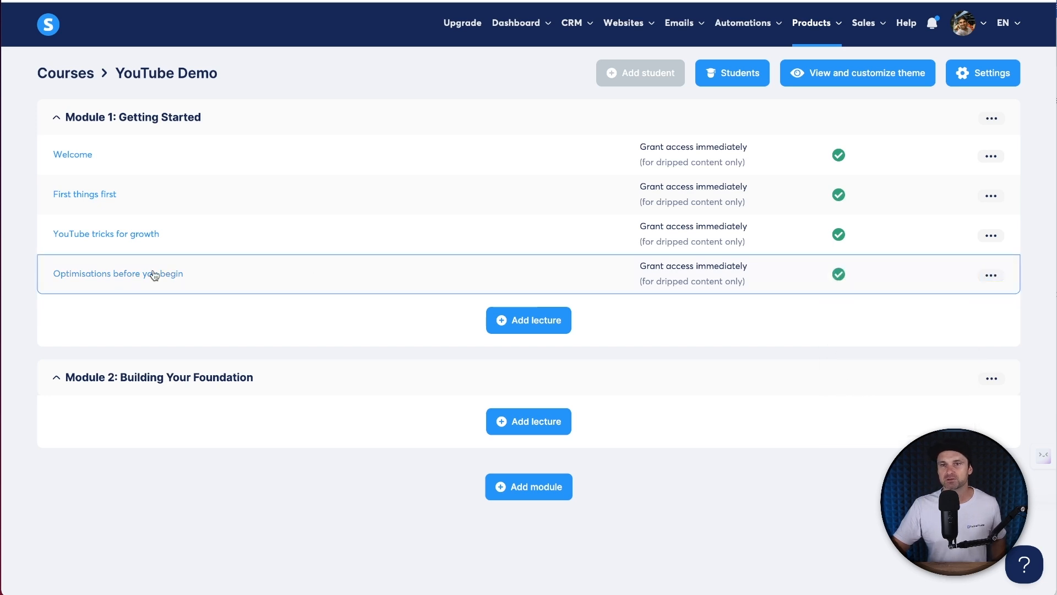
pyautogui.click(991, 275)
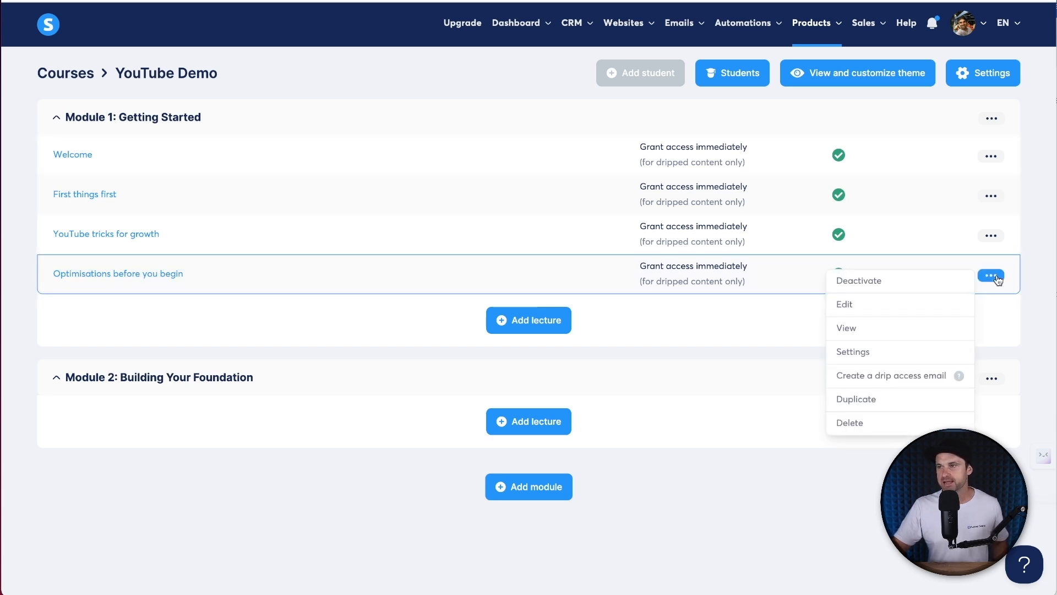
pyautogui.click(877, 402)
pyautogui.click(357, 339)
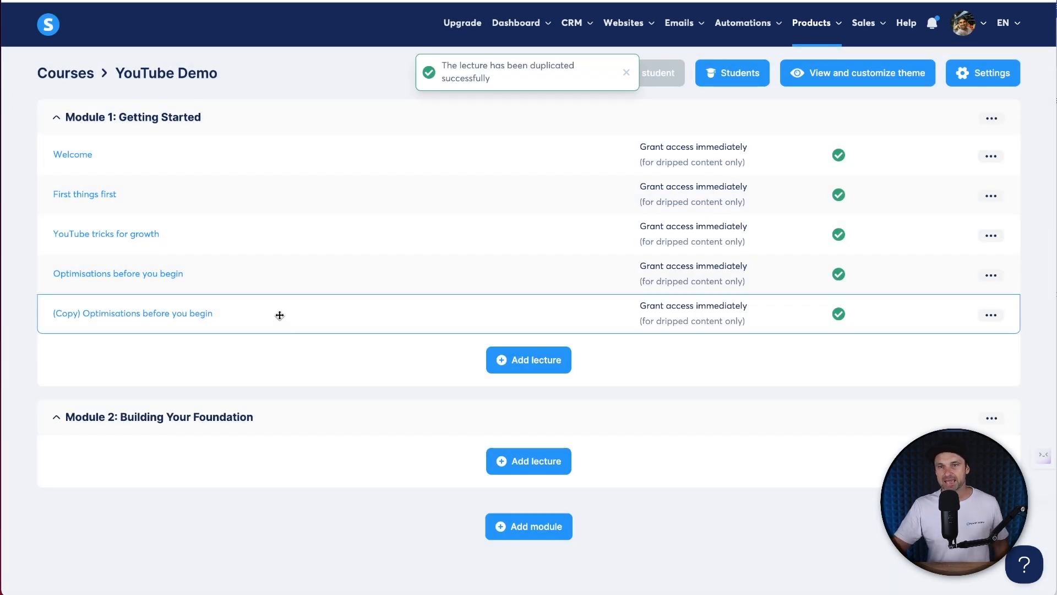
pyautogui.moveTo(266, 312); pyautogui.dragTo(271, 437)
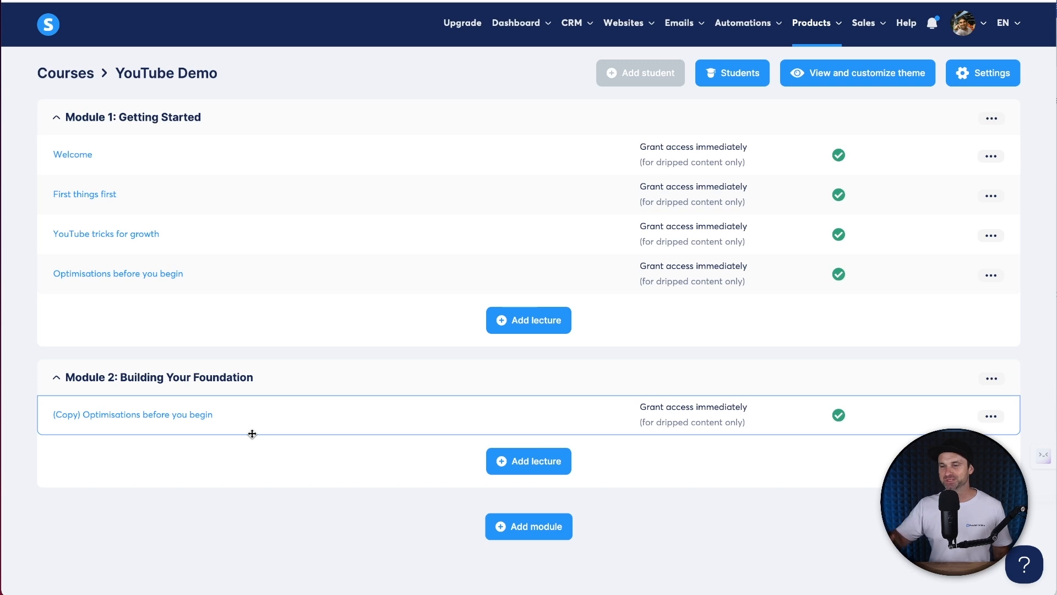
# - Rename the copied lecture in Module 2 to 'Starting on Solid Ground'
pyautogui.click(991, 416)
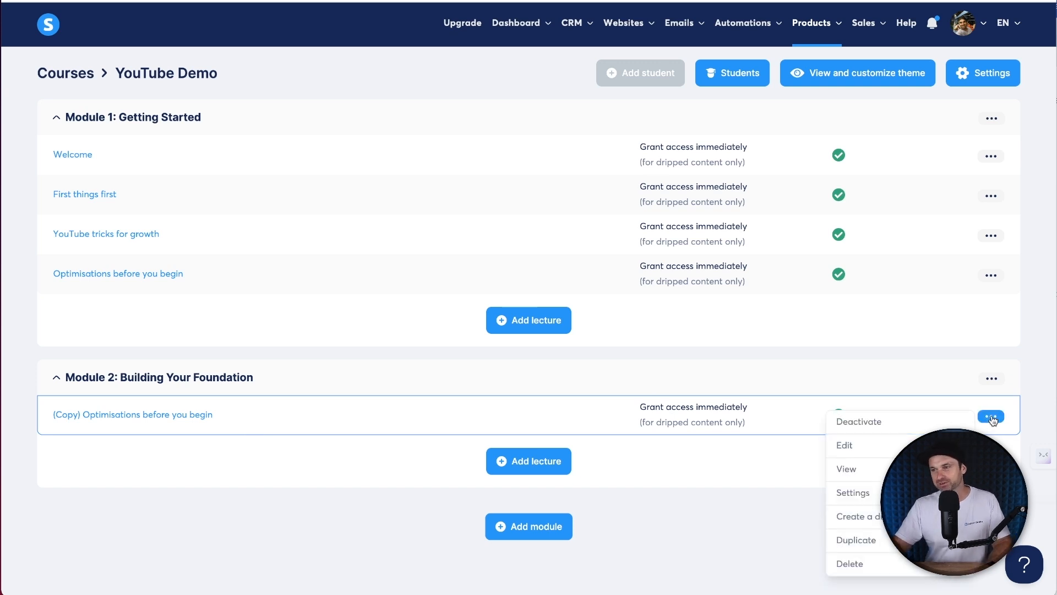
pyautogui.click(879, 494)
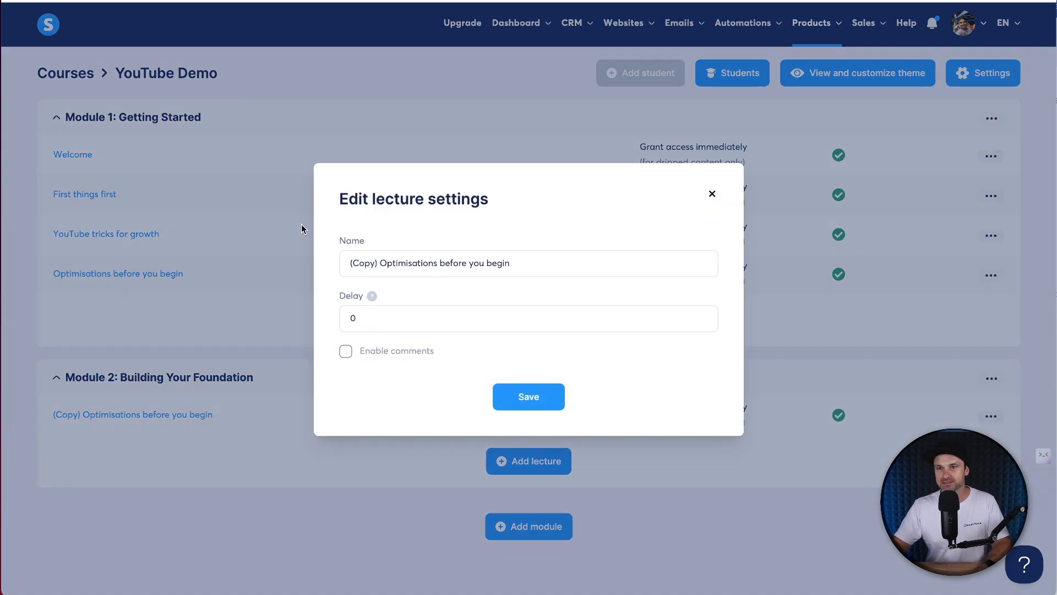
pyautogui.tripleClick(398, 252)
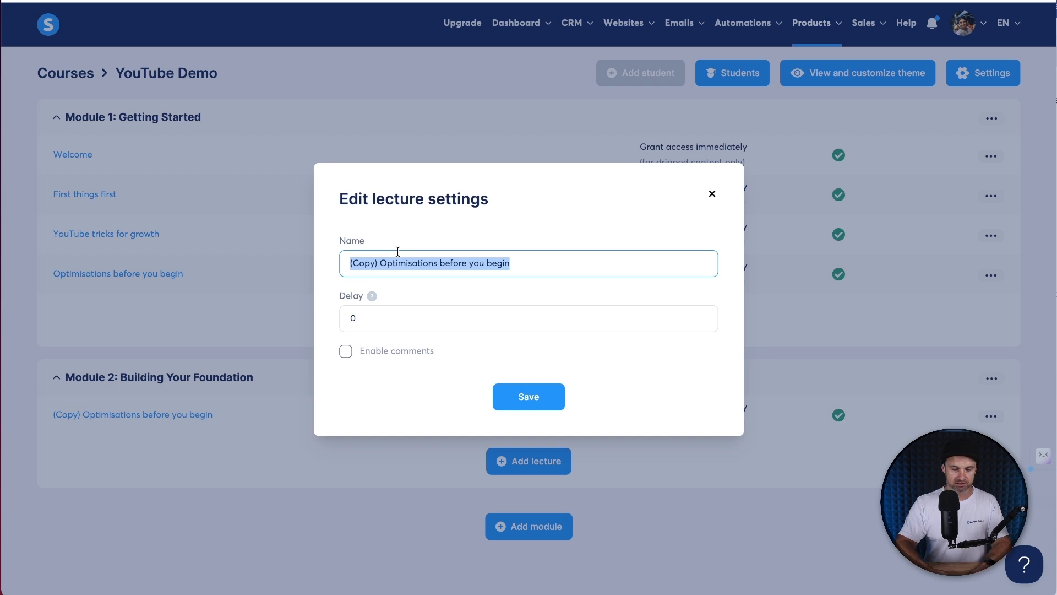
pyautogui.write('Starting on Solid Ground')
pyautogui.click(518, 398)
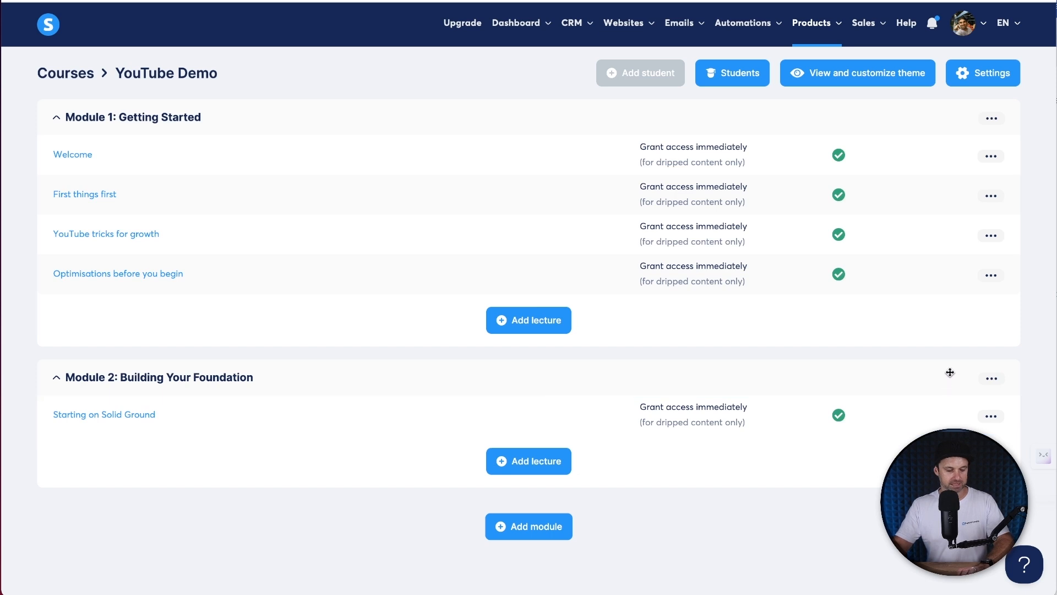
# - Make three successive duplicates of 'Starting on Solid Ground' in Module 2
pyautogui.click(991, 416)
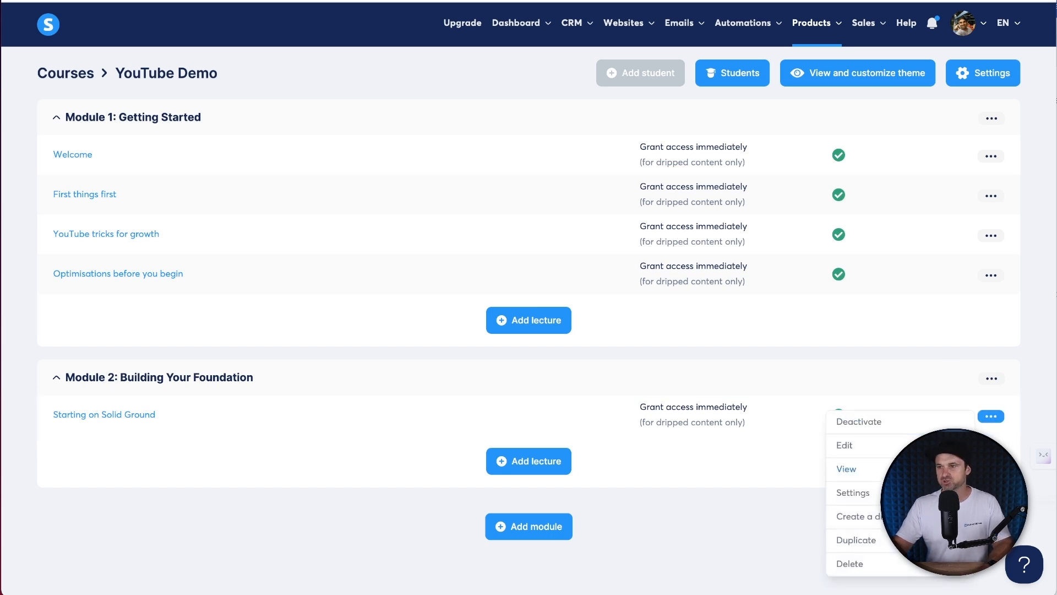
pyautogui.click(877, 540)
pyautogui.click(465, 346)
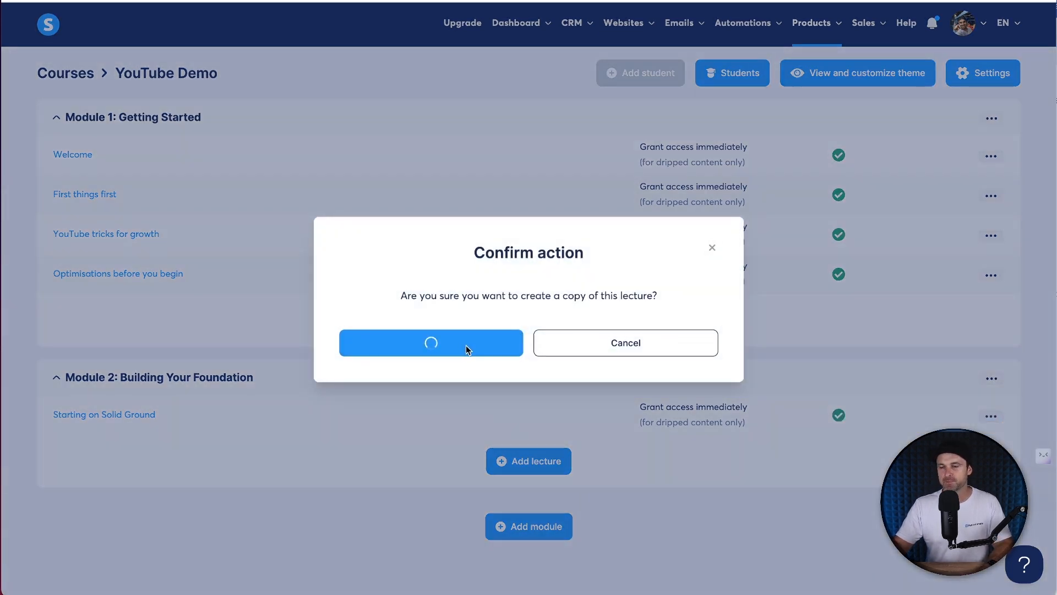
pyautogui.click(991, 455)
pyautogui.click(875, 426)
pyautogui.click(504, 348)
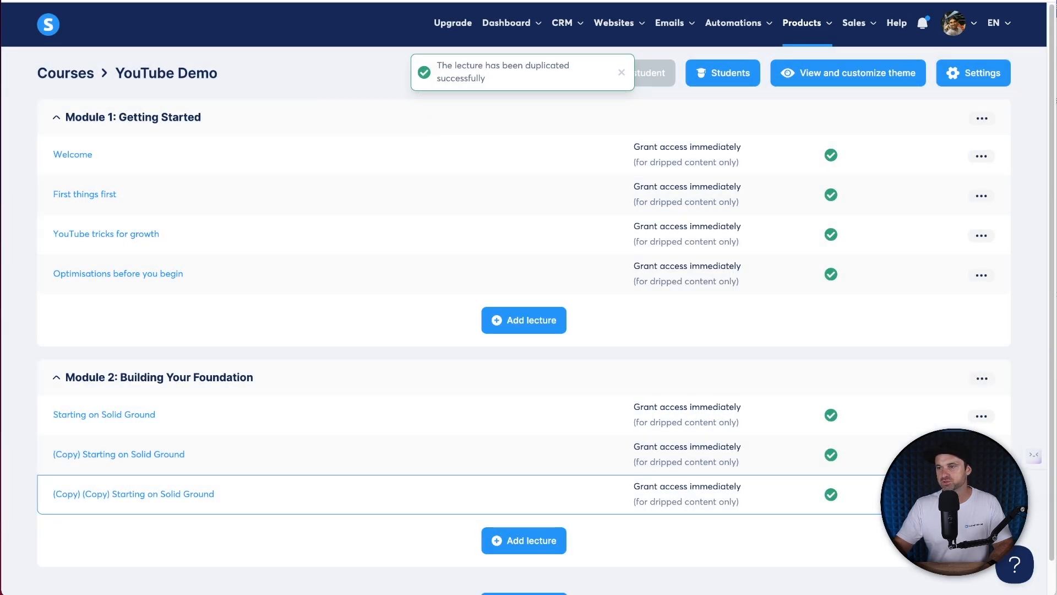
pyautogui.click(981, 494)
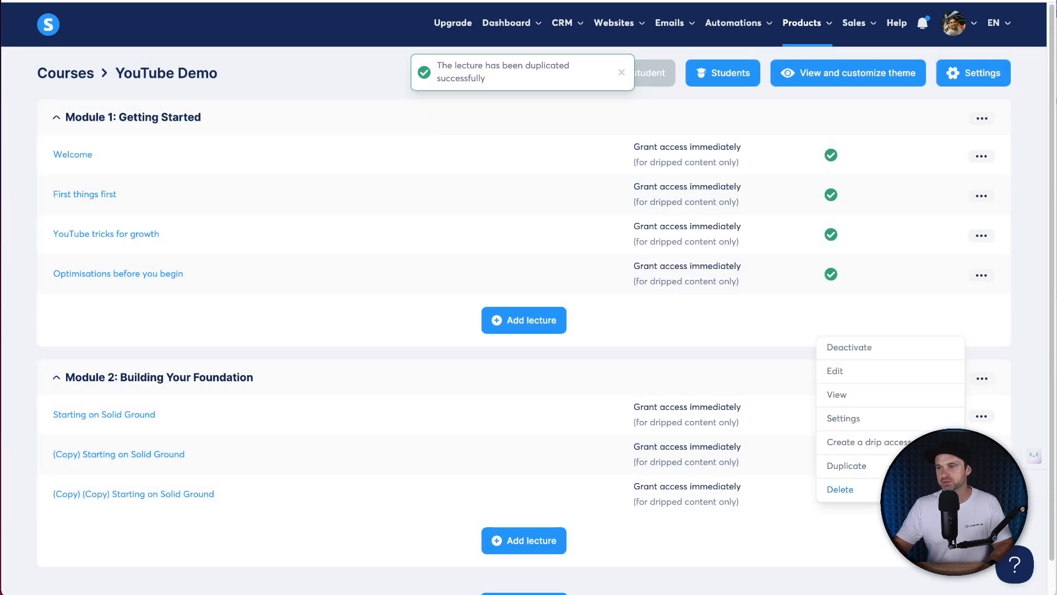
pyautogui.click(876, 463)
pyautogui.click(431, 342)
# - Open the first copy's settings and select its name for renaming
pyautogui.click(981, 455)
pyautogui.click(879, 380)
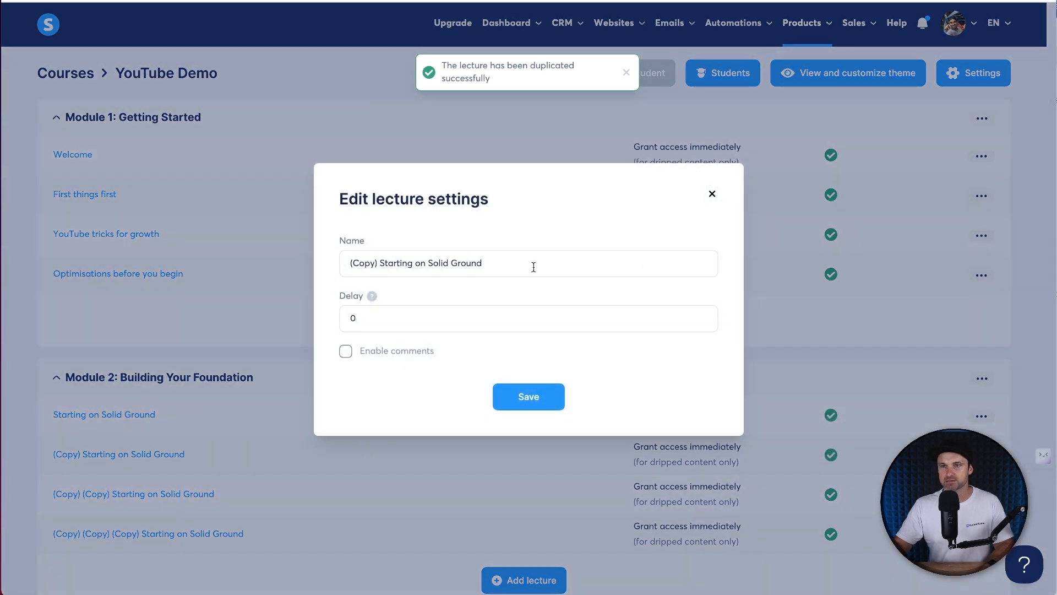
pyautogui.tripleClick(533, 265)
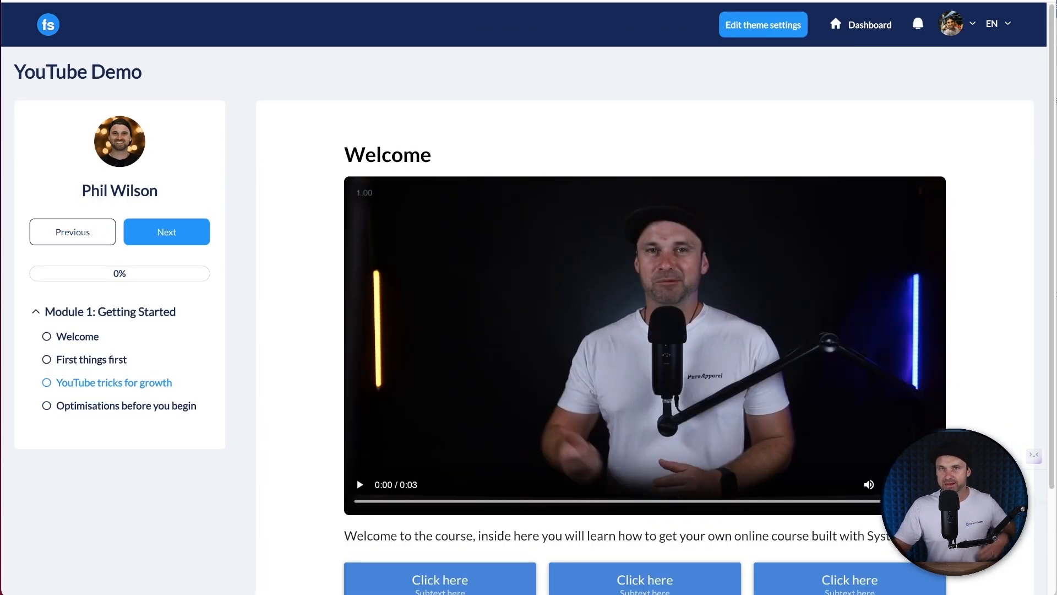
# - Open the Google Workspace lesson in the student course preview and scroll through it
pyautogui.click(31, 1)
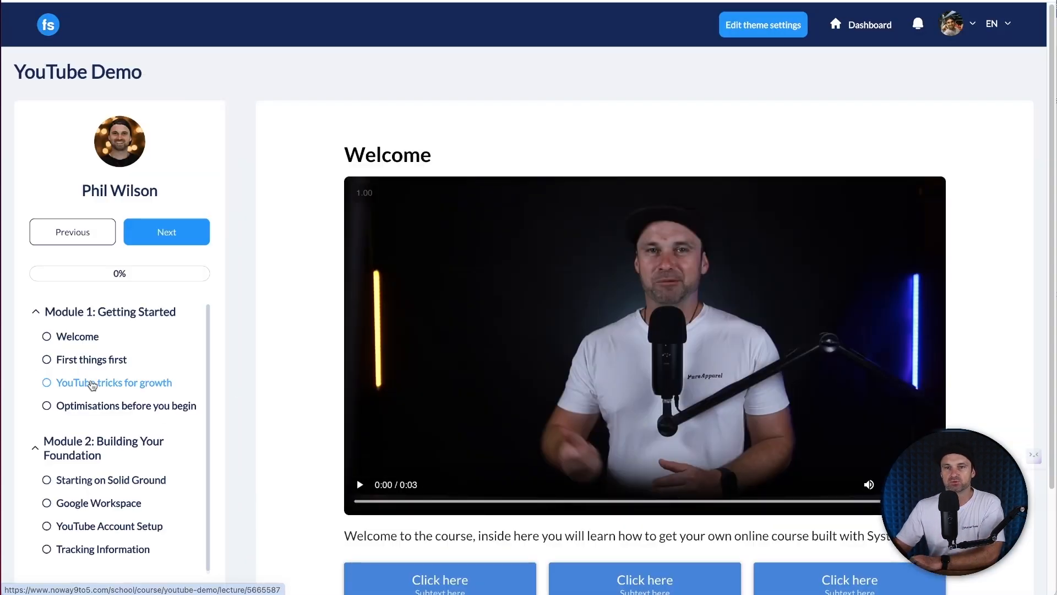
pyautogui.click(110, 502)
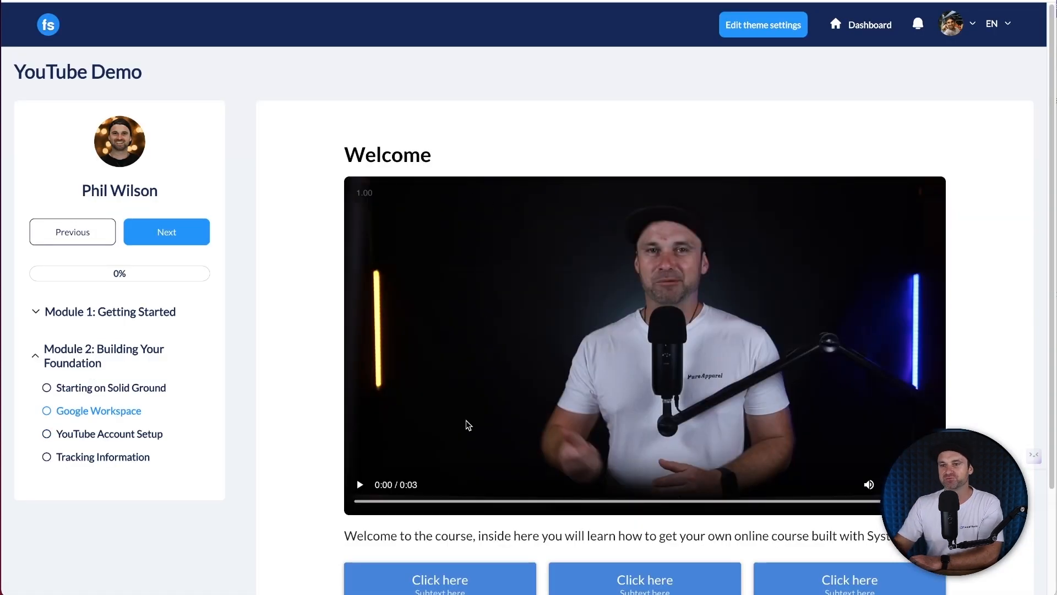
pyautogui.scroll(-1, 427, 567)
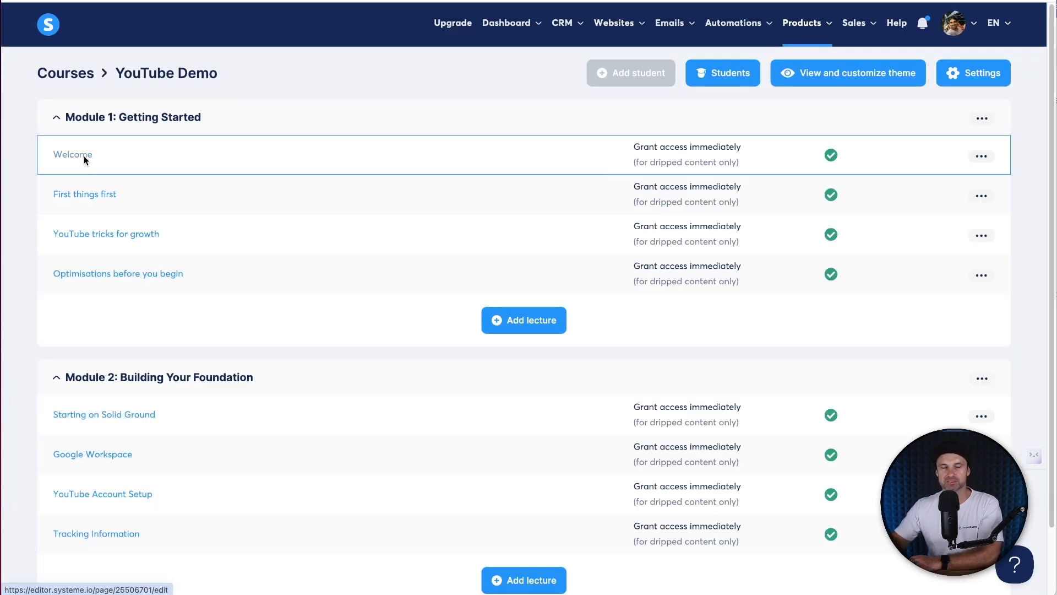
# - Open the Welcome lecture page in the editor and inspect its headline, video and paragraph
pyautogui.click(83, 155)
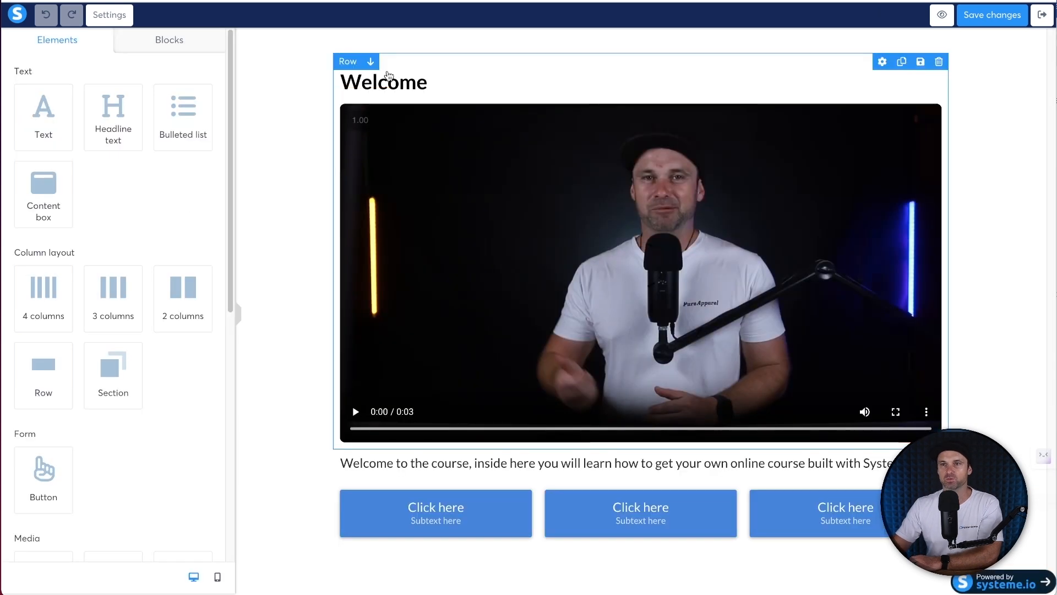
pyautogui.click(394, 83)
pyautogui.click(424, 180)
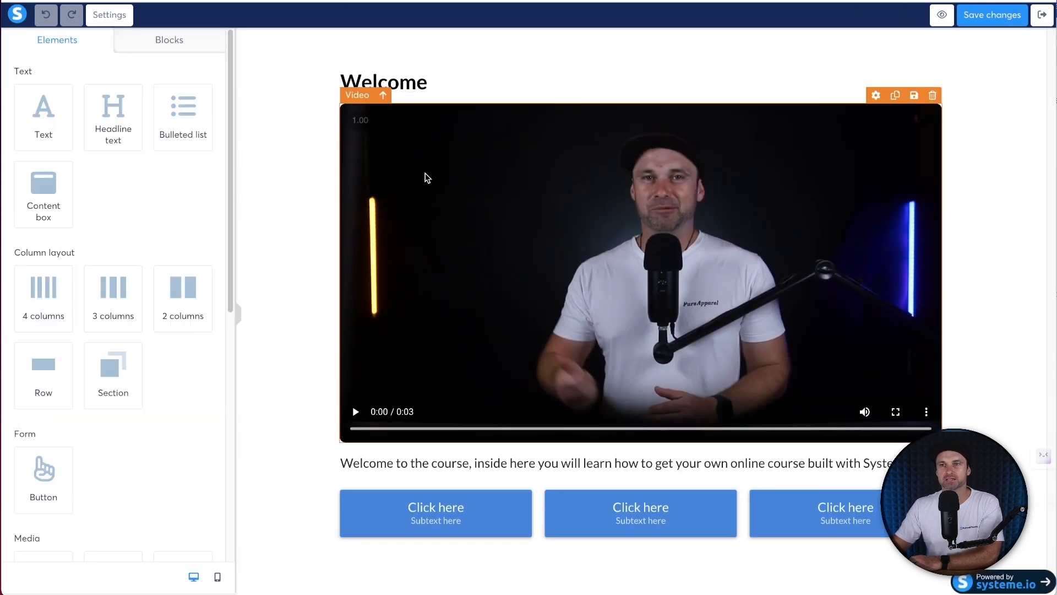
pyautogui.click(425, 177)
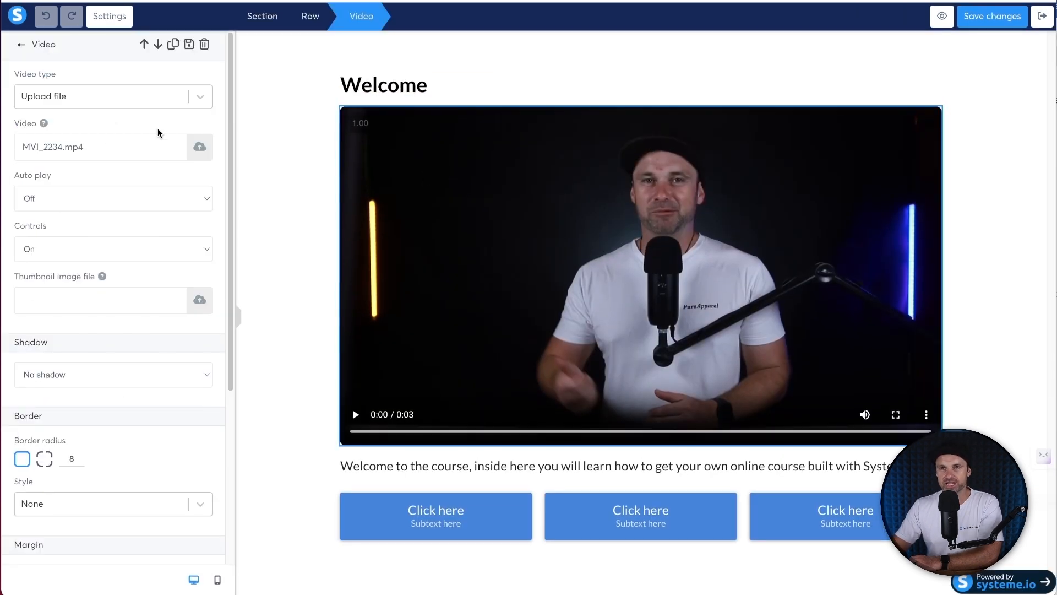
pyautogui.click(517, 468)
pyautogui.click(504, 470)
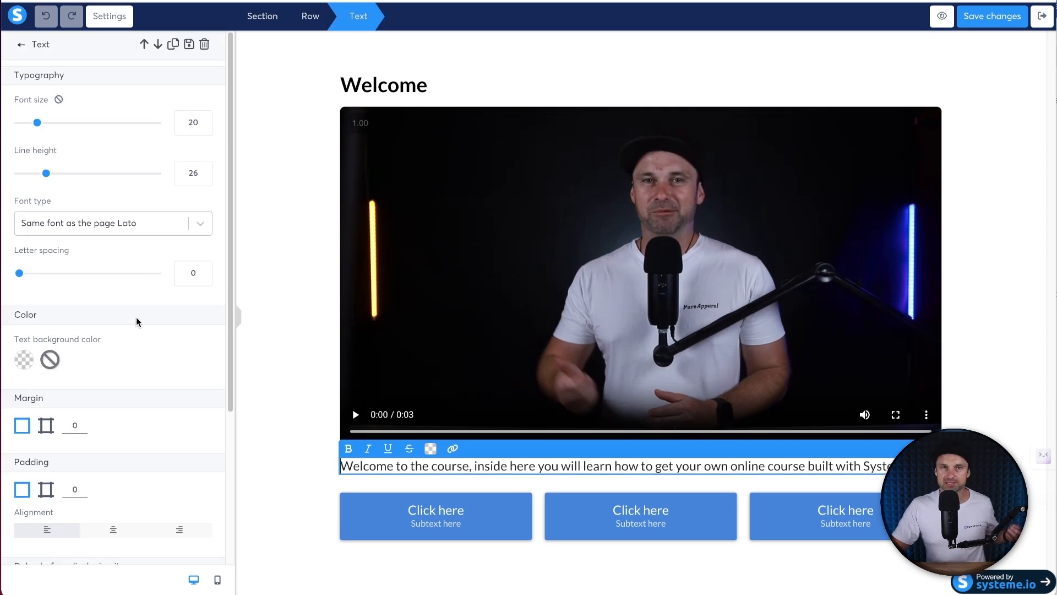
pyautogui.click(464, 508)
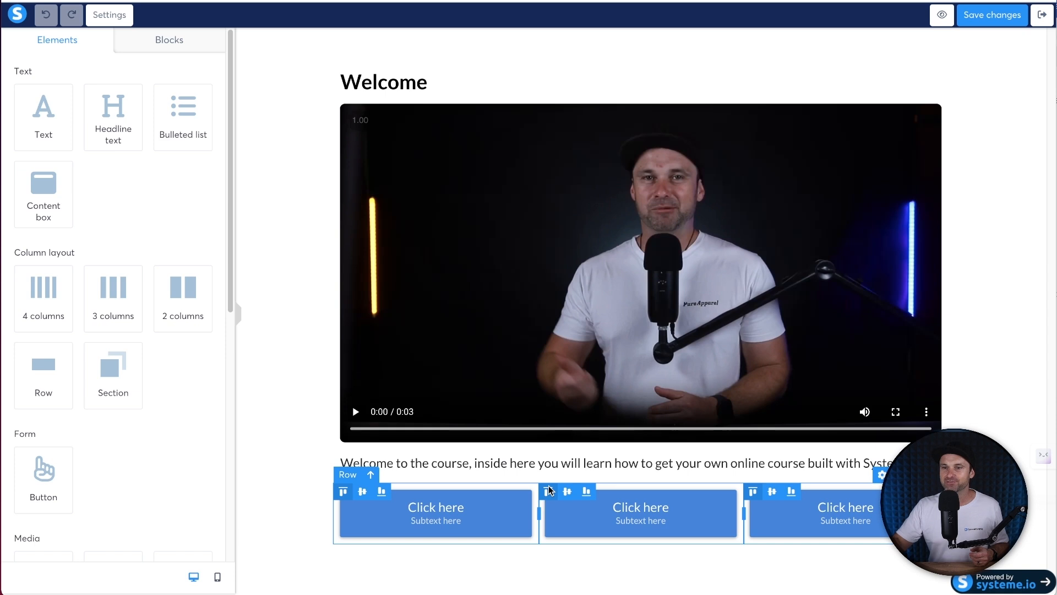
# - Delete a test button, the empty row and the three Click here buttons row, then save and exit
pyautogui.moveTo(44, 475); pyautogui.dragTo(407, 545)
pyautogui.scroll(-1, 700, 528)
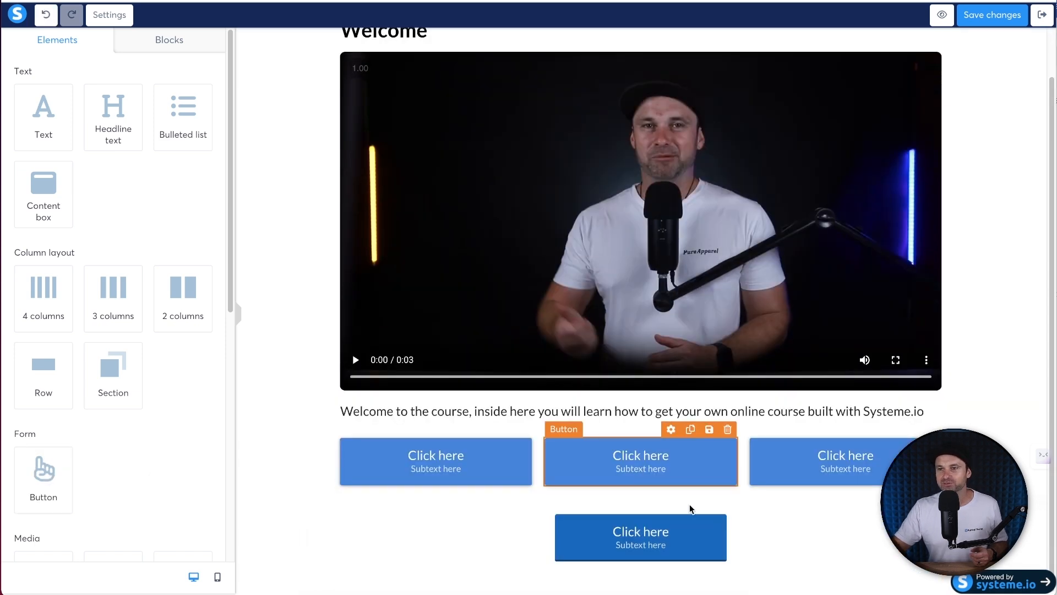
pyautogui.click(932, 505)
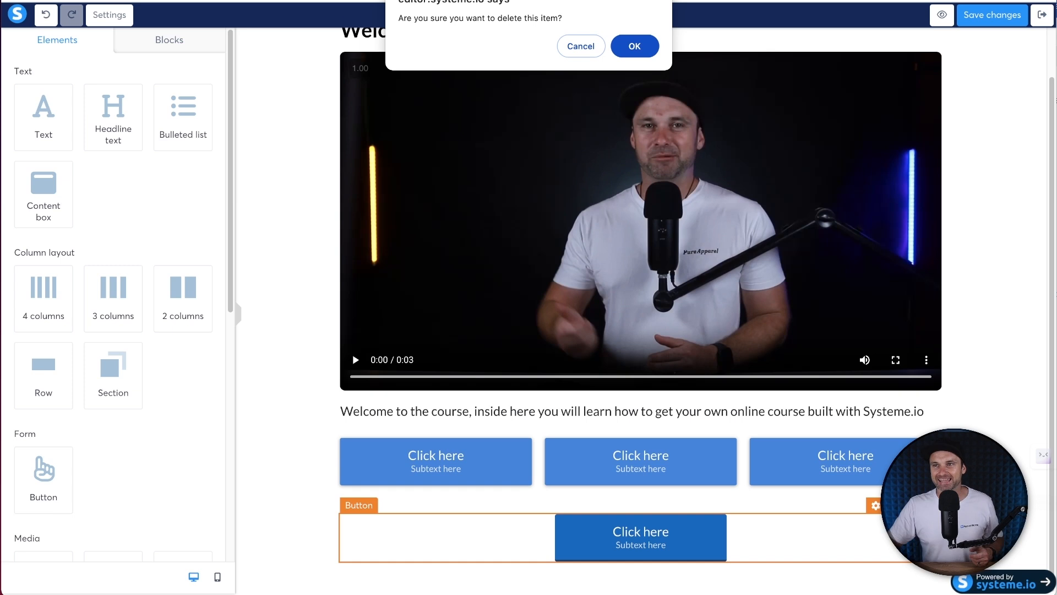
pyautogui.click(635, 45)
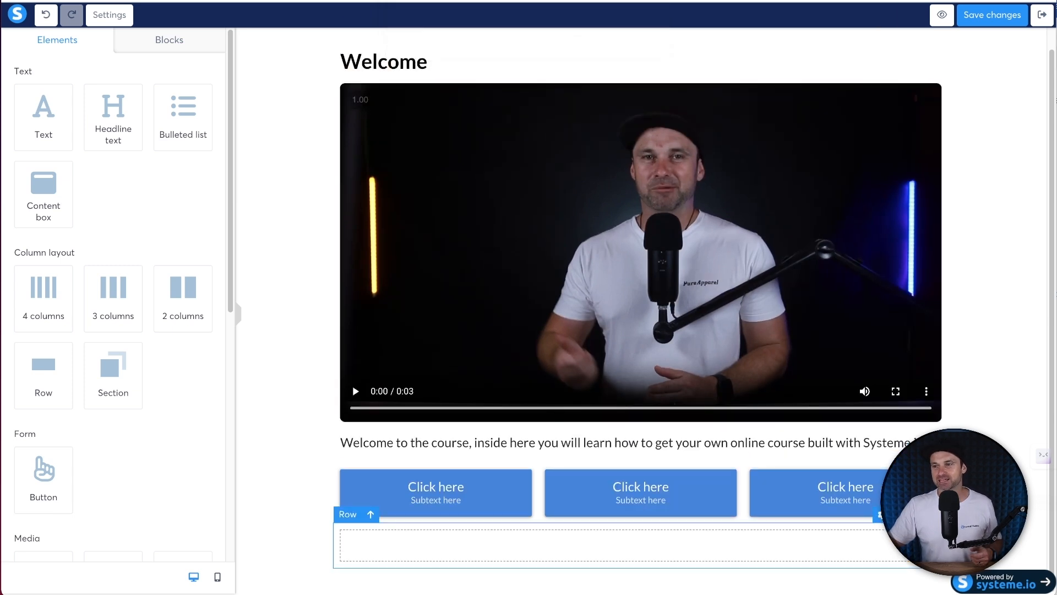
pyautogui.click(932, 513)
pyautogui.click(633, 44)
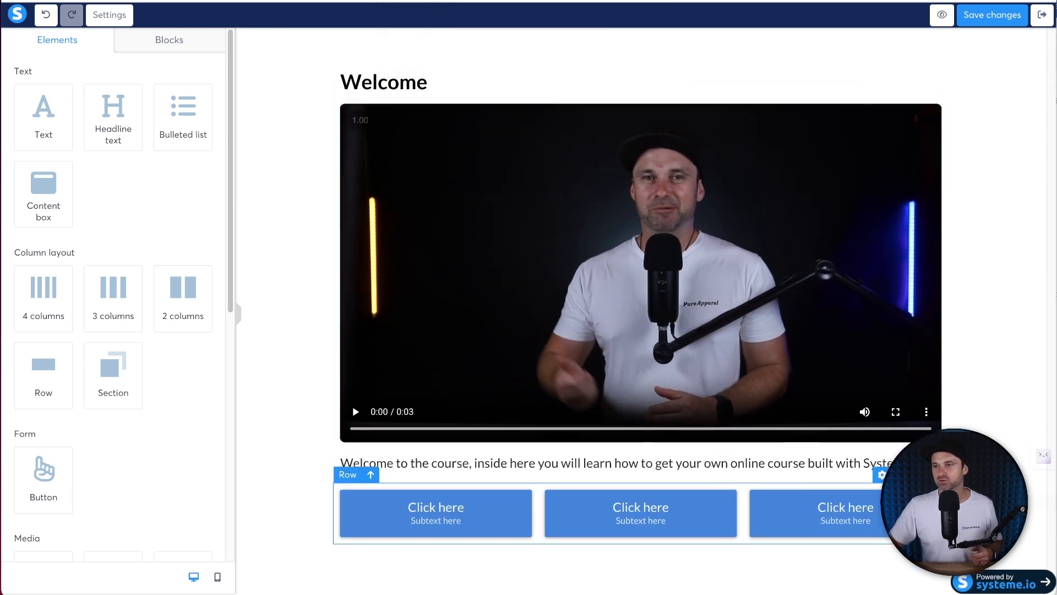
pyautogui.click(894, 474)
pyautogui.click(633, 45)
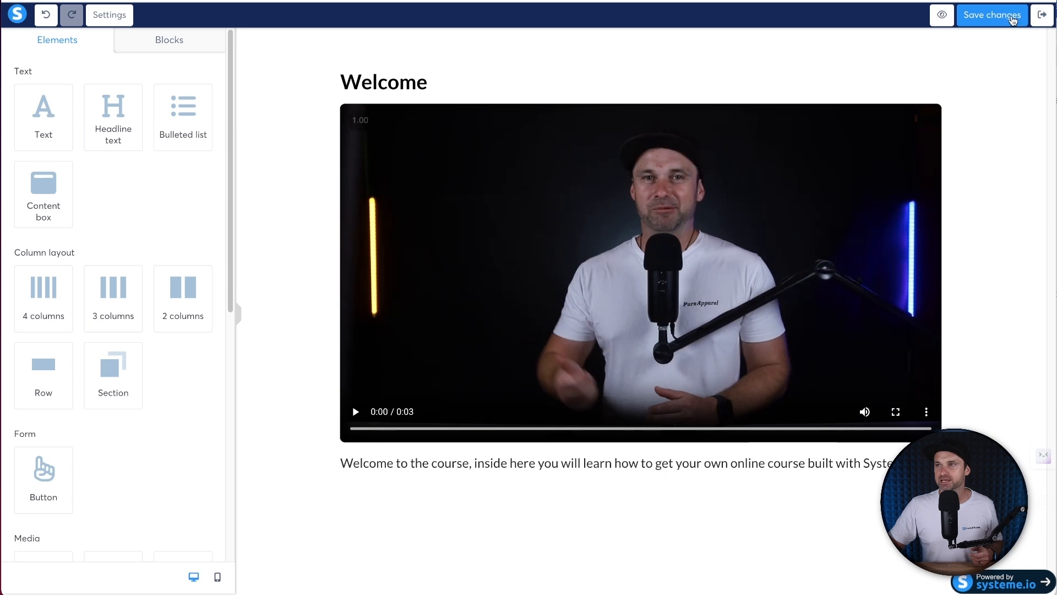
pyautogui.click(990, 22)
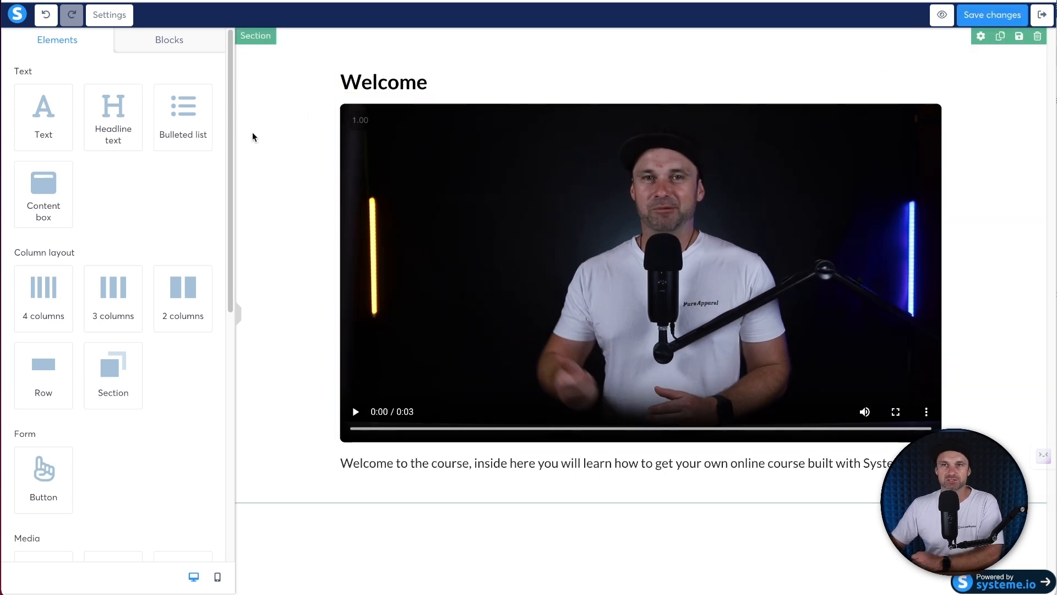
pyautogui.click(1041, 16)
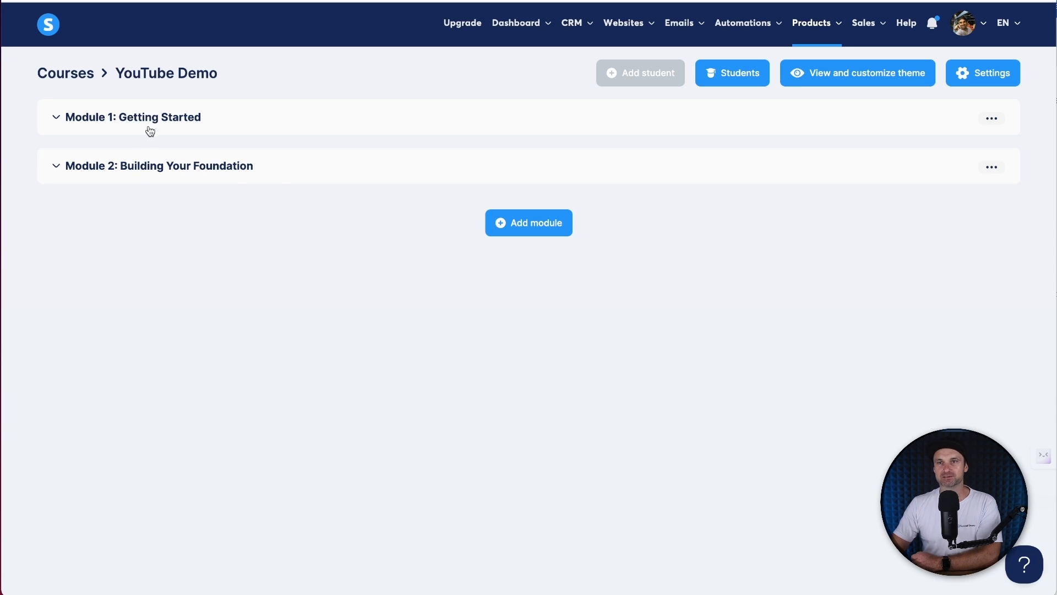
# - Open the First things first lecture page and change its headline to 'First things first'
pyautogui.click(145, 131)
pyautogui.click(94, 199)
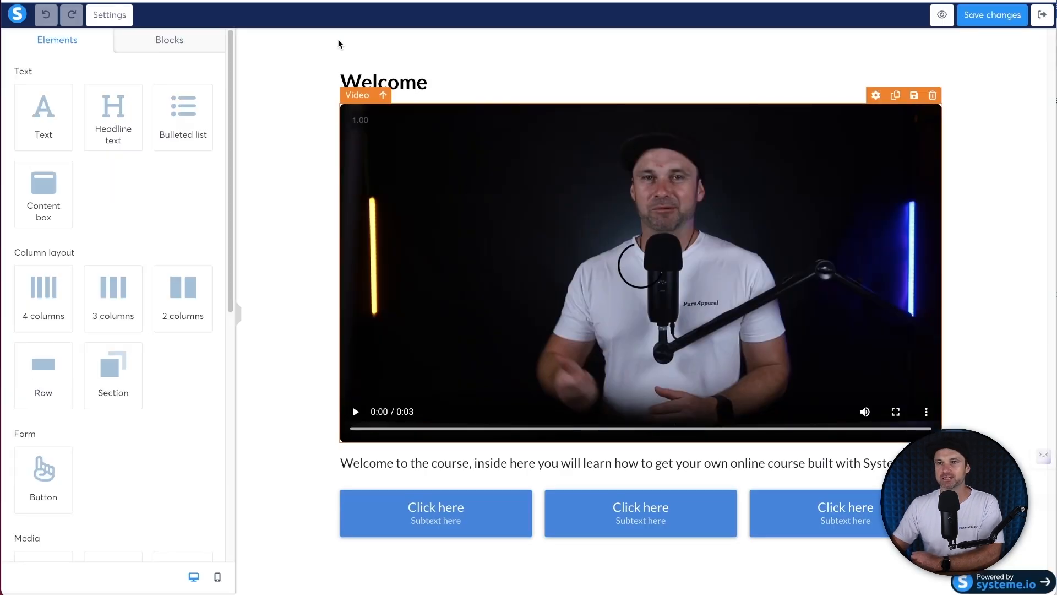
pyautogui.click(413, 84)
pyautogui.write('Firs')
pyautogui.hotkey('ctrl', 'a')
pyautogui.write('First T')
pyautogui.press('BackSpace')
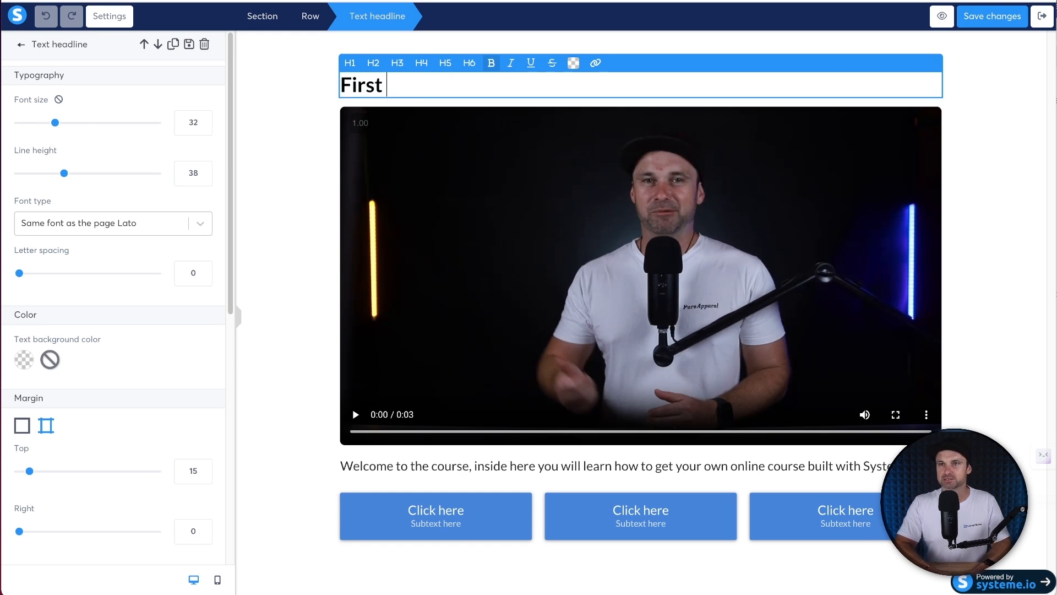
pyautogui.write('things first')
pyautogui.click(355, 202)
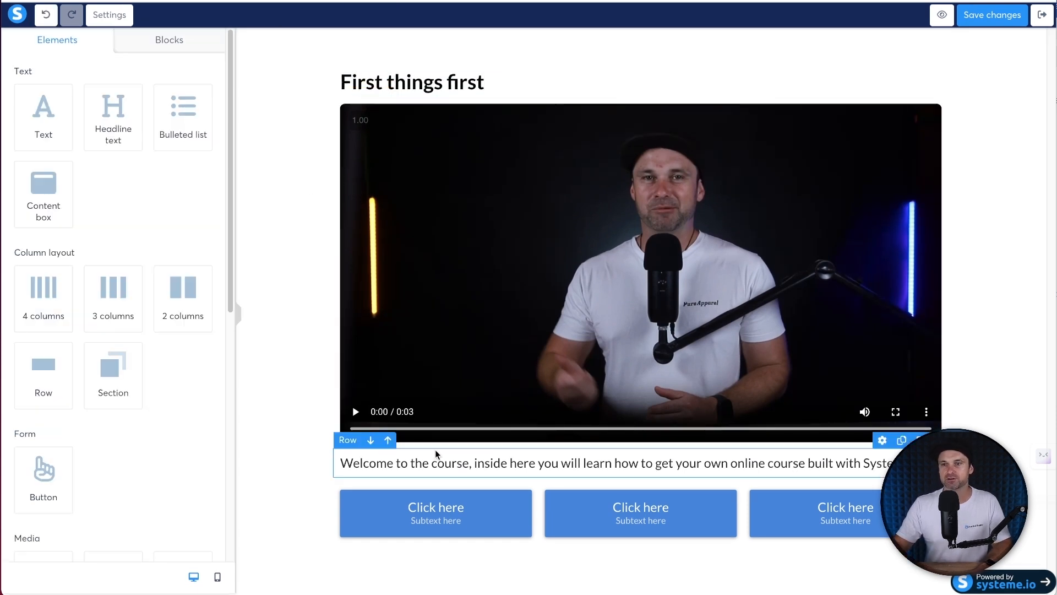
# - Replace the paragraph with 'What you need to focus on xxxxxxx'
pyautogui.click(470, 475)
pyautogui.hotkey('ctrl', 'a')
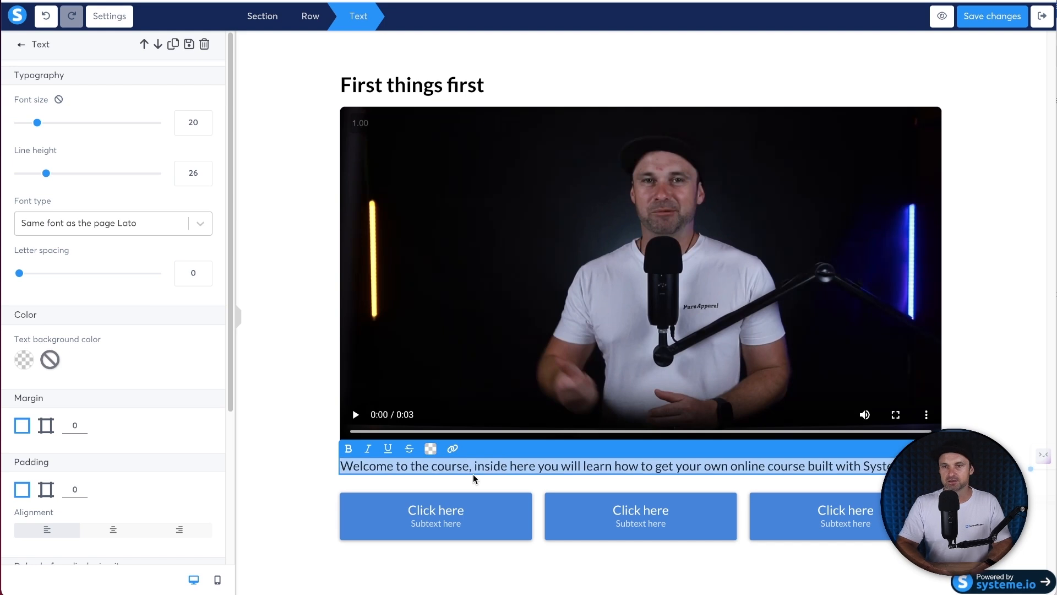
pyautogui.write('What you need to focus on xxxxxxx')
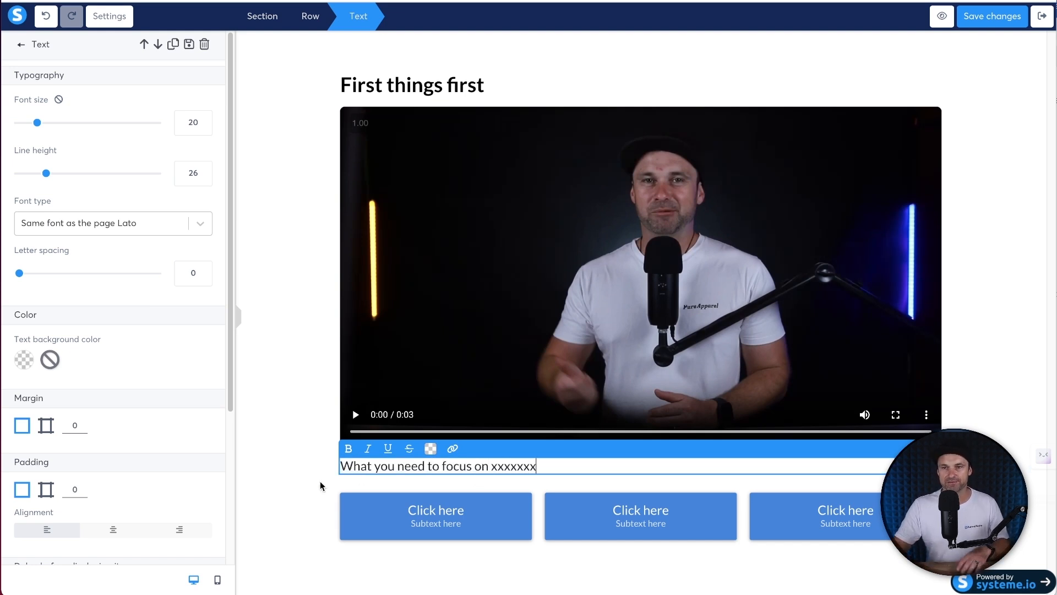
pyautogui.click(321, 486)
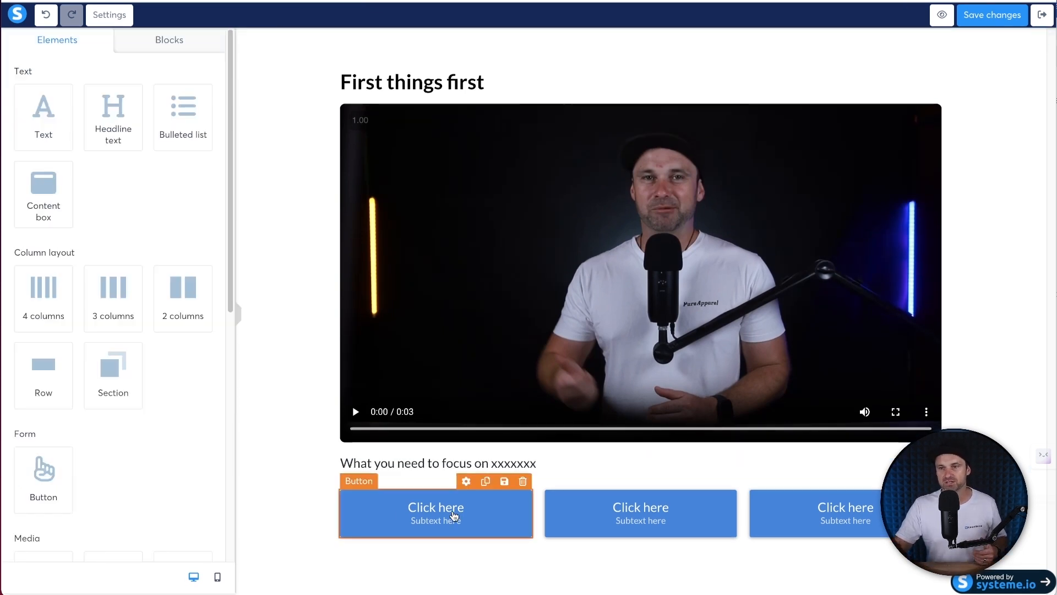
# - Delete the middle and right-hand Click here buttons, leaving one, and save the page
pyautogui.click(440, 529)
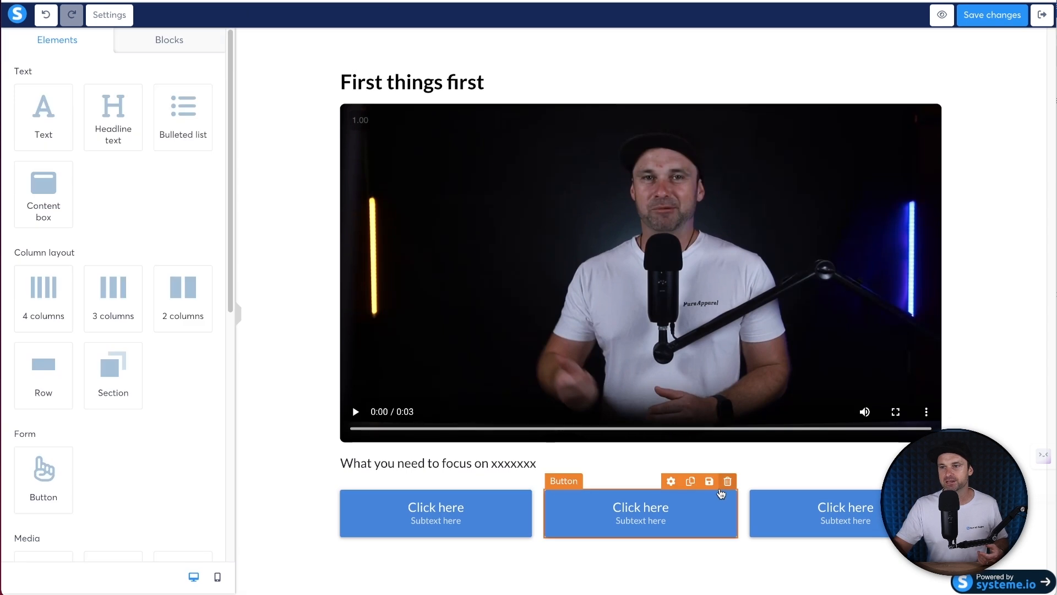
pyautogui.click(726, 481)
pyautogui.click(643, 45)
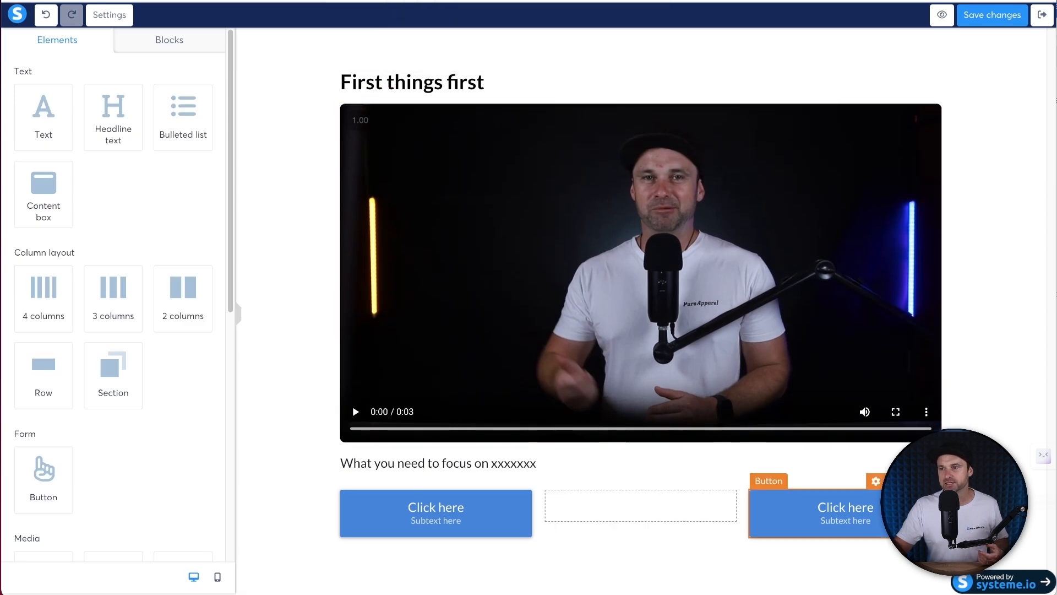
pyautogui.click(931, 481)
pyautogui.click(632, 42)
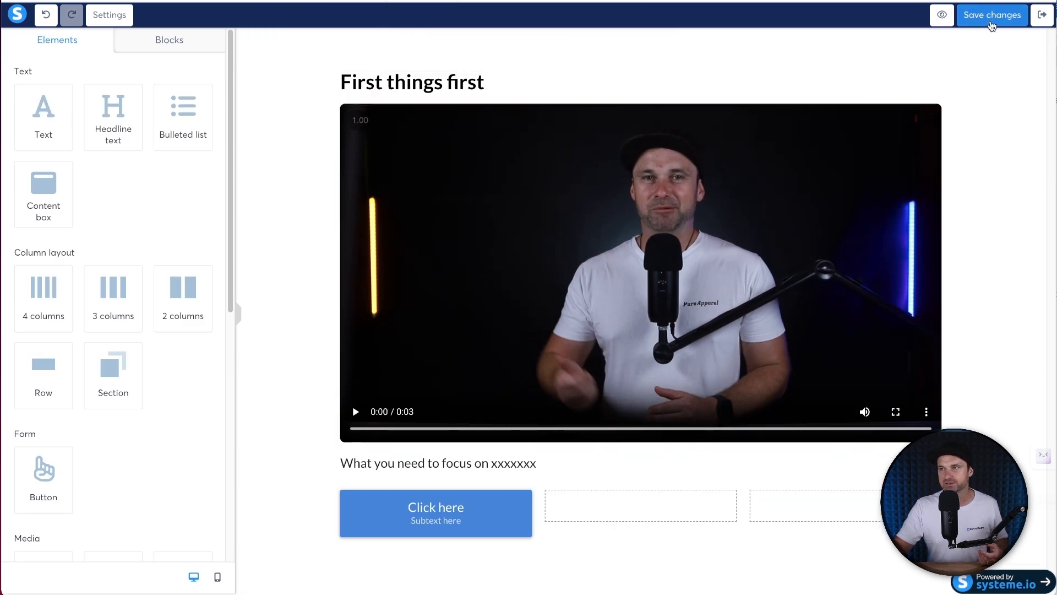
pyautogui.click(991, 16)
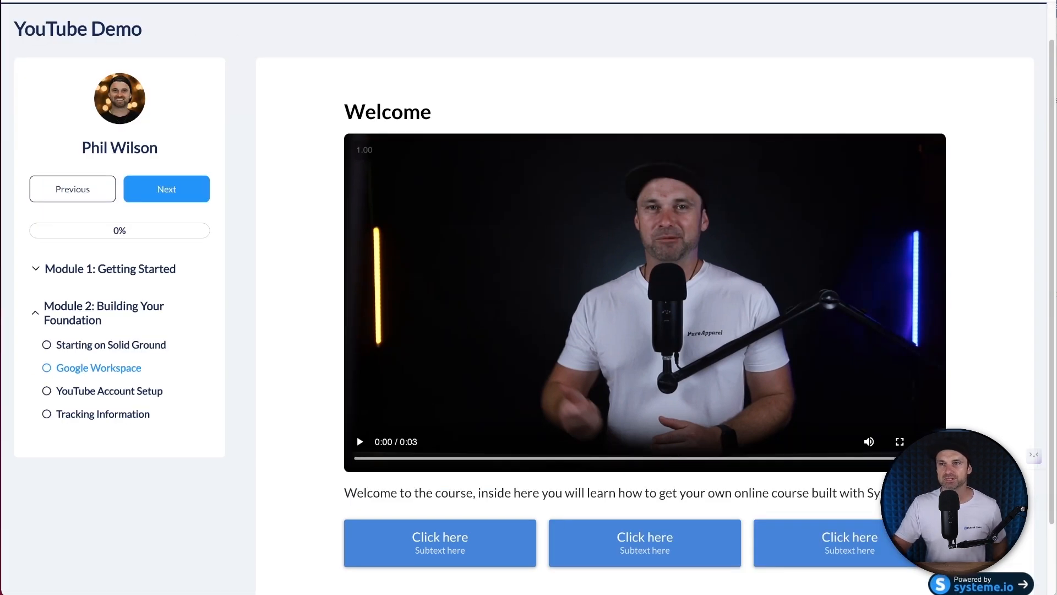
# - Reload the student view, open the First things first lesson, then exit to the course outline
pyautogui.press('super+r')
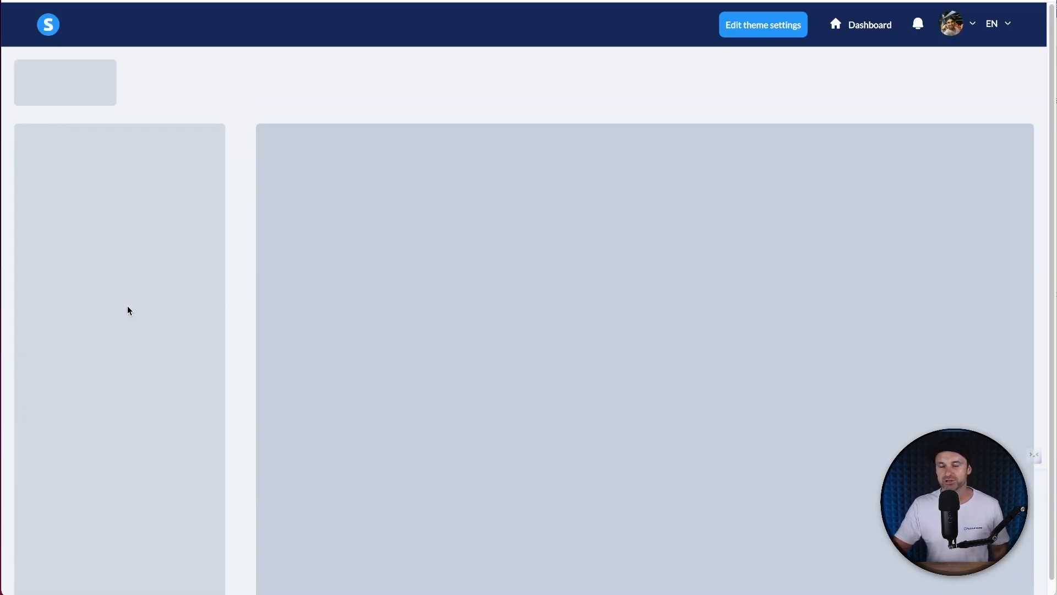
pyautogui.click(115, 312)
pyautogui.click(108, 362)
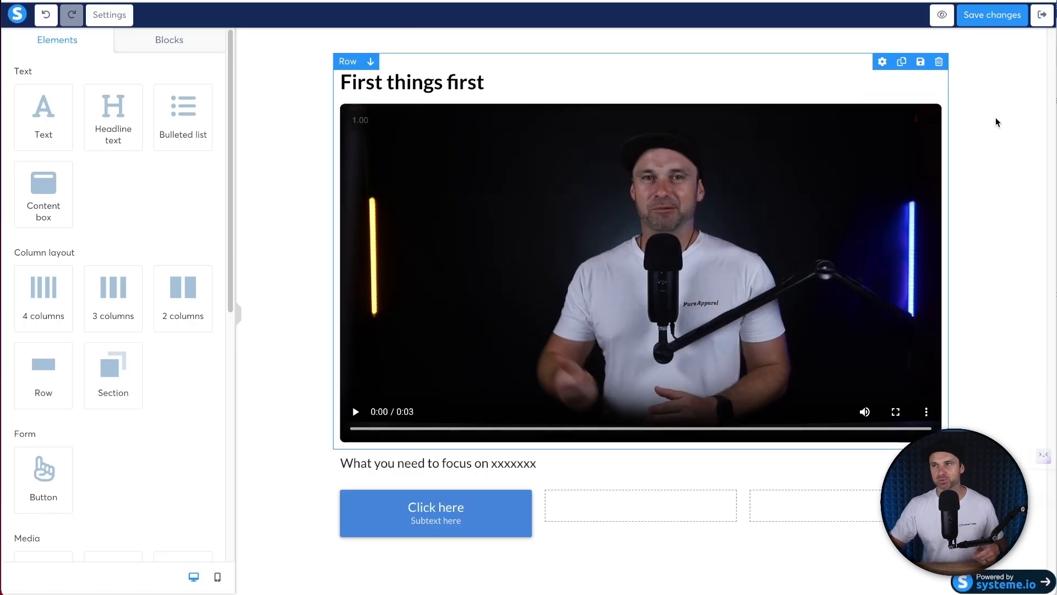
pyautogui.click(1042, 15)
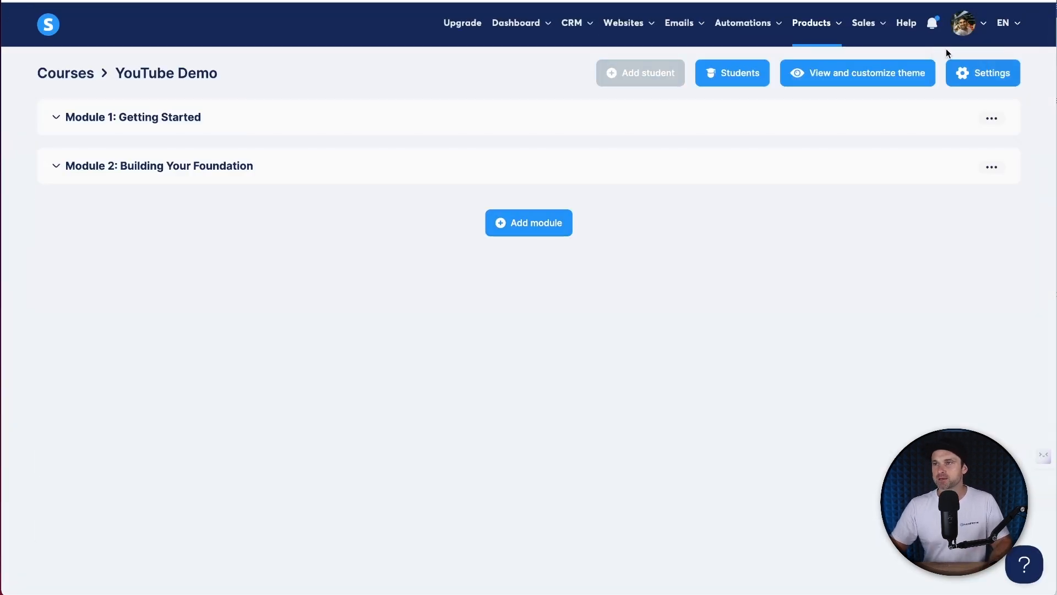
# - Review the YouTube Demo course settings, then go to the still-empty Sales funnels list
pyautogui.click(964, 72)
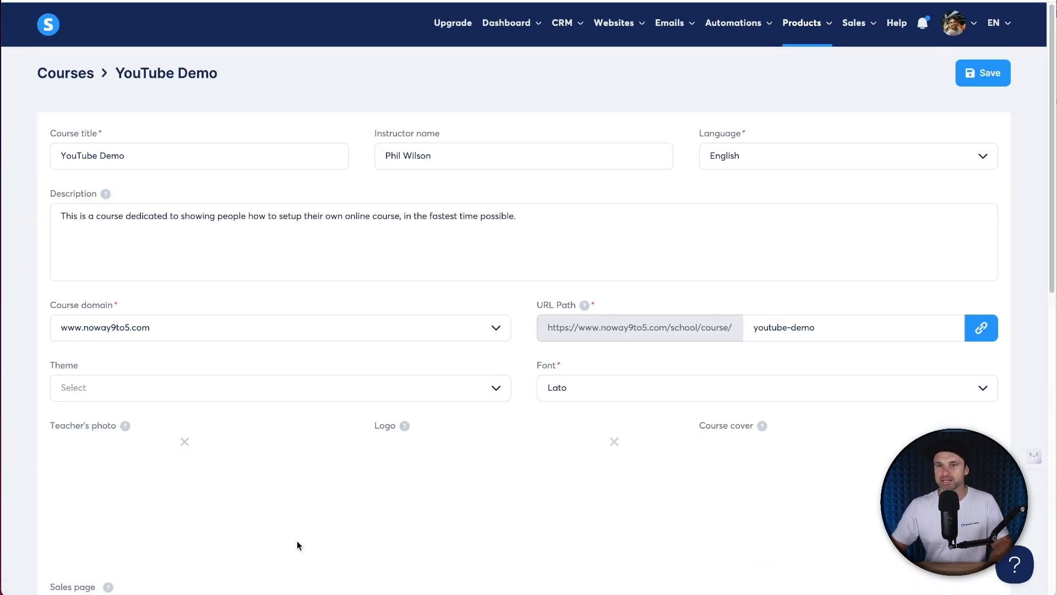
pyautogui.scroll(-5, 338, 153)
pyautogui.scroll(5, 448, 414)
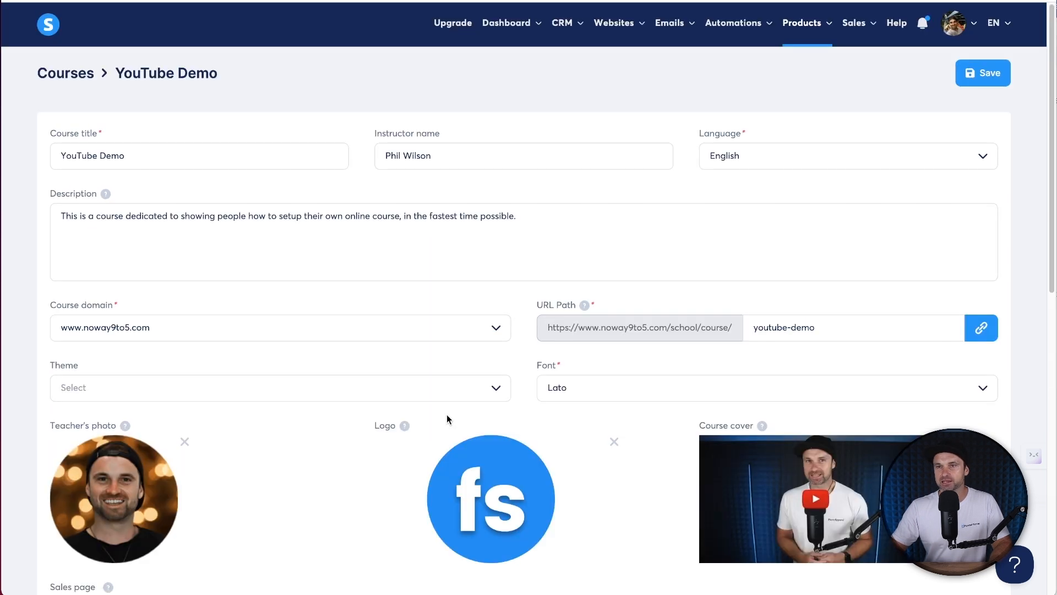
pyautogui.moveTo(623, 32)
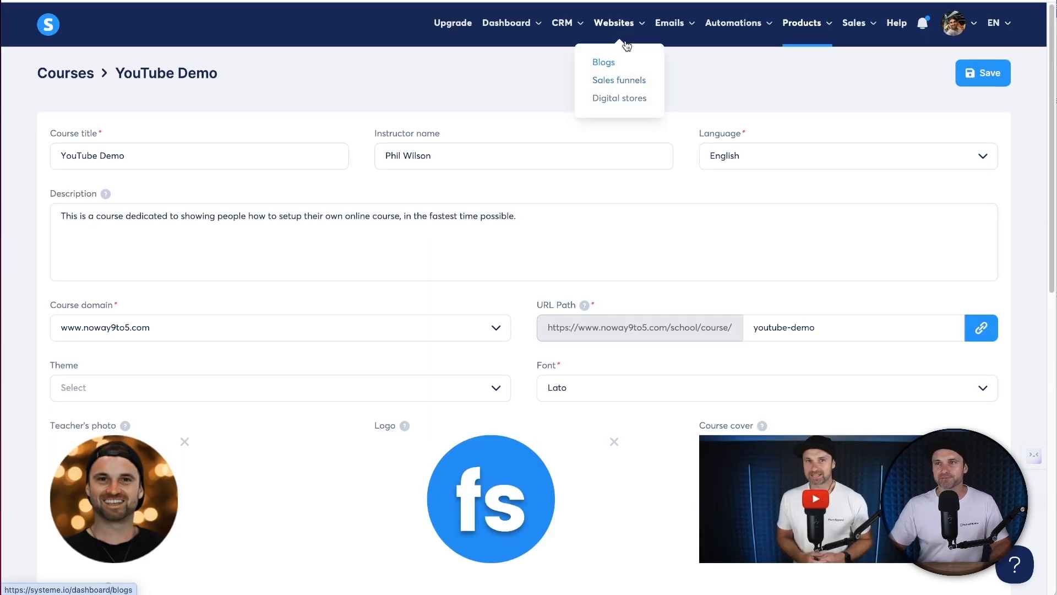
pyautogui.click(643, 81)
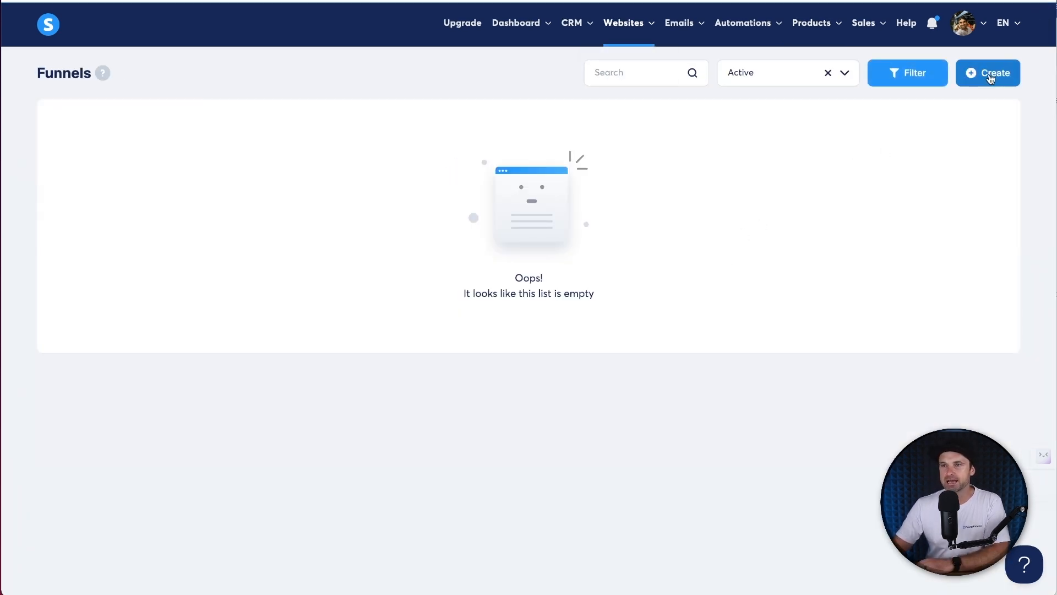
pyautogui.click(990, 77)
pyautogui.click(465, 183)
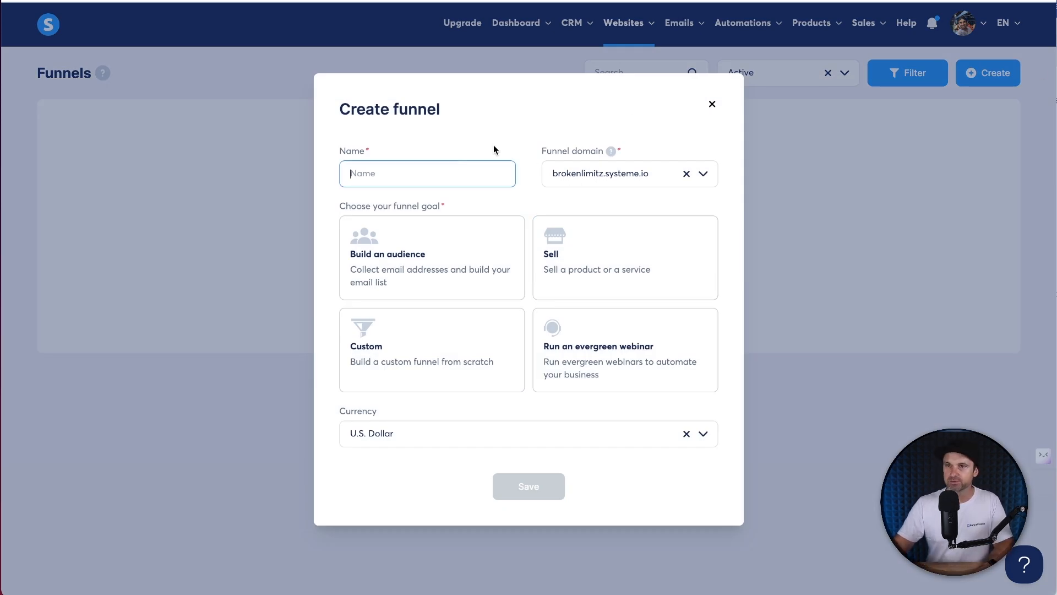
pyautogui.write('YouTube Course Registration')
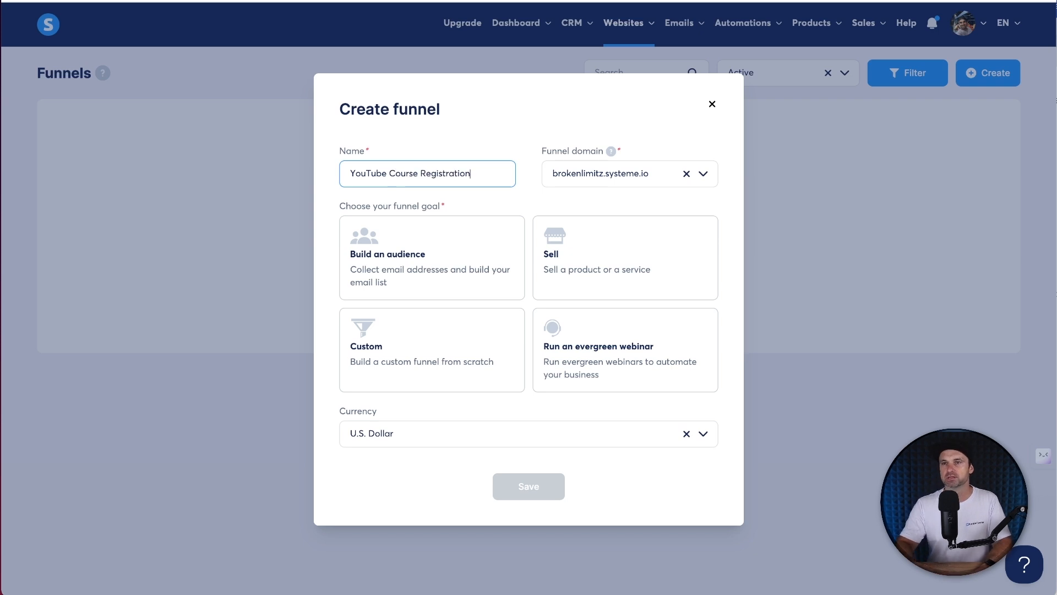
pyautogui.click(545, 168)
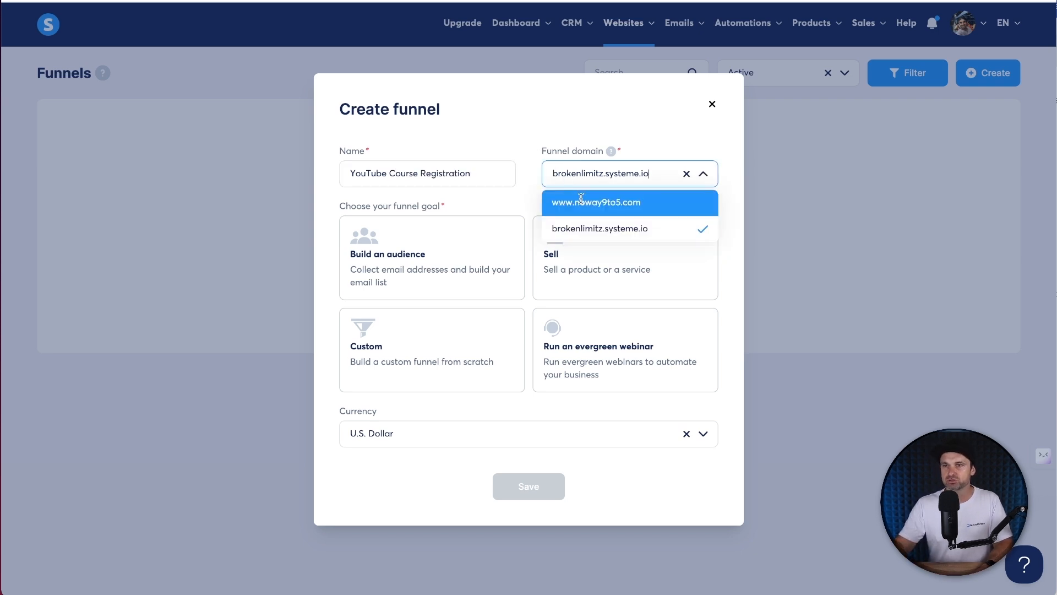
pyautogui.click(578, 201)
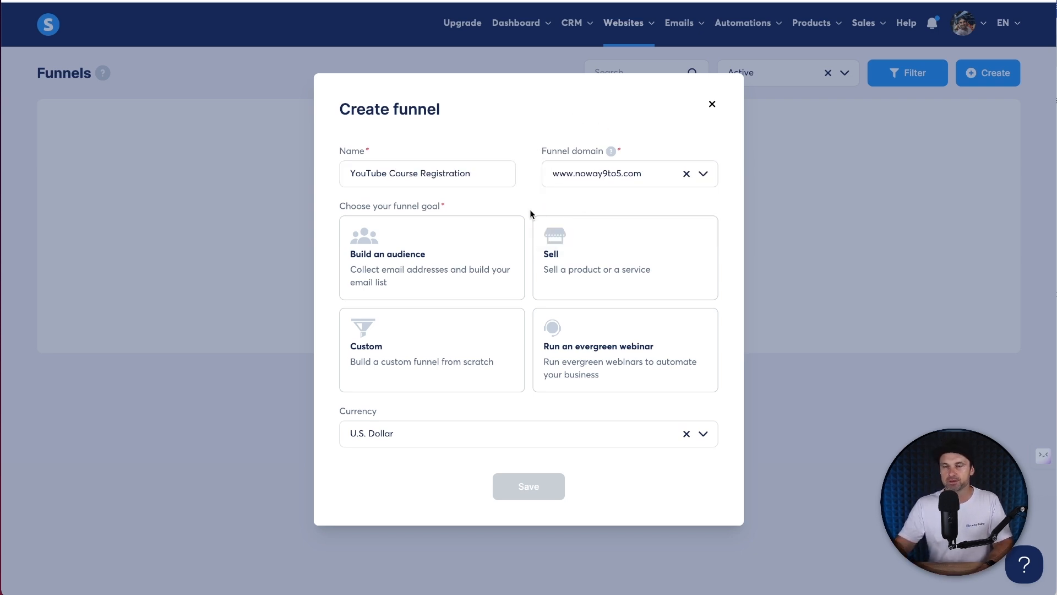
pyautogui.click(422, 259)
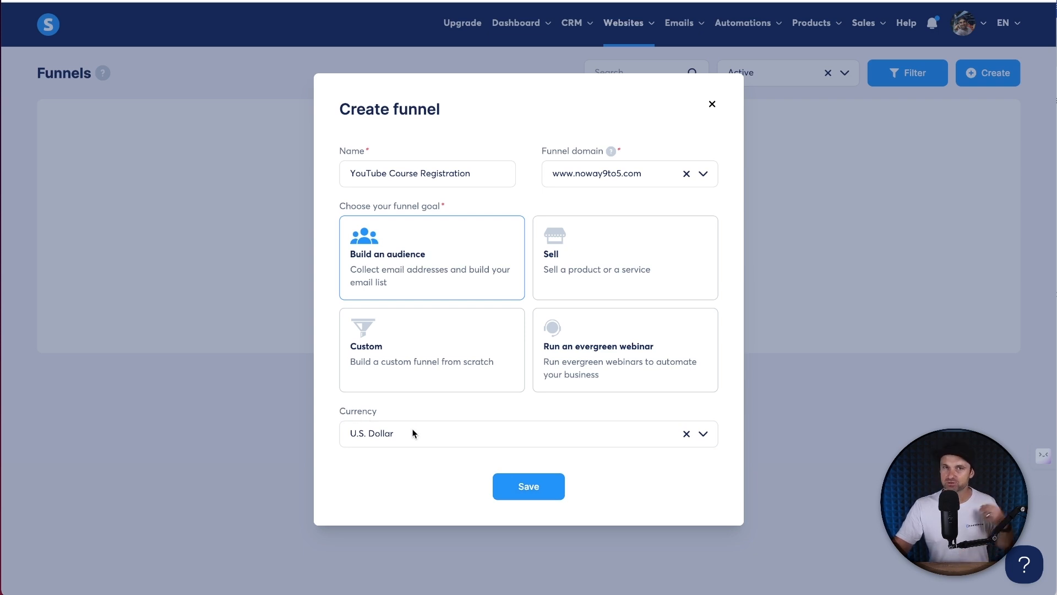
pyautogui.click(517, 487)
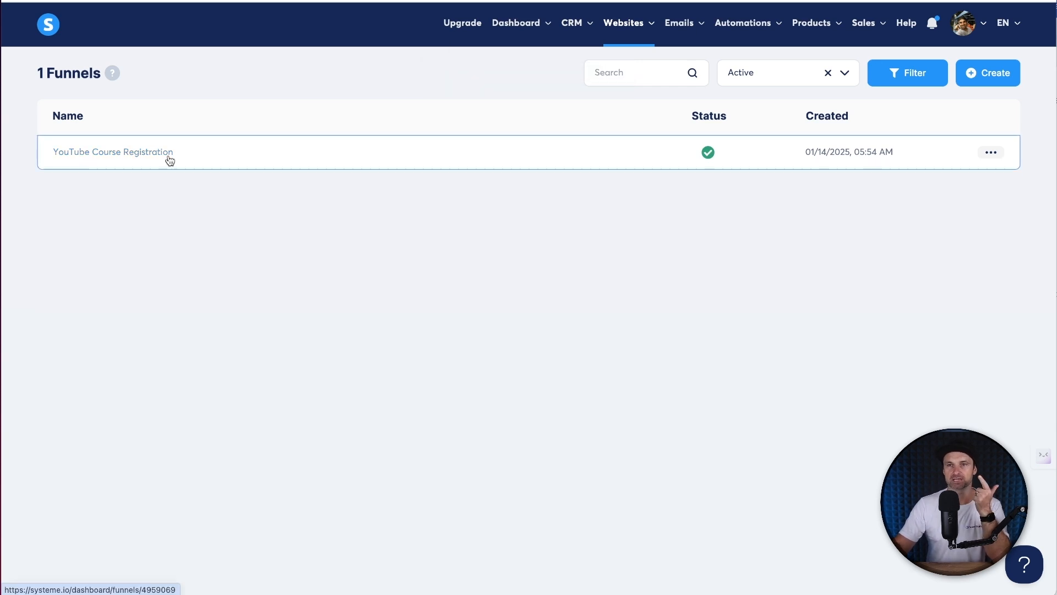
# - Browse the funnel's templates at 15 per page and pick Volunteer in your Community for the squeeze page
pyautogui.click(138, 159)
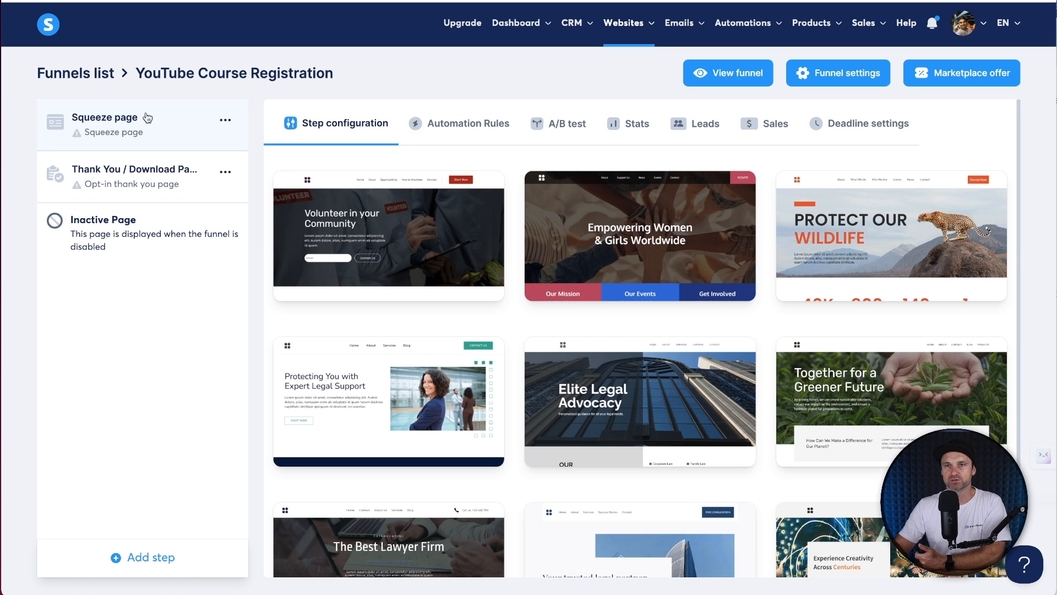
pyautogui.moveTo(488, 296)
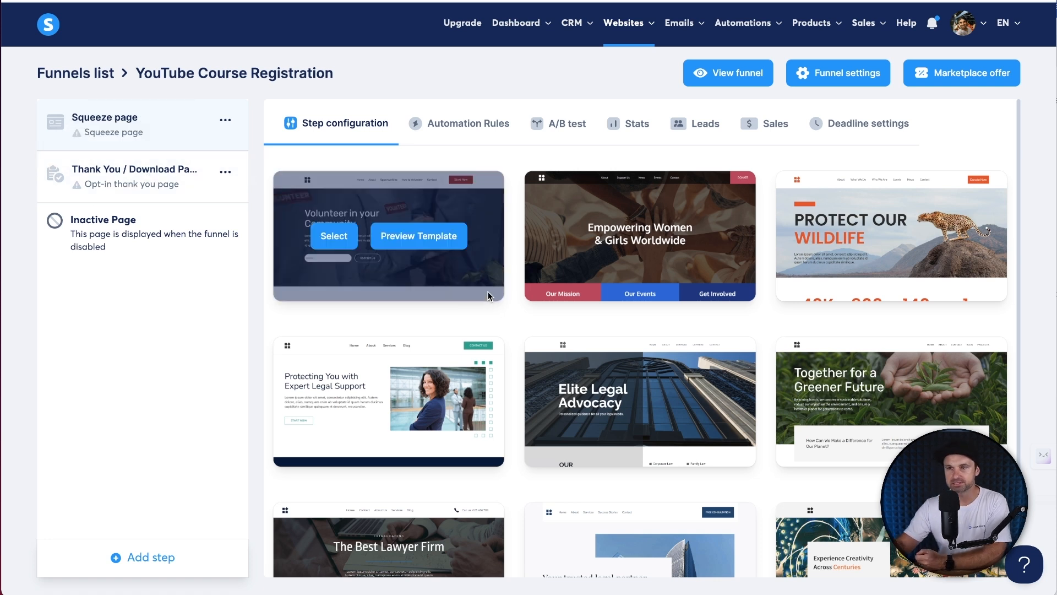
pyautogui.scroll(-2, 488, 296)
pyautogui.moveTo(741, 337)
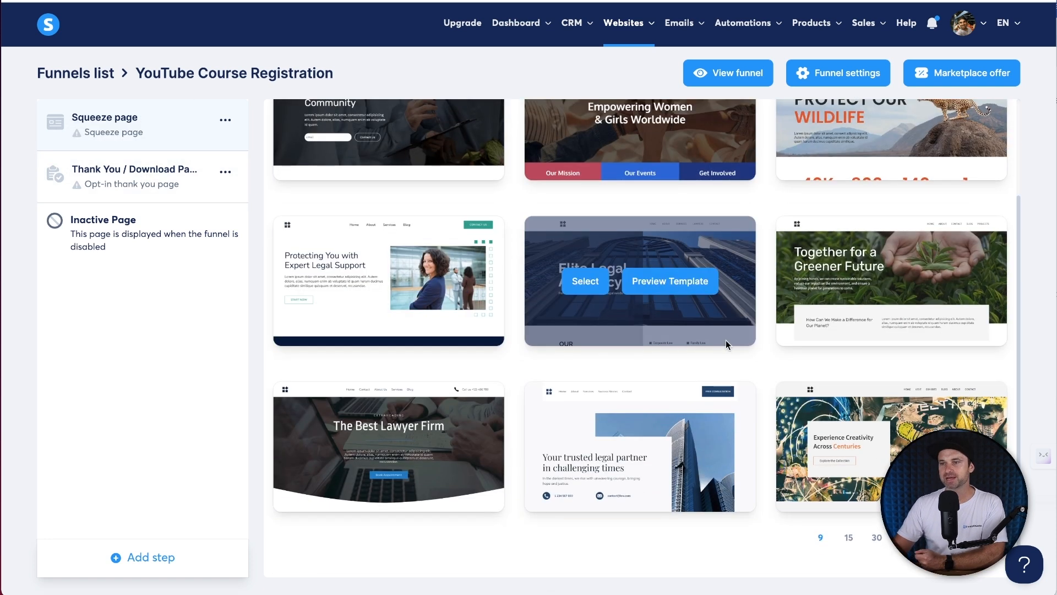
pyautogui.click(850, 538)
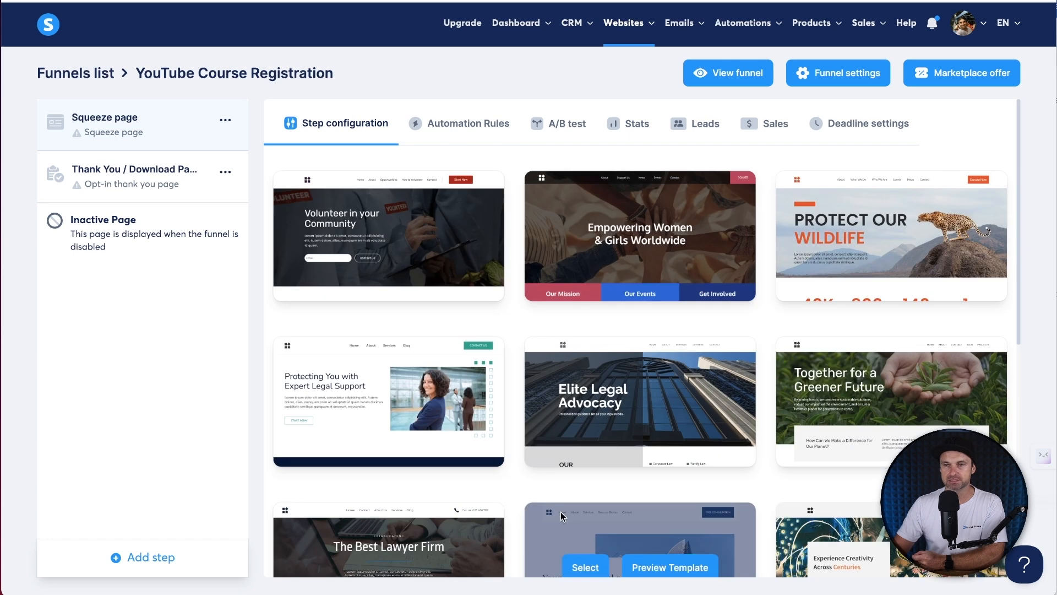
pyautogui.scroll(-8, 579, 354)
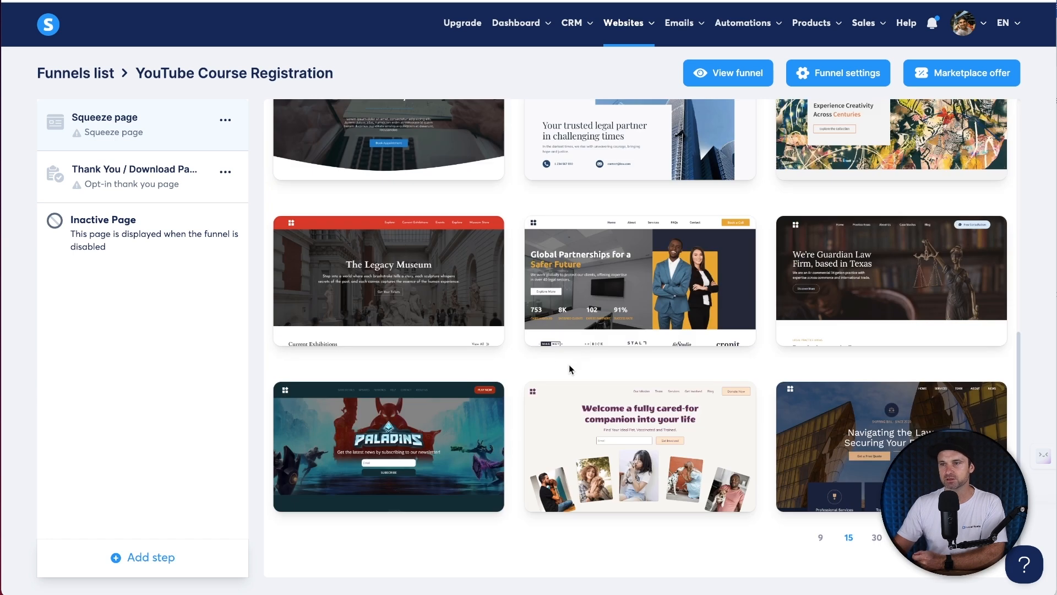
pyautogui.scroll(8, 606, 479)
pyautogui.scroll(-3, 606, 380)
pyautogui.scroll(3, 330, 237)
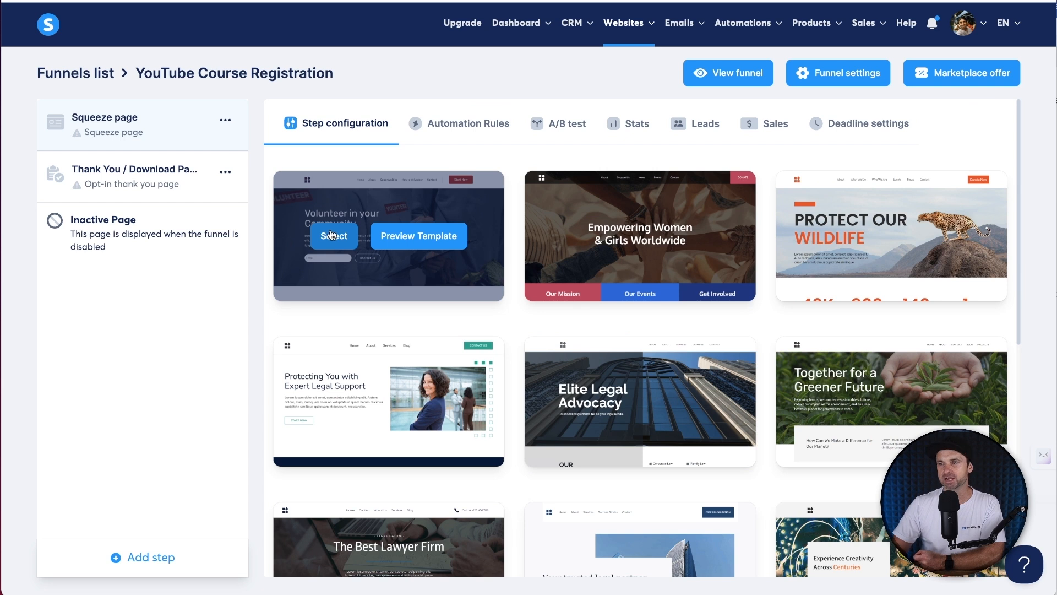
pyautogui.click(331, 237)
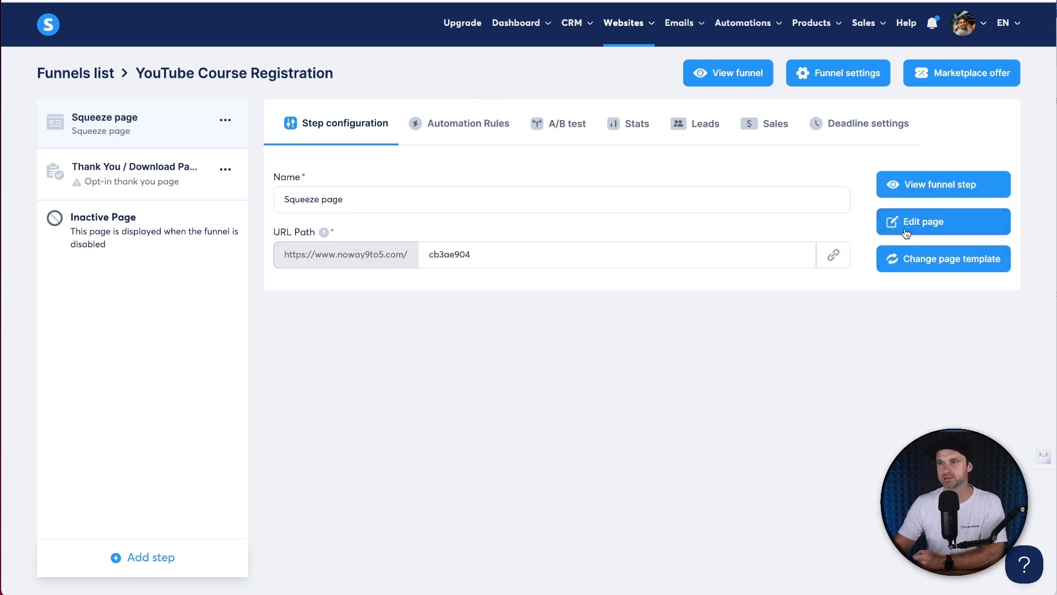
# - Rename the squeeze page step to 'YouTube Course Registration'
pyautogui.tripleClick(366, 207)
pyautogui.write('YouTube Course Registration')
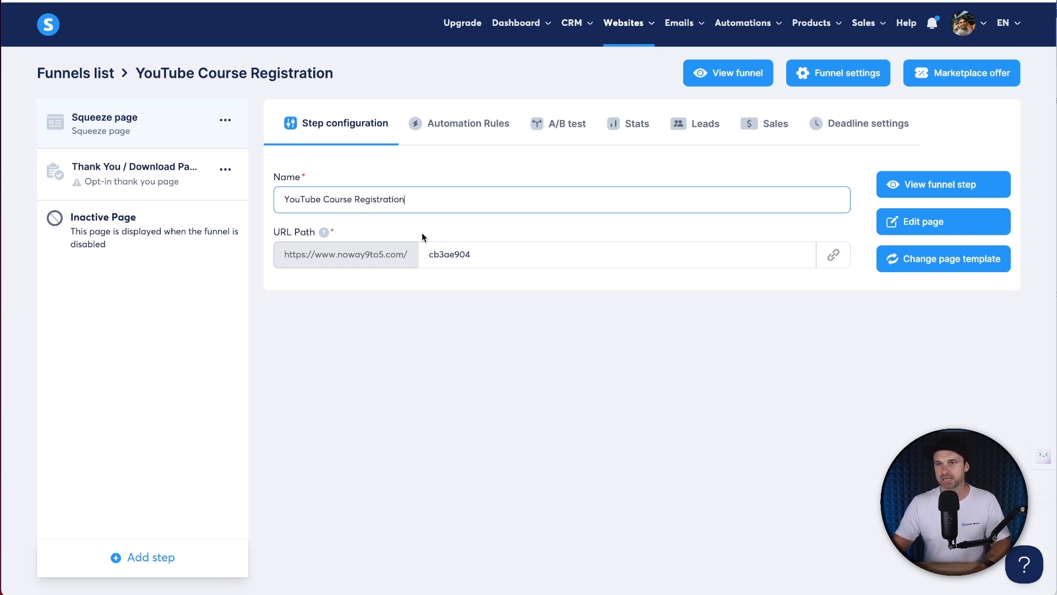
pyautogui.press('Tab')
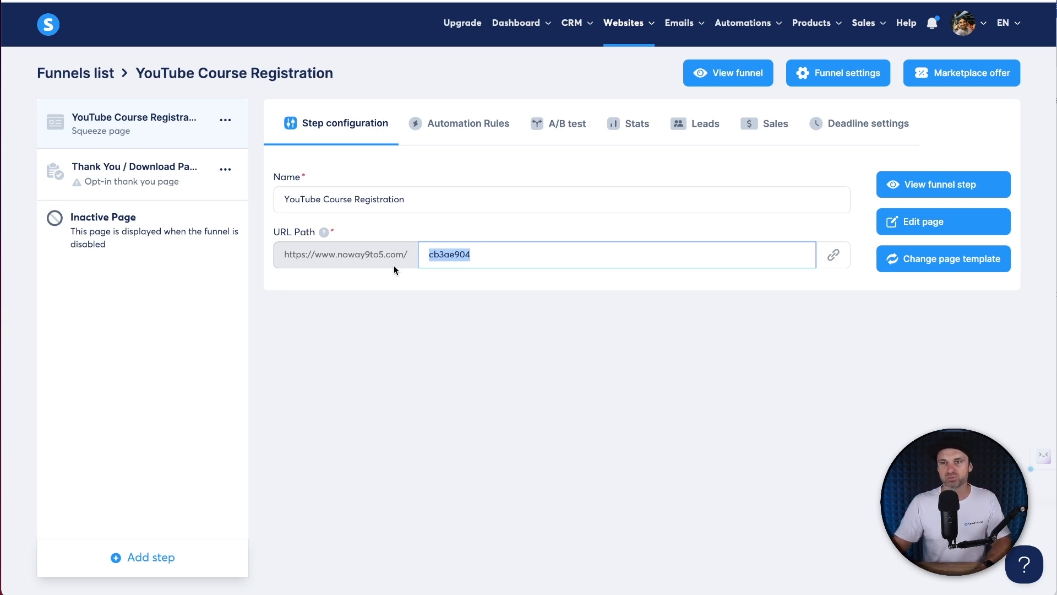
pyautogui.moveTo(330, 252); pyautogui.dragTo(410, 253)
pyautogui.click(449, 252)
pyautogui.doubleClick(449, 251)
pyautogui.press('BackSpace')
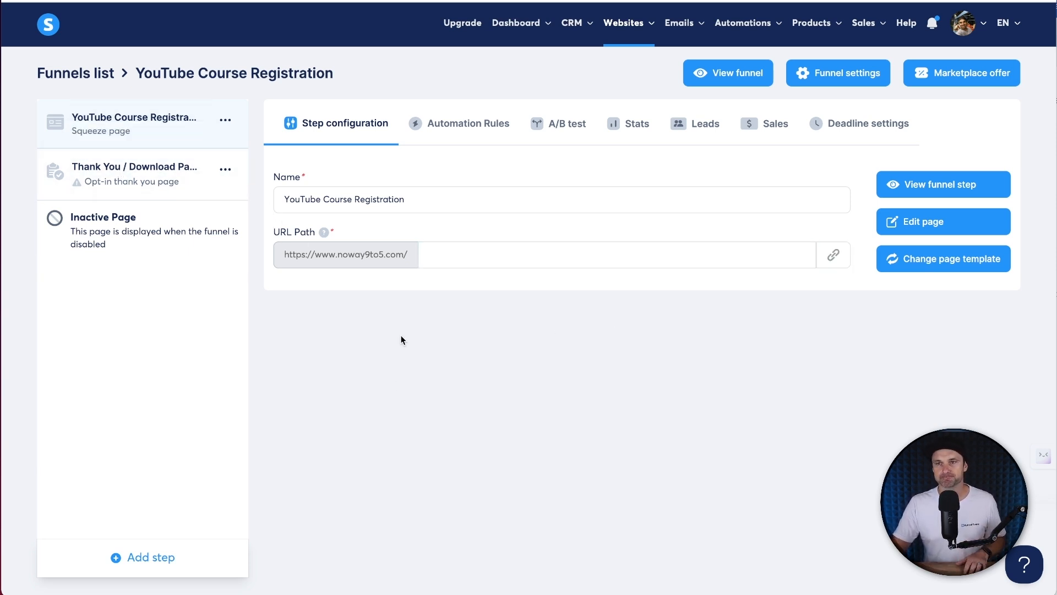
pyautogui.moveTo(292, 264); pyautogui.dragTo(496, 260)
pyautogui.click(493, 259)
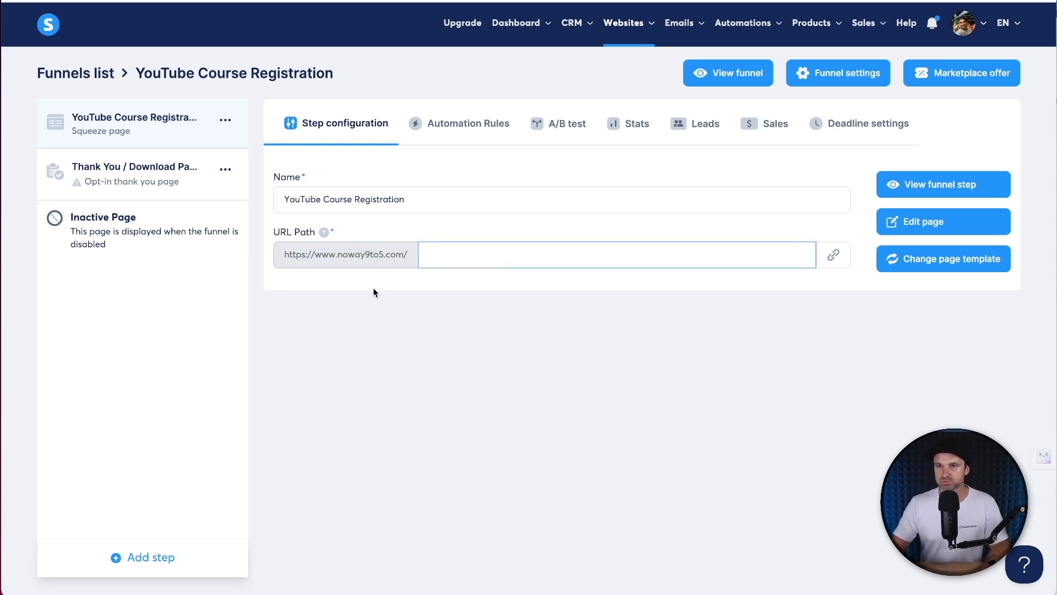
# - Open the squeeze page in the editor and delete the header, hero and Why You Should Volunteer? sections
pyautogui.click(895, 225)
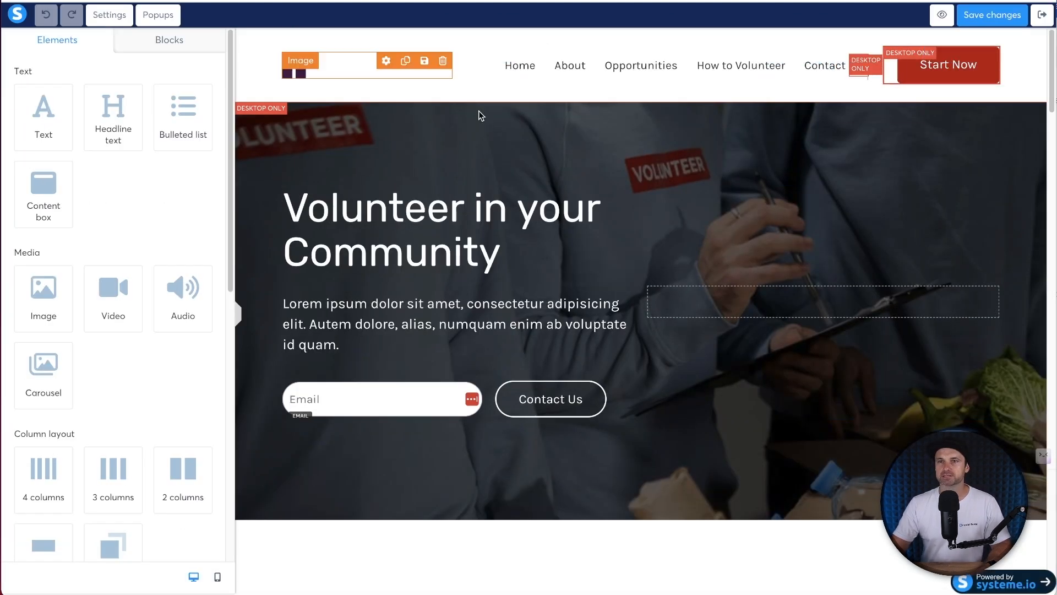
pyautogui.click(1038, 36)
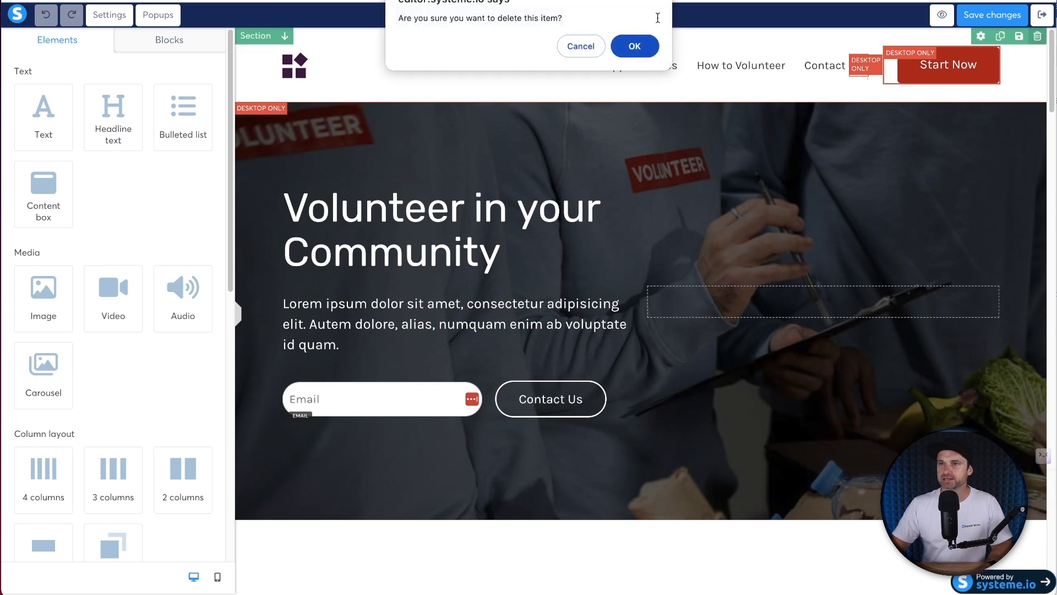
pyautogui.click(635, 46)
pyautogui.click(1021, 37)
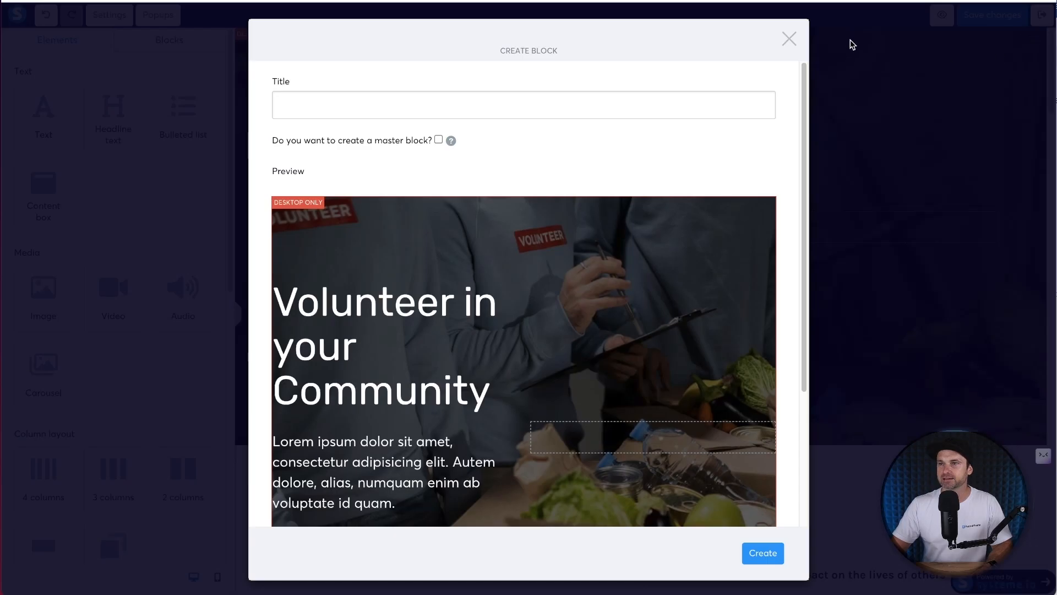
pyautogui.click(789, 38)
pyautogui.click(1038, 36)
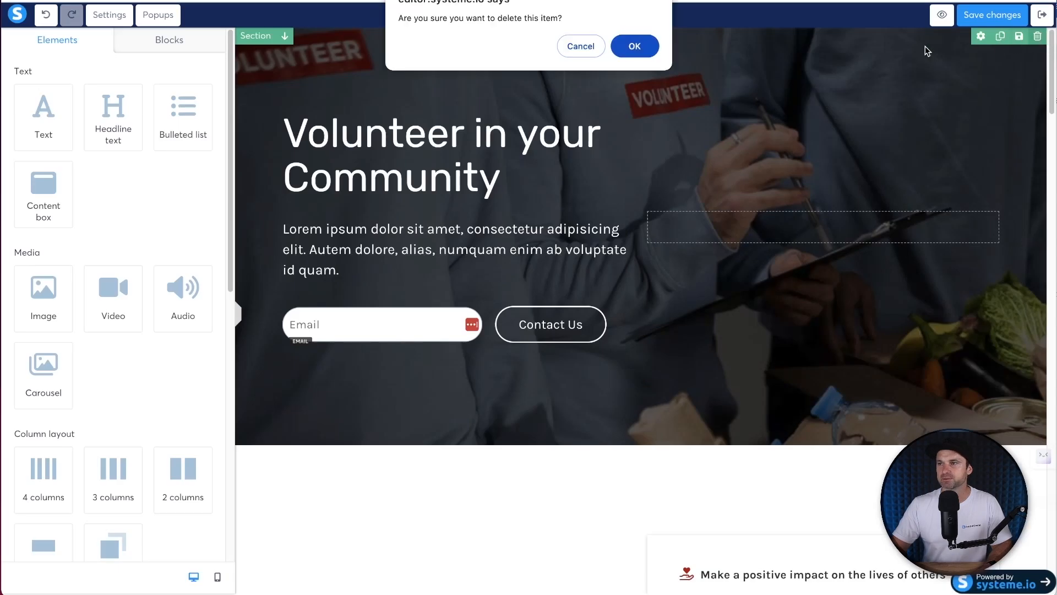
pyautogui.click(633, 46)
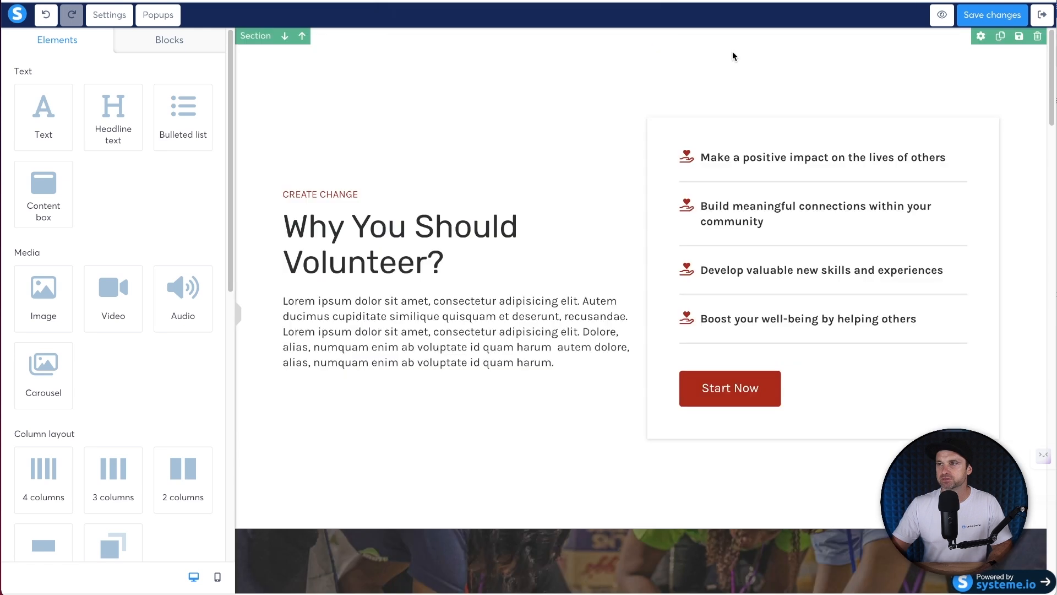
pyautogui.click(1038, 37)
pyautogui.click(627, 47)
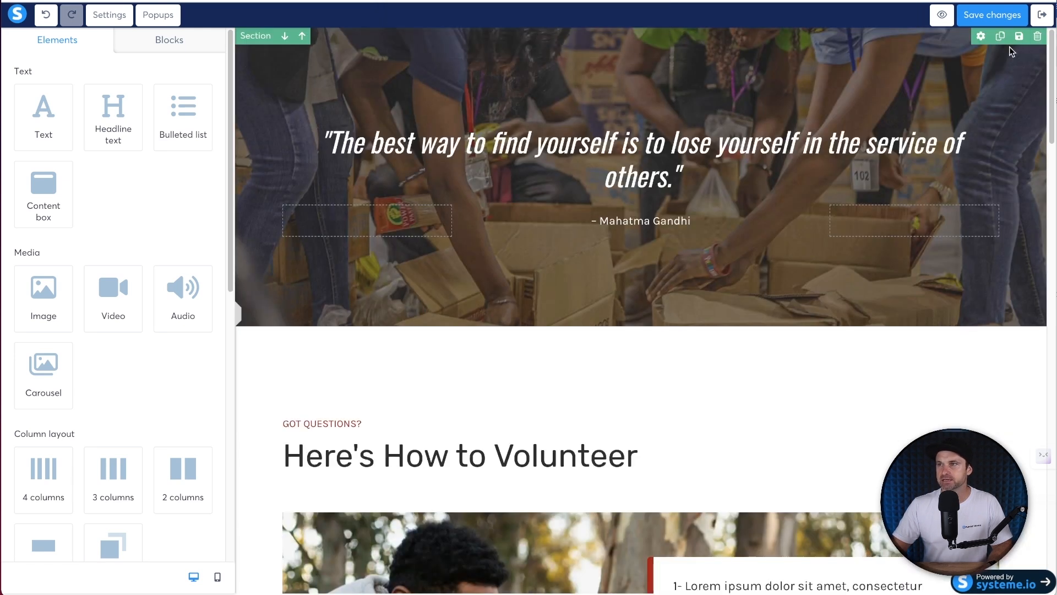
# - Delete the quote, Here's How to Volunteer, Get Involved Today!, FAQ and footer sections
pyautogui.click(1038, 36)
pyautogui.click(634, 45)
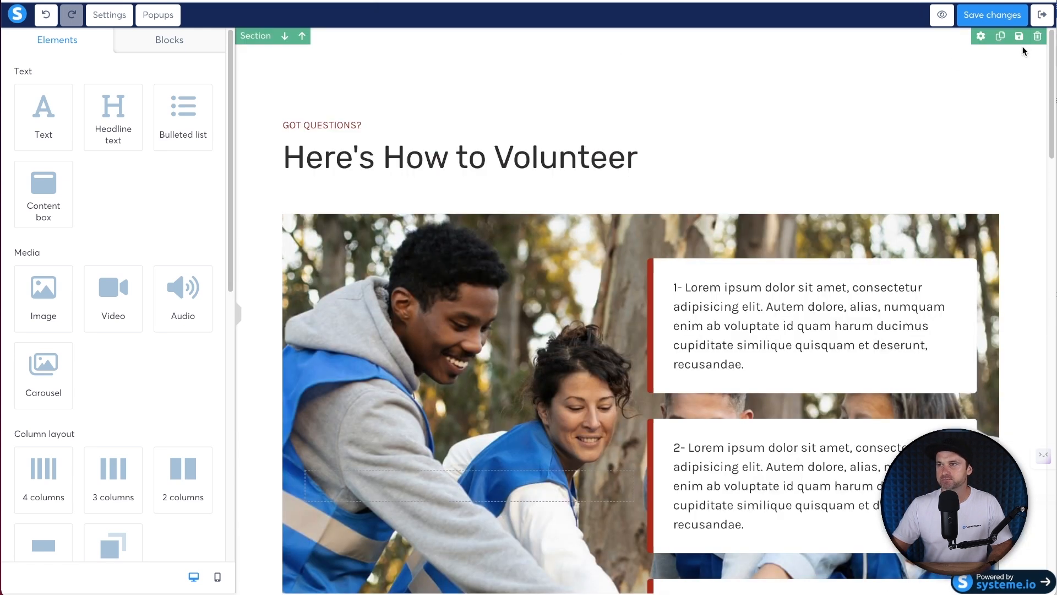
pyautogui.click(1038, 36)
pyautogui.click(634, 44)
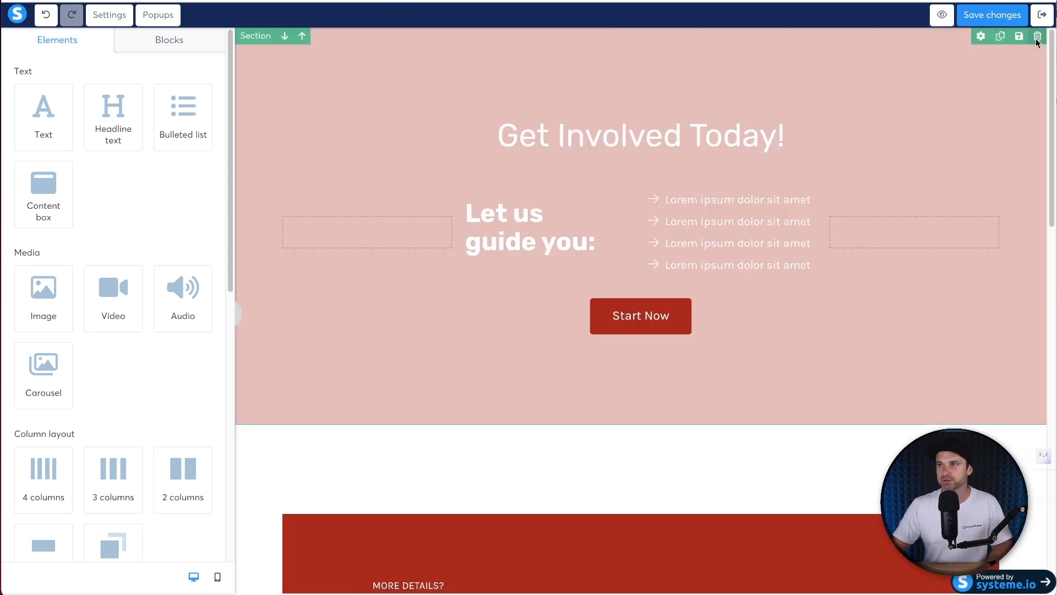
pyautogui.click(1038, 36)
pyautogui.click(633, 44)
pyautogui.click(1038, 36)
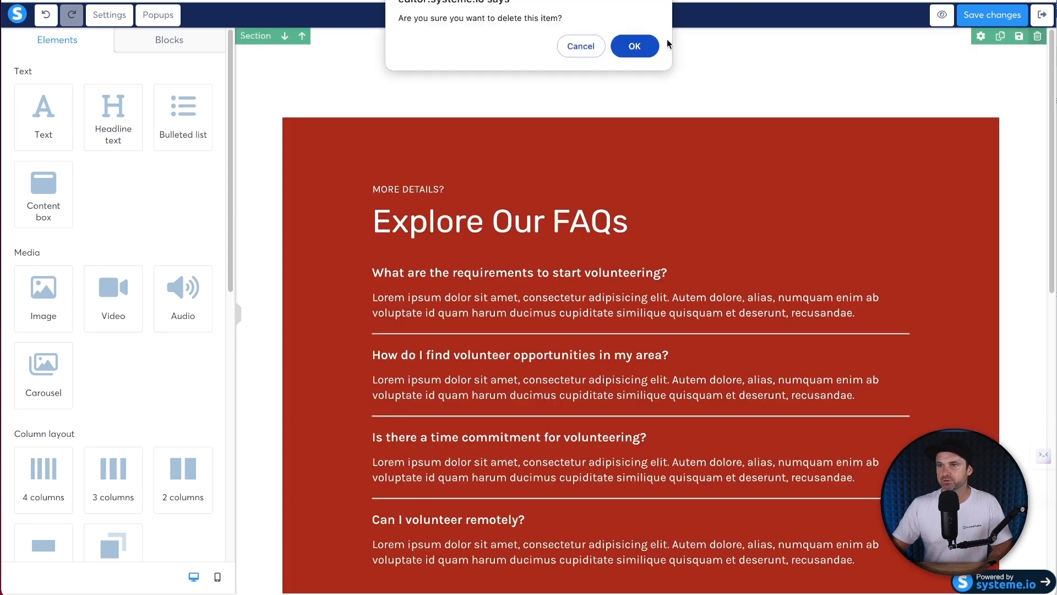
pyautogui.click(632, 45)
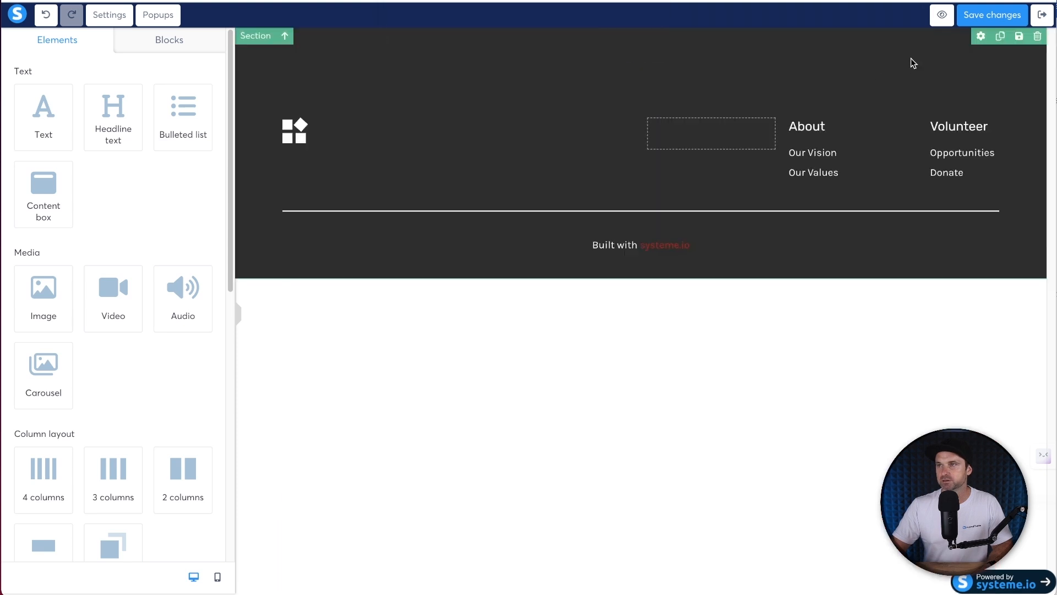
pyautogui.click(1038, 37)
pyautogui.click(634, 46)
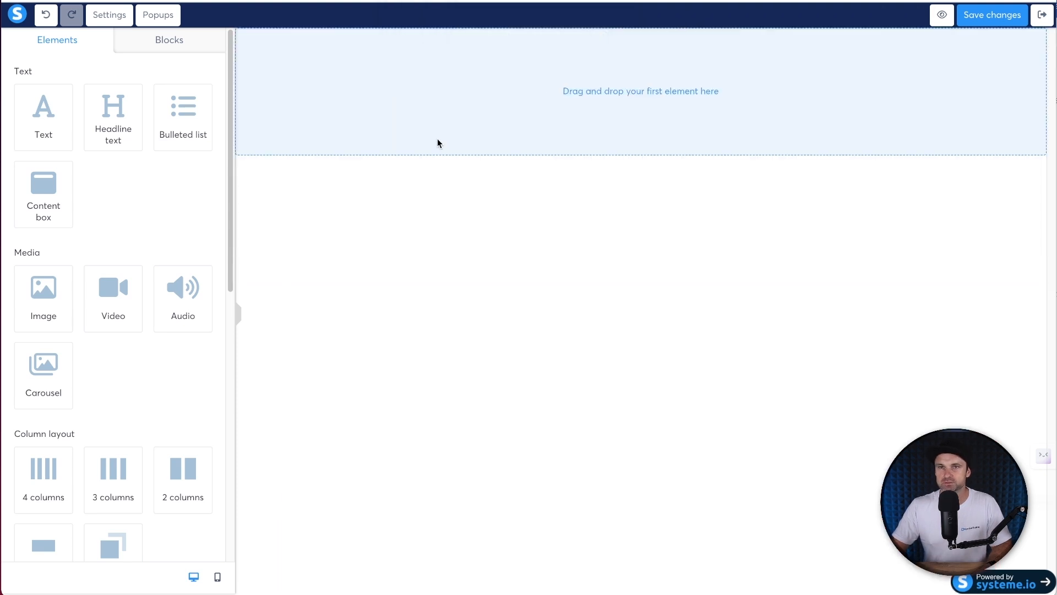
# - Set the page's default body font to Lato
pyautogui.click(98, 20)
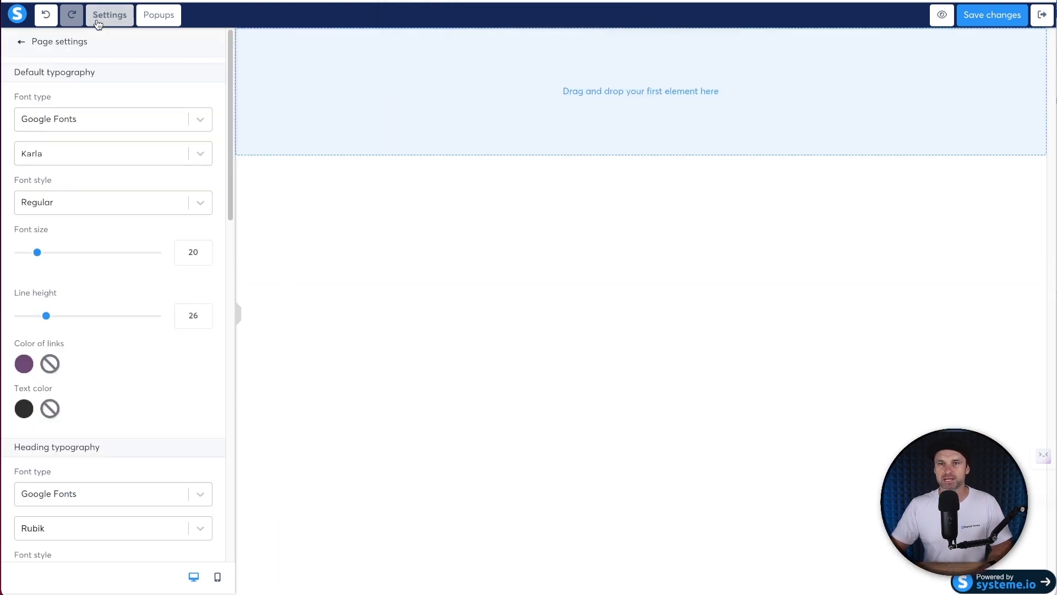
pyautogui.click(47, 153)
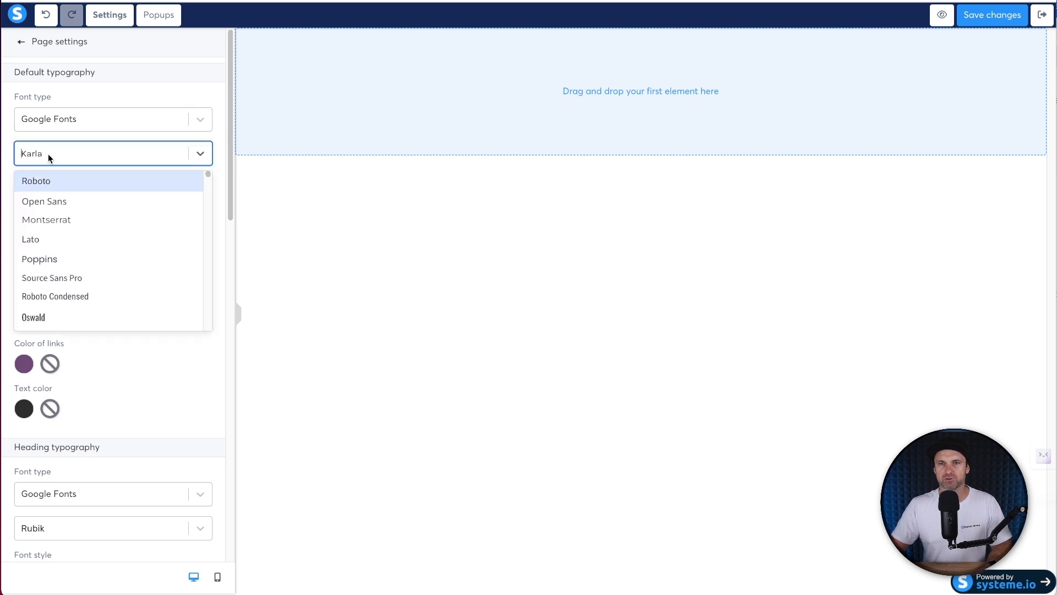
pyautogui.click(52, 239)
pyautogui.click(312, 377)
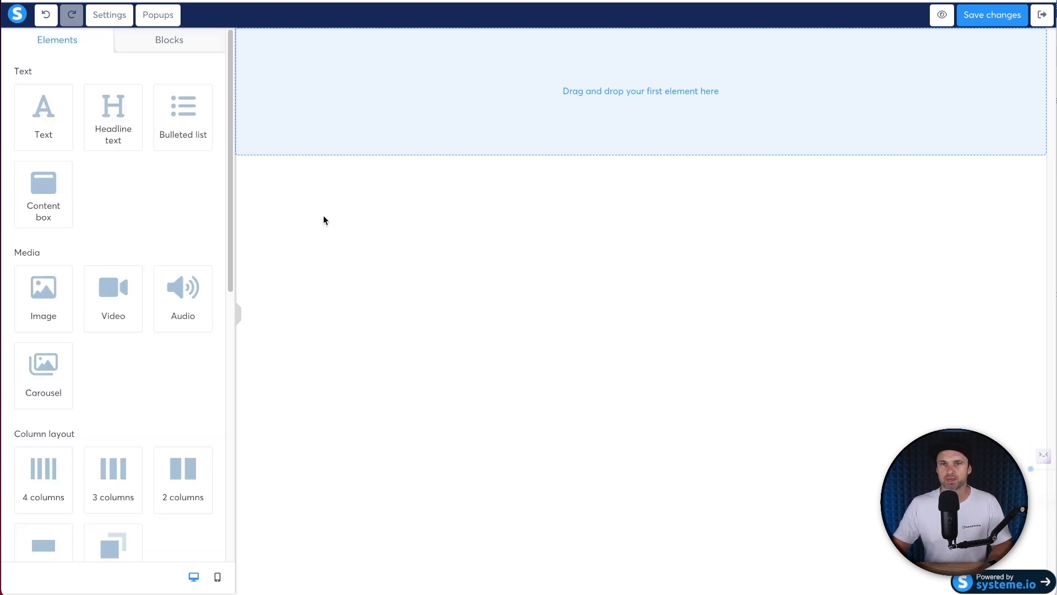
# - Set the page's link colour to blue (4A90E2)
pyautogui.click(109, 15)
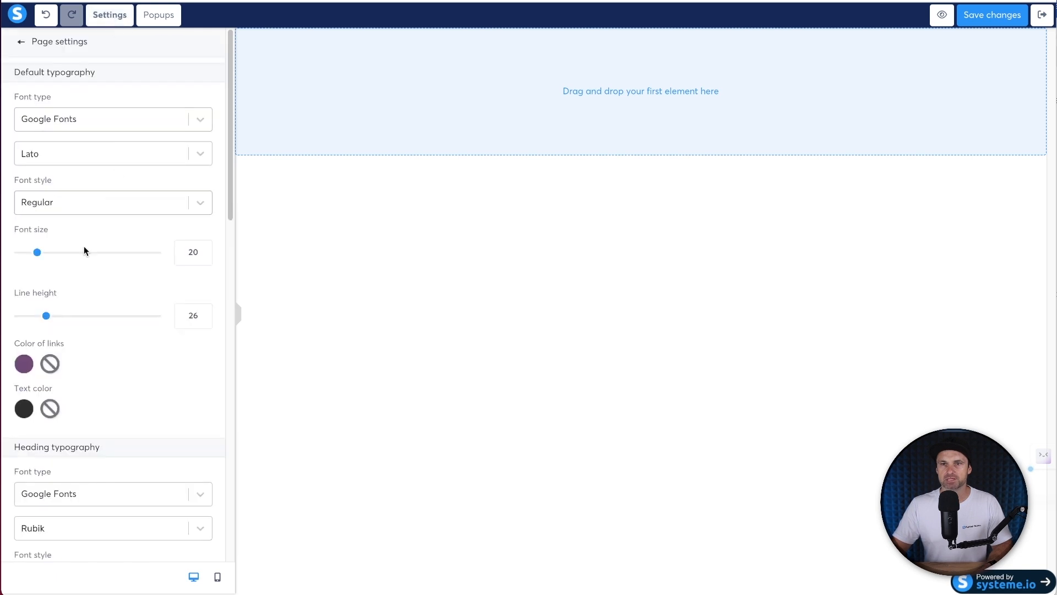
pyautogui.click(27, 366)
pyautogui.click(74, 438)
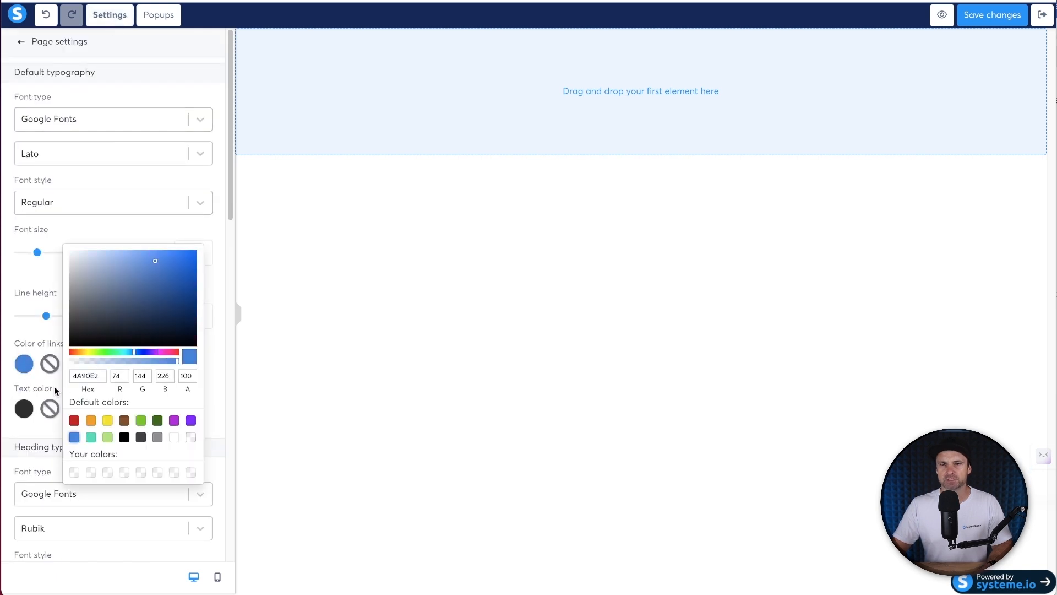
pyautogui.click(207, 304)
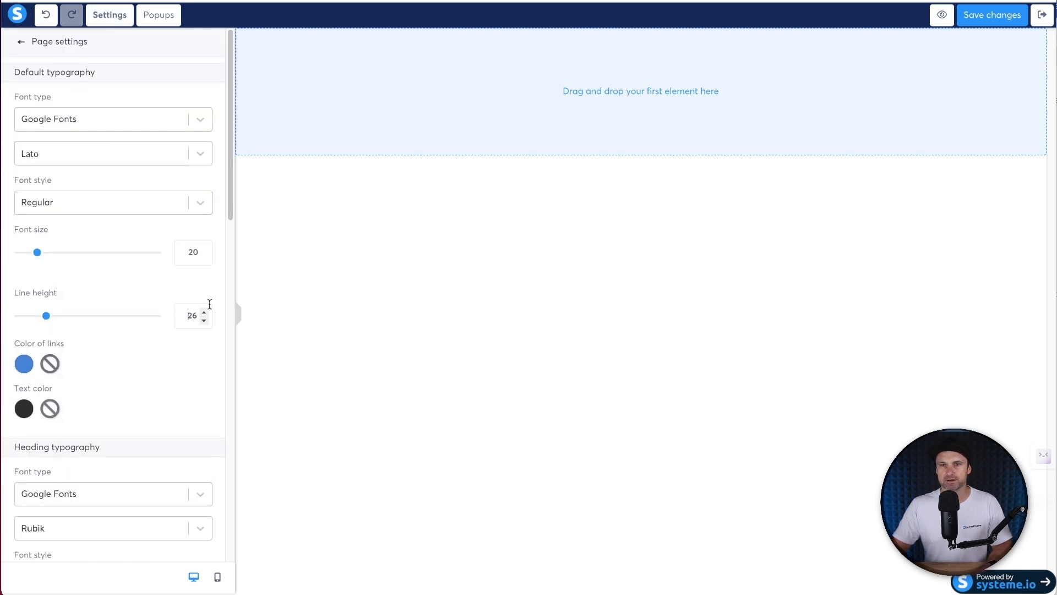
pyautogui.scroll(-10, 207, 303)
pyautogui.scroll(6, 96, 289)
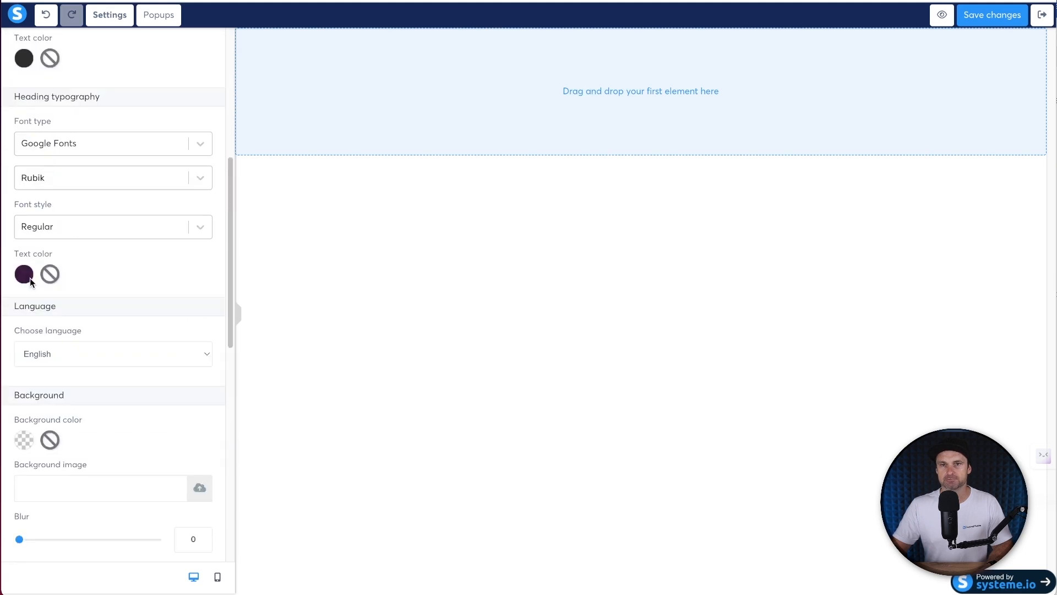
# - Make the page's heading text colour black (000000)
pyautogui.click(30, 279)
pyautogui.click(124, 347)
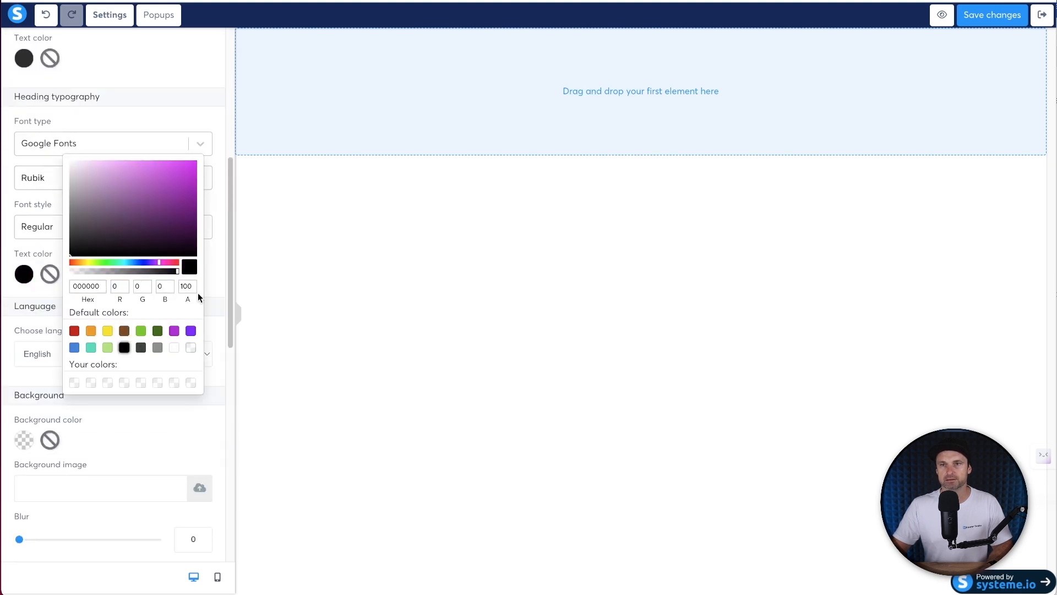
pyautogui.scroll(-2, 205, 273)
pyautogui.scroll(8, 205, 273)
pyautogui.click(364, 209)
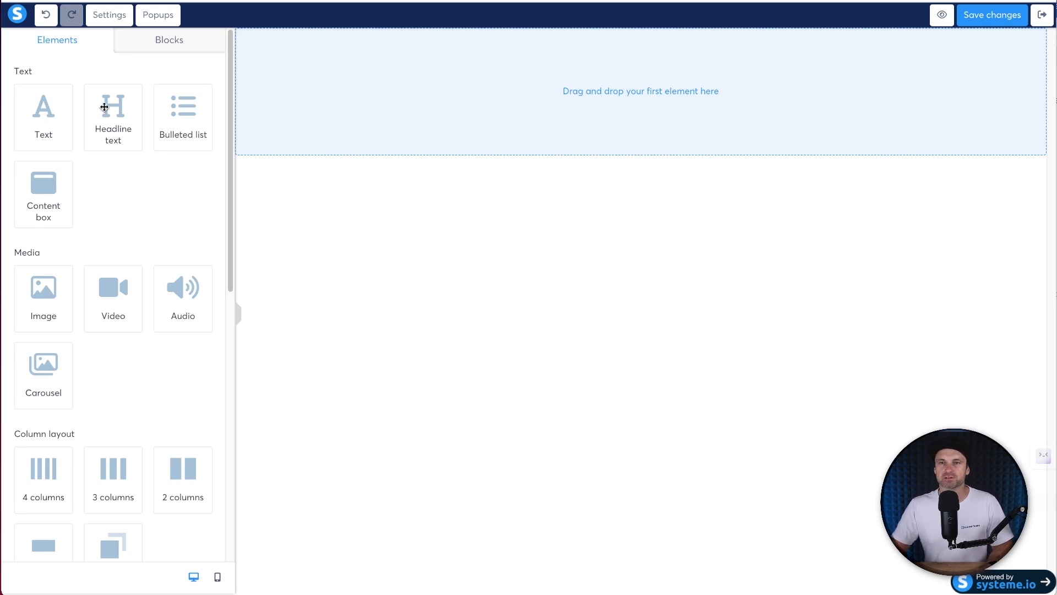
# - Add a headline and a text paragraph beneath it on the empty page
pyautogui.moveTo(104, 107); pyautogui.dragTo(608, 84)
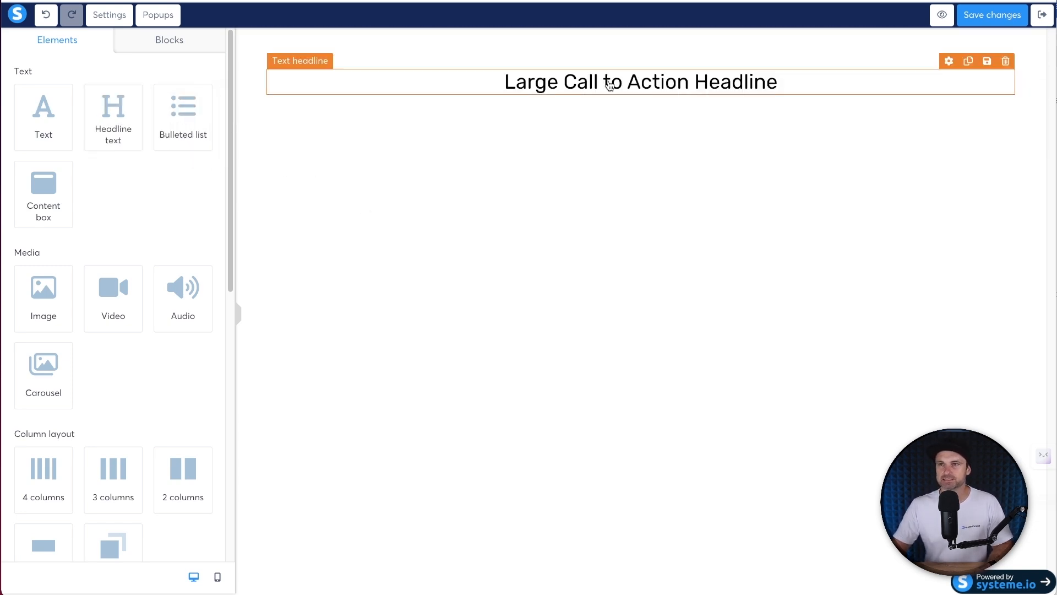
pyautogui.tripleClick(608, 84)
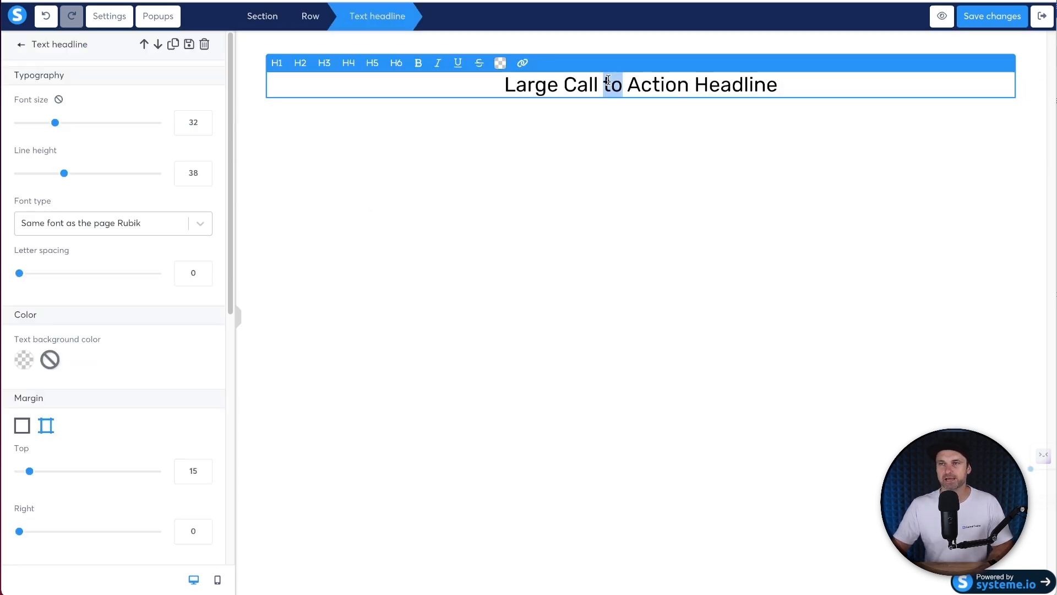
pyautogui.click(384, 143)
pyautogui.moveTo(34, 132); pyautogui.dragTo(512, 132)
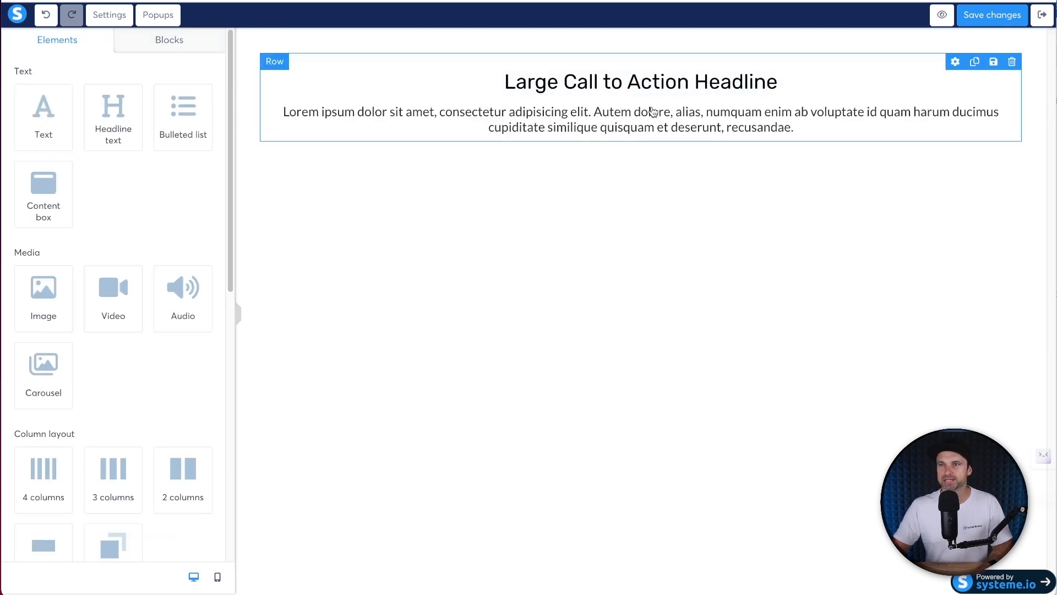
# - Add two form input fields and a Click here button below the text
pyautogui.scroll(-4, 129, 296)
pyautogui.scroll(-2, 129, 295)
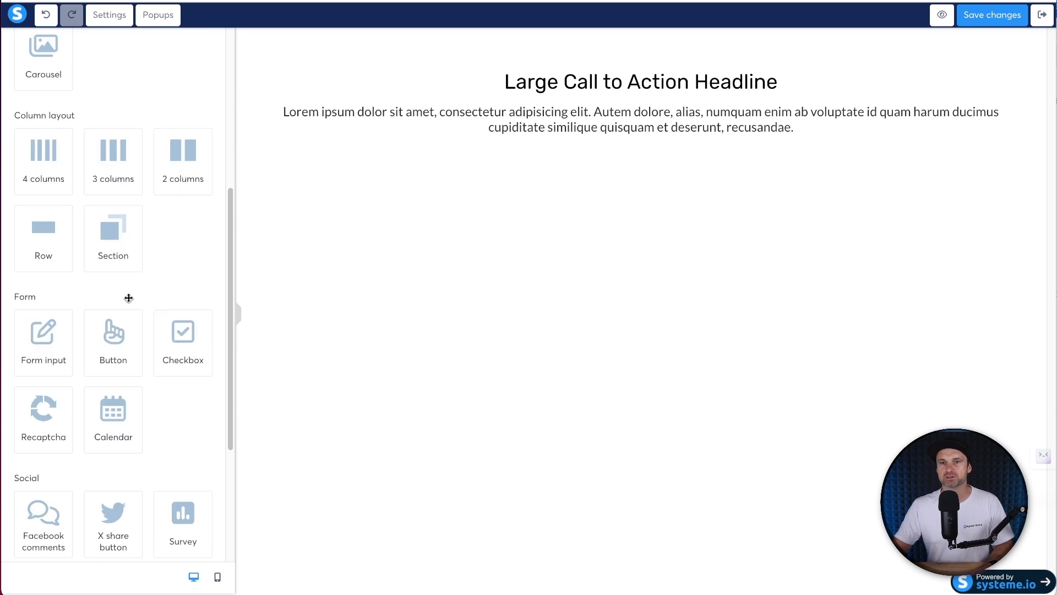
pyautogui.moveTo(38, 329); pyautogui.dragTo(602, 130)
pyautogui.moveTo(46, 355); pyautogui.dragTo(505, 179)
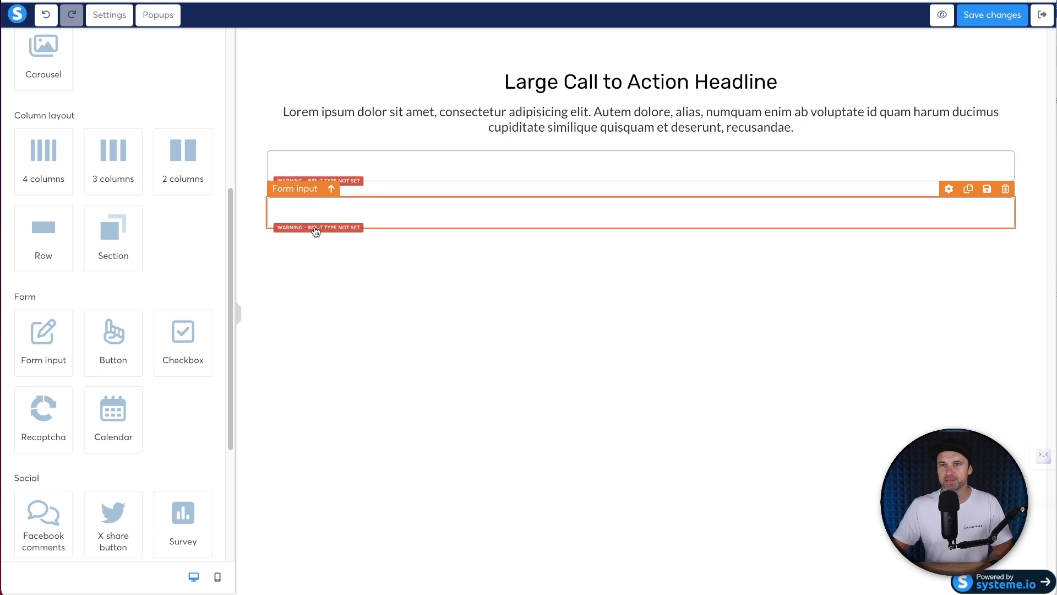
pyautogui.moveTo(119, 359); pyautogui.dragTo(484, 223)
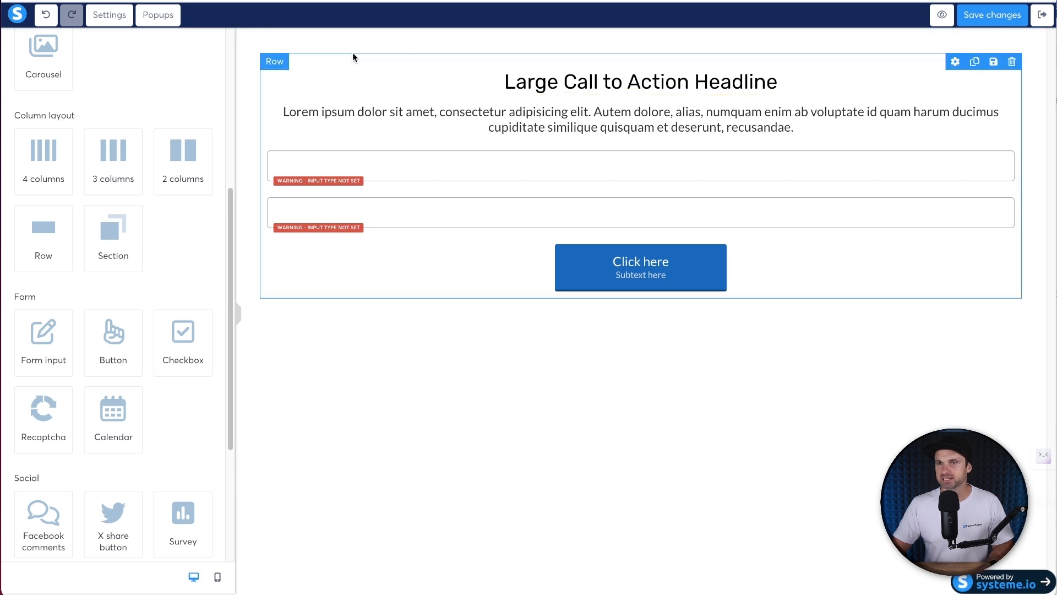
# - Change the form section's content width to Small, then to Extra small
pyautogui.click(245, 50)
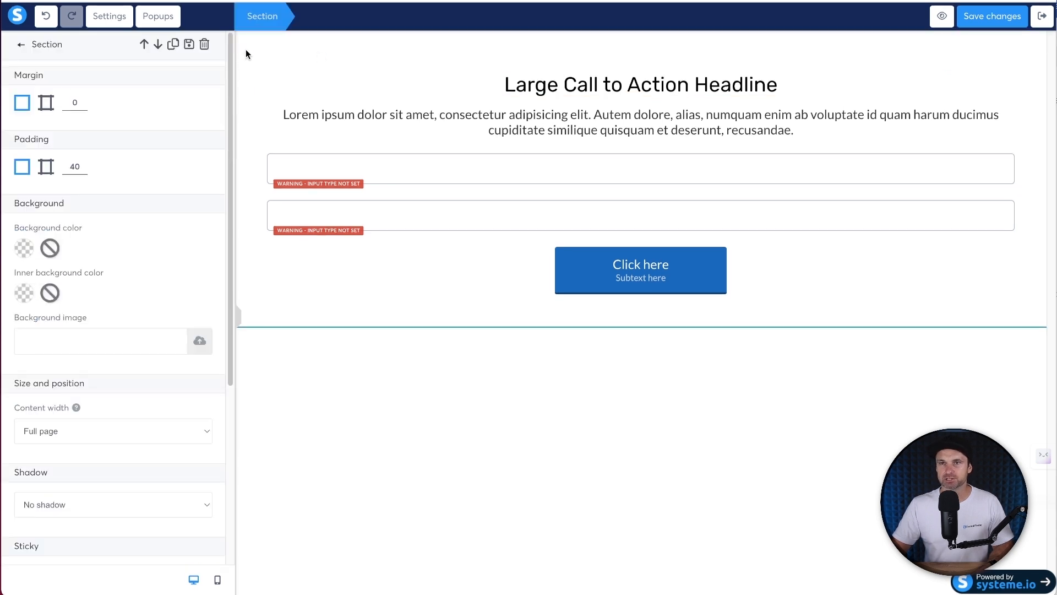
pyautogui.click(146, 427)
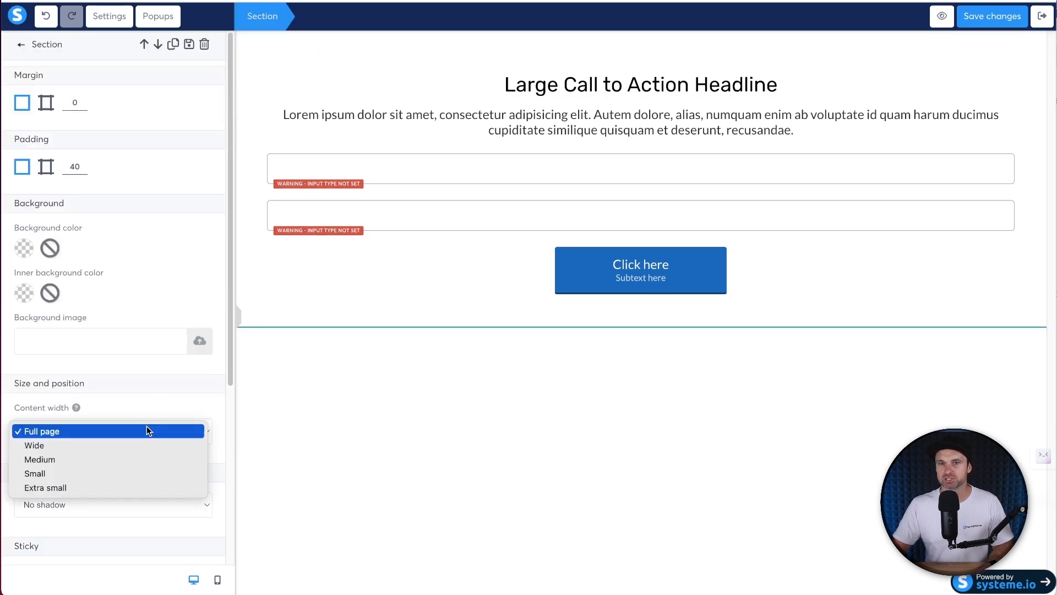
pyautogui.click(103, 469)
pyautogui.click(68, 430)
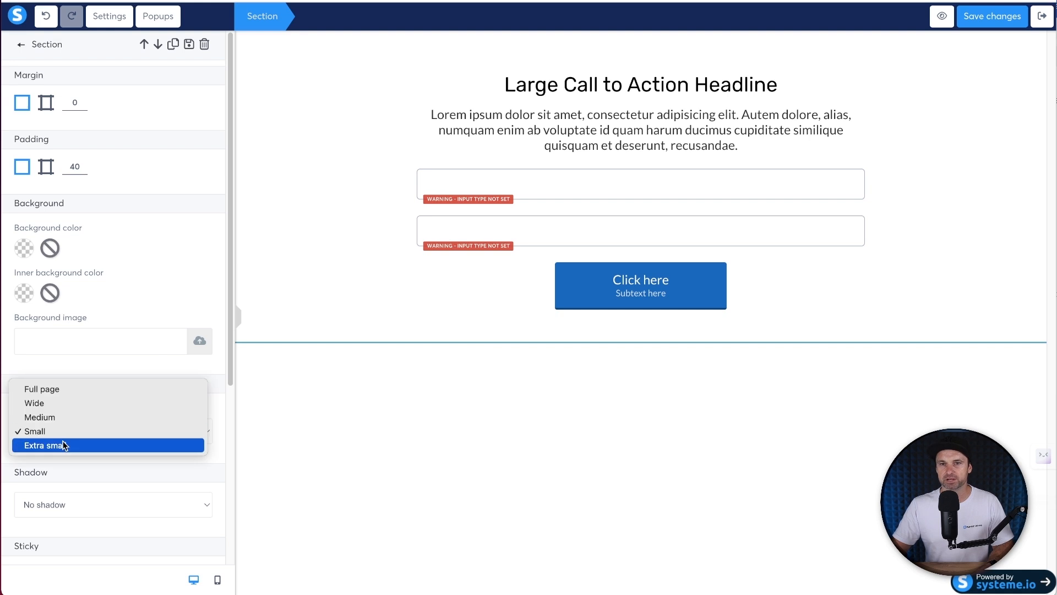
pyautogui.click(66, 443)
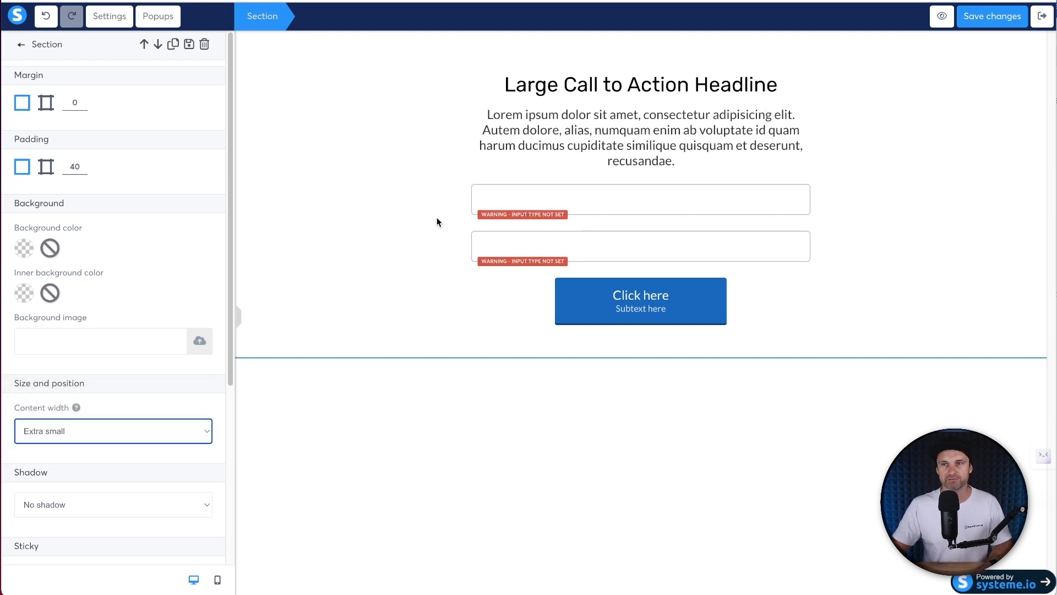
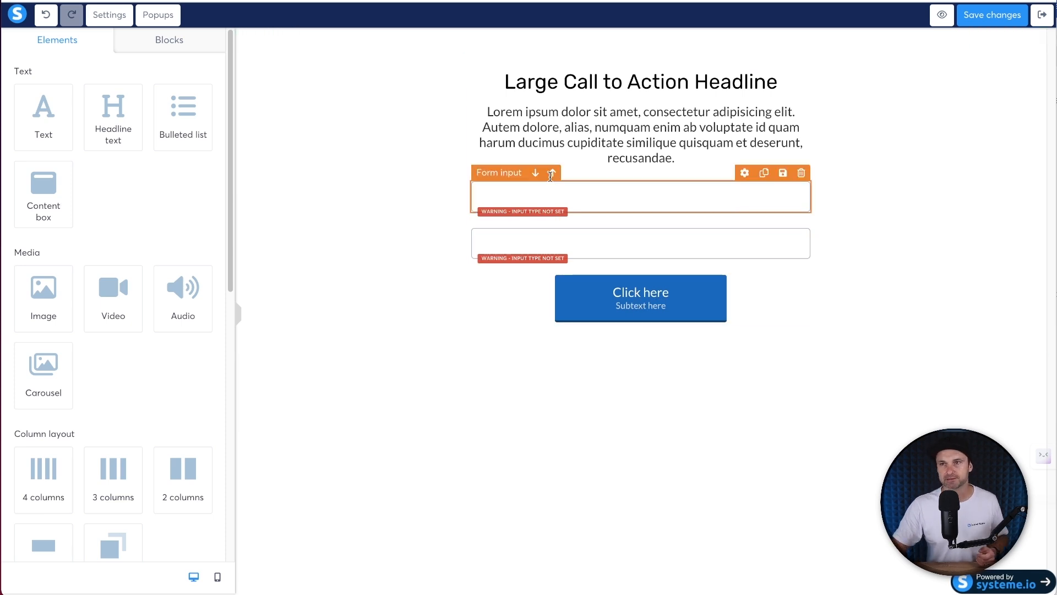
# - Paste the three-line headline template over the old headline and make it bold
pyautogui.tripleClick(634, 82)
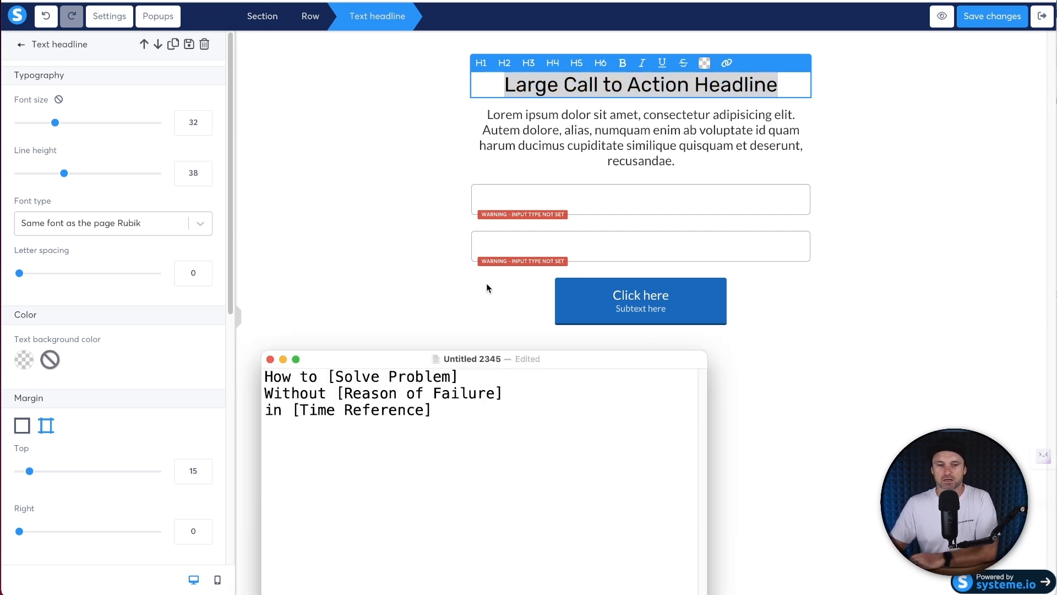
pyautogui.press('super+a')
pyautogui.hotkey('ctrl', 'c')
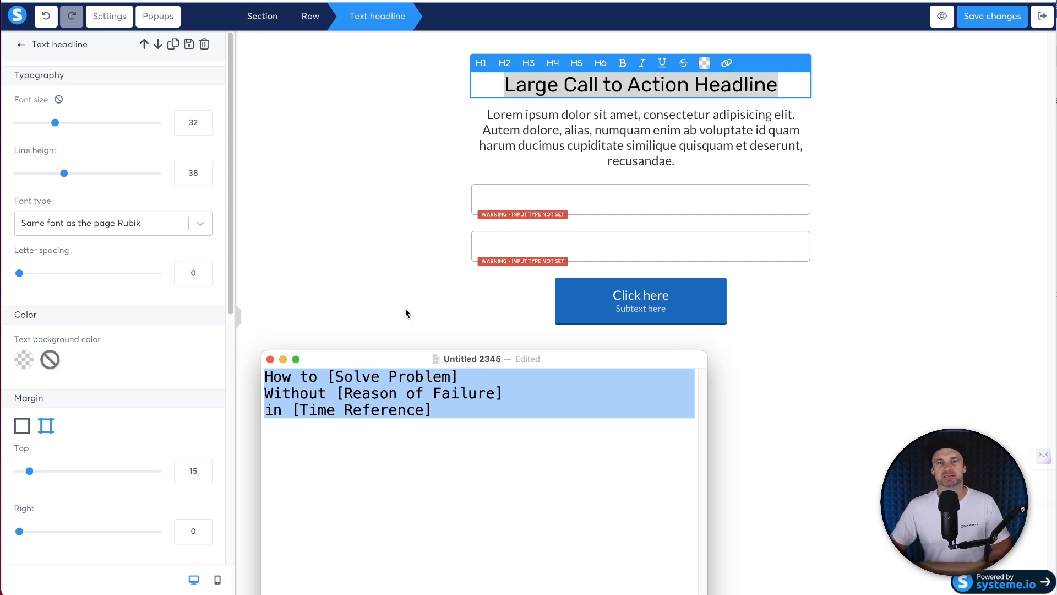
pyautogui.click(654, 94)
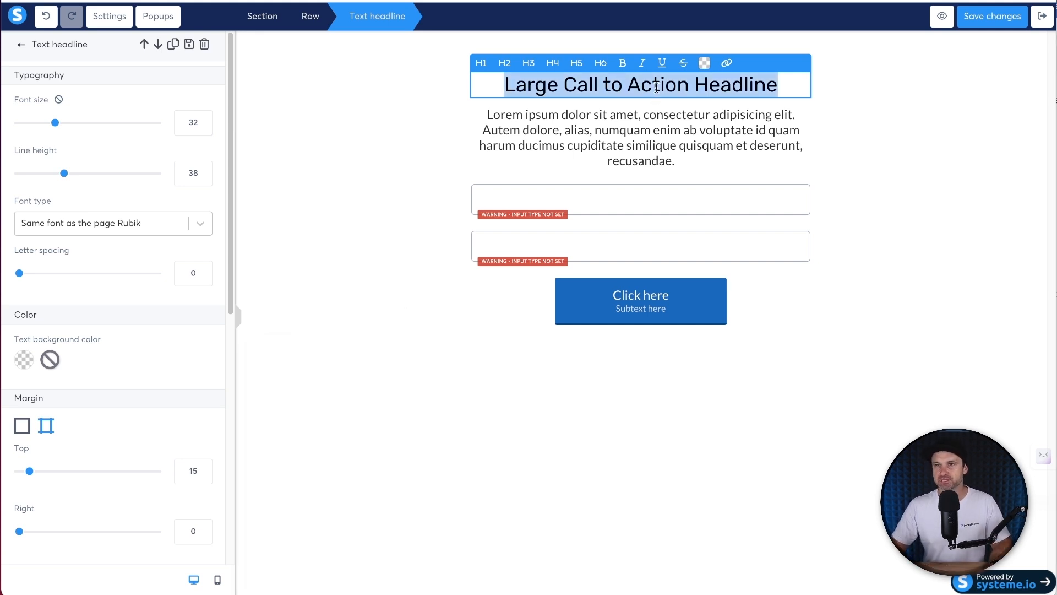
pyautogui.hotkey('ctrl', 'v')
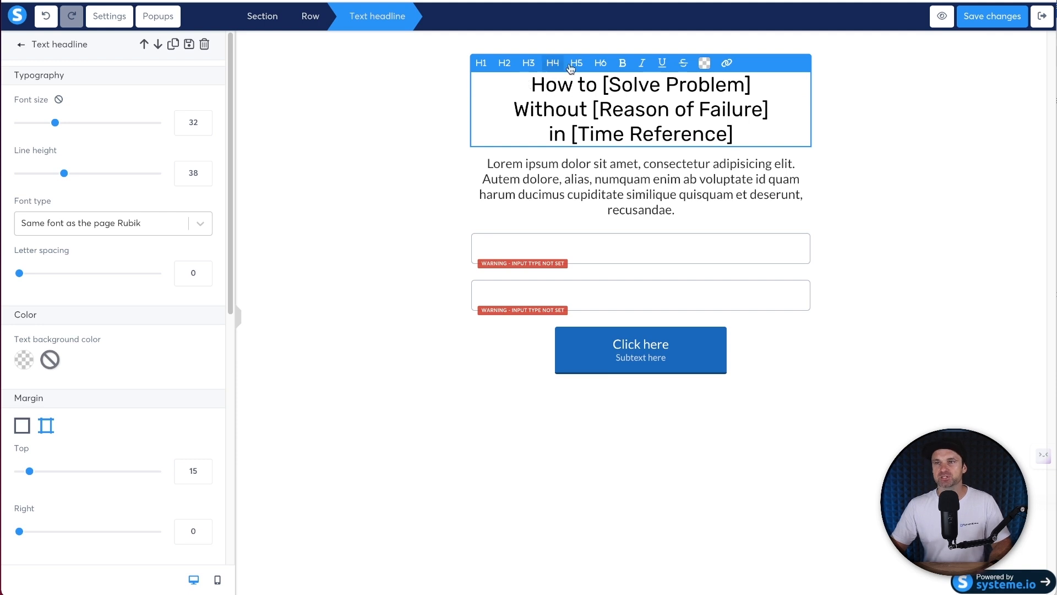
pyautogui.press('super+a')
pyautogui.press('super+b')
pyautogui.click(337, 101)
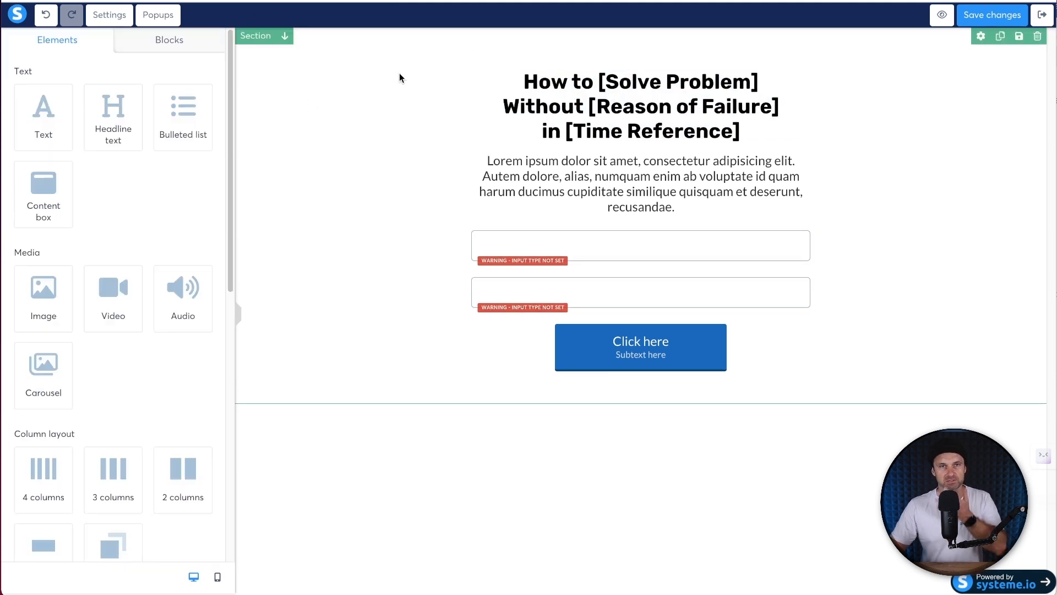
# - Replace [Solve Problem] with 'Set Up on YouTube' and [Reason of Failure] with 'Overwhelm or Confusion'
pyautogui.click(601, 83)
pyautogui.click(600, 83)
pyautogui.moveTo(600, 84); pyautogui.dragTo(769, 81)
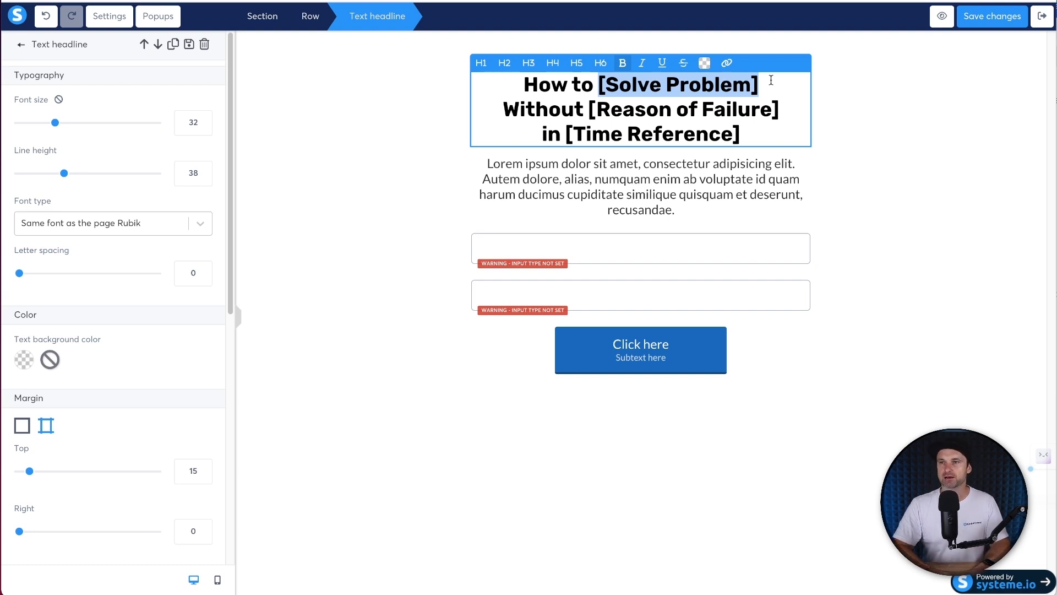
pyautogui.write('Set Up on YouTube')
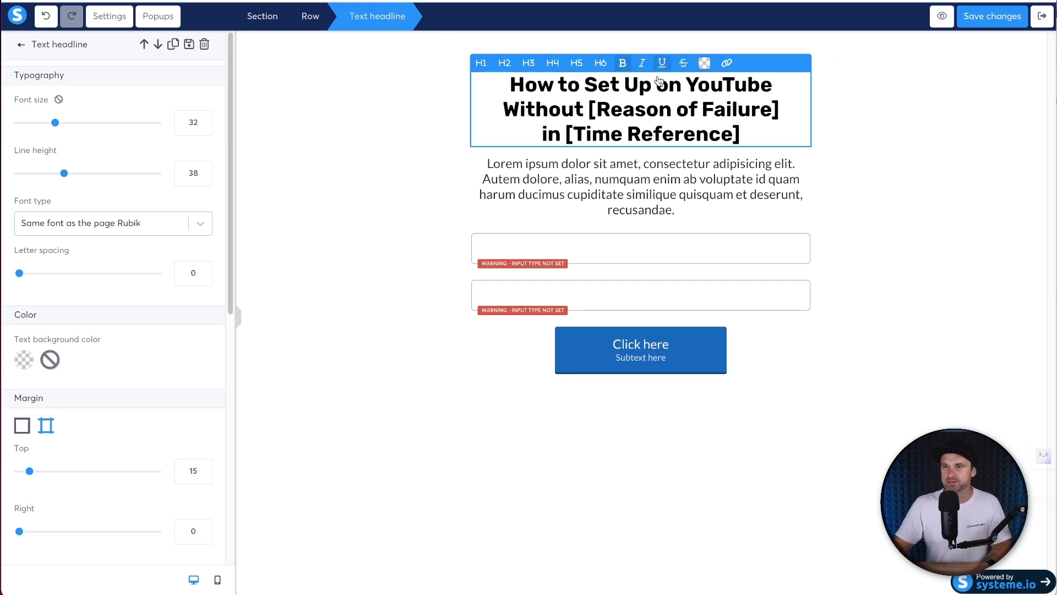
pyautogui.moveTo(588, 109); pyautogui.dragTo(799, 104)
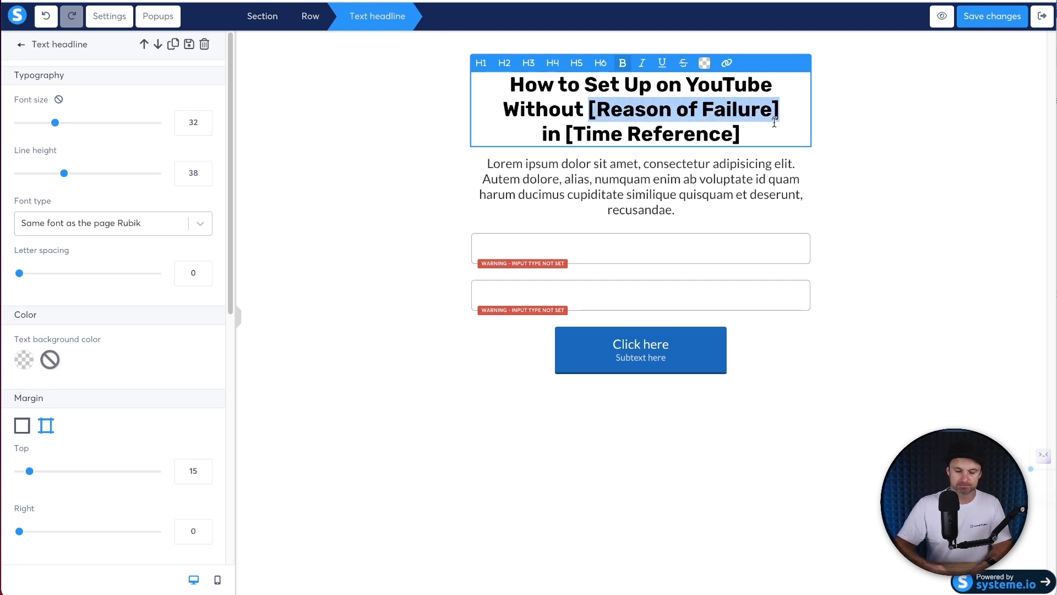
pyautogui.write('Overhel')
pyautogui.press('BackSpace')
pyautogui.press('BackSpace')
pyautogui.press('BackSpace')
pyautogui.write('whelm or Con')
pyautogui.press('BackSpace')
pyautogui.write('r Confusion')
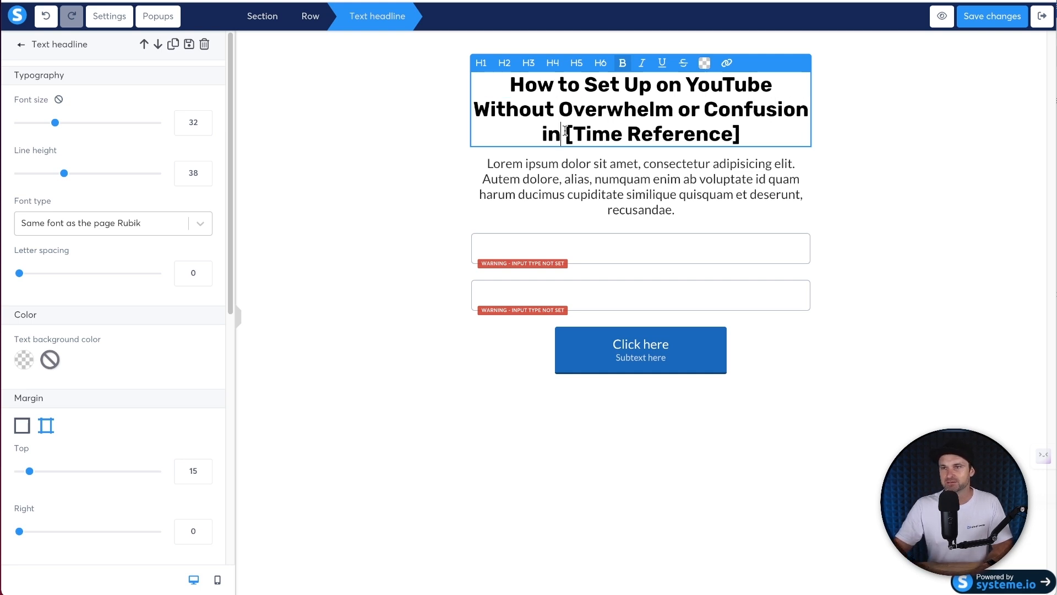
# - Replace [Time Reference] with 'Less than 30 Minutes'
pyautogui.moveTo(565, 134); pyautogui.dragTo(750, 125)
pyautogui.write('Less th')
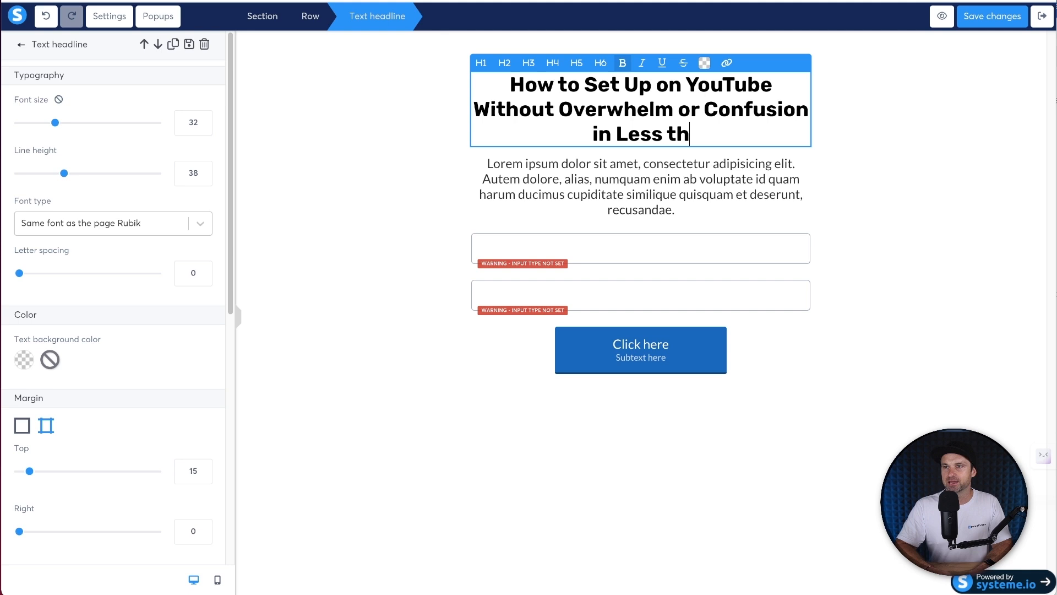
pyautogui.write('an 10 minutes')
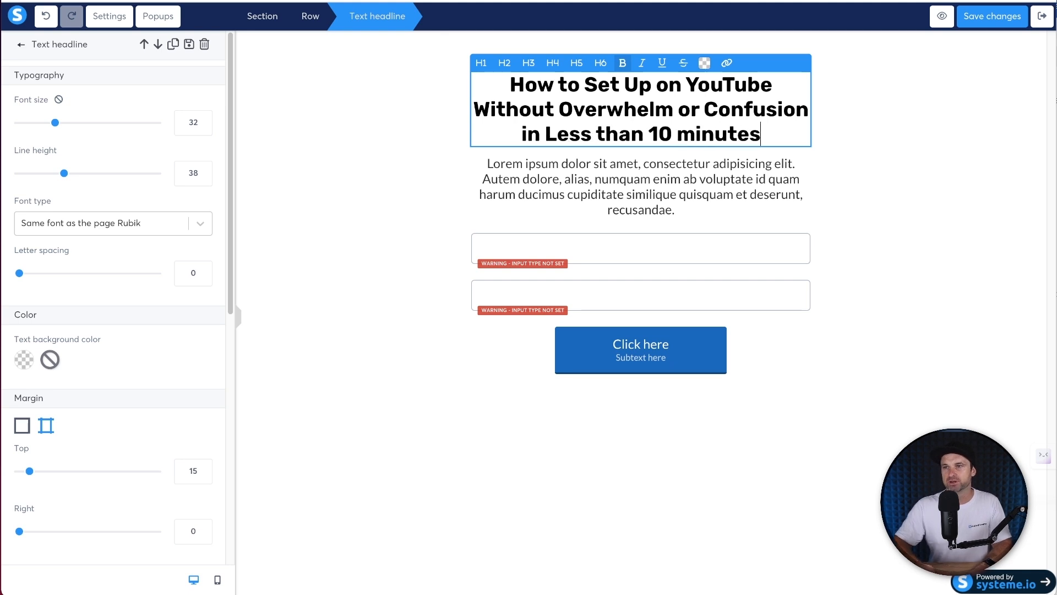
pyautogui.moveTo(696, 134); pyautogui.dragTo(678, 134)
pyautogui.write('M')
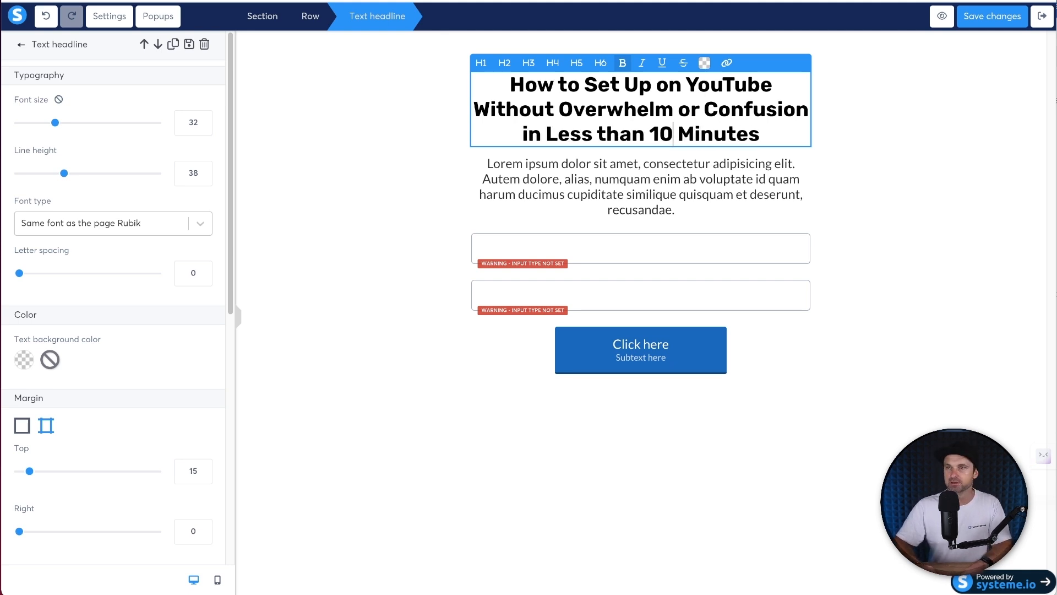
pyautogui.press('BackSpace')
pyautogui.write('3')
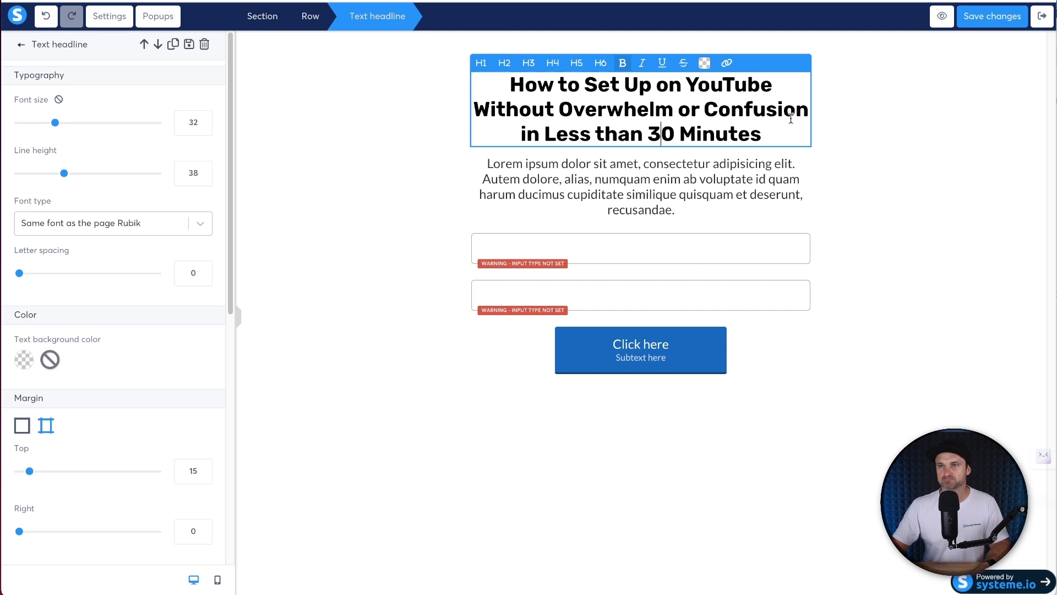
pyautogui.click(910, 147)
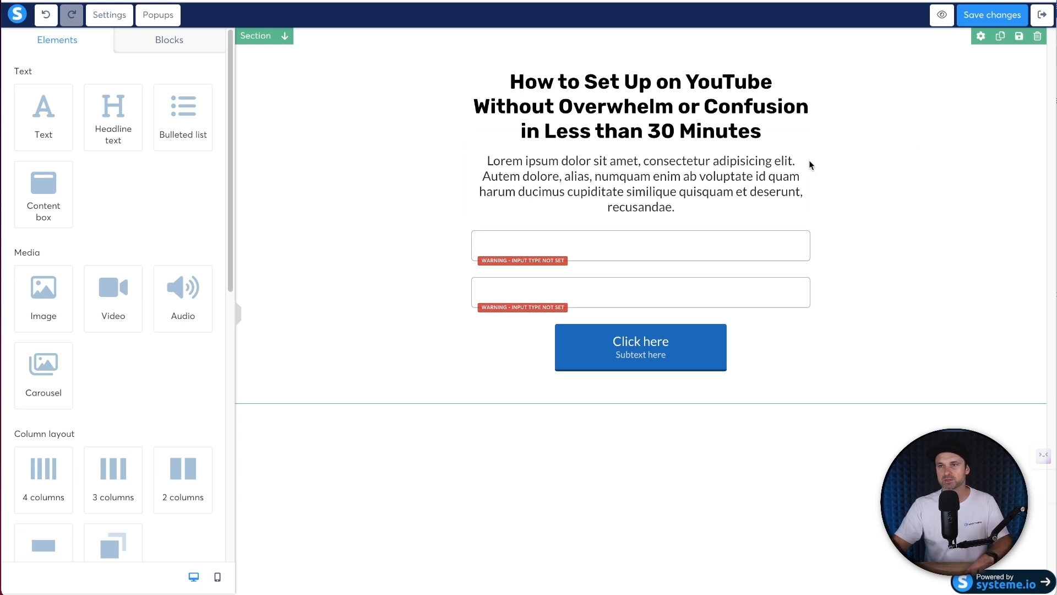
# - Replace the Lorem paragraph with 'Enter your name and email to get enrolled to the course'
pyautogui.tripleClick(776, 164)
pyautogui.write('Enter y')
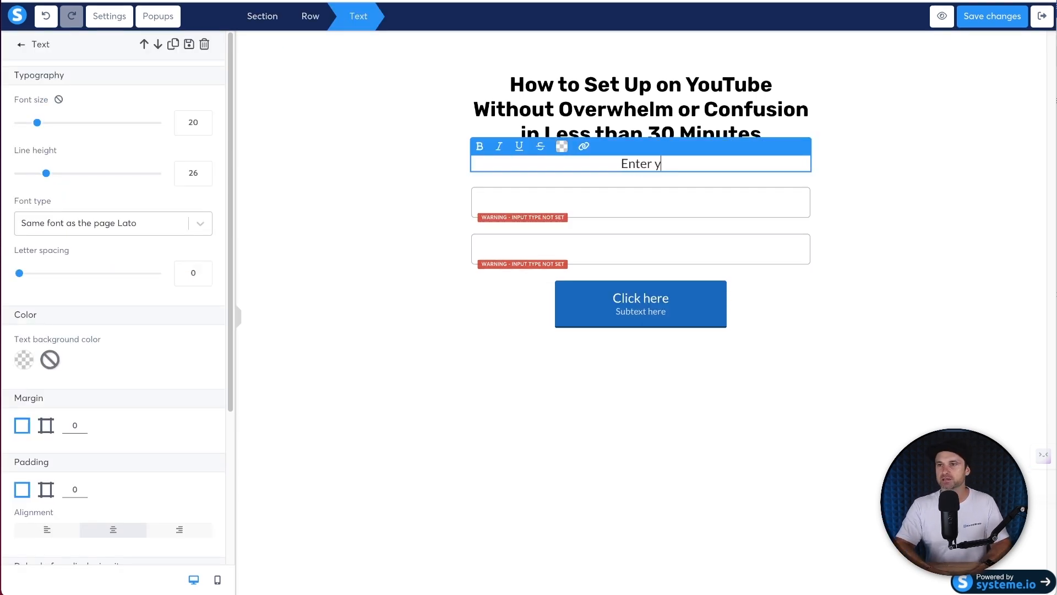
pyautogui.write('pir n')
pyautogui.press('BackSpace')
pyautogui.press('BackSpace')
pyautogui.press('BackSpace')
pyautogui.press('BackSpace')
pyautogui.press('BackSpace')
pyautogui.write('our name and email to get ')
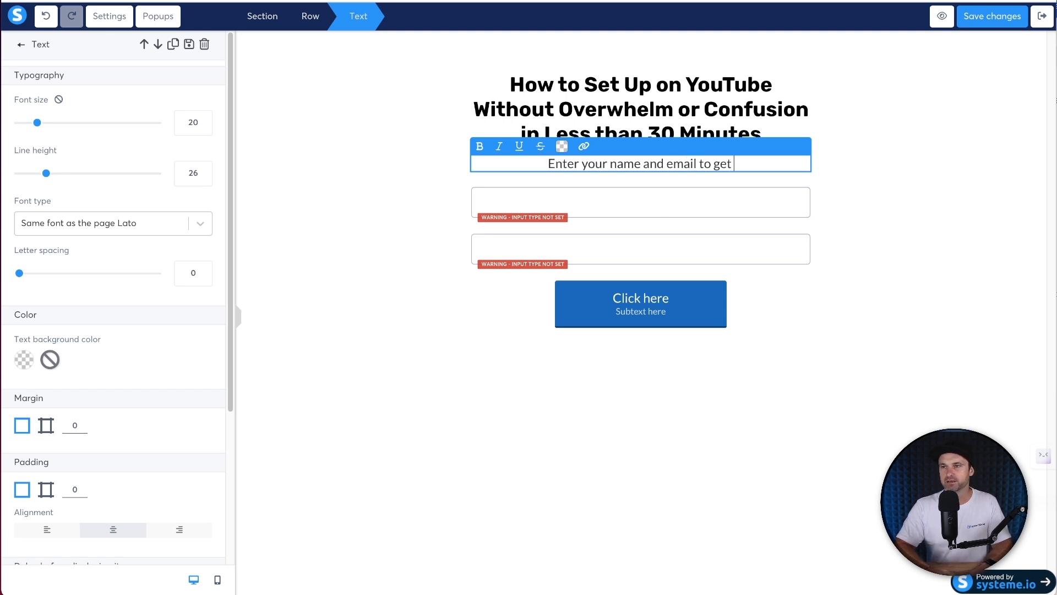
pyautogui.write('enrolled to the course.')
pyautogui.press('BackSpace')
pyautogui.press('BackSpace')
pyautogui.press('BackSpace')
pyautogui.press('BackSpace')
pyautogui.press('BackSpace')
pyautogui.press('BackSpace')
pyautogui.write('ourse.')
pyautogui.press('BackSpace')
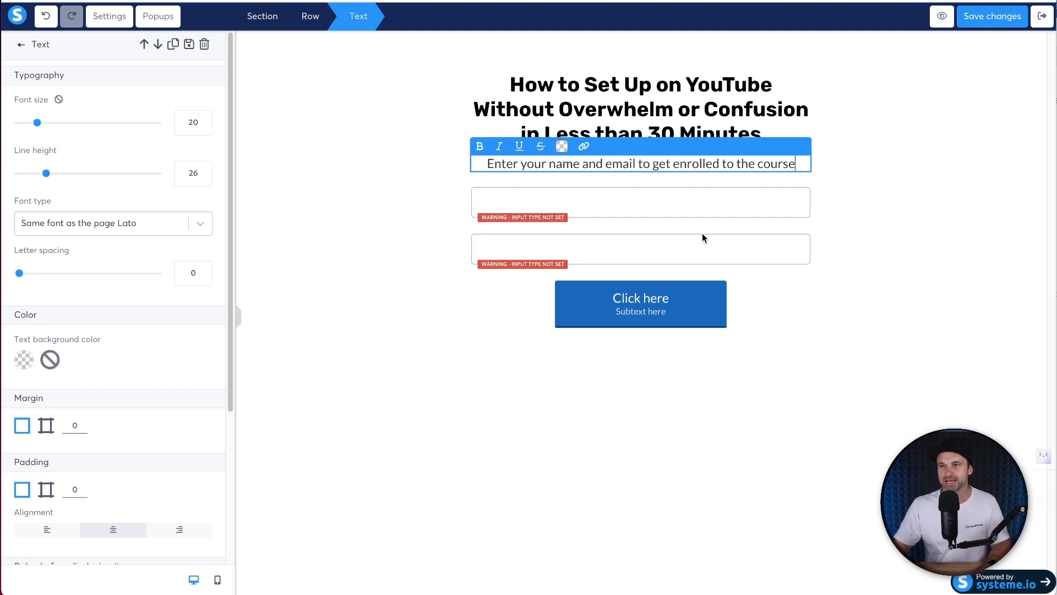
pyautogui.click(800, 295)
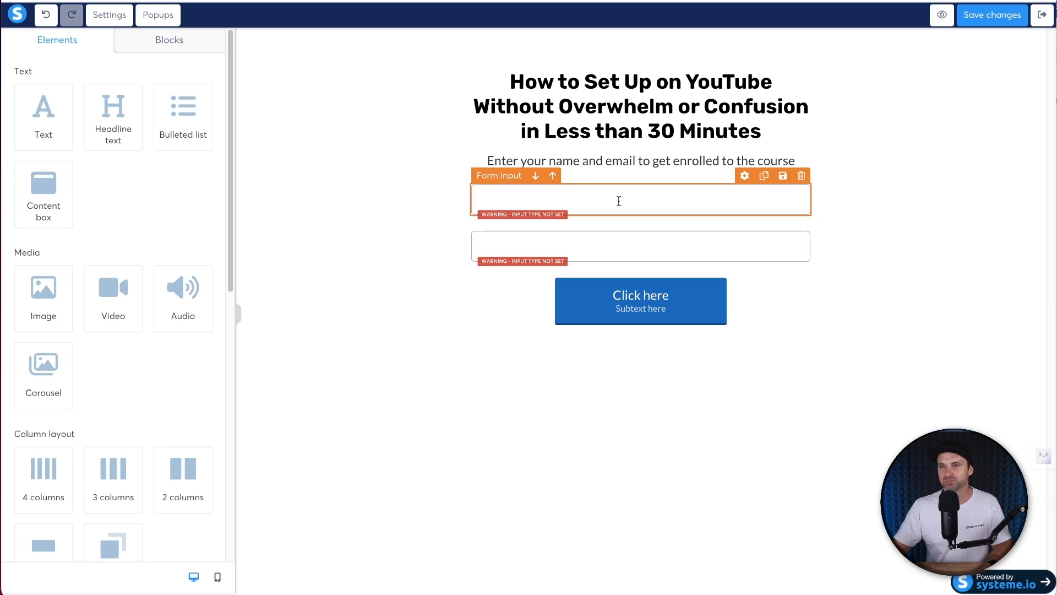
# - Set the two form fields' input types to First name and Email
pyautogui.click(569, 203)
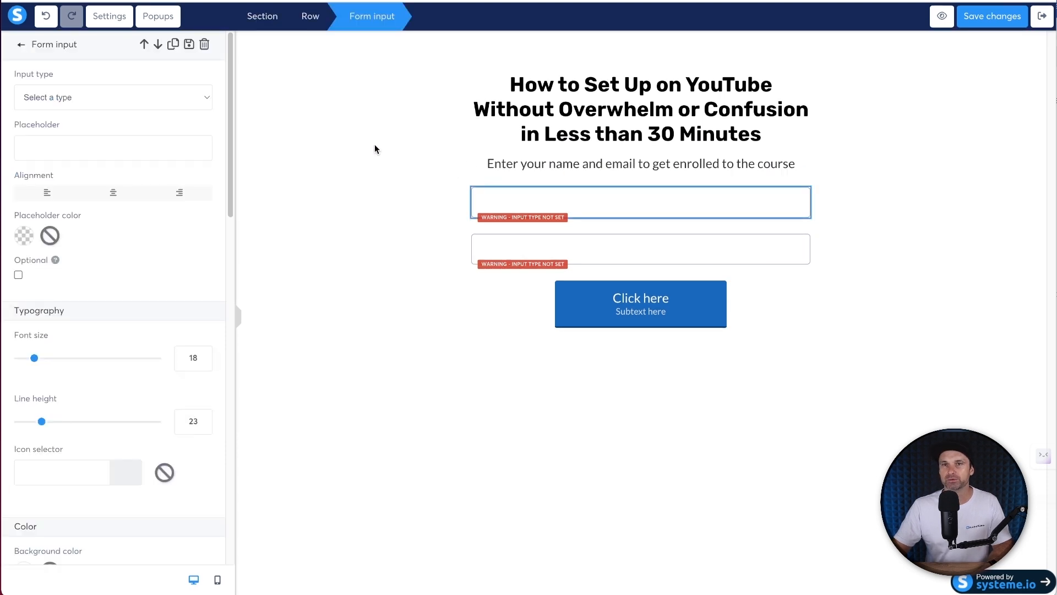
pyautogui.click(153, 97)
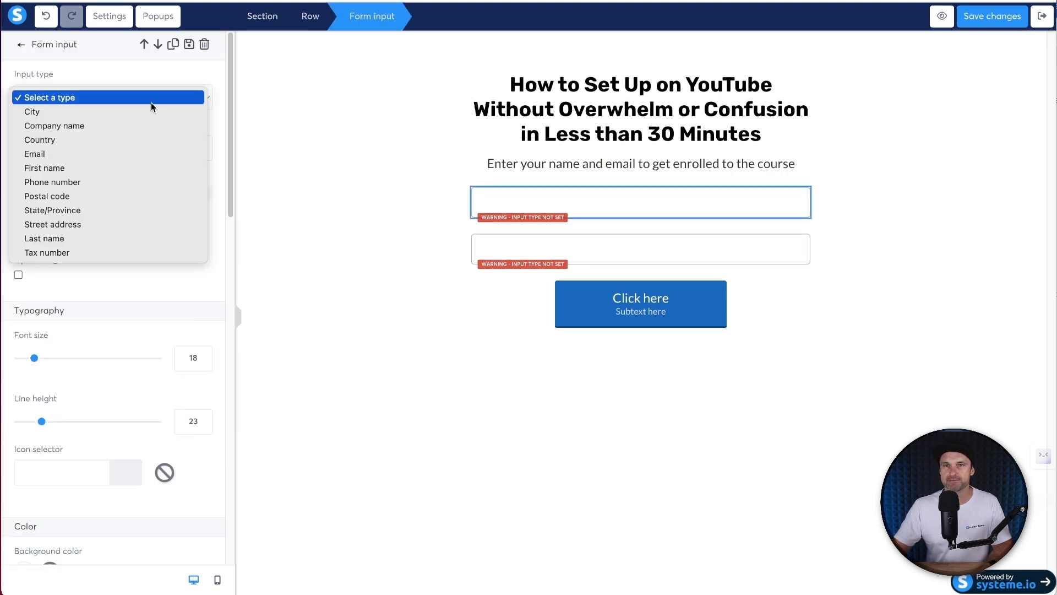
pyautogui.click(92, 170)
pyautogui.click(528, 248)
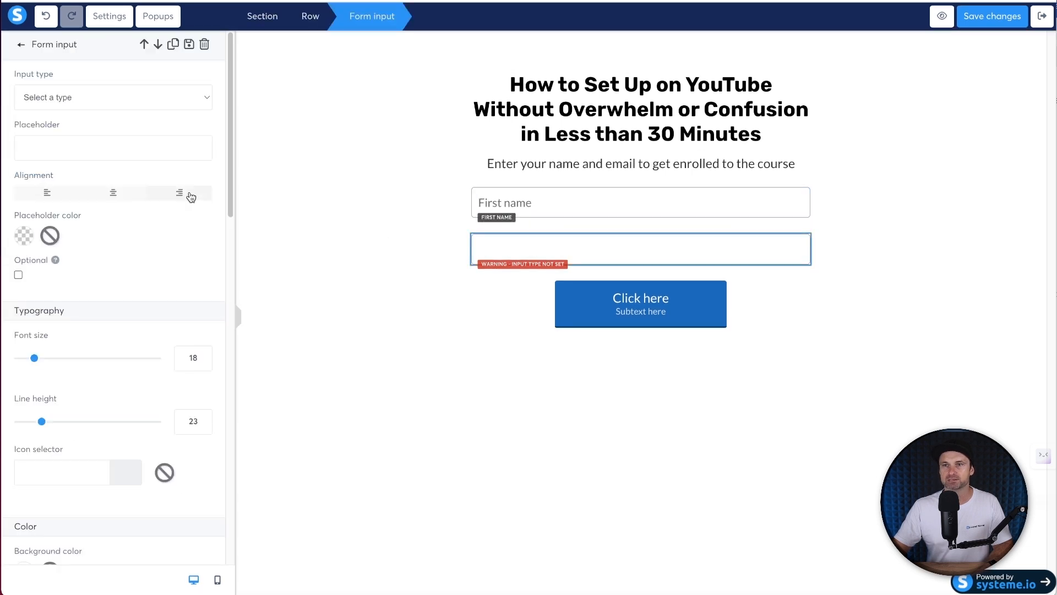
pyautogui.click(118, 94)
pyautogui.click(113, 153)
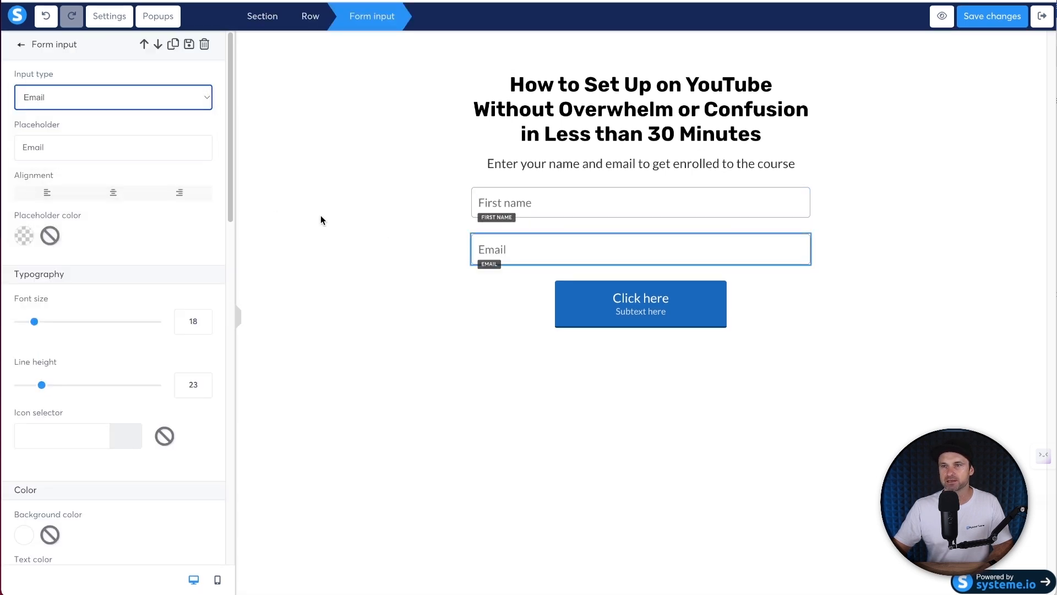
pyautogui.click(653, 300)
pyautogui.click(588, 296)
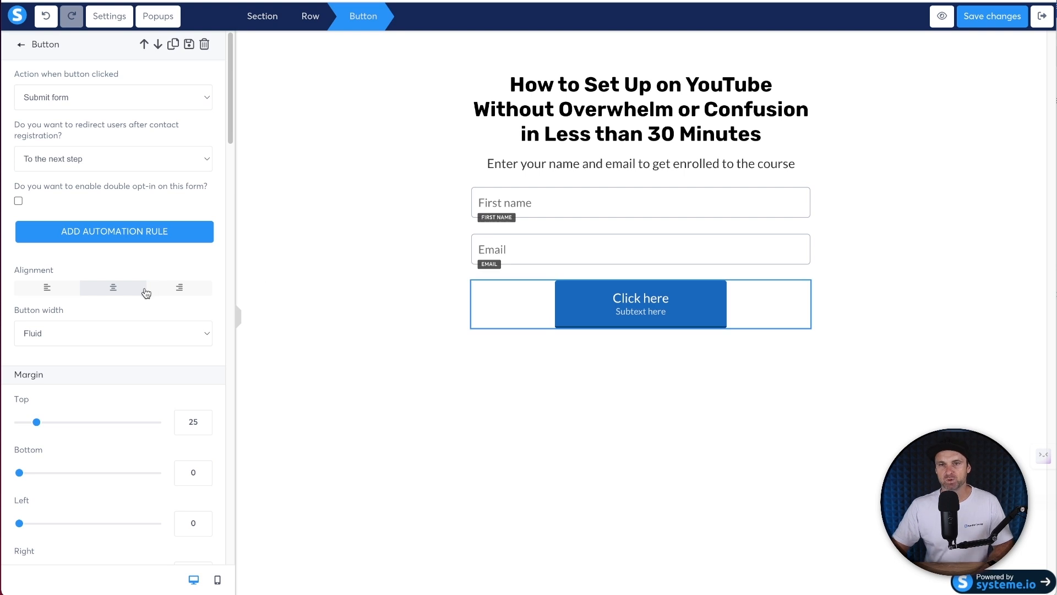
# - Make the button full width with a lighter blue background
pyautogui.click(124, 327)
pyautogui.click(117, 346)
pyautogui.scroll(-3, 83, 352)
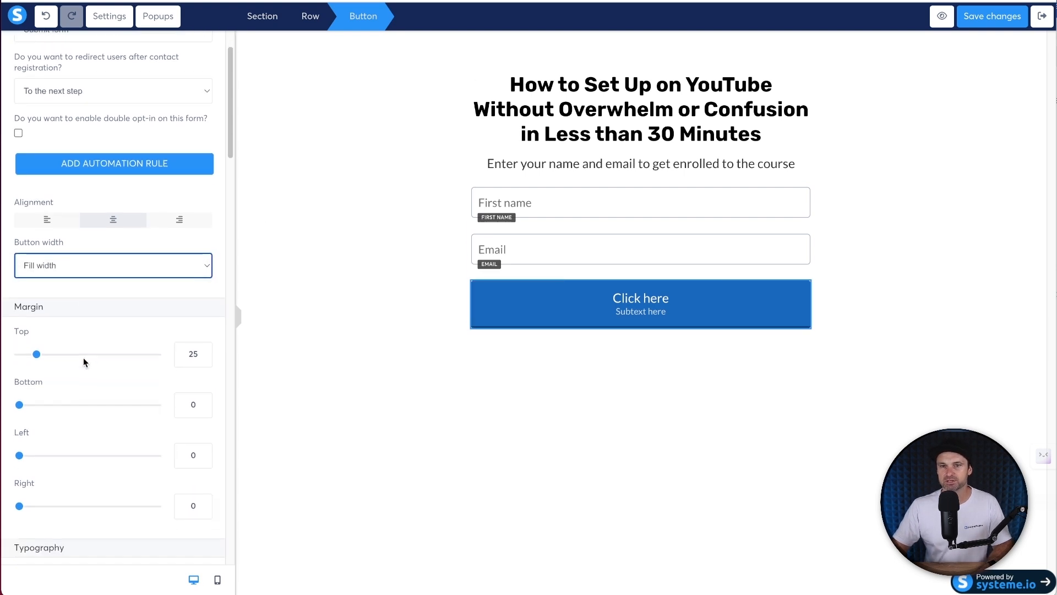
pyautogui.scroll(-10, 45, 399)
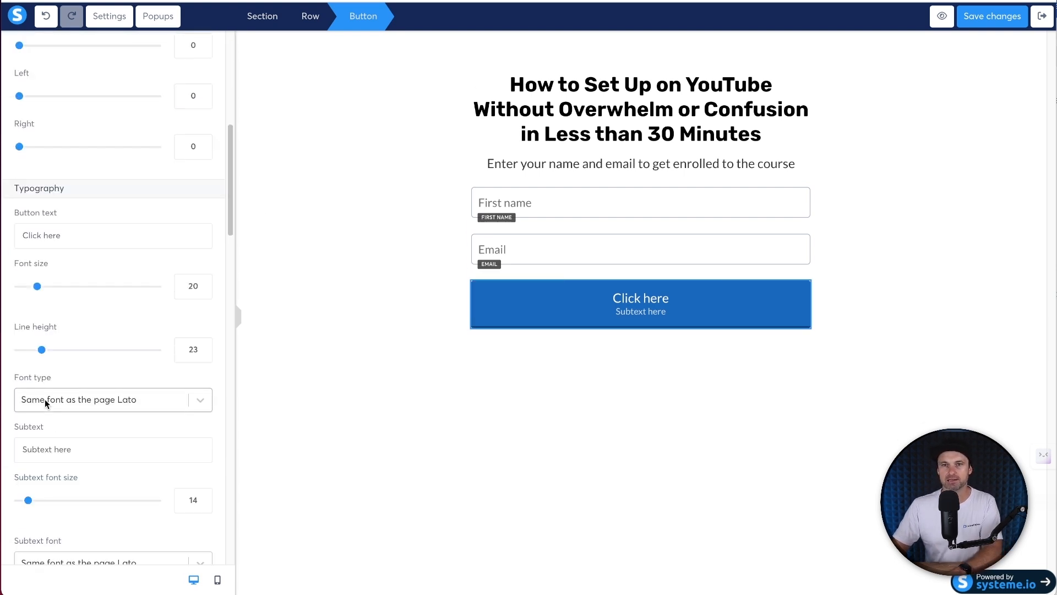
pyautogui.scroll(-1, 35, 404)
pyautogui.click(24, 496)
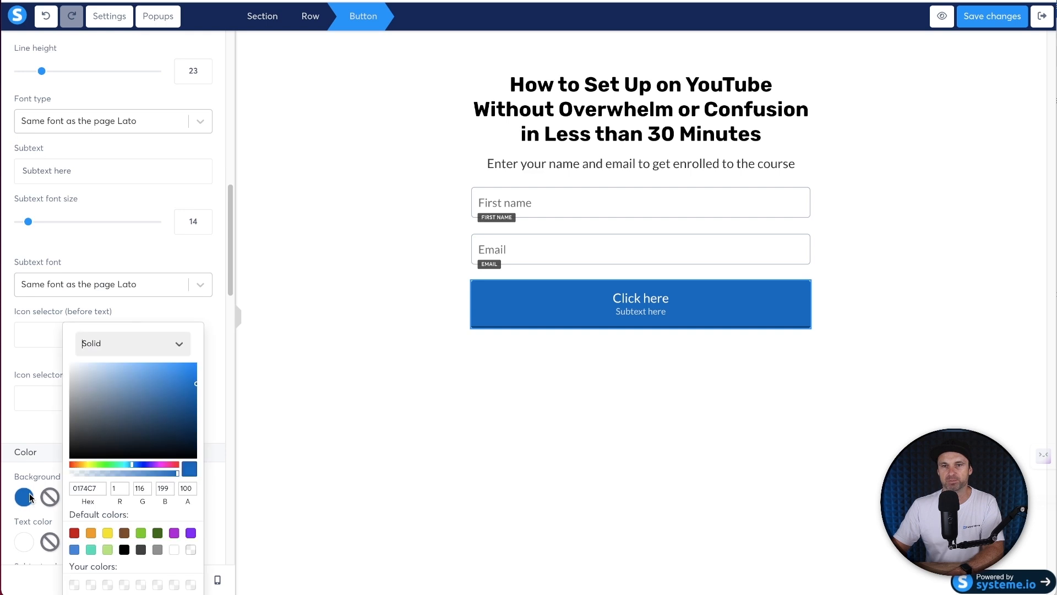
pyautogui.click(74, 549)
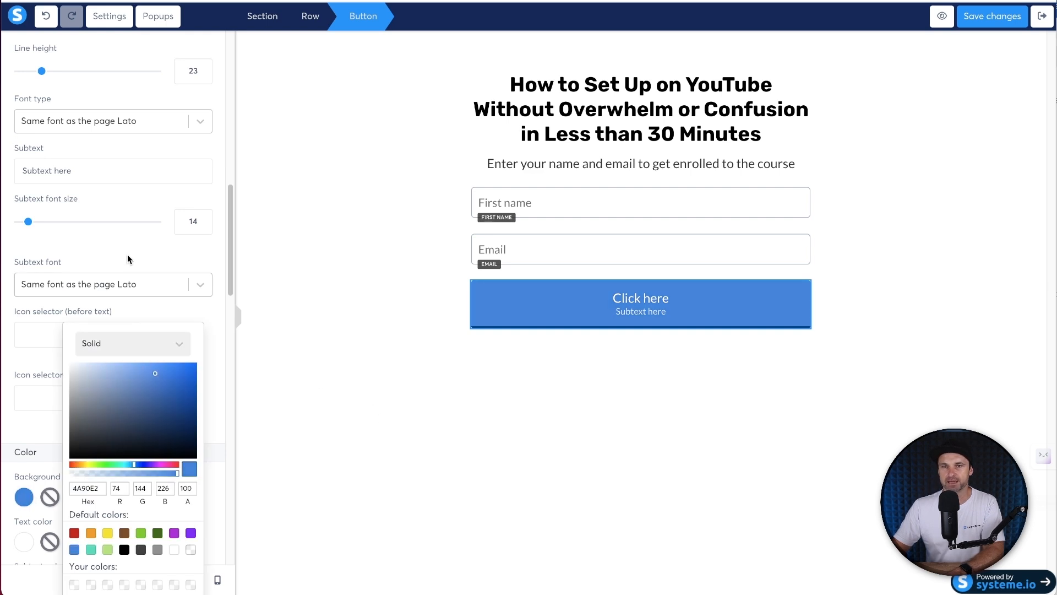
pyautogui.click(110, 213)
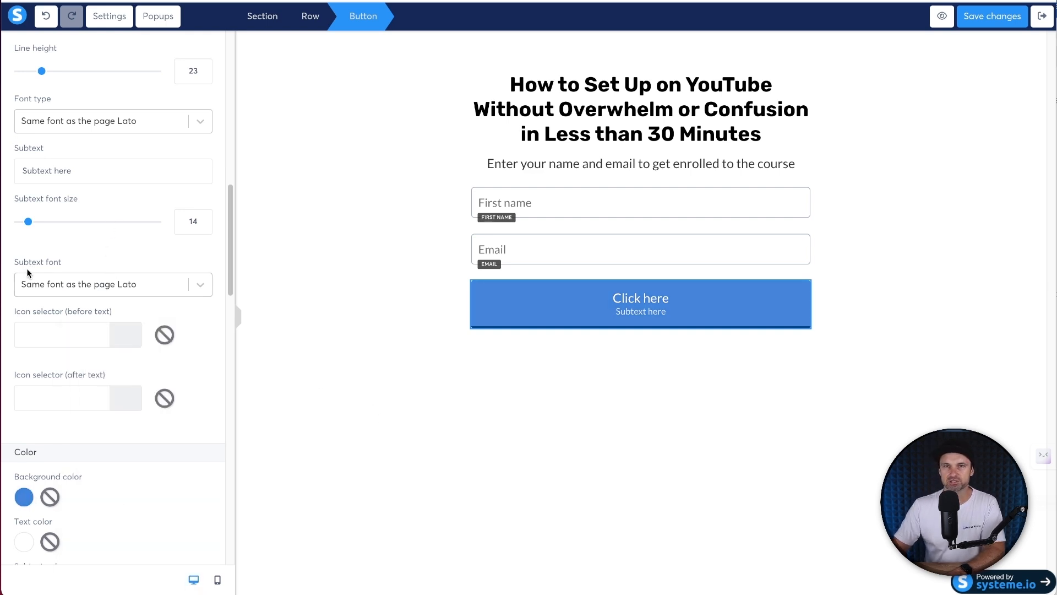
# - Set the button text font to Google Fonts Lato, Bold 700
pyautogui.scroll(1, 104, 245)
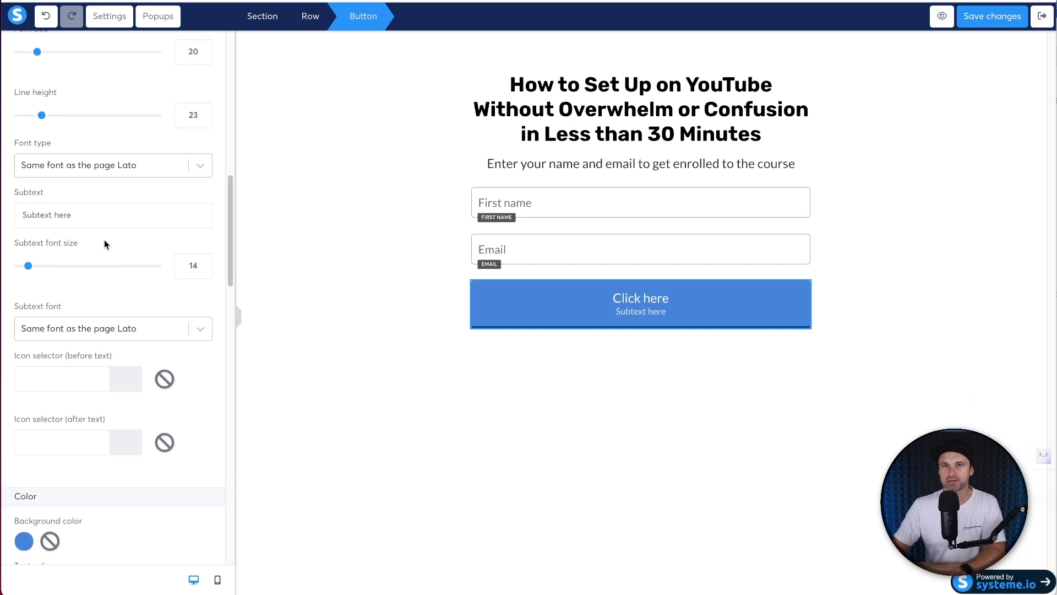
pyautogui.click(32, 166)
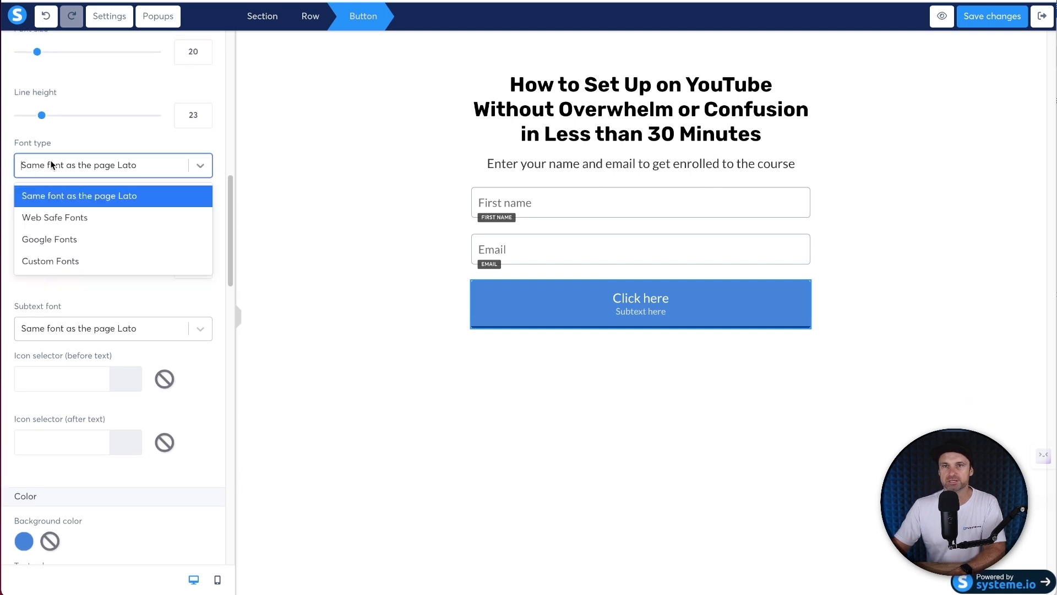
pyautogui.click(68, 239)
pyautogui.click(74, 202)
pyautogui.write('lato')
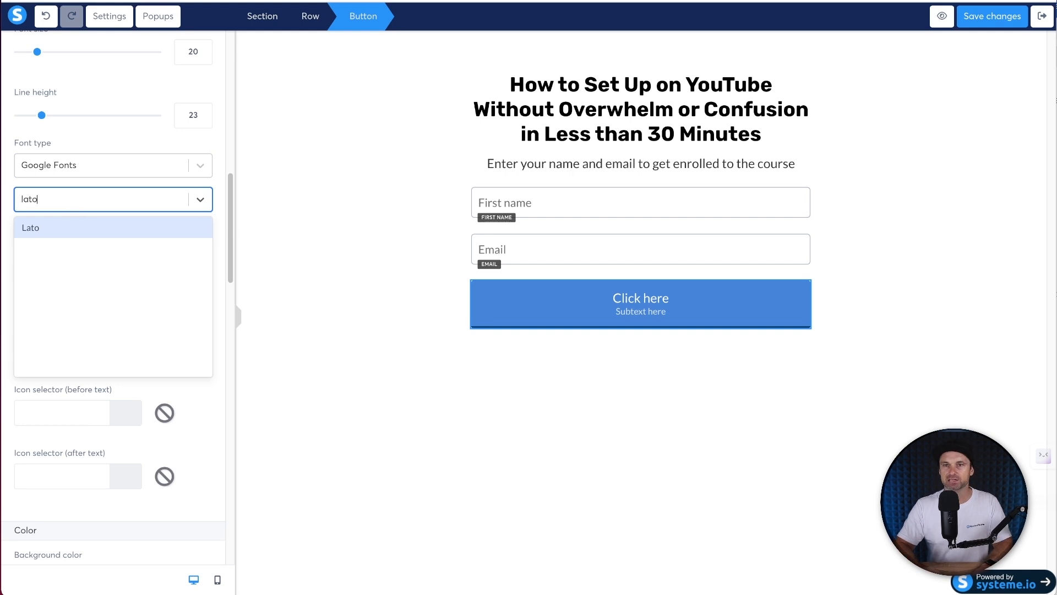
pyautogui.click(61, 226)
pyautogui.click(48, 248)
pyautogui.click(75, 344)
pyautogui.click(83, 250)
pyautogui.scroll(-1, 88, 349)
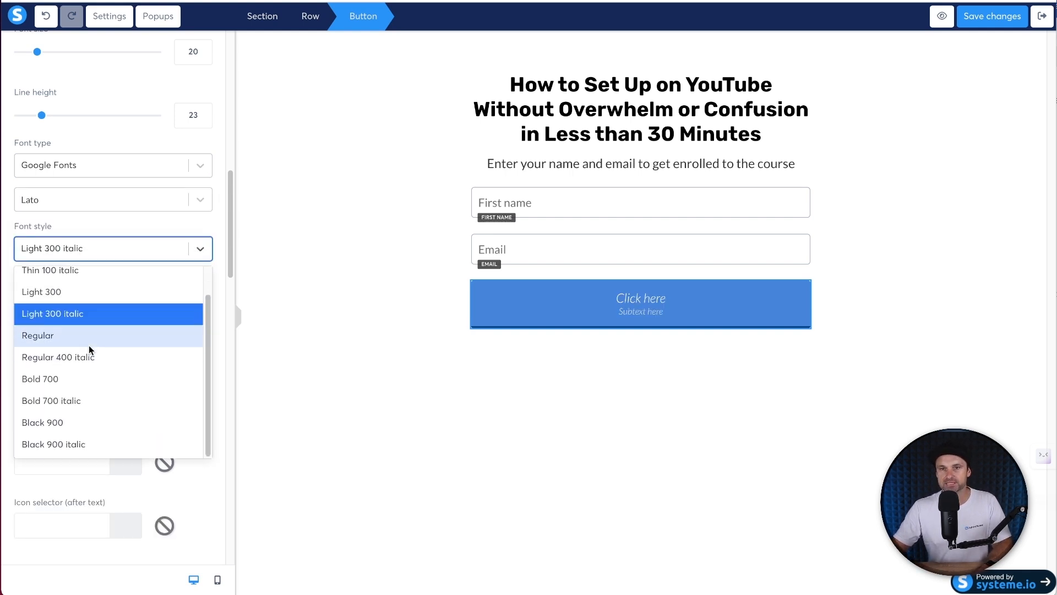
pyautogui.click(81, 384)
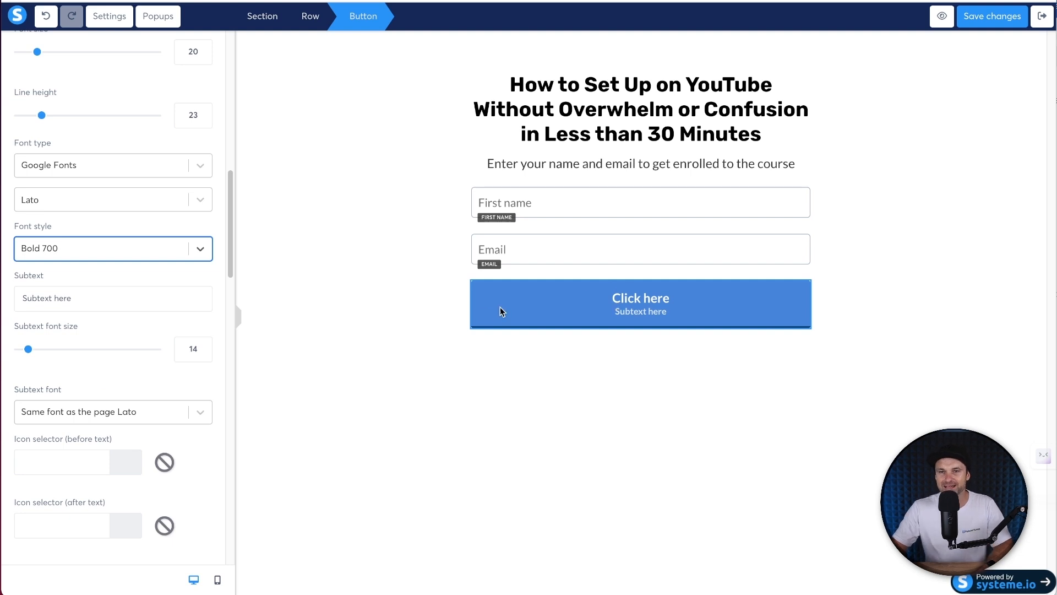
# - Set the subtext font to Google Fonts Lato, Regular
pyautogui.tripleClick(113, 298)
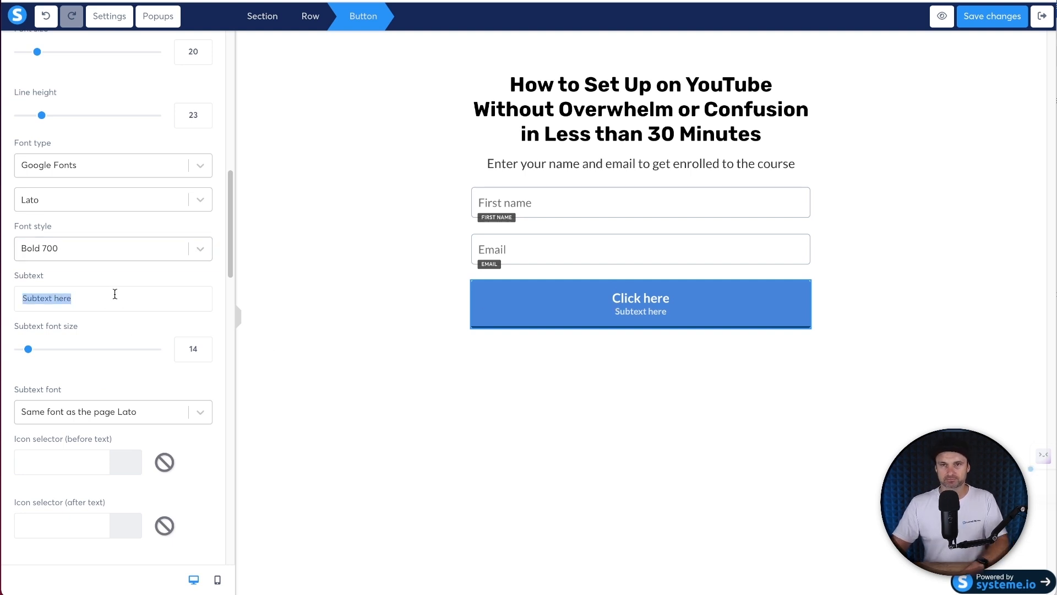
pyautogui.click(71, 410)
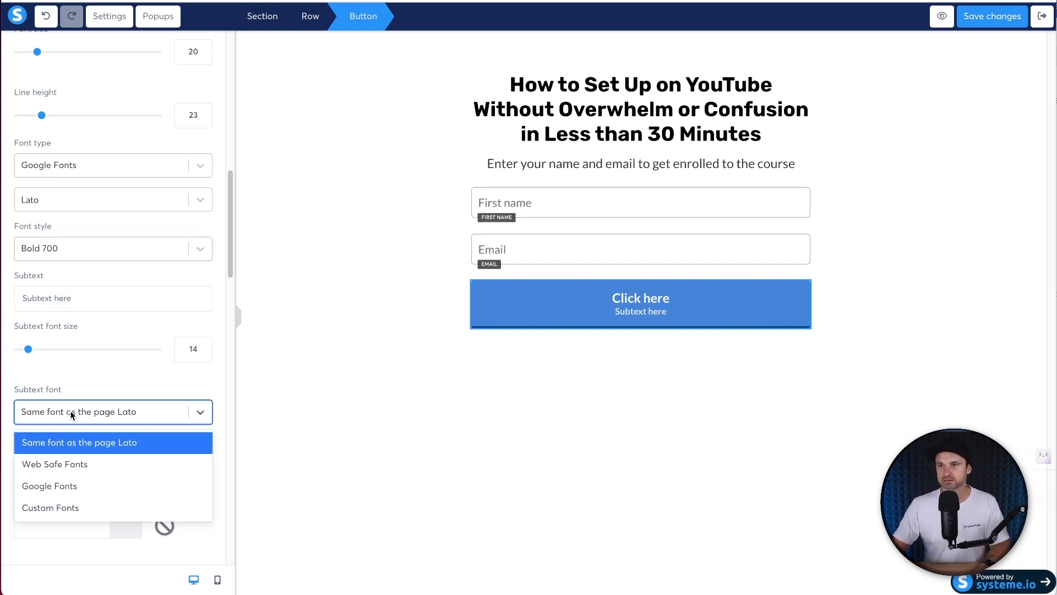
pyautogui.click(128, 485)
pyautogui.click(99, 450)
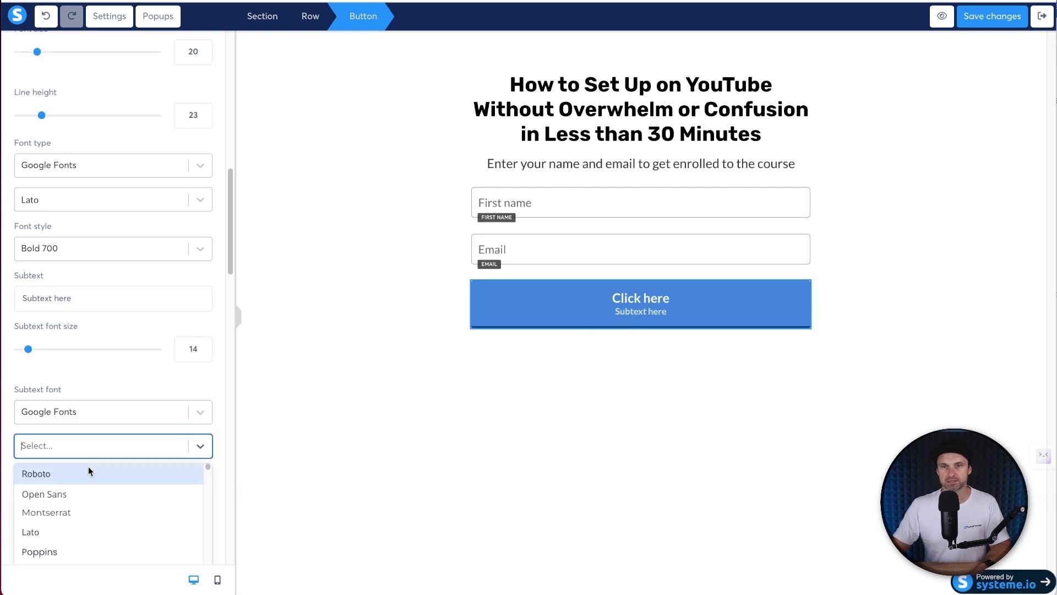
pyautogui.click(65, 531)
pyautogui.click(83, 494)
pyautogui.scroll(-2, 80, 542)
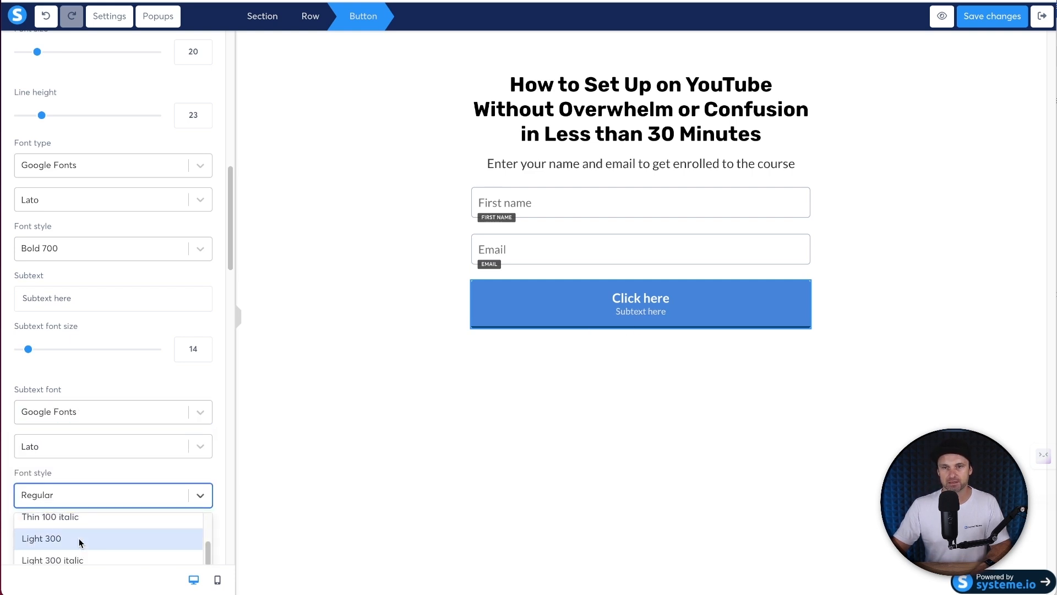
pyautogui.click(80, 542)
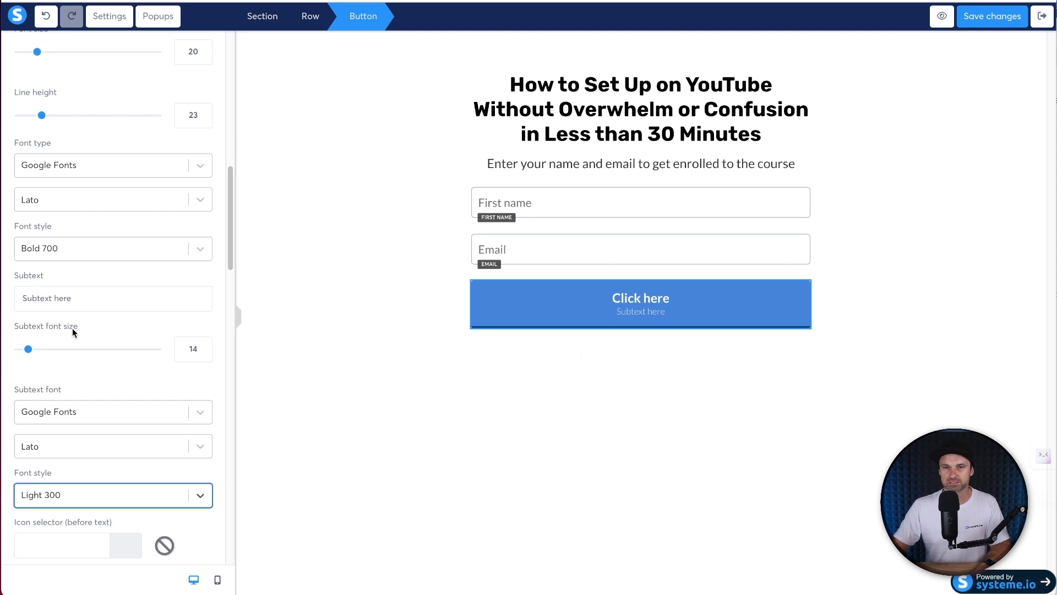
pyautogui.scroll(-3, 74, 385)
pyautogui.click(84, 342)
pyautogui.click(71, 451)
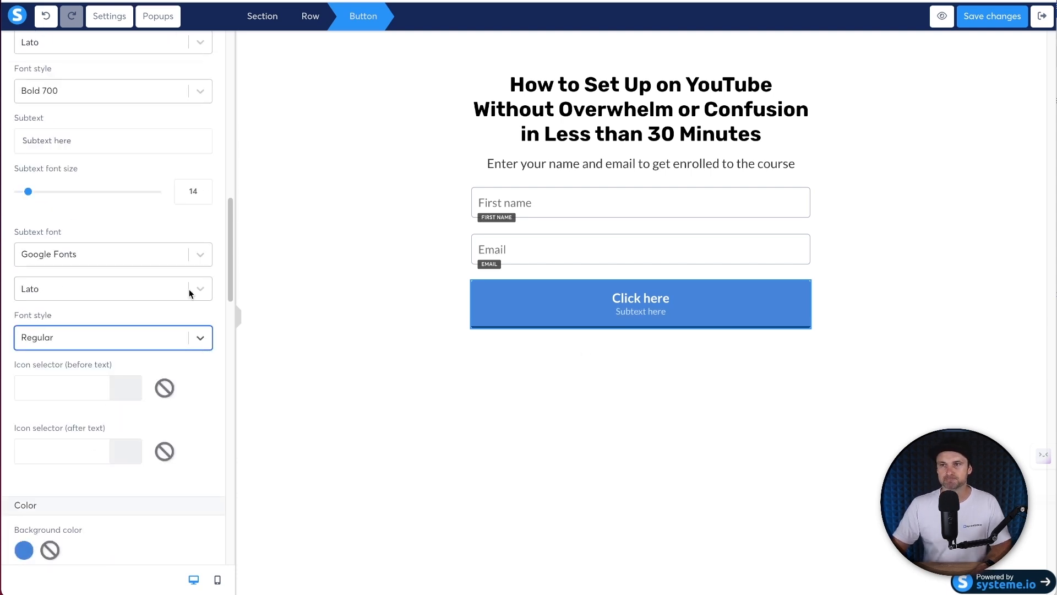
# - Change the button label from 'Click here' to 'Get Instant Access'
pyautogui.scroll(8, 108, 284)
pyautogui.tripleClick(72, 338)
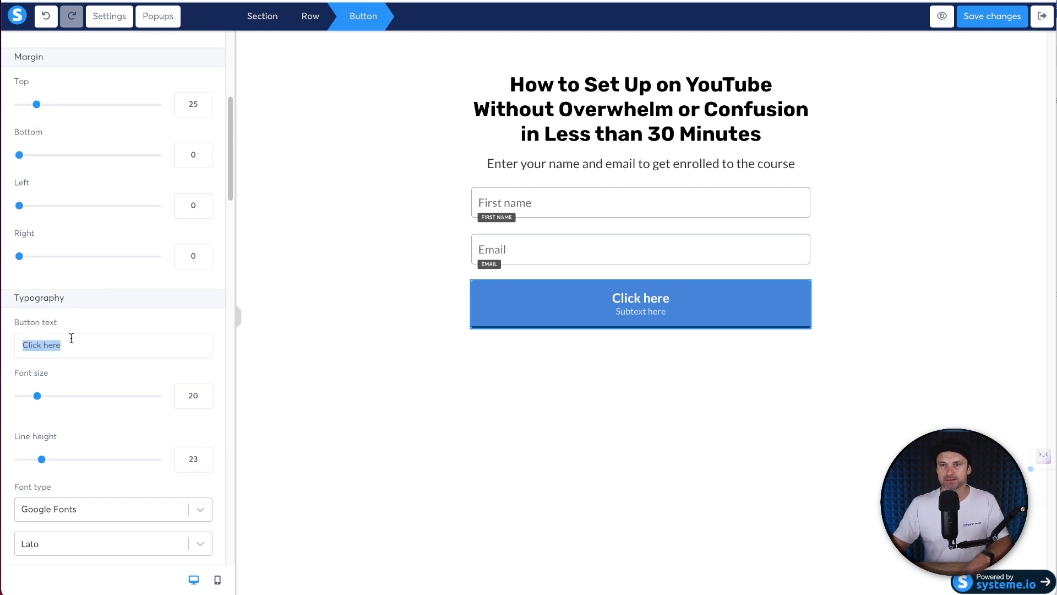
pyautogui.write('Get Inst')
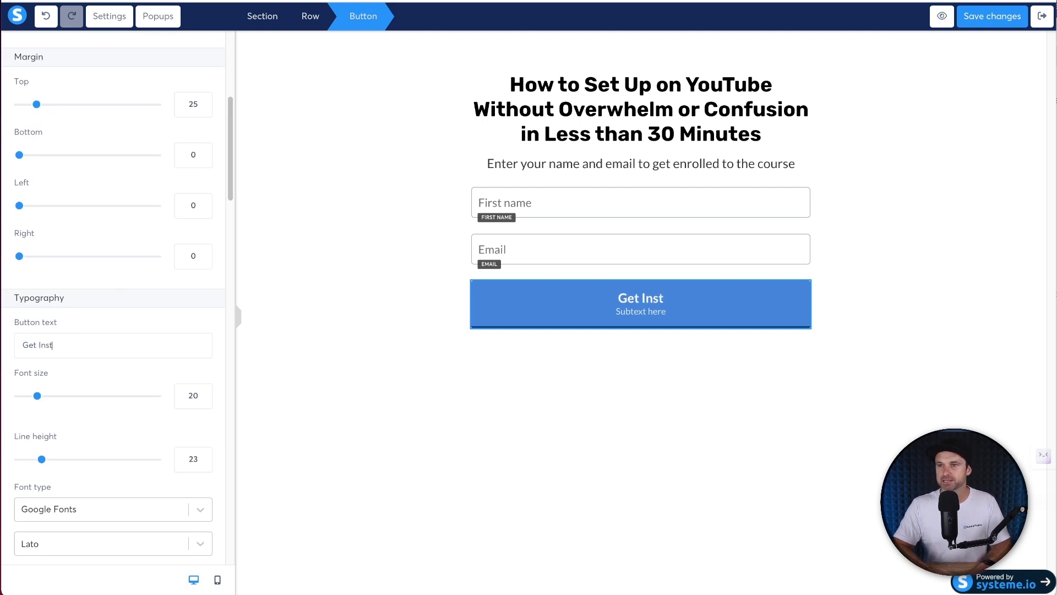
pyautogui.write('ant ACCES')
pyautogui.press('BackSpace')
pyautogui.press('BackSpace')
pyautogui.press('BackSpace')
pyautogui.press('BackSpace')
pyautogui.write('ccess')
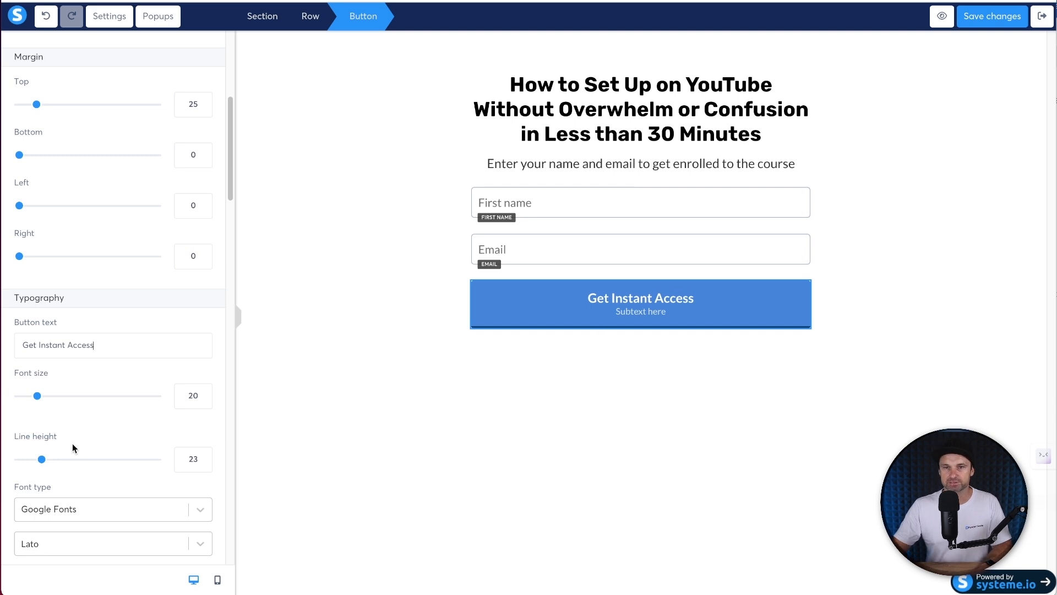
# - Set the button subtext to 'You will receive email login instructions'
pyautogui.scroll(-3, 73, 443)
pyautogui.tripleClick(71, 453)
pyautogui.press('BackSpace')
pyautogui.write('You will receive email login')
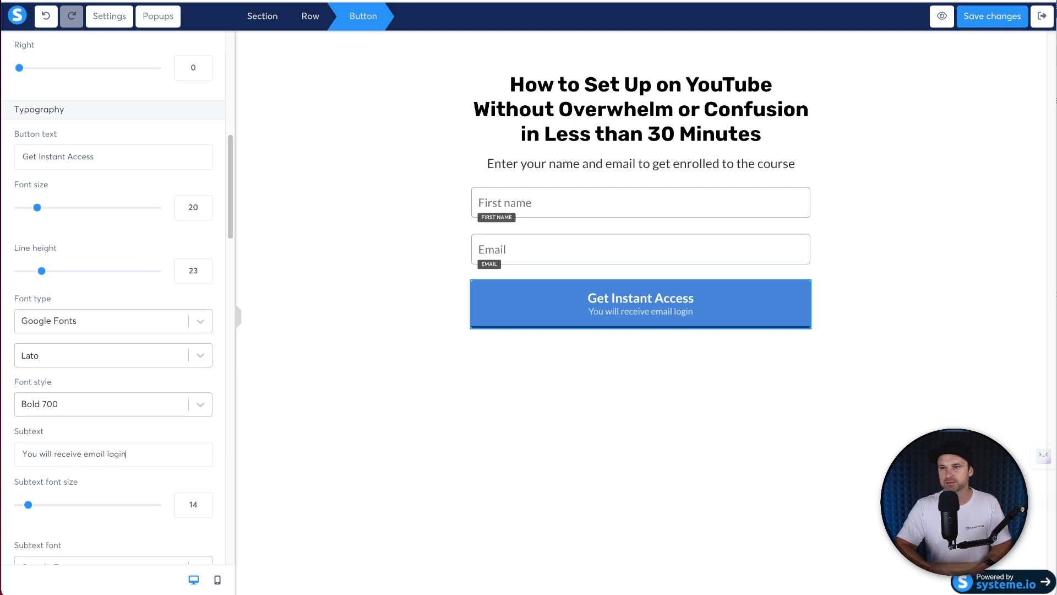
pyautogui.write(' instructions')
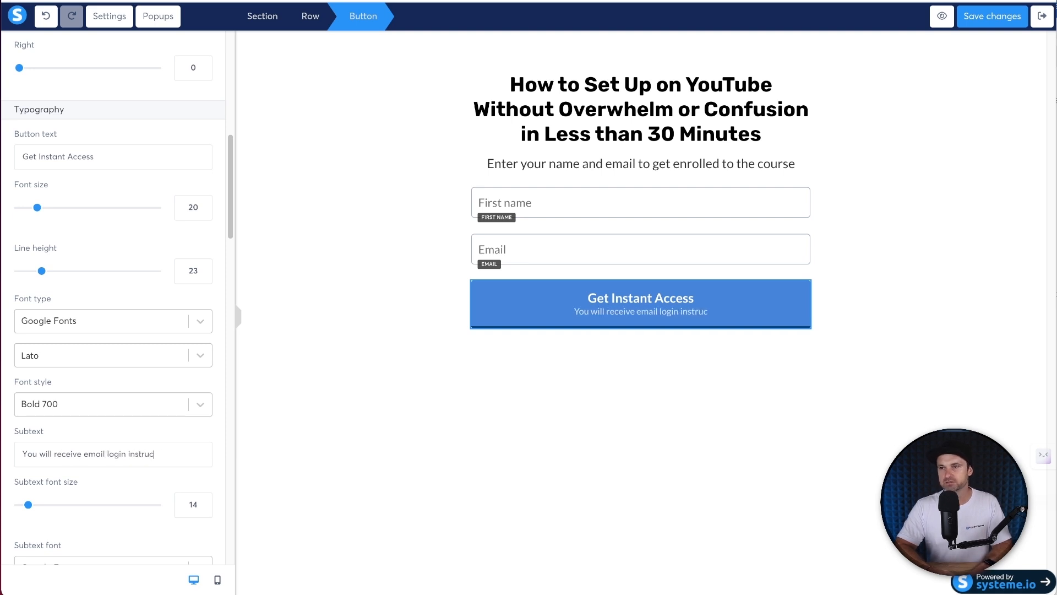
pyautogui.click(551, 410)
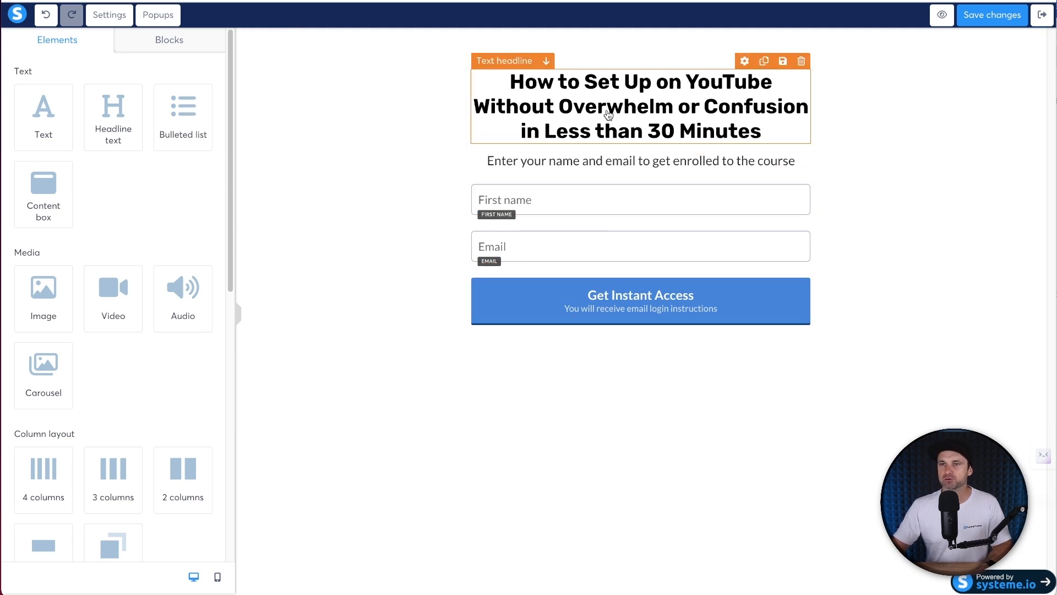
# - Colour the headline phrase 'Set Up on YouTube' green
pyautogui.click(597, 86)
pyautogui.moveTo(596, 87); pyautogui.dragTo(791, 77)
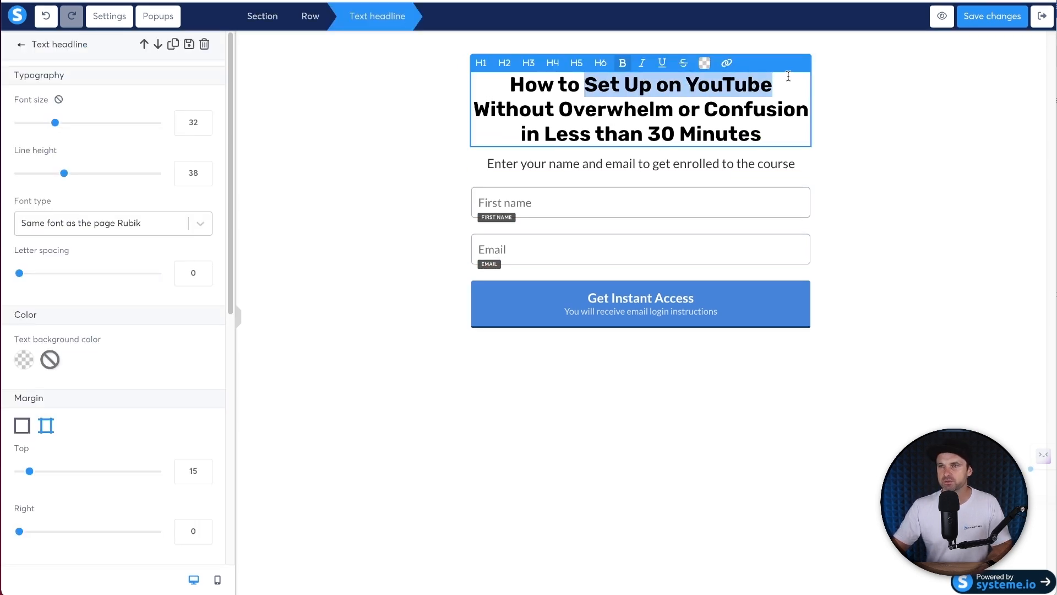
pyautogui.click(704, 63)
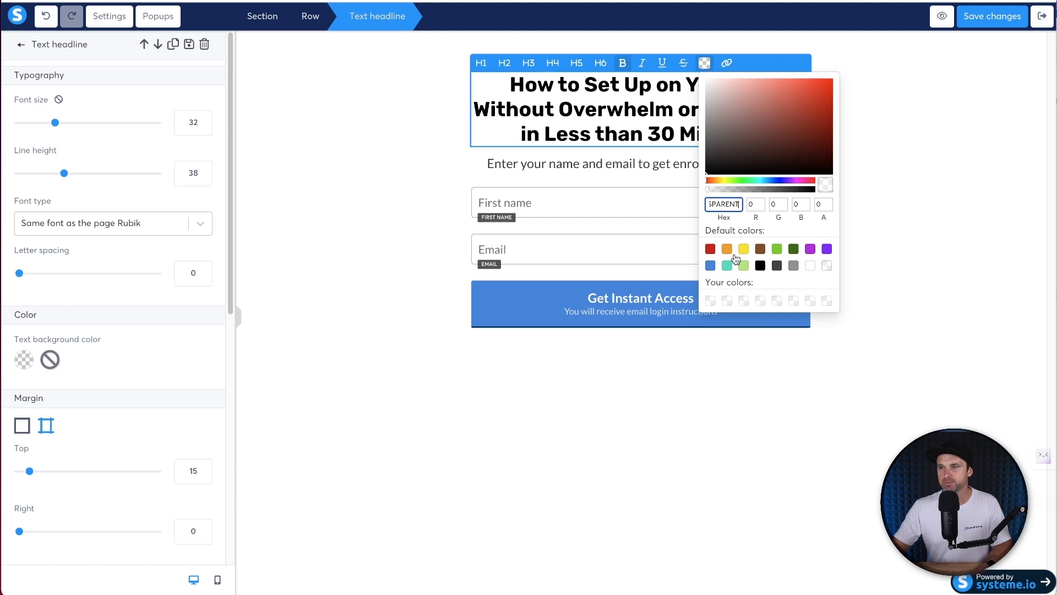
pyautogui.click(777, 249)
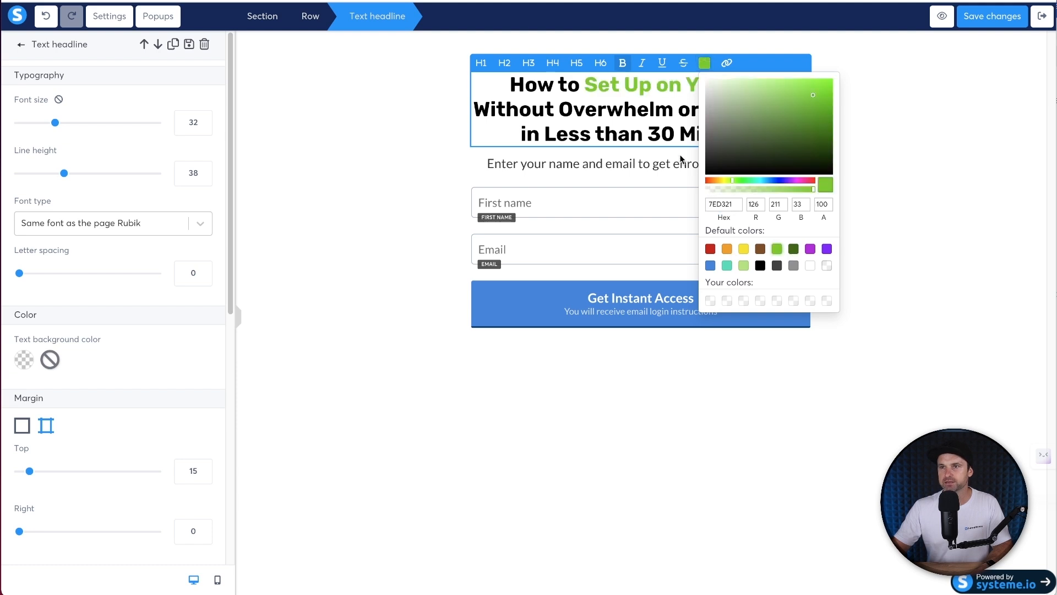
pyautogui.click(557, 134)
# - Colour 'Less than 30 Minutes' red and underline 'Overwhelm or Confusion'
pyautogui.click(555, 130)
pyautogui.moveTo(547, 132); pyautogui.dragTo(765, 134)
pyautogui.click(704, 63)
pyautogui.click(710, 249)
pyautogui.click(581, 127)
pyautogui.moveTo(559, 109); pyautogui.dragTo(809, 109)
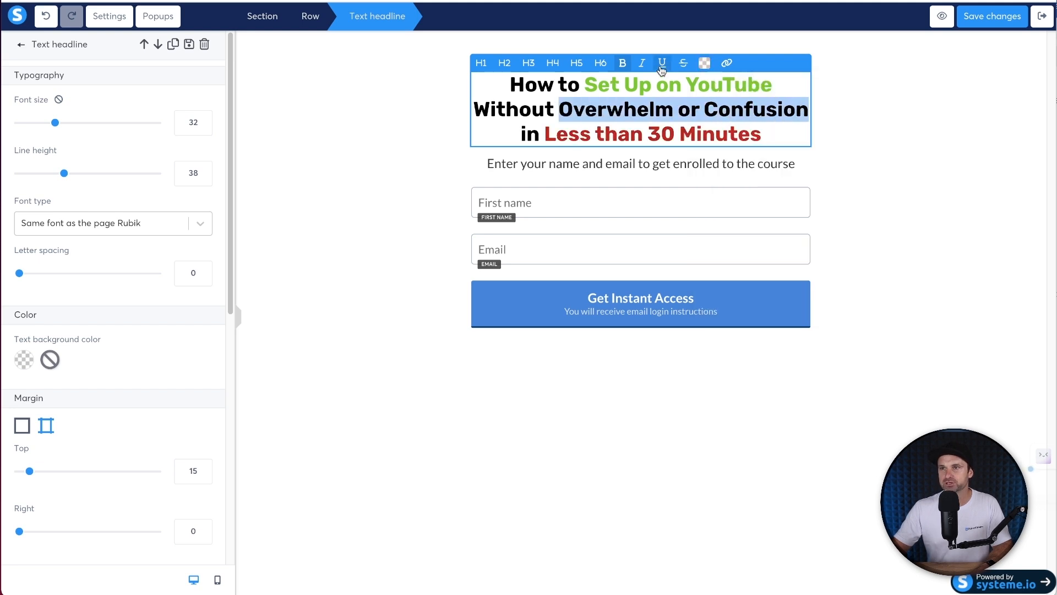
pyautogui.click(662, 63)
pyautogui.click(862, 138)
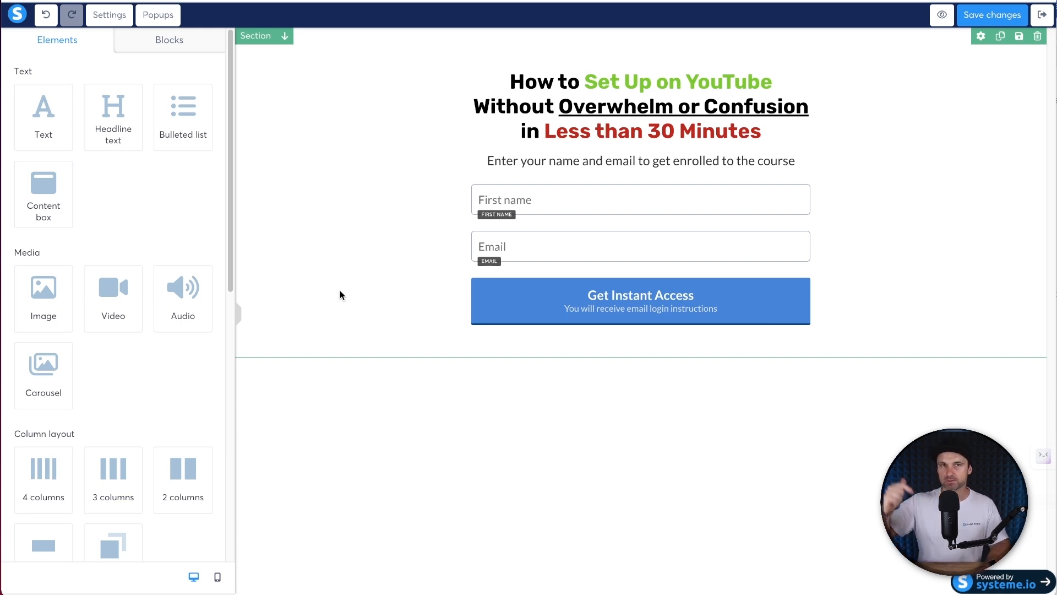
# - Switch the main section to per-side padding and set Bottom to 340
pyautogui.click(340, 291)
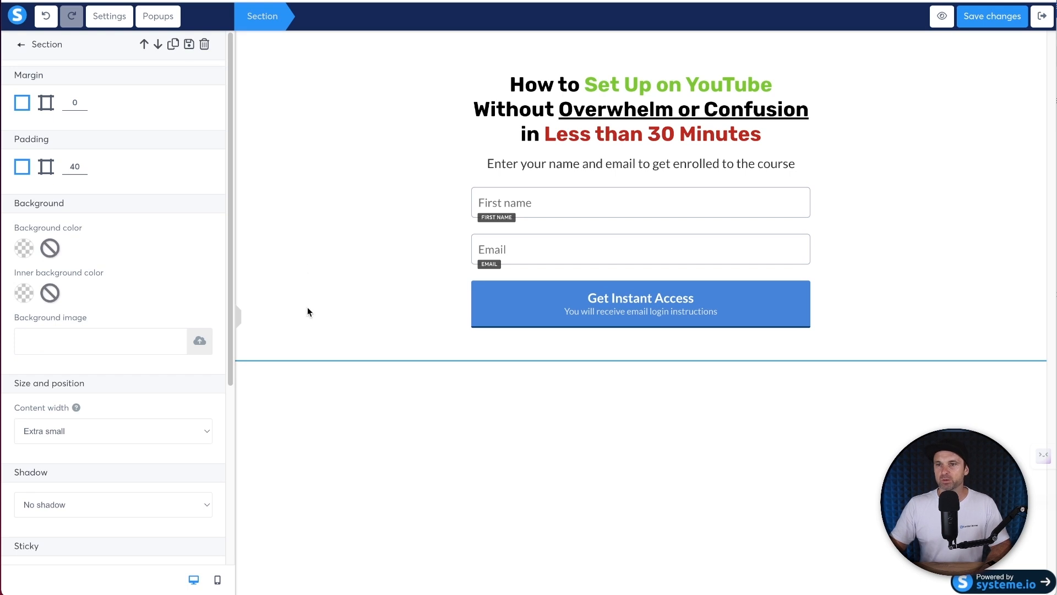
pyautogui.scroll(-5, 205, 252)
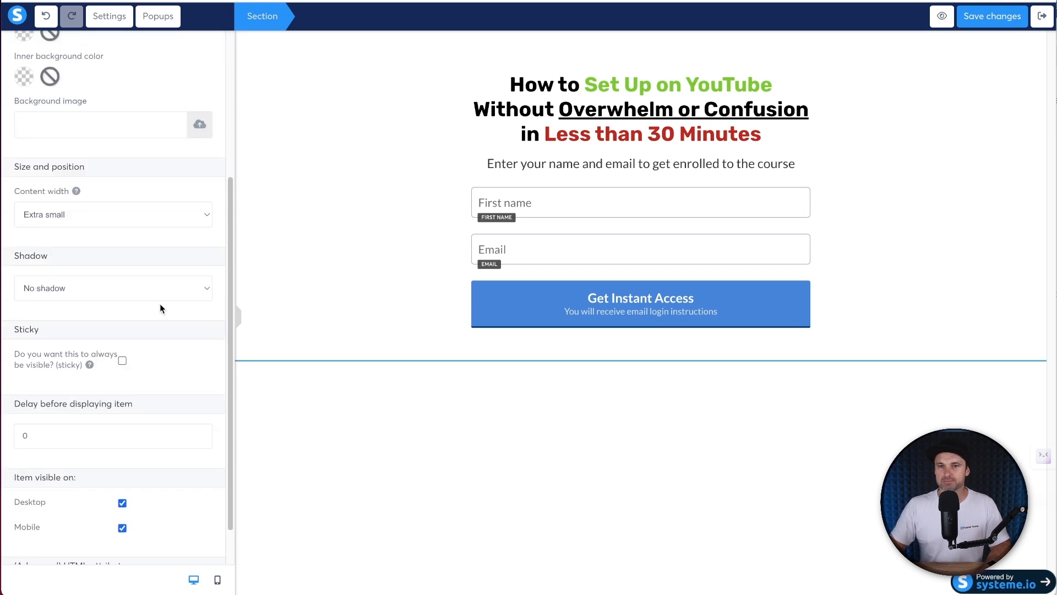
pyautogui.scroll(5, 160, 306)
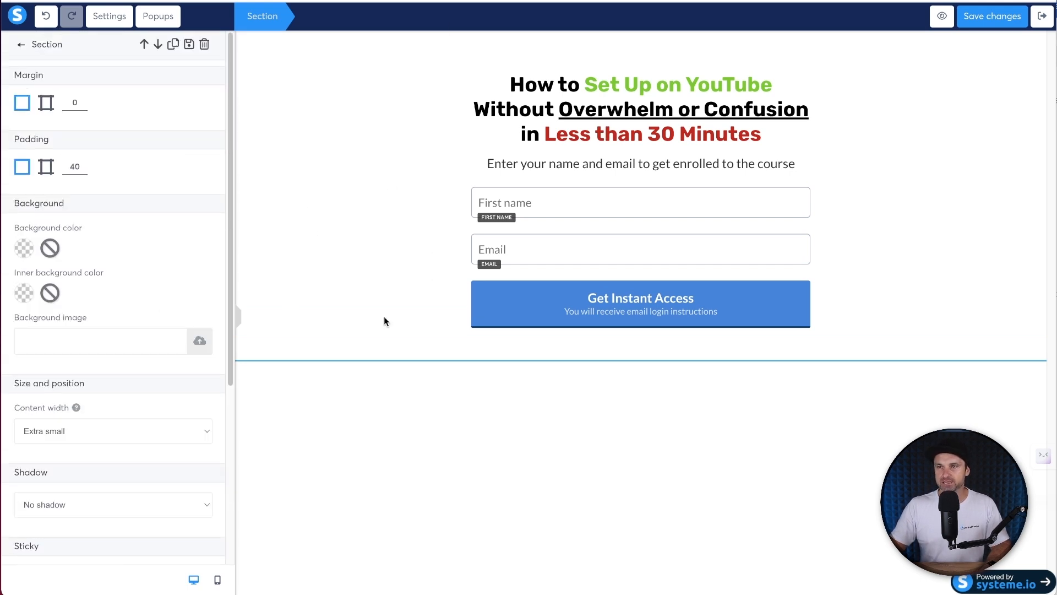
pyautogui.click(43, 167)
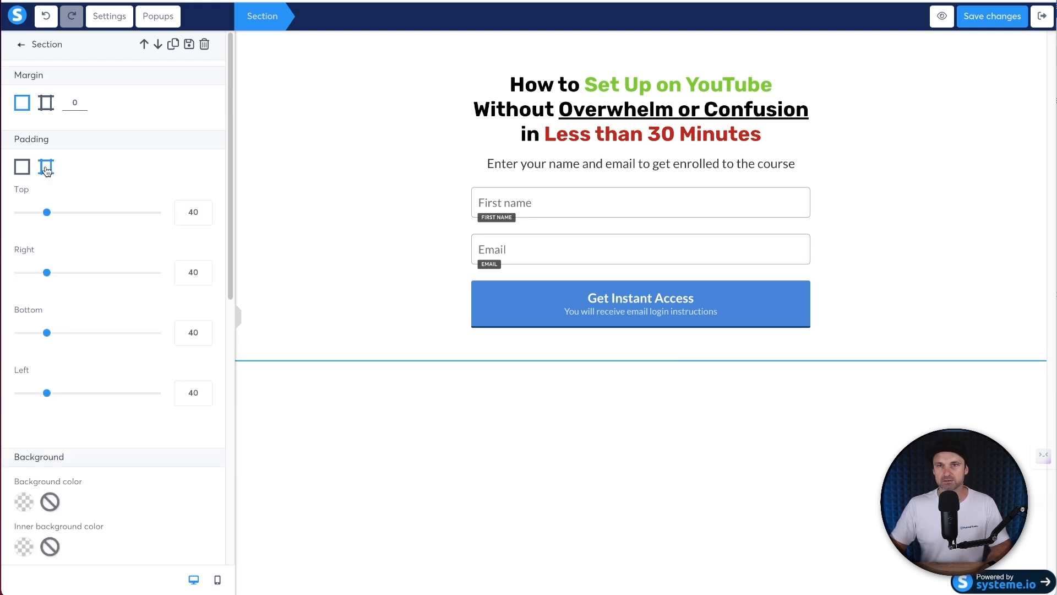
pyautogui.write('3')
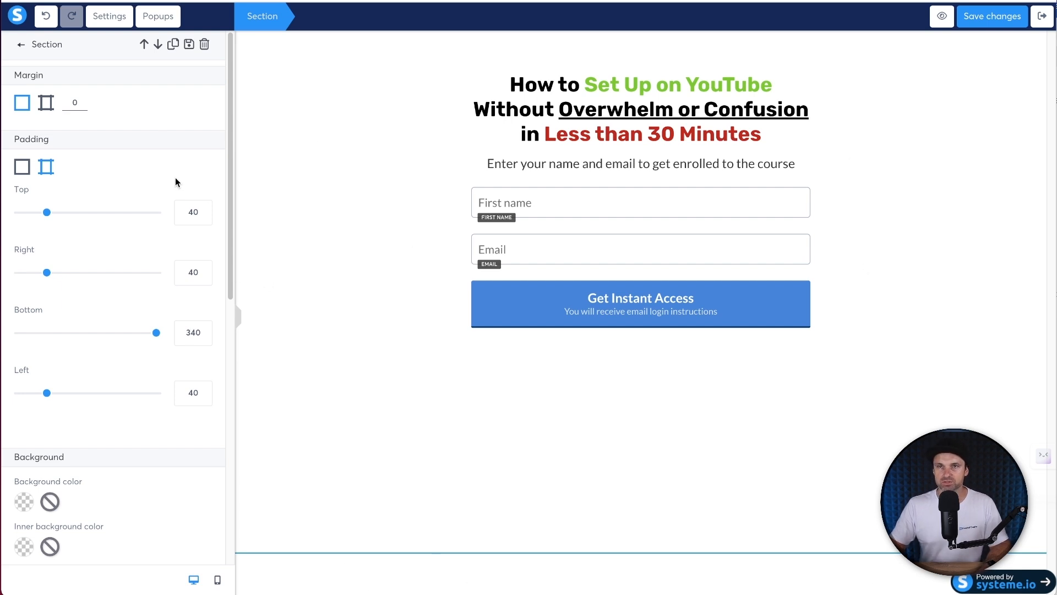
pyautogui.click(20, 48)
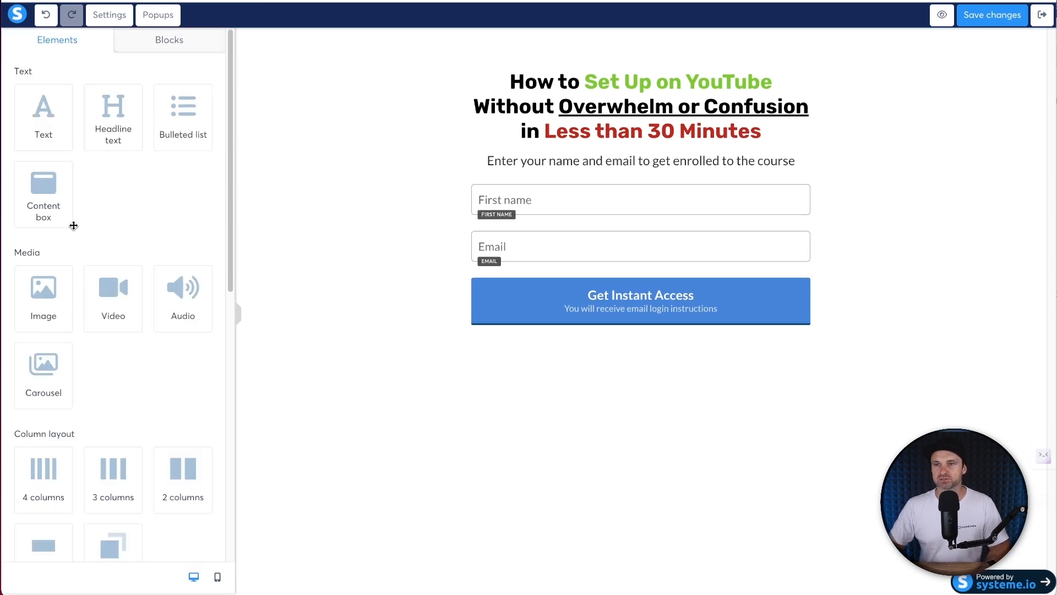
# - Add a text paragraph to the new bottom section and make its text white
pyautogui.scroll(-2, 95, 525)
pyautogui.moveTo(116, 440); pyautogui.dragTo(609, 452)
pyautogui.scroll(3, 99, 189)
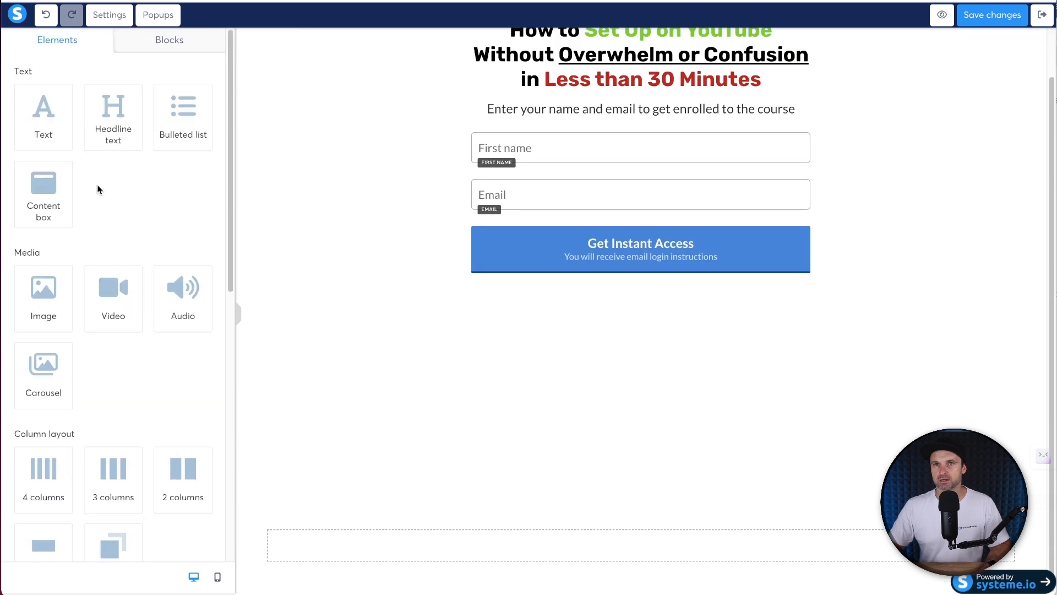
pyautogui.moveTo(44, 114); pyautogui.dragTo(606, 540)
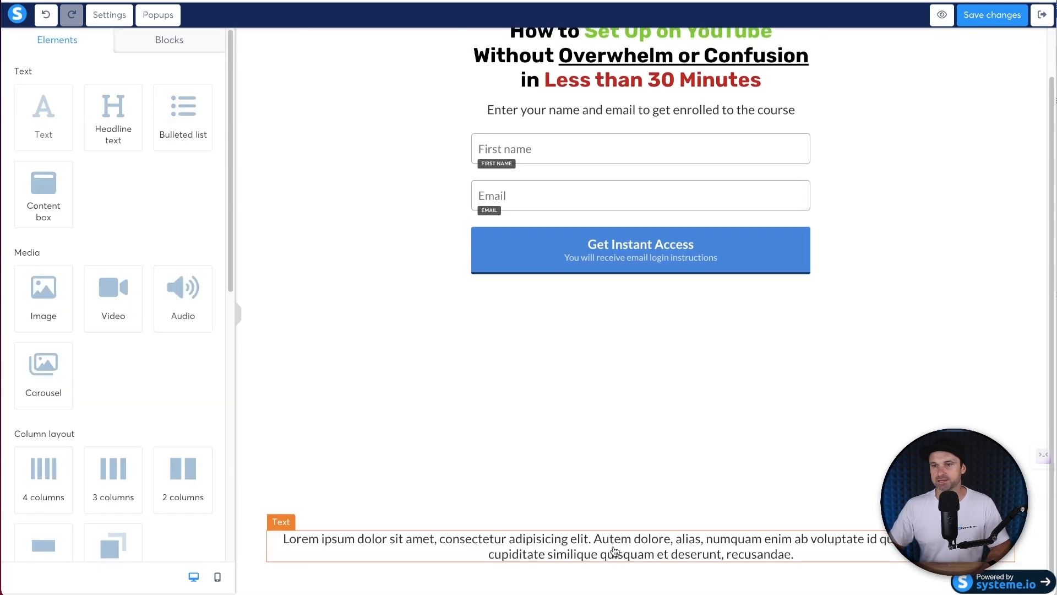
pyautogui.tripleClick(455, 538)
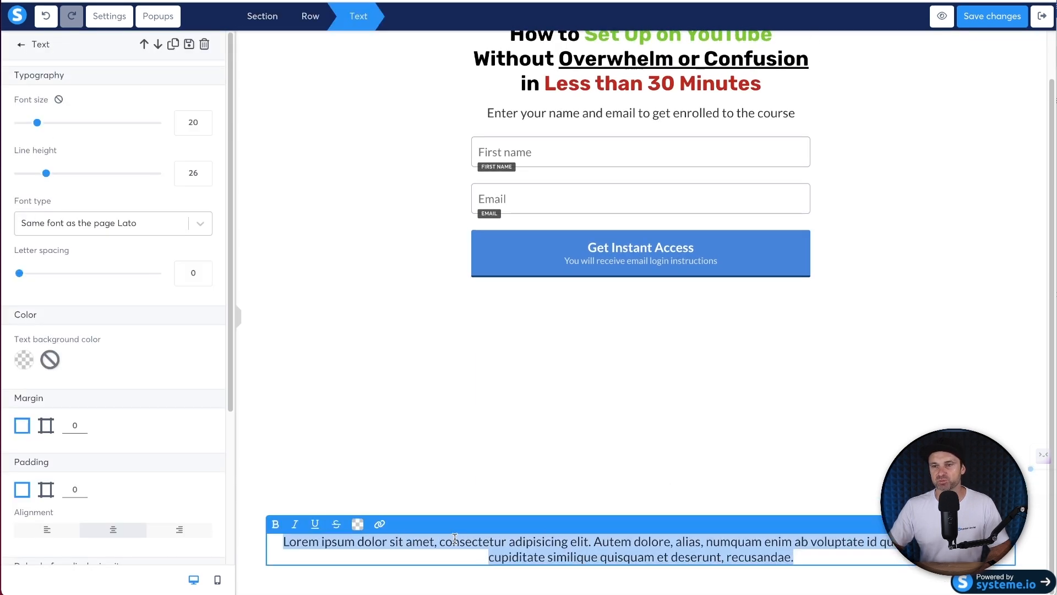
pyautogui.click(358, 524)
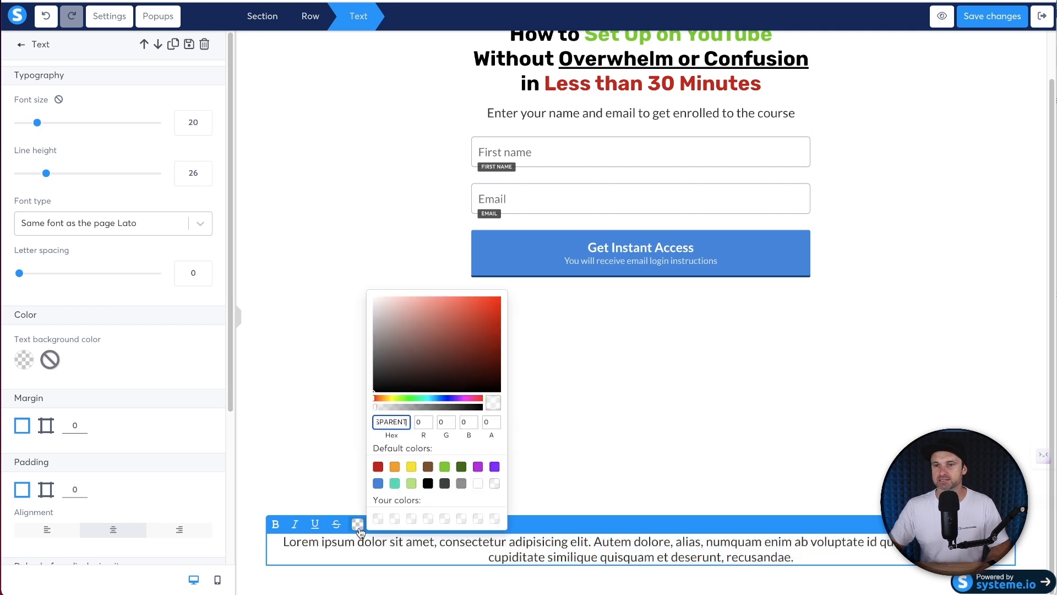
pyautogui.click(478, 484)
pyautogui.click(335, 499)
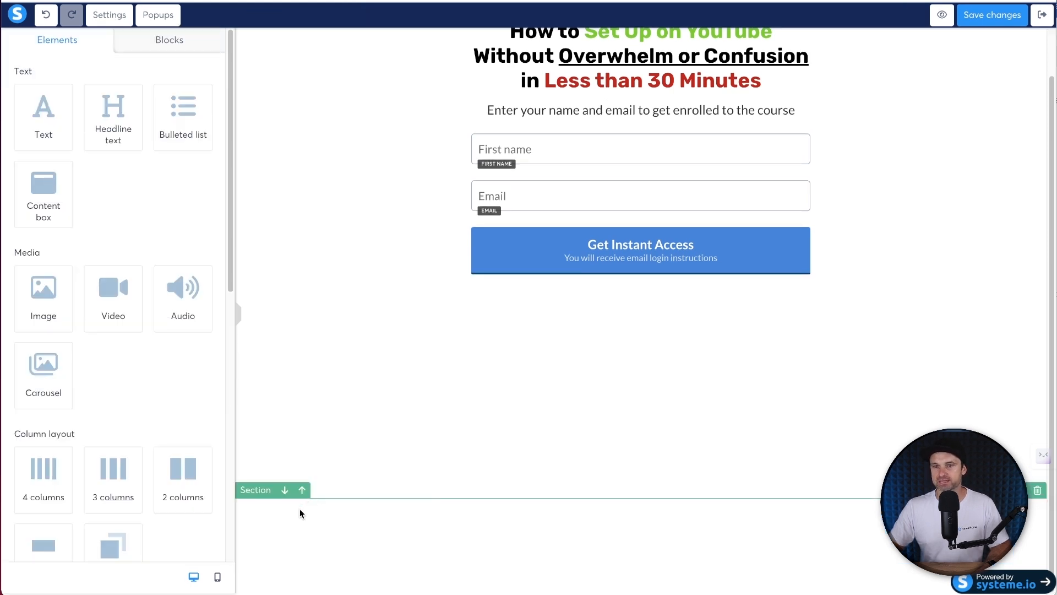
# - Give the bottom section a black background and change its padding from 40 to 20
pyautogui.click(299, 508)
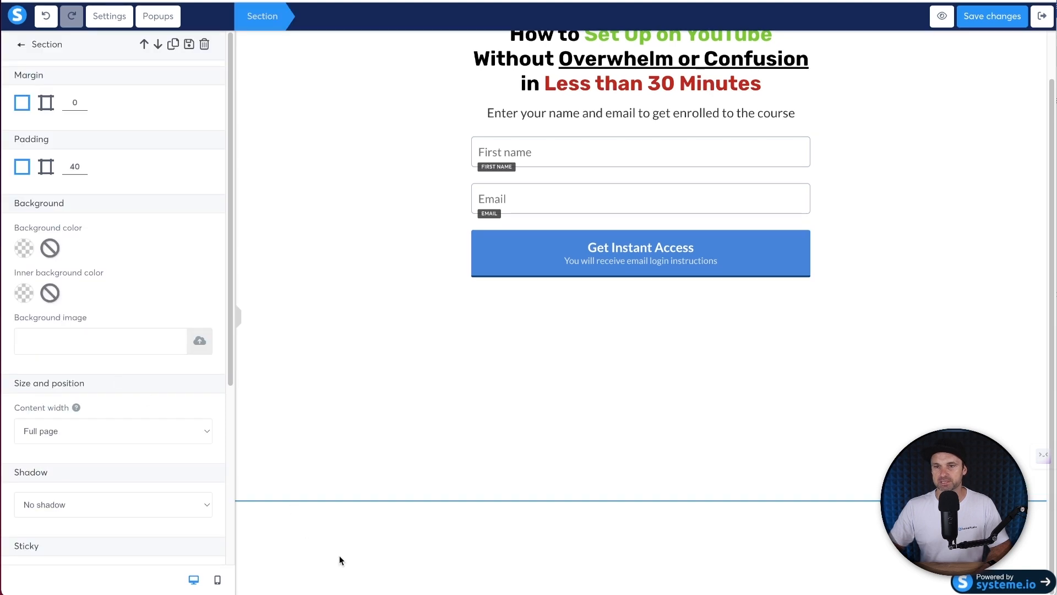
pyautogui.click(283, 494)
pyautogui.click(280, 519)
pyautogui.click(25, 249)
pyautogui.click(124, 322)
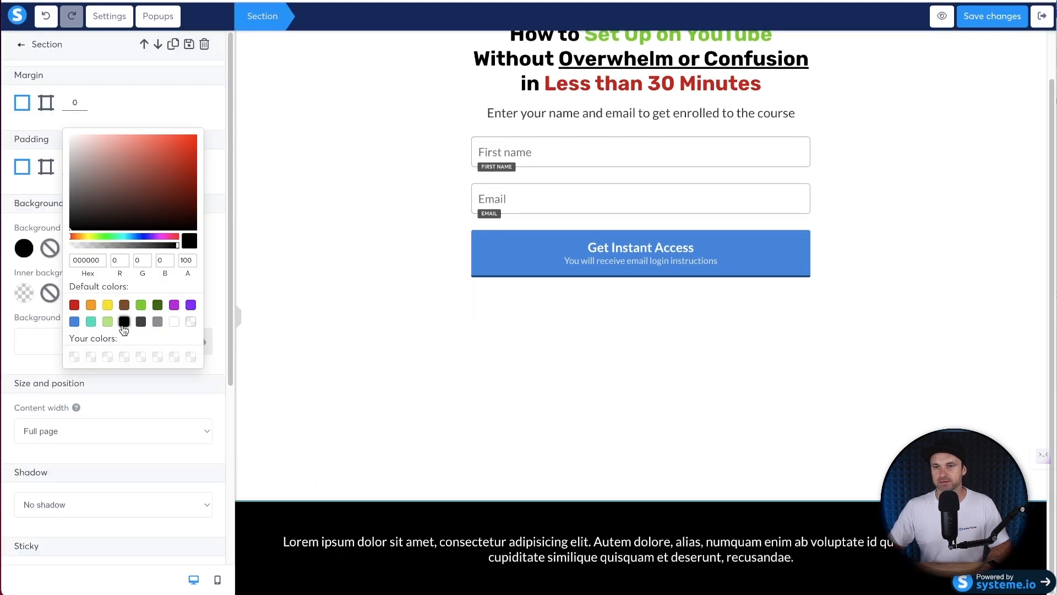
pyautogui.click(24, 293)
pyautogui.click(154, 103)
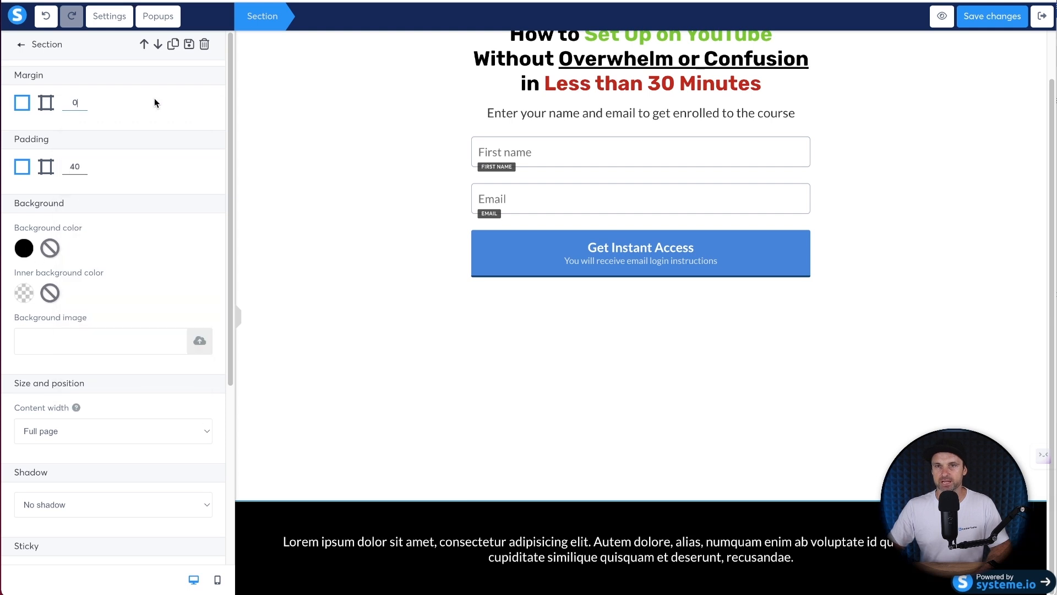
pyautogui.moveTo(76, 166); pyautogui.dragTo(43, 172)
pyautogui.write('2')
# - Replace the footer placeholder text with FunnelScene.com
pyautogui.click(581, 574)
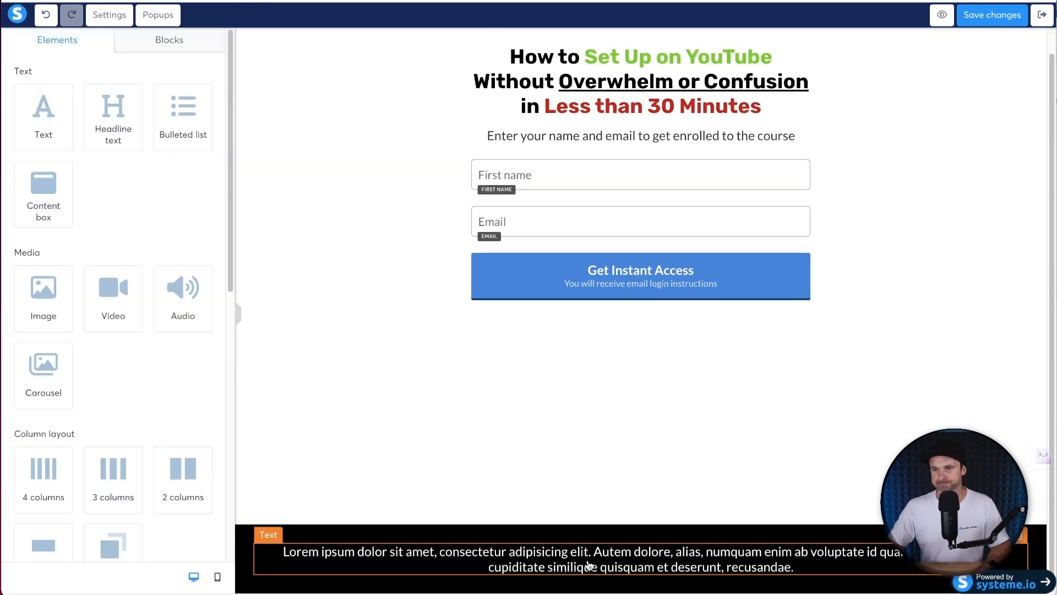
pyautogui.tripleClick(581, 574)
pyautogui.write('FunnelScene.com')
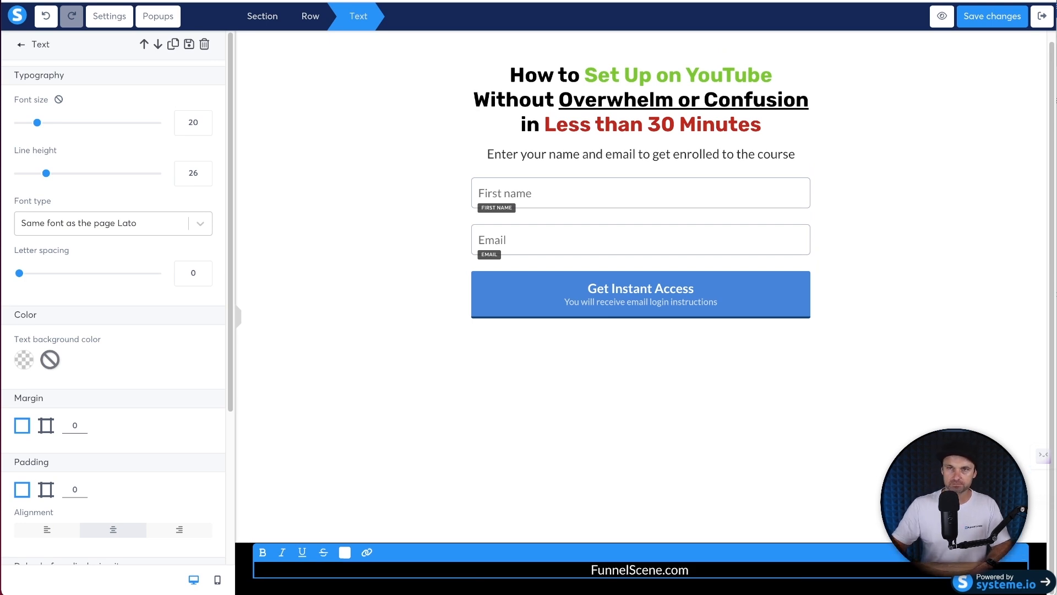
# - Search Google for 'copyright symbol' in a new tab and select the © character
pyautogui.press('super+t')
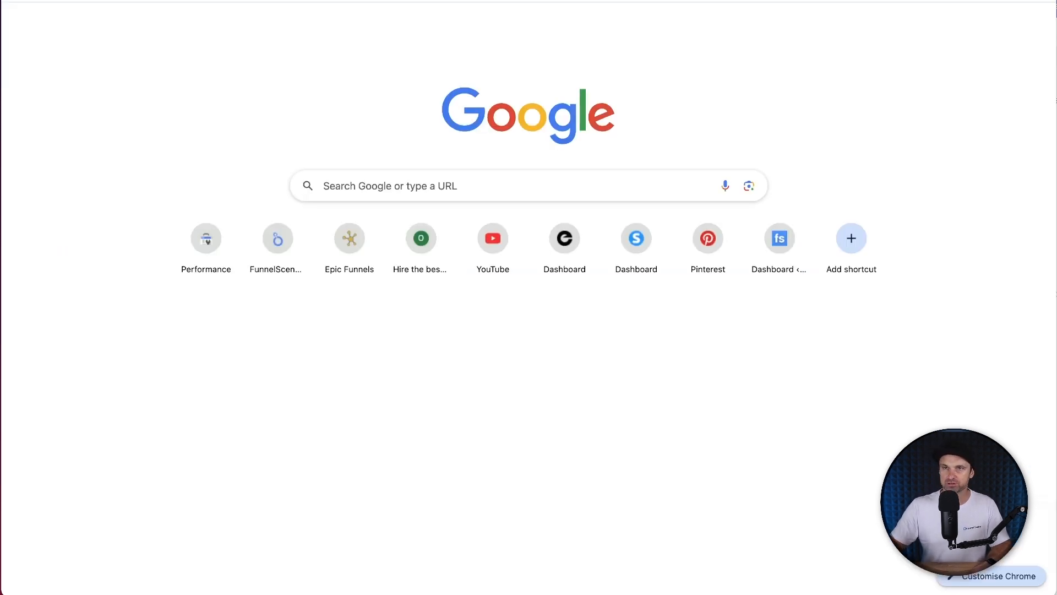
pyautogui.write('copyright symbol')
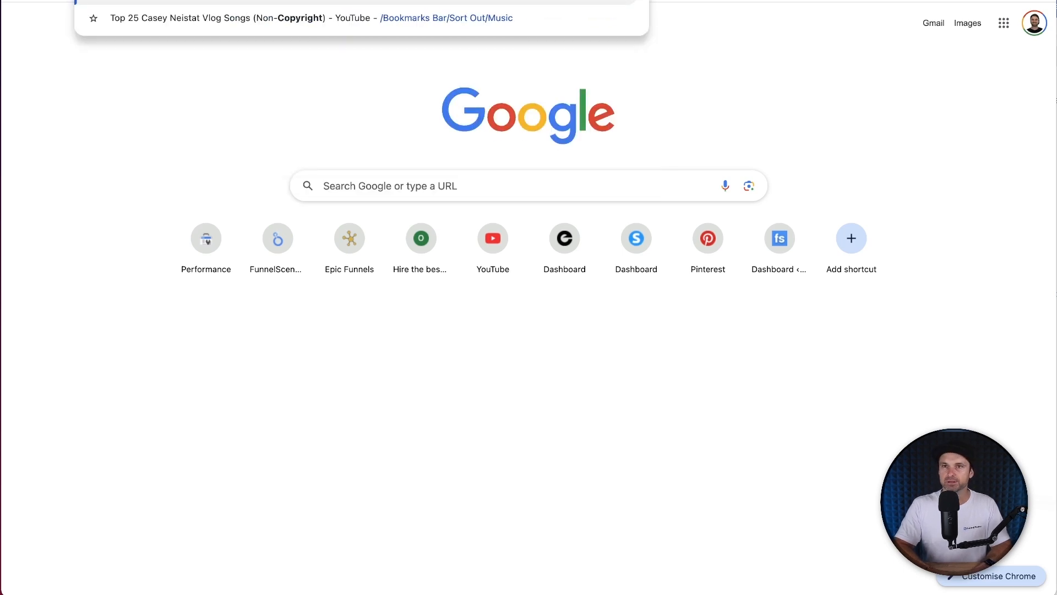
pyautogui.press('Return')
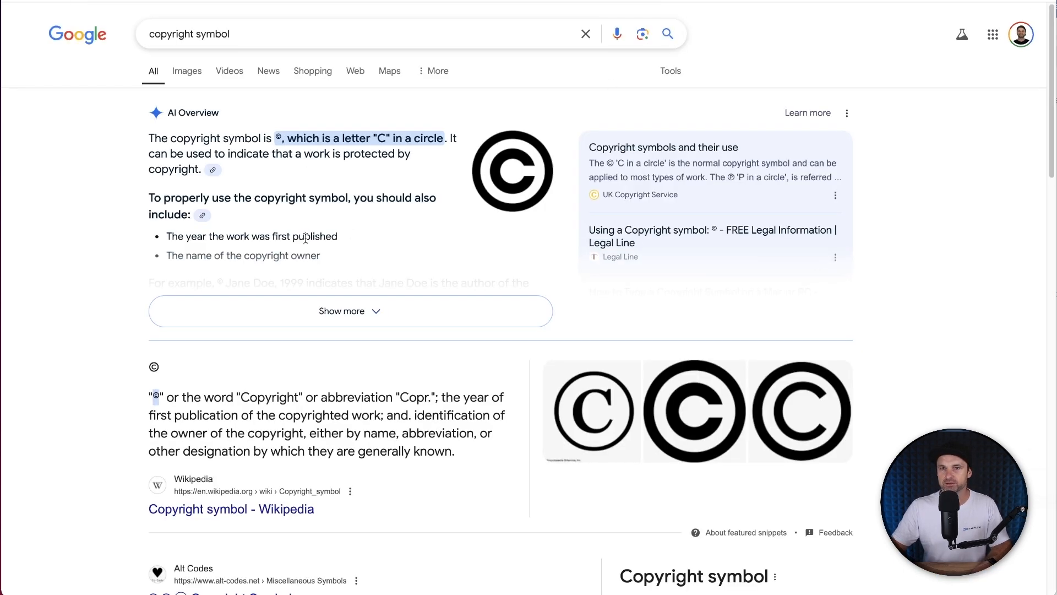
pyautogui.doubleClick(155, 395)
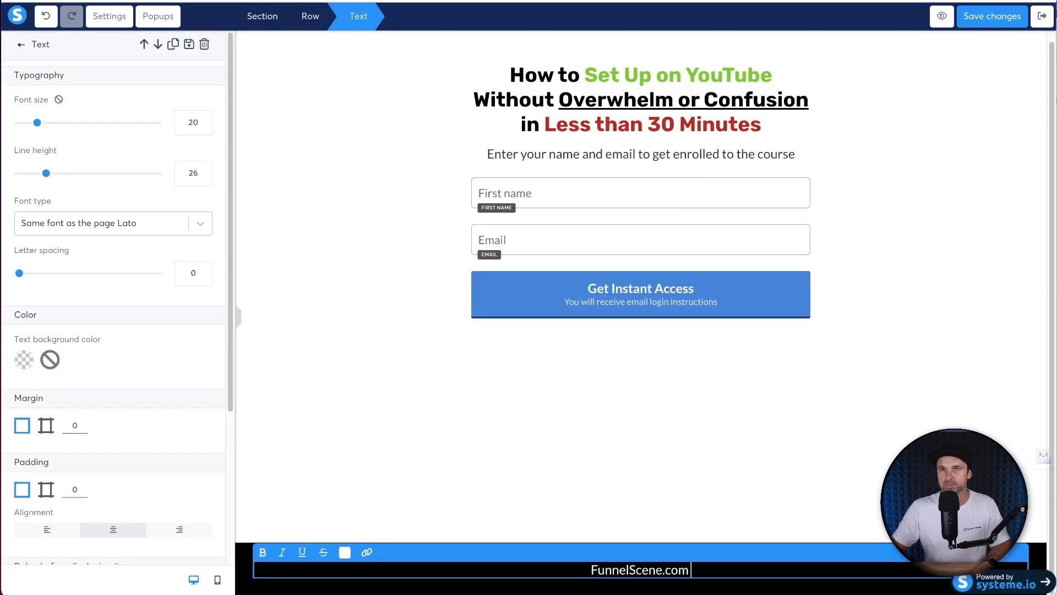
# - Paste the © symbol after FunnelScene.com and make it white
pyautogui.write('©')
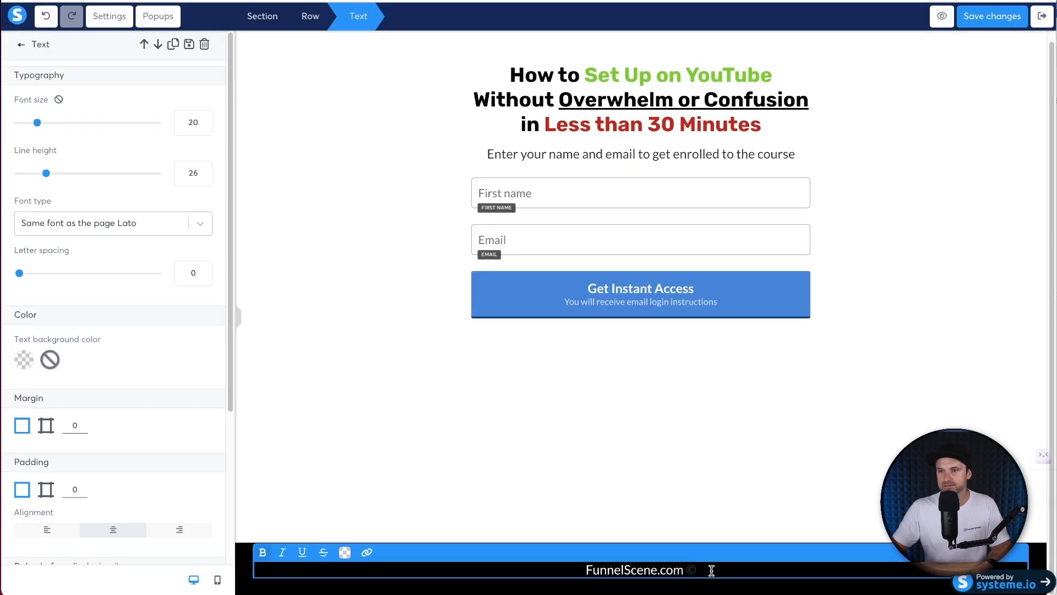
pyautogui.moveTo(696, 569); pyautogui.dragTo(686, 570)
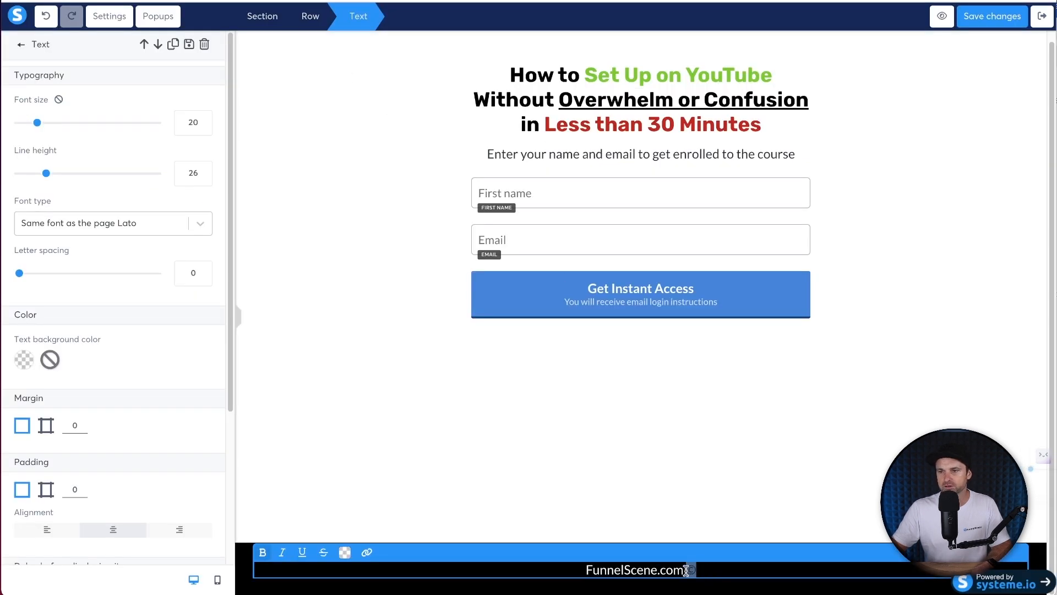
pyautogui.click(345, 552)
pyautogui.click(465, 511)
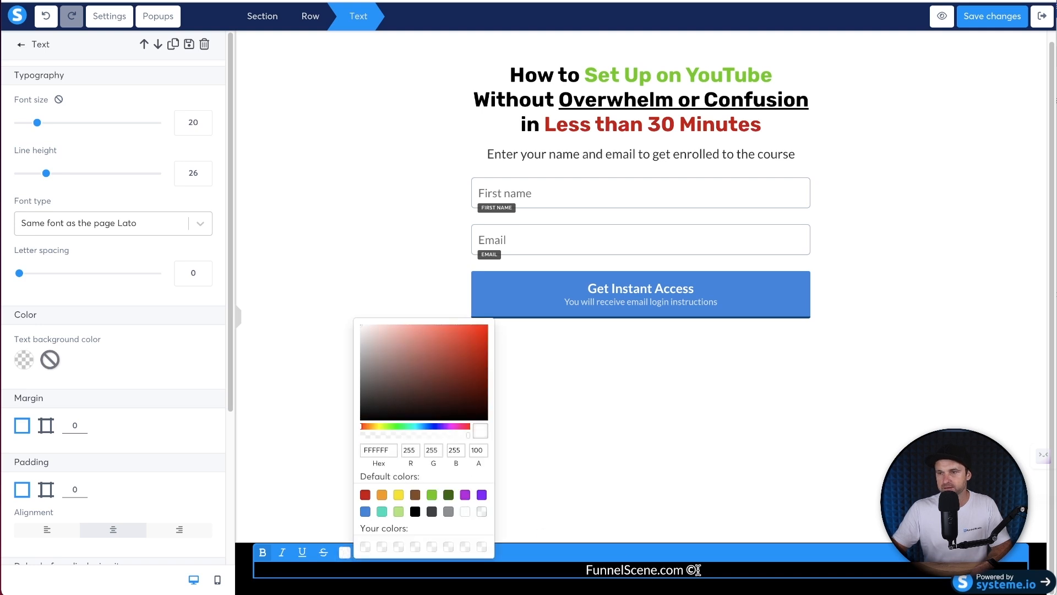
pyautogui.click(738, 564)
# - Add 'All Rights Reserved - Privacy Policy - Terms and Condition' after the © symbol
pyautogui.write('All Rights')
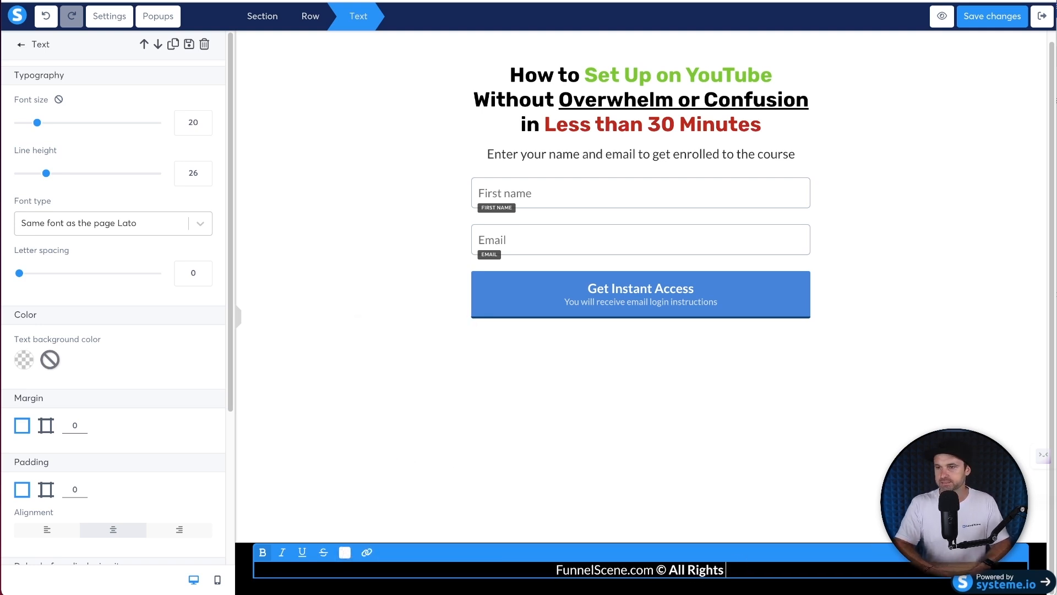
pyautogui.write(' Reserved ')
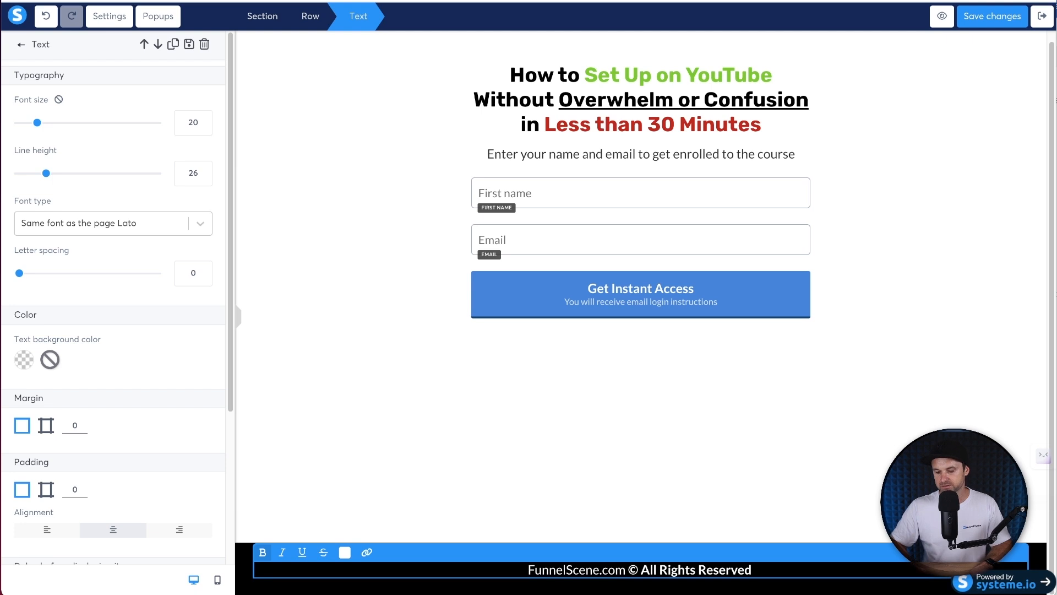
pyautogui.write('-')
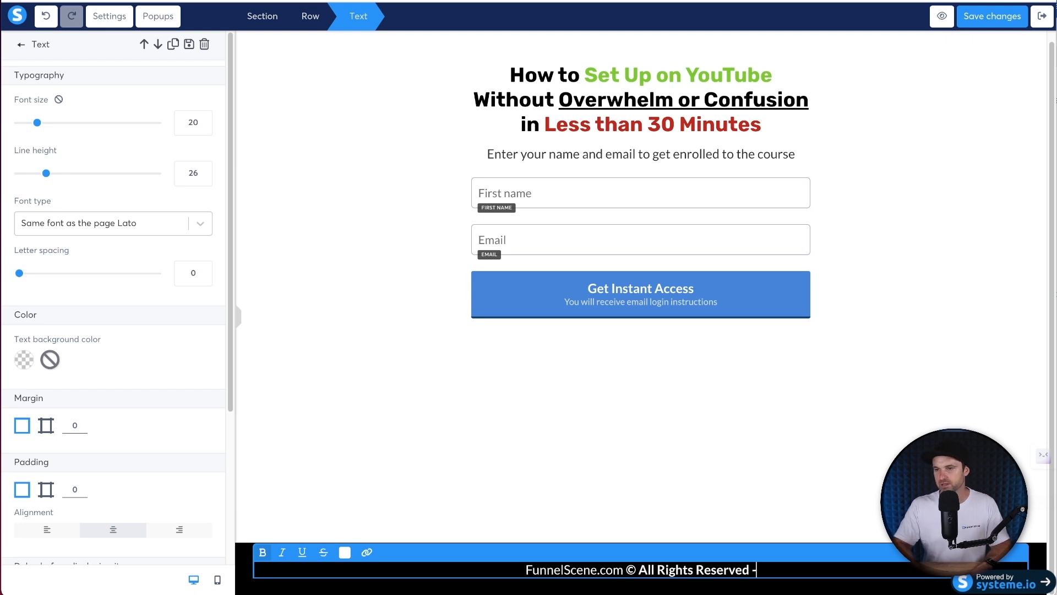
pyautogui.write(' Pri')
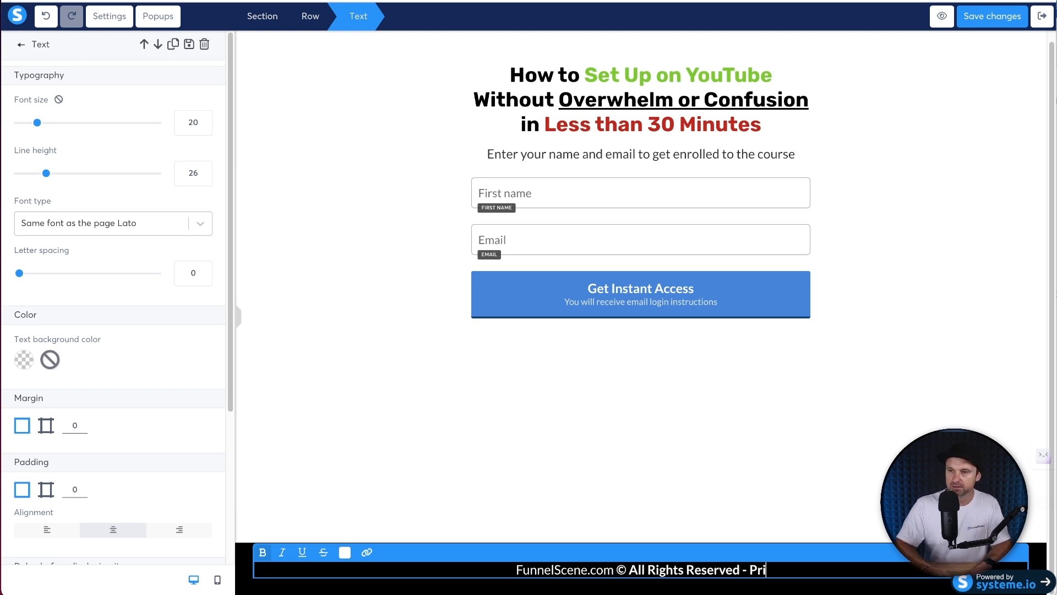
pyautogui.write('vacy Piku')
pyautogui.press('BackSpace')
pyautogui.press('BackSpace')
pyautogui.press('BackSpace')
pyautogui.write('olocy')
pyautogui.press('BackSpace')
pyautogui.press('BackSpace')
pyautogui.press('BackSpace')
pyautogui.press('BackSpace')
pyautogui.write('licy - ')
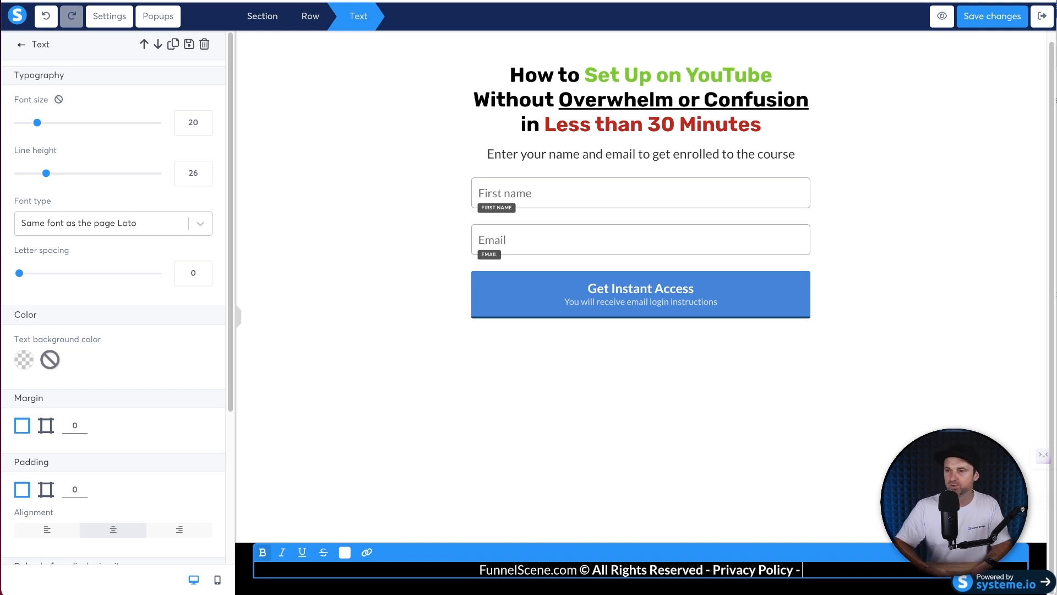
pyautogui.write('Terms and Condition')
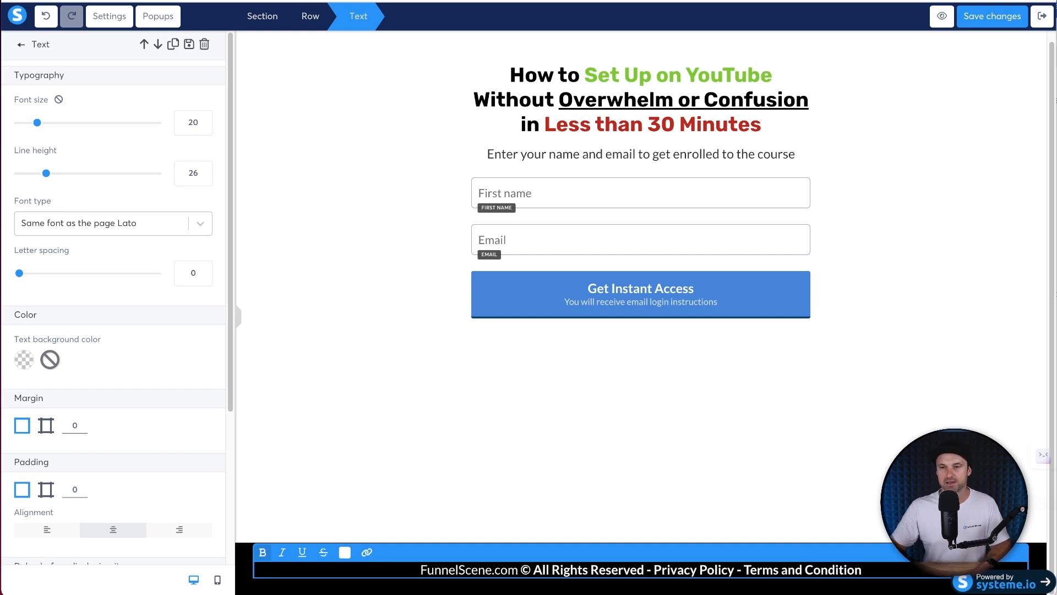
# - Remove bold from the whole footer line and set its font size to 14
pyautogui.click(762, 466)
pyautogui.tripleClick(745, 567)
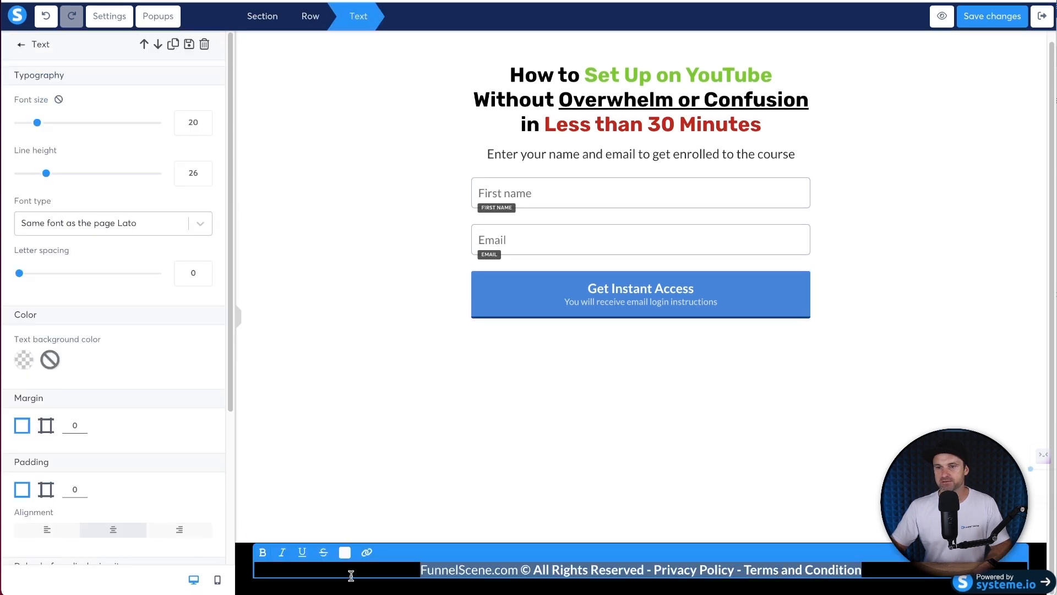
pyautogui.click(263, 552)
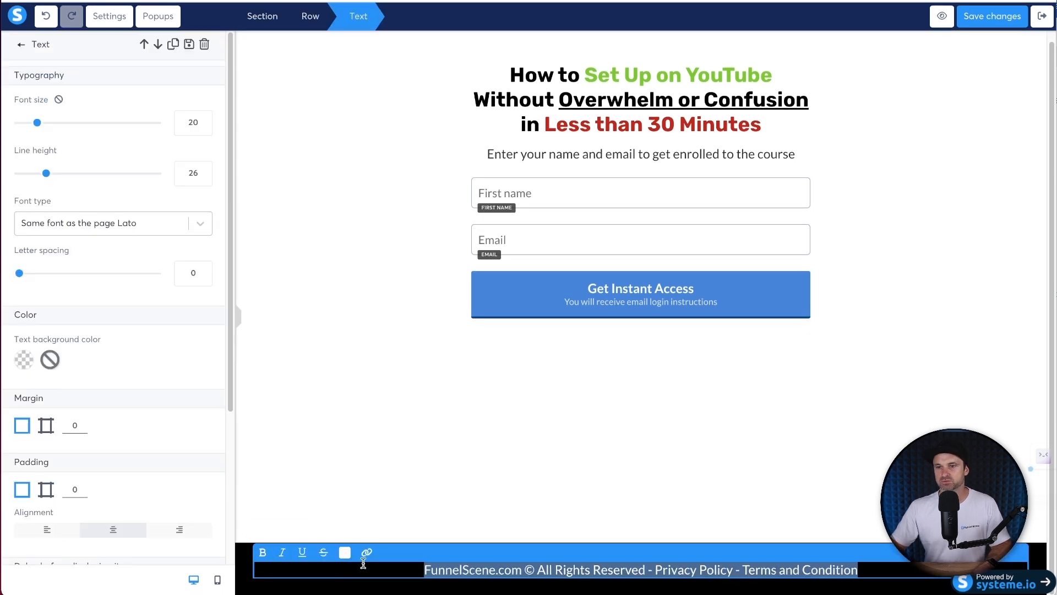
pyautogui.click(204, 128)
pyautogui.click(203, 129)
pyautogui.click(203, 129)
pyautogui.click(203, 129)
pyautogui.click(203, 129)
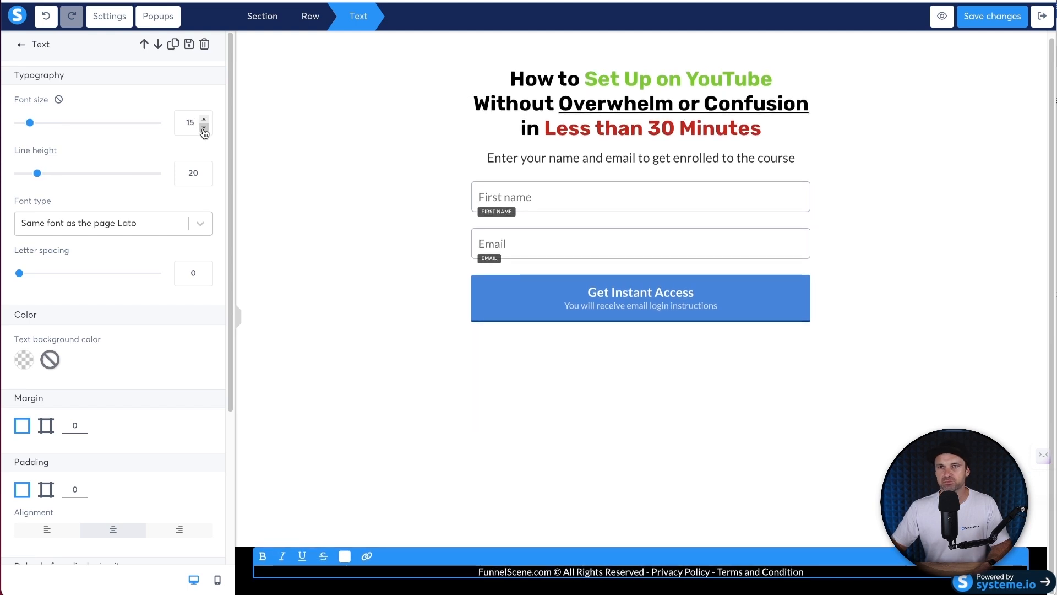
pyautogui.click(203, 129)
pyautogui.click(361, 409)
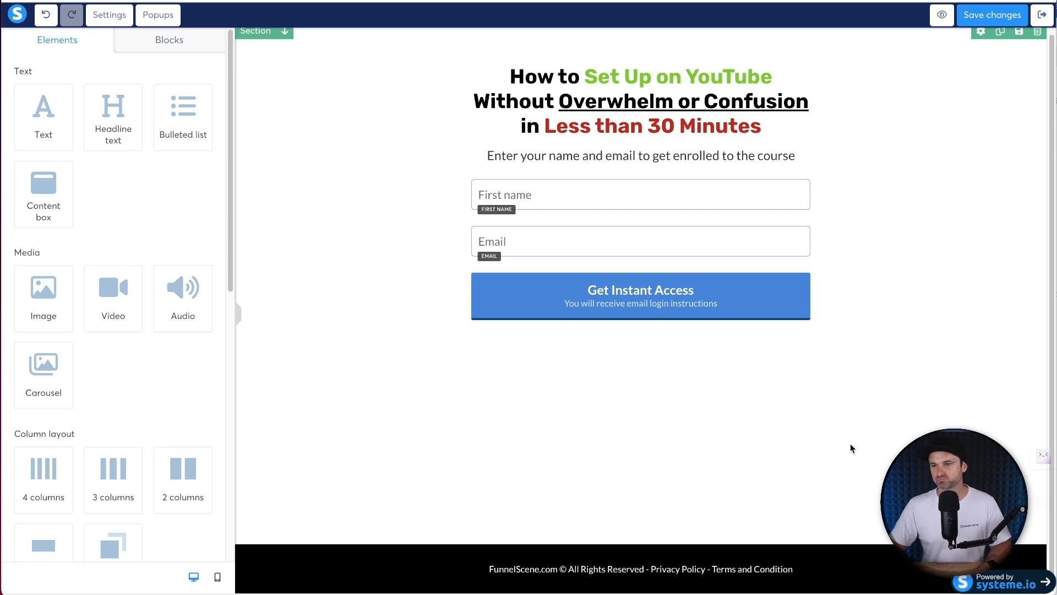
# - Link the words Privacy Policy to /privacy-policy
pyautogui.tripleClick(672, 571)
pyautogui.moveTo(651, 570); pyautogui.dragTo(705, 569)
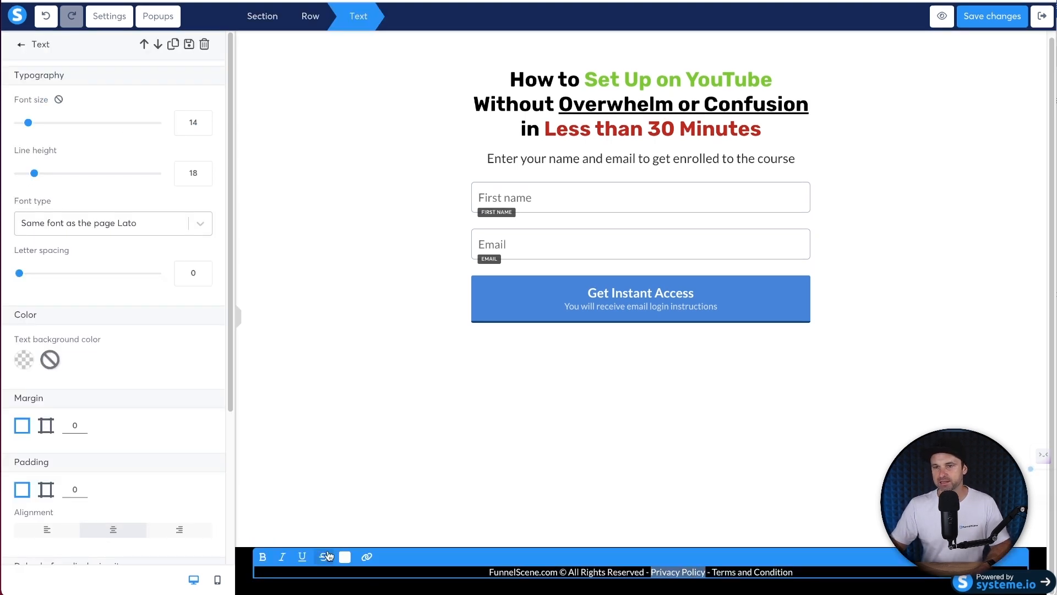
pyautogui.click(366, 558)
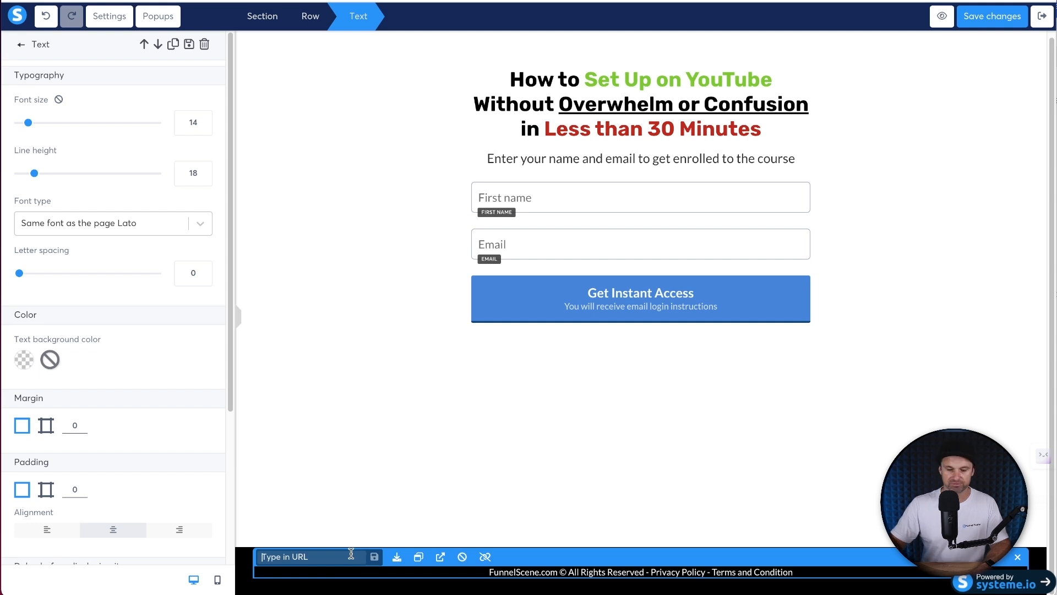
pyautogui.write('/privacy-policy')
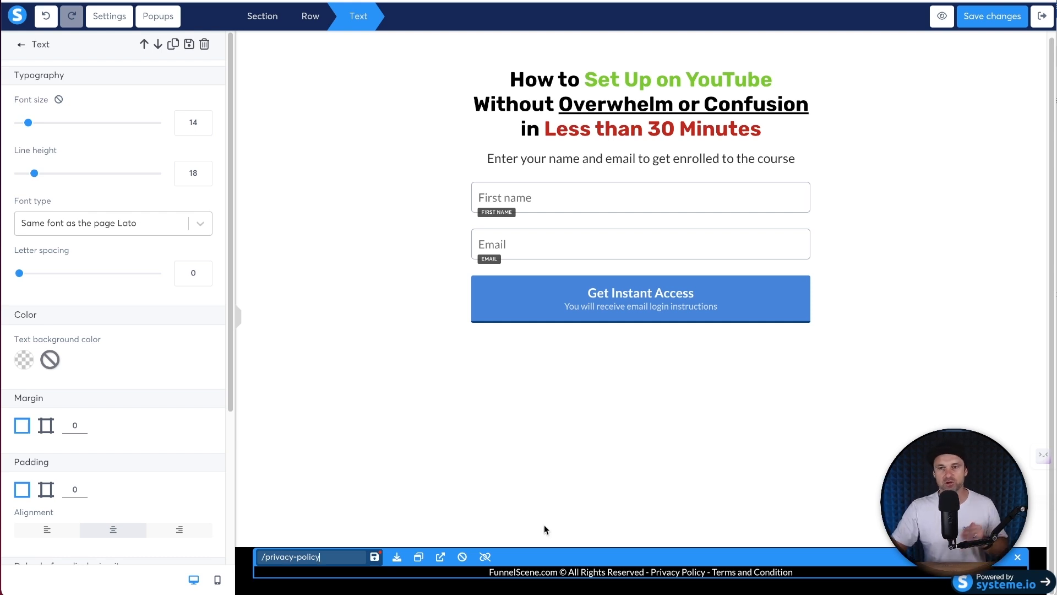
pyautogui.click(375, 558)
# - Link Terms and Condition to the /terms-and-condition page
pyautogui.moveTo(792, 571); pyautogui.dragTo(711, 570)
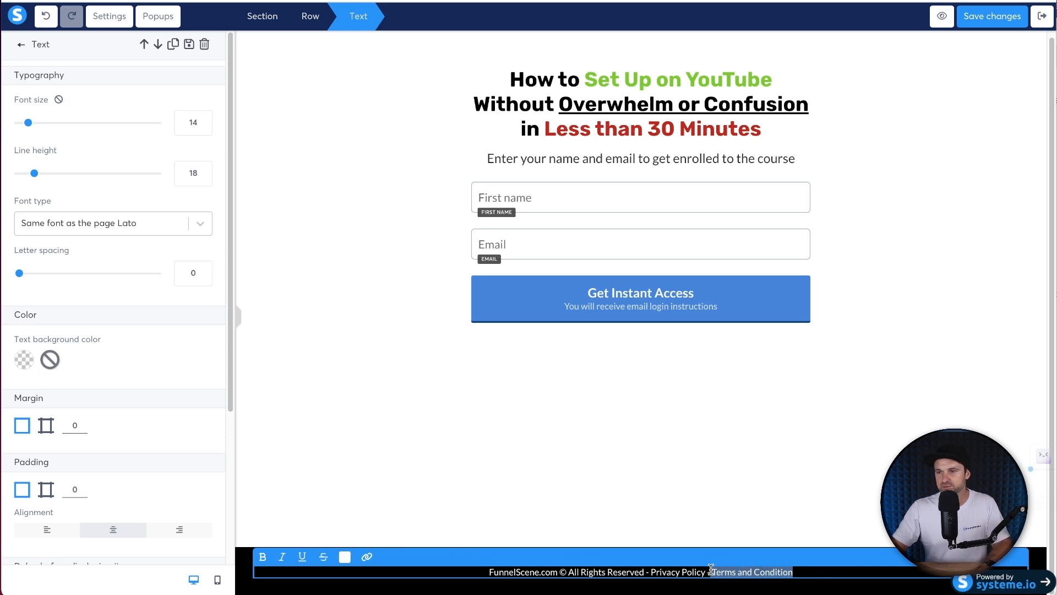
pyautogui.click(367, 557)
pyautogui.write('/terms-and-conditions')
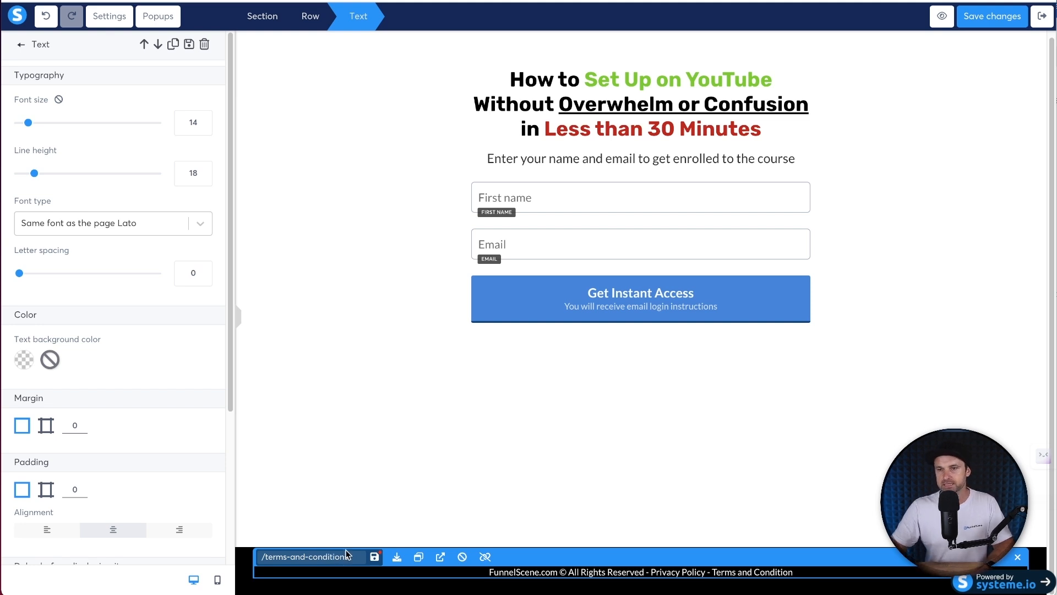
pyautogui.click(375, 557)
pyautogui.click(701, 517)
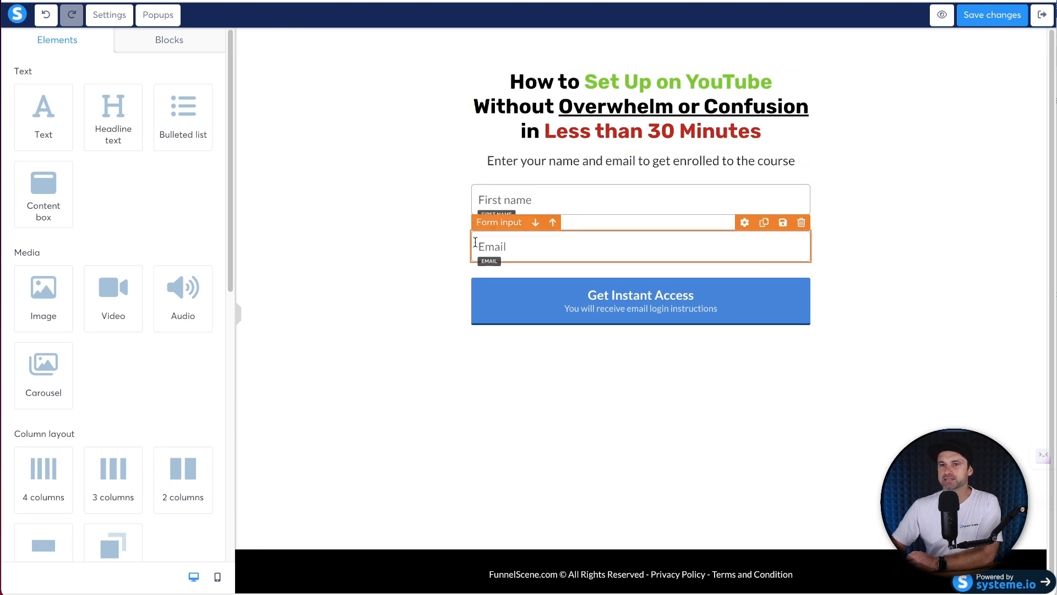
# - In mobile preview, delete the mobile-only video section
pyautogui.click(218, 577)
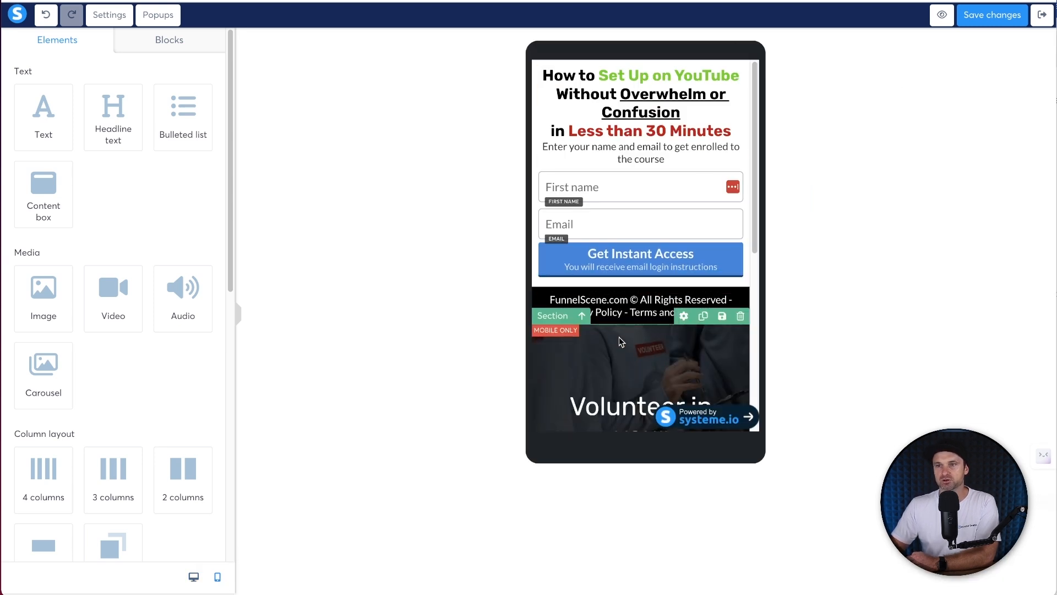
pyautogui.click(741, 316)
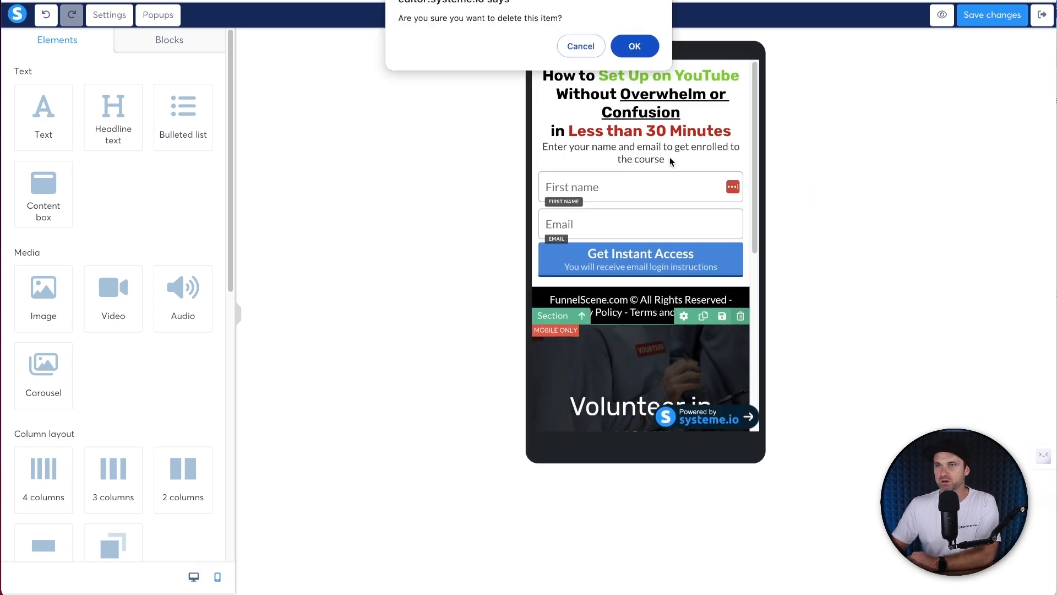
pyautogui.click(633, 44)
# - Reduce the footer text's font size for the mobile layout
pyautogui.click(677, 314)
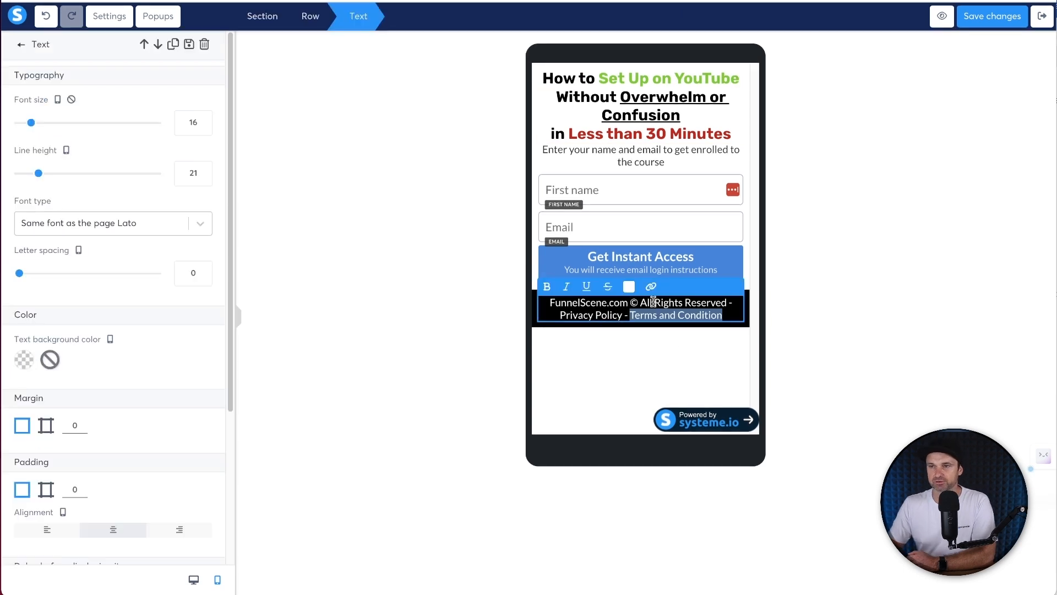
pyautogui.click(602, 315)
pyautogui.click(550, 330)
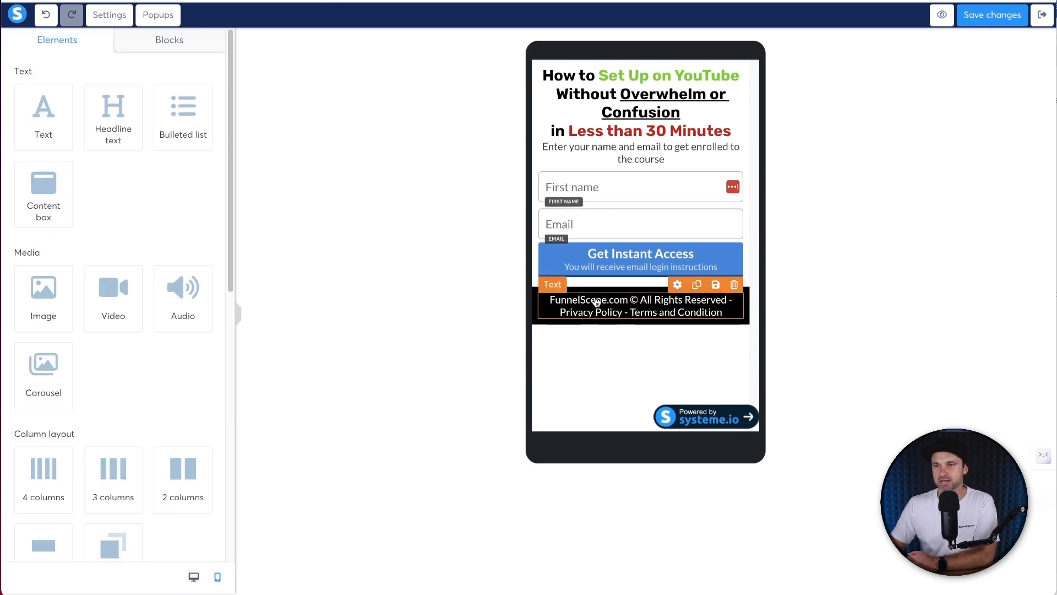
pyautogui.click(660, 301)
pyautogui.click(205, 125)
pyautogui.click(205, 125)
pyautogui.click(205, 125)
pyautogui.click(205, 125)
pyautogui.click(204, 125)
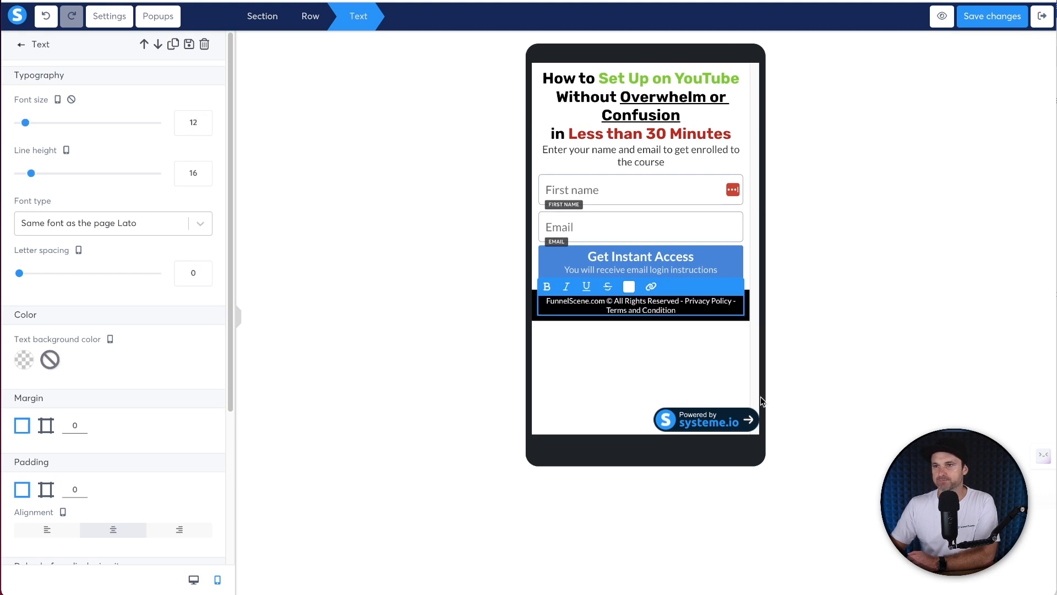
pyautogui.click(684, 368)
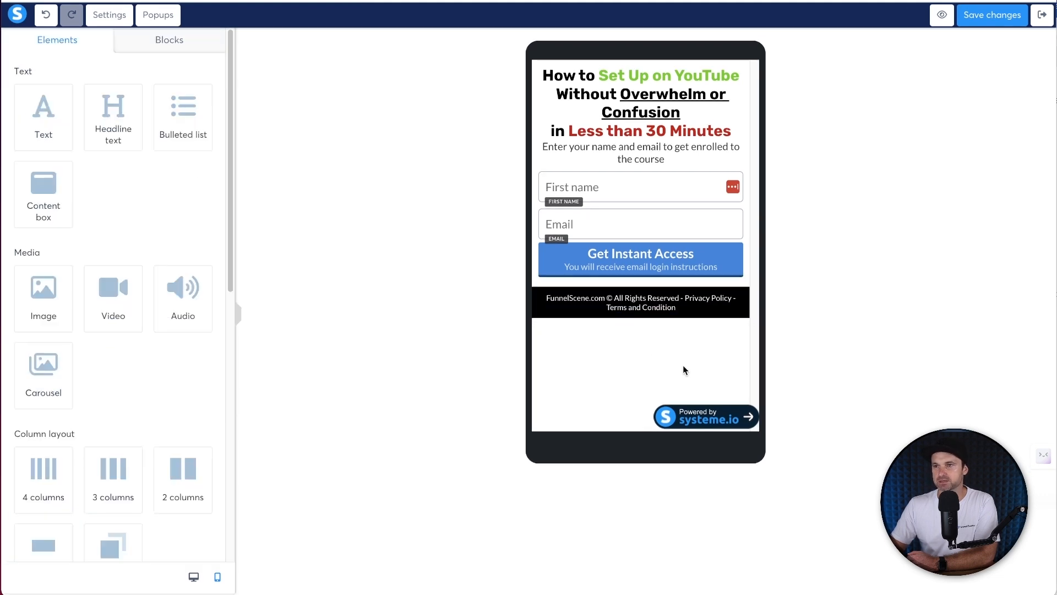
# - Increase the footer section's padding to 10
pyautogui.click(714, 318)
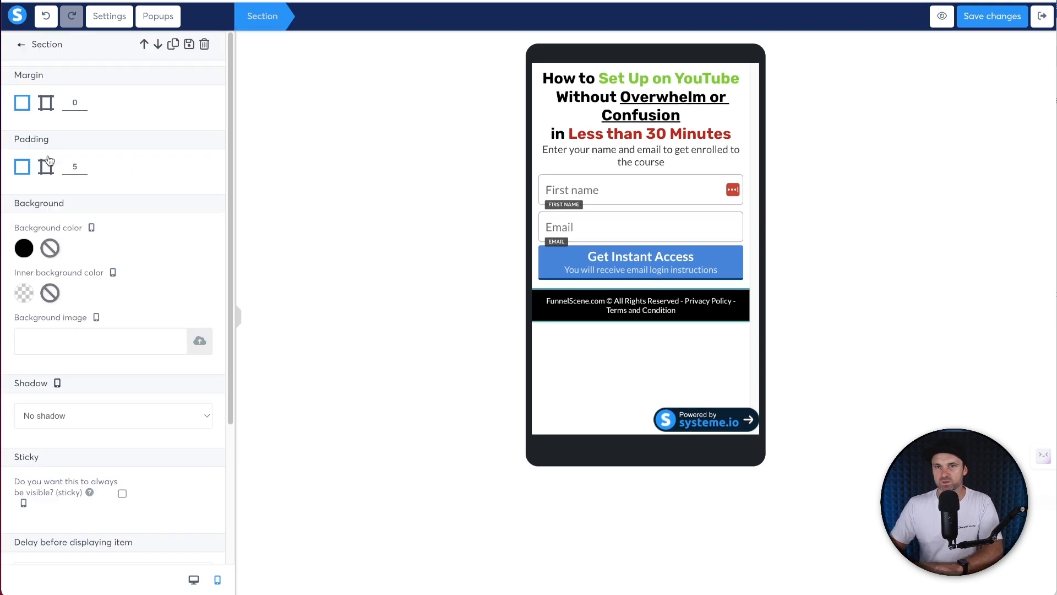
pyautogui.click(84, 163)
pyautogui.press('Up')
pyautogui.press('Up')
pyautogui.press('Up')
pyautogui.press('Up')
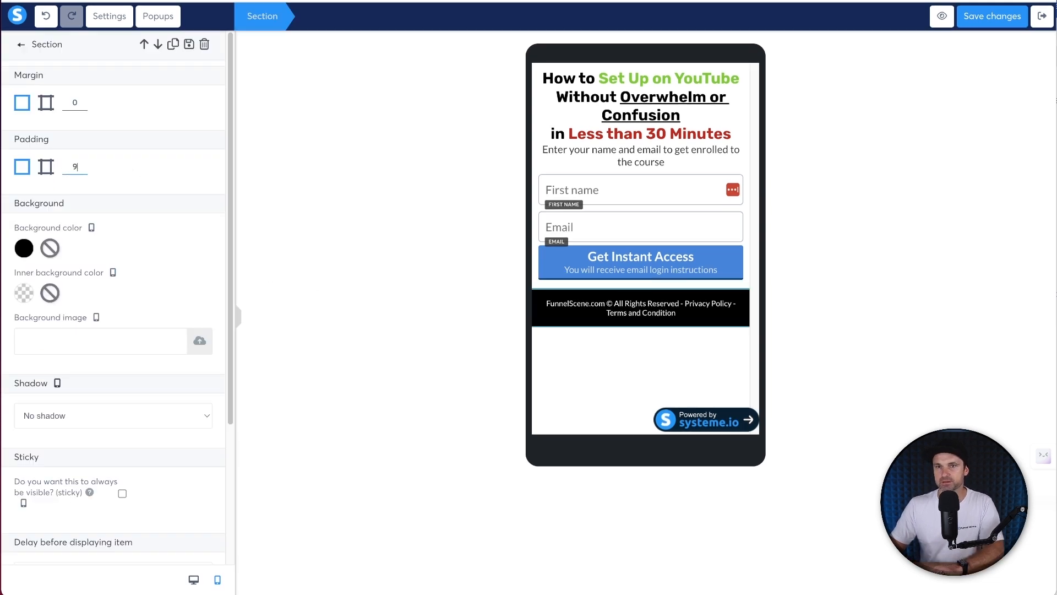
pyautogui.click(591, 380)
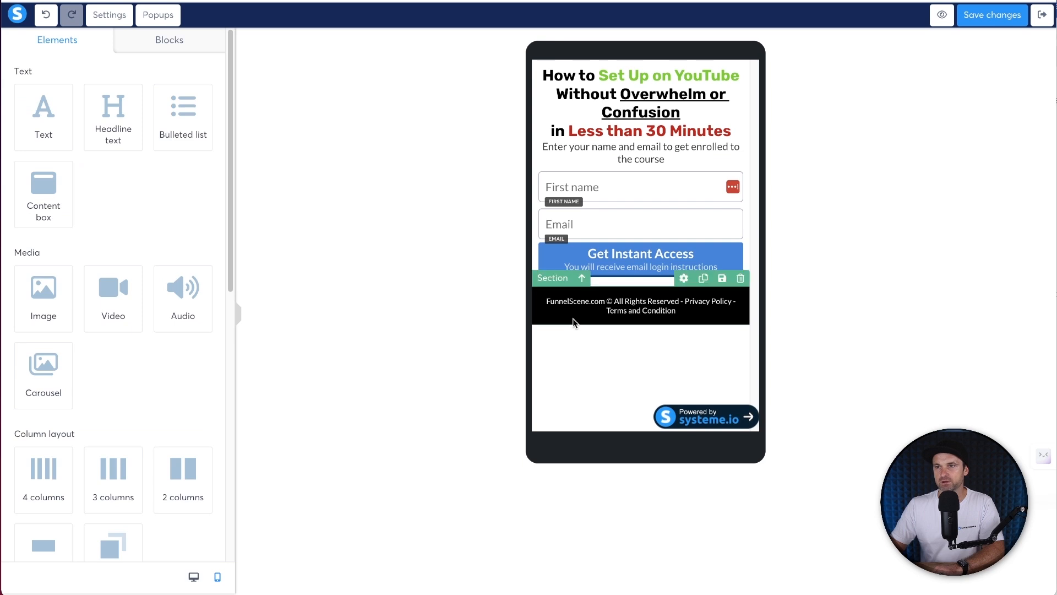
# - Use per-side padding on the form section and raise its bottom padding value
pyautogui.click(573, 288)
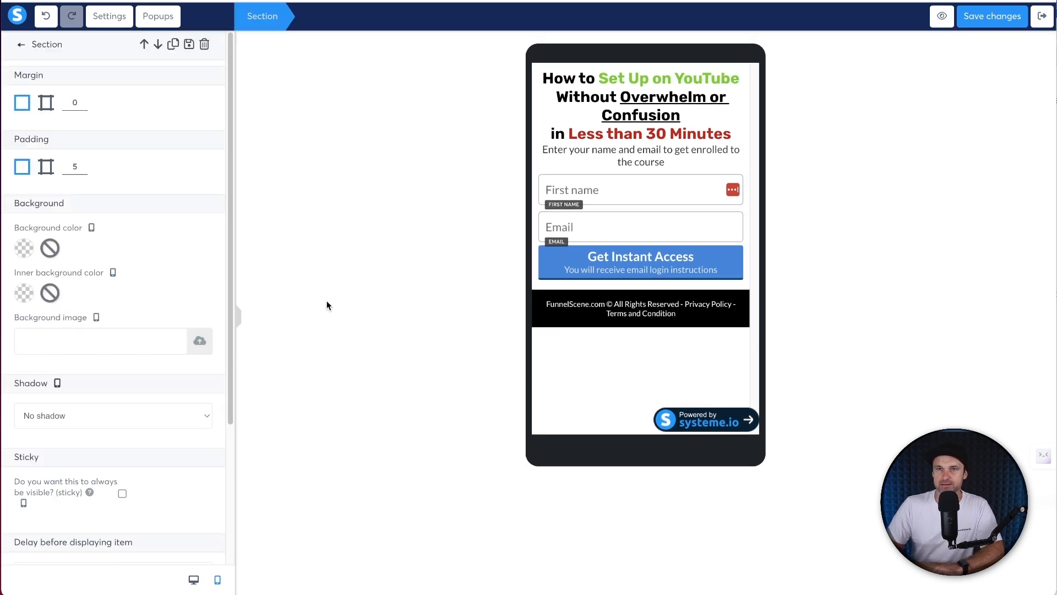
pyautogui.click(46, 167)
pyautogui.click(184, 337)
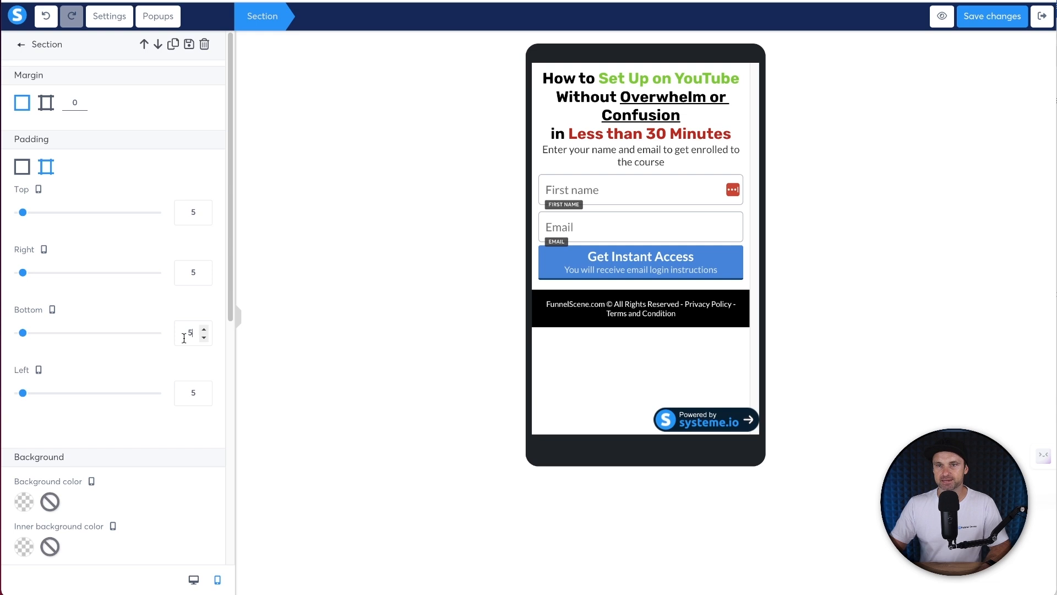
pyautogui.write('10')
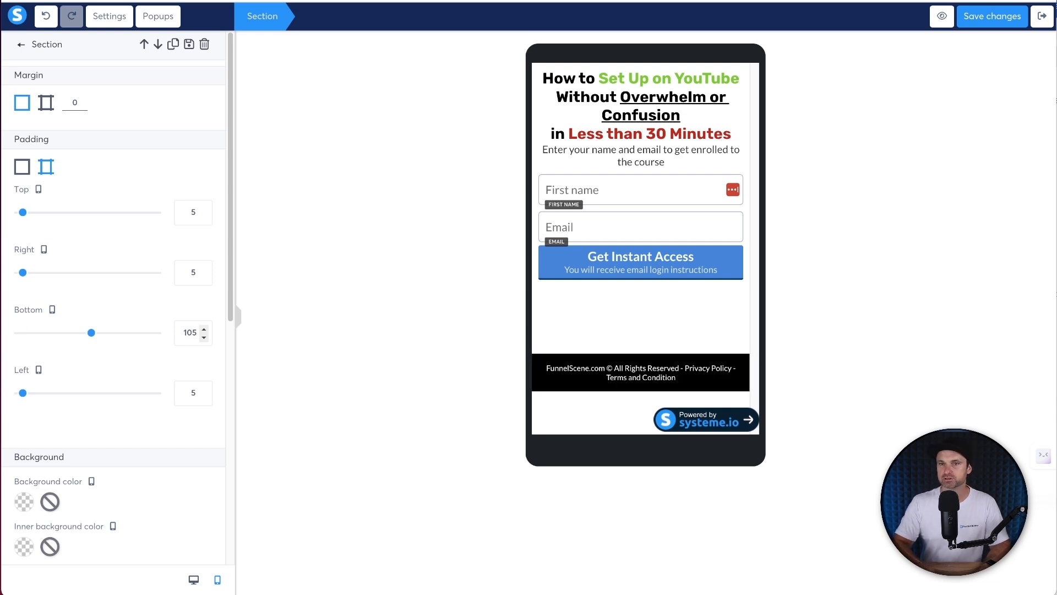
pyautogui.press('BackSpace')
pyautogui.write('56')
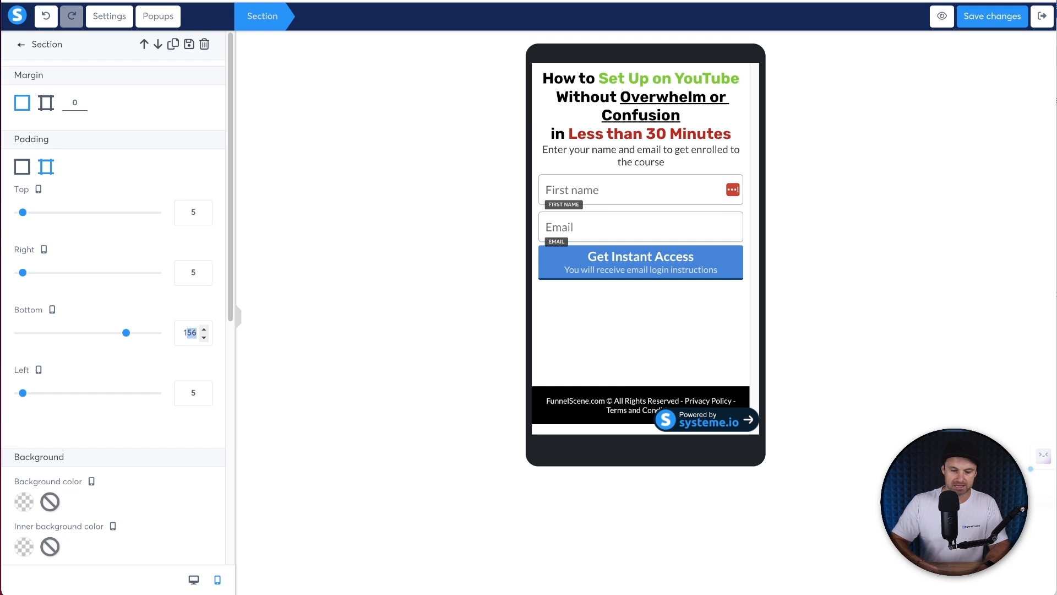
pyautogui.write('80')
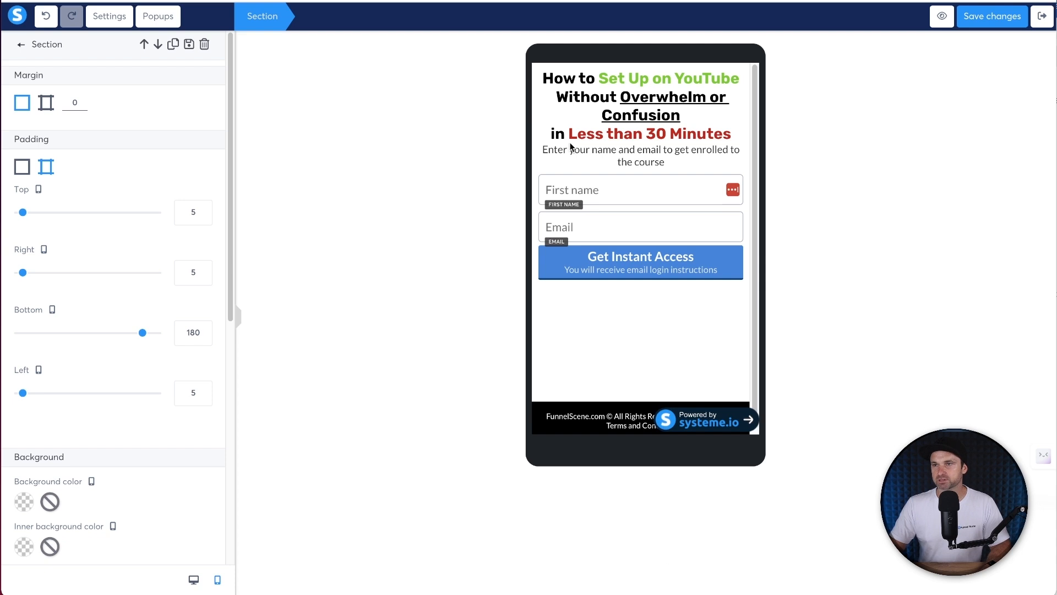
# - Remove the headline's line break so 'in Less than 30 Minutes' follows 'Confusion'
pyautogui.click(616, 130)
pyautogui.doubleClick(635, 94)
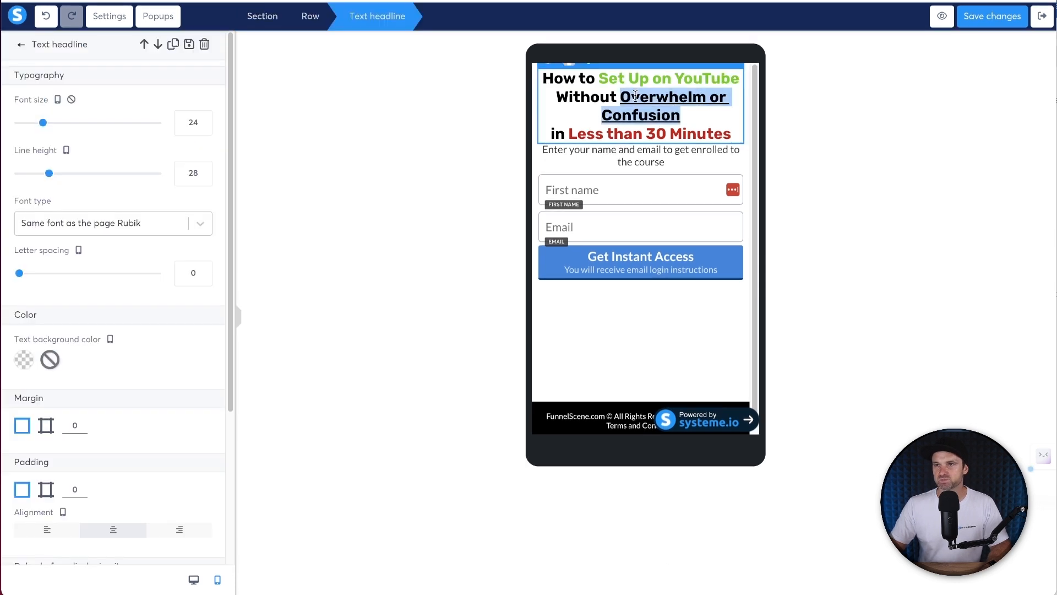
pyautogui.click(688, 110)
pyautogui.press('Right')
pyautogui.press('BackSpace')
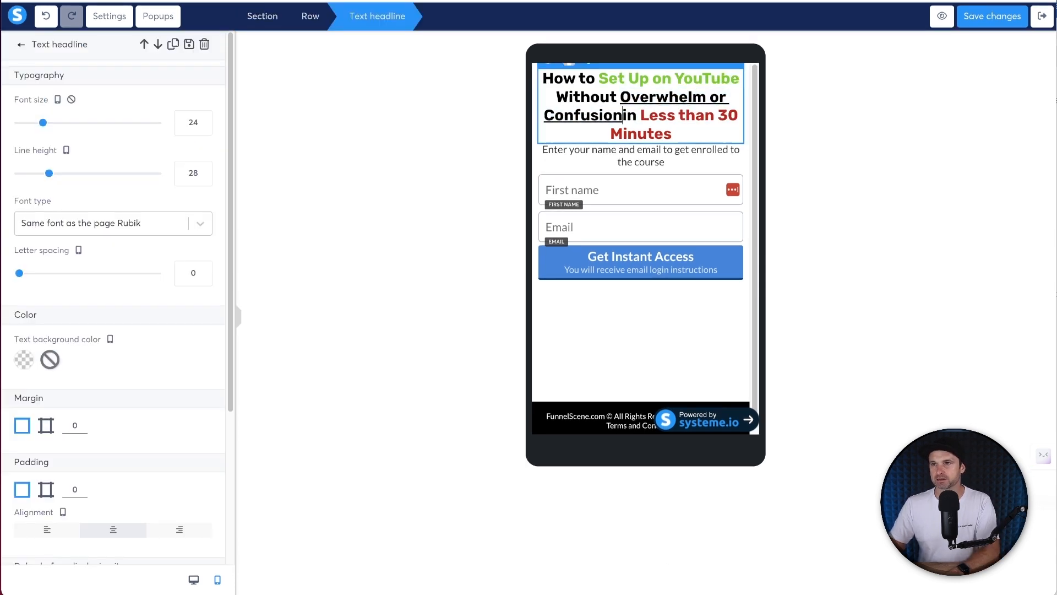
# - Select the whole headline and leave its font size at 24
pyautogui.doubleClick(672, 102)
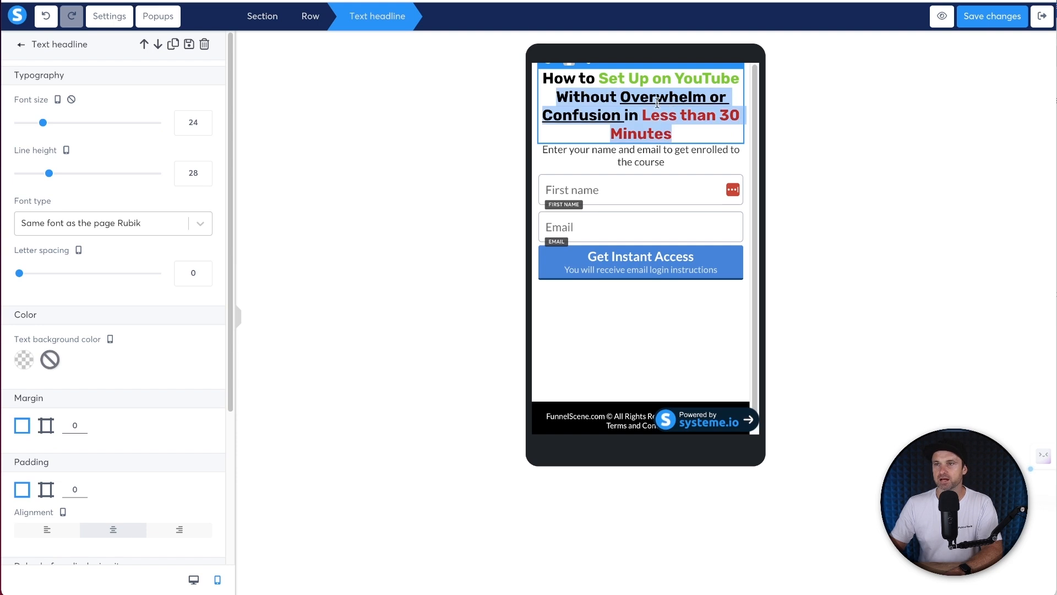
pyautogui.hotkey('ctrl', 'a')
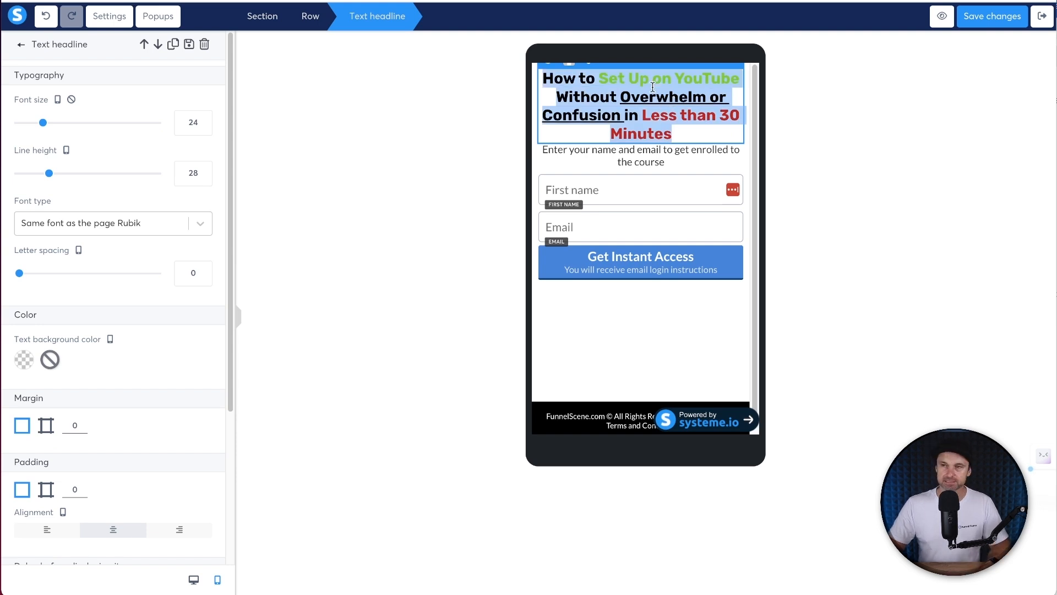
pyautogui.click(205, 119)
pyautogui.click(205, 120)
pyautogui.click(204, 120)
pyautogui.click(205, 119)
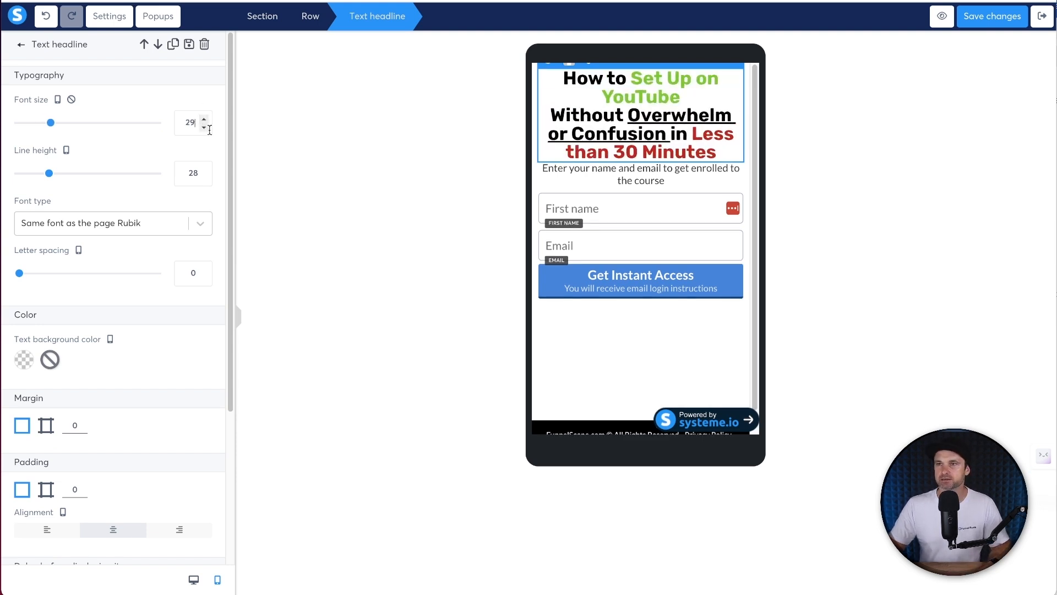
pyautogui.click(205, 128)
pyautogui.click(204, 129)
pyautogui.click(205, 128)
pyautogui.click(204, 128)
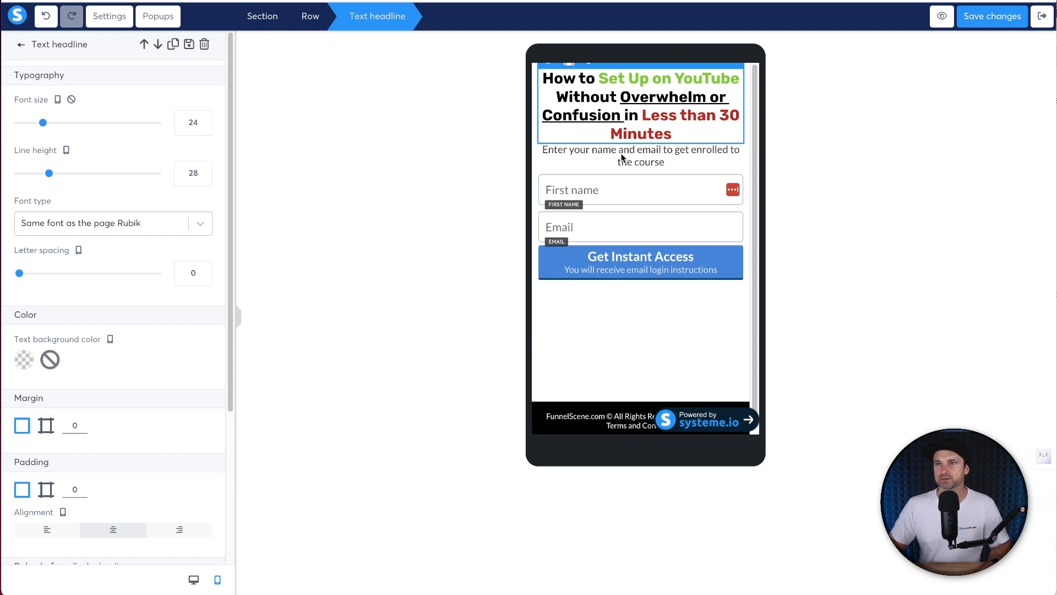
# - Adjust the headline line height and settle it back at 28
pyautogui.click(204, 178)
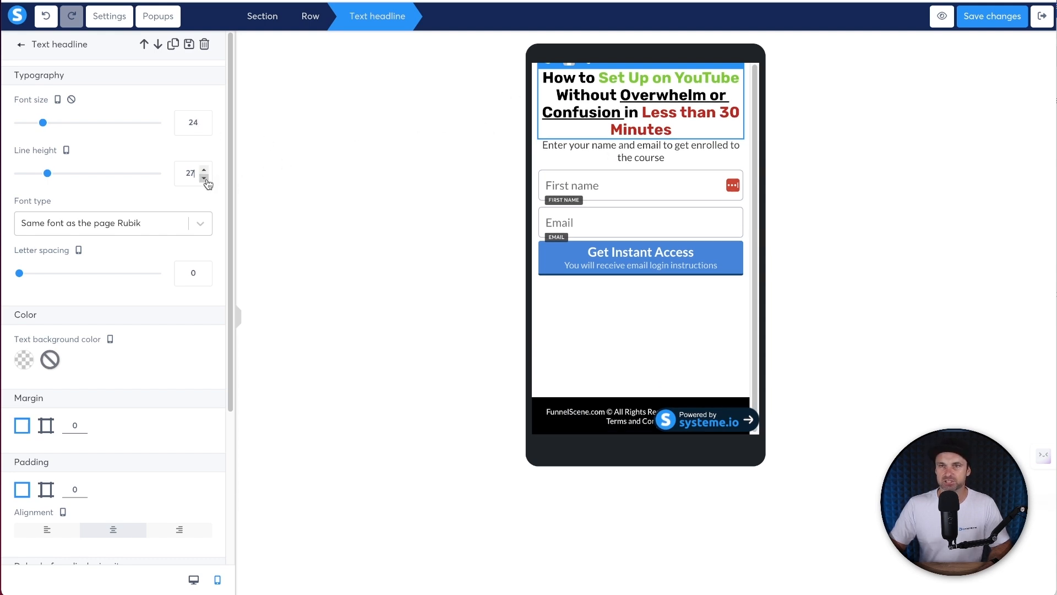
pyautogui.click(204, 172)
pyautogui.click(204, 172)
pyautogui.click(204, 172)
pyautogui.click(203, 172)
pyautogui.click(204, 172)
pyautogui.click(204, 178)
pyautogui.click(203, 177)
pyautogui.click(204, 178)
pyautogui.click(204, 177)
pyautogui.click(204, 178)
pyautogui.click(203, 170)
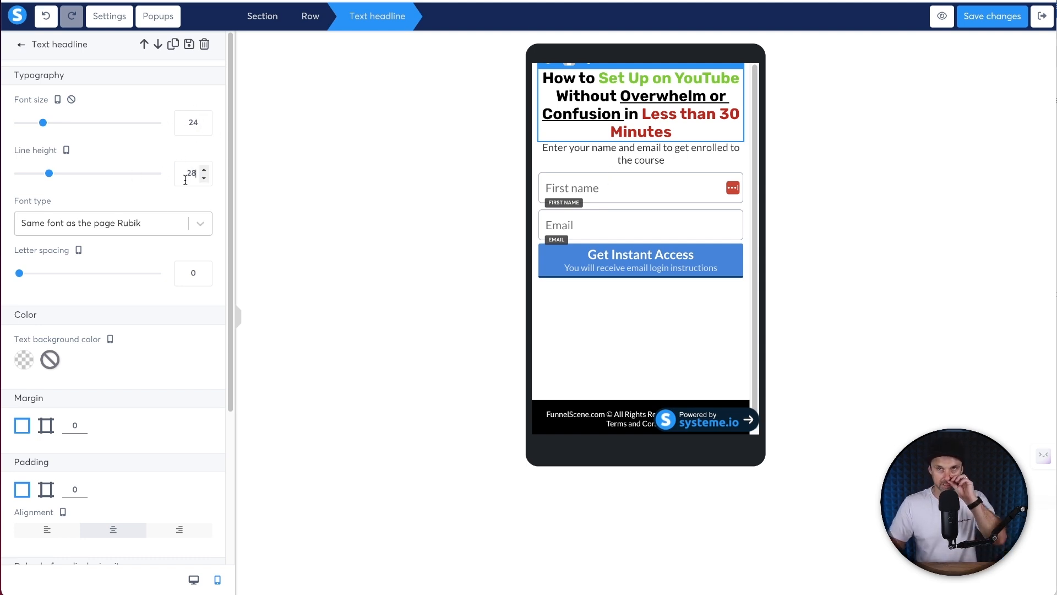
pyautogui.click(642, 159)
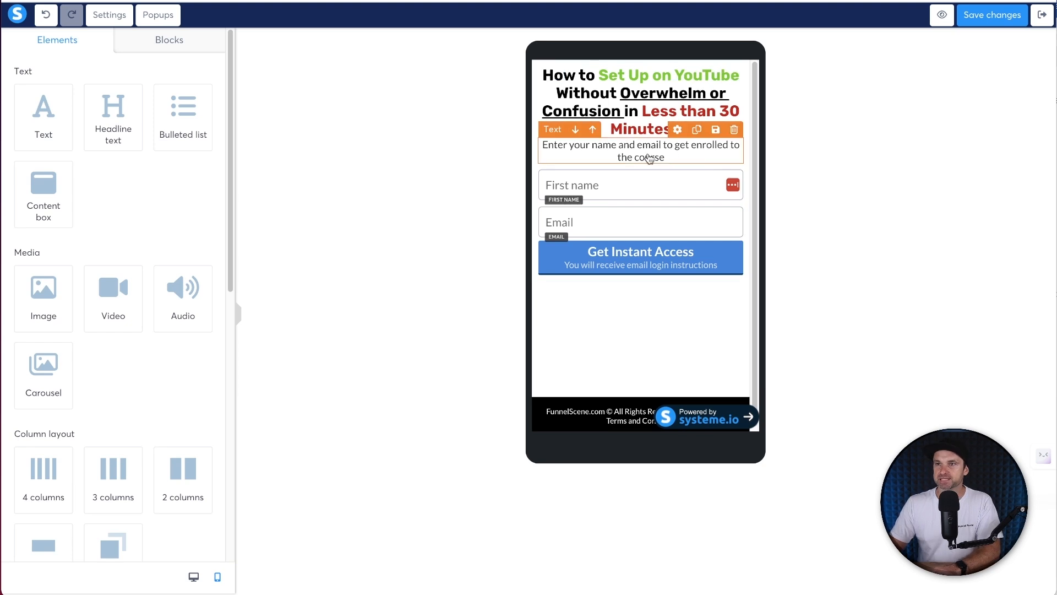
# - Shrink the subheading font to 14 and set its top padding to 4
pyautogui.click(655, 159)
pyautogui.click(204, 126)
pyautogui.click(204, 127)
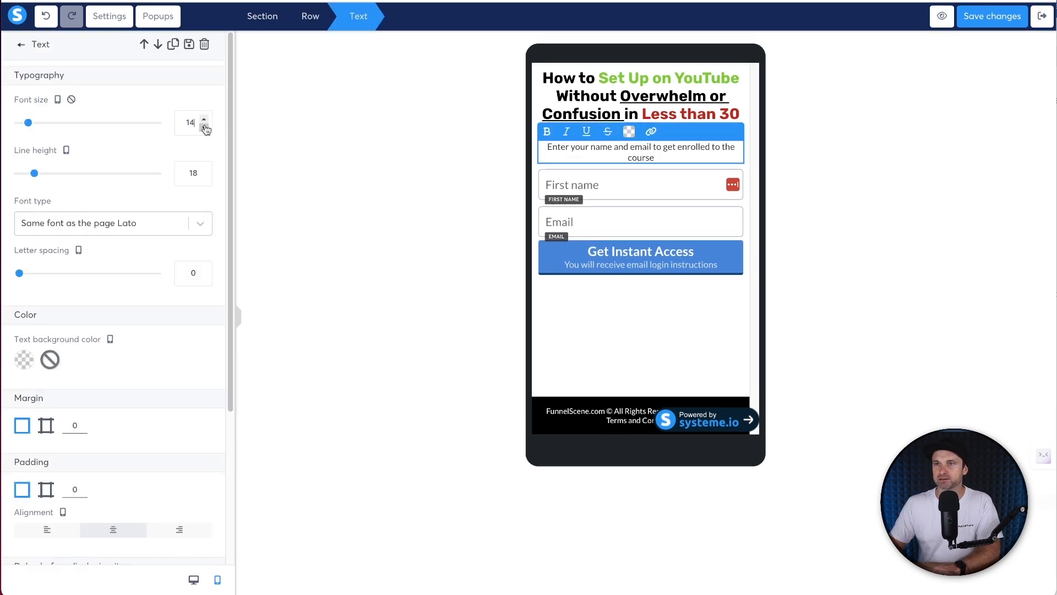
pyautogui.click(46, 489)
pyautogui.click(600, 287)
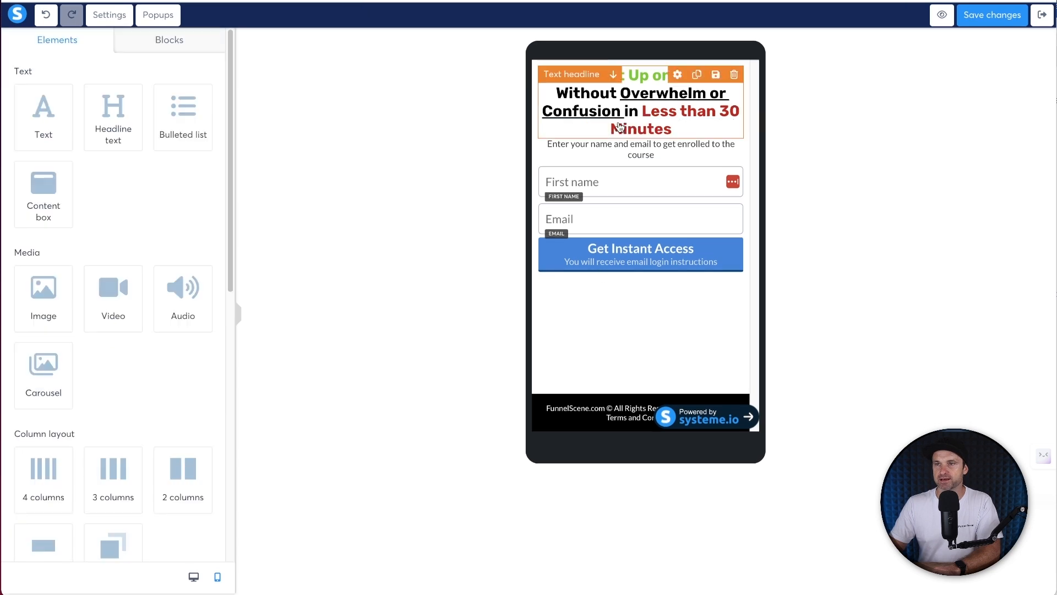
pyautogui.click(631, 154)
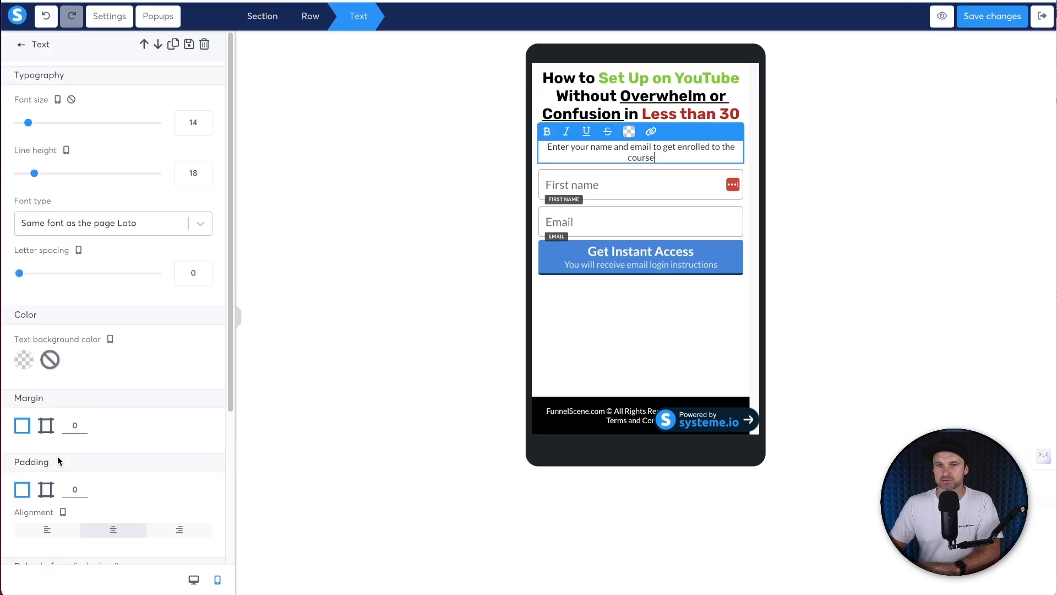
pyautogui.click(46, 489)
pyautogui.click(193, 534)
pyautogui.write('4')
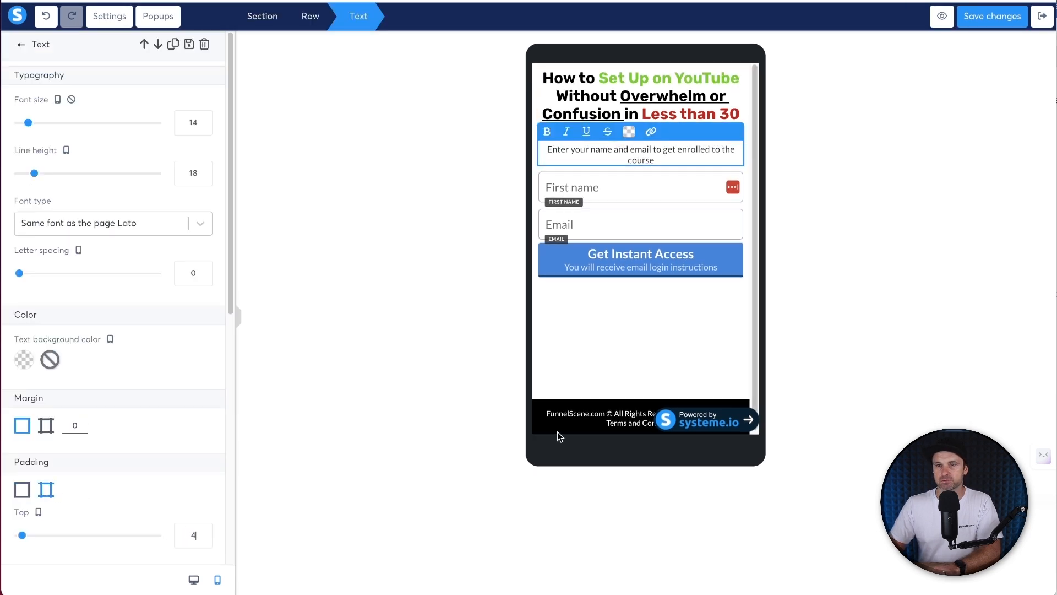
pyautogui.click(623, 350)
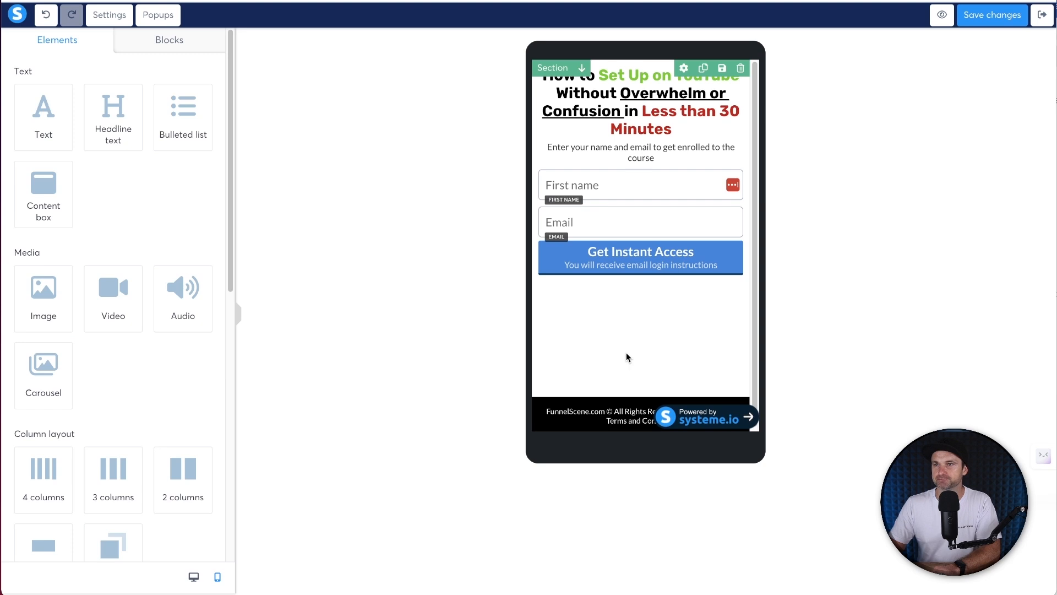
# - Set the First name field's text size to 14 and reduce the Email field's text size
pyautogui.click(618, 186)
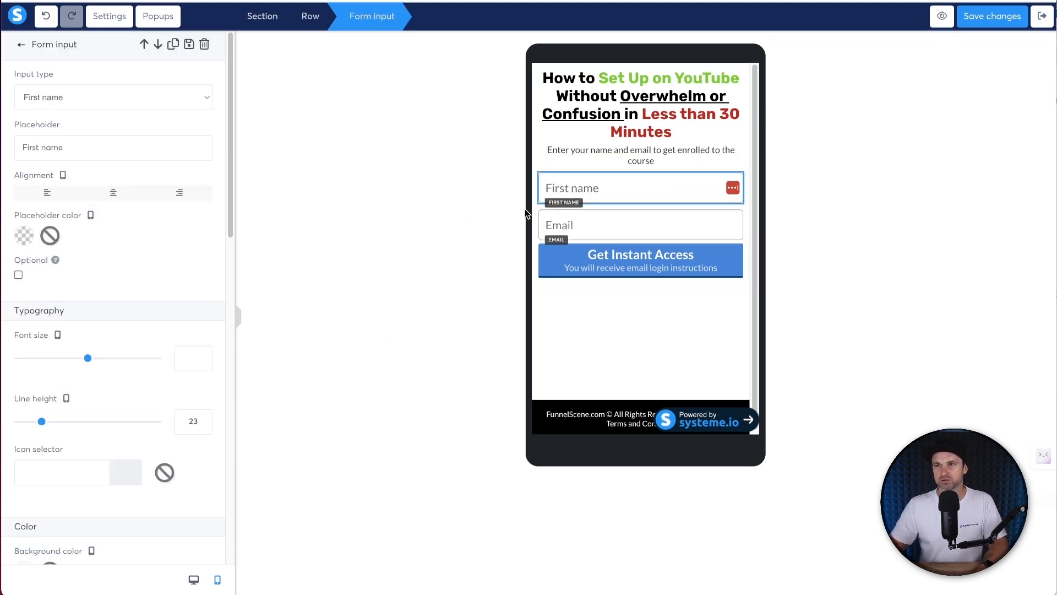
pyautogui.write('15')
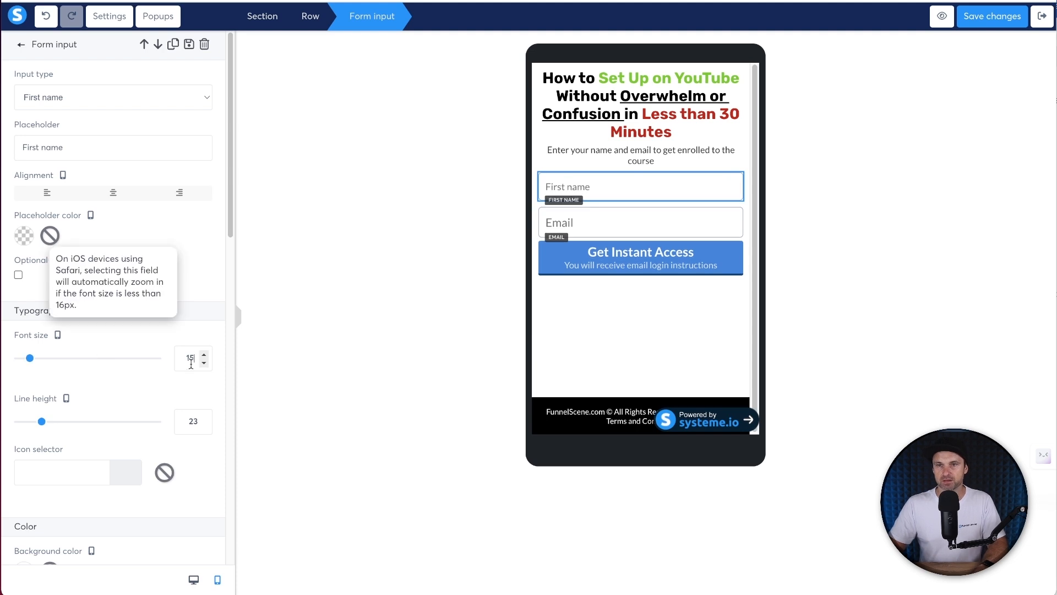
pyautogui.press('BackSpace')
pyautogui.write('4')
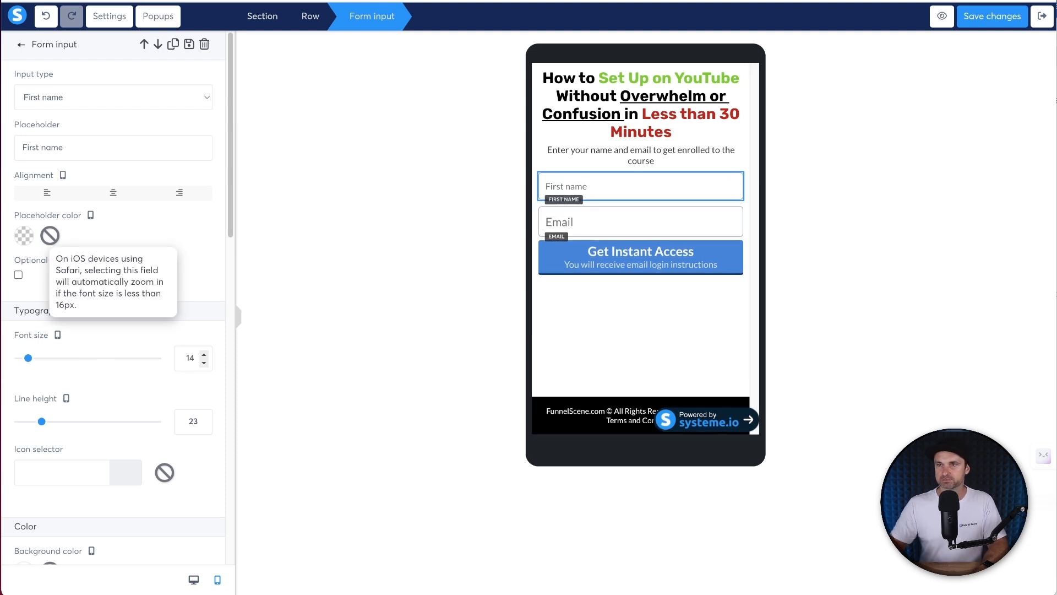
pyautogui.press('Up')
pyautogui.press('Down')
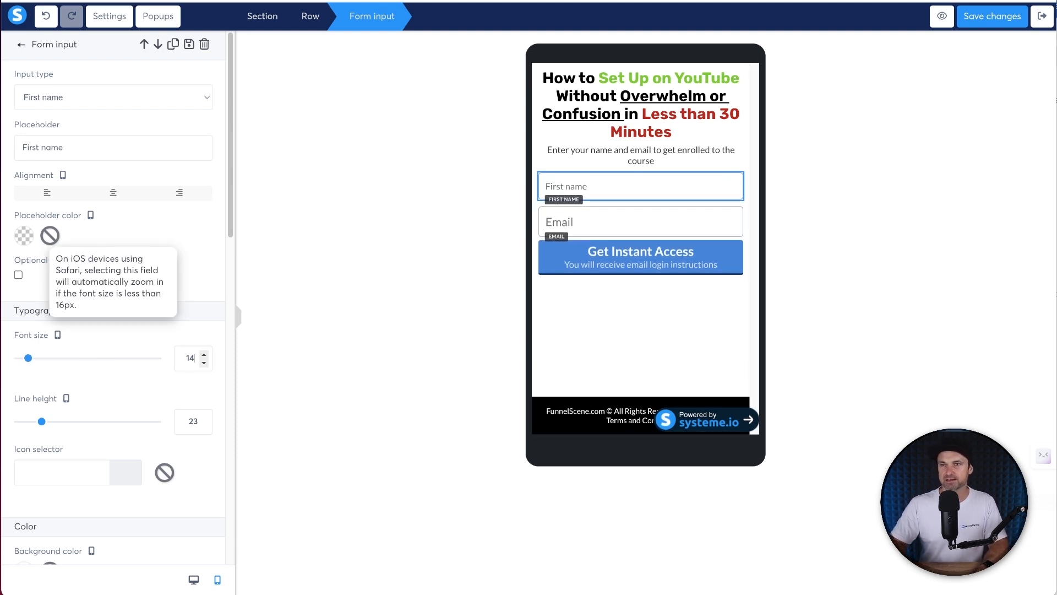
pyautogui.click(618, 216)
pyautogui.click(194, 321)
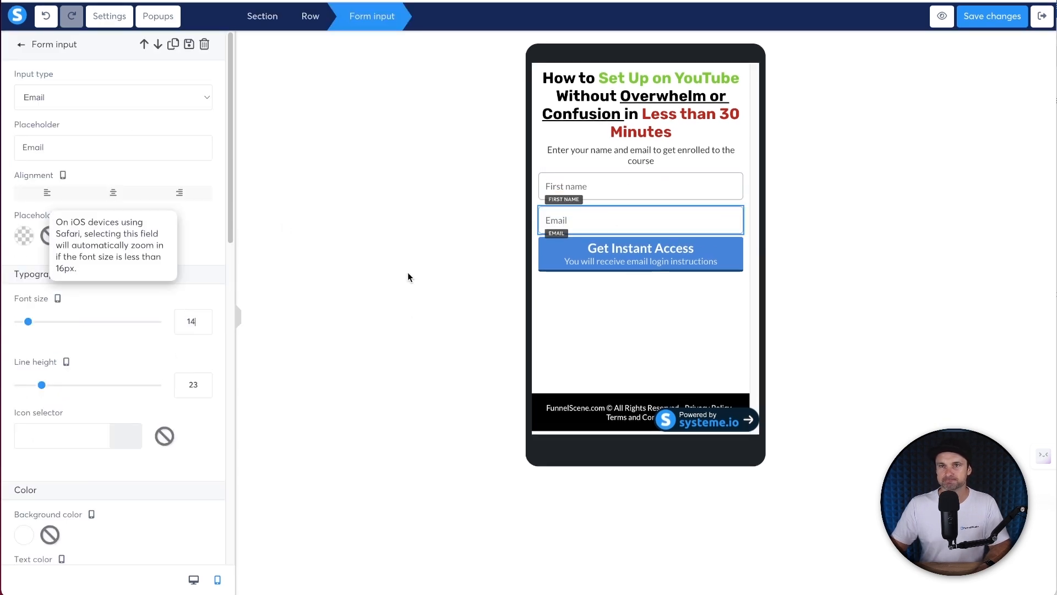
pyautogui.click(715, 308)
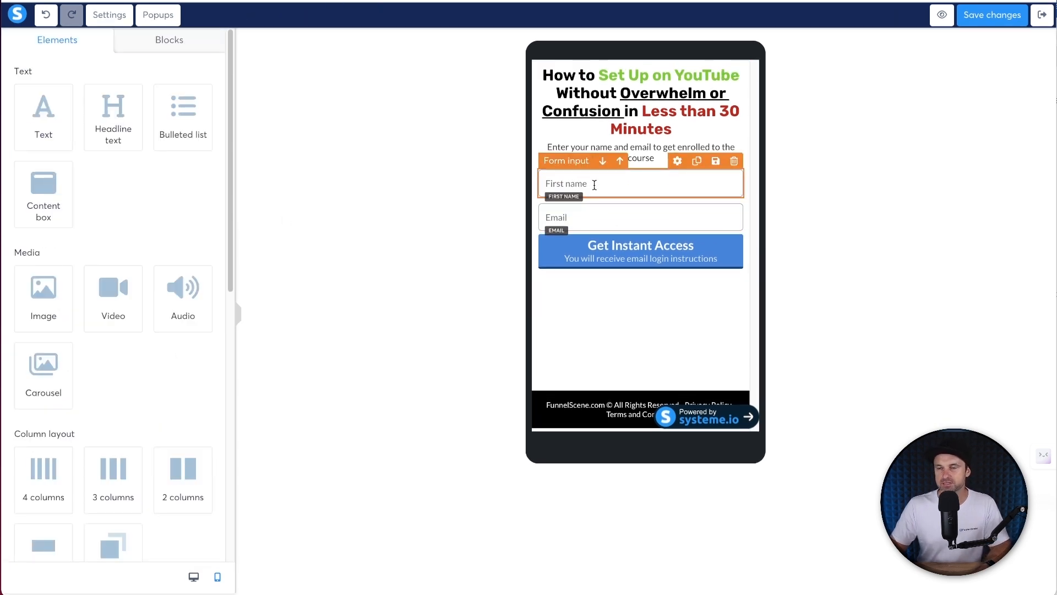
# - Change the form placeholders to 'First Name' and 'Your Email Address'
pyautogui.click(594, 185)
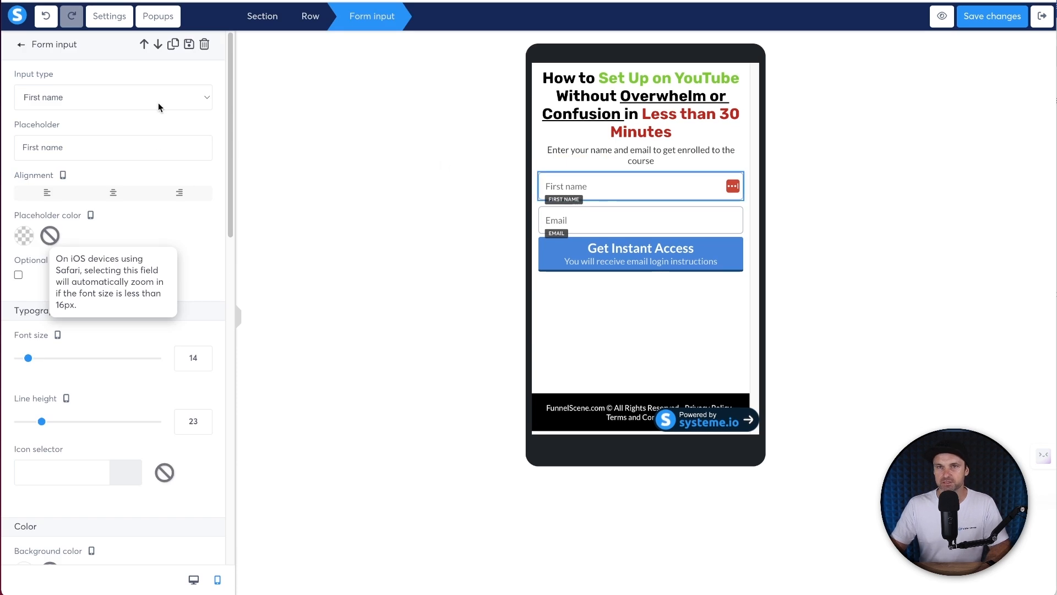
pyautogui.click(46, 148)
pyautogui.write('N')
pyautogui.click(584, 219)
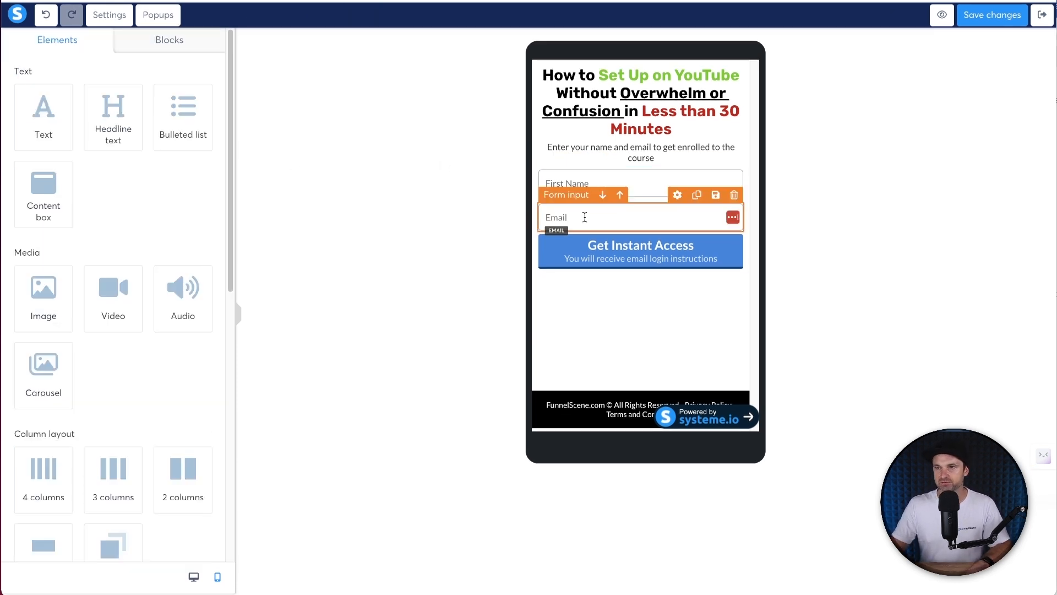
pyautogui.click(39, 150)
pyautogui.press('Home')
pyautogui.write('Your Email')
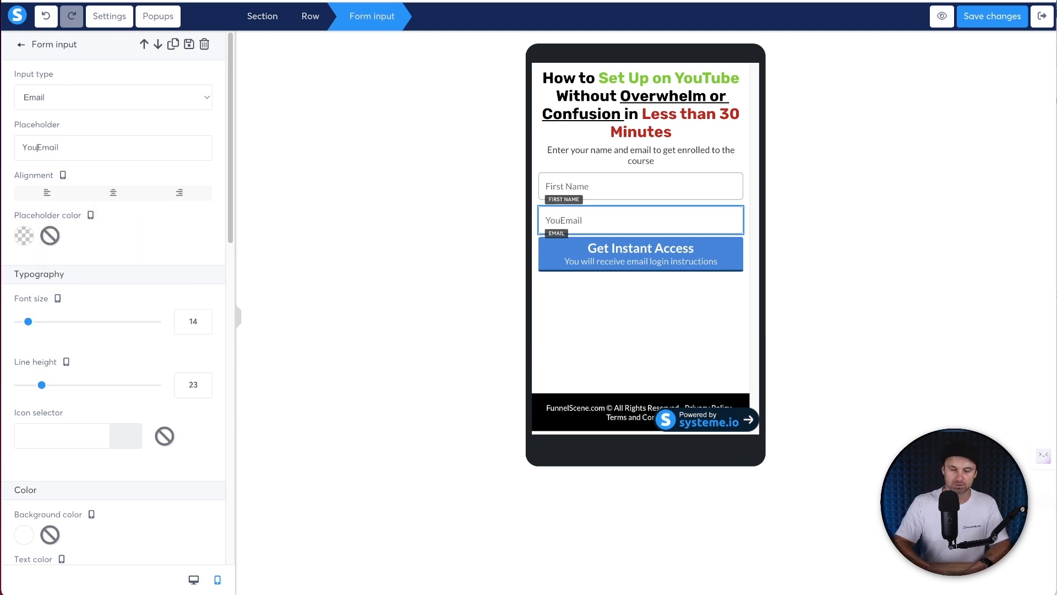
pyautogui.write(' Address')
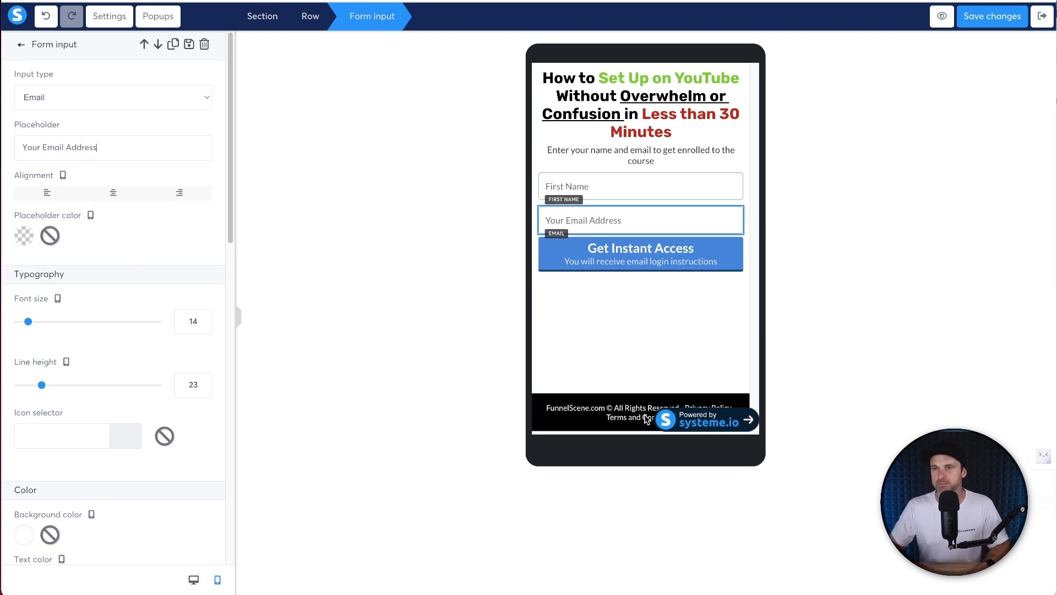
pyautogui.click(615, 332)
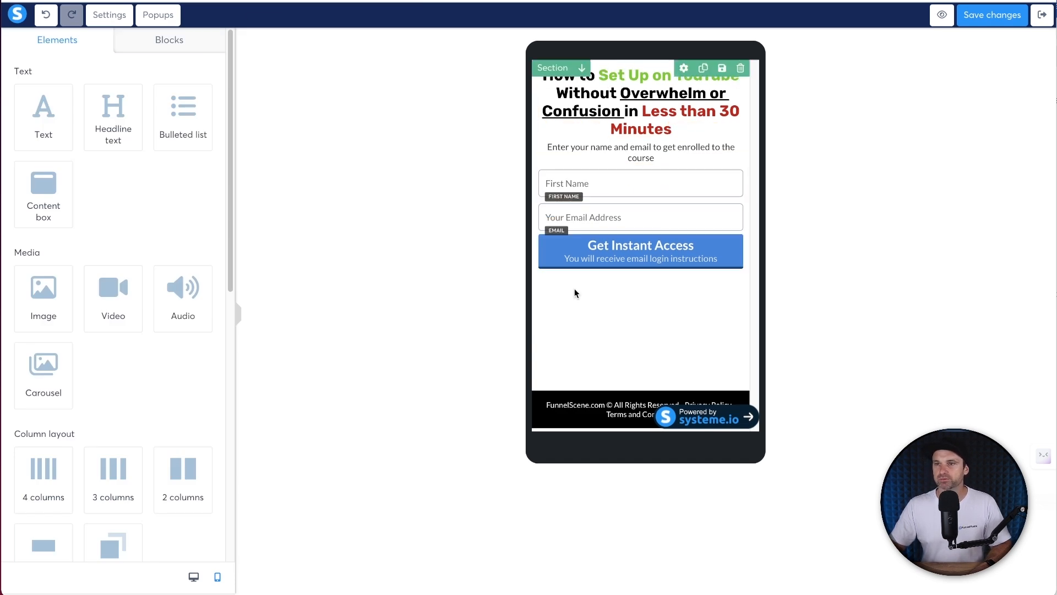
# - Set the Get Instant Access button's font size to 16 and subtext size to 12
pyautogui.click(546, 261)
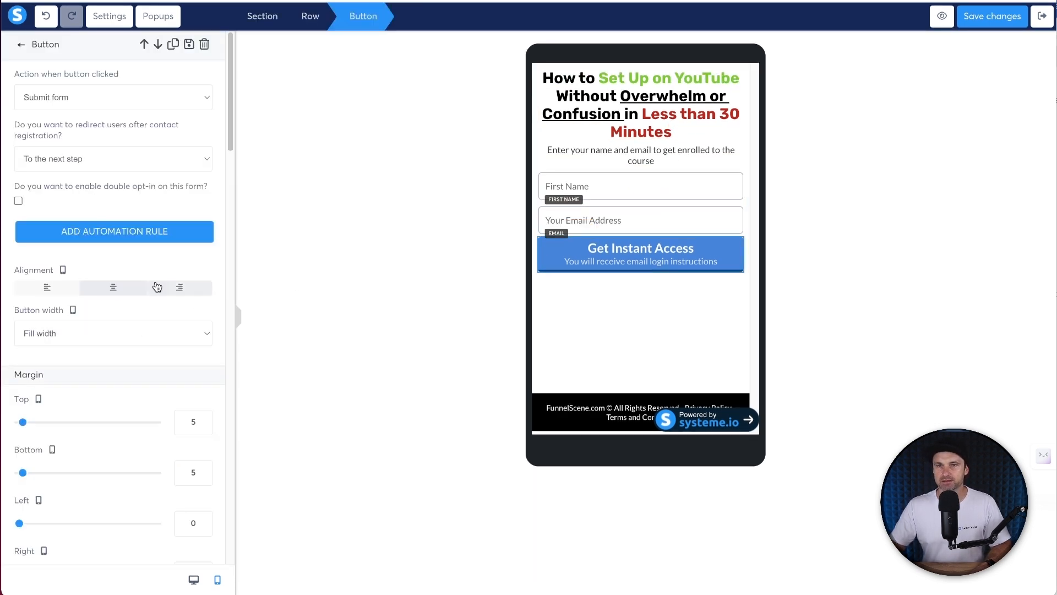
pyautogui.scroll(-6, 155, 191)
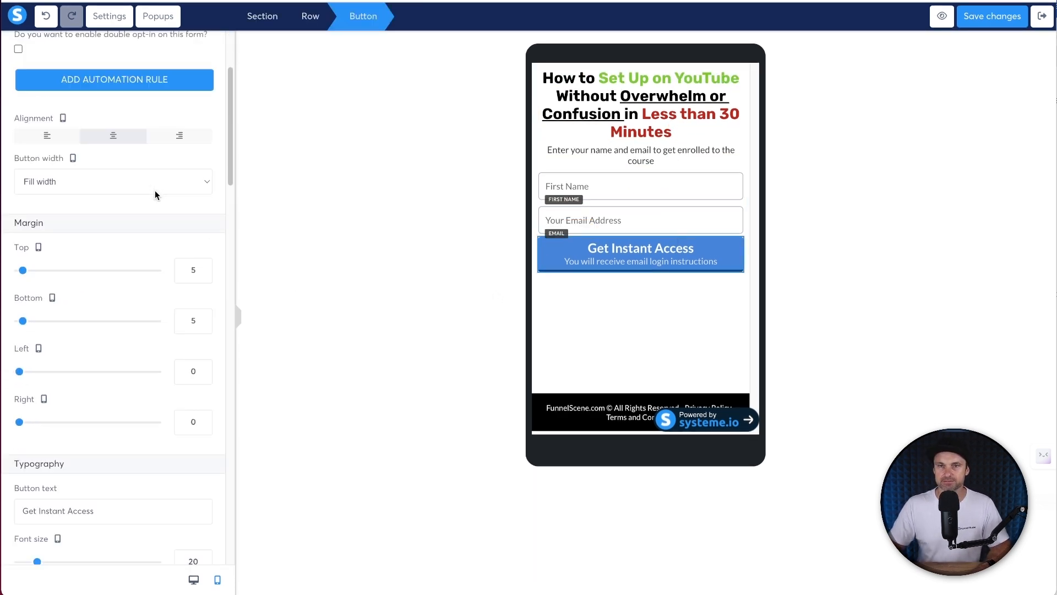
pyautogui.click(204, 394)
pyautogui.click(204, 395)
pyautogui.click(204, 394)
pyautogui.click(203, 394)
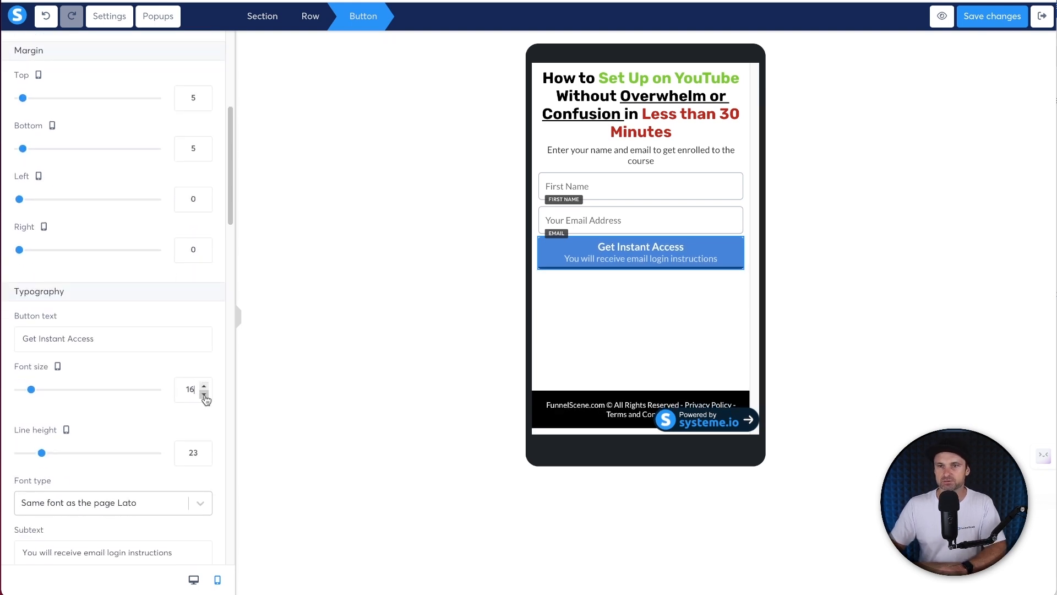
pyautogui.scroll(-1, 123, 417)
pyautogui.scroll(-3, 123, 417)
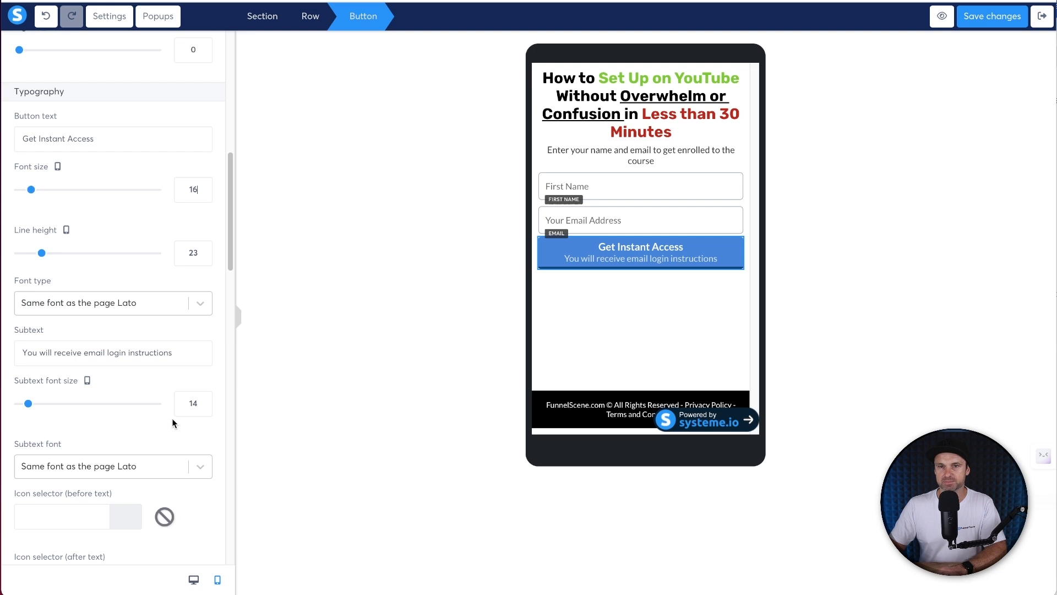
pyautogui.click(204, 409)
pyautogui.click(204, 409)
pyautogui.click(204, 409)
pyautogui.click(204, 408)
pyautogui.click(204, 401)
pyautogui.click(204, 401)
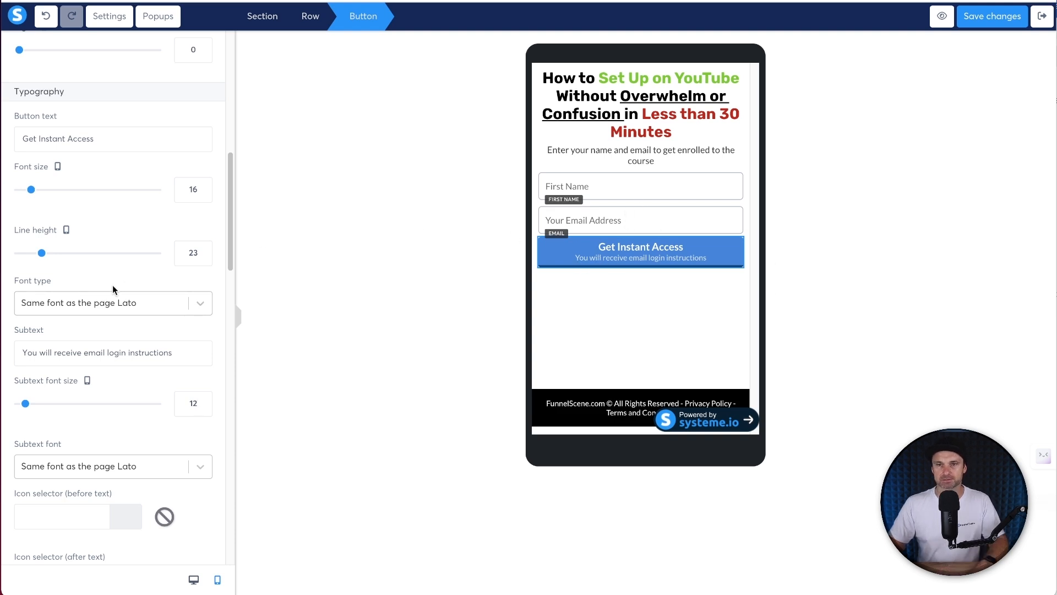
# - Raise the button's top and bottom padding to 12
pyautogui.scroll(-8, 115, 292)
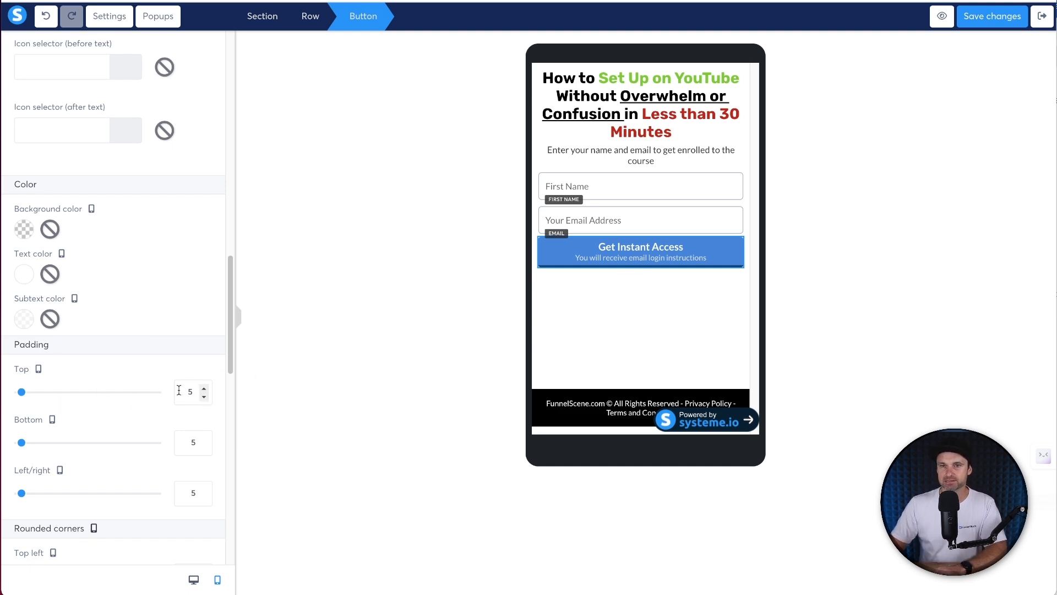
pyautogui.click(201, 382)
pyautogui.press('Up')
pyautogui.press('Up')
pyautogui.press('Up')
pyautogui.press('Up')
pyautogui.press('Up')
pyautogui.press('Up')
pyautogui.press('Up')
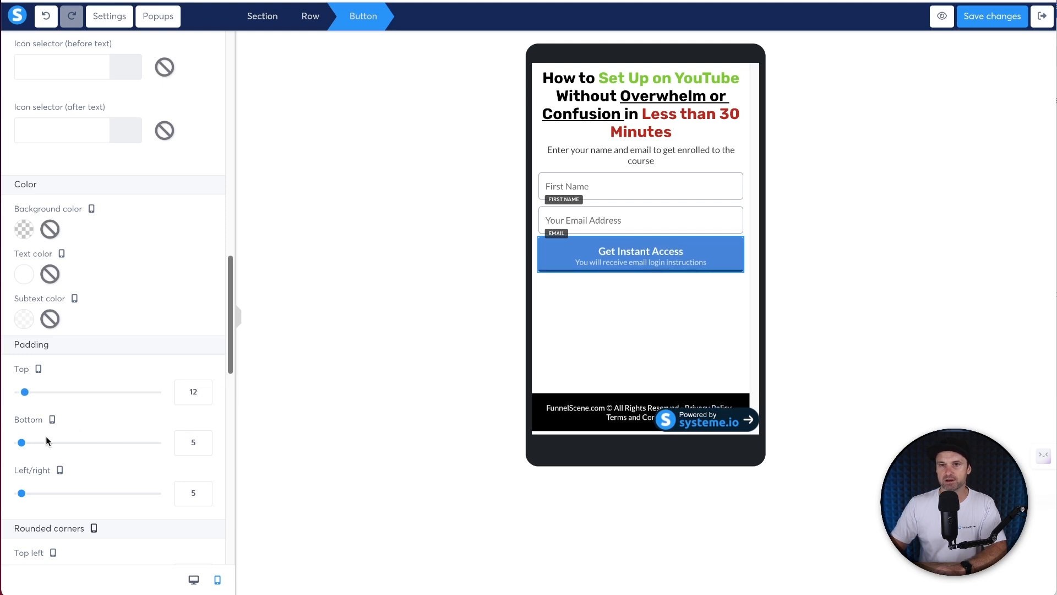
pyautogui.click(203, 439)
pyautogui.press('Up')
pyautogui.press('Up')
pyautogui.press('Up')
pyautogui.press('Up')
pyautogui.press('Up')
pyautogui.press('Up')
pyautogui.press('Up')
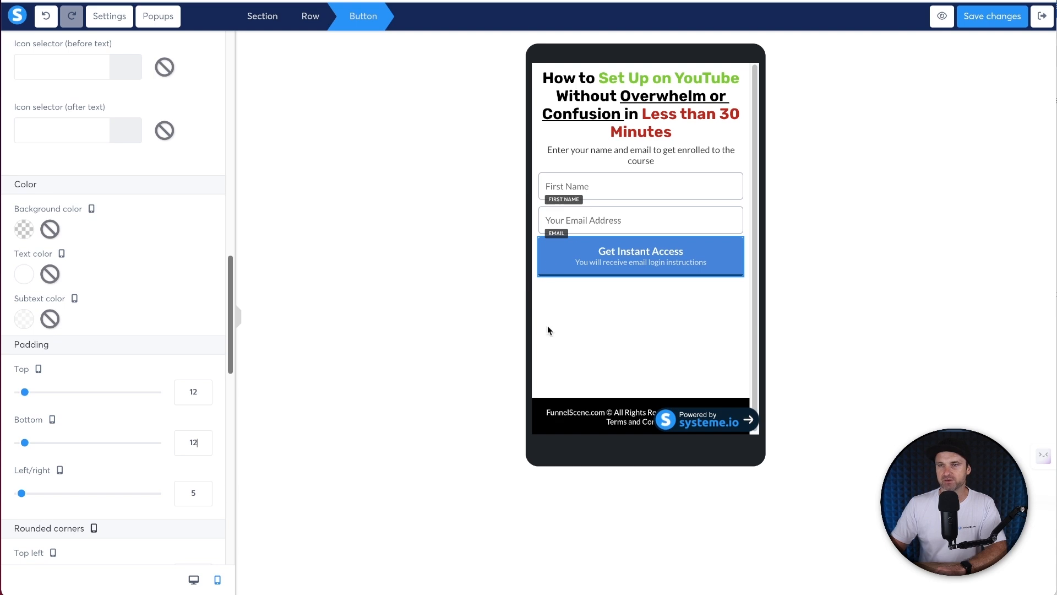
# - Round all four button corners to 3
pyautogui.scroll(-6, 151, 361)
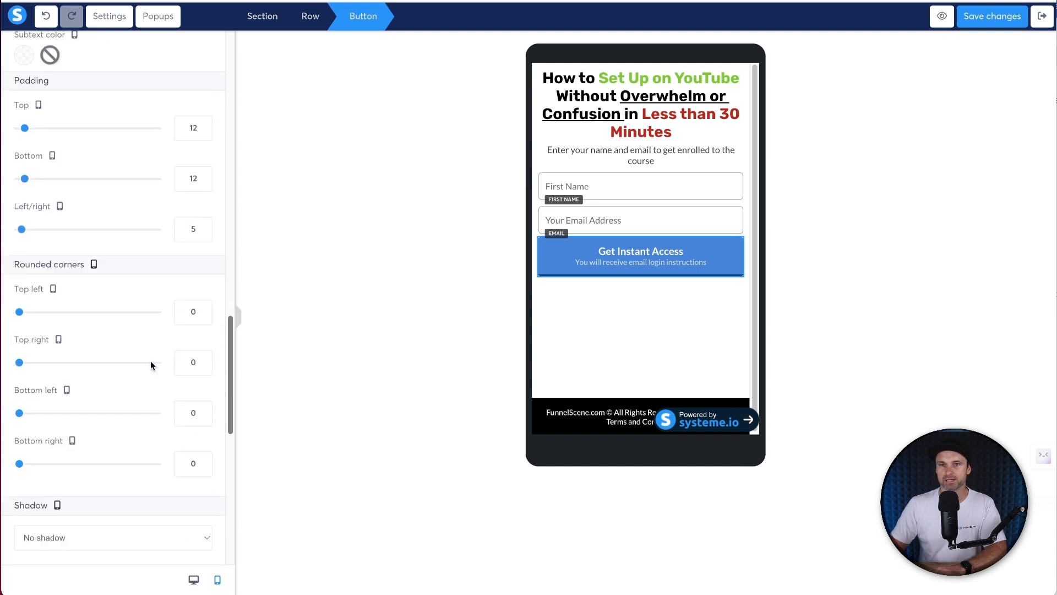
pyautogui.click(186, 259)
pyautogui.write('1')
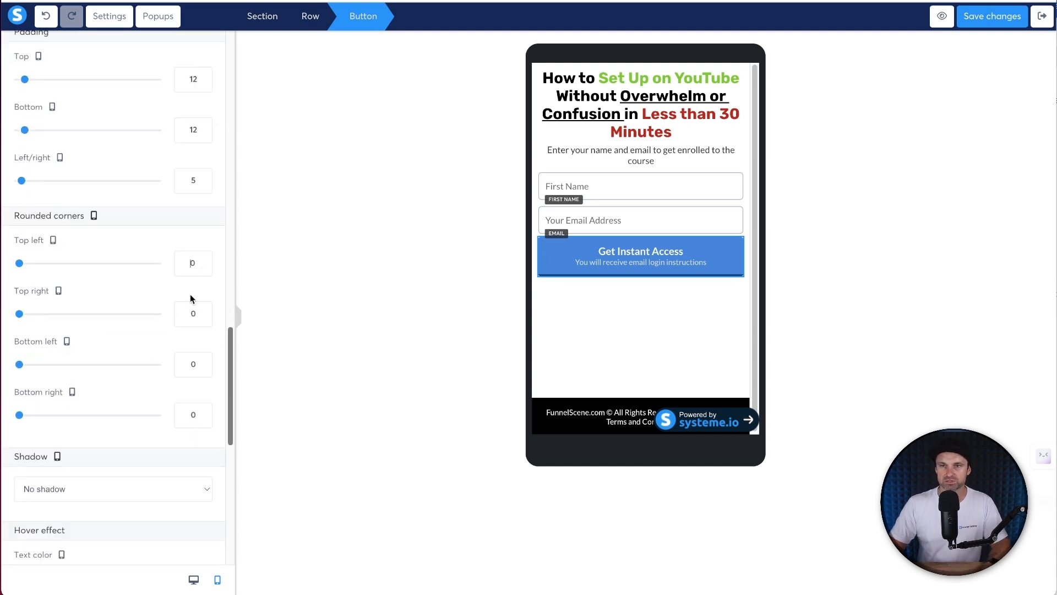
pyautogui.click(189, 313)
pyautogui.write('1')
pyautogui.click(181, 408)
pyautogui.write('1')
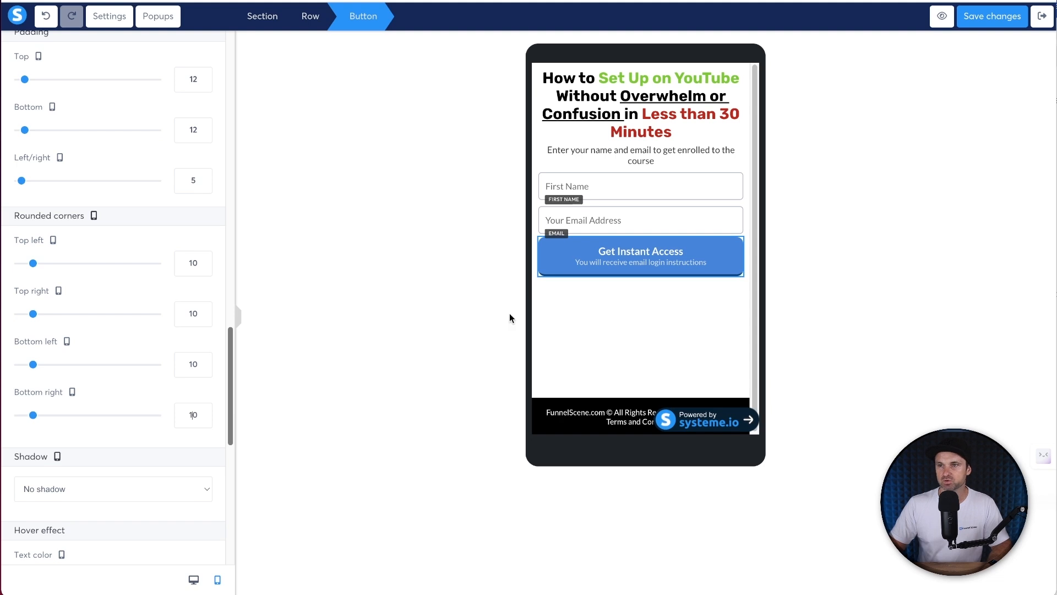
pyautogui.doubleClick(189, 265)
pyautogui.write('3')
pyautogui.doubleClick(190, 313)
pyautogui.write('3')
pyautogui.click(192, 364)
pyautogui.write('3')
pyautogui.click(187, 411)
pyautogui.doubleClick(189, 414)
pyautogui.write('3')
pyautogui.doubleClick(192, 364)
pyautogui.write('3')
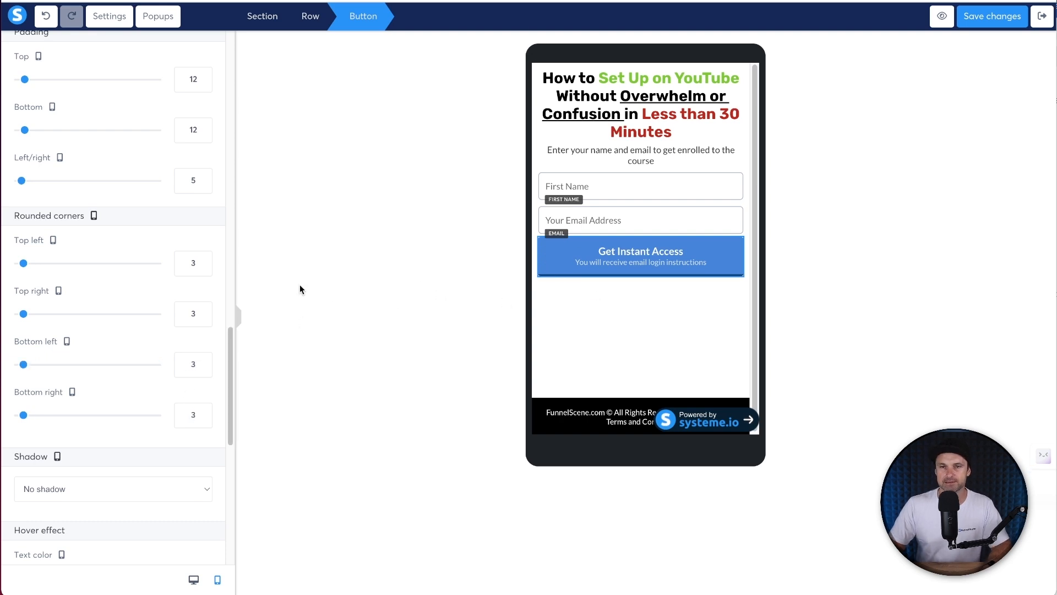
# - Apply the Mid shadow style to the button
pyautogui.scroll(-2, 151, 344)
pyautogui.click(71, 388)
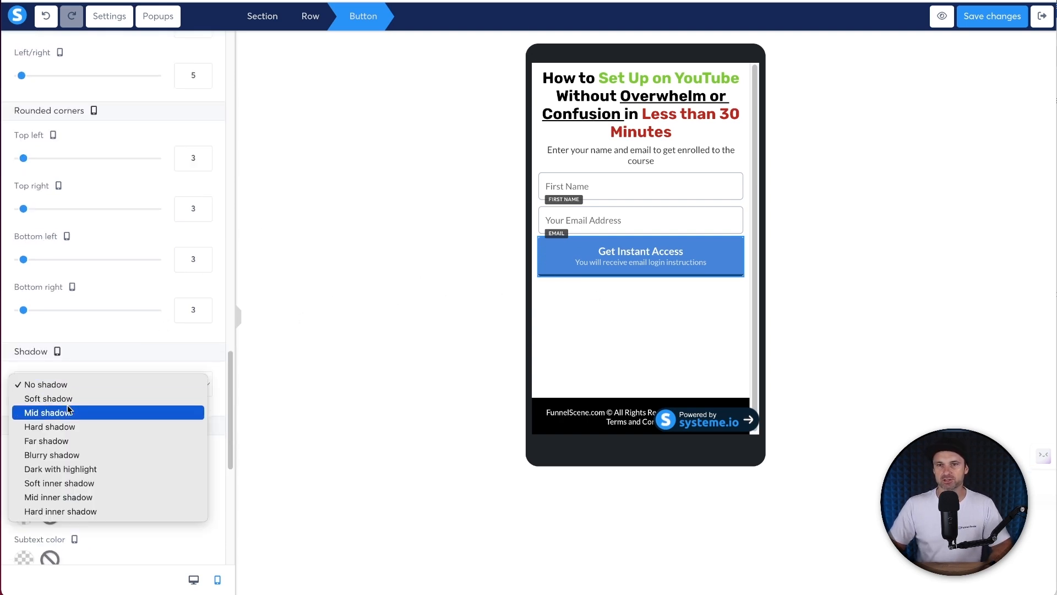
pyautogui.click(67, 412)
pyautogui.scroll(-7, 65, 410)
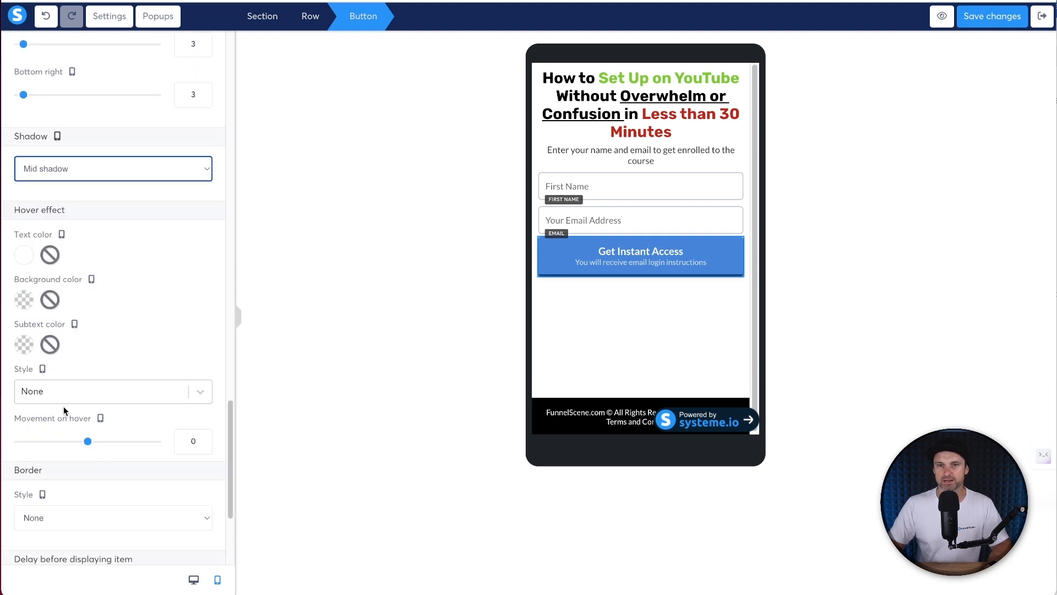
pyautogui.scroll(15, 62, 412)
pyautogui.scroll(-1, 65, 297)
pyautogui.scroll(-12, 65, 297)
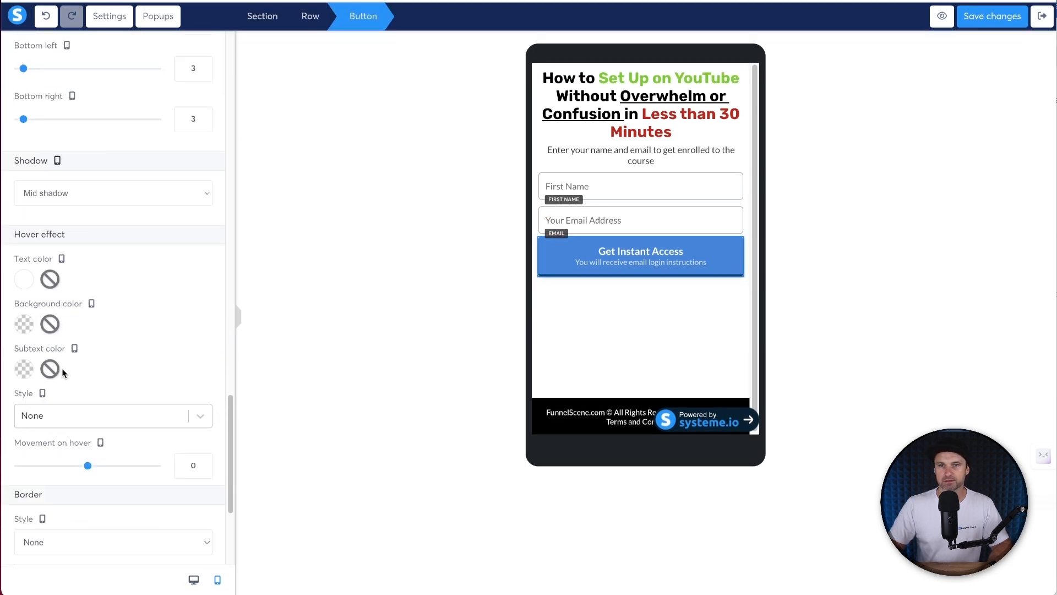
pyautogui.scroll(12, 63, 369)
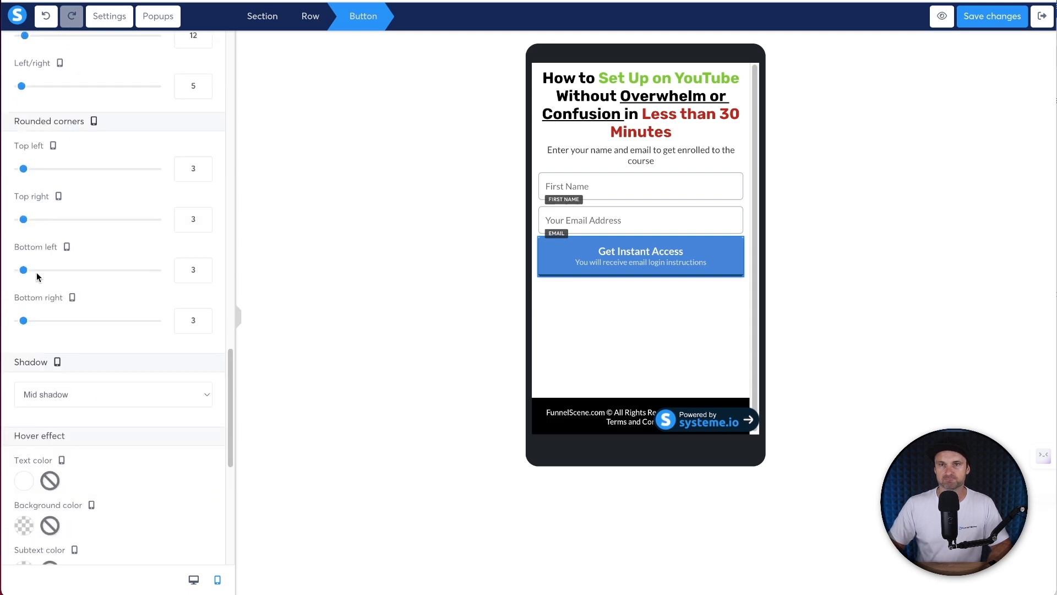
pyautogui.scroll(15, 40, 269)
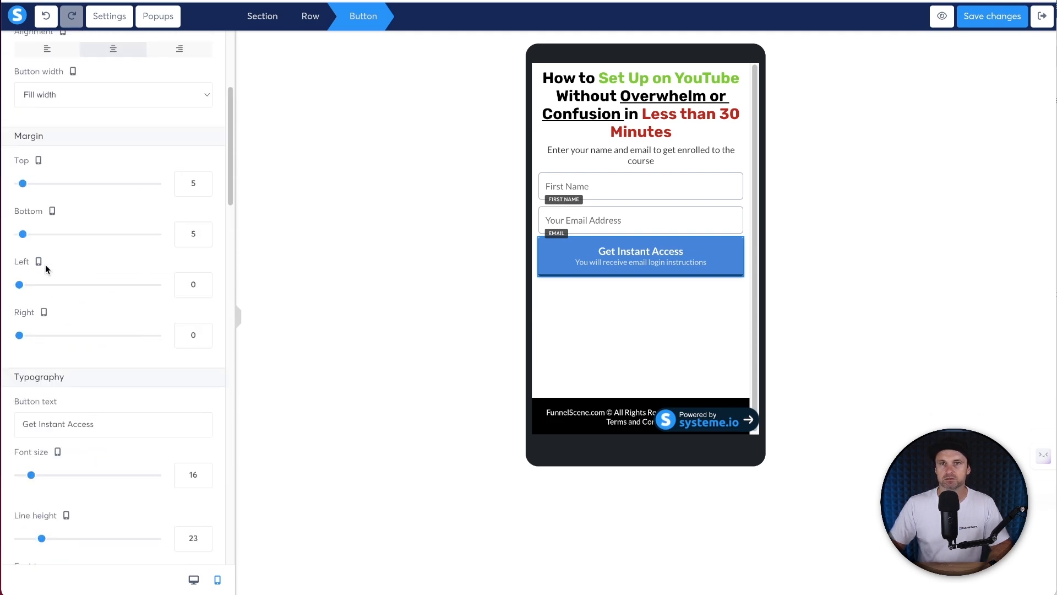
# - In desktop layout, remove the button's dark bottom border and apply the mid shadow
pyautogui.click(193, 581)
pyautogui.scroll(-13, 83, 449)
pyautogui.scroll(-10, 79, 445)
pyautogui.click(49, 382)
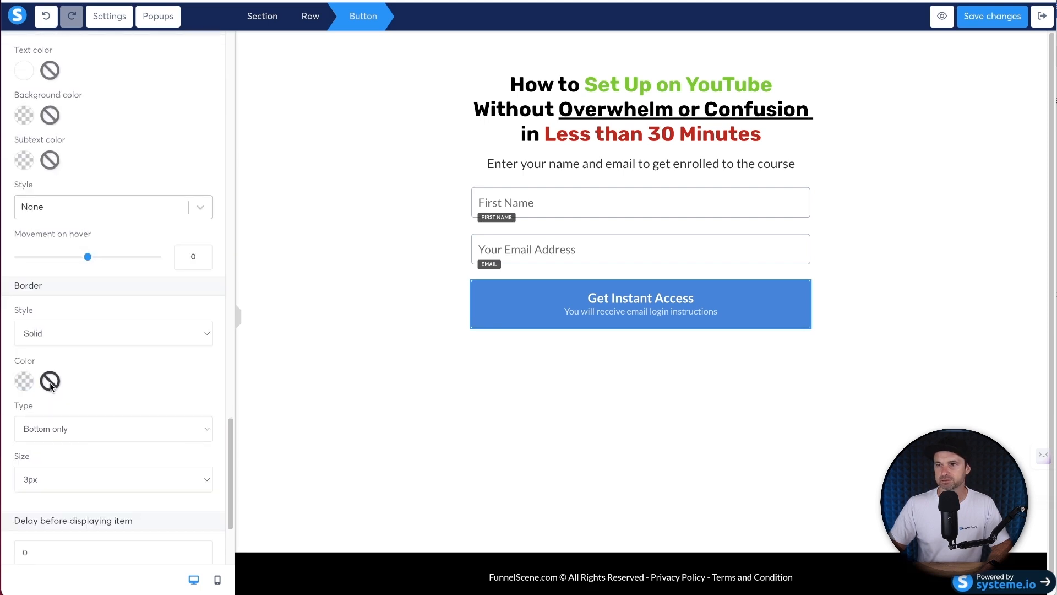
pyautogui.scroll(4, 89, 338)
pyautogui.click(89, 233)
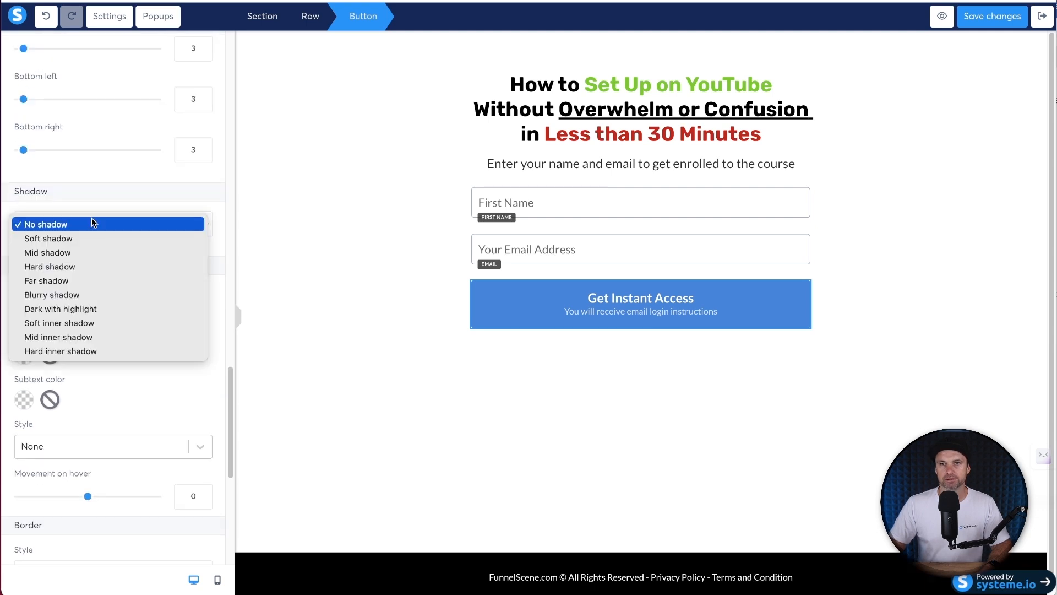
pyautogui.click(147, 466)
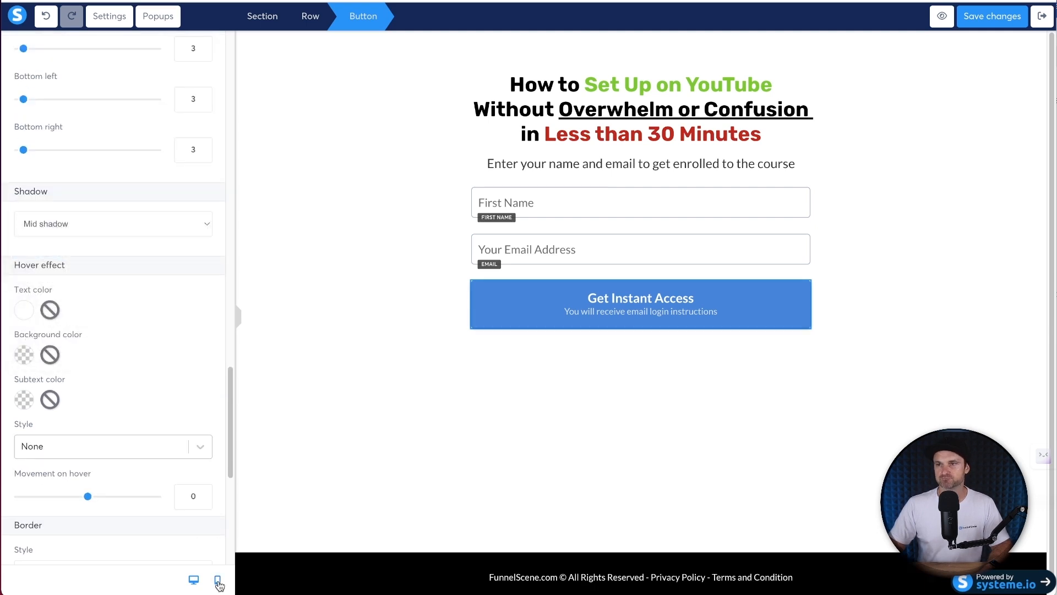
# - In mobile layout, set the button's top margin to 9, then nudge it up one
pyautogui.click(218, 581)
pyautogui.click(616, 292)
pyautogui.click(618, 250)
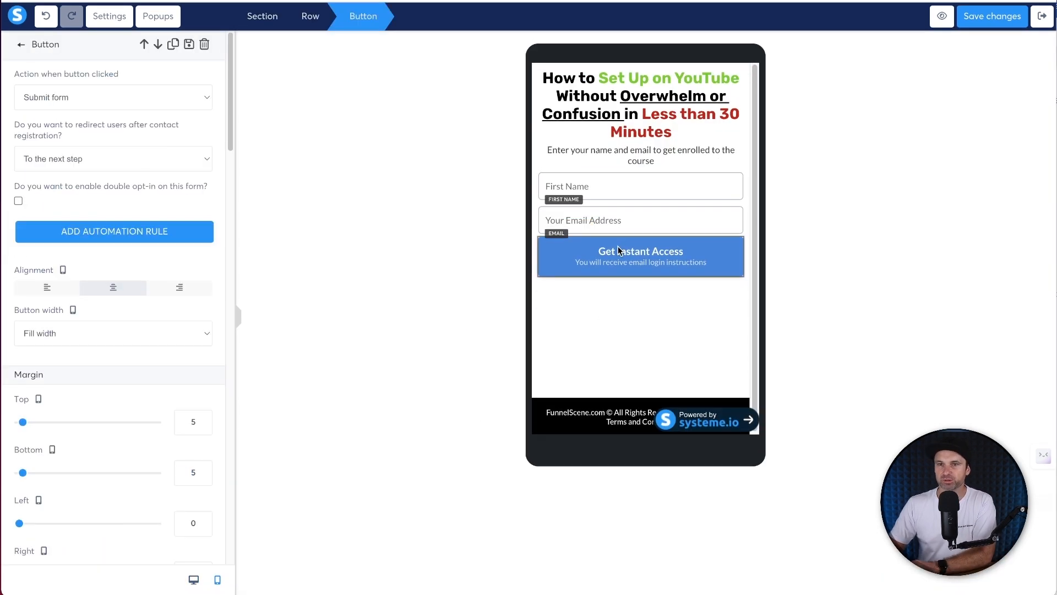
pyautogui.doubleClick(194, 421)
pyautogui.write('9')
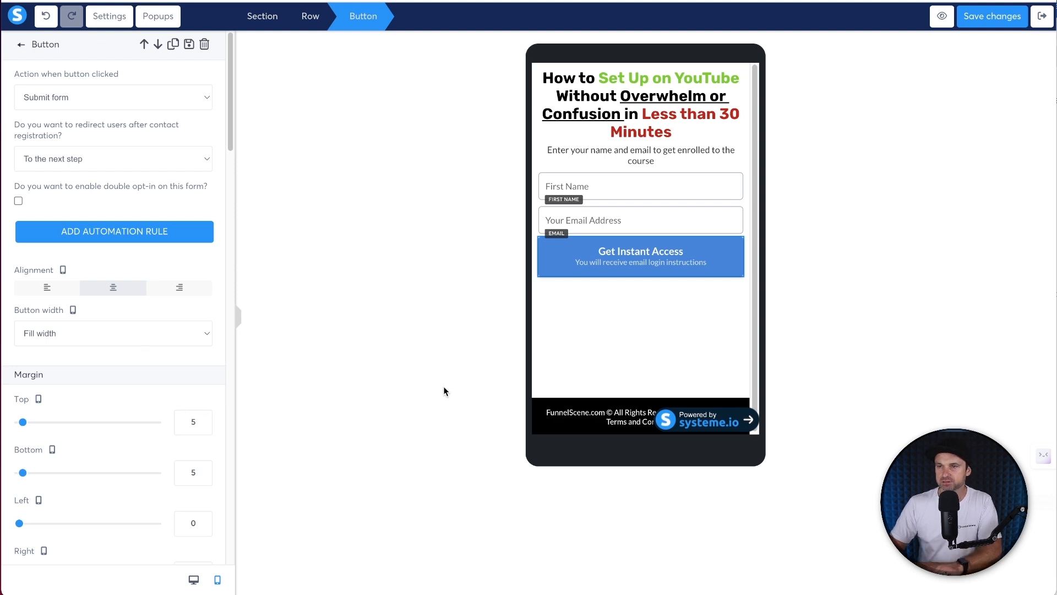
pyautogui.press('Up')
pyautogui.press('Up')
pyautogui.press('Up')
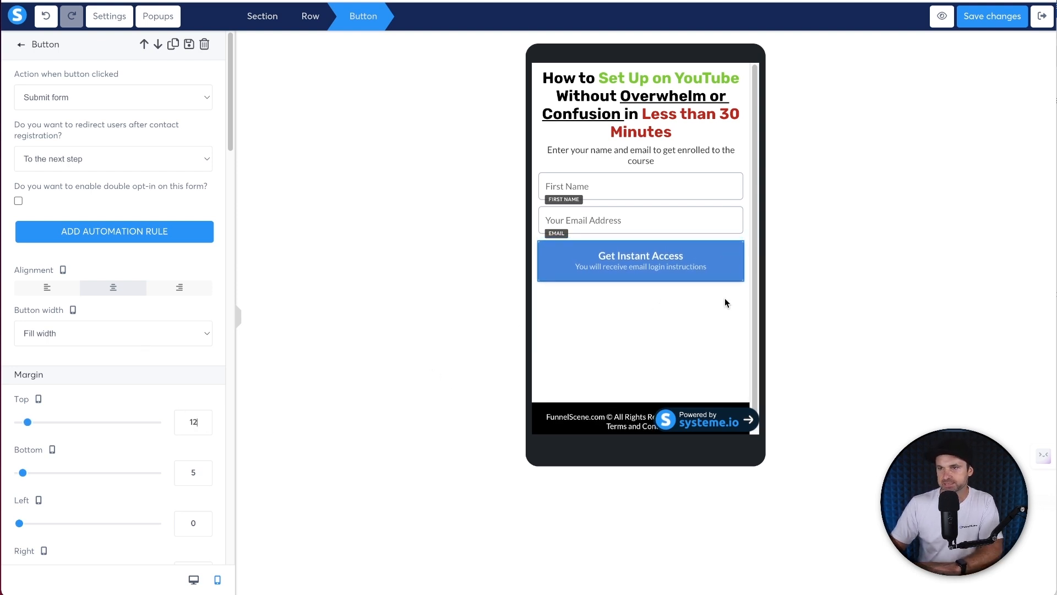
pyautogui.click(717, 336)
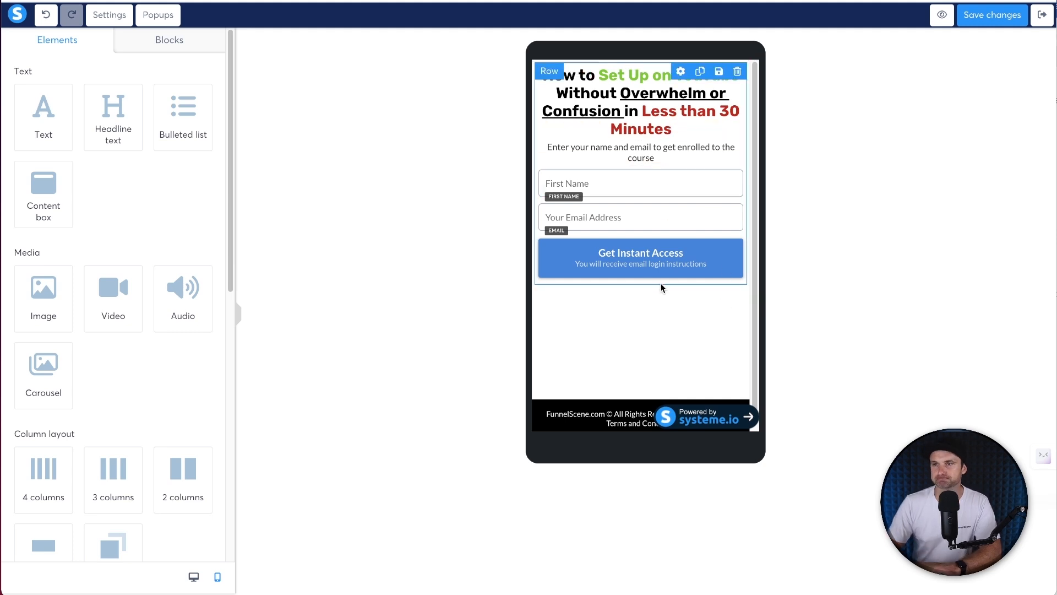
# - Return to desktop layout, save the page, and check the section settings
pyautogui.click(193, 577)
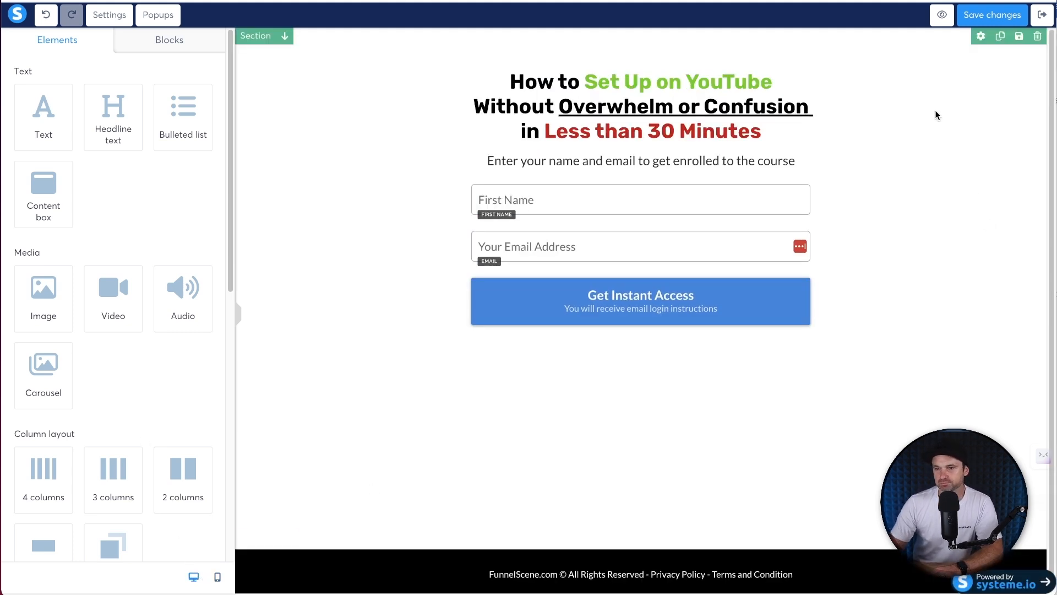
pyautogui.hotkey('ctrl', 's')
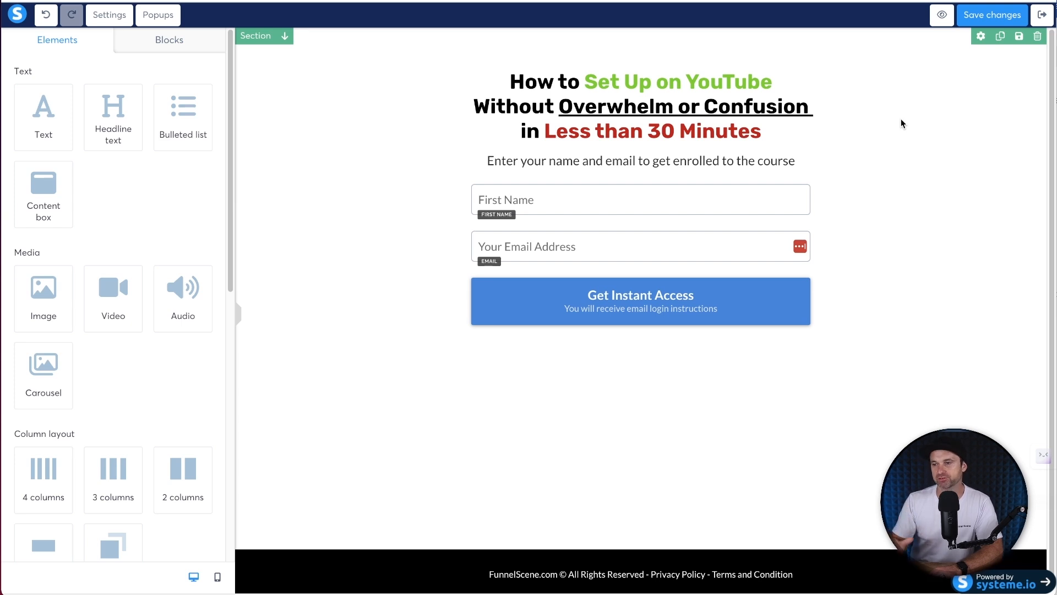
pyautogui.click(272, 251)
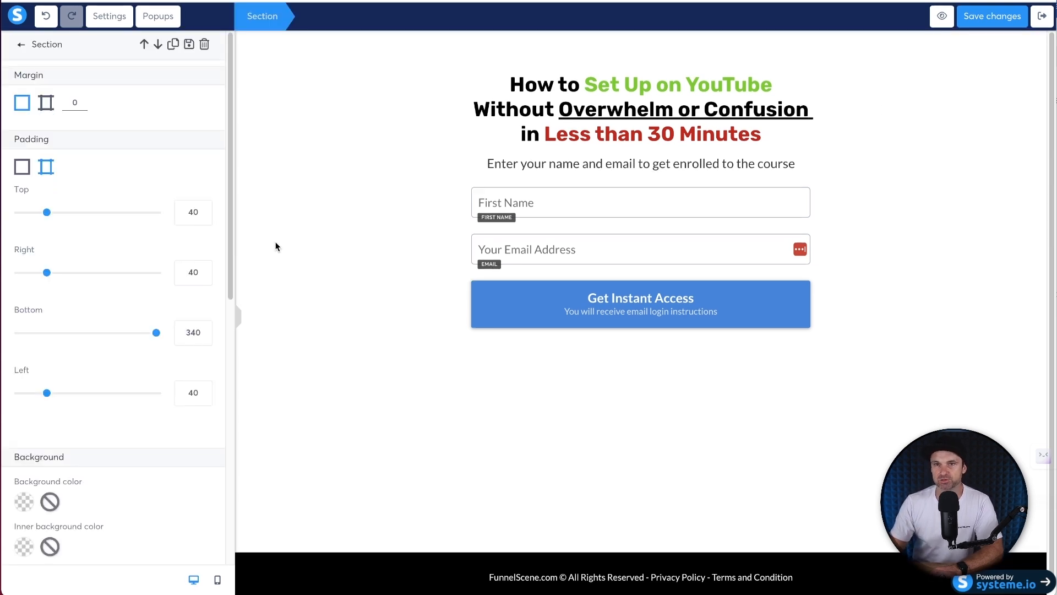
pyautogui.click(311, 190)
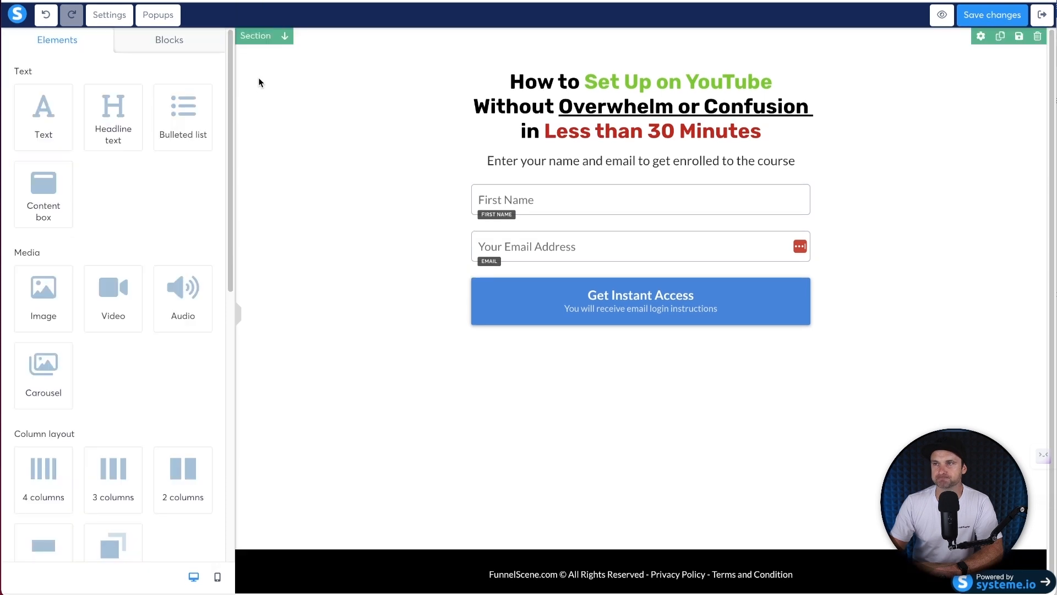
# - Save the opt-in section as a block named 'YouTube Course Registration'
pyautogui.click(1017, 36)
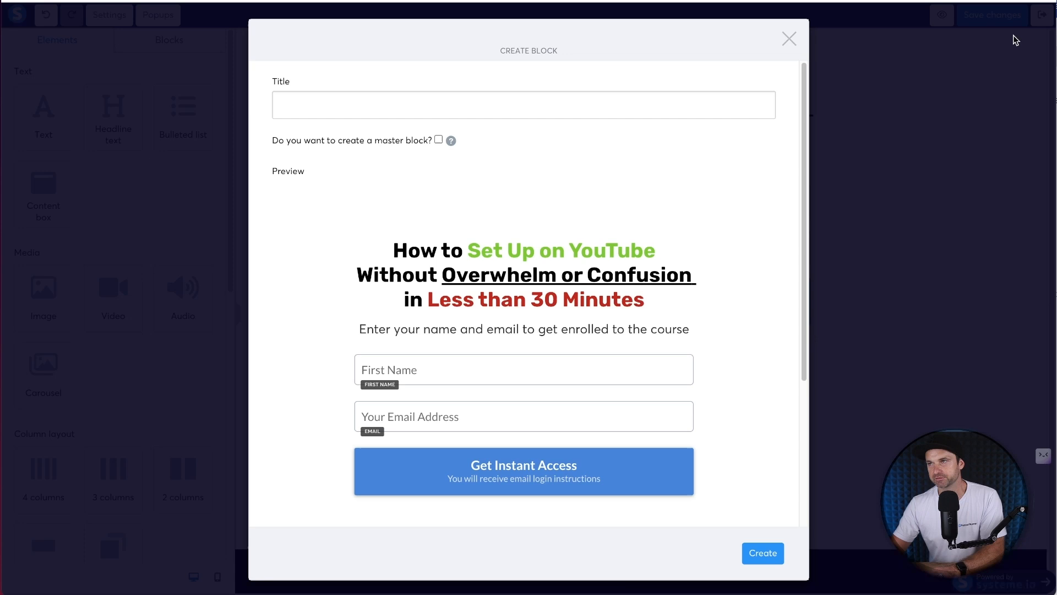
pyautogui.click(468, 97)
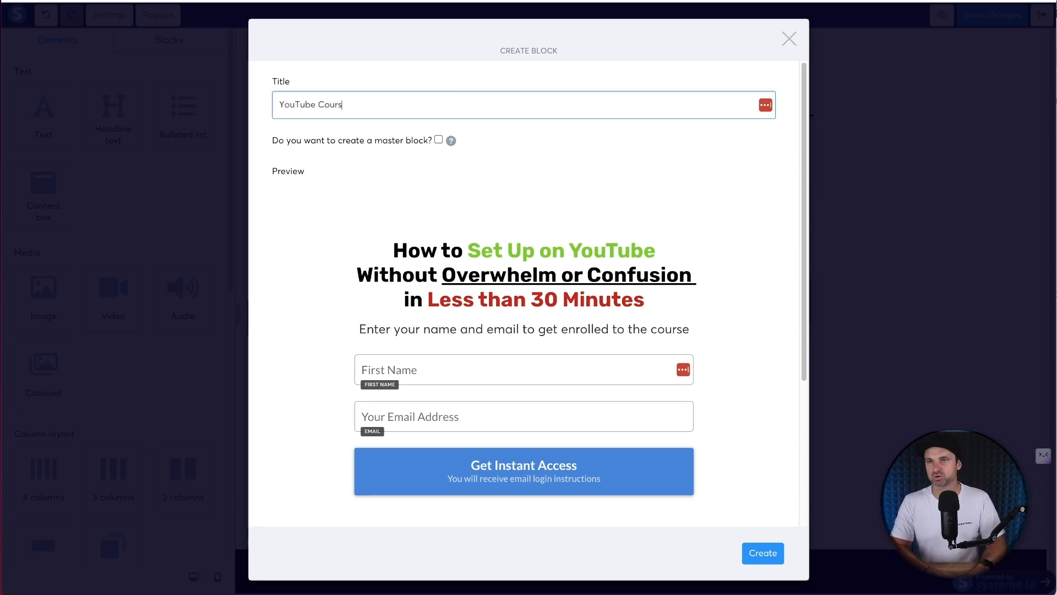
pyautogui.write('YouTube Course Registration')
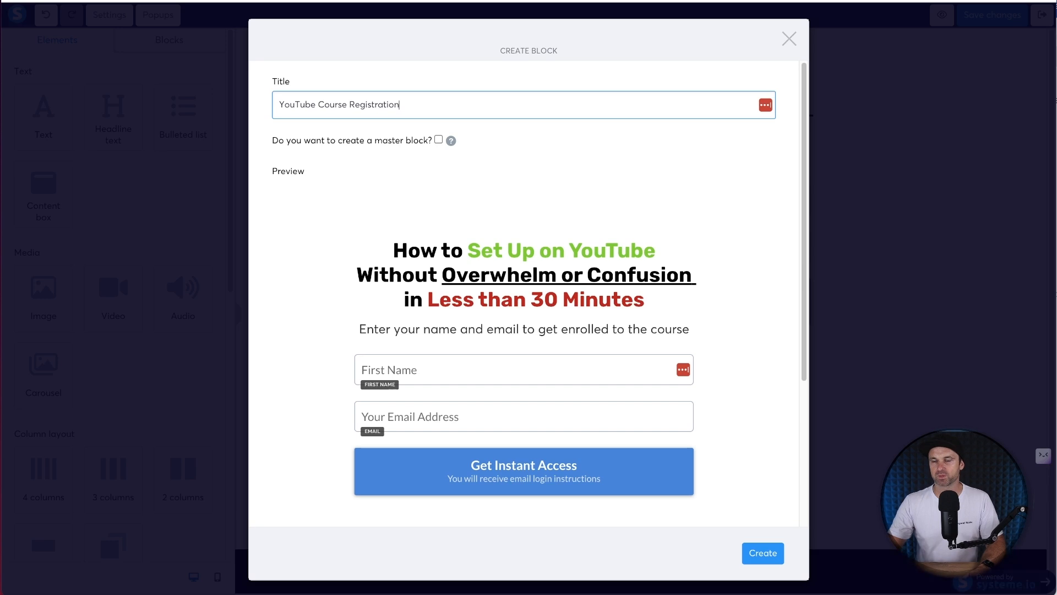
pyautogui.scroll(-1, 695, 507)
pyautogui.click(753, 557)
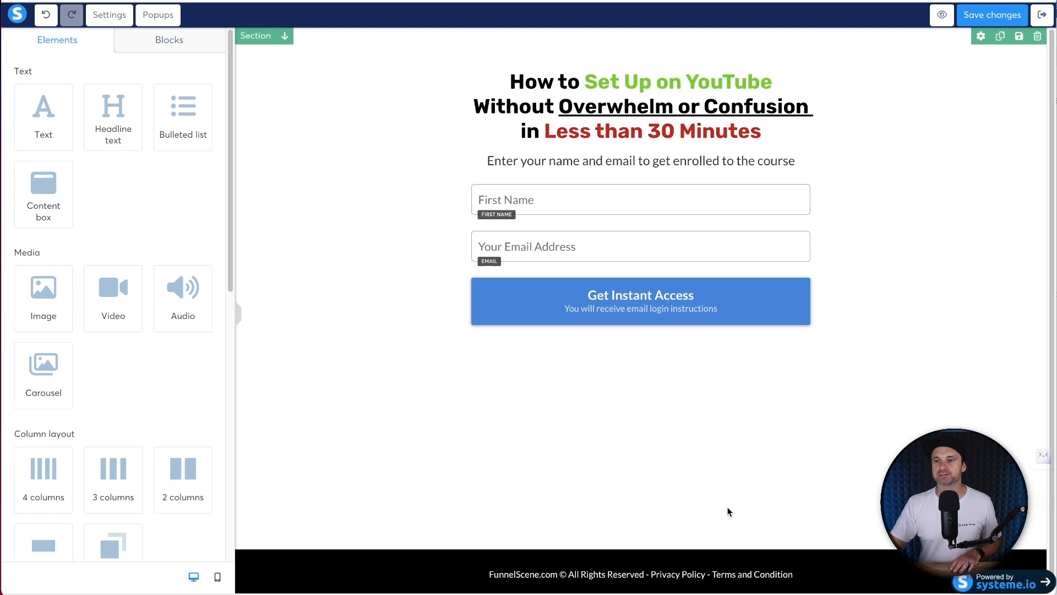
# - Create a master block named 'YouTube Course Footer' from the footer section
pyautogui.click(322, 557)
pyautogui.click(1017, 547)
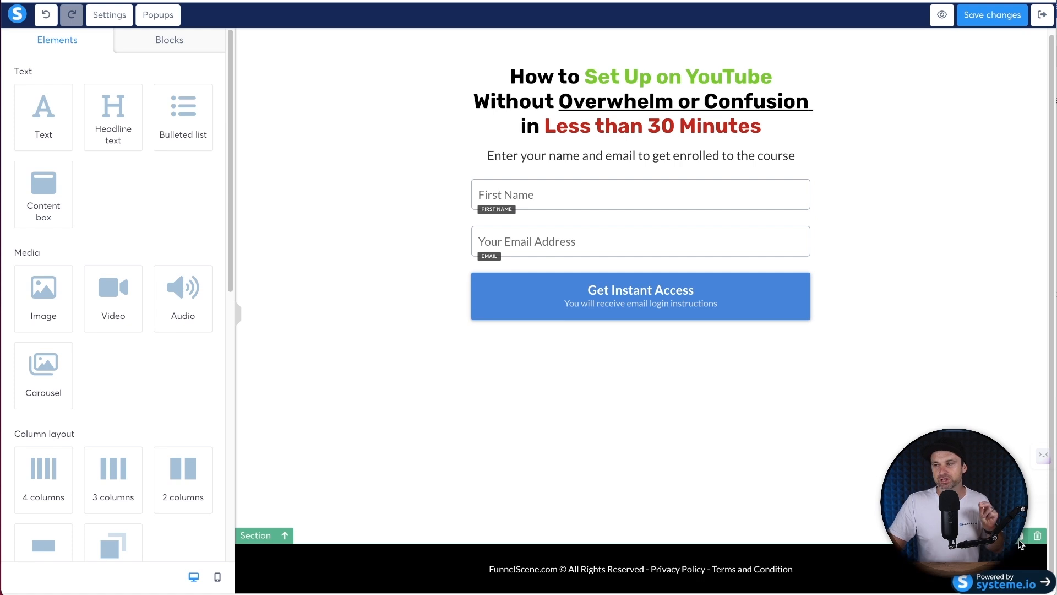
pyautogui.click(1019, 536)
pyautogui.click(457, 188)
pyautogui.write('YouTube Course Footer')
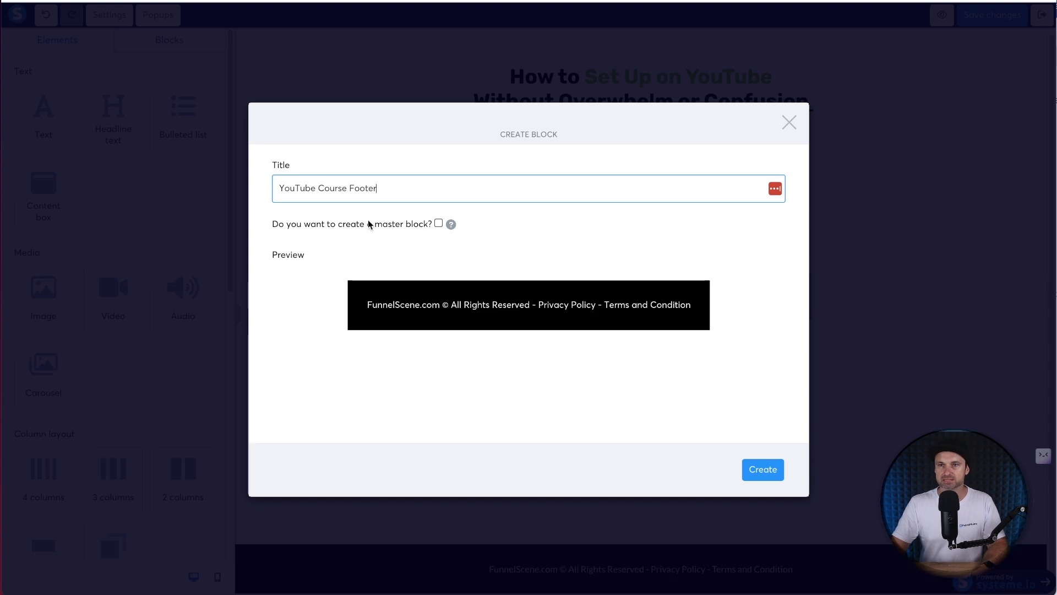
pyautogui.click(439, 224)
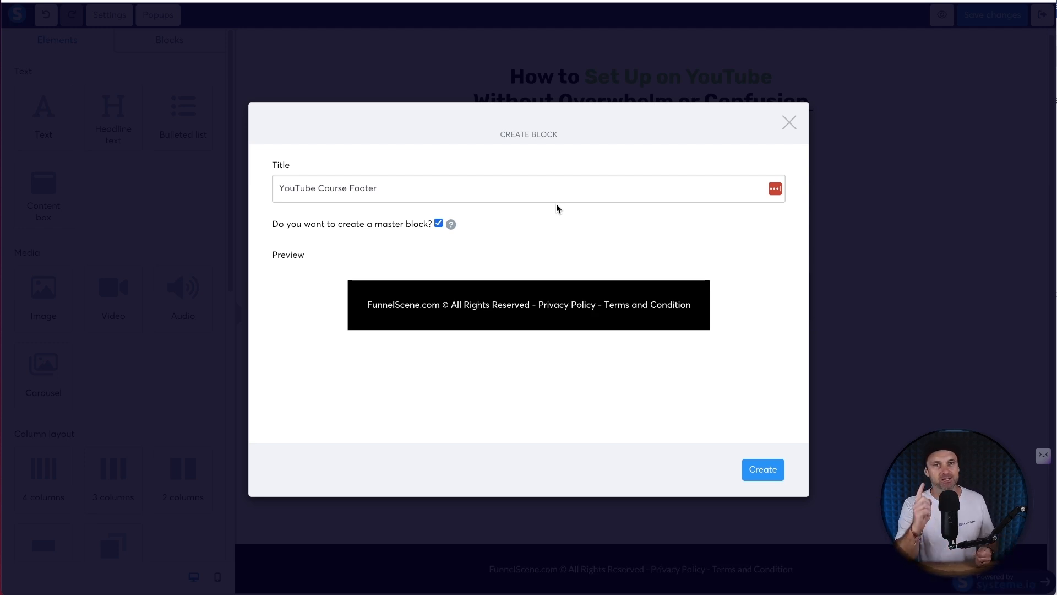
pyautogui.click(770, 467)
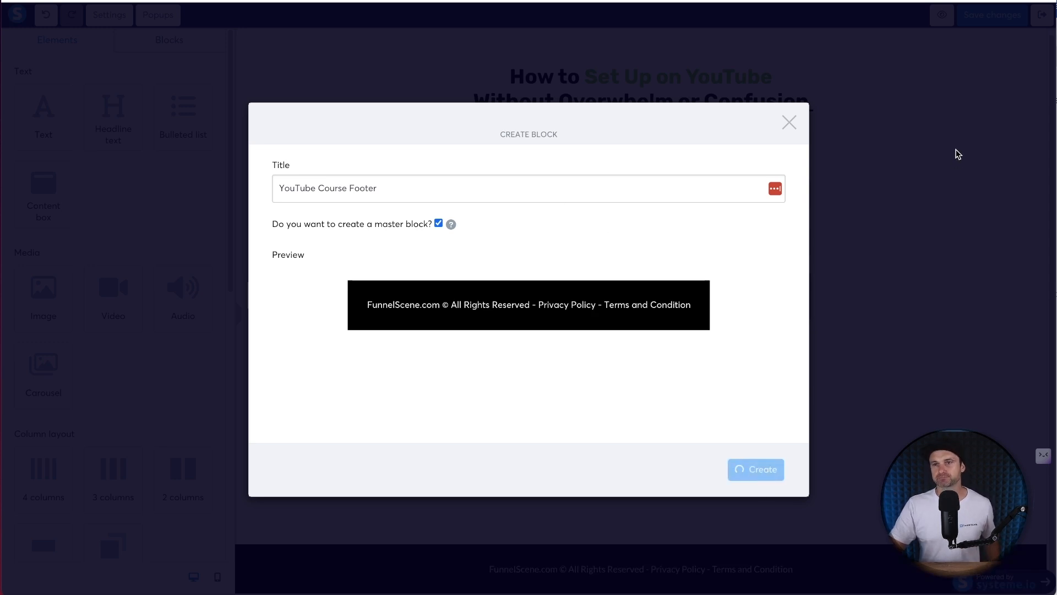
# - Close the block dialog, save the page, and scroll Settings to the SEO section
pyautogui.click(986, 137)
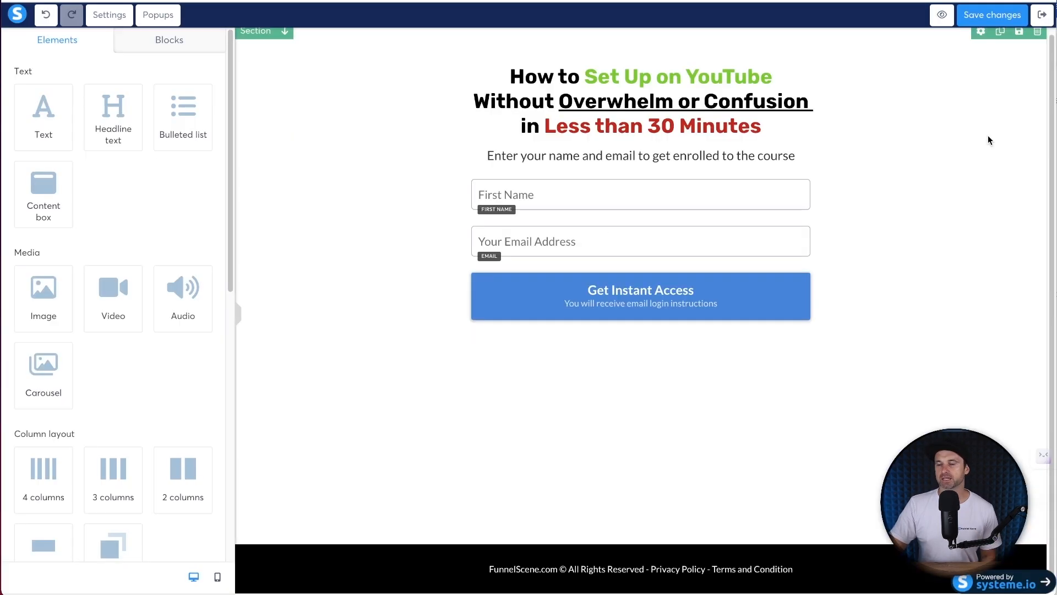
pyautogui.click(1013, 15)
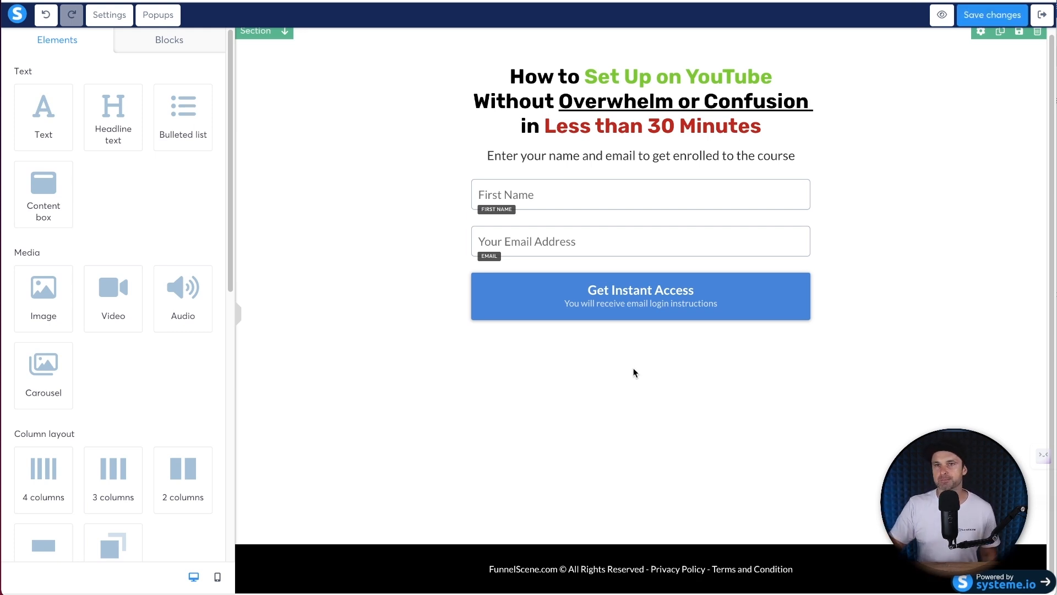
pyautogui.click(103, 15)
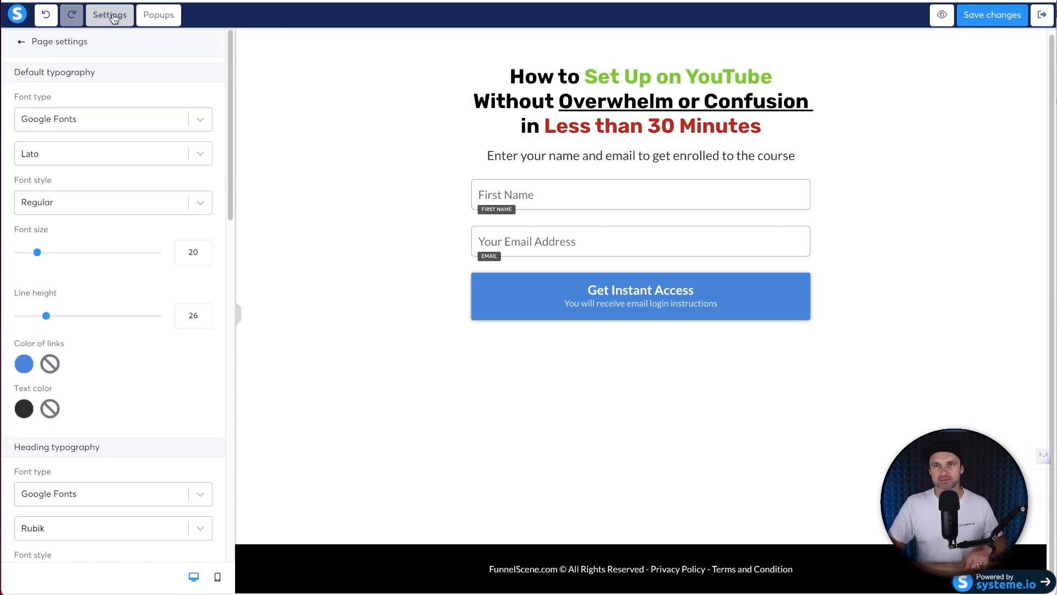
pyautogui.scroll(-10, 107, 137)
pyautogui.scroll(-2, 62, 309)
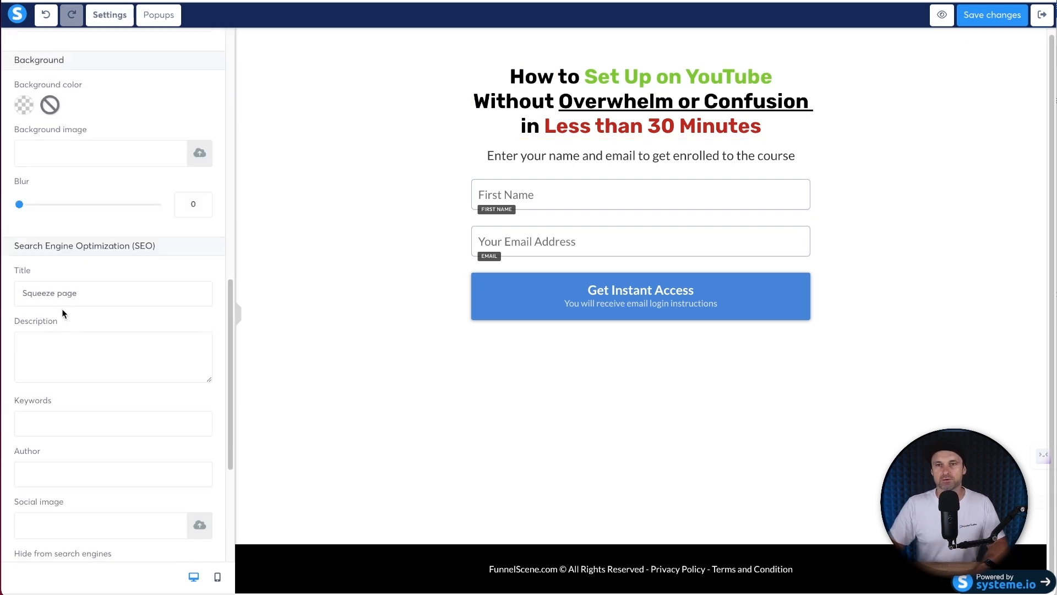
pyautogui.moveTo(10, 252); pyautogui.dragTo(126, 243)
pyautogui.click(125, 241)
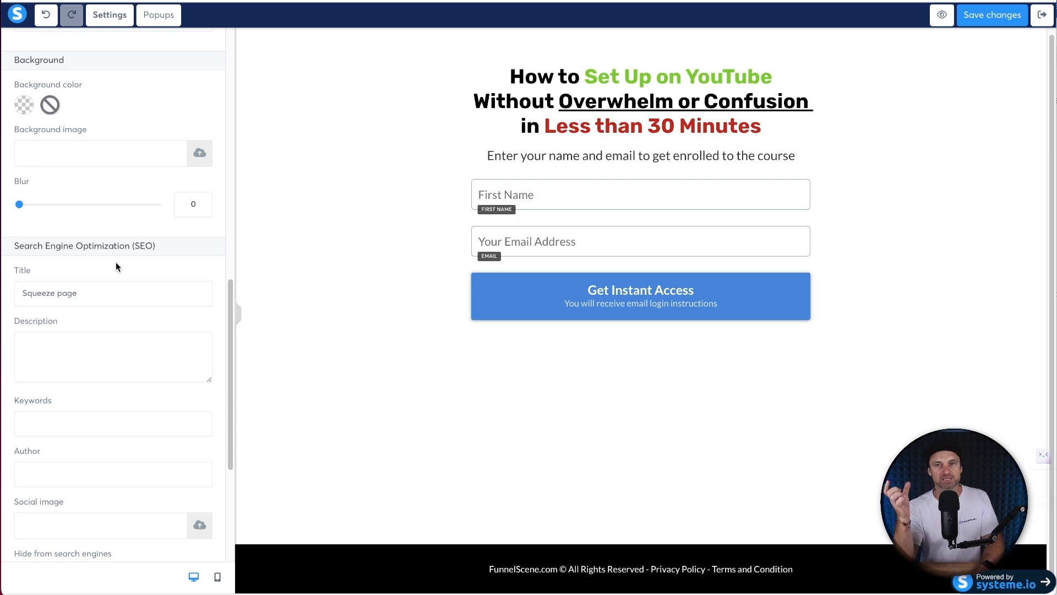
# - Set the SEO title to 'YouTube Demo Course, Grow Your Business on YouTube'
pyautogui.tripleClick(123, 288)
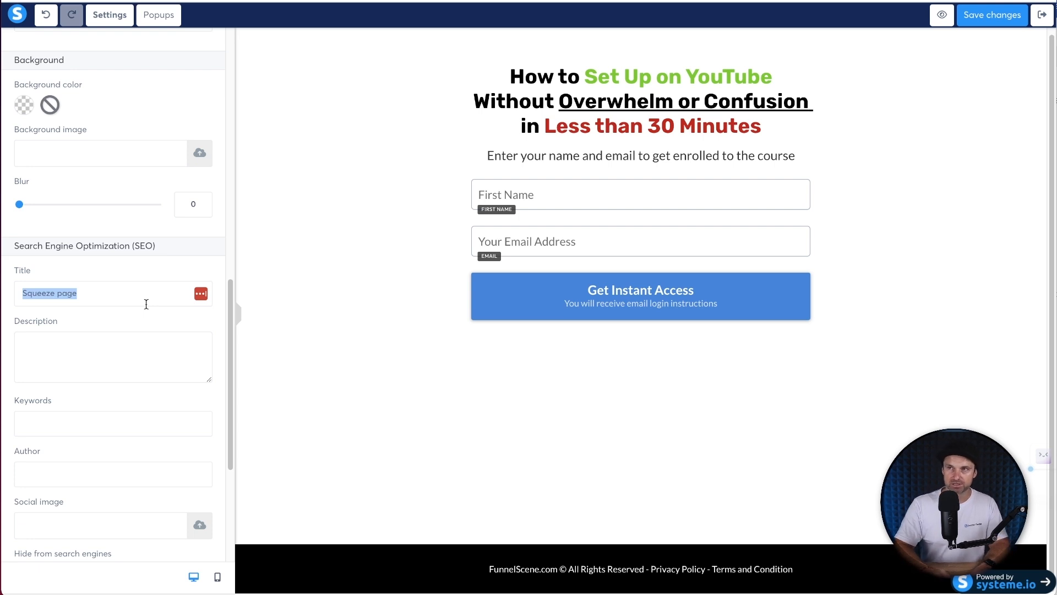
pyautogui.write('How to')
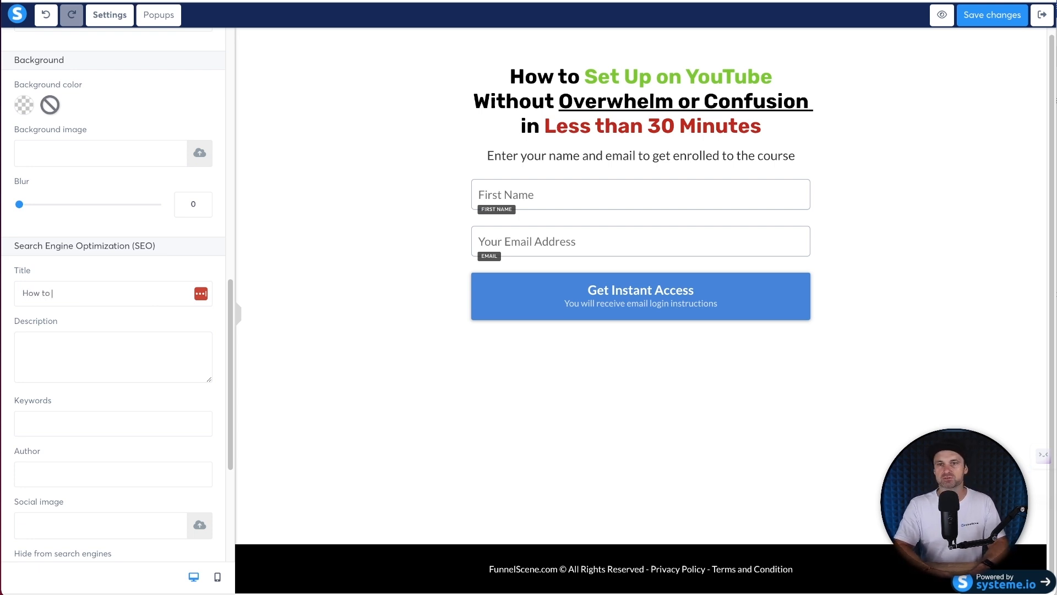
pyautogui.write(' S')
pyautogui.hotkey('ctrl', 'a')
pyautogui.write('YouTube')
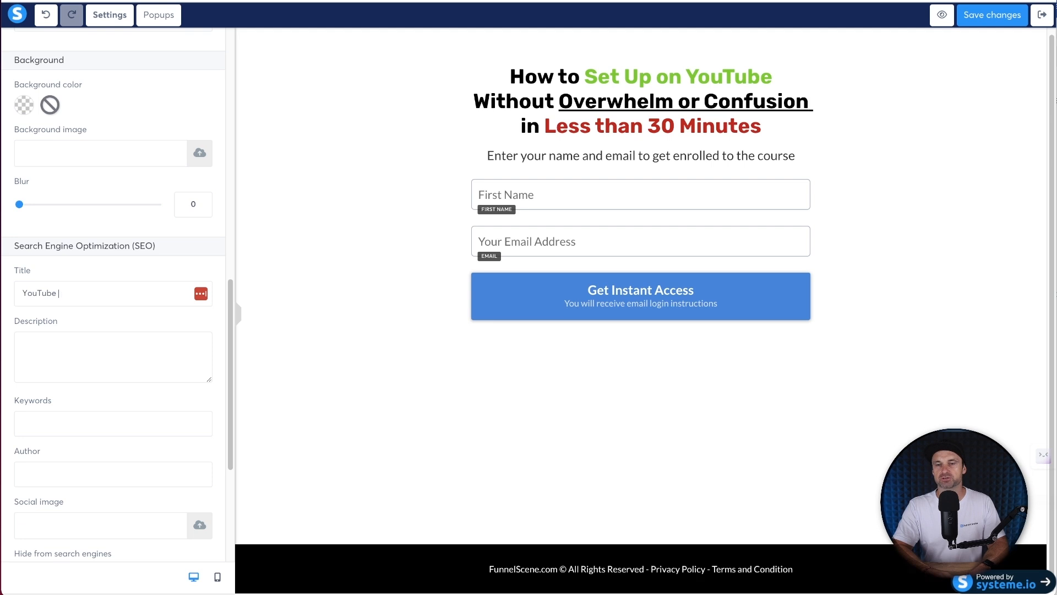
pyautogui.write(' Demo Course')
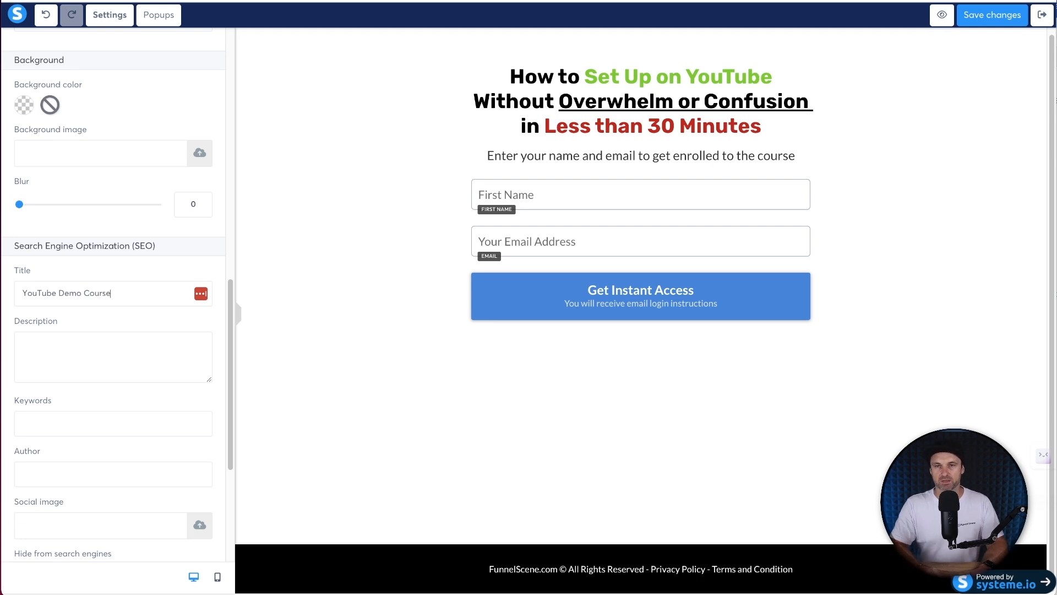
pyautogui.write(', Grow Your BUsine')
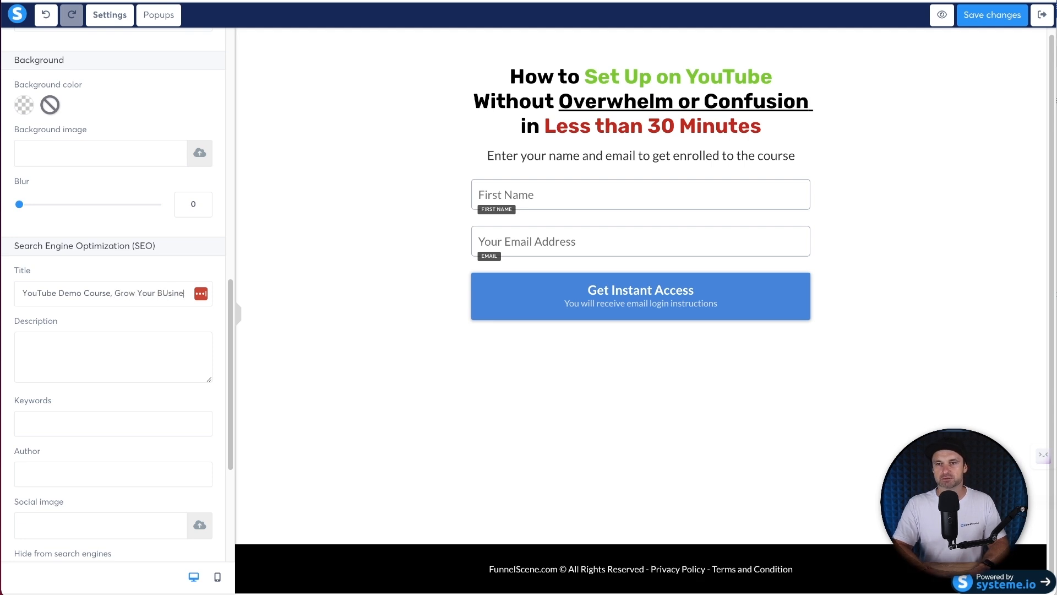
pyautogui.write('usiness on YouTube')
# - Add the YouTube Demo course description, 'Grow on YouTube' keywords and author name, then save
pyautogui.click(142, 345)
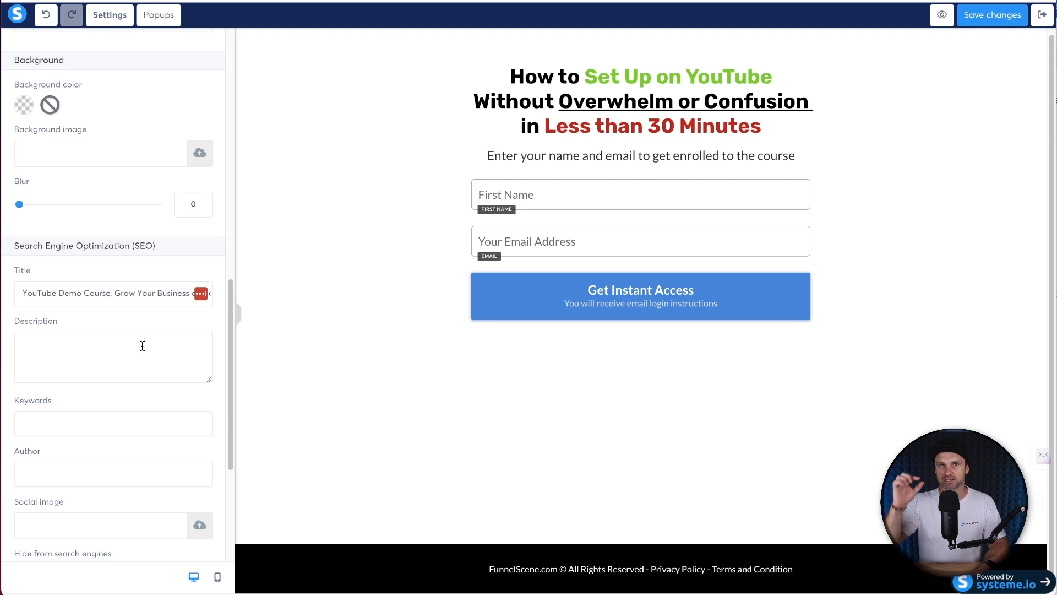
pyautogui.write('Get instant access to y')
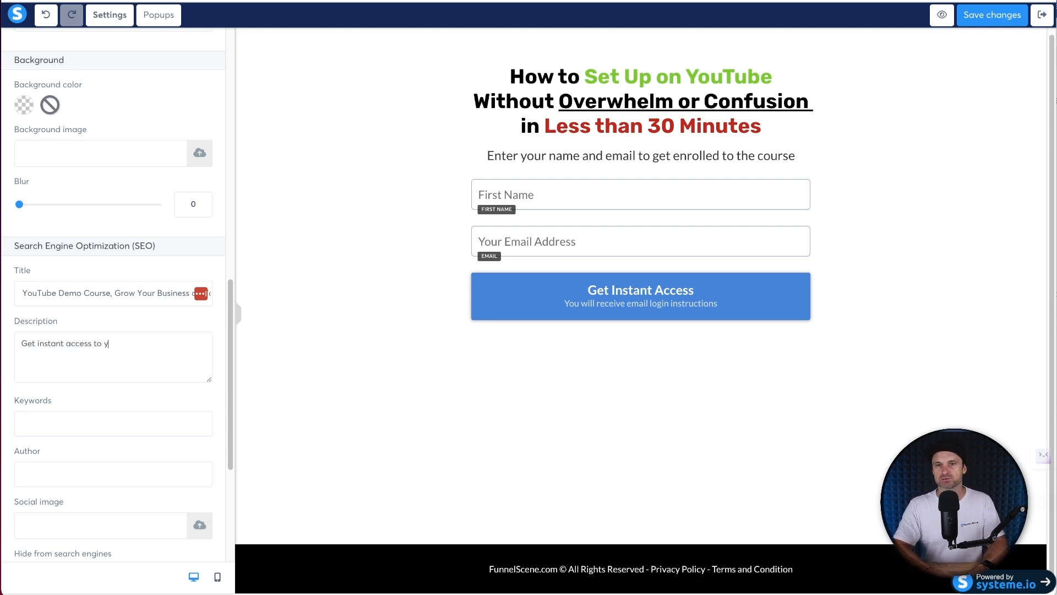
pyautogui.press('BackSpace')
pyautogui.write('the YouTube Demo course, so you can take advantage of YouTube and grow')
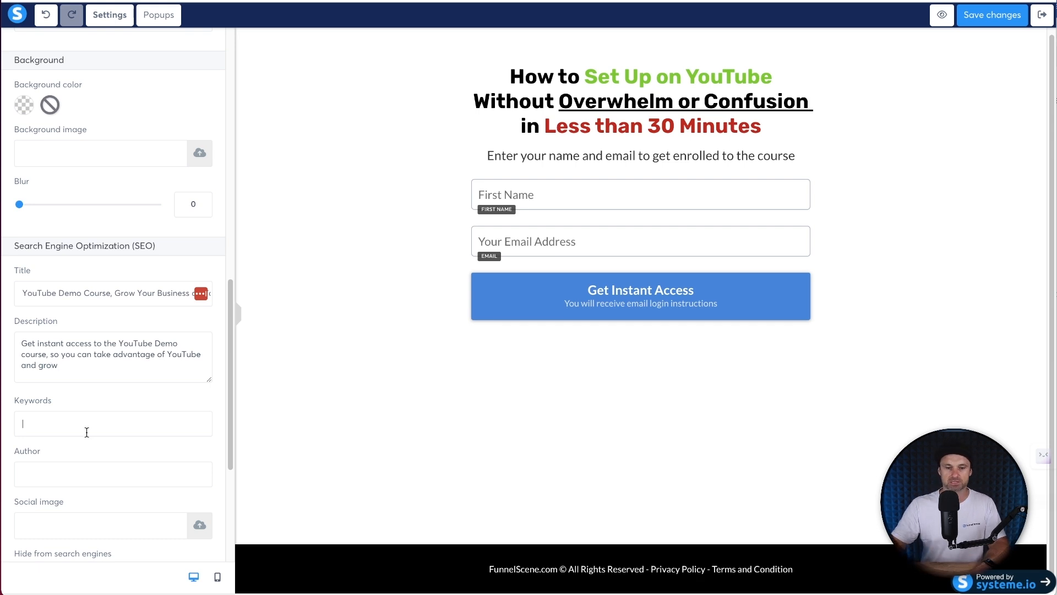
pyautogui.write('Grow on YouTube')
pyautogui.press('Tab')
pyautogui.write('Phil Wilson, Funnel Scene')
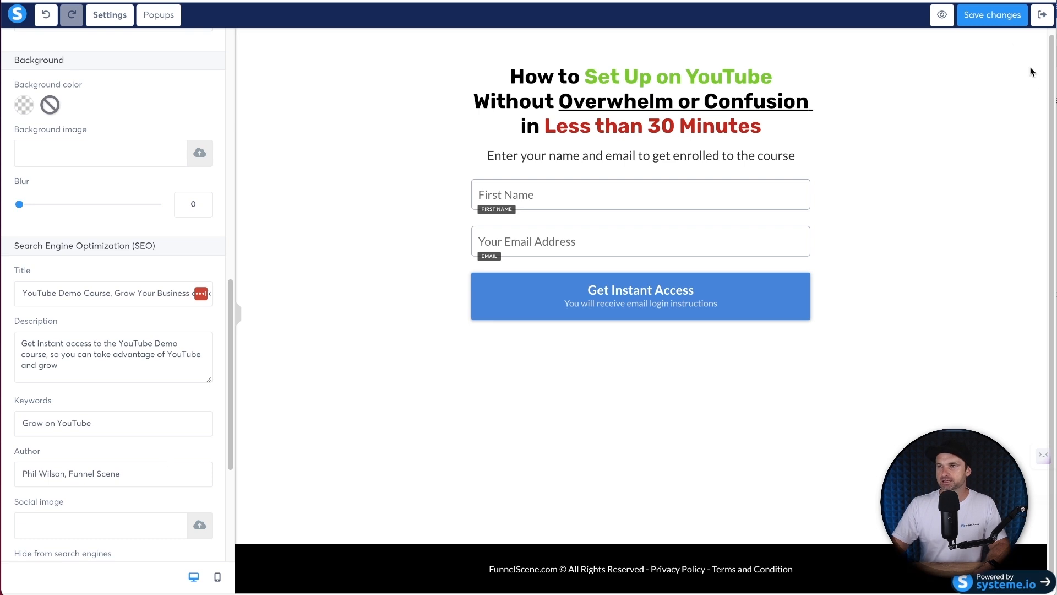
pyautogui.click(997, 15)
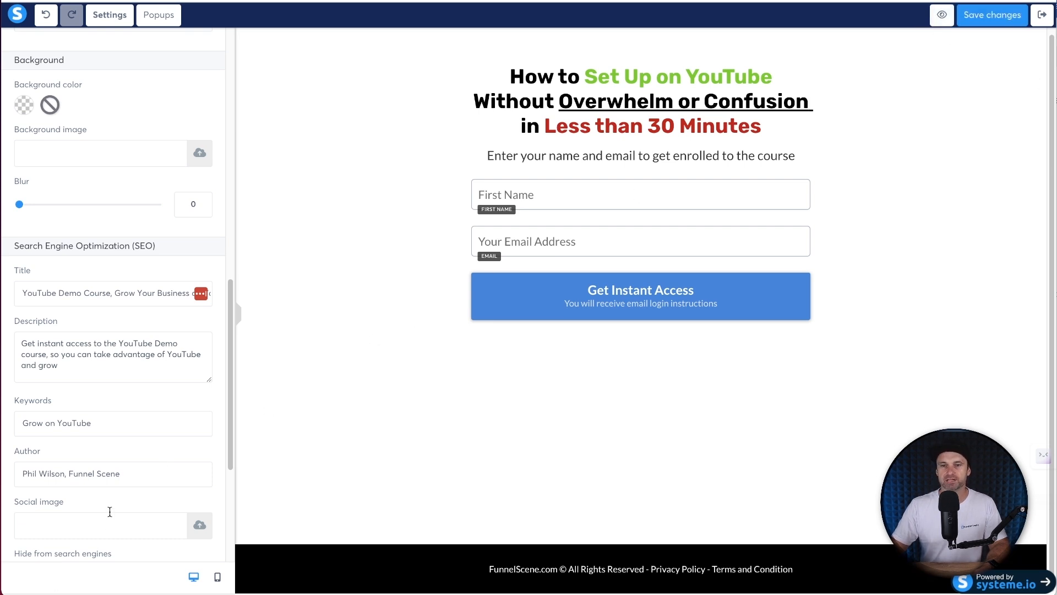
# - Upload a screenshot under 5 MB as the social sharing image and save the page
pyautogui.click(194, 524)
pyautogui.moveTo(770, 264); pyautogui.dragTo(484, 275)
pyautogui.click(637, 45)
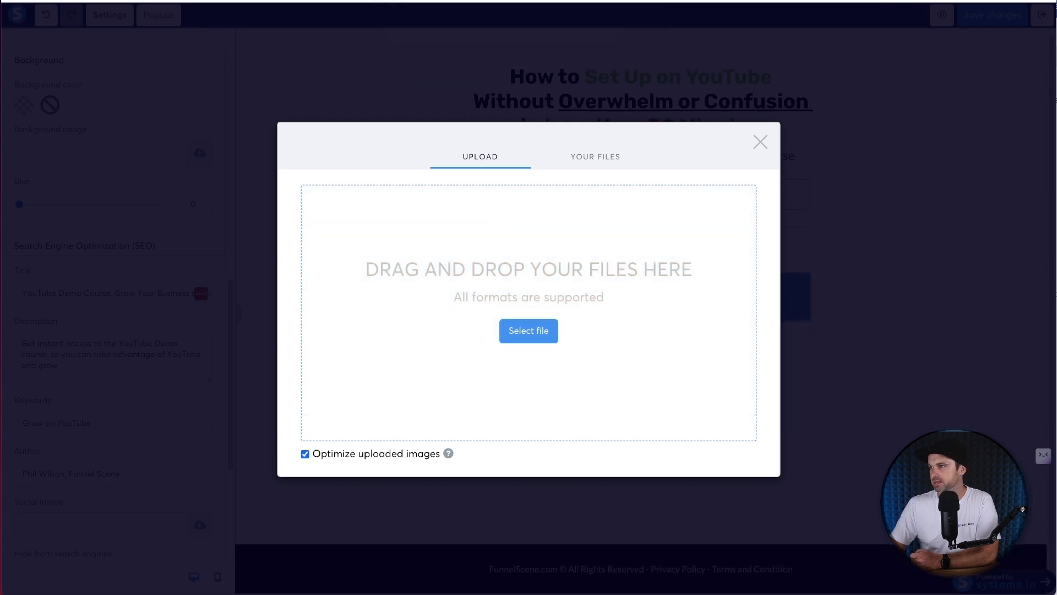
pyautogui.press('space')
pyautogui.press('space')
pyautogui.moveTo(0, 341); pyautogui.dragTo(479, 316)
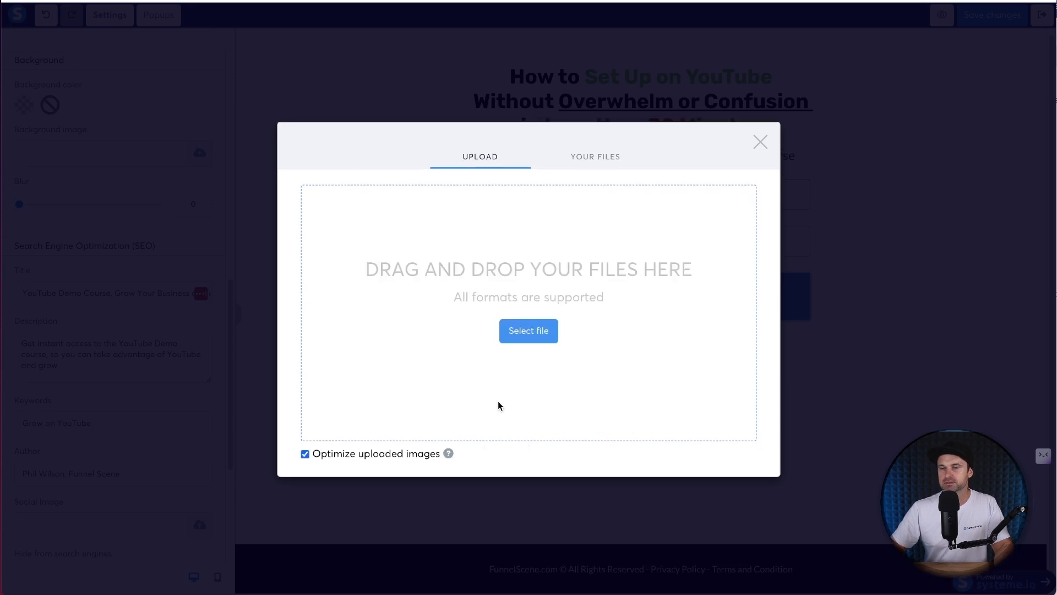
pyautogui.click(735, 477)
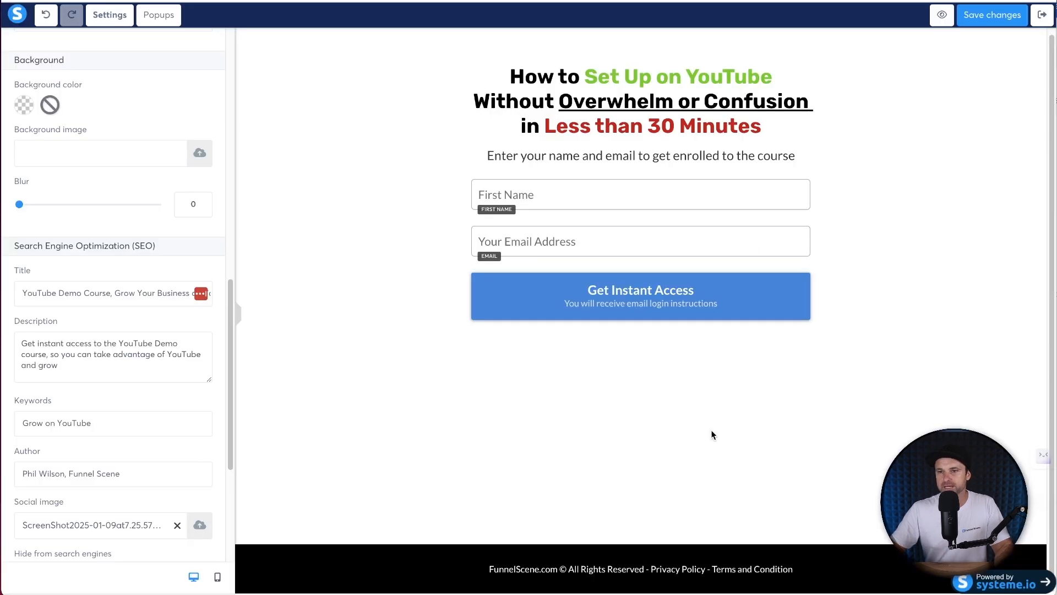
pyautogui.click(986, 16)
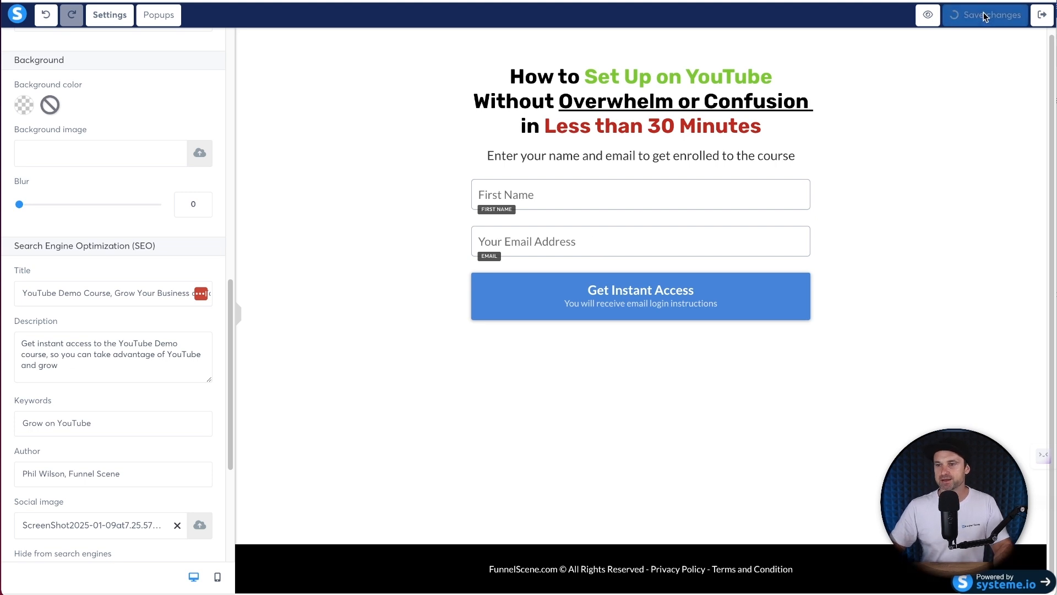
# - Open the thank-you funnel step and apply the first template
pyautogui.click(1043, 17)
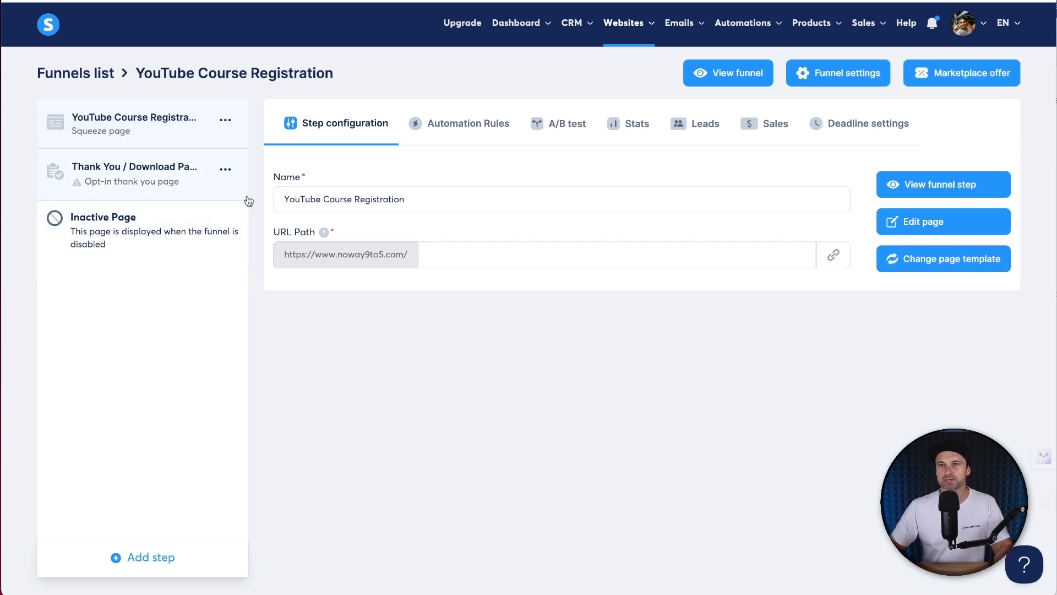
pyautogui.click(168, 187)
pyautogui.moveTo(609, 278)
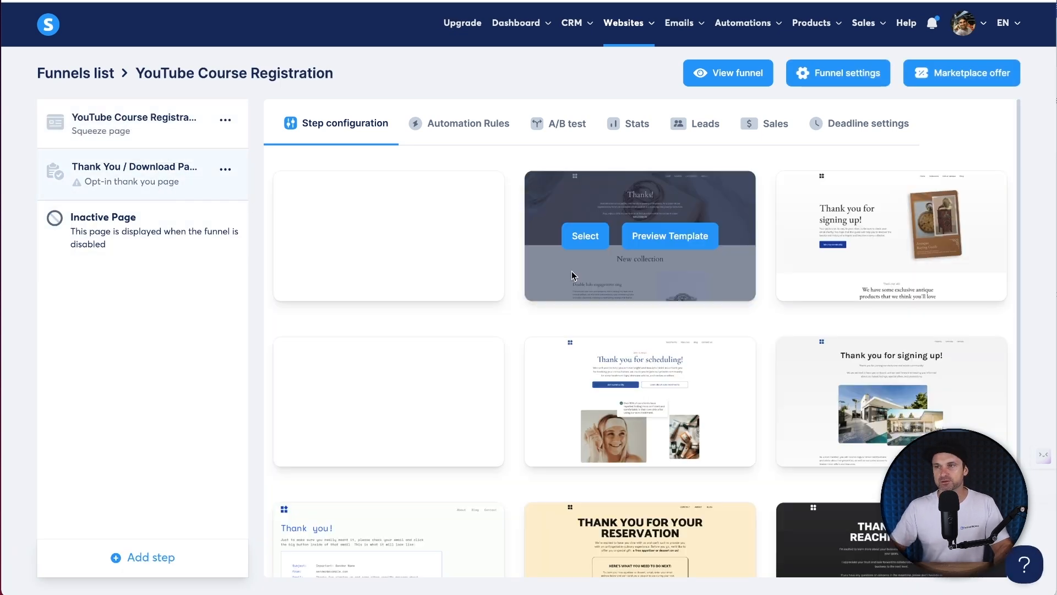
pyautogui.click(337, 239)
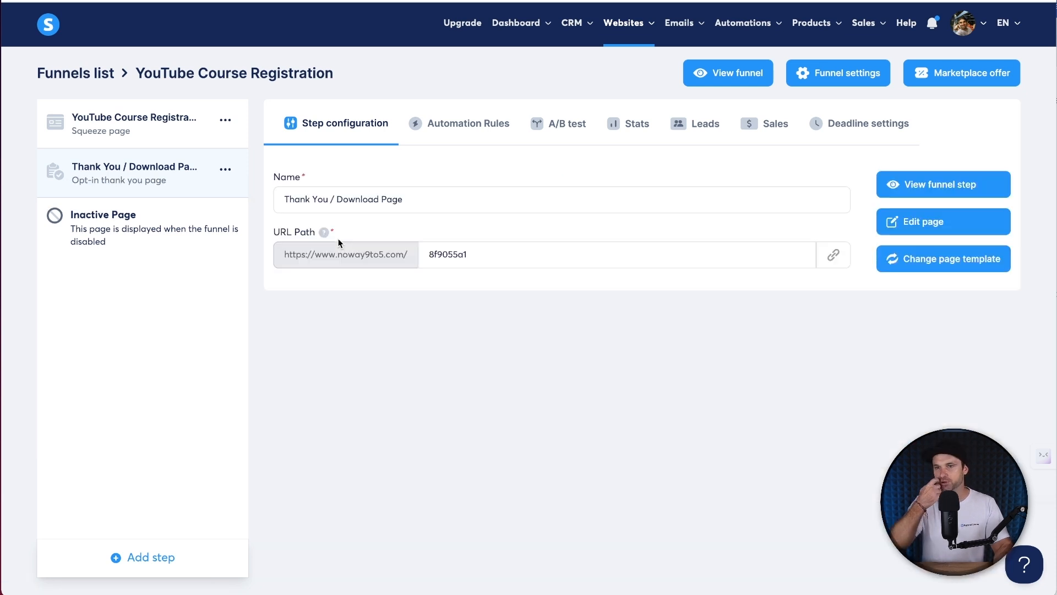
# - Set the step's URL path to 'successs' and its name to 'Thank You Page'
pyautogui.moveTo(458, 253); pyautogui.dragTo(469, 251)
pyautogui.write('success')
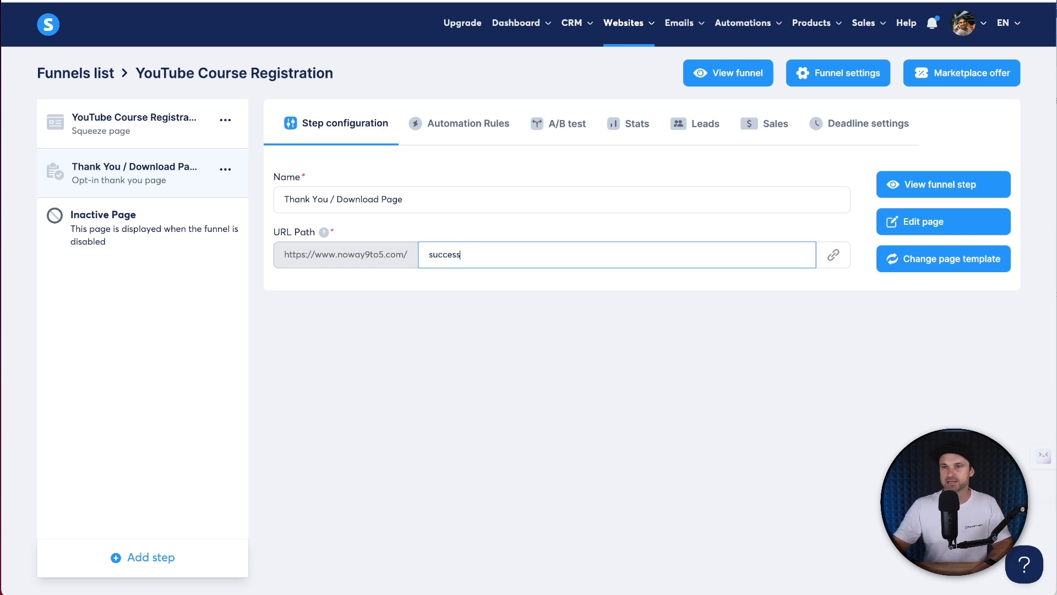
pyautogui.write('s')
pyautogui.moveTo(330, 199); pyautogui.dragTo(453, 197)
pyautogui.press('BackSpace')
pyautogui.press('BackSpace')
pyautogui.write('Page')
pyautogui.click(812, 354)
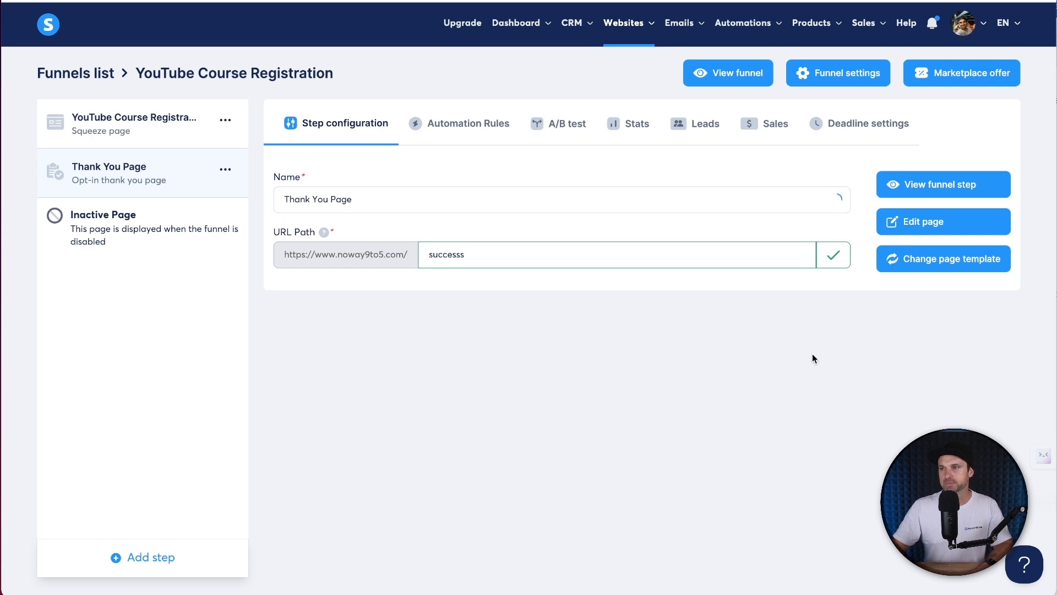
# - Delete the template's main content and footer sections from the thank-you page
pyautogui.click(899, 222)
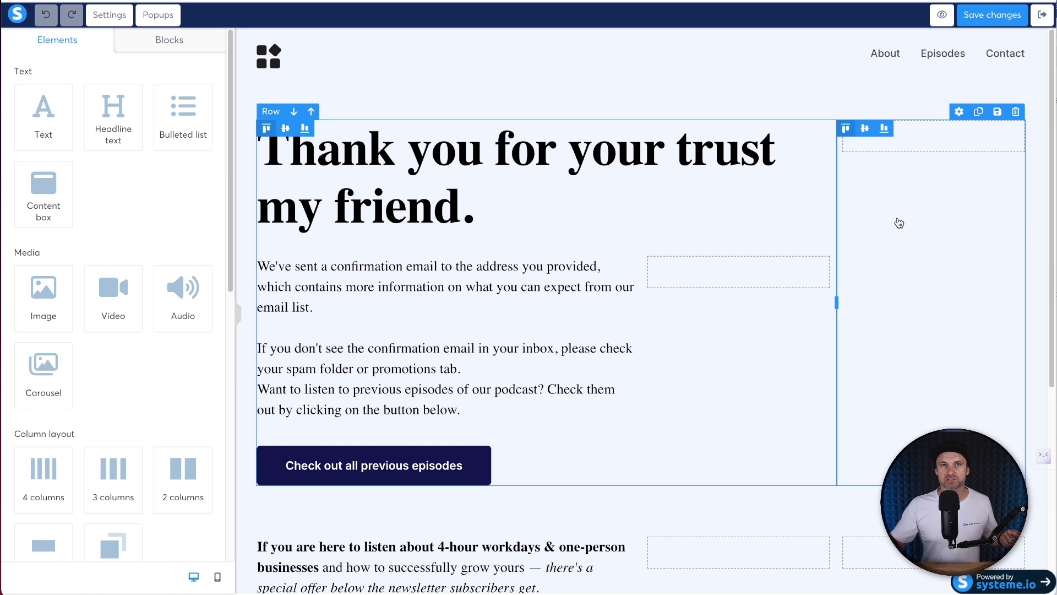
pyautogui.click(1038, 36)
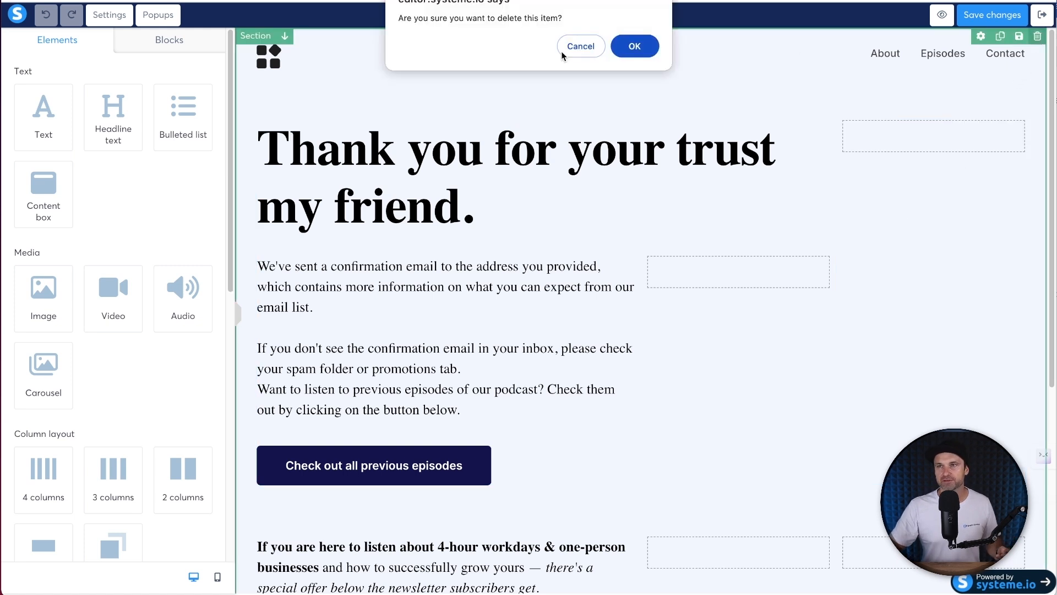
pyautogui.click(633, 45)
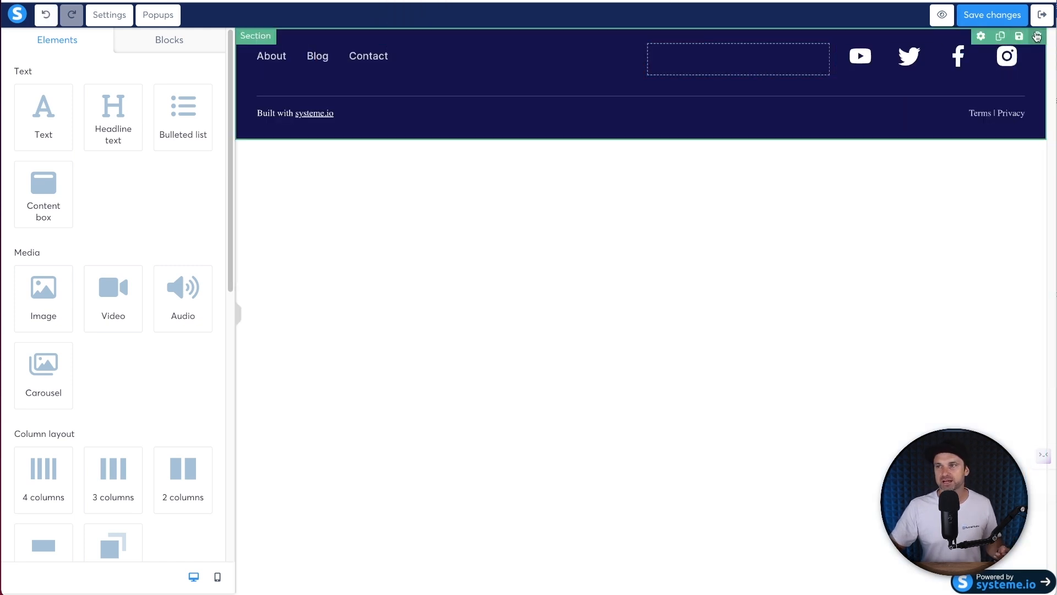
pyautogui.click(1037, 36)
pyautogui.click(632, 44)
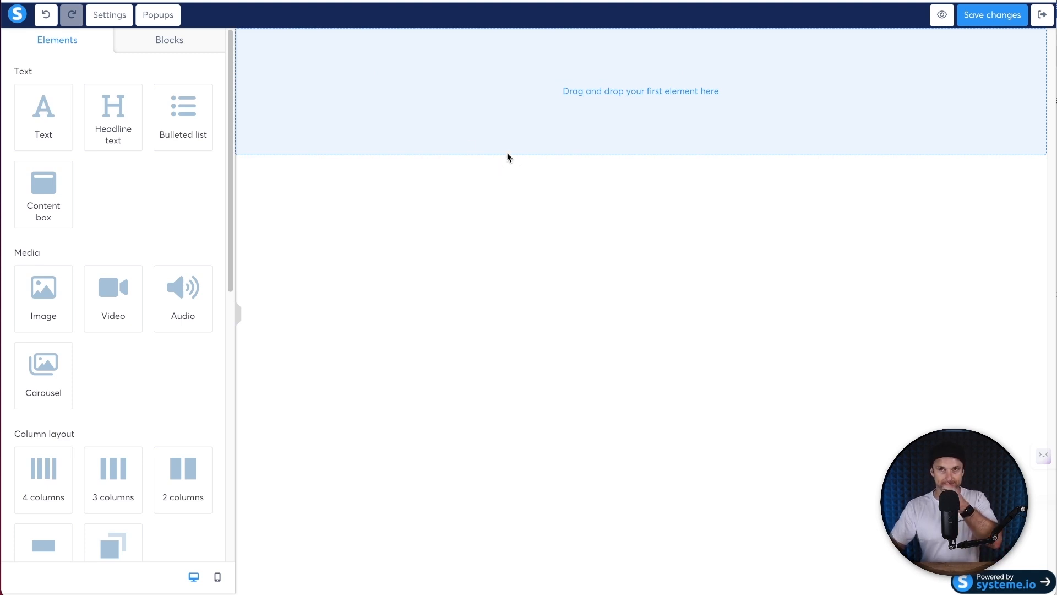
# - Add the YouTube Course Registration block and YouTube Course Footer master block
pyautogui.click(170, 49)
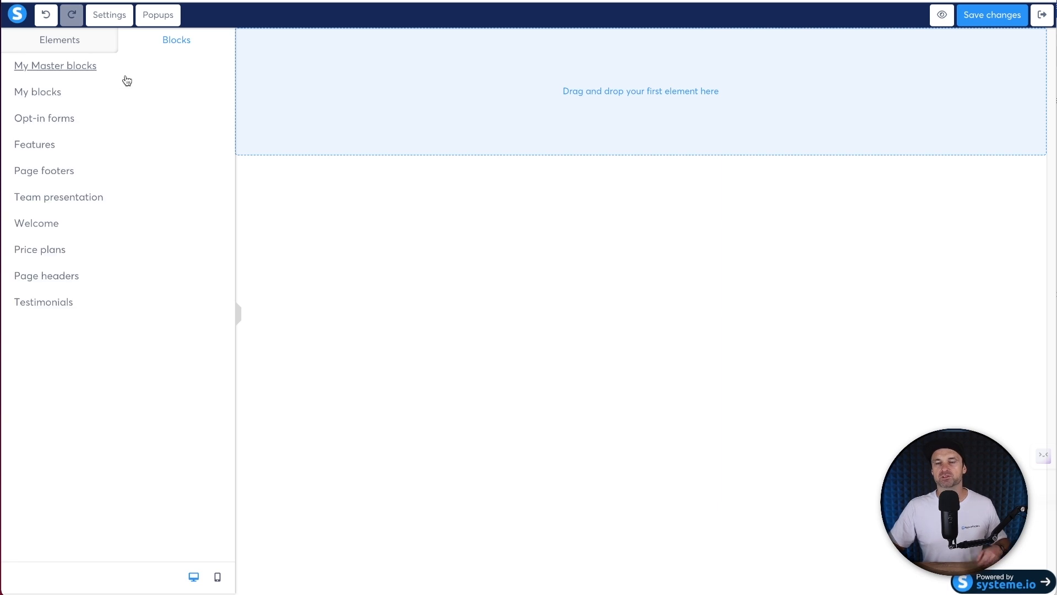
pyautogui.click(73, 89)
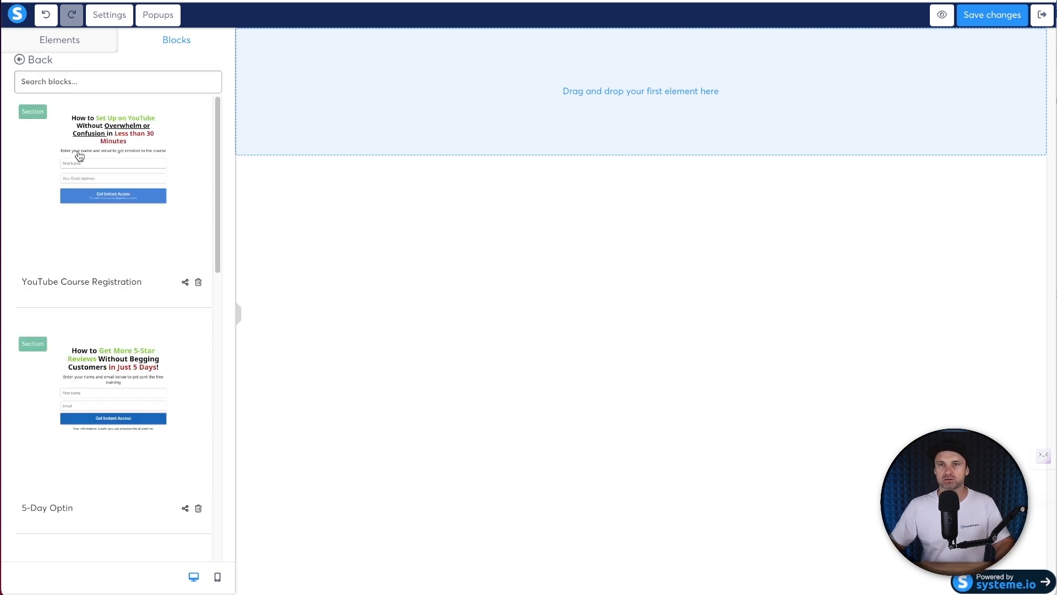
pyautogui.moveTo(79, 157); pyautogui.dragTo(288, 144)
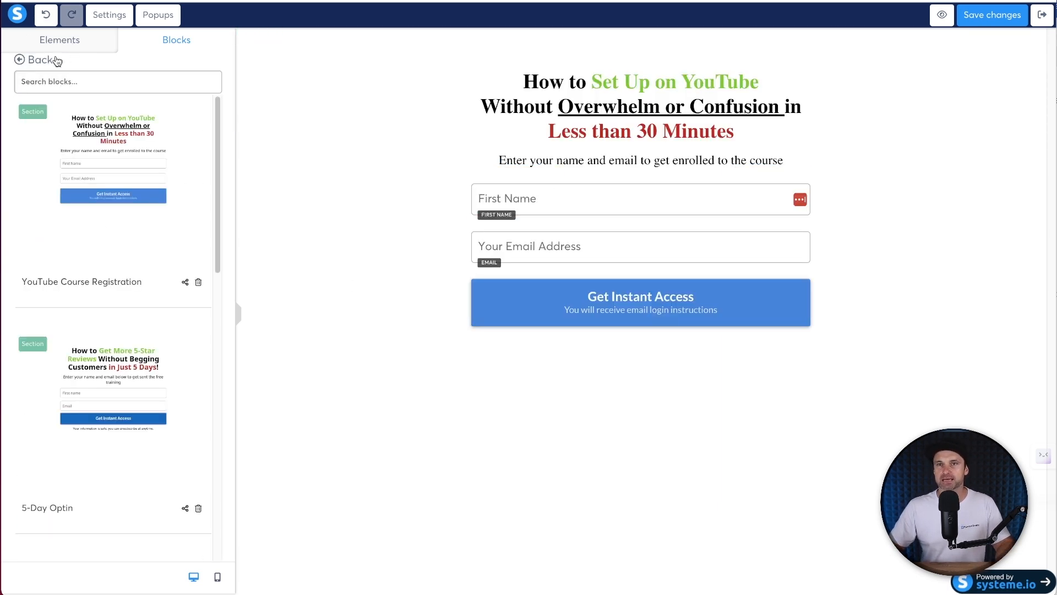
pyautogui.click(39, 61)
pyautogui.click(34, 66)
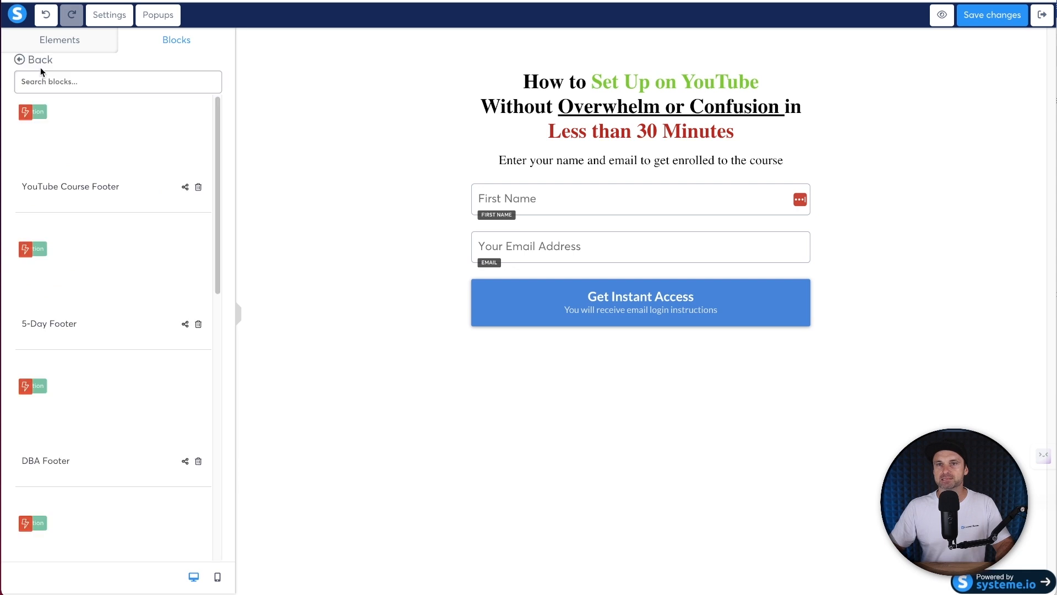
pyautogui.click(81, 143)
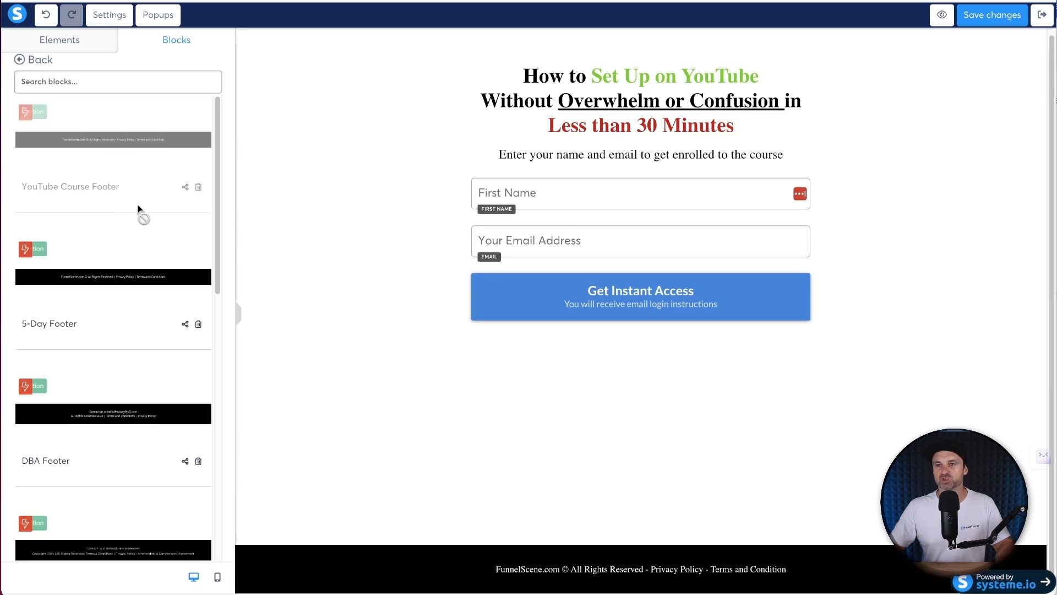
pyautogui.click(93, 49)
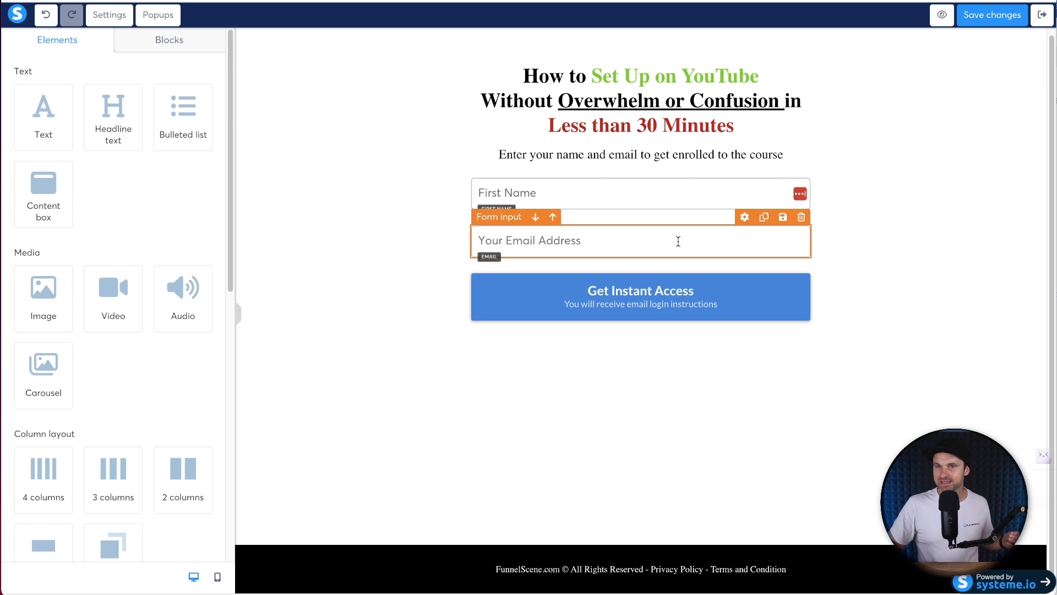
# - Delete the First Name and email fields from the form
pyautogui.moveTo(772, 198)
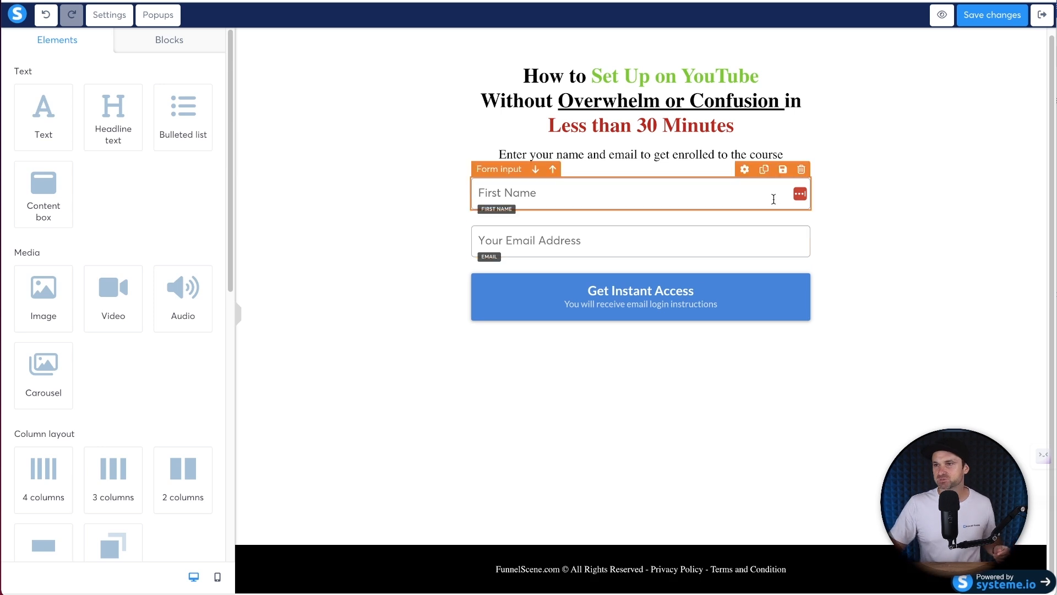
pyautogui.click(801, 173)
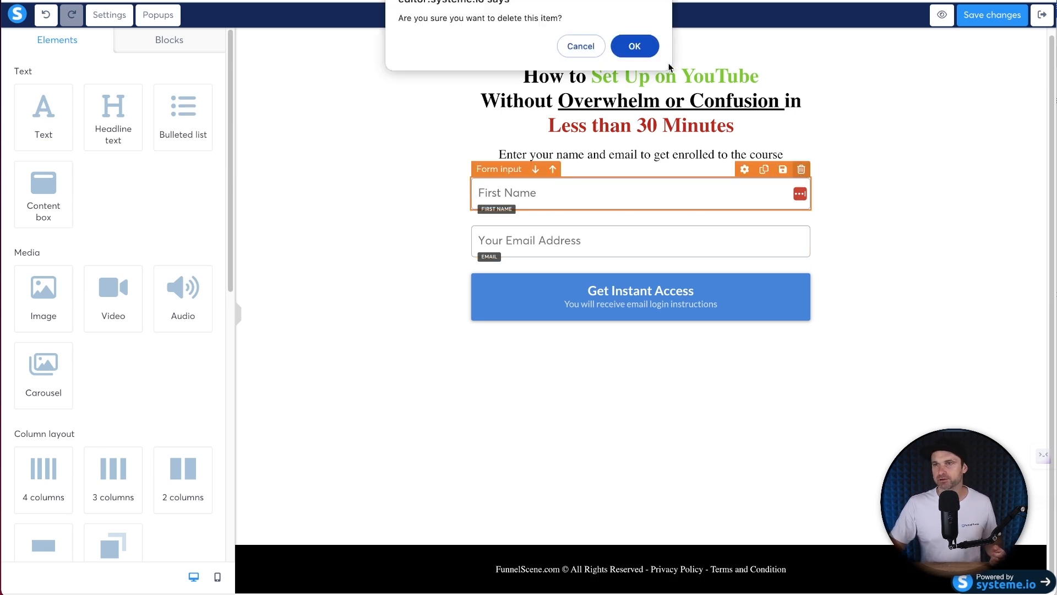
pyautogui.click(636, 47)
pyautogui.click(801, 174)
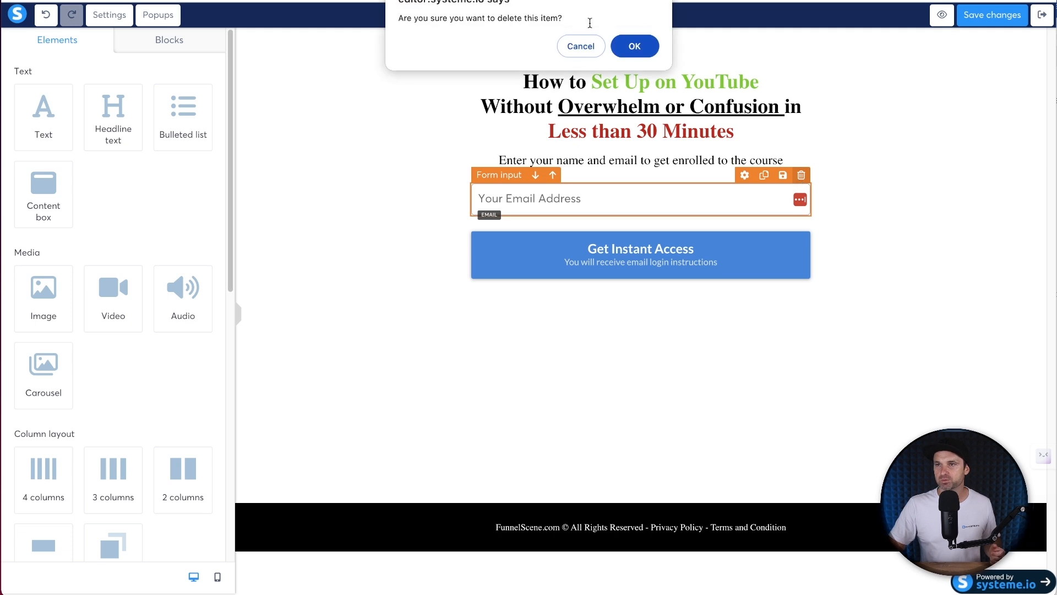
pyautogui.click(644, 44)
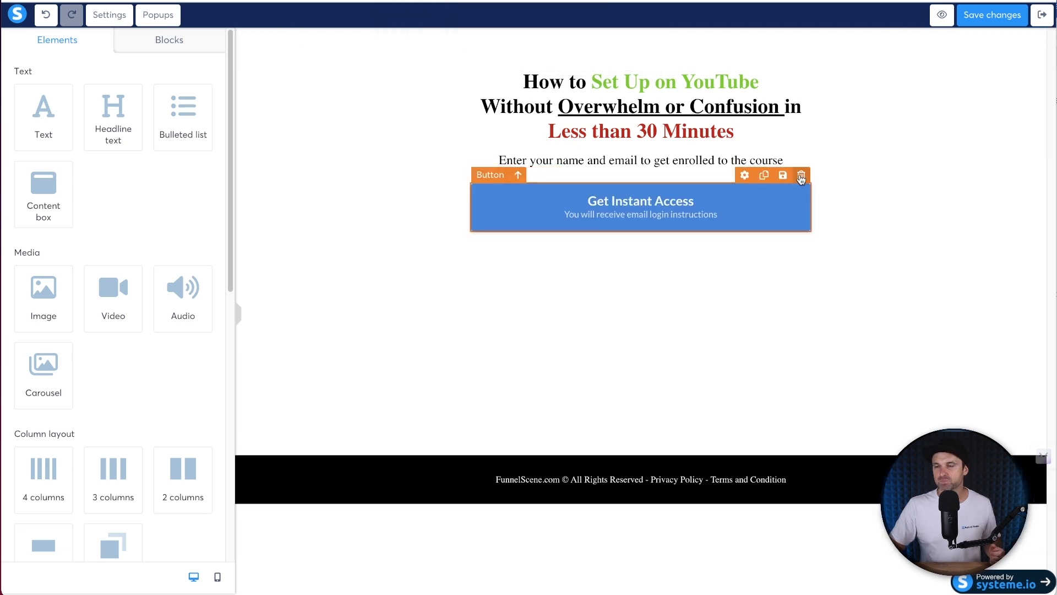
# - Make Lato from Google Fonts the page's default font
pyautogui.click(614, 109)
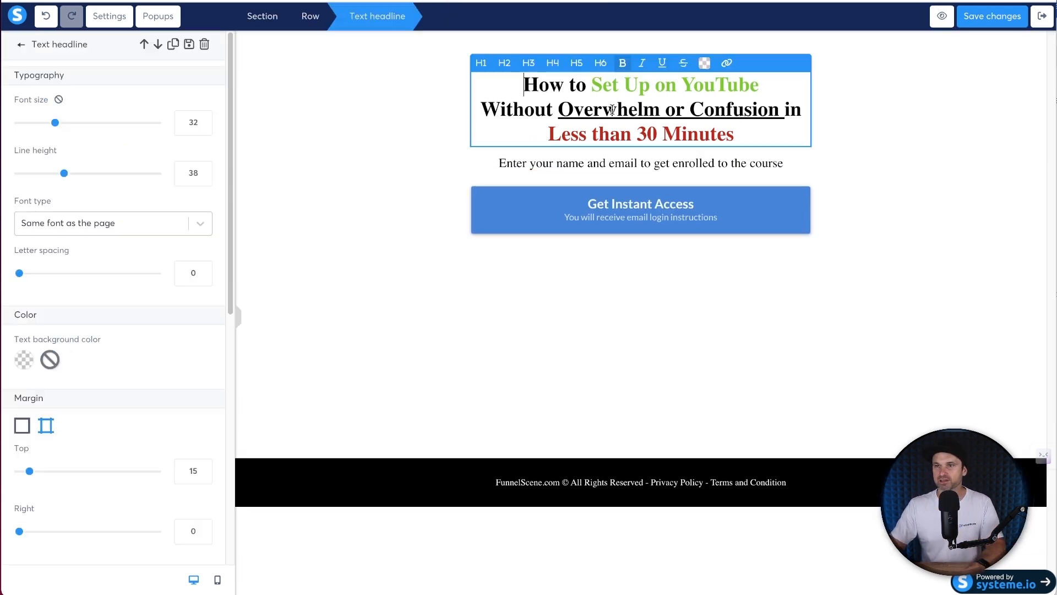
pyautogui.hotkey('ctrl', 'a')
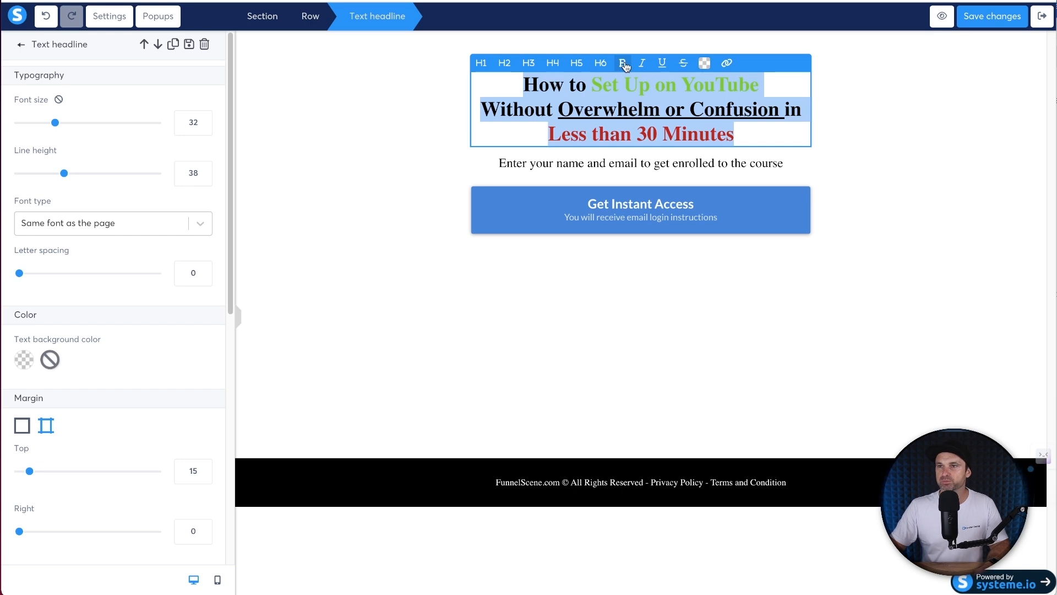
pyautogui.click(110, 16)
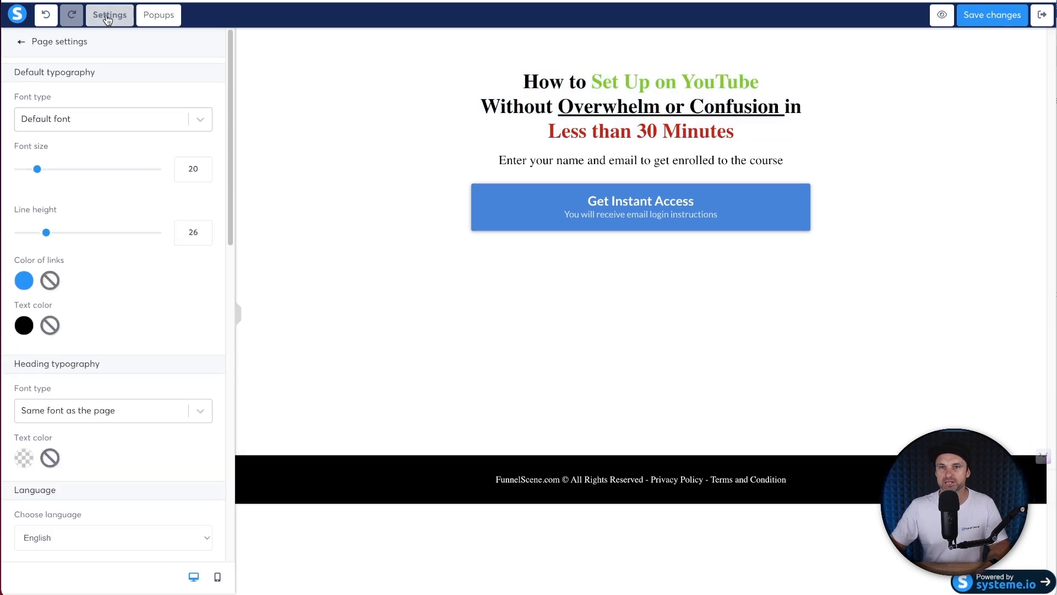
pyautogui.click(80, 130)
pyautogui.click(80, 188)
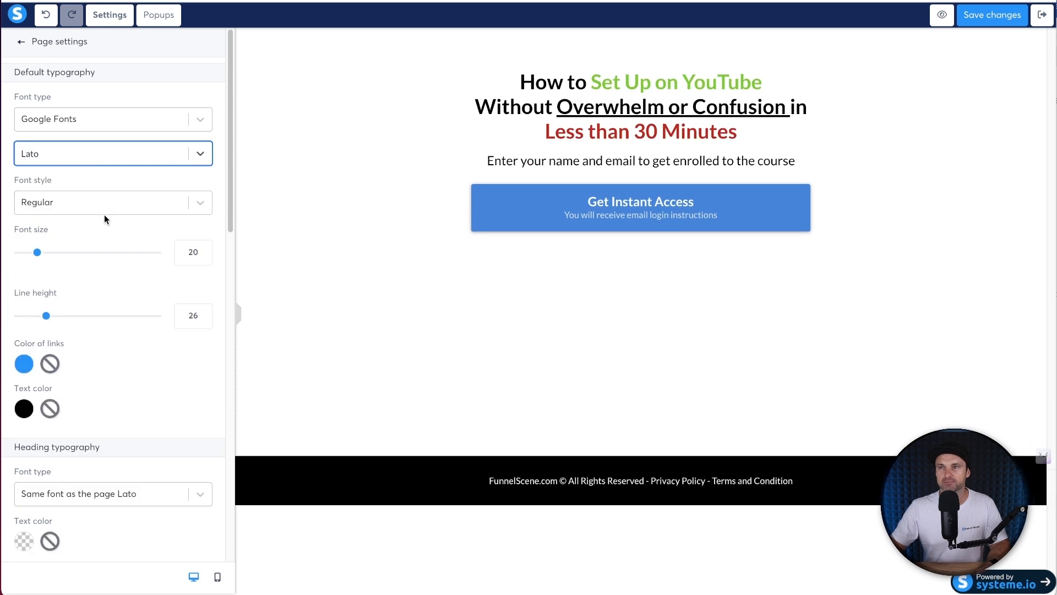
pyautogui.click(365, 295)
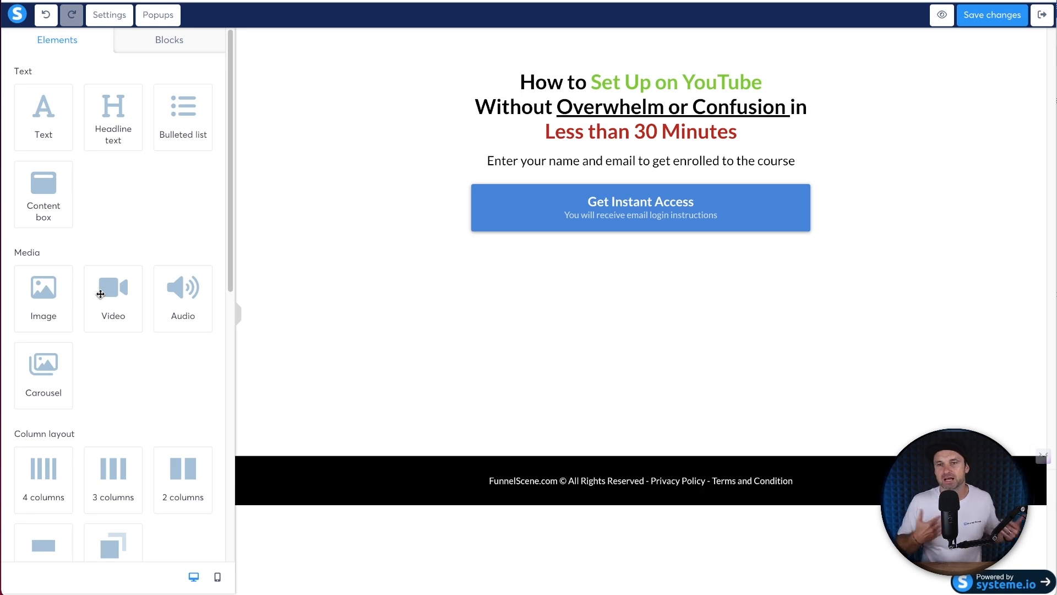
# - Add a video under the subheadline using the uploaded file MVI_2234.mp4
pyautogui.moveTo(101, 294); pyautogui.dragTo(642, 166)
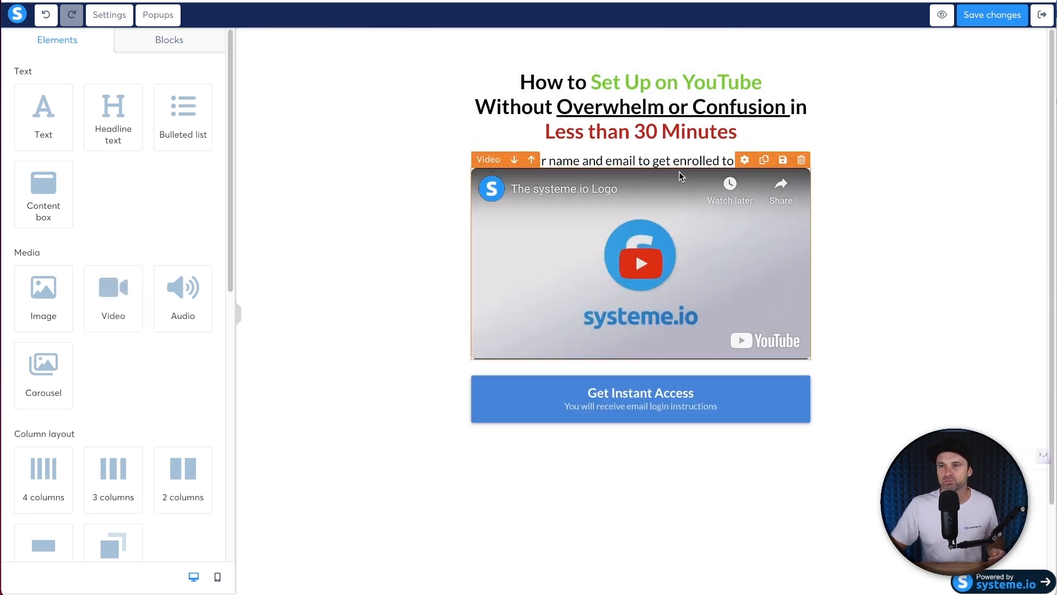
pyautogui.click(724, 252)
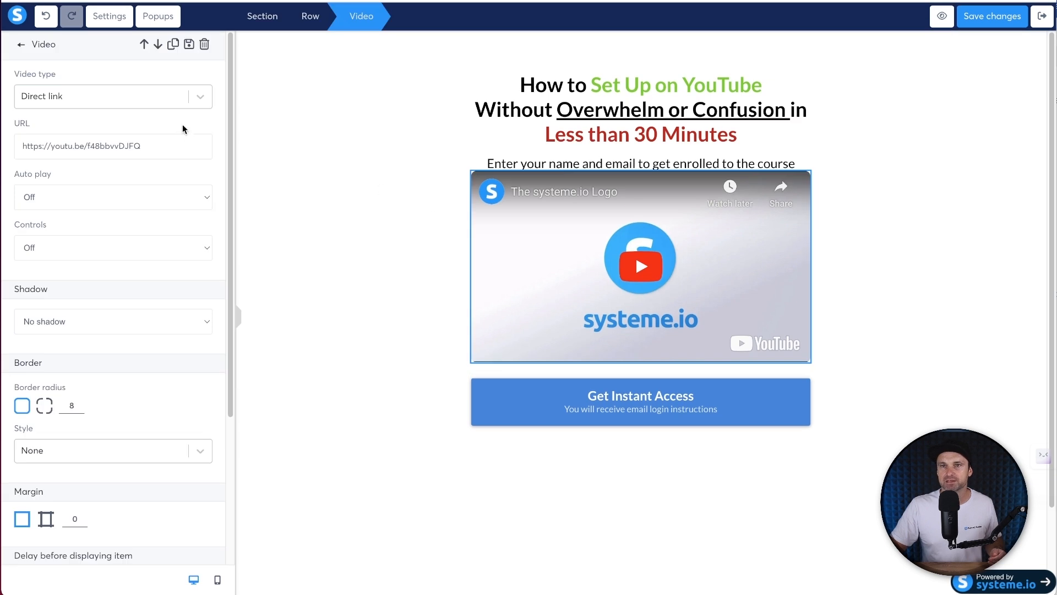
pyautogui.click(165, 98)
pyautogui.click(129, 170)
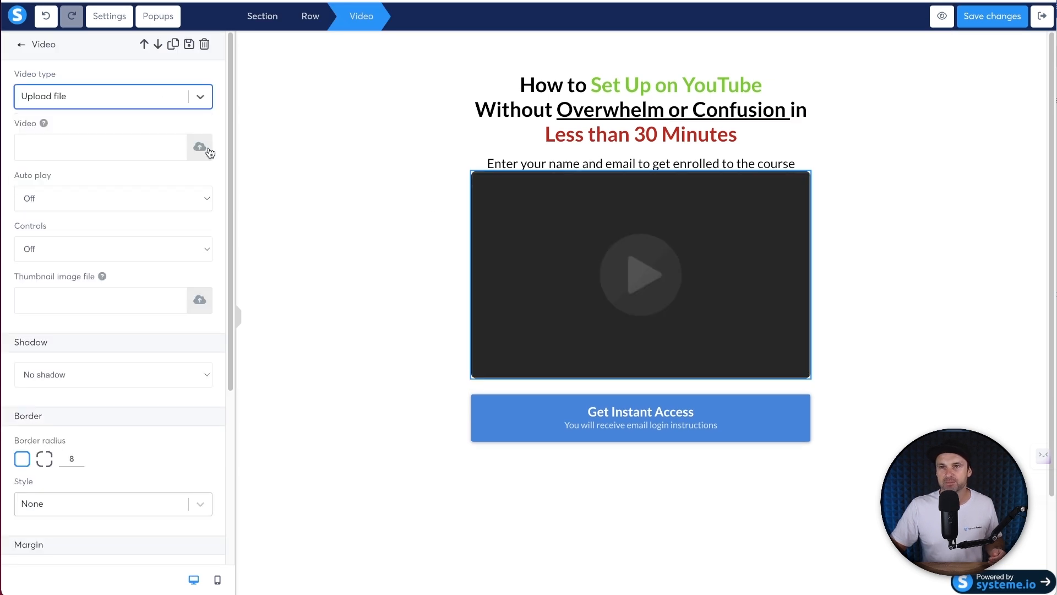
pyautogui.click(187, 136)
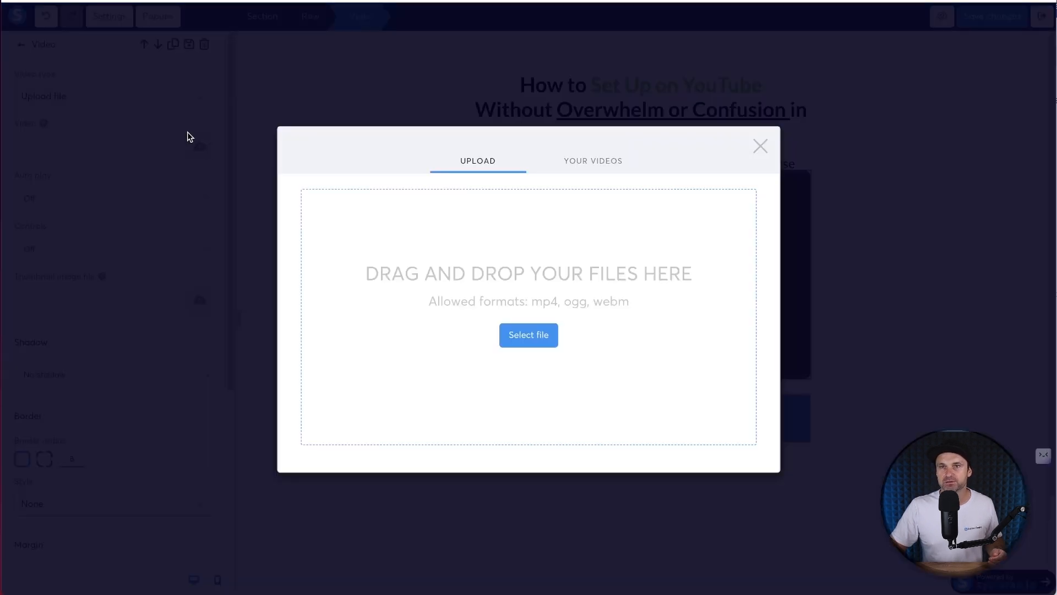
pyautogui.click(606, 162)
pyautogui.click(364, 215)
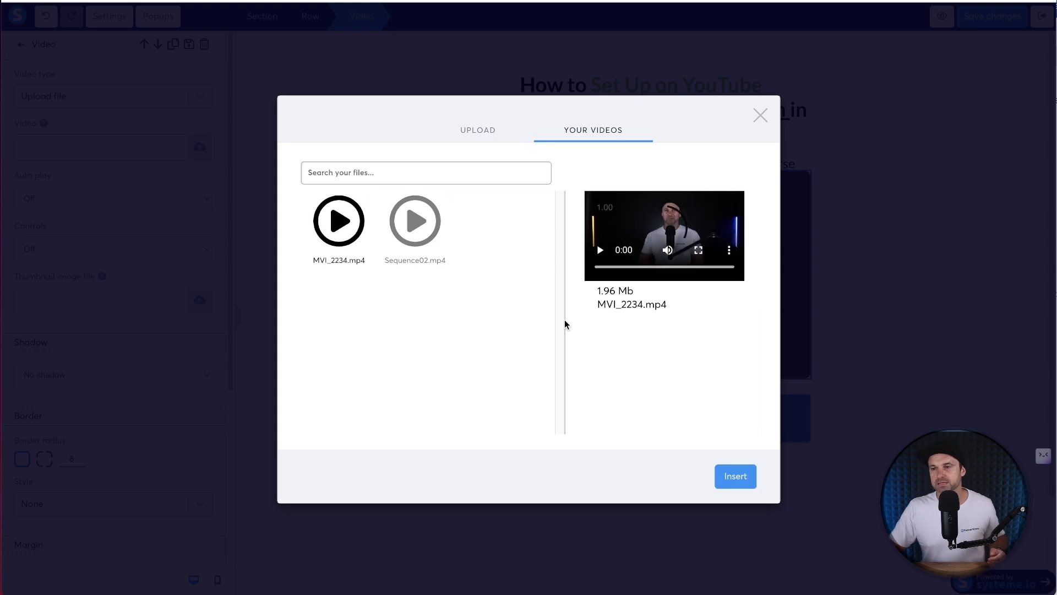
pyautogui.click(743, 479)
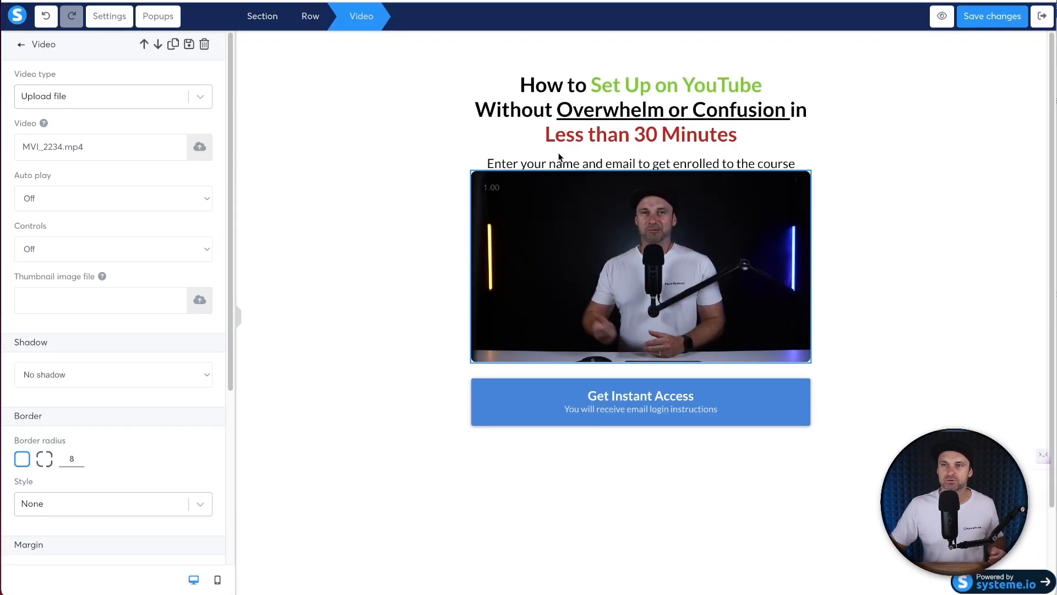
# - Set the subheadline's bottom padding to 10 with per-side padding
pyautogui.click(575, 163)
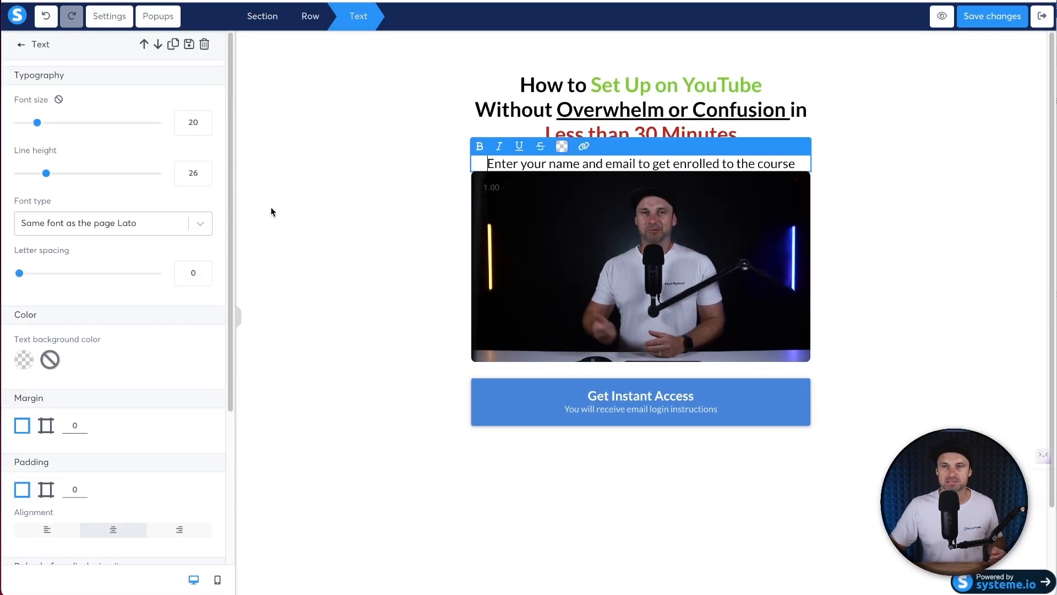
pyautogui.click(47, 490)
pyautogui.scroll(-4, 130, 479)
pyautogui.click(187, 447)
pyautogui.write('20')
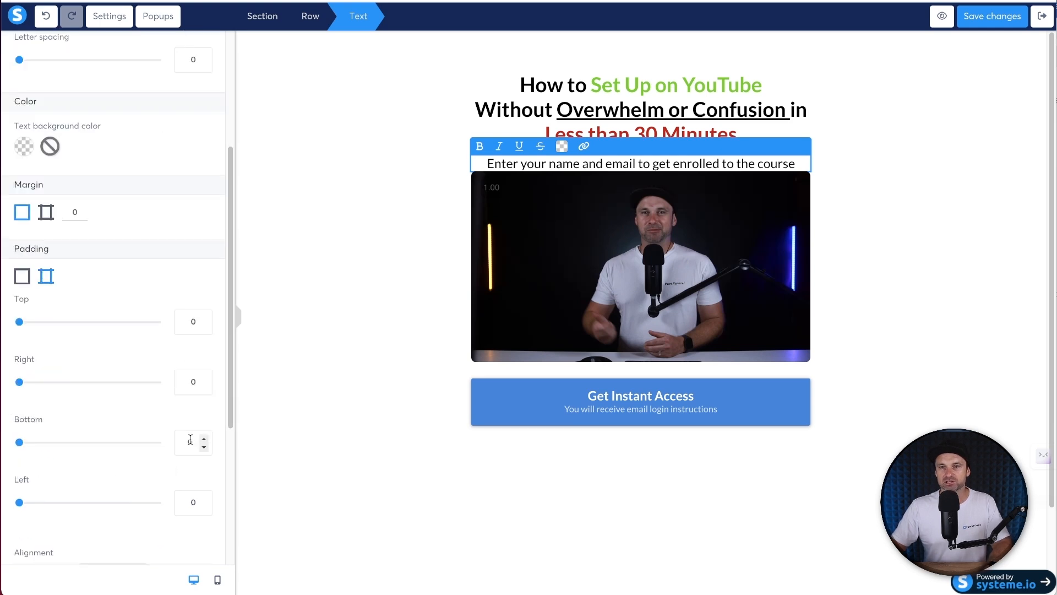
pyautogui.press('BackSpace')
pyautogui.write('1')
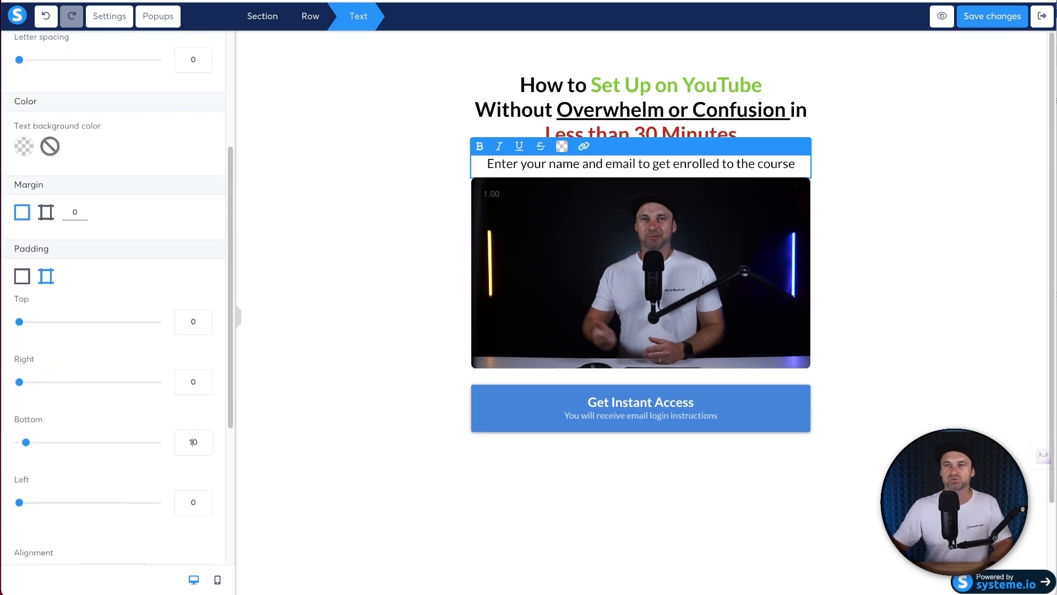
pyautogui.click(378, 281)
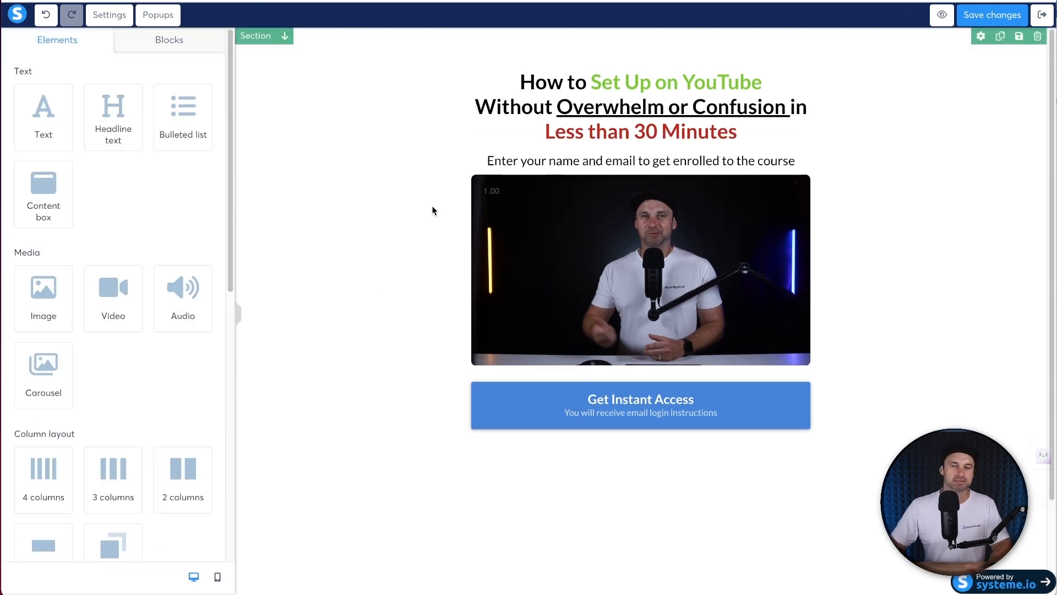
# - Turn the video's player Controls option On
pyautogui.click(602, 327)
pyautogui.click(56, 246)
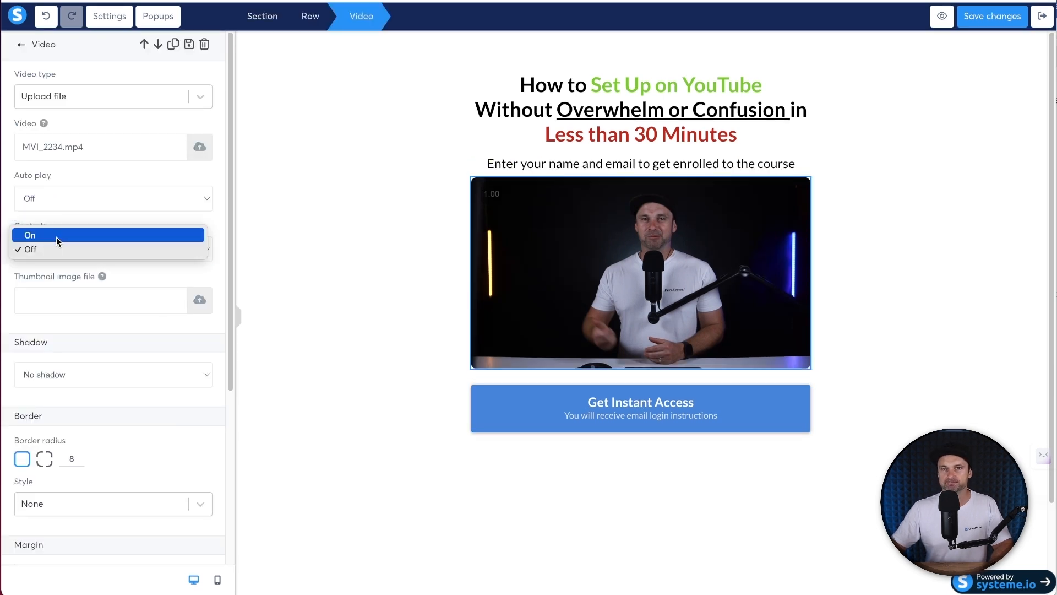
pyautogui.press('Return')
pyautogui.click(387, 312)
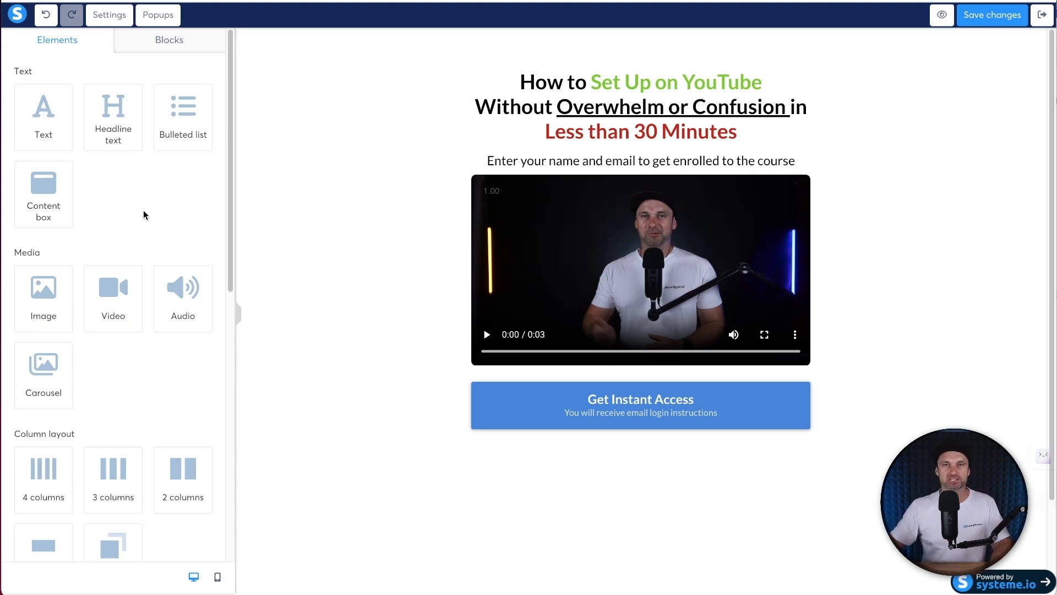
# - Set the Get Instant Access button's click action to Open URL youtube.com and save the page
pyautogui.click(651, 414)
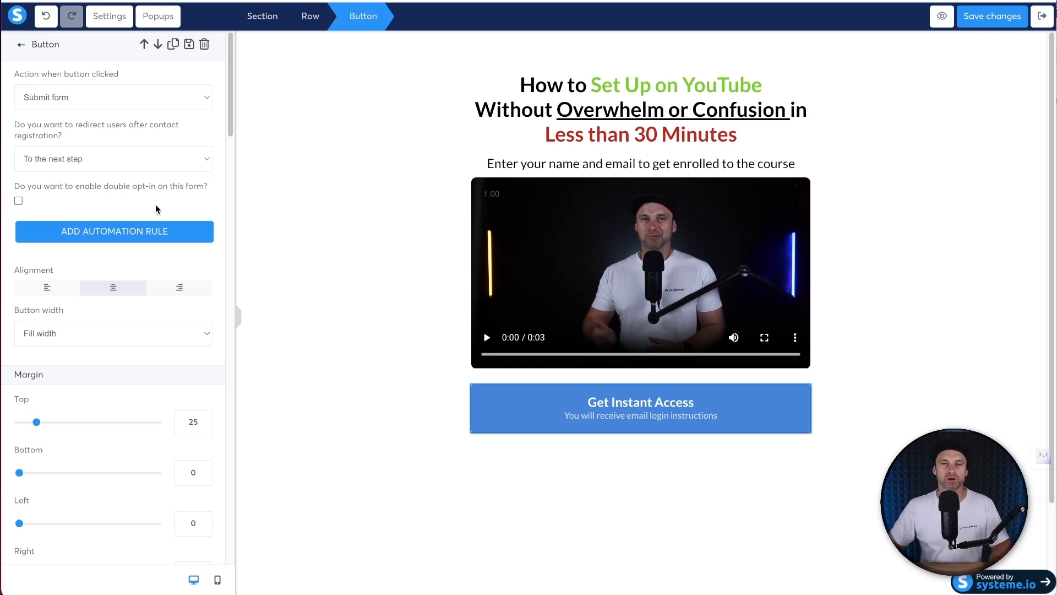
pyautogui.click(101, 91)
pyautogui.click(515, 350)
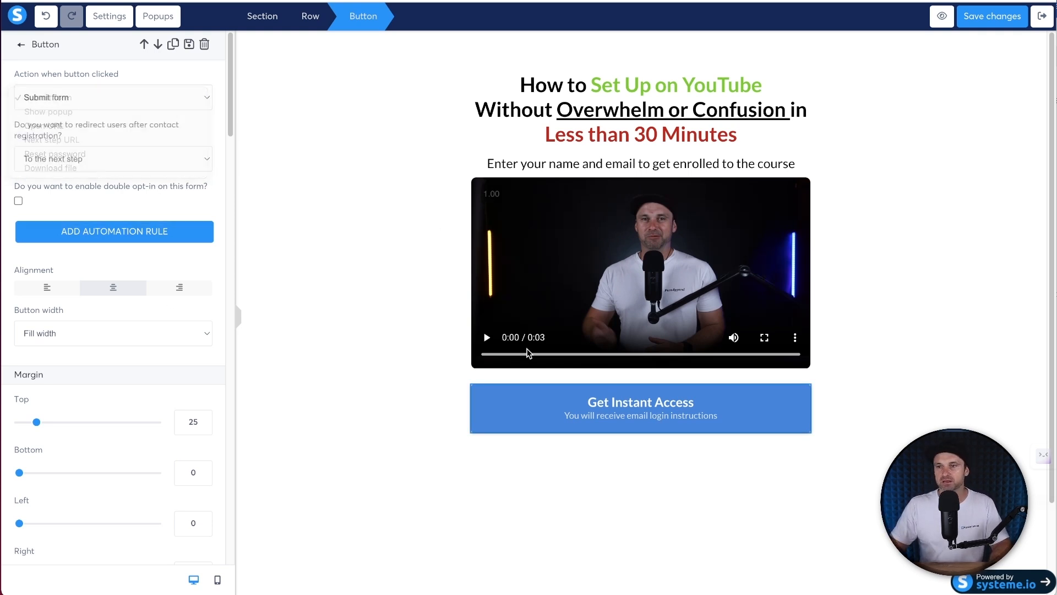
pyautogui.click(331, 247)
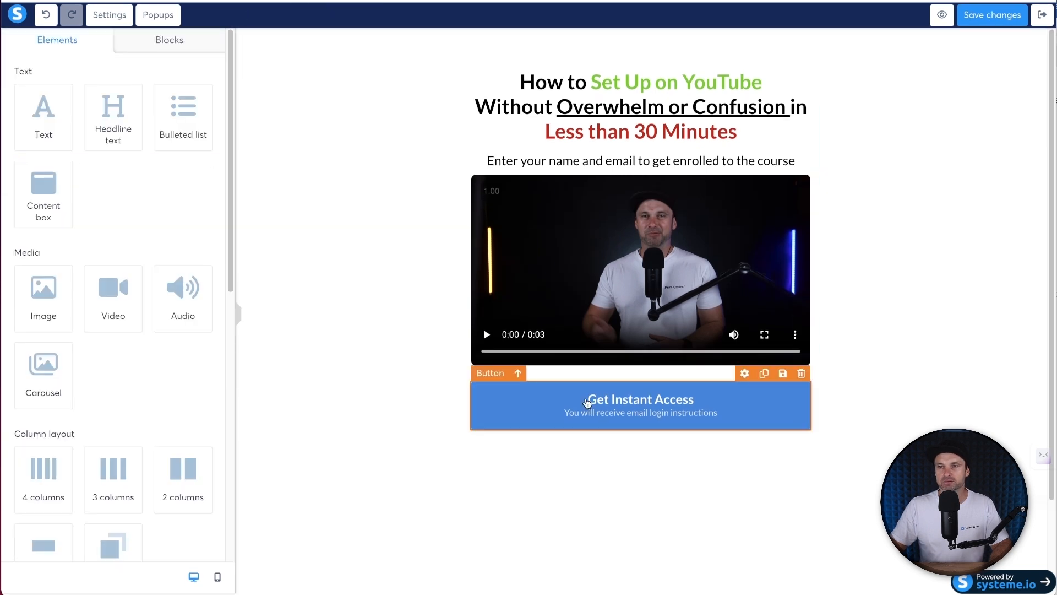
pyautogui.click(588, 405)
pyautogui.click(164, 98)
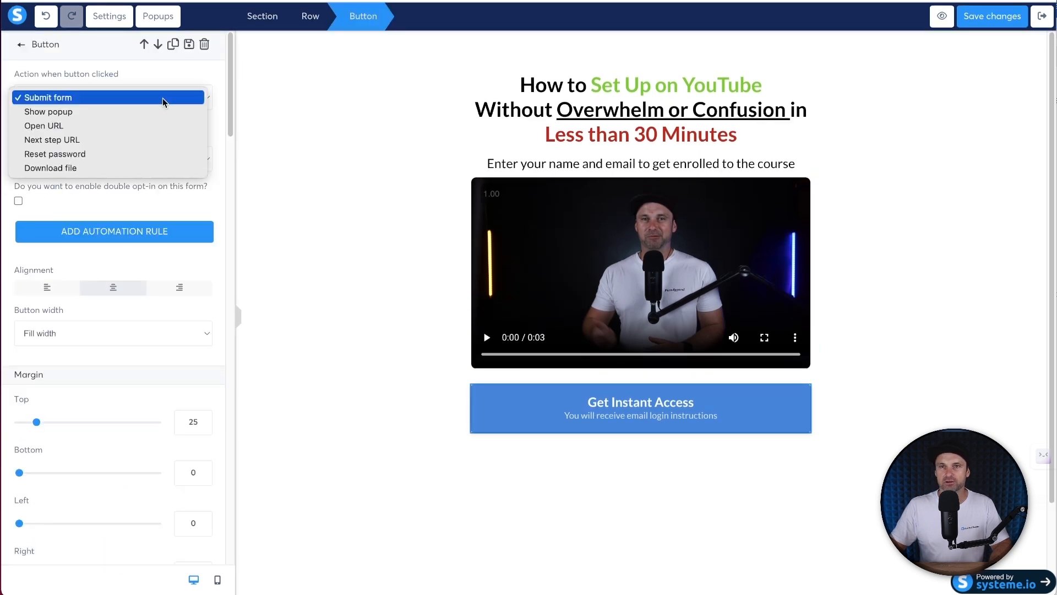
pyautogui.click(130, 125)
pyautogui.click(105, 144)
pyautogui.write('youtube.com')
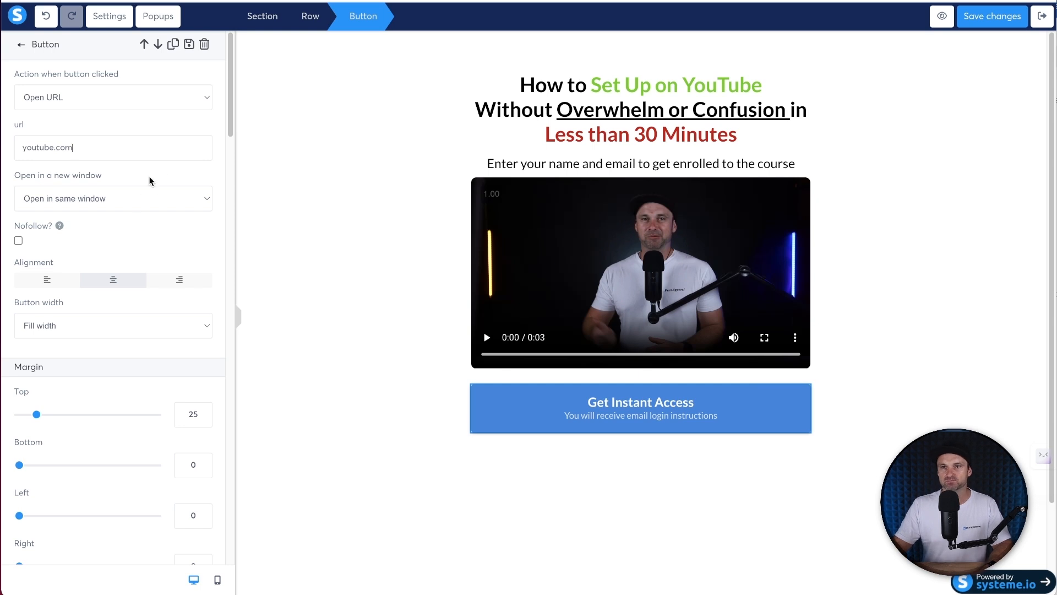
pyautogui.click(378, 207)
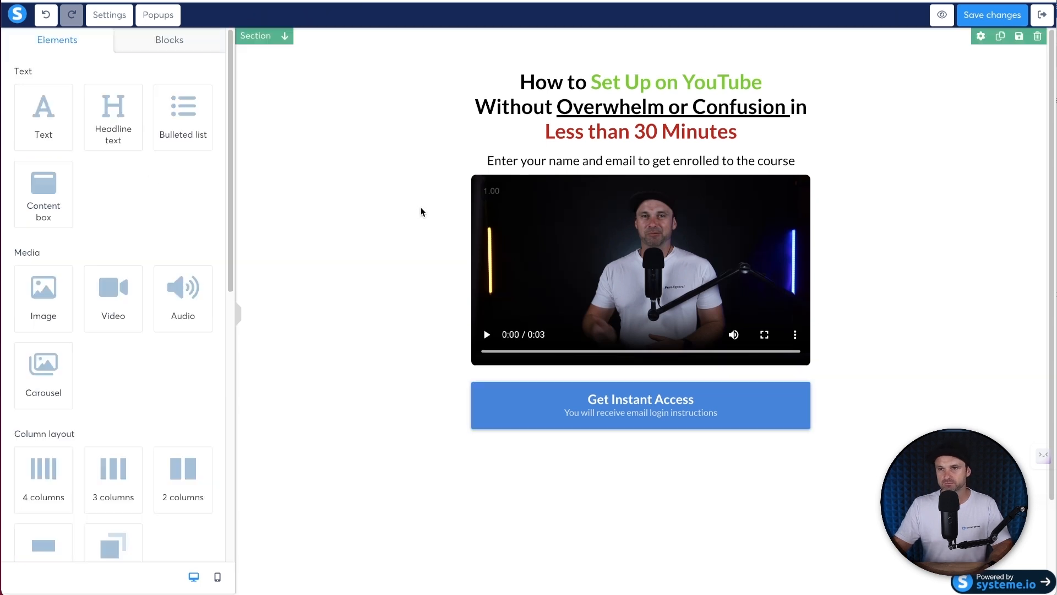
pyautogui.click(992, 16)
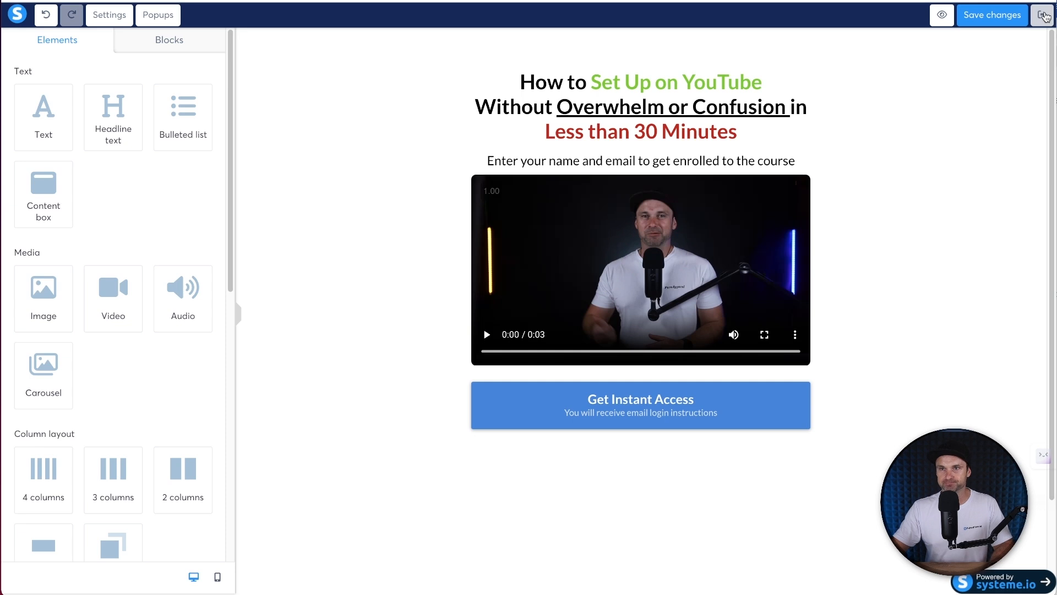
# - Exit the editor and show the squeeze page step's automation rules
pyautogui.click(1045, 17)
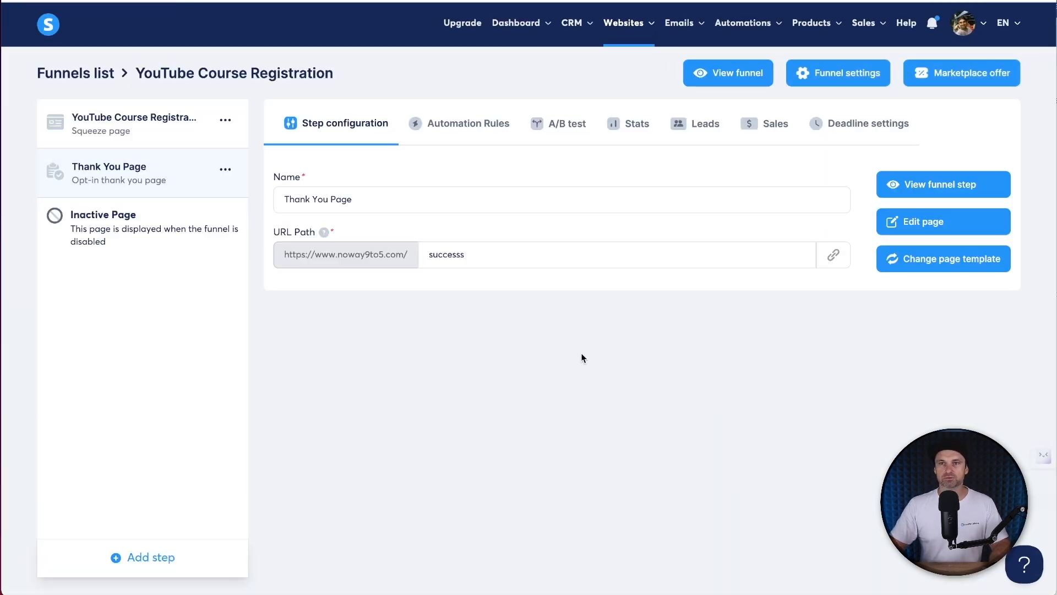
pyautogui.click(140, 128)
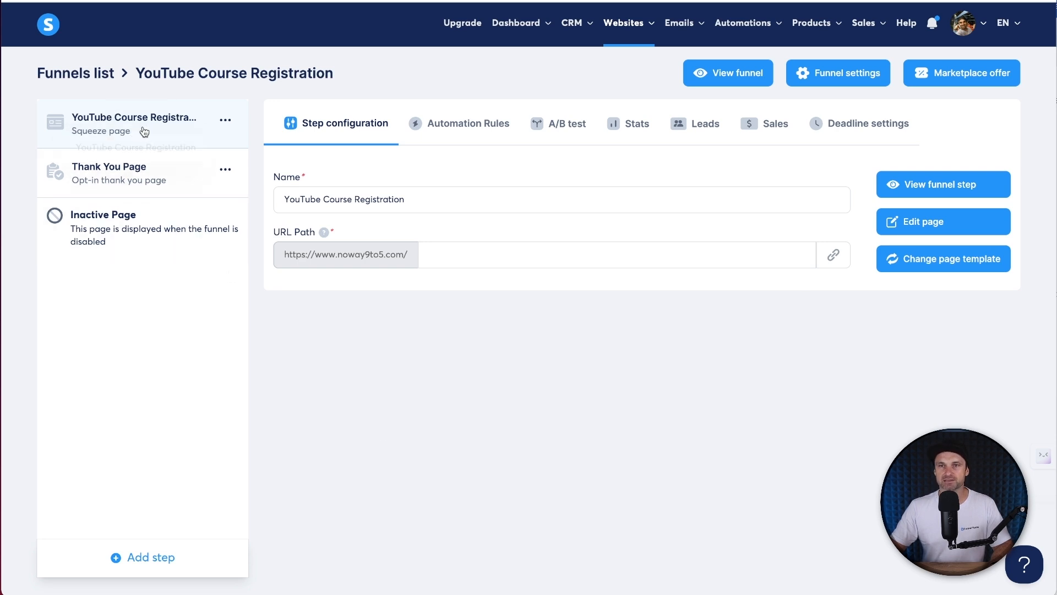
pyautogui.click(492, 134)
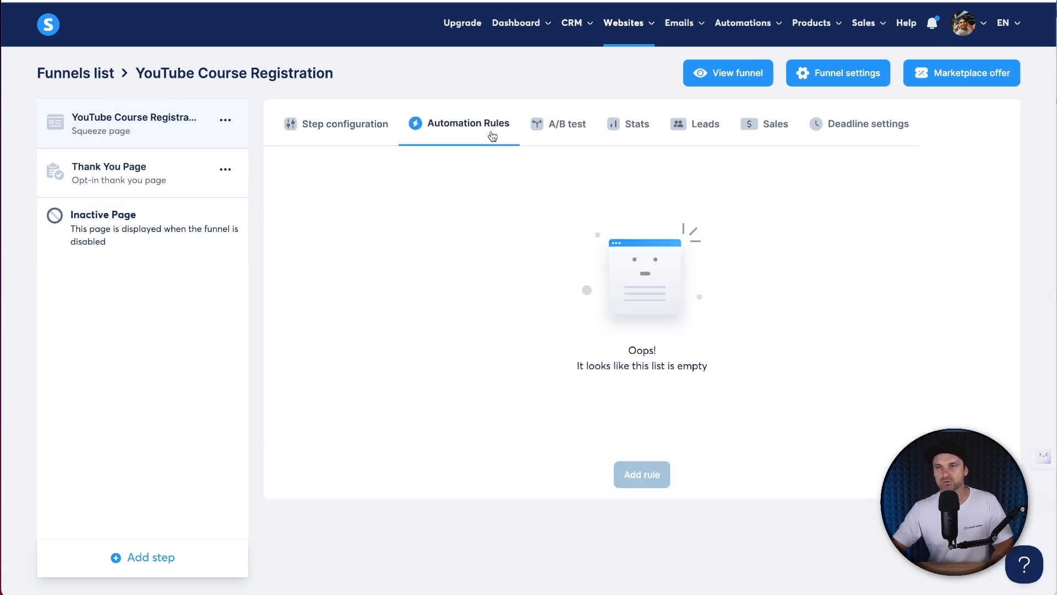
# - Create a rule: trigger Funnel step form subscribed, action Enroll in course YouTube Demo
pyautogui.click(641, 476)
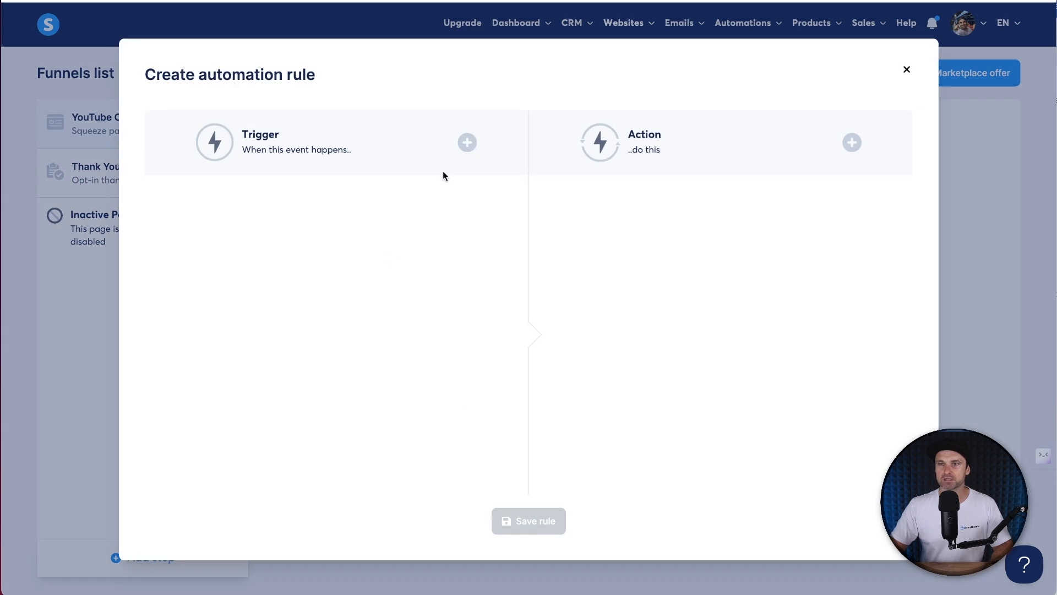
pyautogui.click(467, 143)
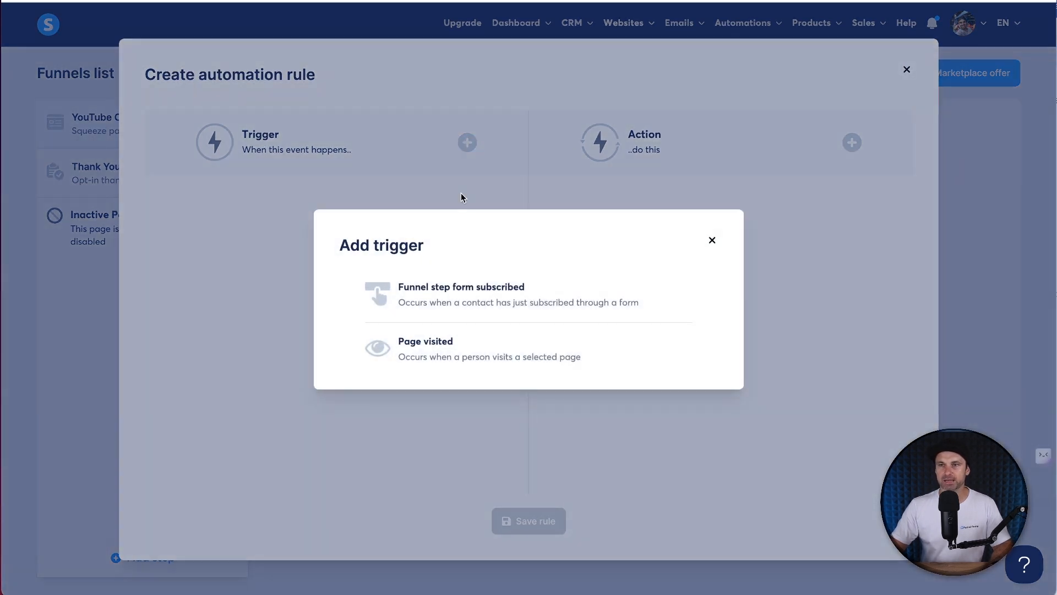
pyautogui.click(439, 294)
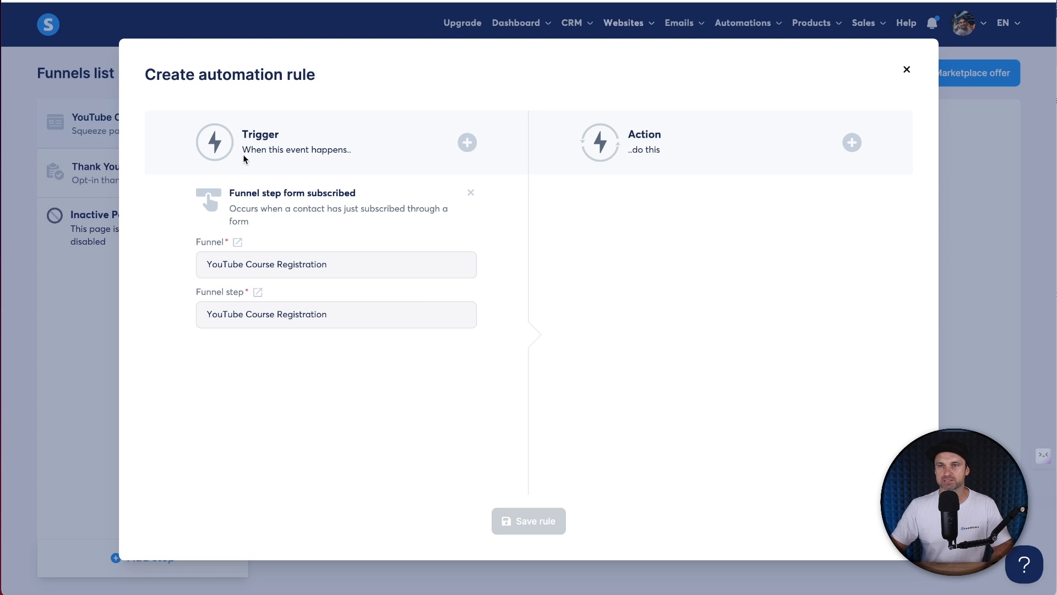
pyautogui.click(852, 143)
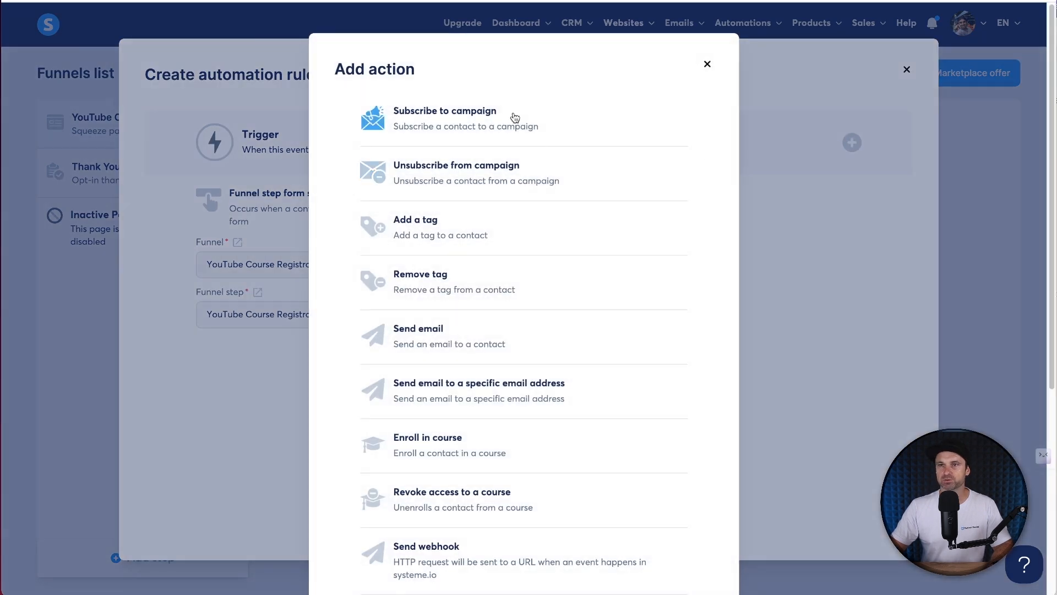
pyautogui.click(474, 446)
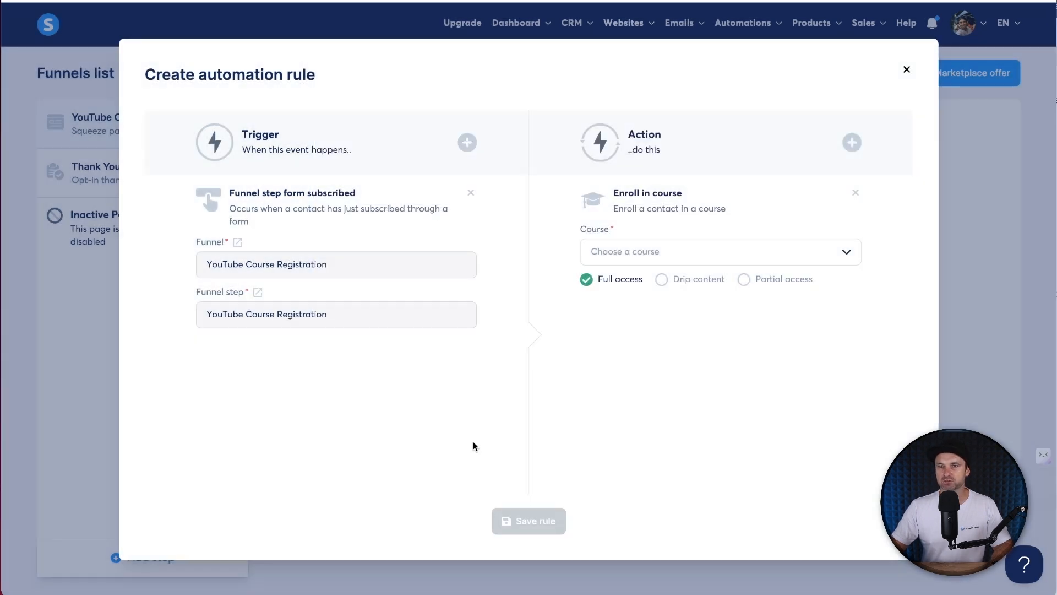
pyautogui.click(624, 249)
pyautogui.click(628, 279)
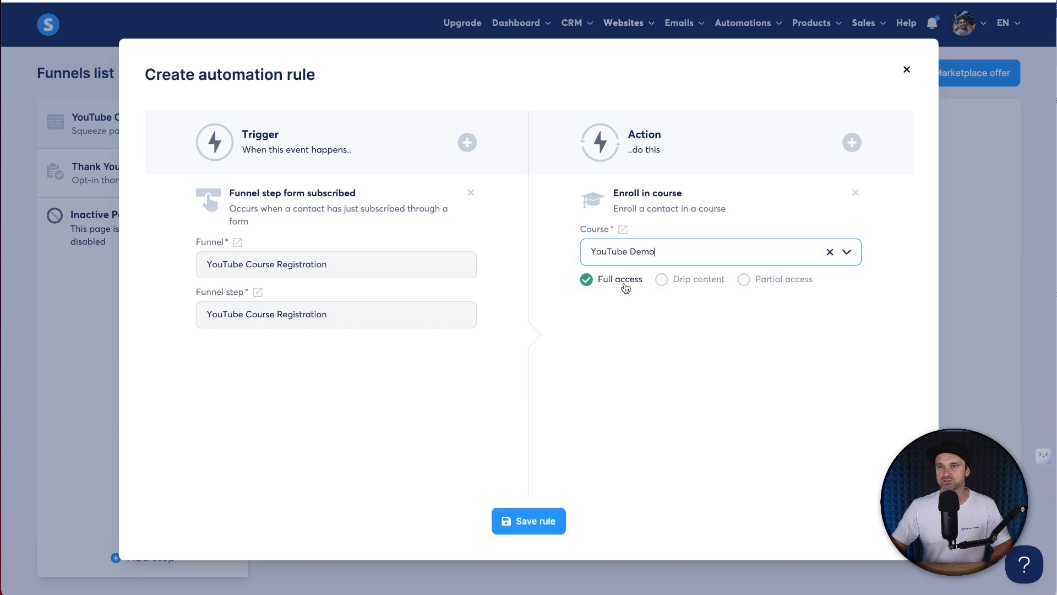
pyautogui.click(537, 525)
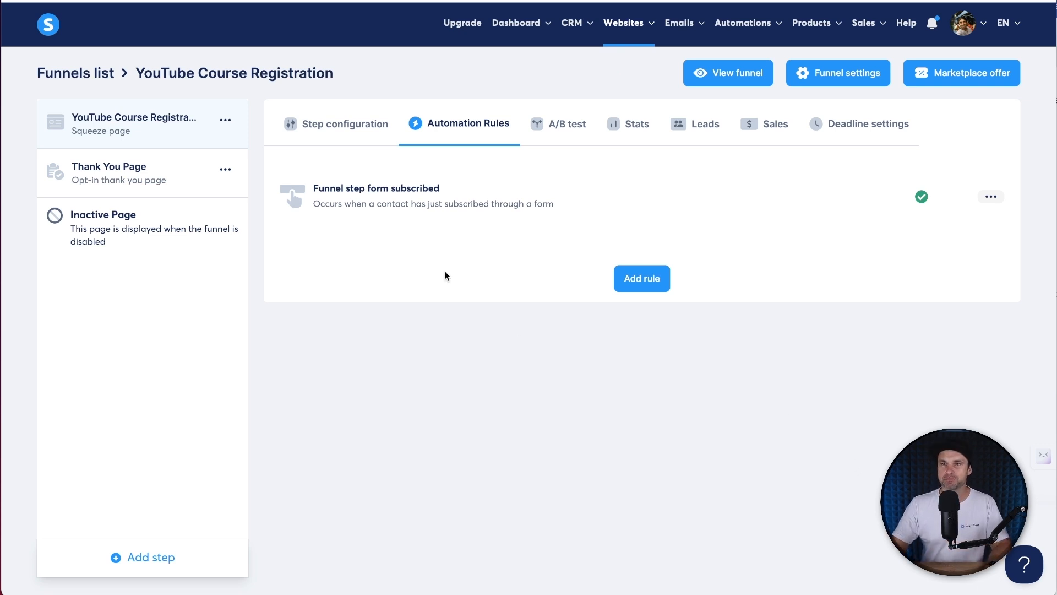
pyautogui.click(317, 128)
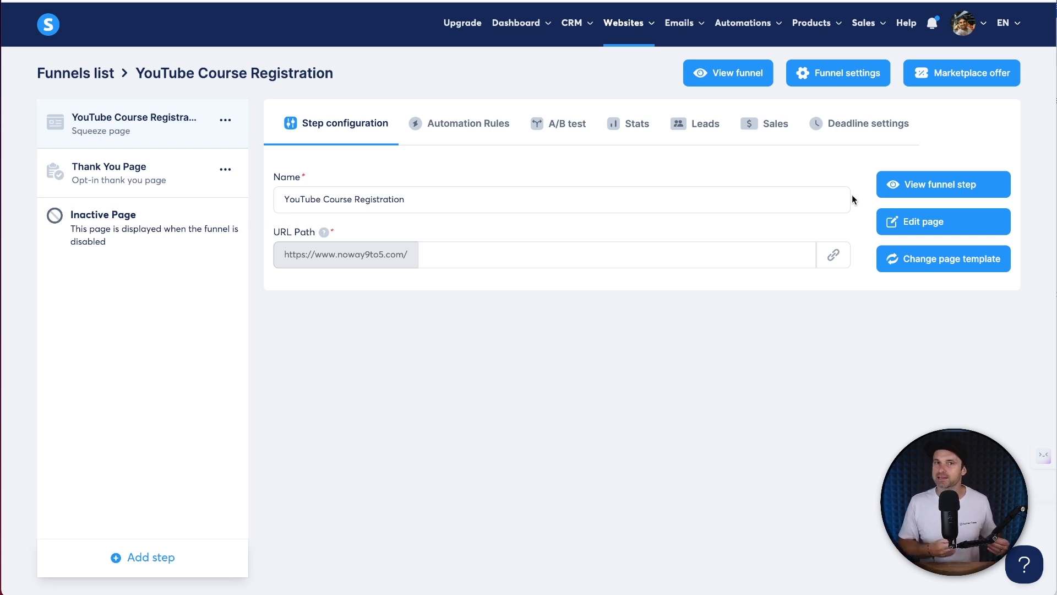
# - On the live squeeze page, enter a test first name and email address and submit the form
pyautogui.click(880, 196)
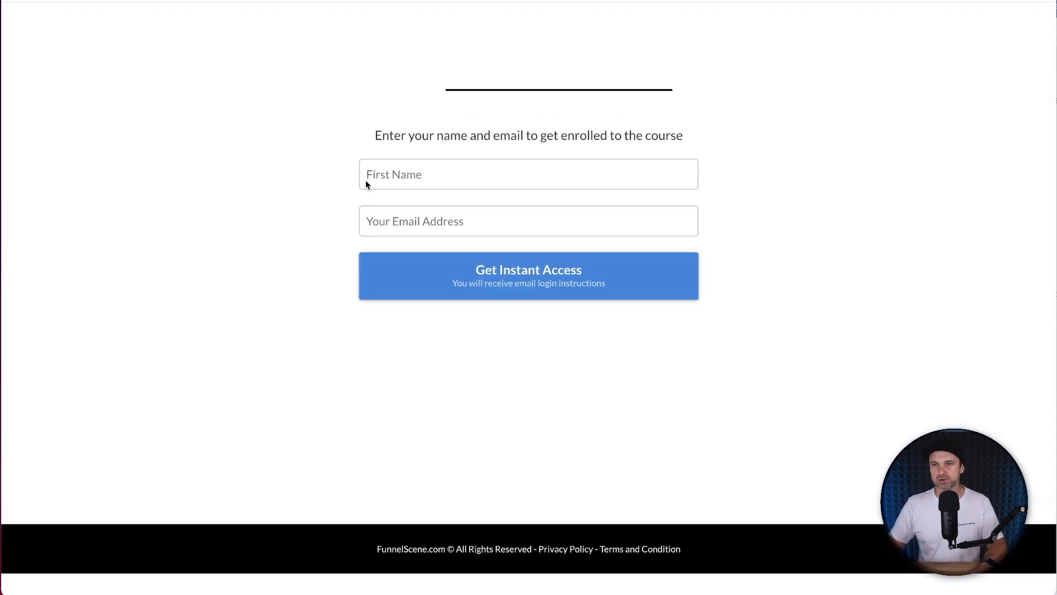
pyautogui.click(395, 172)
pyautogui.write('Phil')
pyautogui.press('Tab')
pyautogui.write('He')
pyautogui.press('BackSpace')
pyautogui.press('BackSpace')
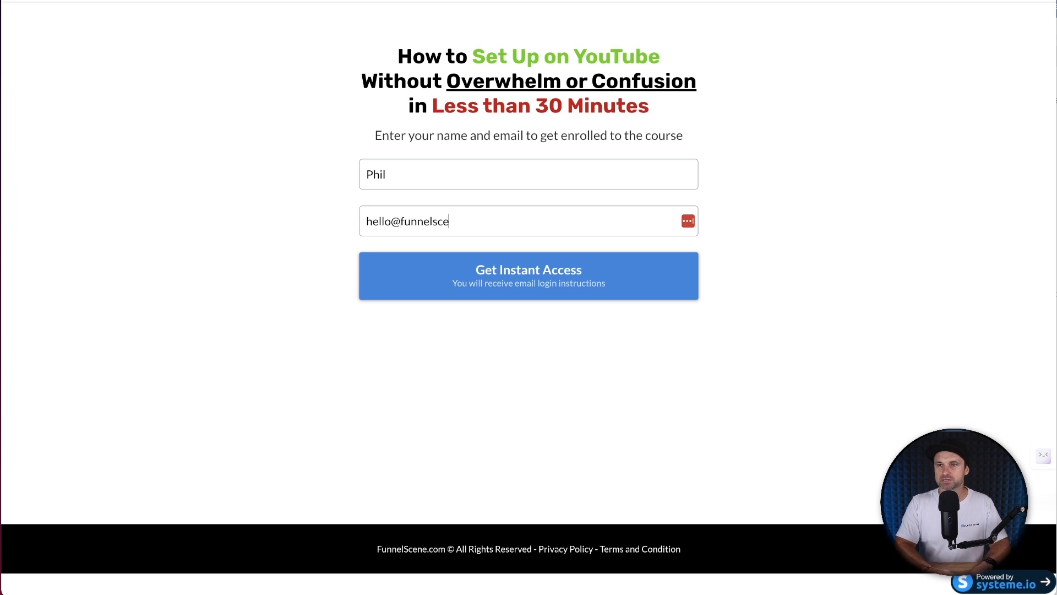
pyautogui.click(495, 265)
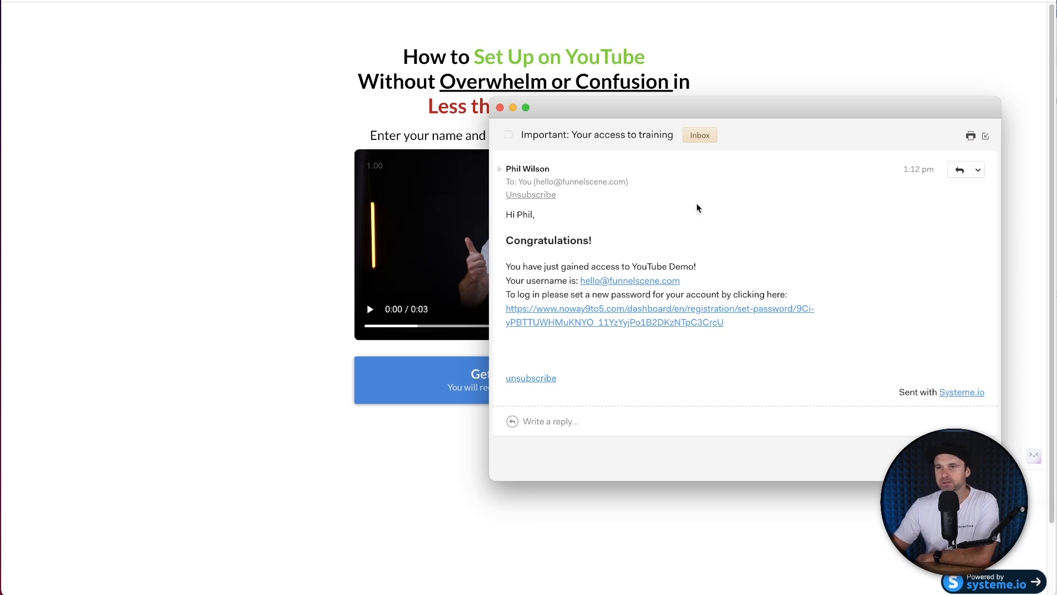
# - Read the course-access email, highlighting the set-new-password line, then close the mail window
pyautogui.moveTo(507, 266); pyautogui.dragTo(510, 263)
pyautogui.click(510, 261)
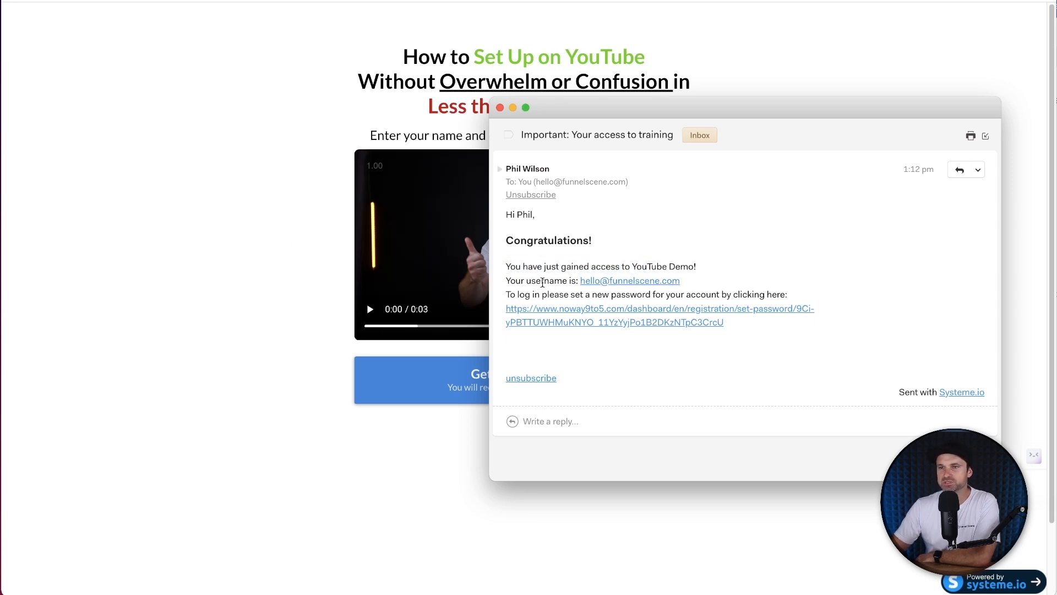
pyautogui.moveTo(595, 294); pyautogui.dragTo(825, 295)
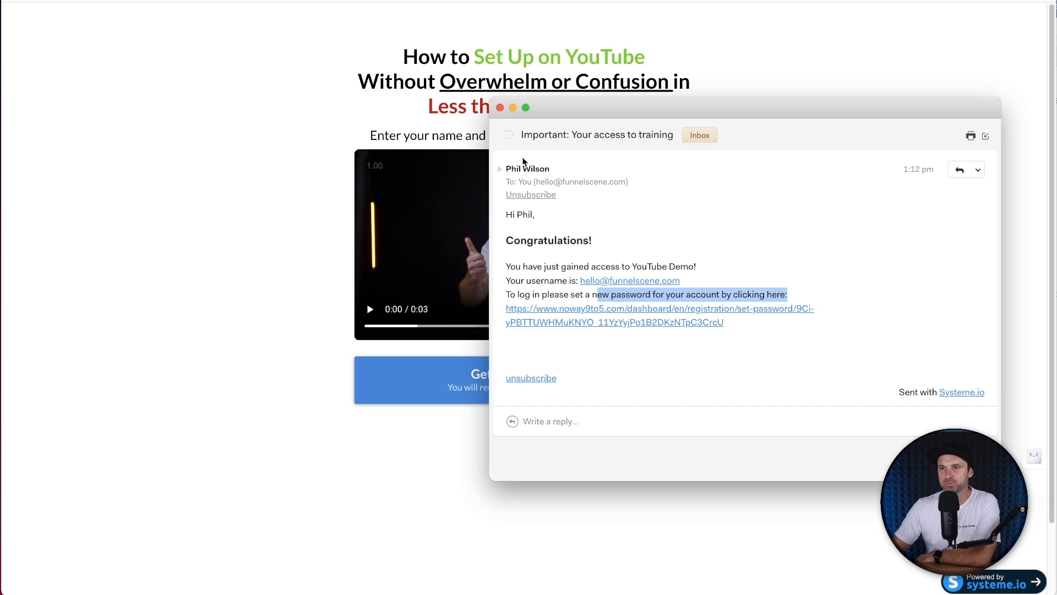
pyautogui.click(582, 349)
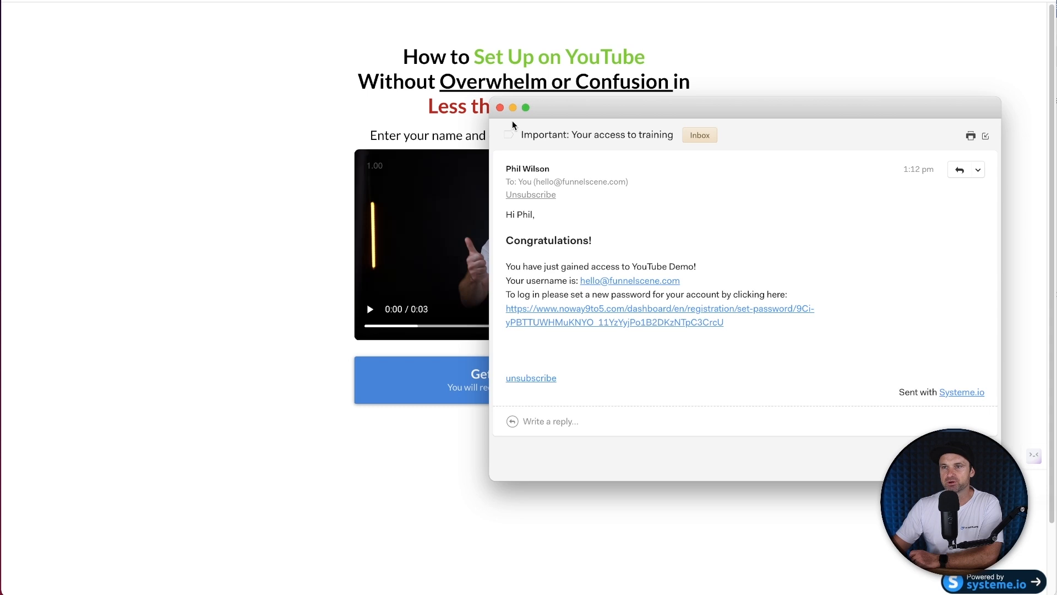
pyautogui.click(501, 108)
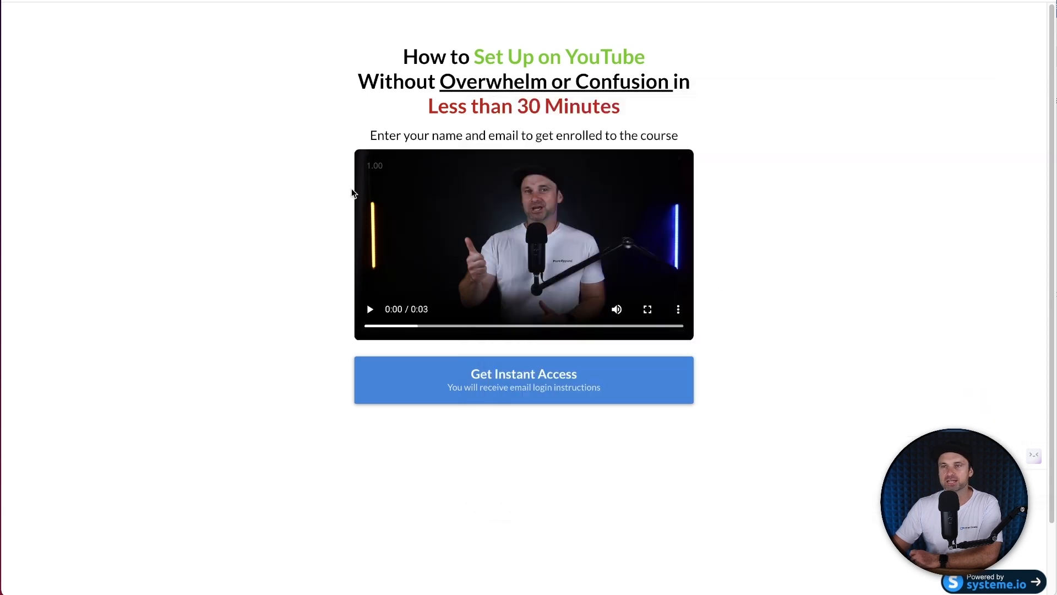
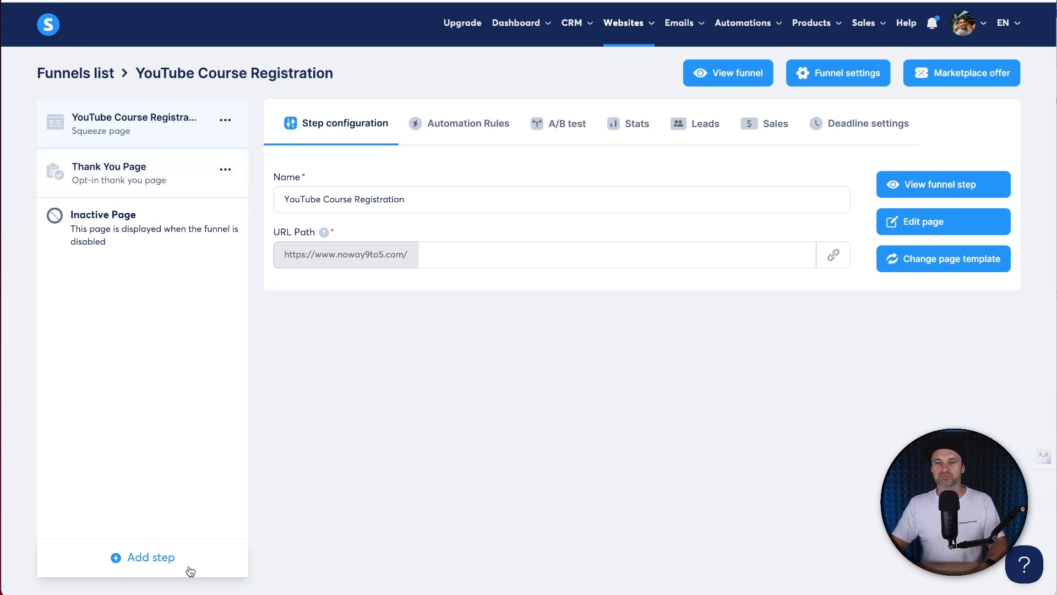
# - Add a Sales page step named 'YouTube Demo Sales Page' and move it above Thank You Page
pyautogui.click(157, 556)
pyautogui.click(416, 268)
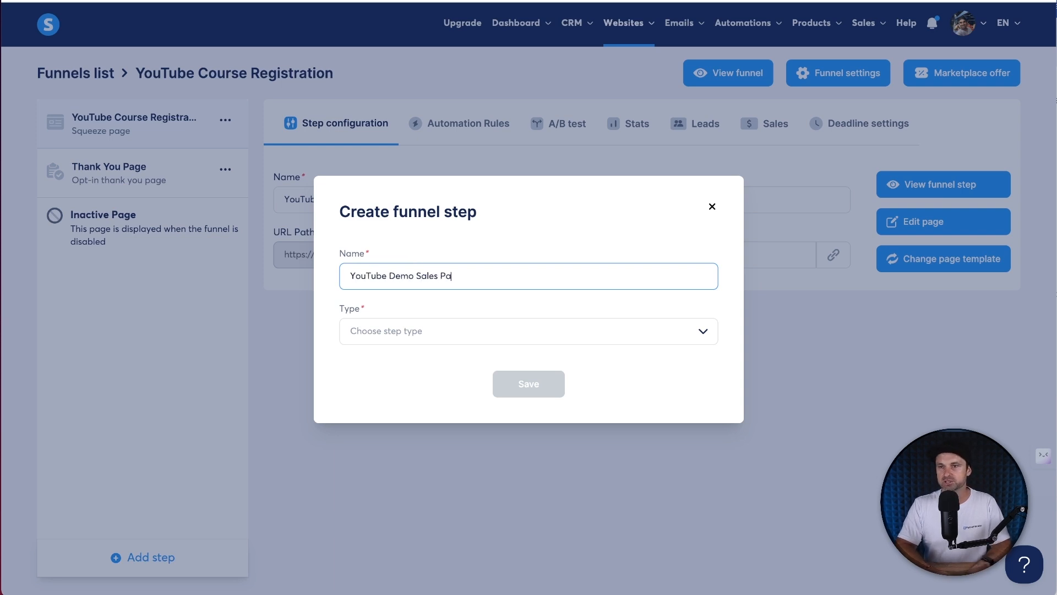
pyautogui.write('YouTube Demo Sales Page')
pyautogui.click(410, 322)
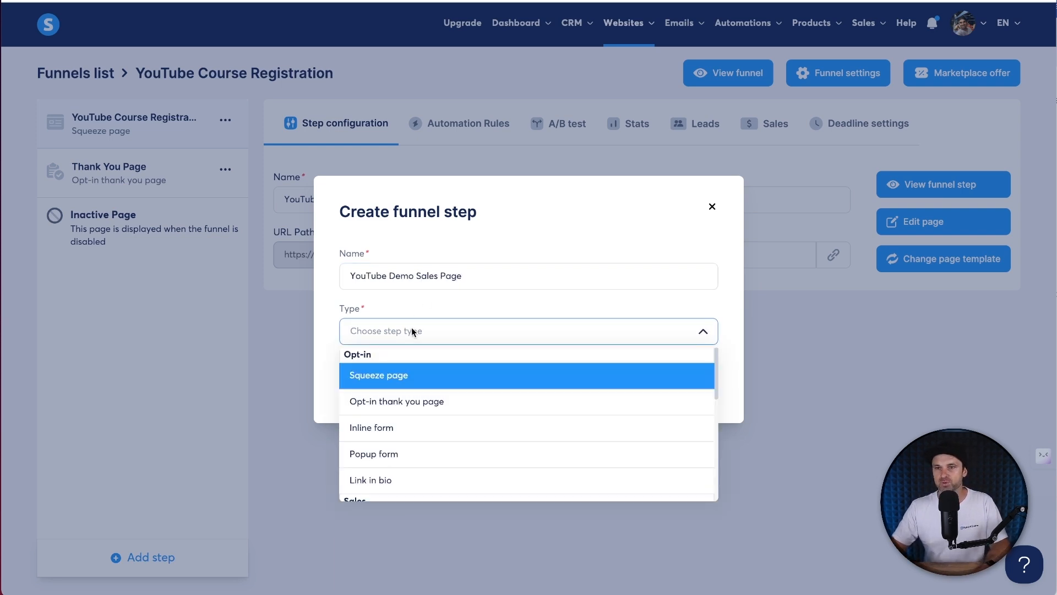
pyautogui.scroll(-2, 402, 435)
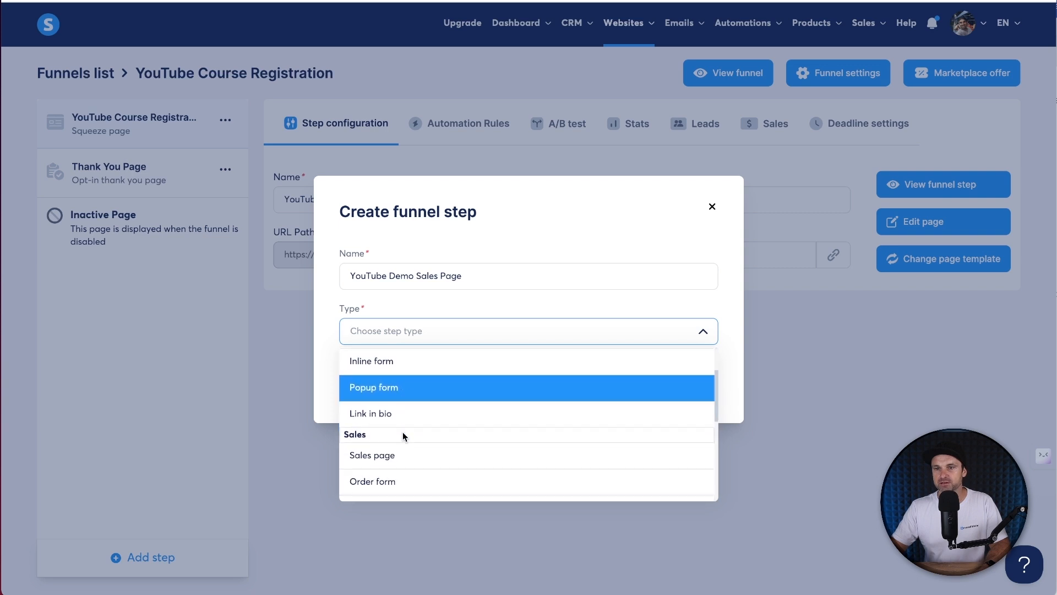
pyautogui.click(389, 455)
pyautogui.click(552, 382)
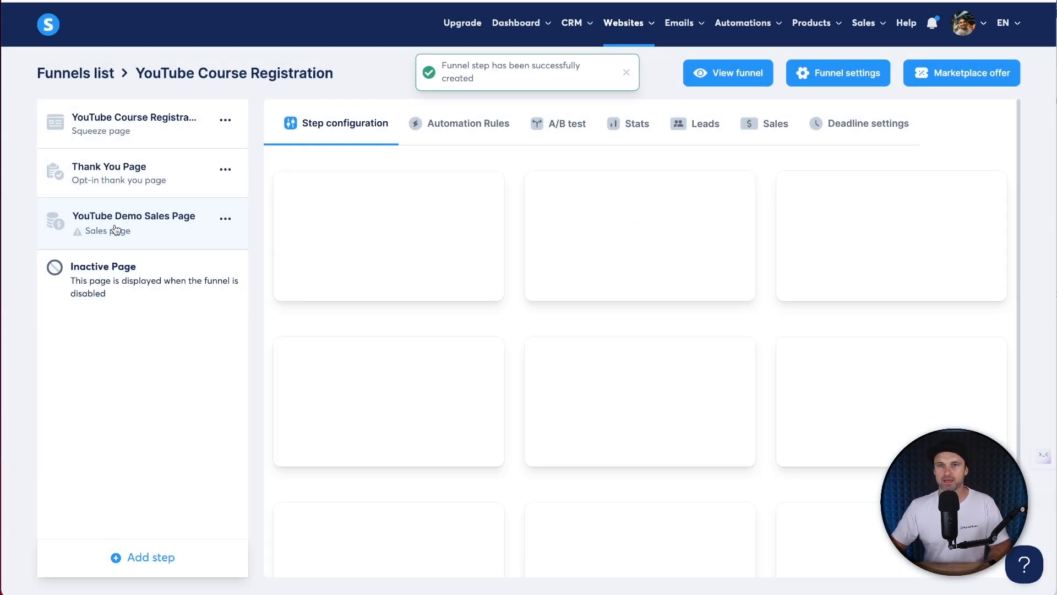
pyautogui.moveTo(118, 229); pyautogui.dragTo(128, 170)
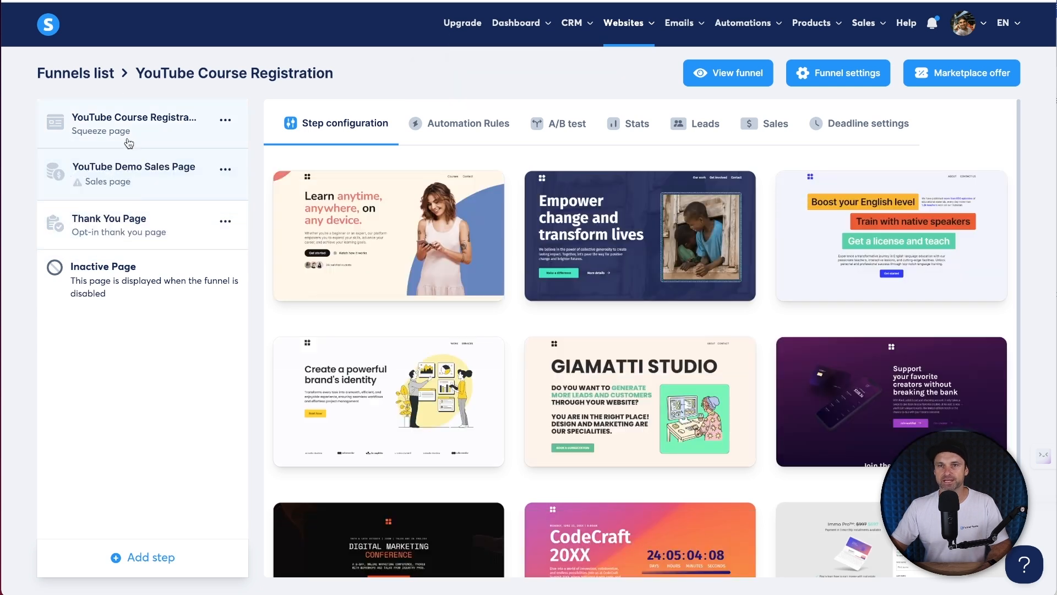
# - Apply the brand identity template, set URL path youtube-demo, and open the page editor
pyautogui.moveTo(396, 183)
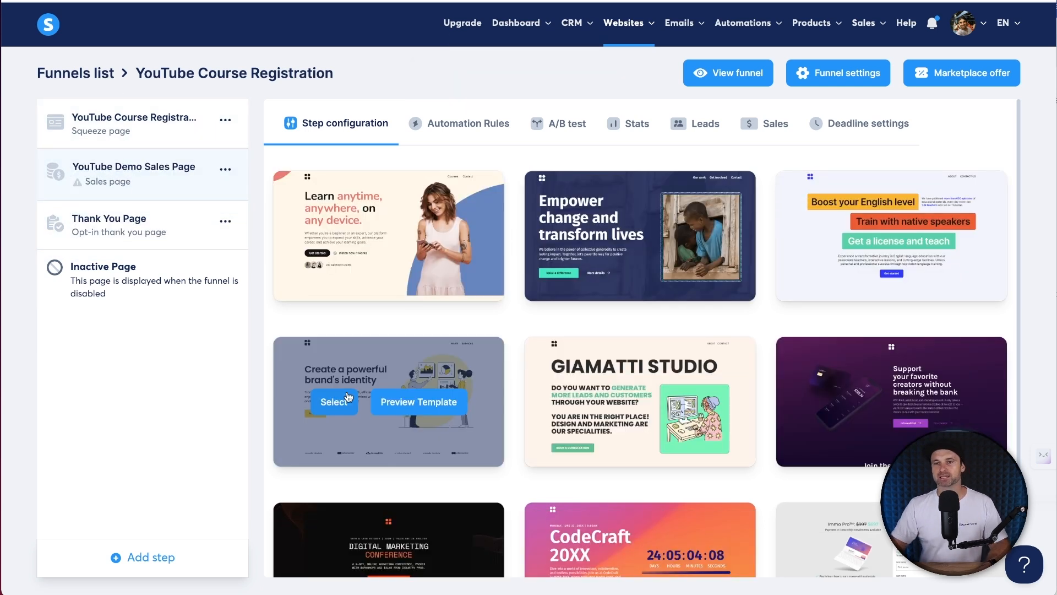
pyautogui.click(337, 401)
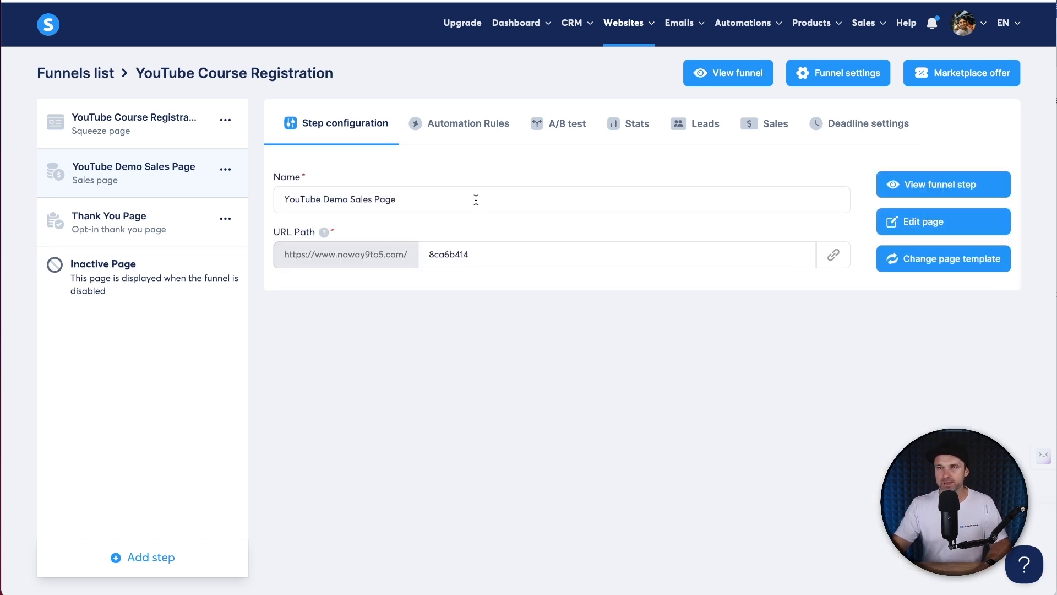
pyautogui.doubleClick(477, 245)
pyautogui.write('youtube-demo')
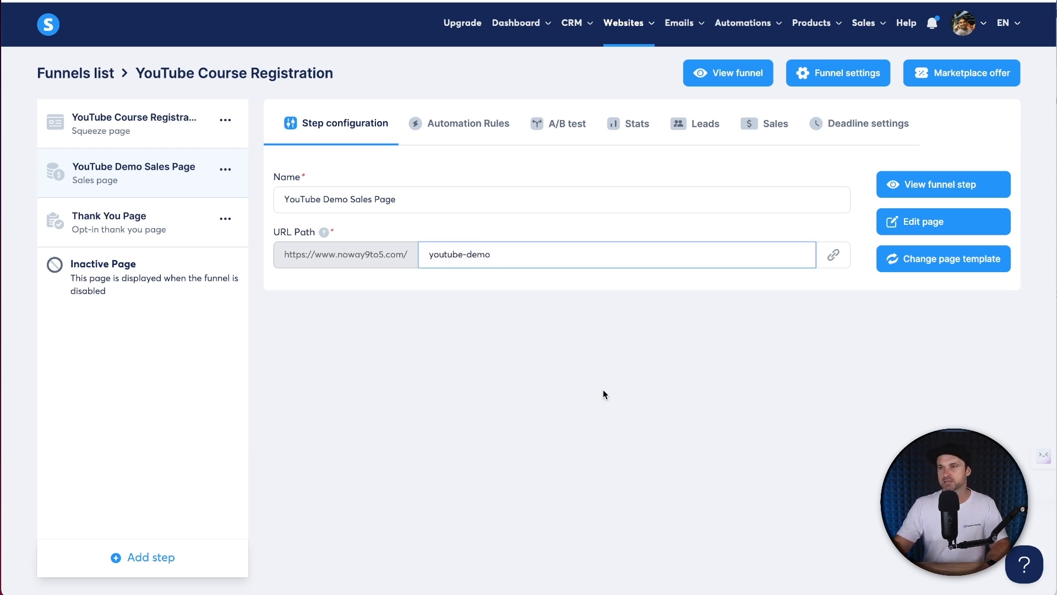
pyautogui.click(945, 228)
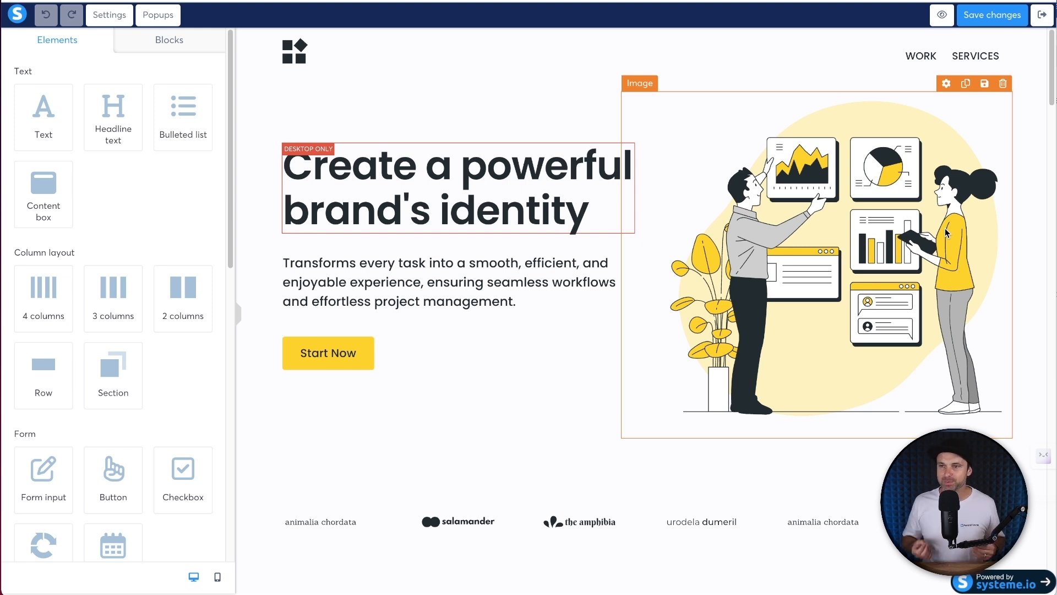
# - Scroll through the sales page template and save it
pyautogui.scroll(-2, 953, 253)
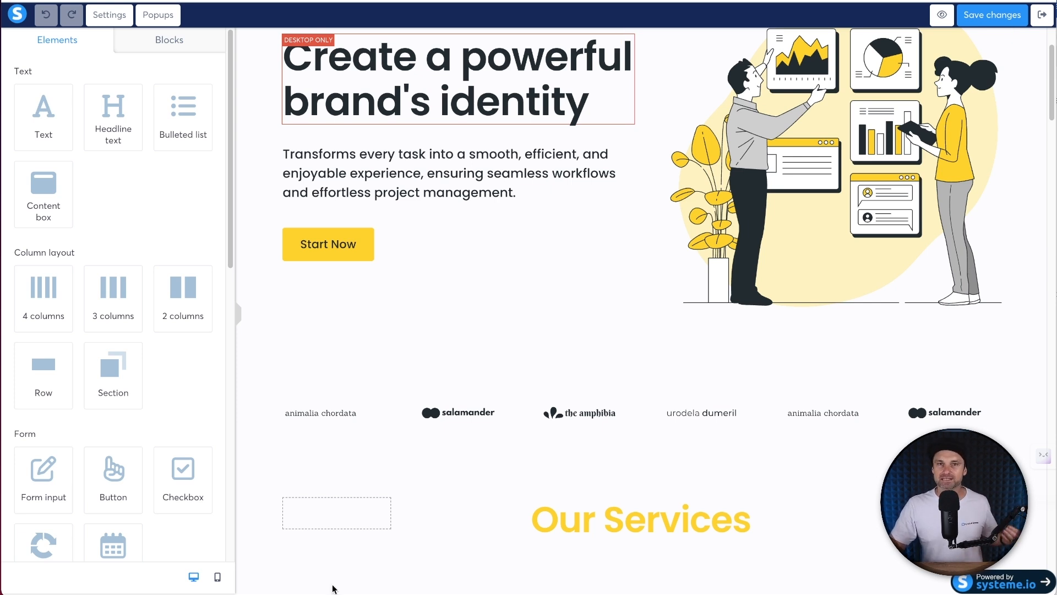
pyautogui.scroll(-14, 333, 588)
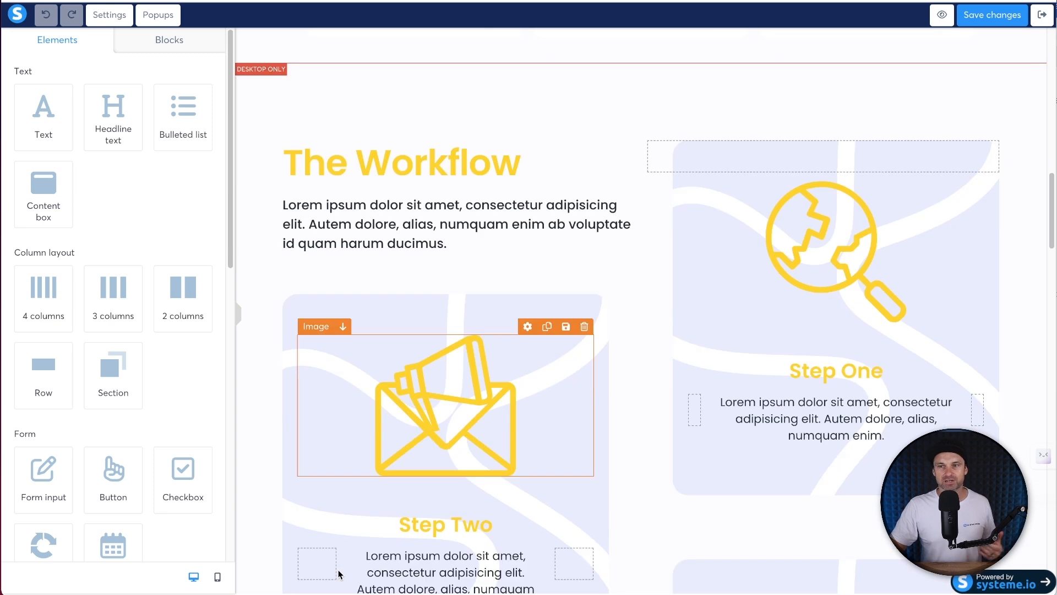
pyautogui.scroll(-20, 341, 570)
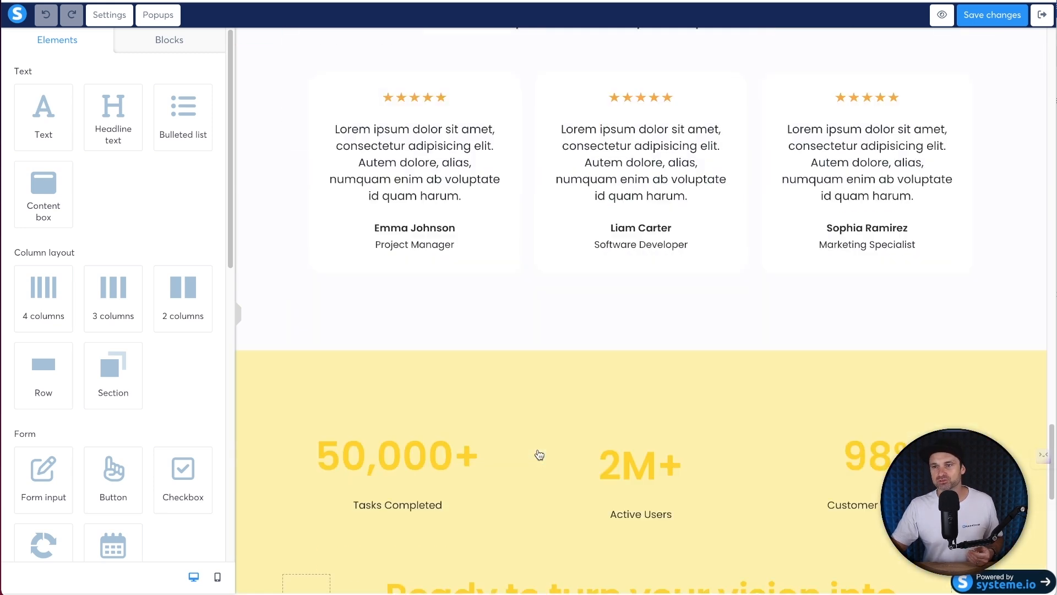
pyautogui.scroll(-12, 539, 454)
pyautogui.scroll(14, 614, 208)
pyautogui.scroll(20, 623, 172)
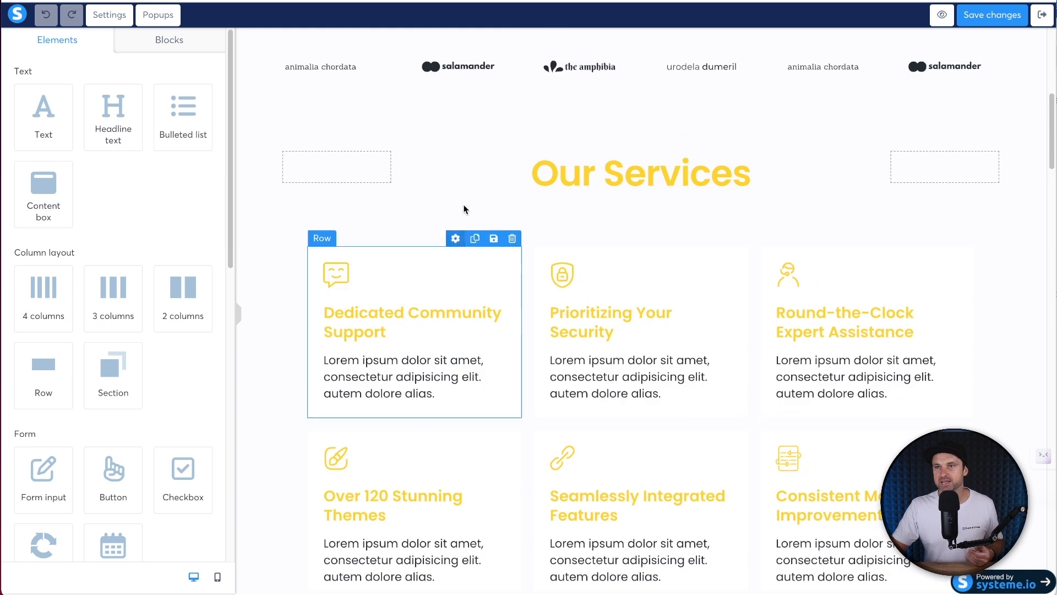
pyautogui.scroll(9, 464, 209)
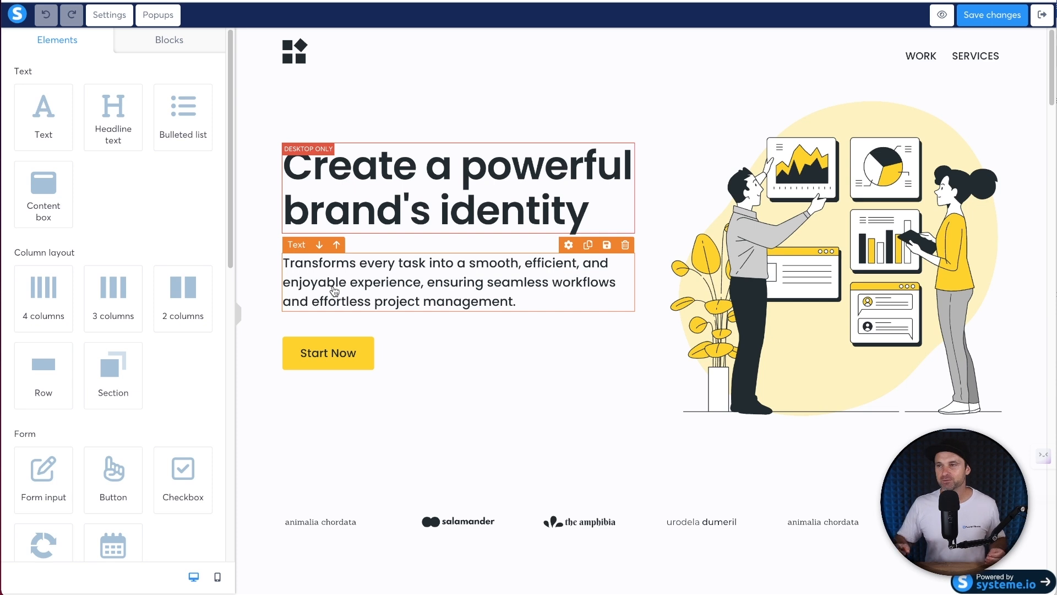
pyautogui.click(990, 15)
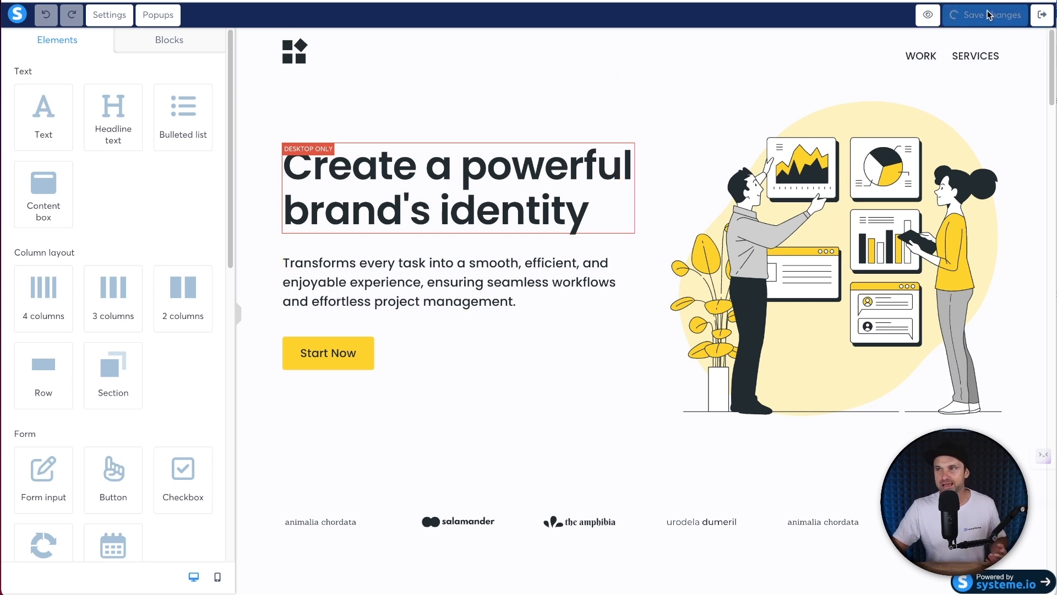
# - Set the hero Start Now button's click action to Next step URL
pyautogui.click(342, 354)
pyautogui.click(138, 99)
pyautogui.click(138, 99)
pyautogui.click(136, 99)
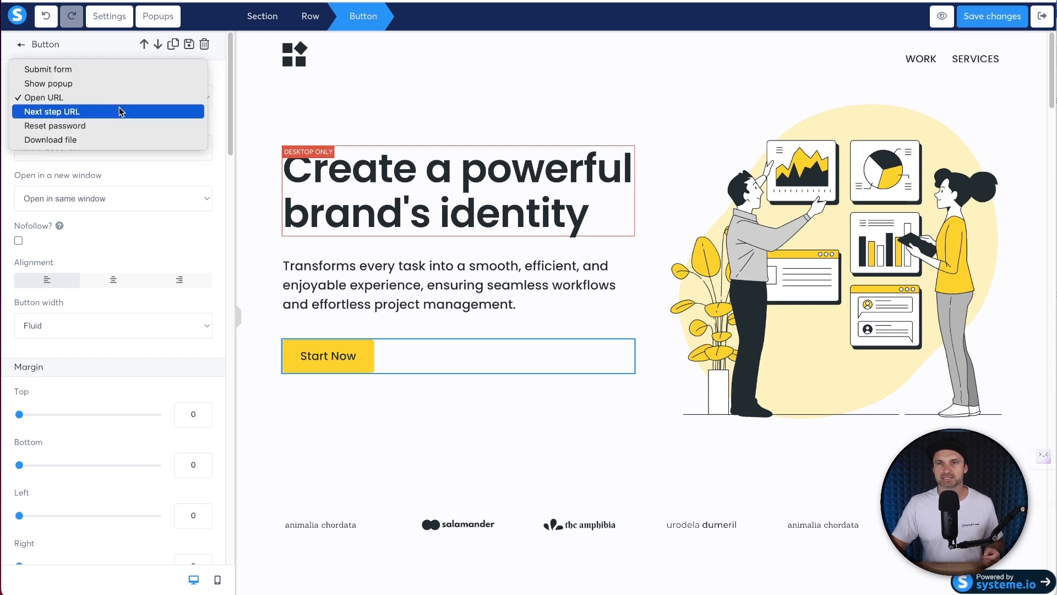
pyautogui.click(120, 112)
pyautogui.click(564, 406)
# - Point the bottom Start now button to Next step URL, save, and exit the editor
pyautogui.scroll(-15, 814, 371)
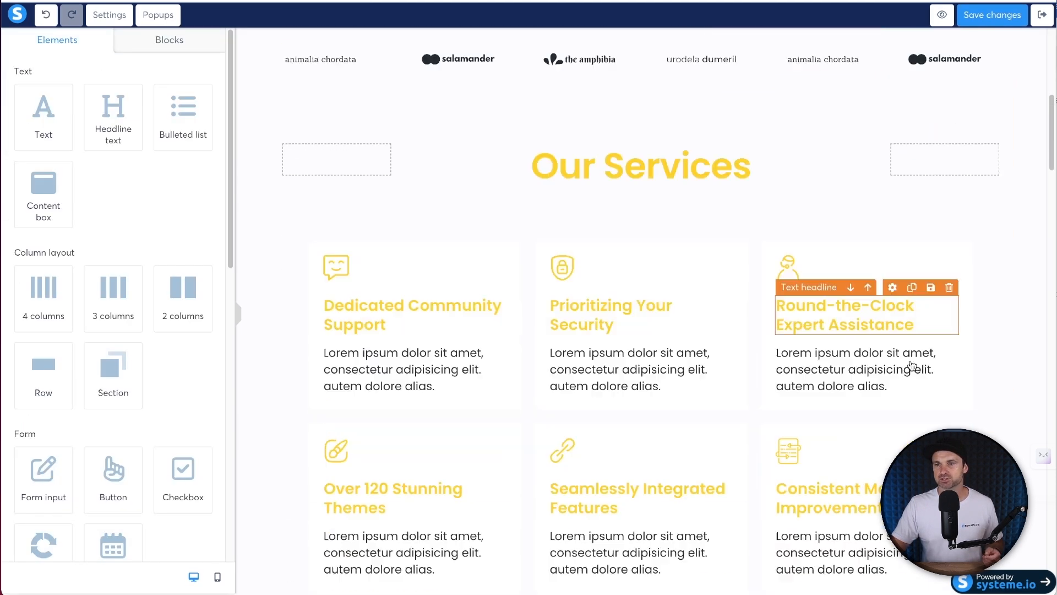
pyautogui.scroll(-15, 810, 351)
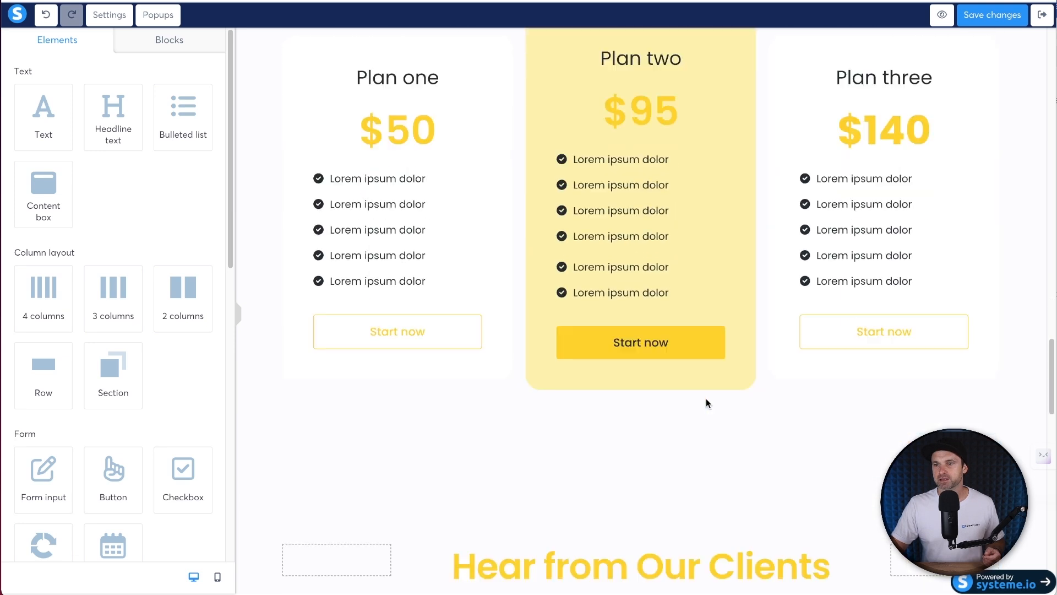
pyautogui.scroll(2, 826, 386)
pyautogui.scroll(-15, 548, 448)
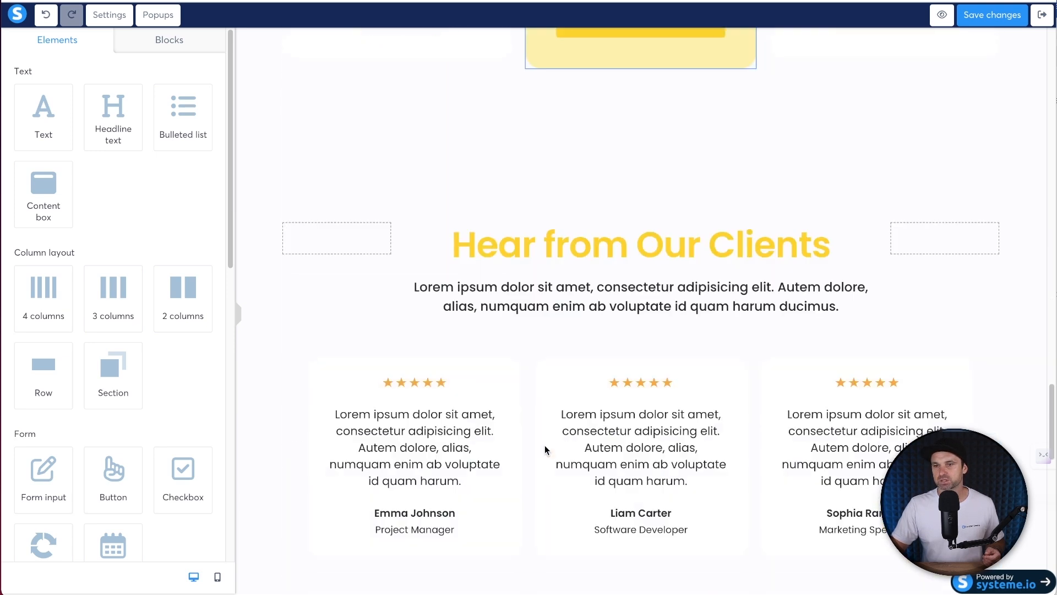
pyautogui.click(692, 503)
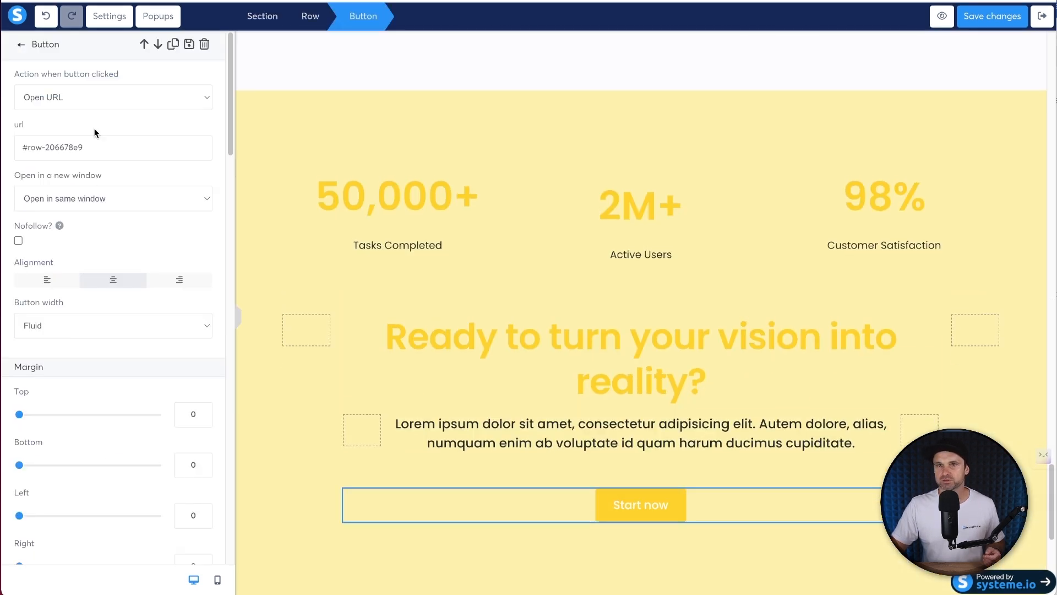
pyautogui.click(91, 105)
pyautogui.click(87, 111)
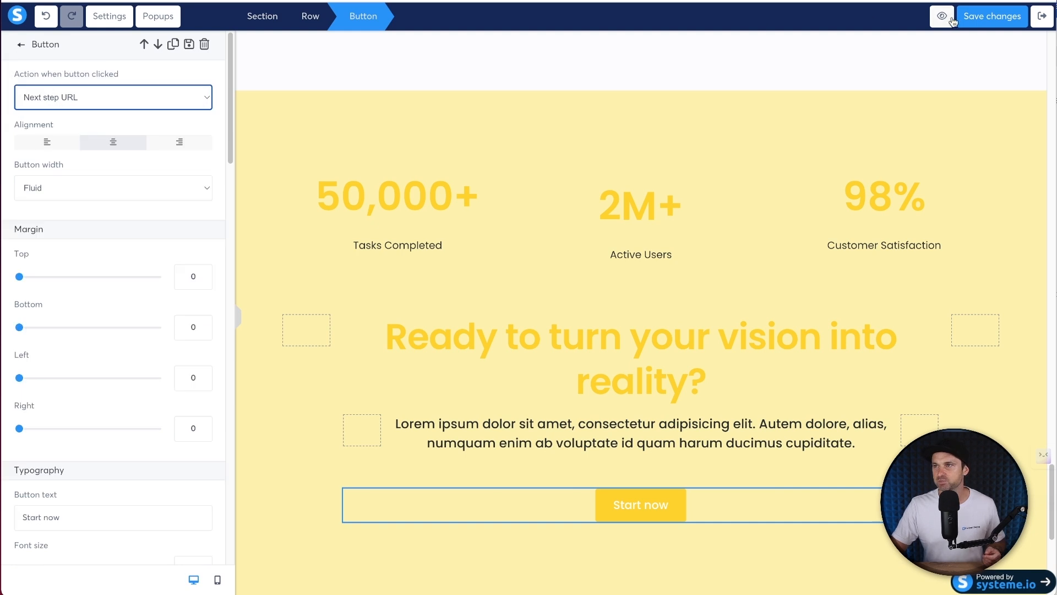
pyautogui.click(974, 19)
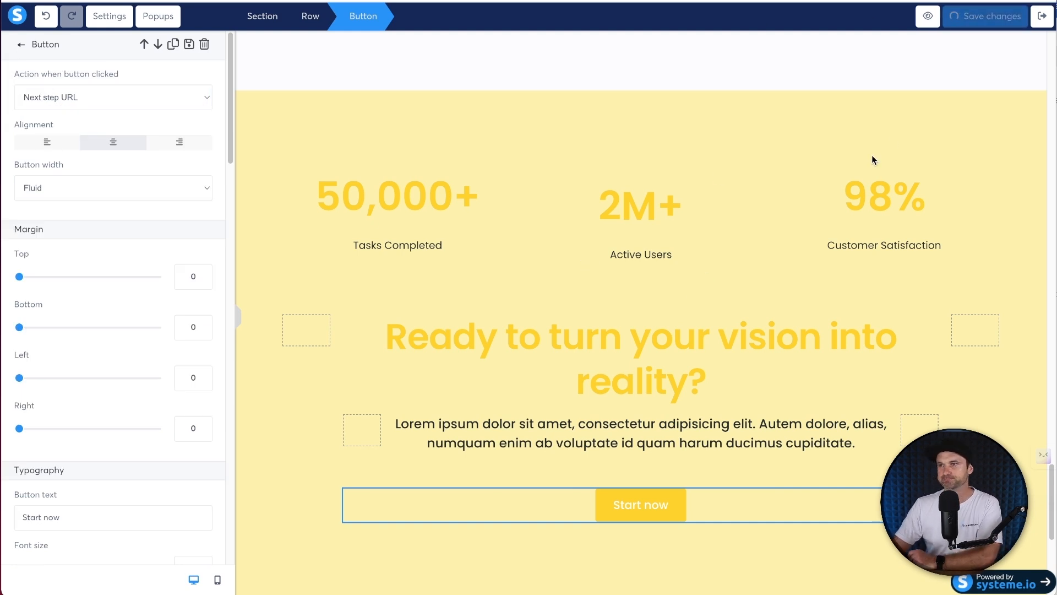
pyautogui.click(1043, 20)
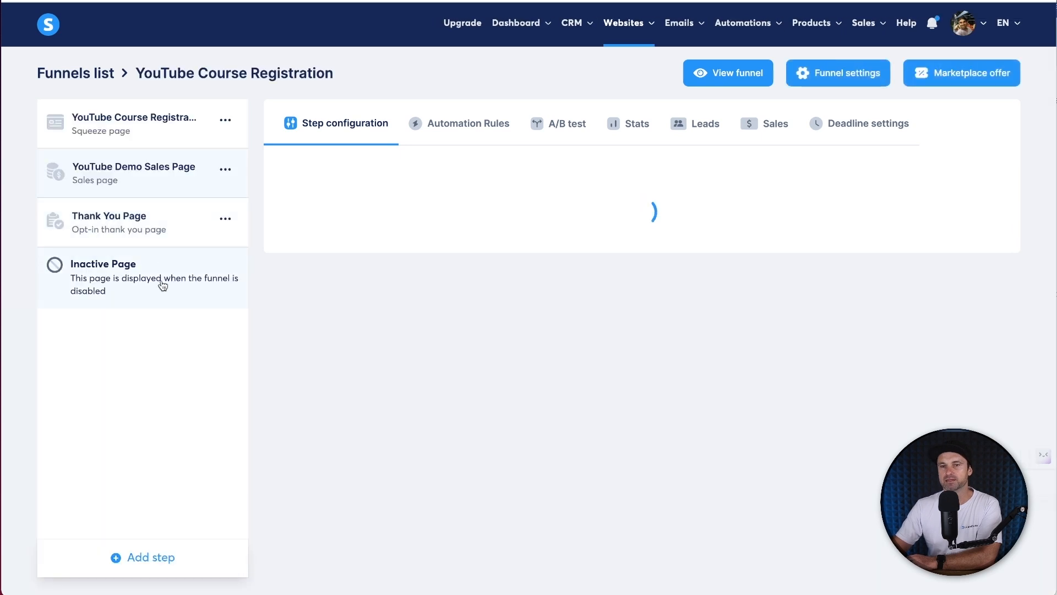
# - Add an Order form step named Youtube Demo Order and place it above Thank You Page
pyautogui.click(138, 559)
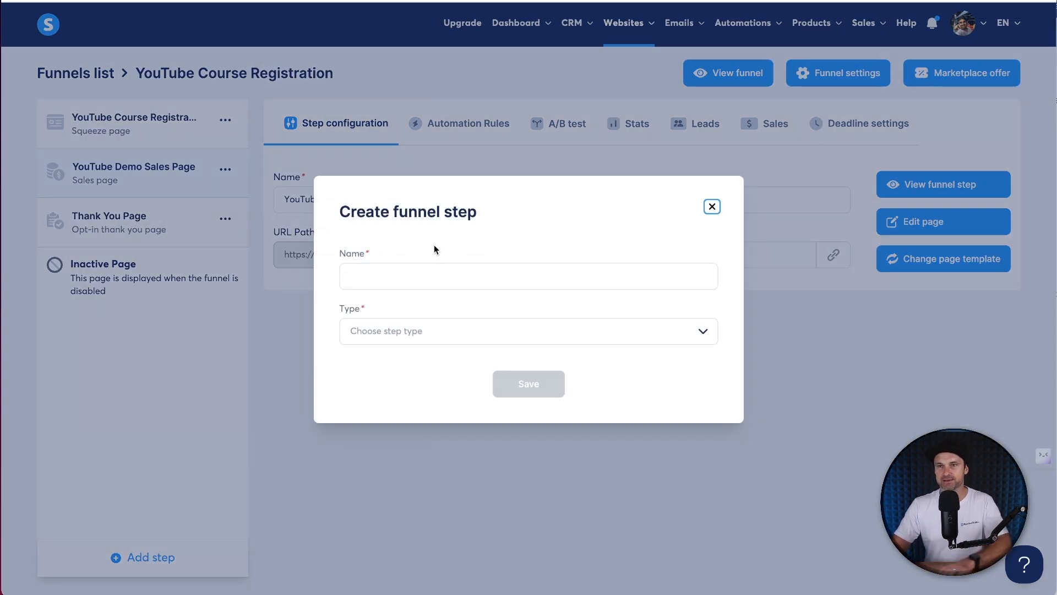
pyautogui.click(433, 264)
pyautogui.write('YouTU')
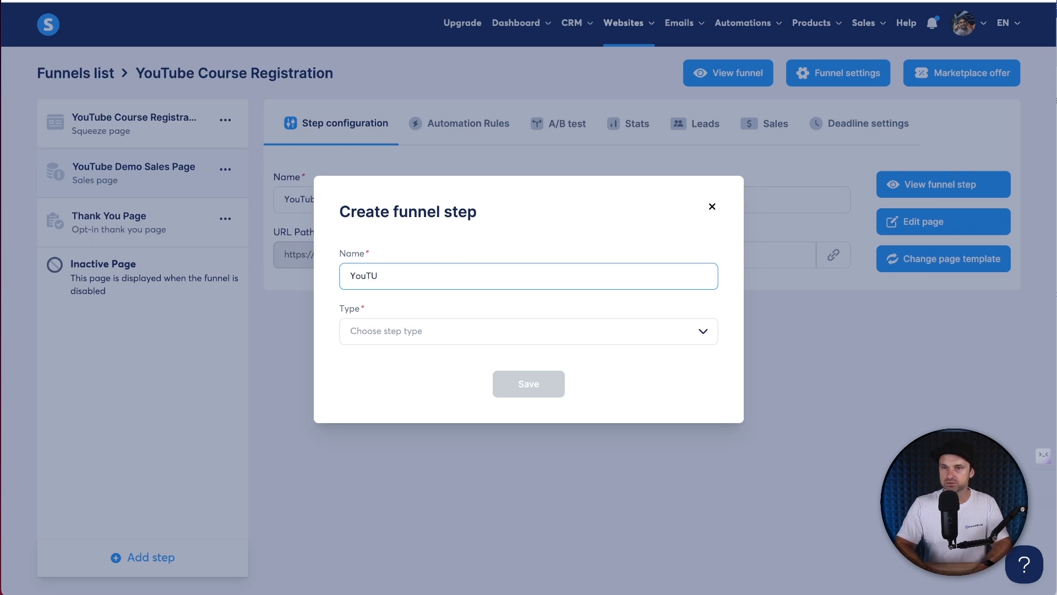
pyautogui.write('btube Demo Order')
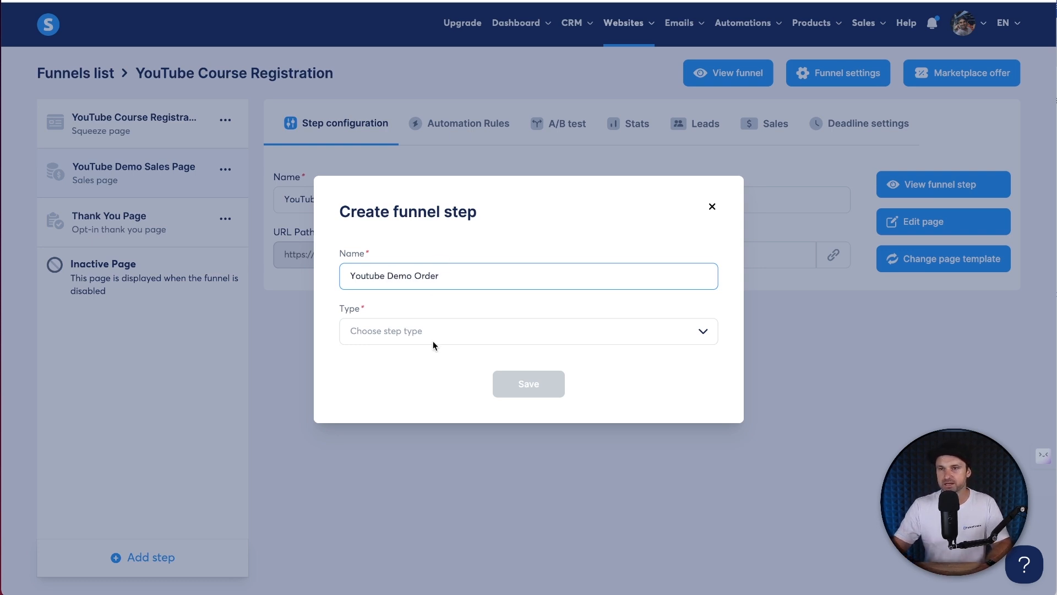
pyautogui.click(433, 333)
pyautogui.scroll(-3, 415, 447)
pyautogui.click(404, 456)
pyautogui.click(512, 382)
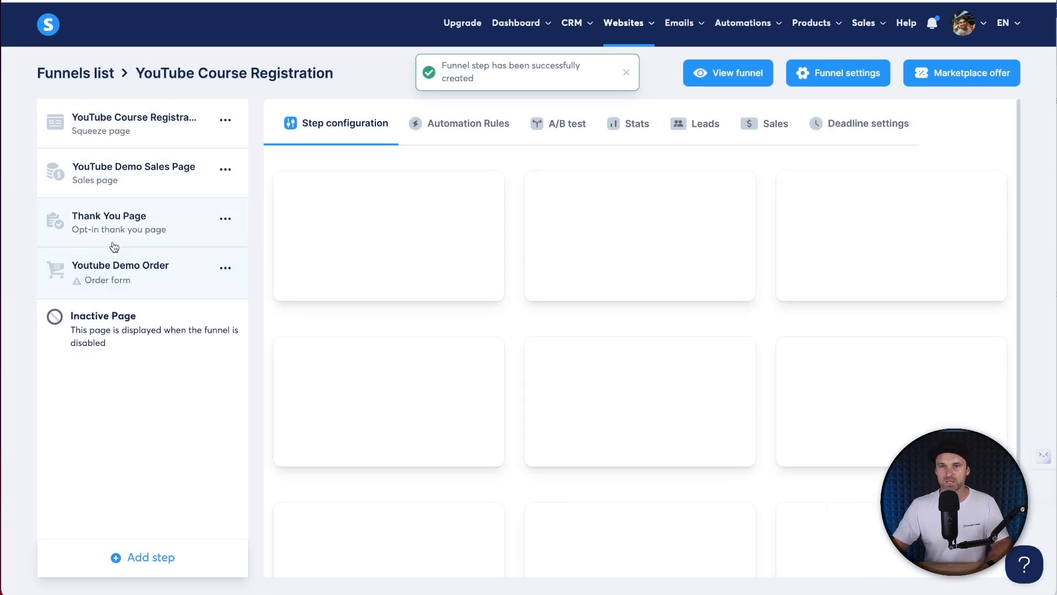
pyautogui.moveTo(106, 278); pyautogui.dragTo(164, 177)
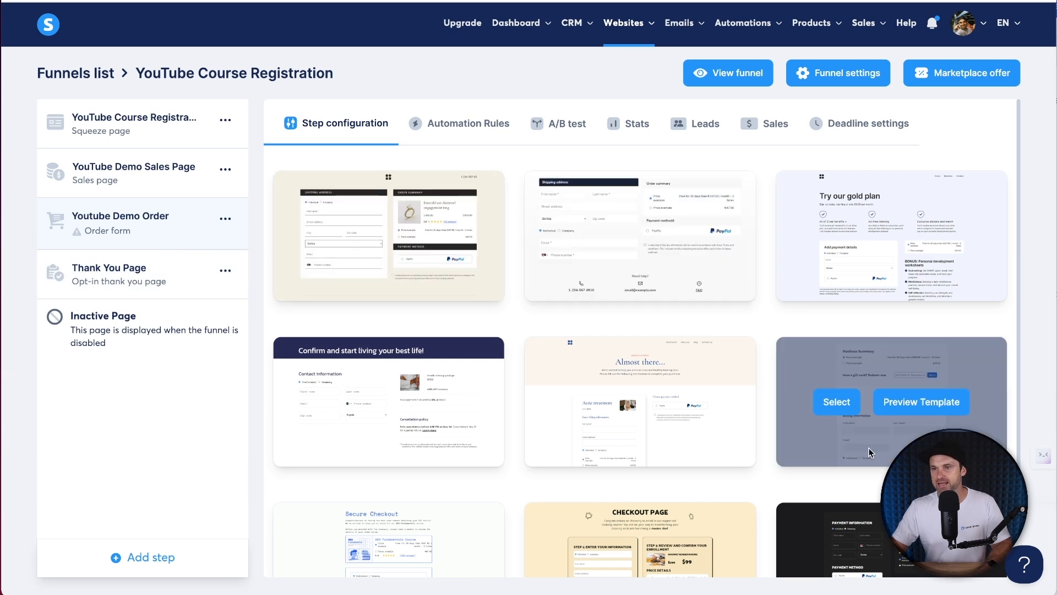
# - Choose the 'Almost there...' checkout template for the order step
pyautogui.scroll(-2, 752, 387)
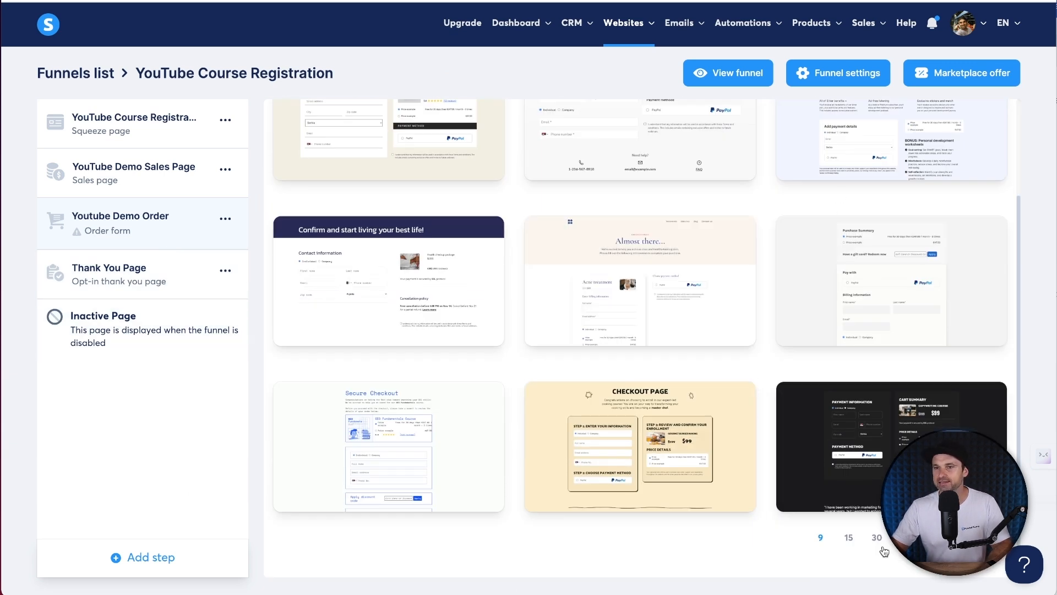
pyautogui.scroll(2, 856, 238)
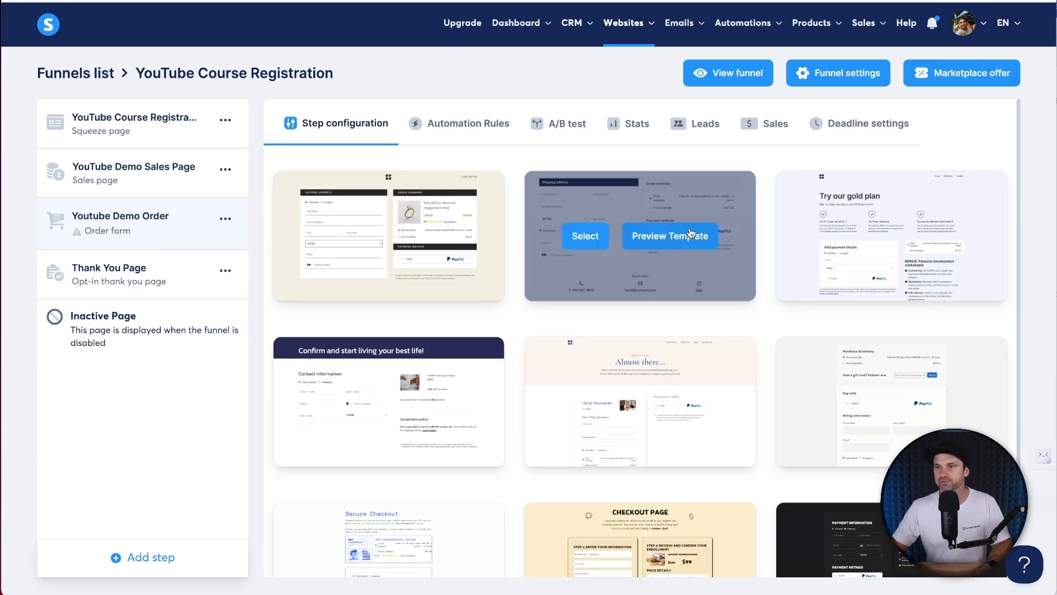
pyautogui.scroll(-2, 881, 419)
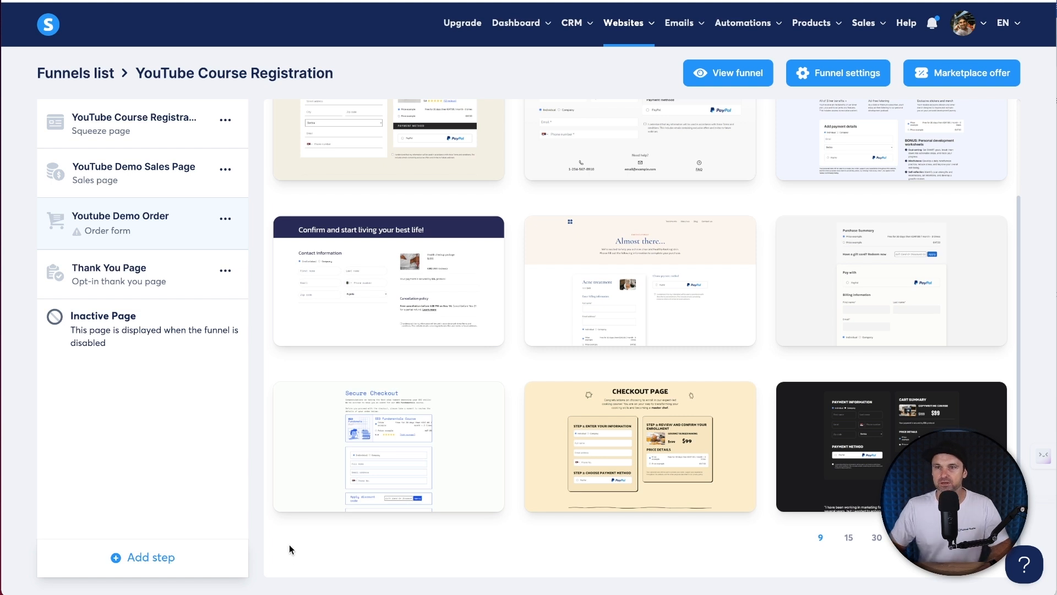
pyautogui.scroll(3, 289, 544)
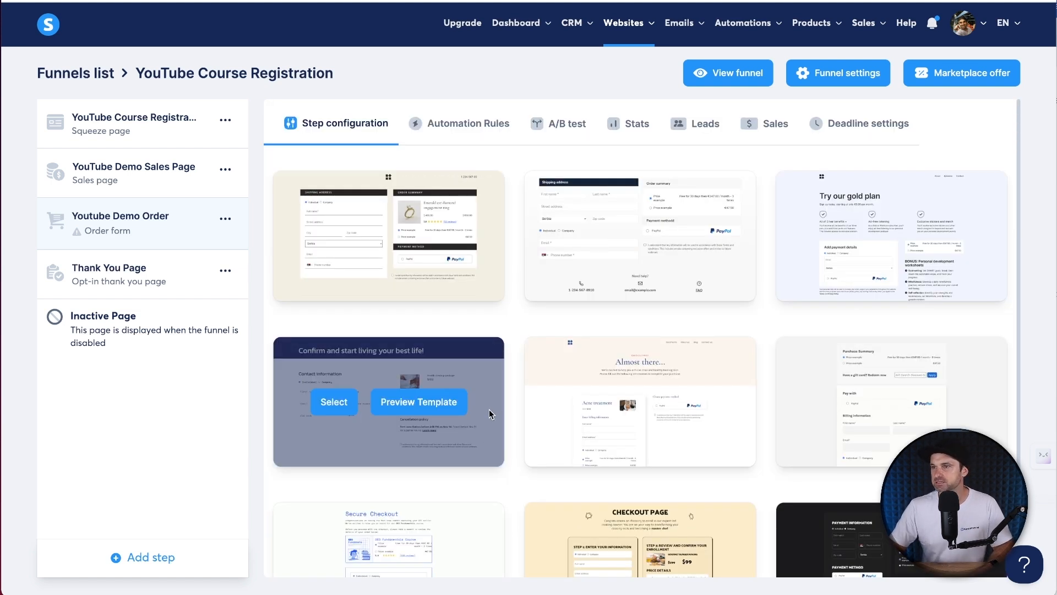
pyautogui.scroll(-3, 288, 527)
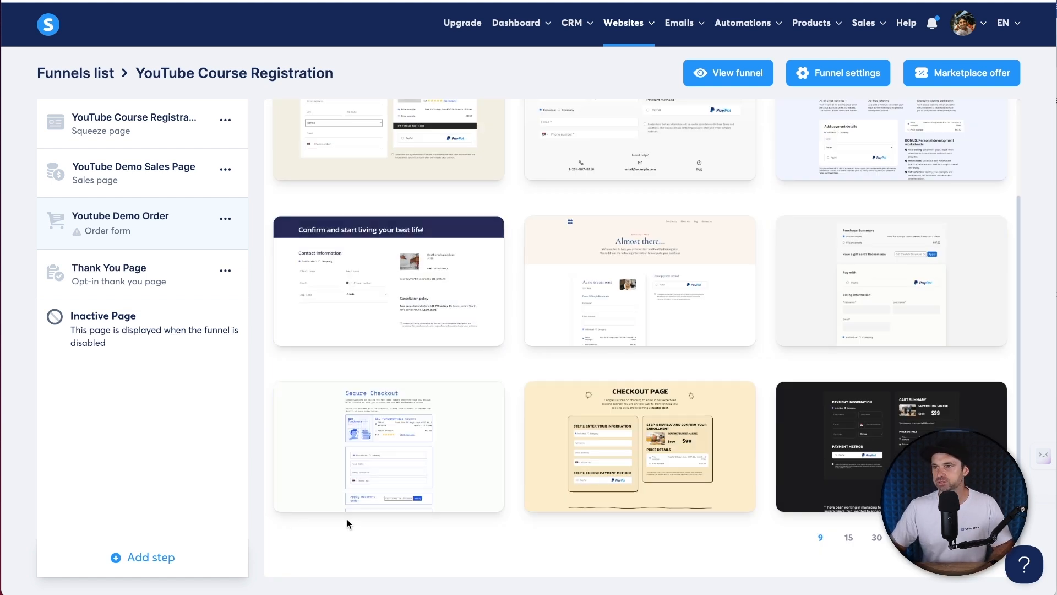
pyautogui.moveTo(455, 511)
pyautogui.moveTo(592, 283)
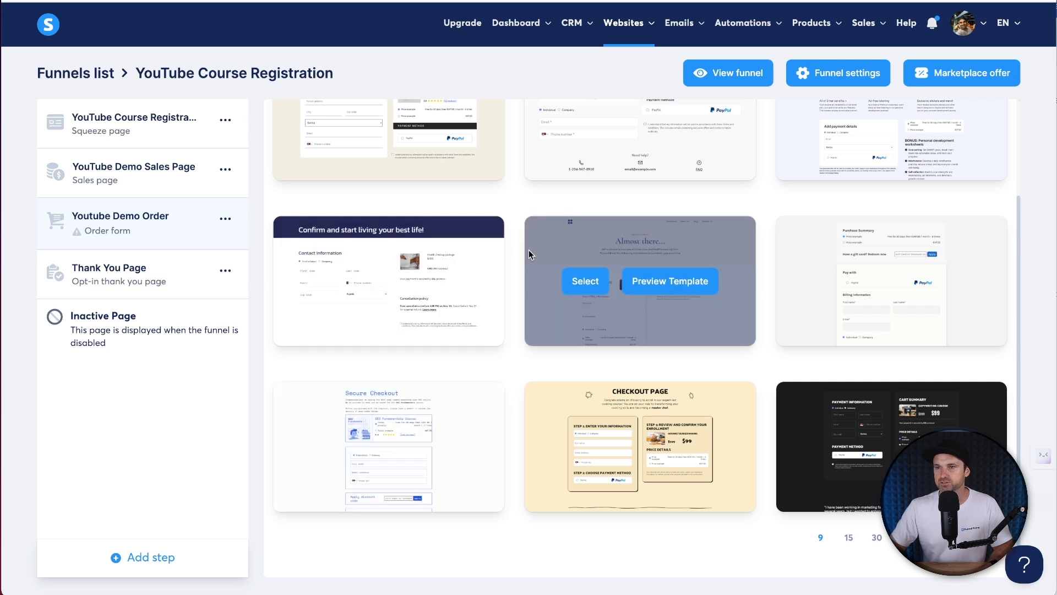
pyautogui.click(595, 283)
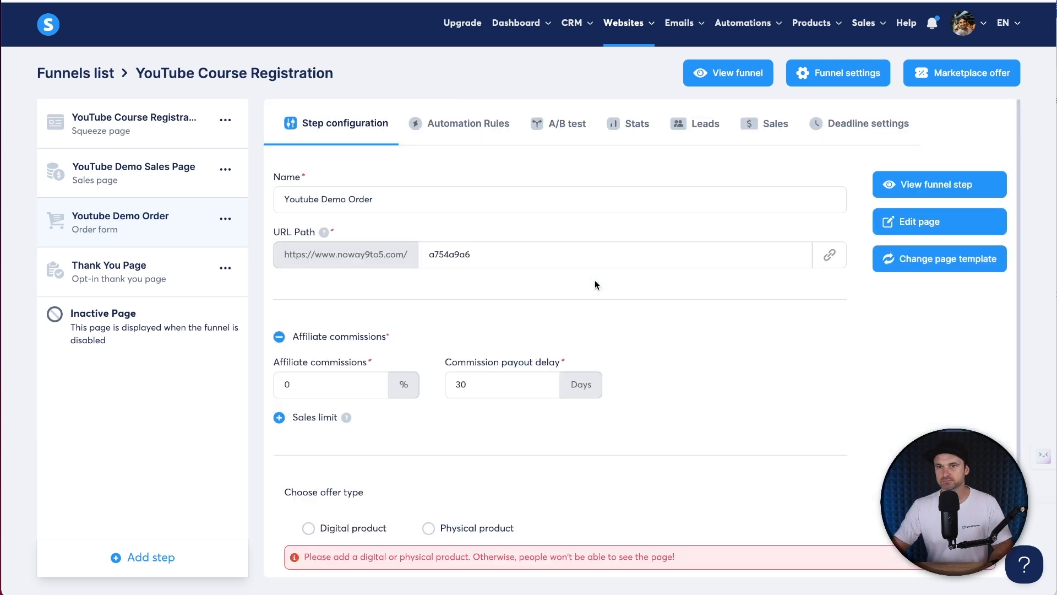
# - Change the order step's URL path to youtube-demo-order
pyautogui.doubleClick(523, 253)
pyautogui.write('youtube-demo-order')
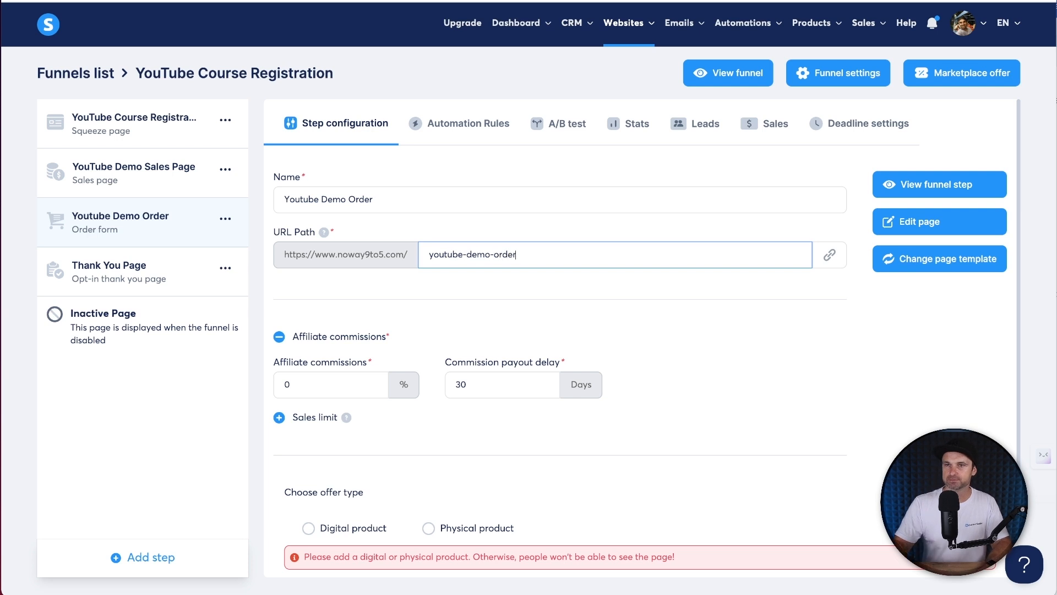
pyautogui.click(524, 284)
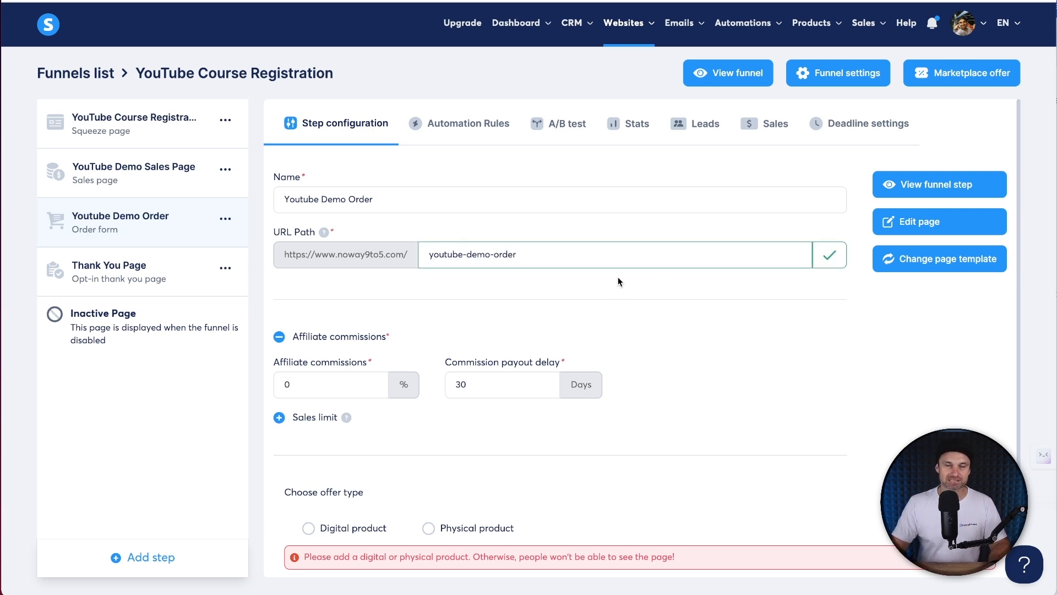
# - Preview the live checkout page, then return to the order step settings
pyautogui.click(910, 184)
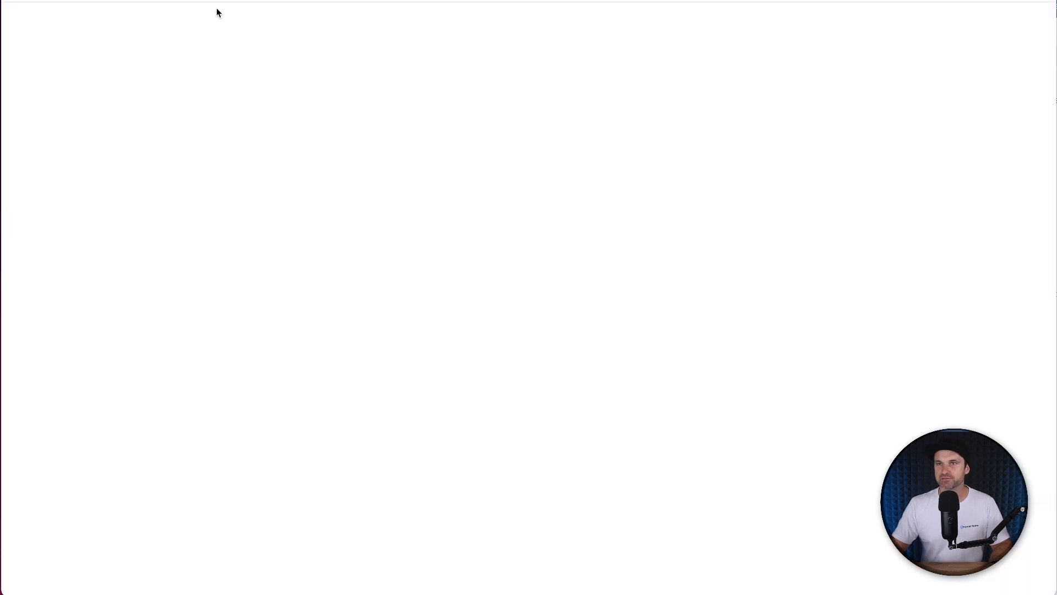
pyautogui.scroll(-4, 369, 292)
pyautogui.scroll(5, 2, 207)
pyautogui.moveTo(354, 89); pyautogui.dragTo(701, 229)
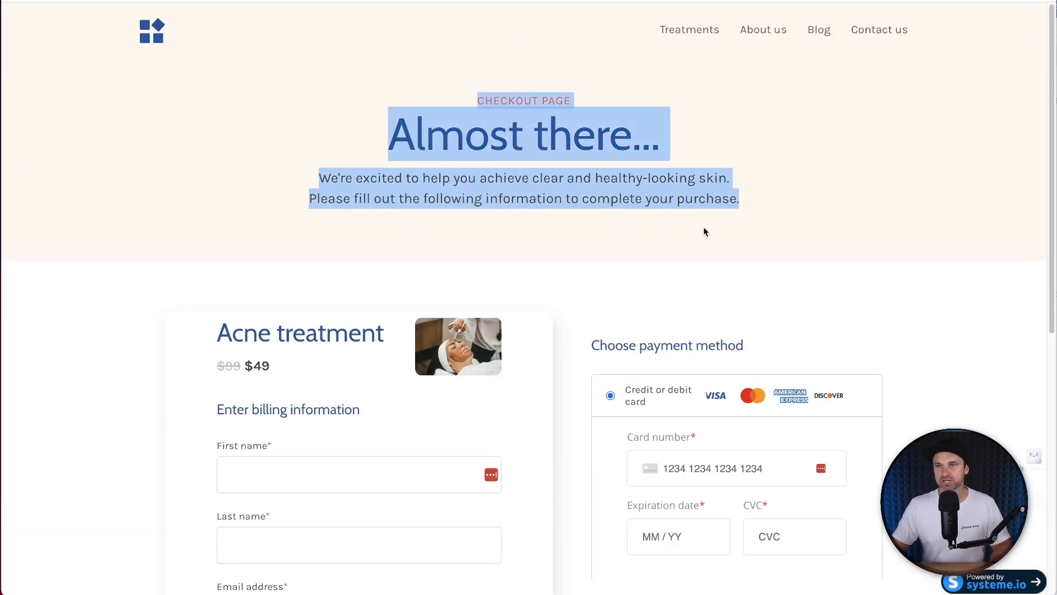
pyautogui.click(702, 229)
pyautogui.scroll(-4, 706, 232)
pyautogui.scroll(-3, 706, 232)
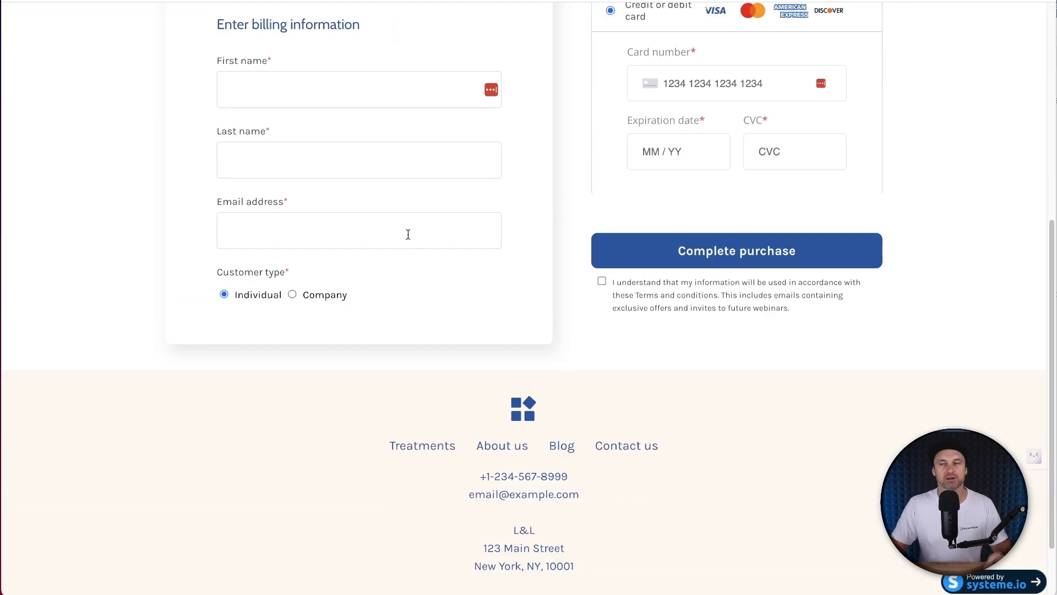
pyautogui.scroll(7, 408, 234)
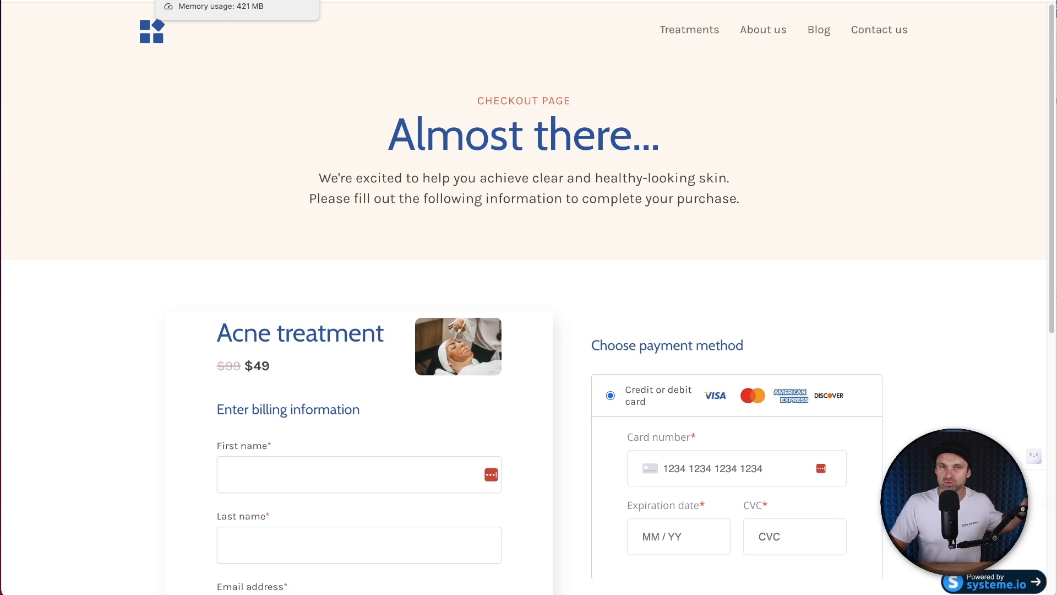
pyautogui.click(304, 0)
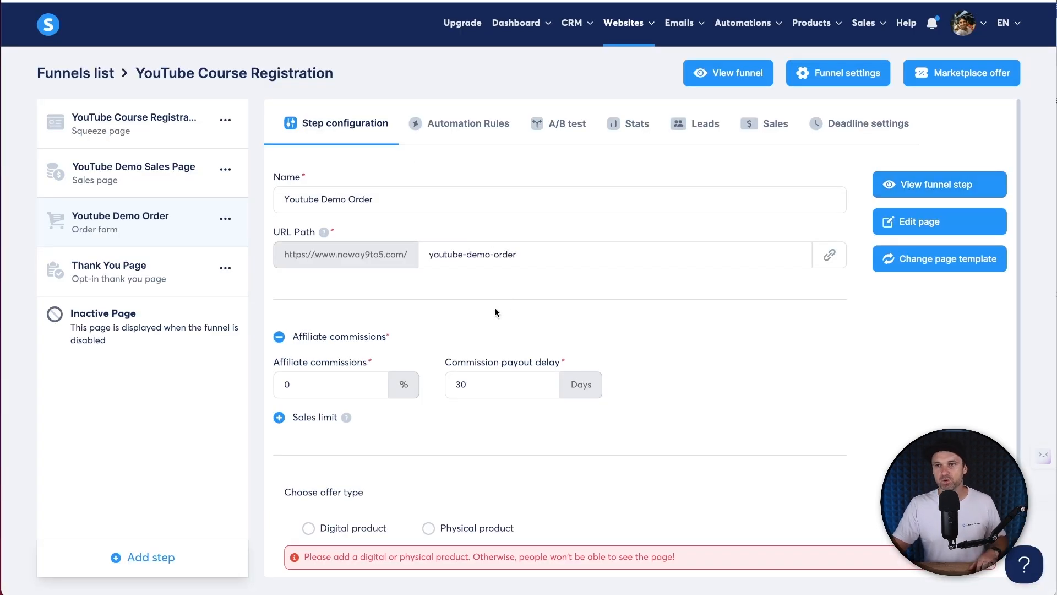
pyautogui.scroll(-3, 495, 304)
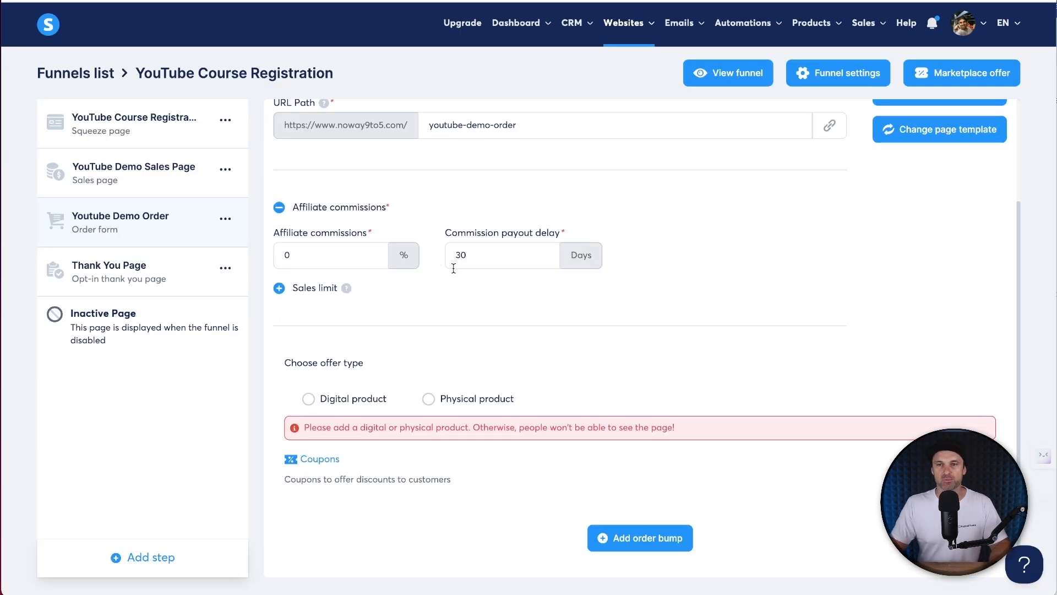
pyautogui.scroll(3, 398, 286)
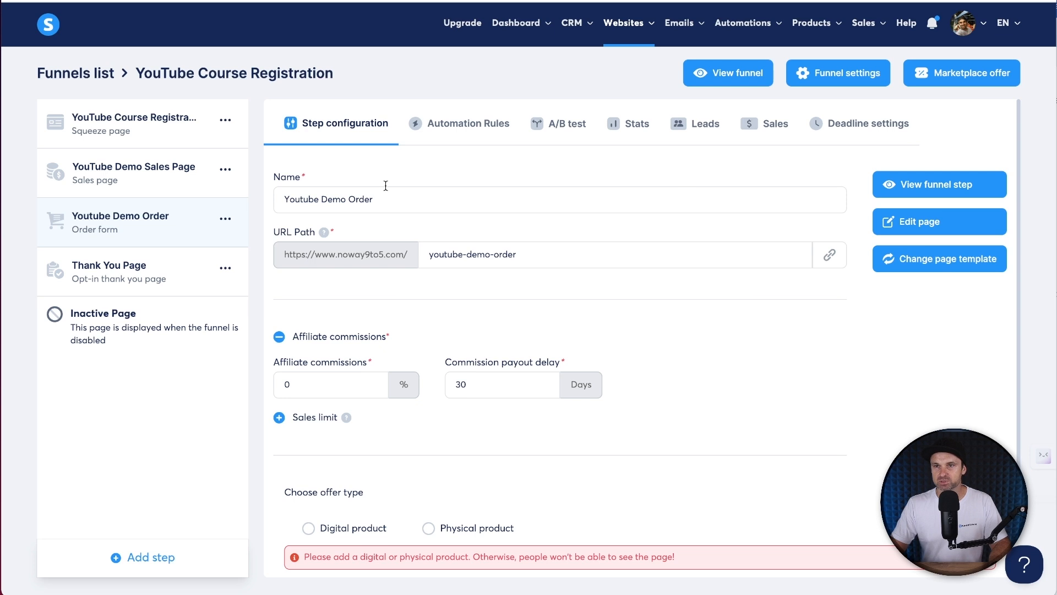
pyautogui.scroll(-2, 611, 336)
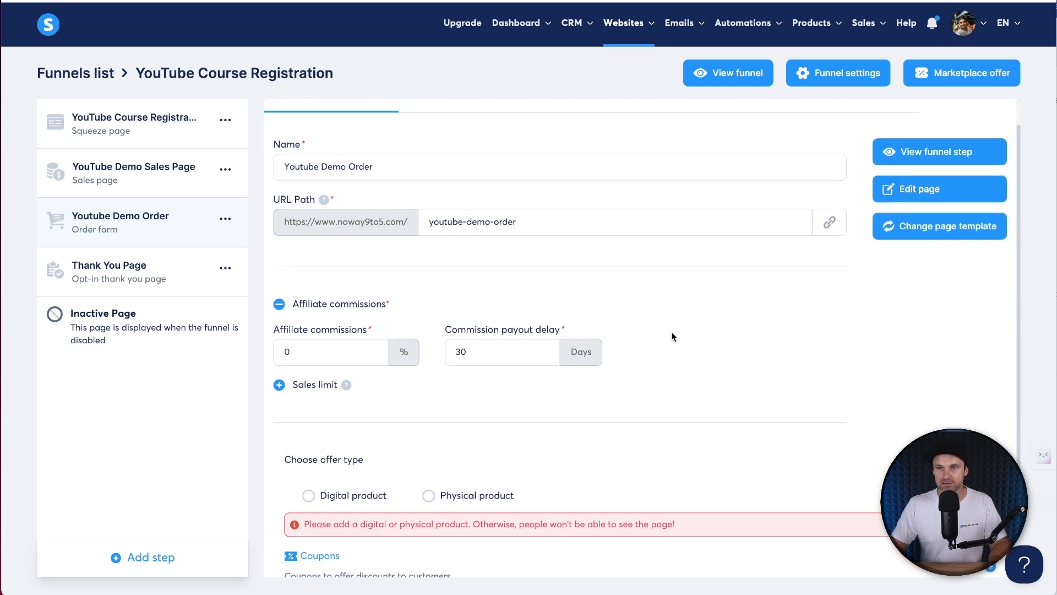
# - Make the offer a digital product and start a new product named 'YouTube Demo Course'
pyautogui.moveTo(283, 394); pyautogui.dragTo(363, 394)
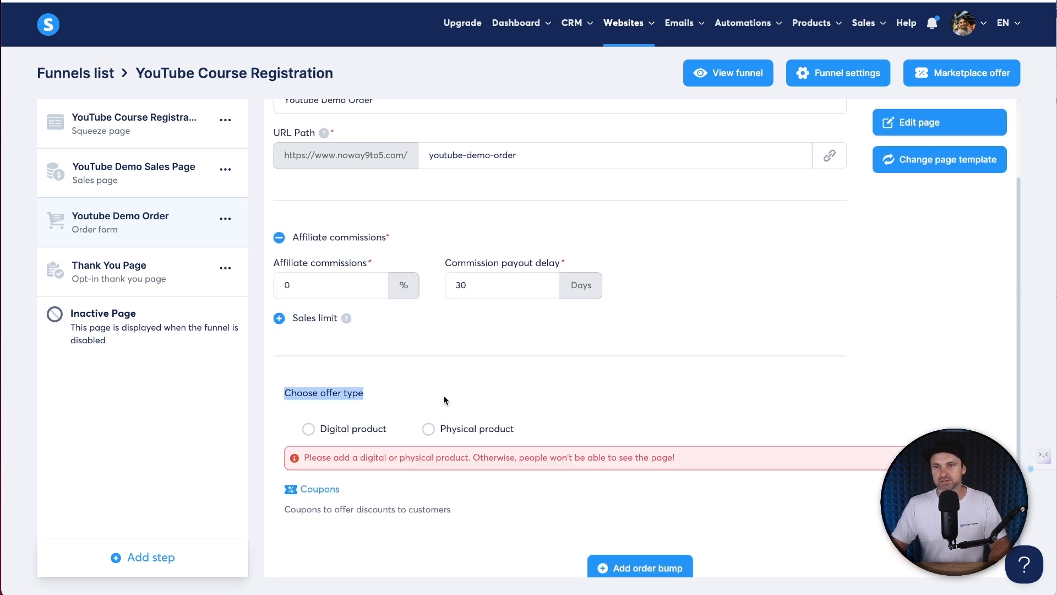
pyautogui.click(446, 398)
pyautogui.scroll(-1, 446, 397)
pyautogui.click(309, 400)
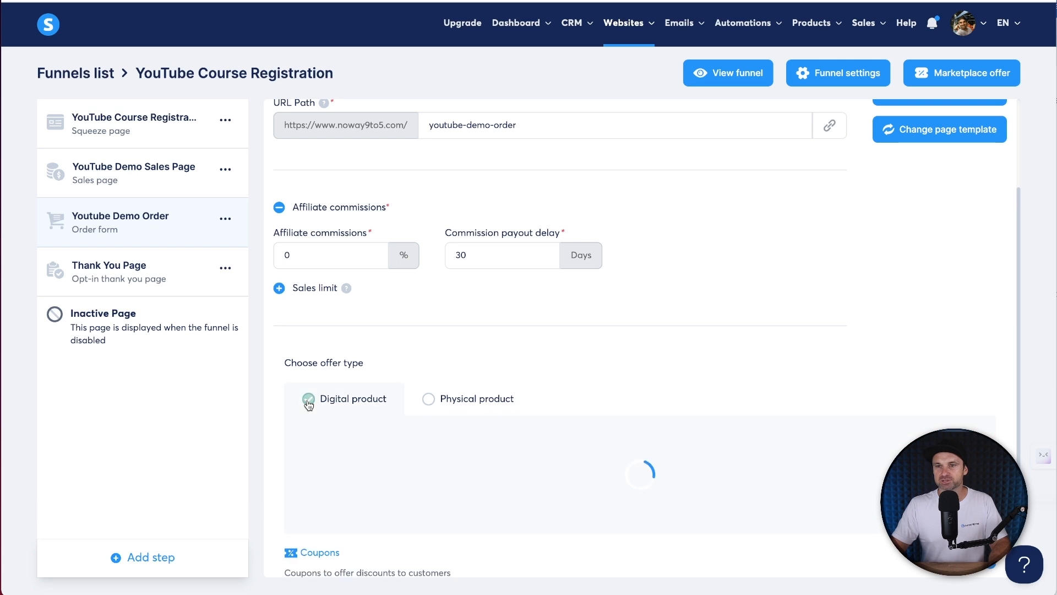
pyautogui.scroll(-2, 593, 439)
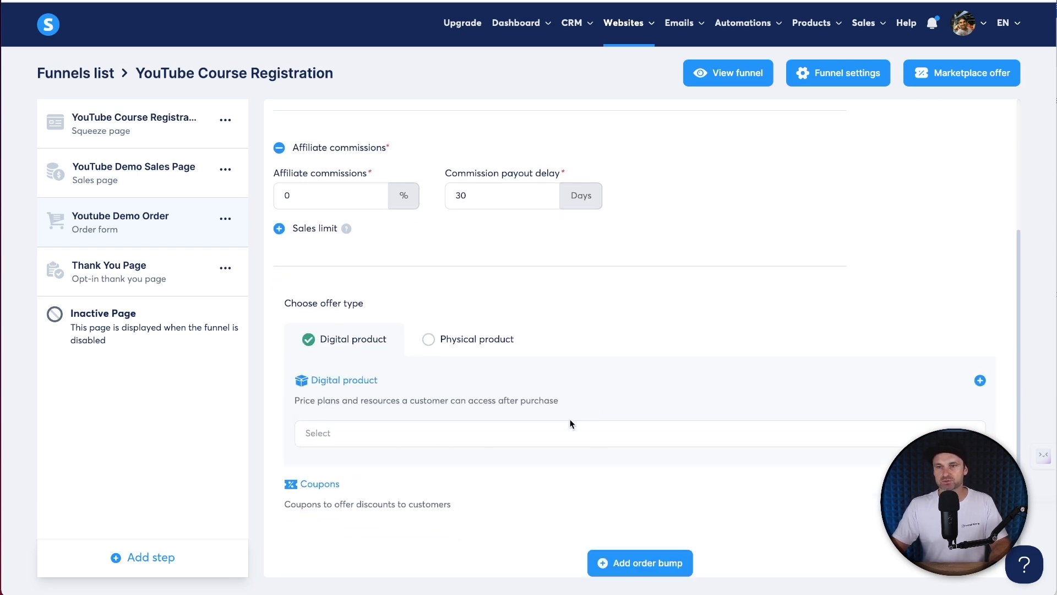
pyautogui.click(980, 381)
pyautogui.click(423, 444)
pyautogui.write('YouTube DEm')
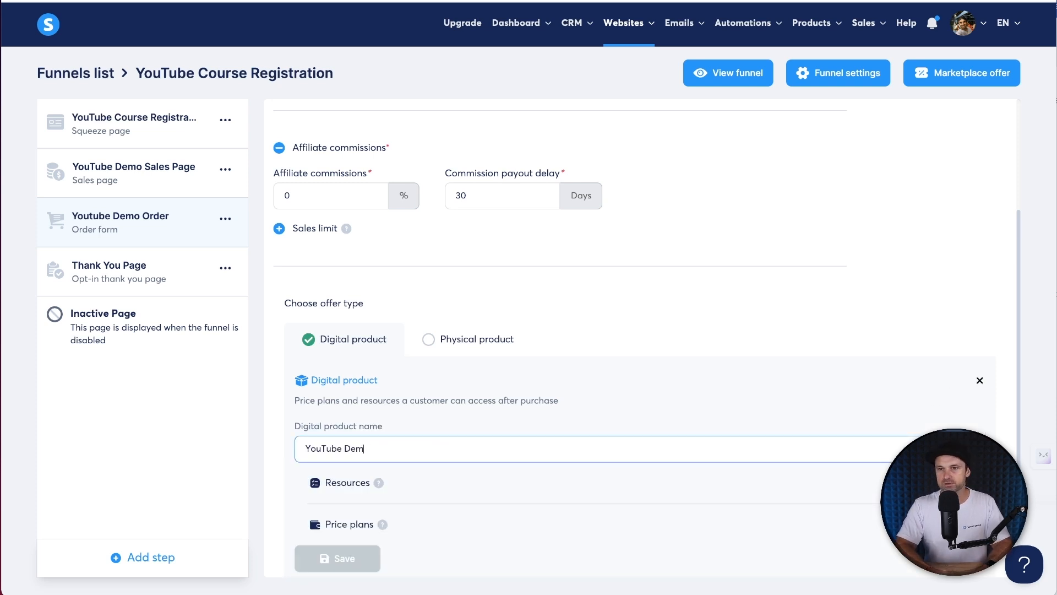
pyautogui.scroll(-1, 501, 450)
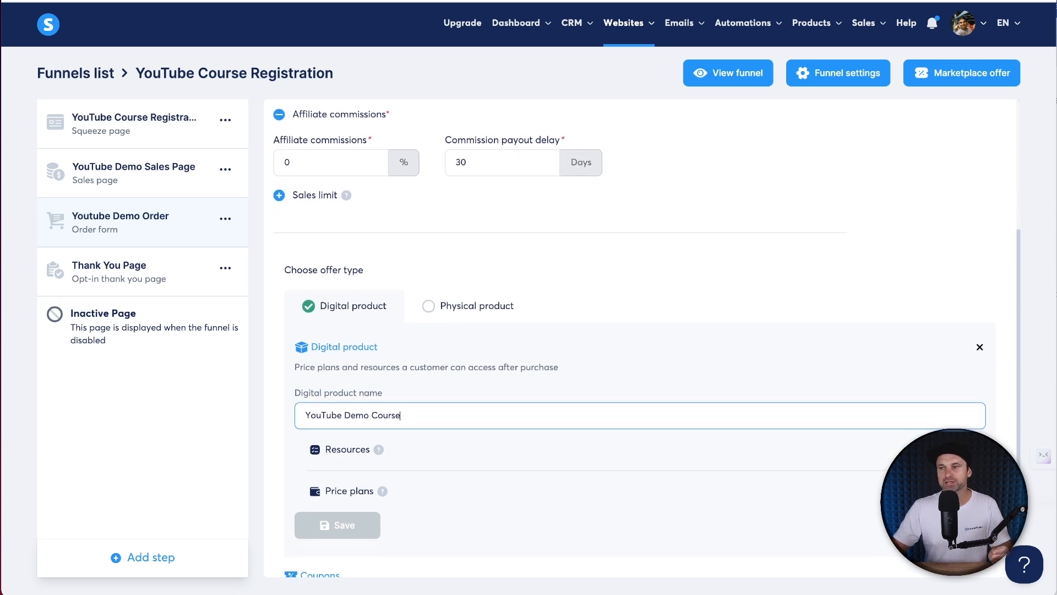
# - Add a Courses resource to the product, then bring up link options for Products > Courses
pyautogui.click(969, 449)
pyautogui.click(445, 480)
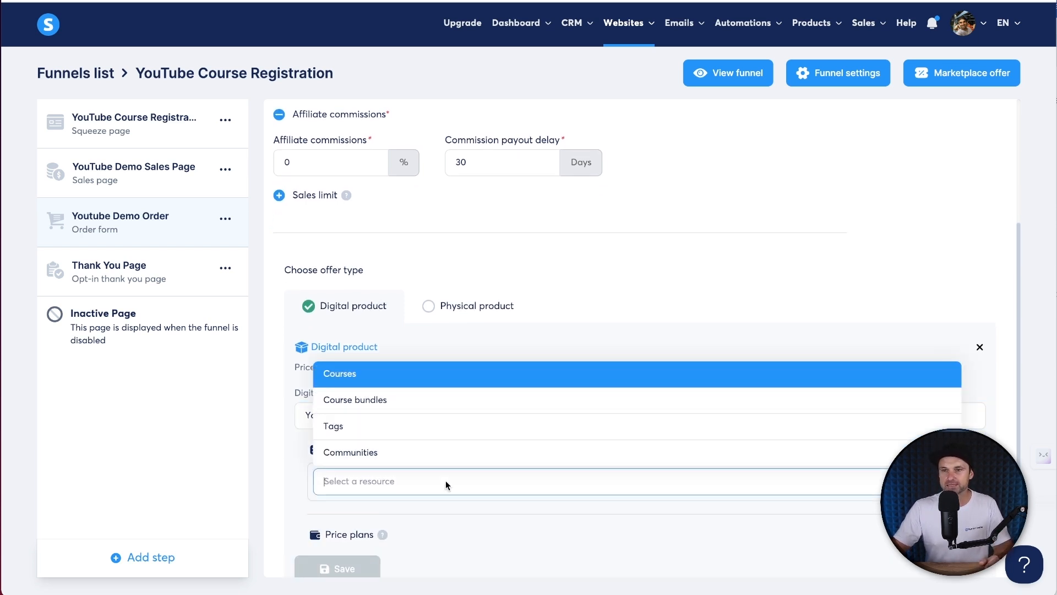
pyautogui.click(388, 378)
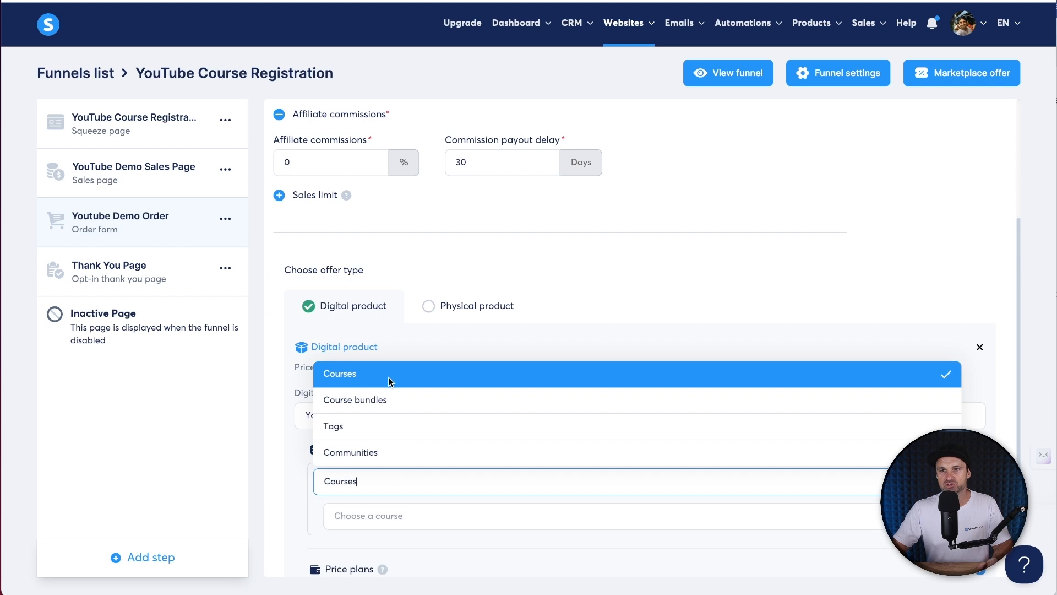
pyautogui.click(394, 517)
pyautogui.scroll(-3, 844, 463)
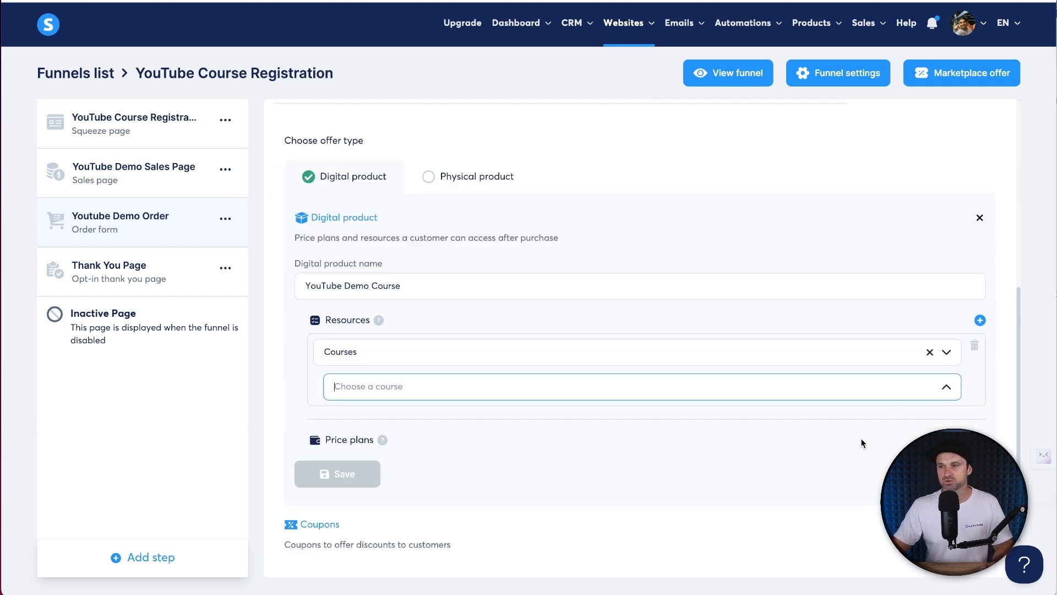
pyautogui.click(425, 356)
pyautogui.click(411, 375)
pyautogui.click(379, 390)
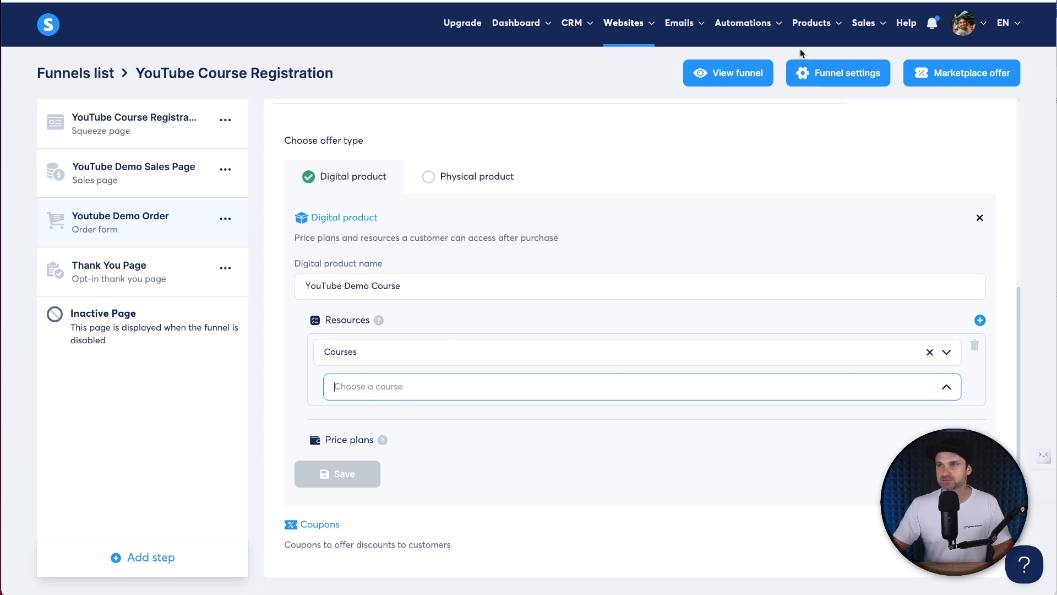
pyautogui.moveTo(811, 28)
pyautogui.rightClick(805, 115)
# - In a new Courses tab, activate the YouTube Demo course and confirm
pyautogui.click(807, 123)
pyautogui.hotkey('ctrl', 'Tab')
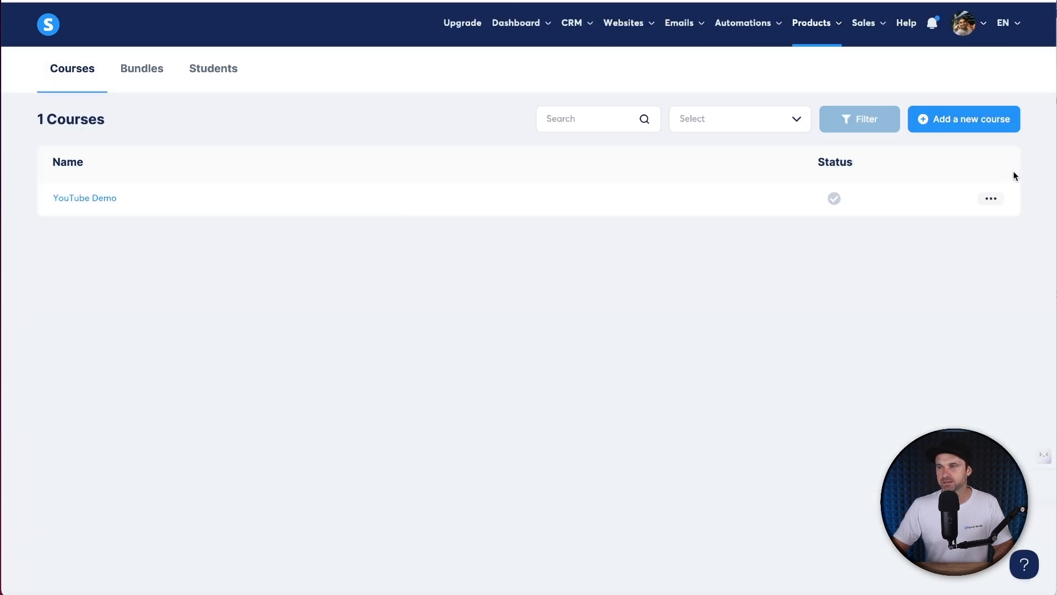
pyautogui.click(994, 198)
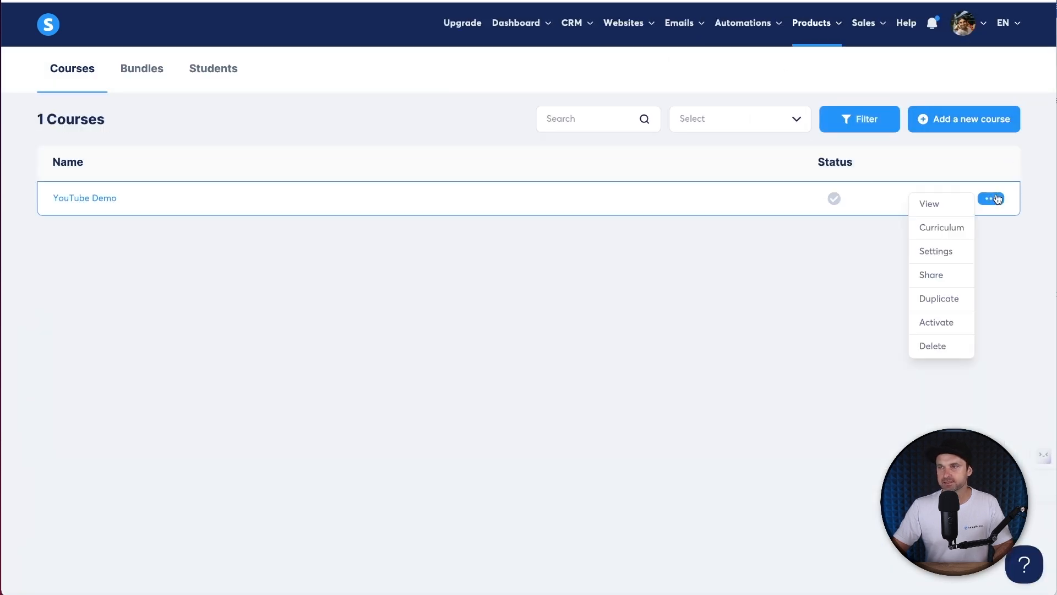
pyautogui.click(933, 324)
pyautogui.click(465, 343)
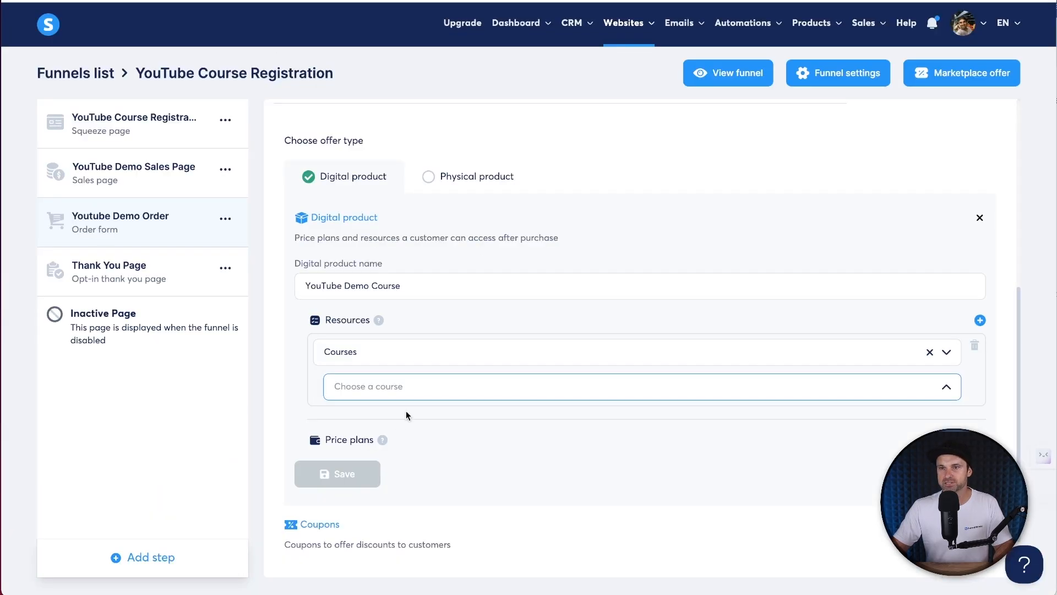
pyautogui.scroll(6, 472, 200)
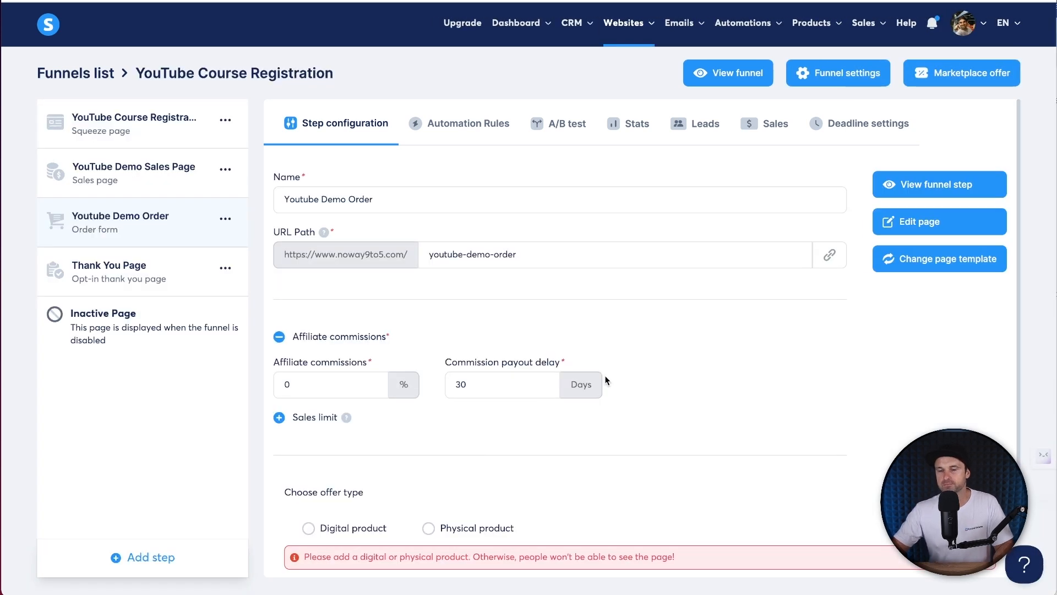
# - Set the offer to Digital product and create a new product named 'YouTube Demo Course'
pyautogui.scroll(-3, 605, 366)
pyautogui.click(308, 398)
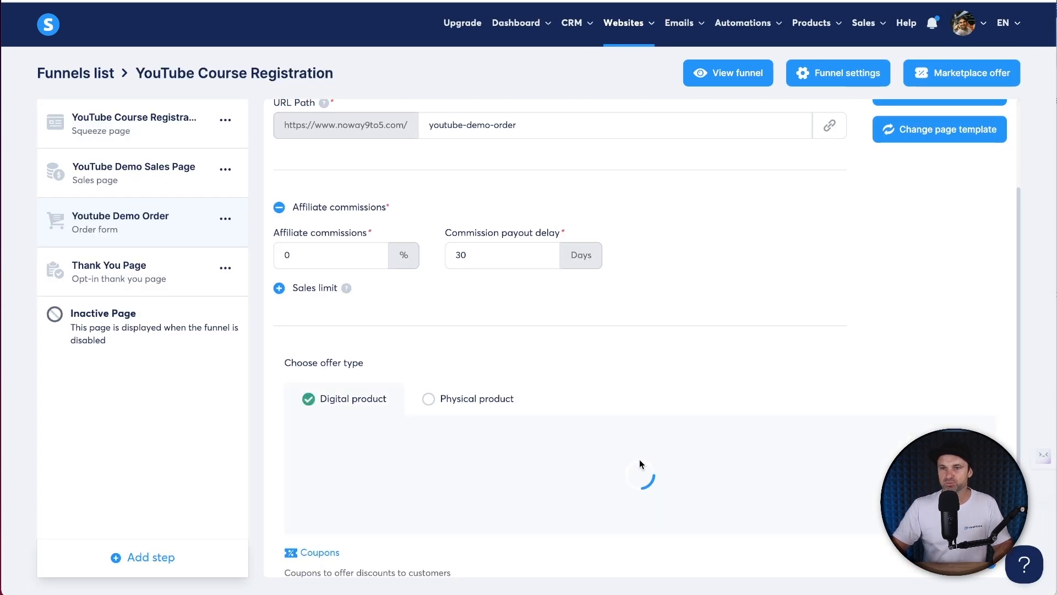
pyautogui.scroll(-1, 633, 418)
pyautogui.click(472, 443)
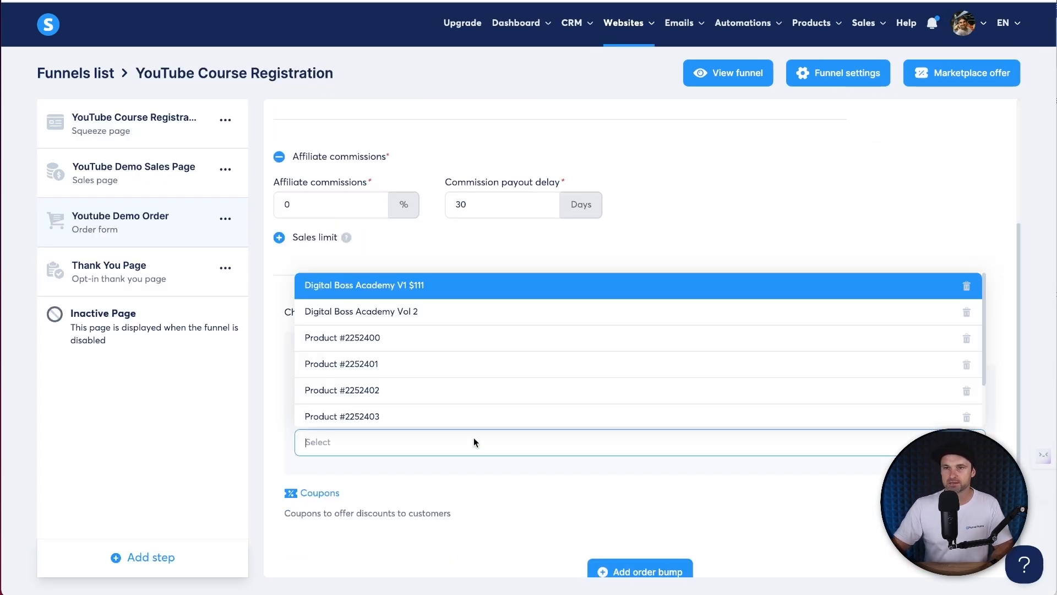
pyautogui.click(805, 199)
pyautogui.click(979, 390)
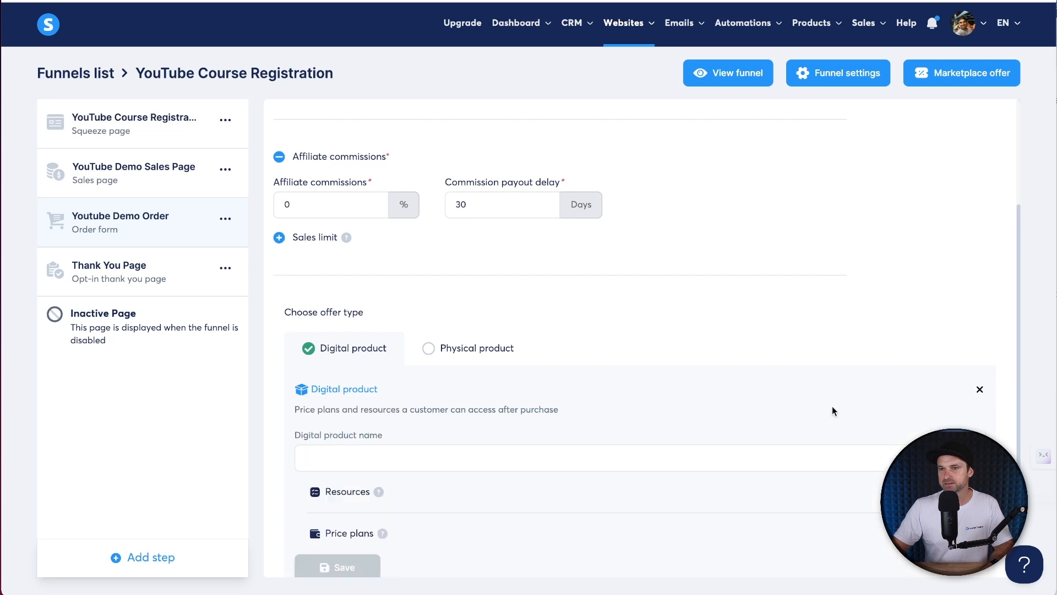
pyautogui.click(414, 459)
pyautogui.write('YouTube Demo Cro')
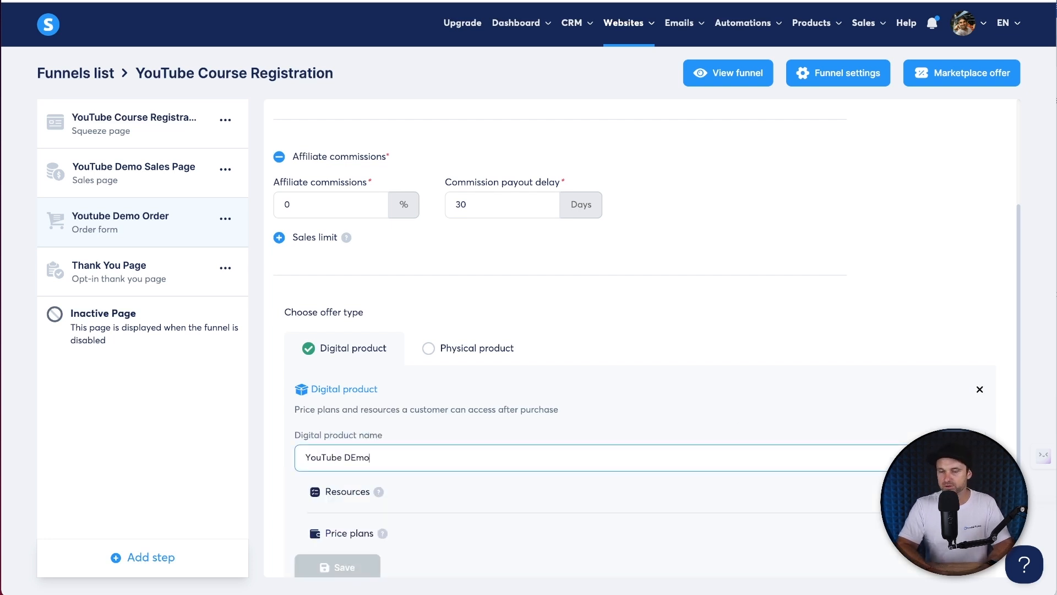
pyautogui.write('se')
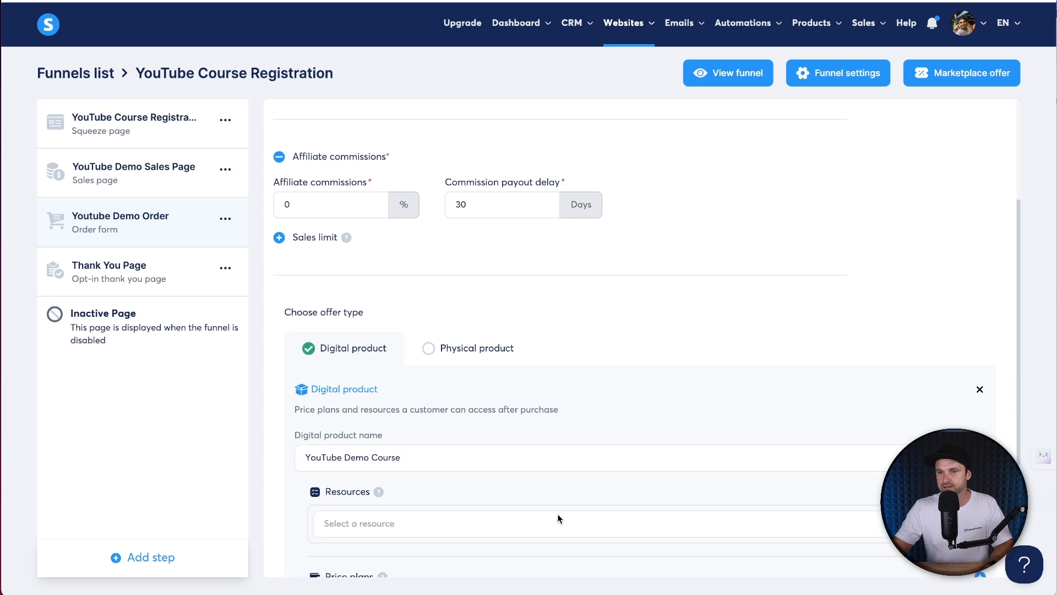
# - Add a Courses resource granting Full access to the YouTube Demo course
pyautogui.click(558, 520)
pyautogui.click(385, 424)
pyautogui.scroll(-3, 632, 461)
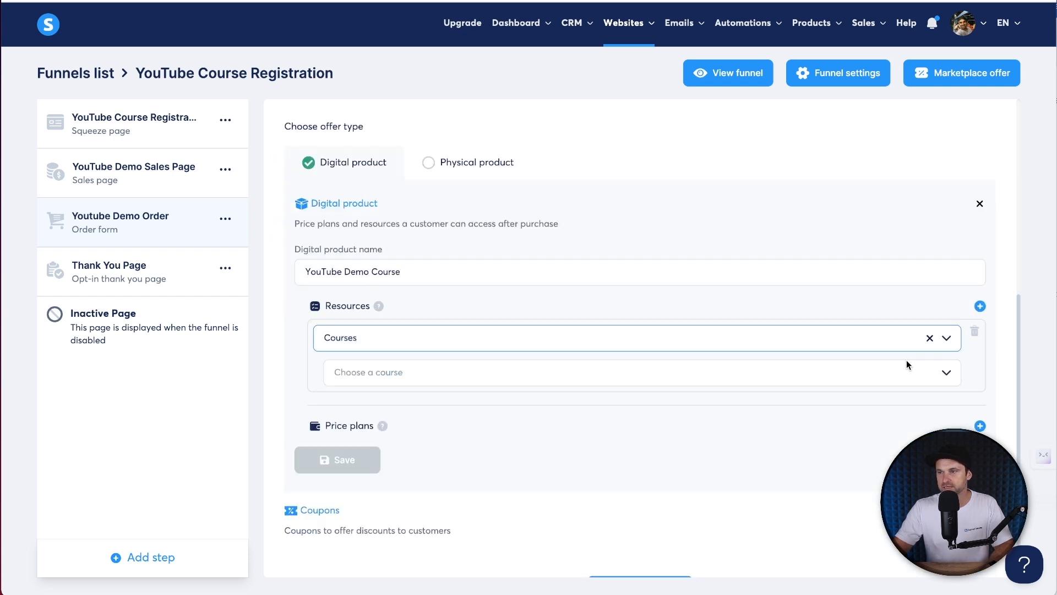
pyautogui.click(893, 371)
pyautogui.click(356, 401)
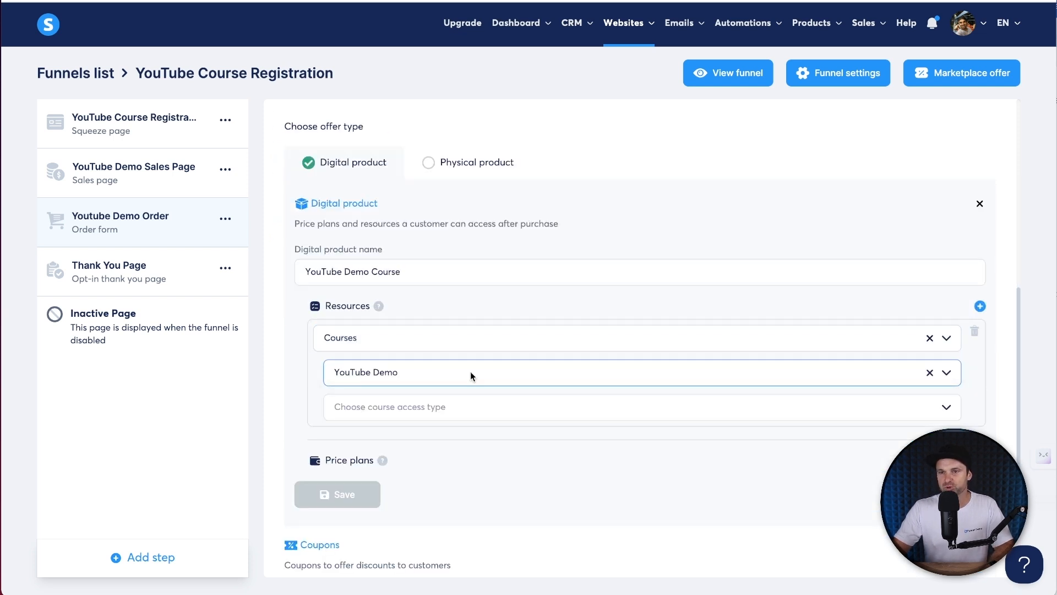
pyautogui.click(460, 396)
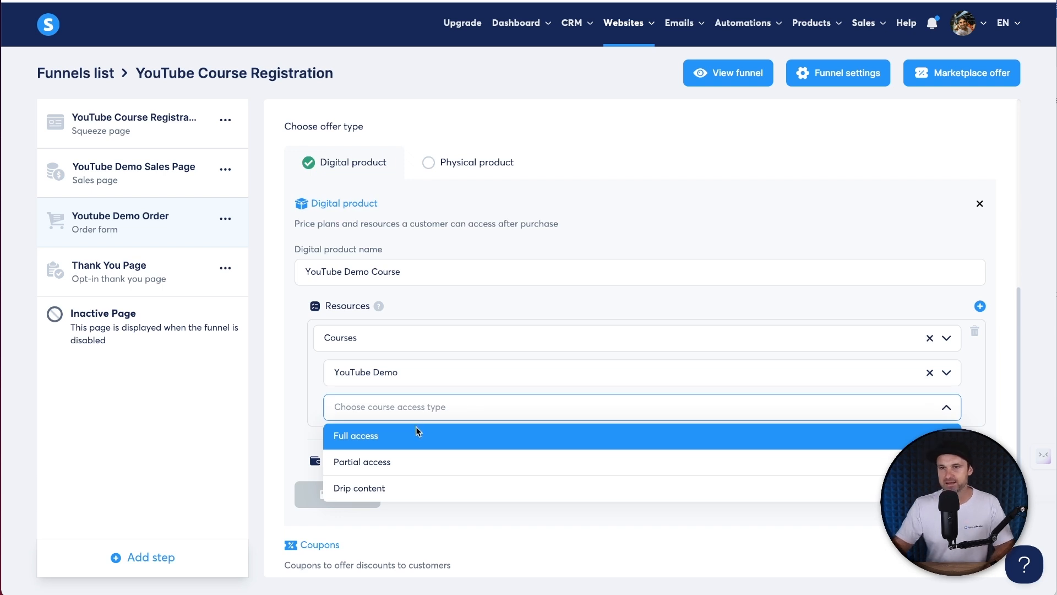
pyautogui.click(417, 432)
pyautogui.scroll(-2, 586, 451)
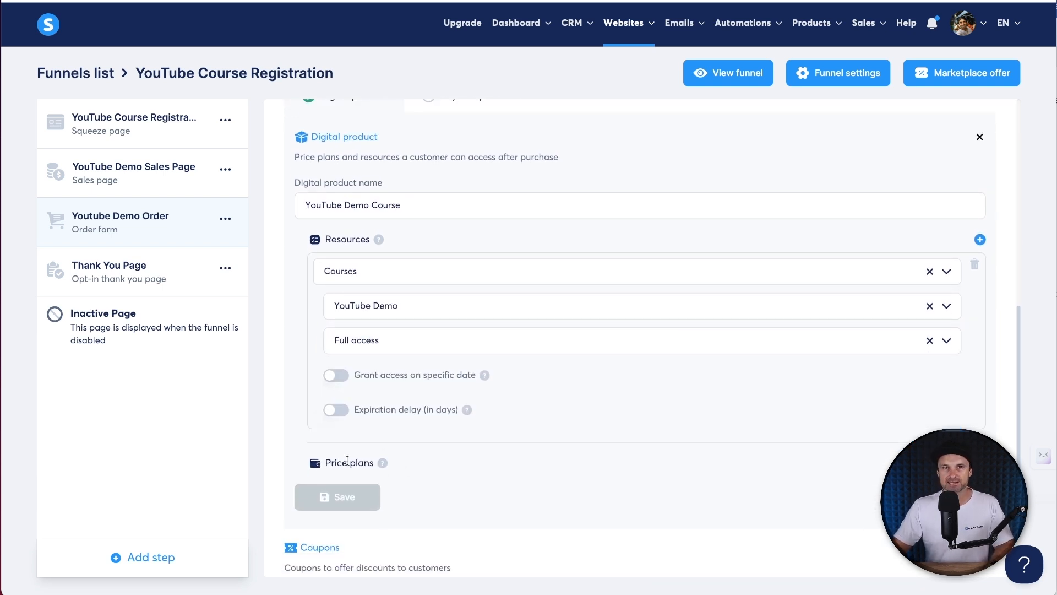
# - Add a one-time payment price plan, creating a new plan rather than reusing one
pyautogui.click(980, 463)
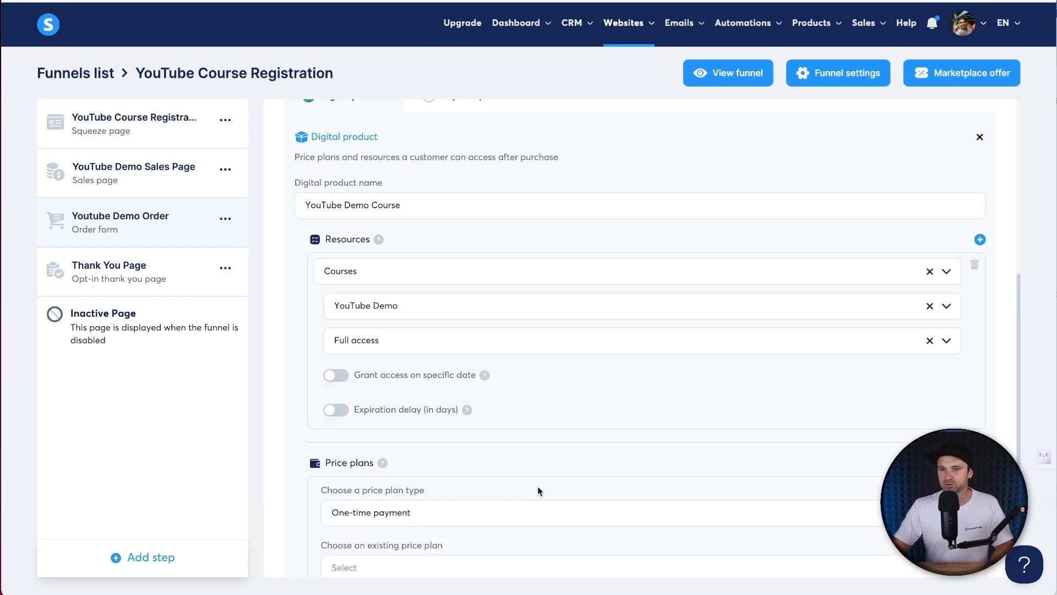
pyautogui.scroll(-4, 537, 486)
pyautogui.click(419, 324)
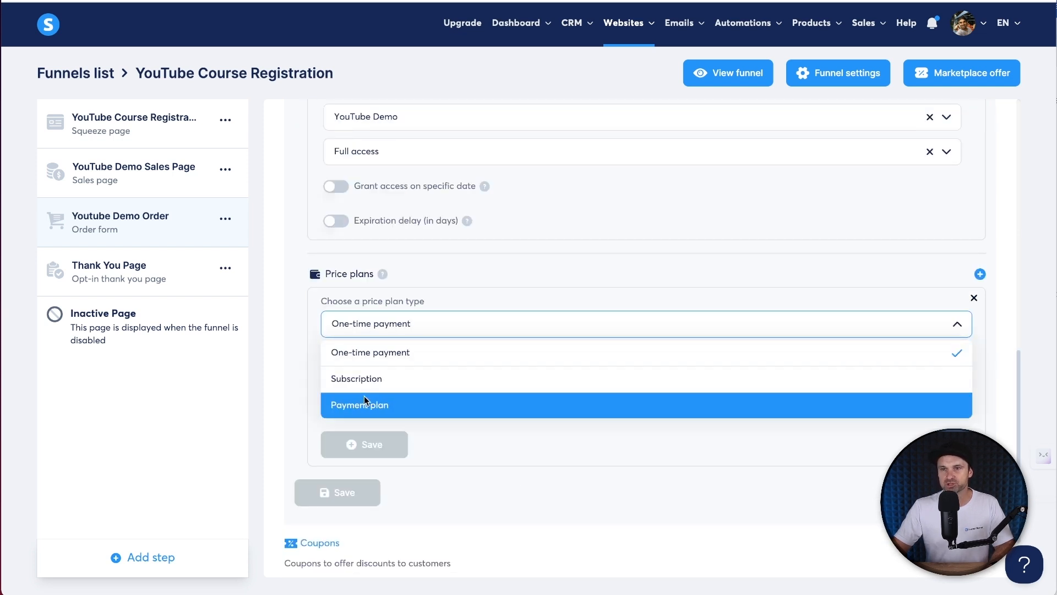
pyautogui.click(379, 353)
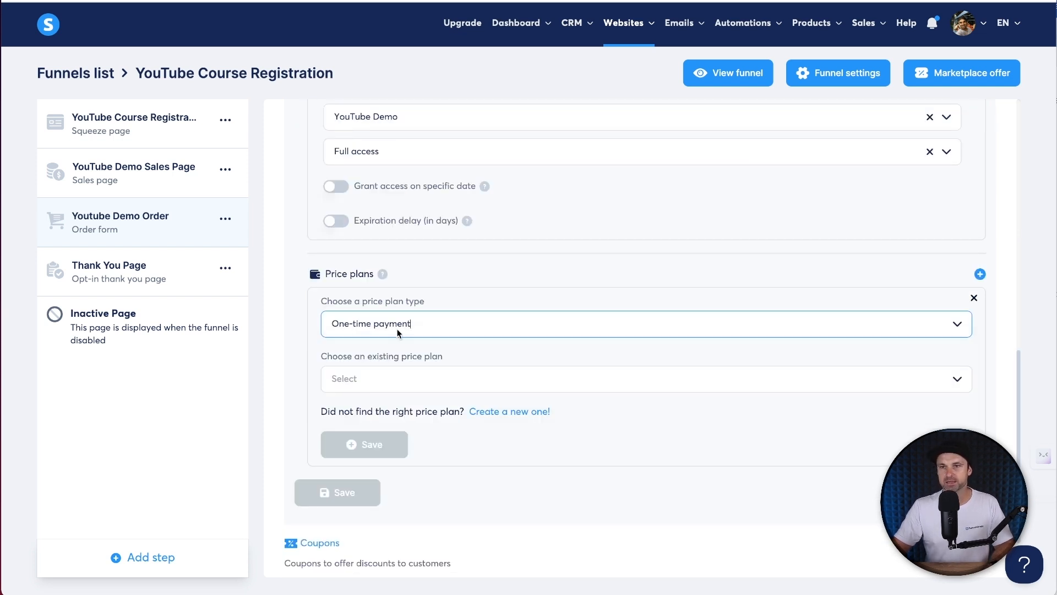
pyautogui.click(372, 373)
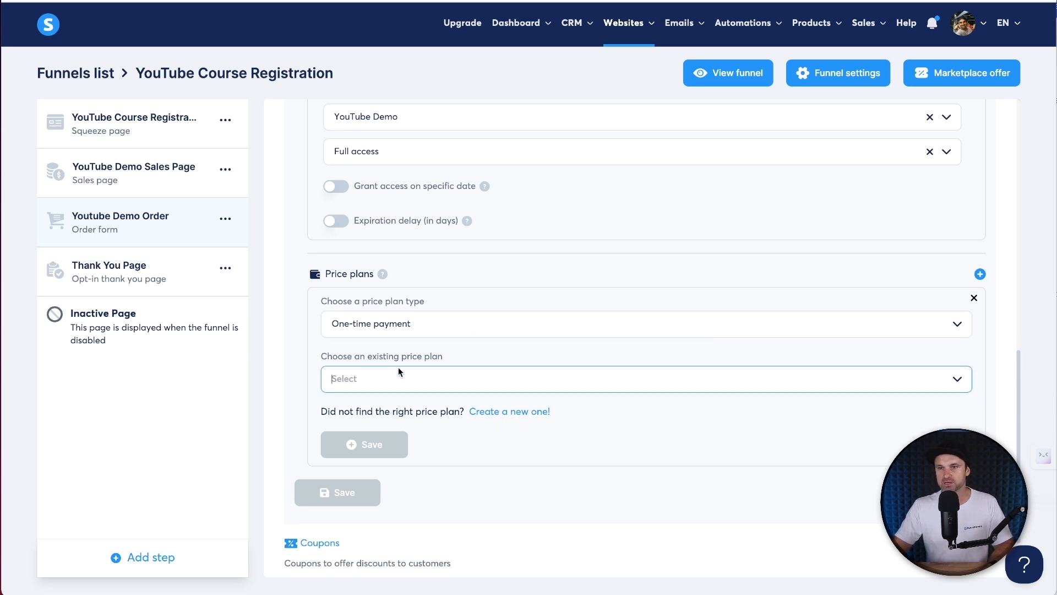
pyautogui.click(521, 413)
# - Name the price plan 'YouTube Demo' and enter the statement descriptor YouTubeDemo
pyautogui.click(438, 316)
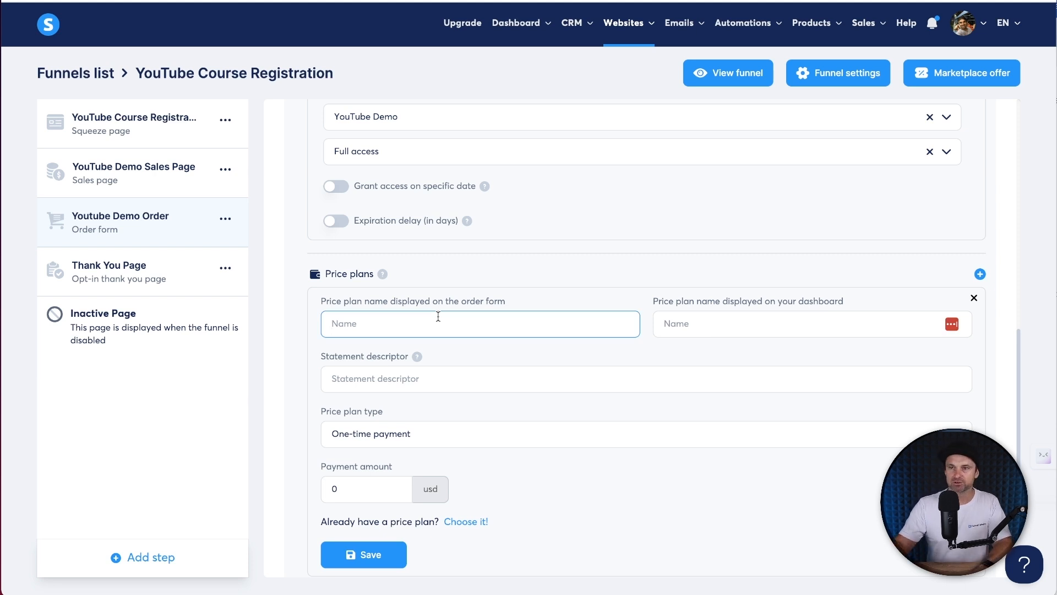
pyautogui.moveTo(429, 307); pyautogui.dragTo(503, 302)
pyautogui.click(494, 322)
pyautogui.write('YouTUbe Demo')
pyautogui.press('Tab')
pyautogui.write('YouTubeDemo')
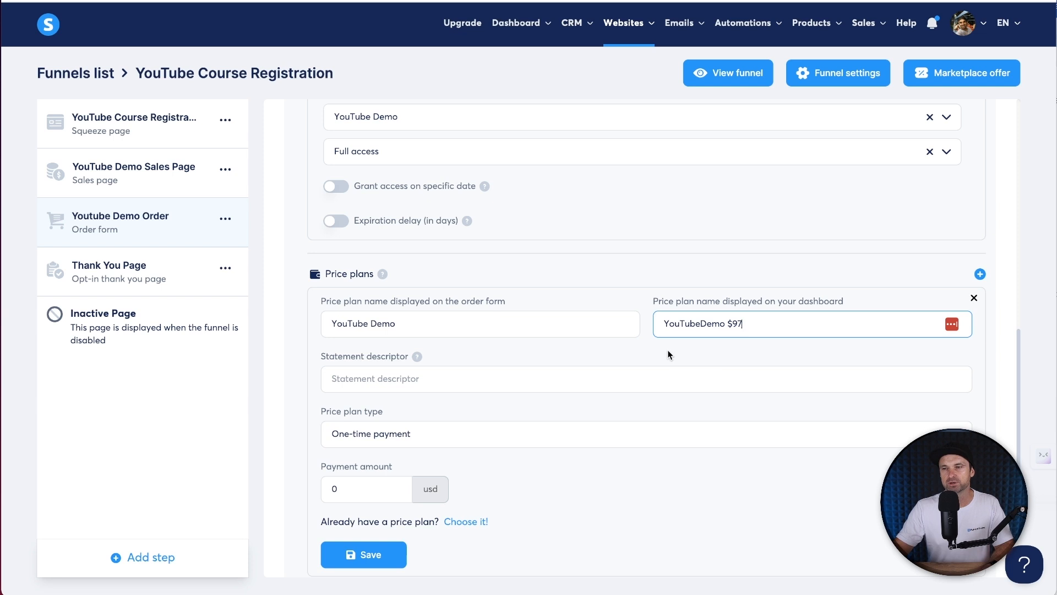
pyautogui.click(453, 370)
pyautogui.write('YouTubeDemo')
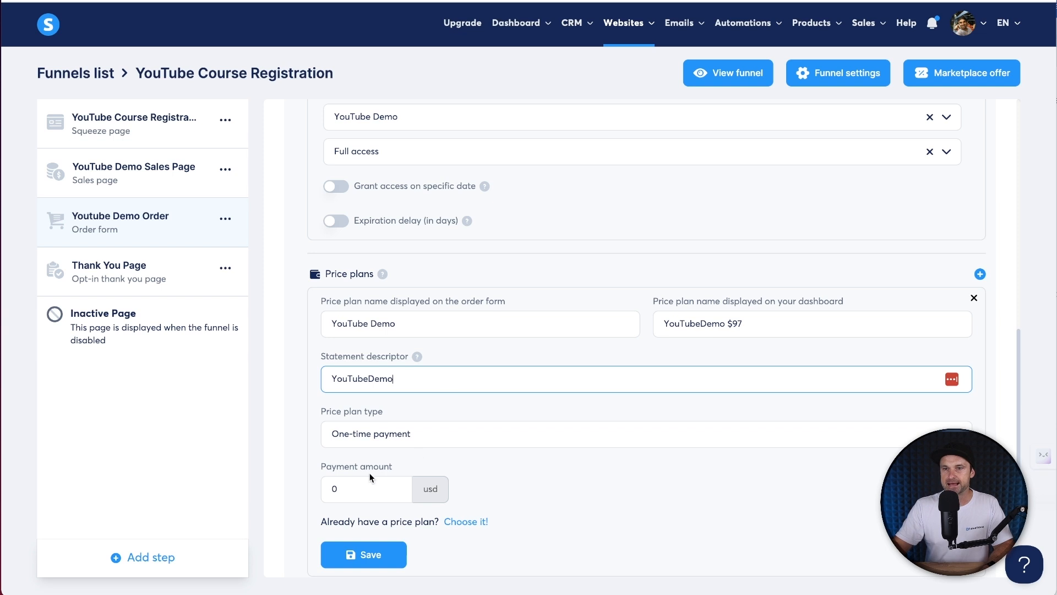
# - Keep One-time payment, set the amount to 97 and save the plan
pyautogui.doubleClick(364, 433)
pyautogui.click(339, 435)
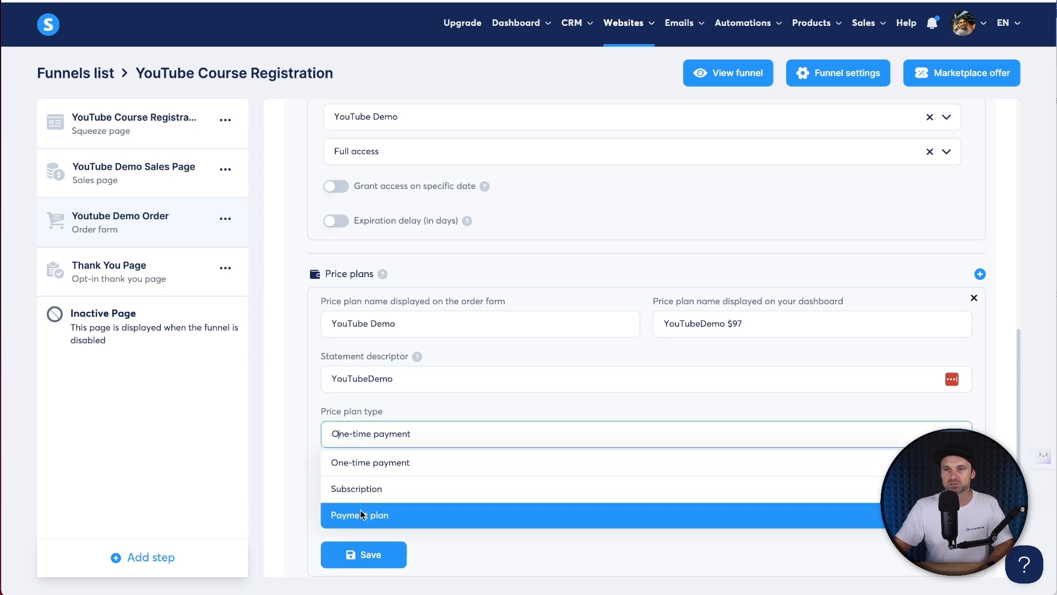
pyautogui.click(368, 461)
pyautogui.doubleClick(340, 488)
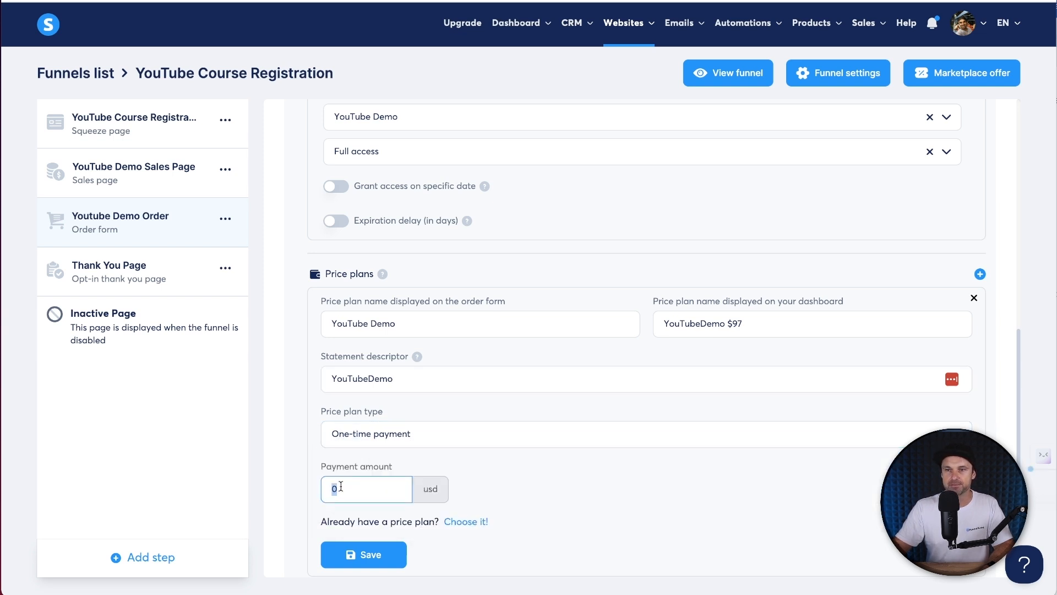
pyautogui.write('97')
pyautogui.click(363, 554)
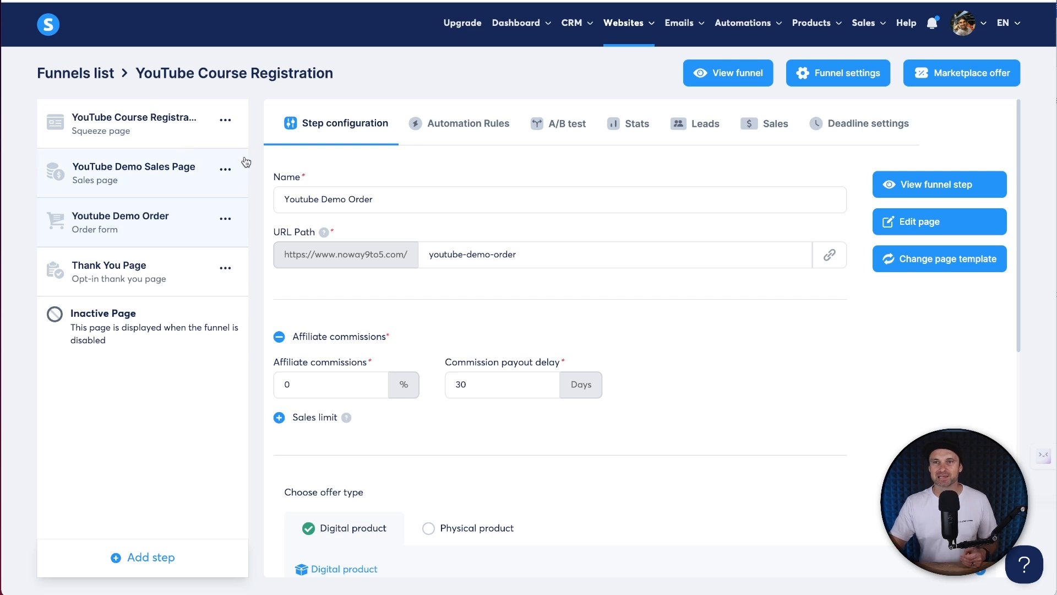
# - Preview the YouTube Course Registration squeeze page and return to the funnel editor
pyautogui.click(138, 124)
pyautogui.moveTo(282, 199); pyautogui.dragTo(494, 196)
pyautogui.click(493, 196)
pyautogui.click(984, 196)
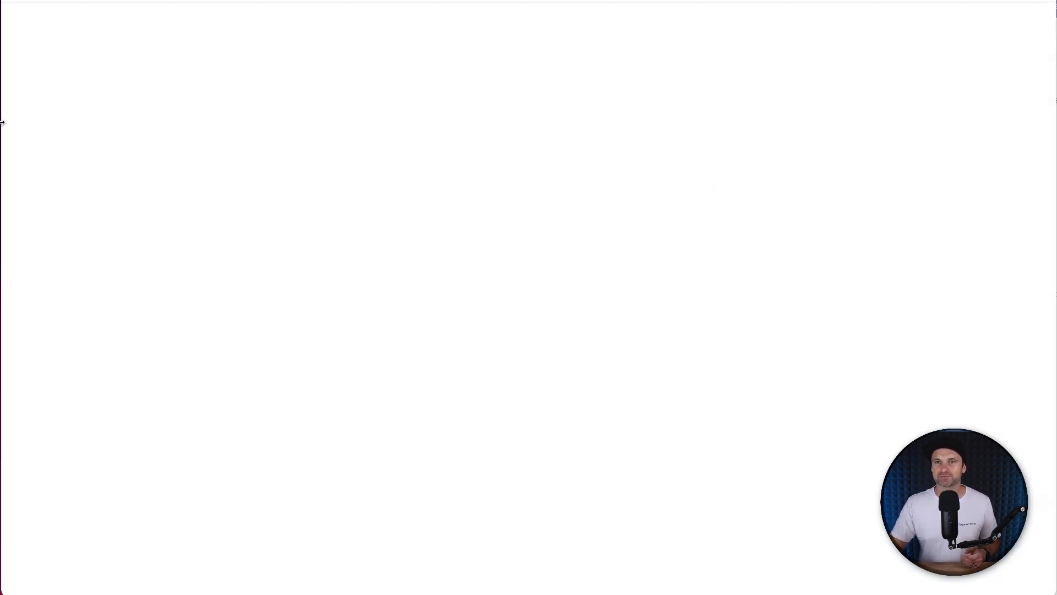
pyautogui.click(150, 0)
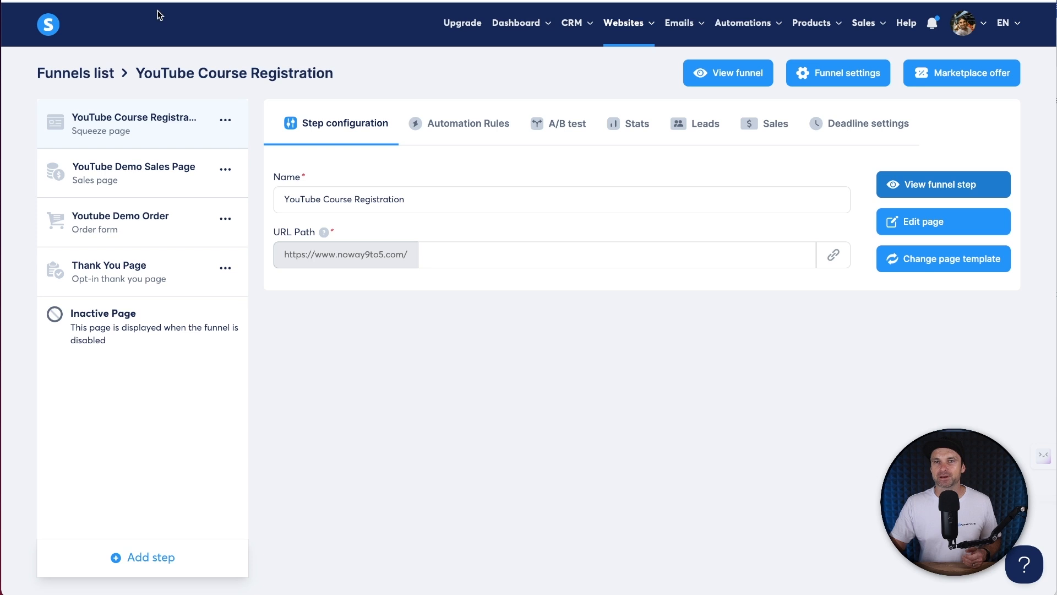
# - Preview the YouTube Demo Sales Page and follow Start Now through to the checkout page
pyautogui.click(130, 181)
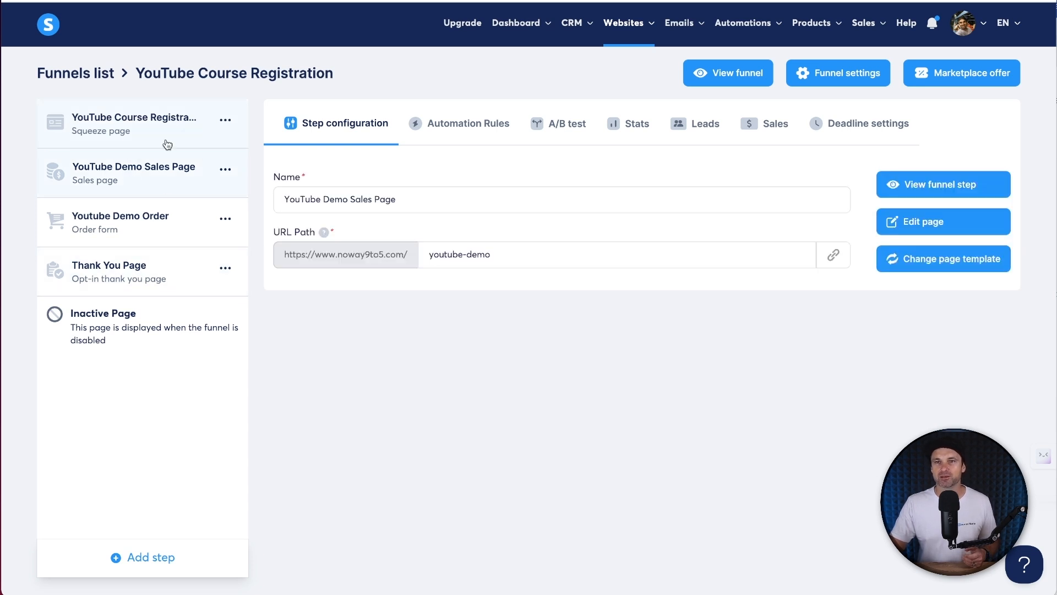
pyautogui.click(936, 187)
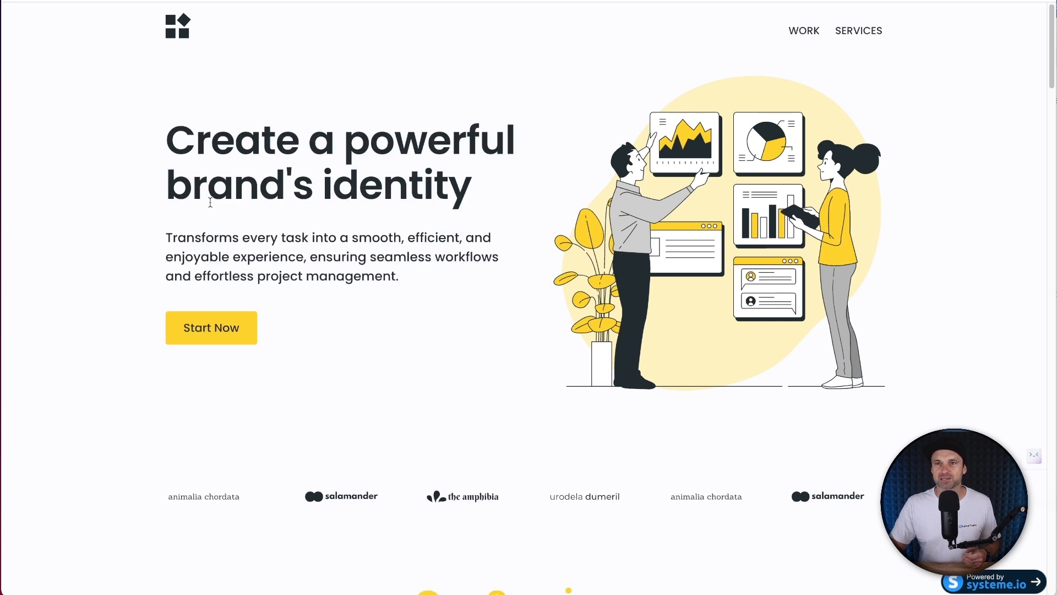
pyautogui.click(219, 336)
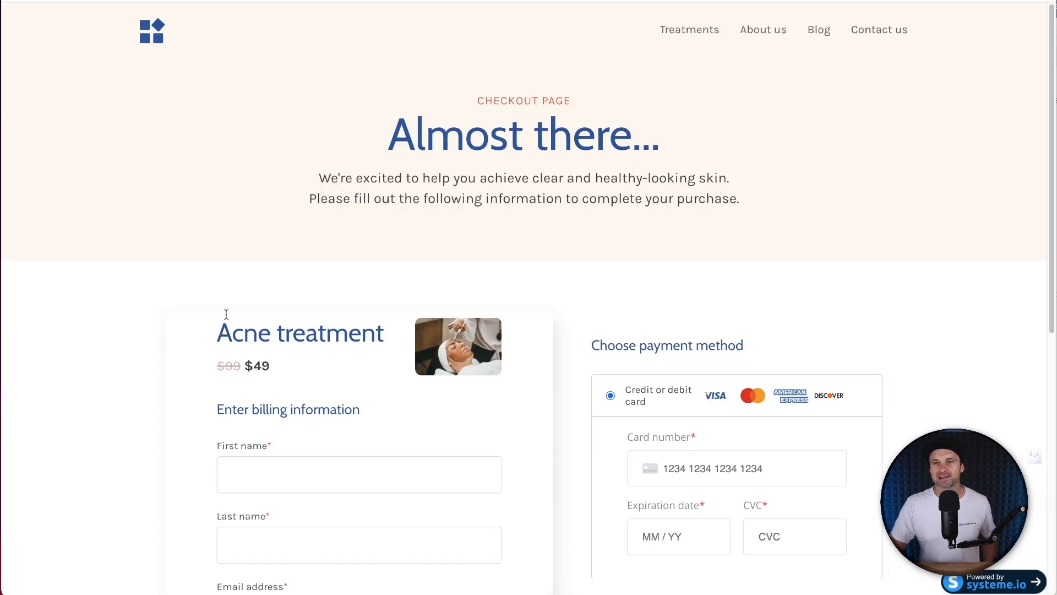
pyautogui.scroll(-8, 546, 108)
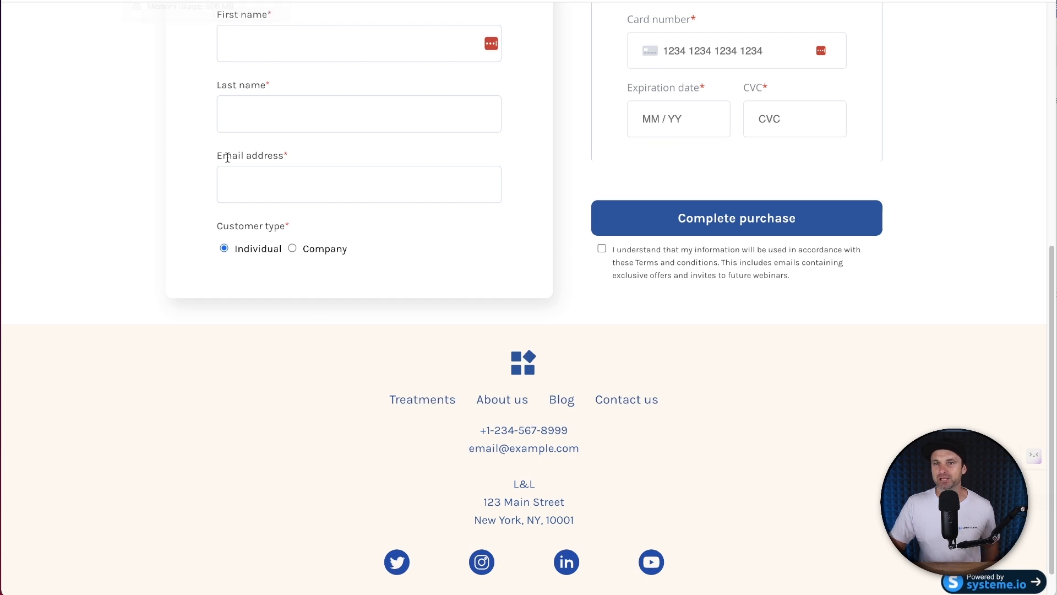
pyautogui.scroll(2, 770, 174)
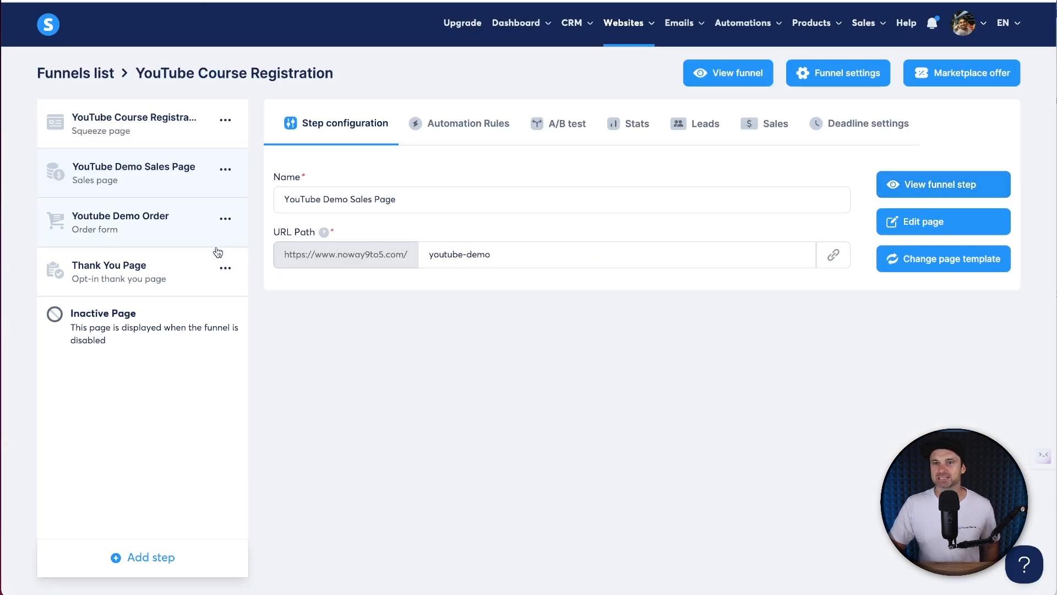
# - Open the Thank You Page in the editor, go back, and check its Leads and Sales tabs
pyautogui.click(156, 272)
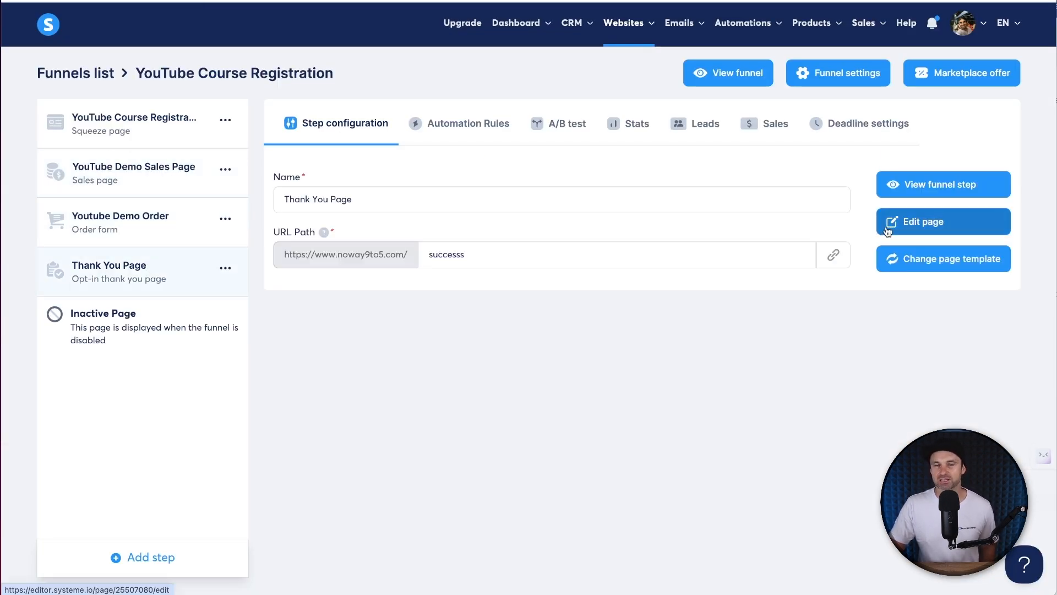
pyautogui.click(887, 227)
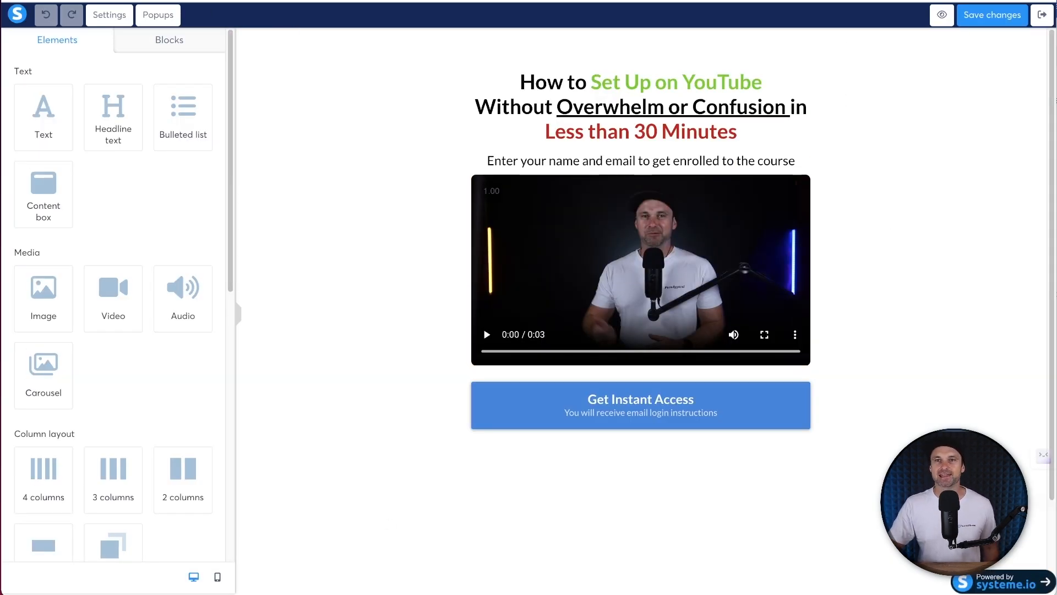
pyautogui.hotkey('alt', 'Left')
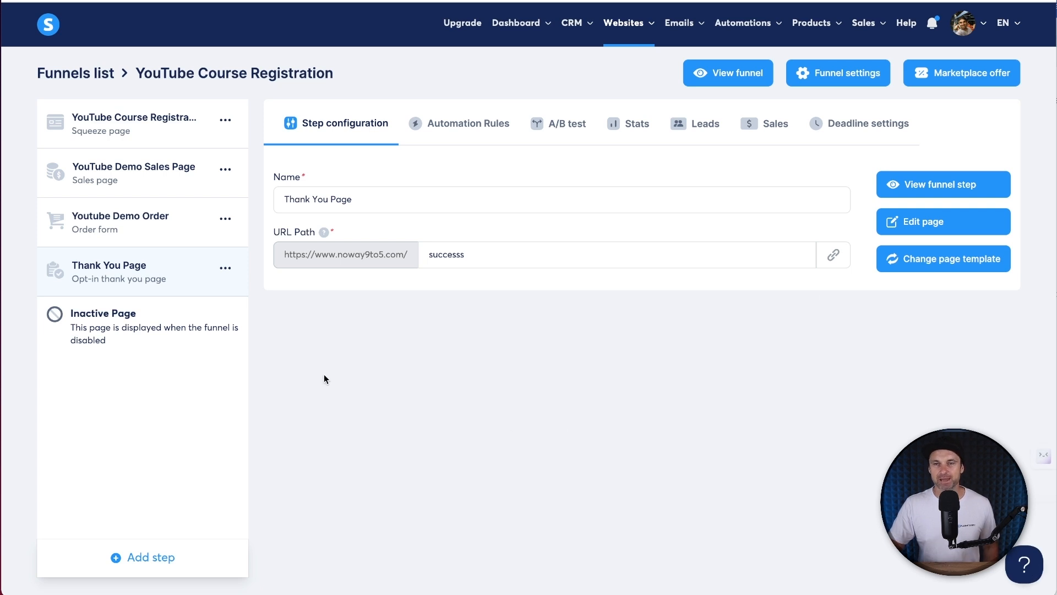
pyautogui.moveTo(579, 34)
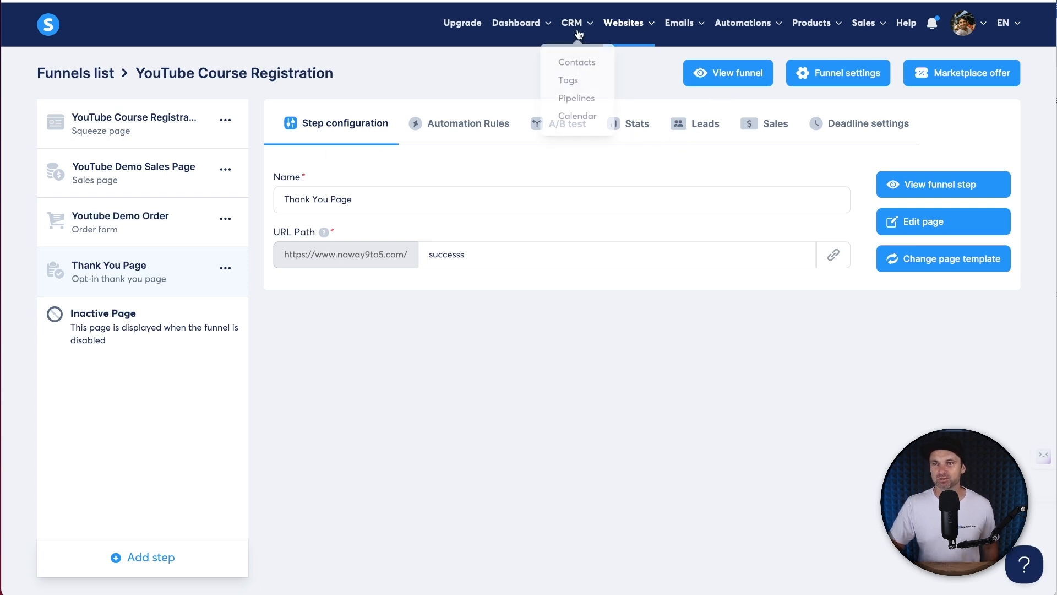
pyautogui.click(721, 129)
pyautogui.click(767, 128)
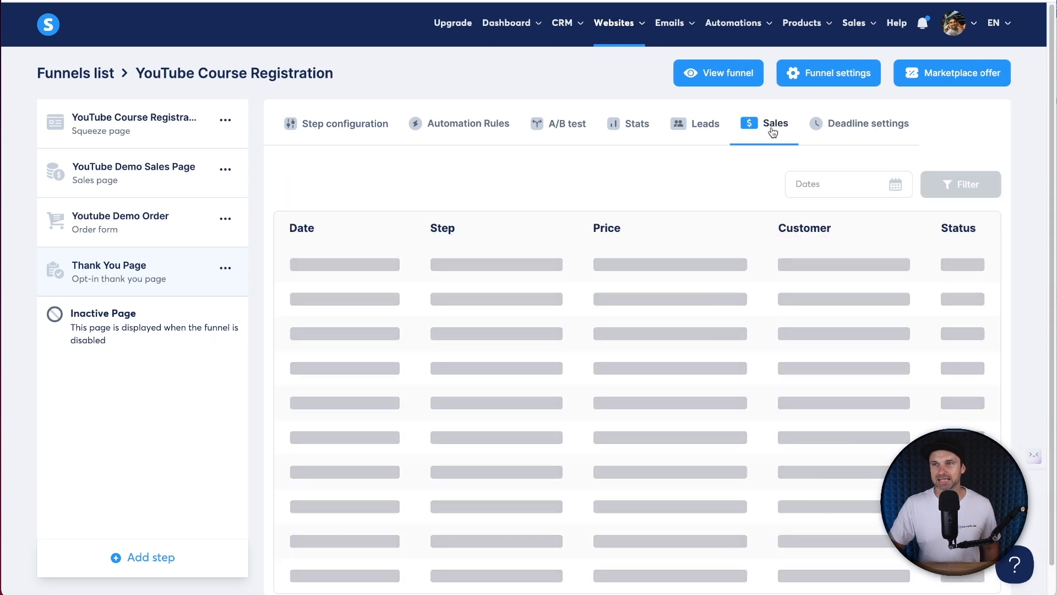